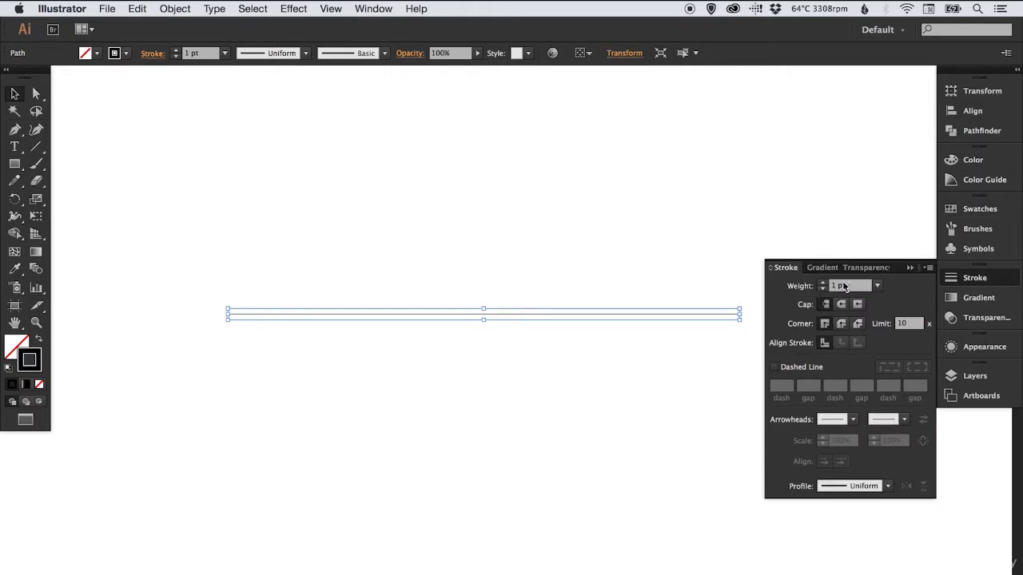
Set the stroke weight of the horizontal line to 30 pt
click(847, 285)
text(30)
key(Return)
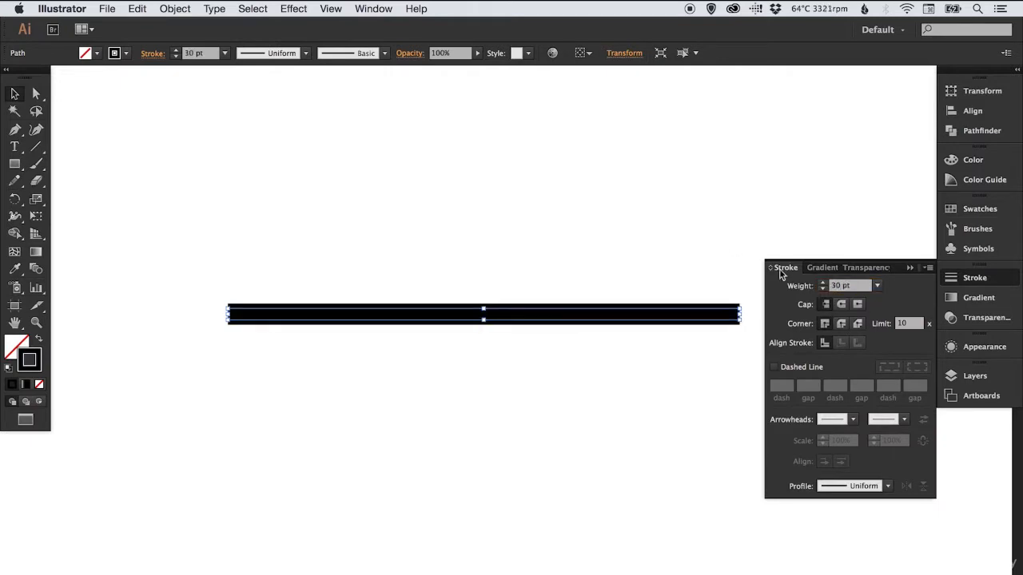
Make the line's stroke dashed with a 0 pt dash, a 40 pt gap and round caps, forming a row of dots
click(787, 368)
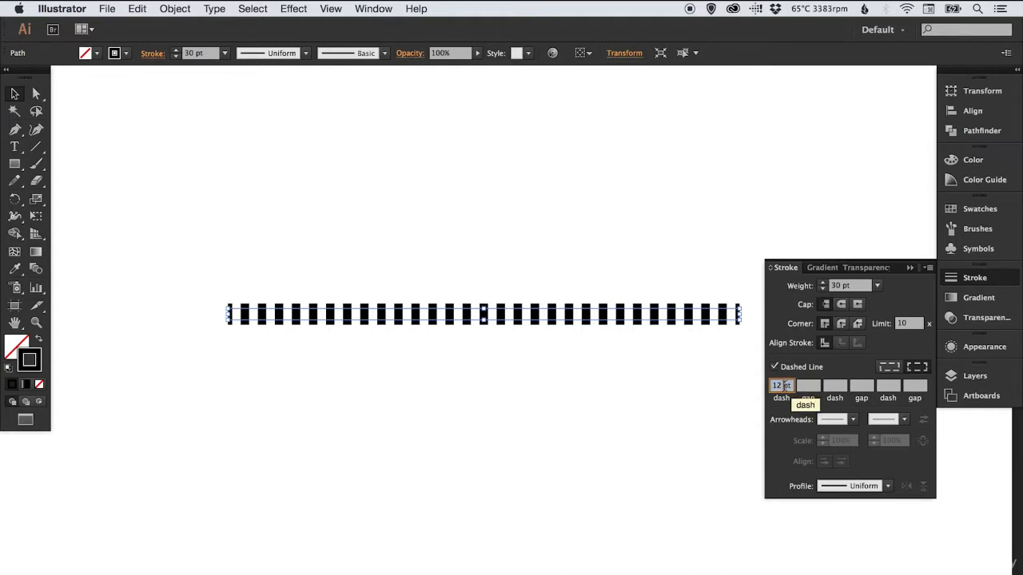
text(0)
key(Tab)
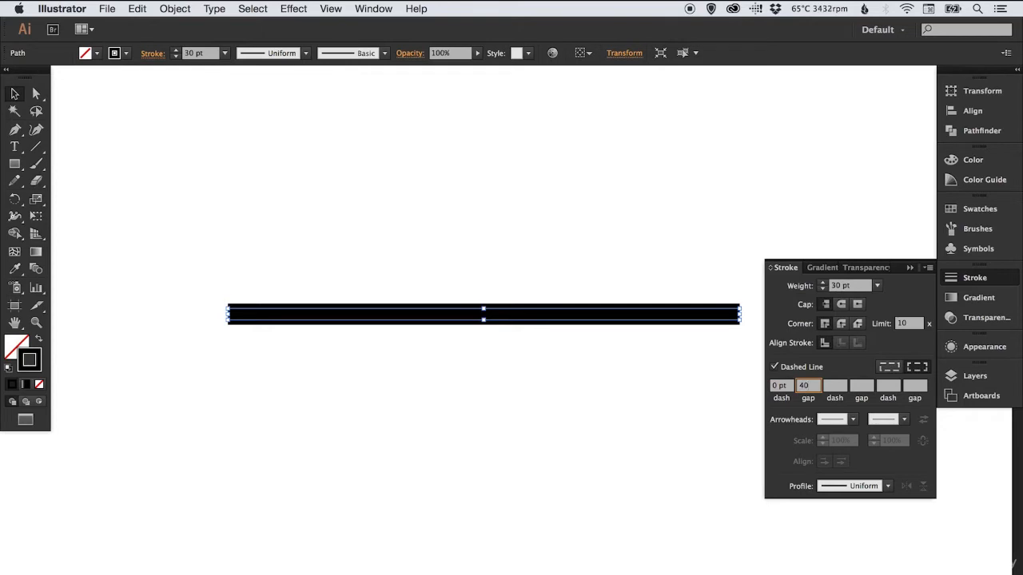
key(Return)
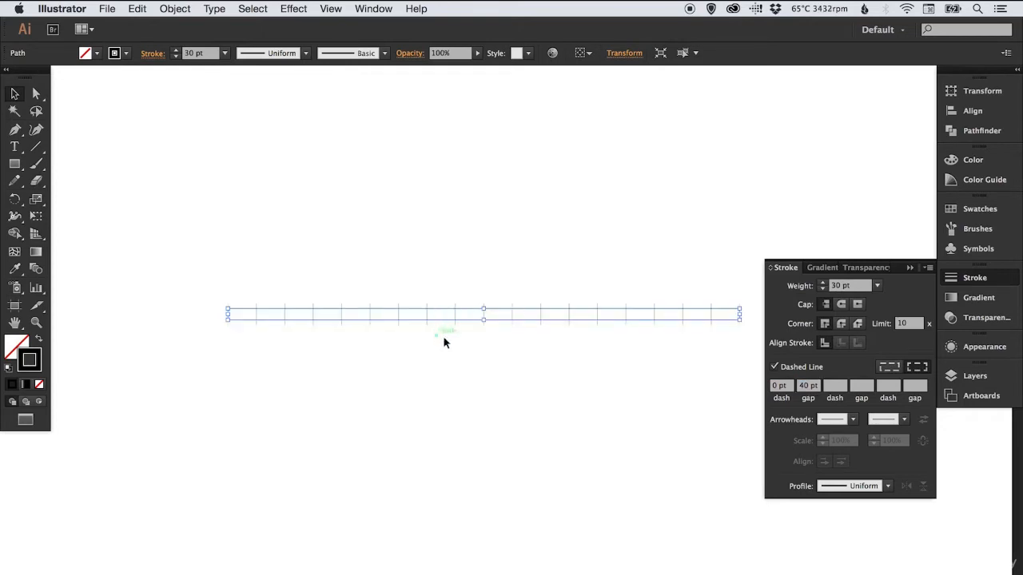
click(841, 305)
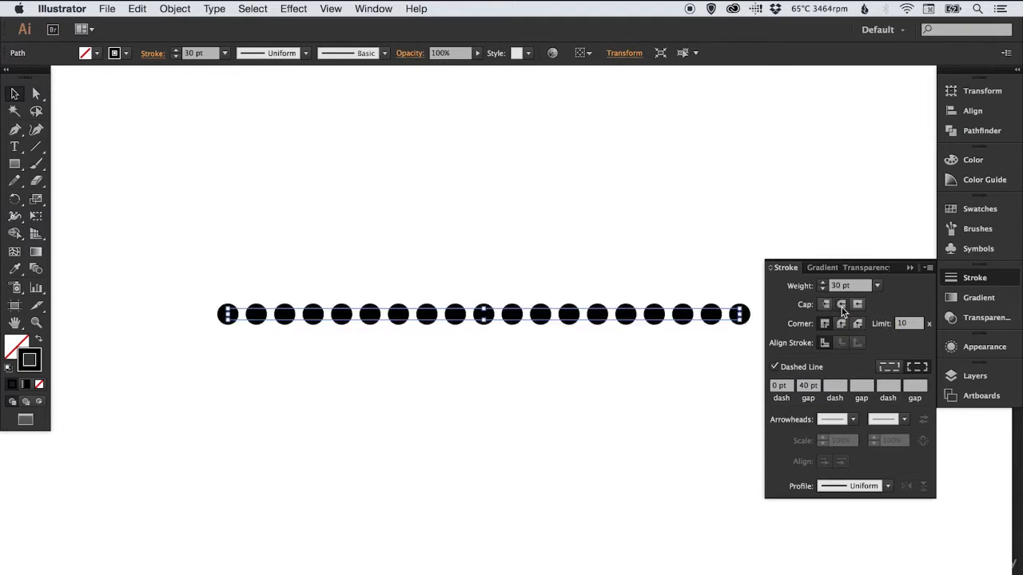
click(457, 256)
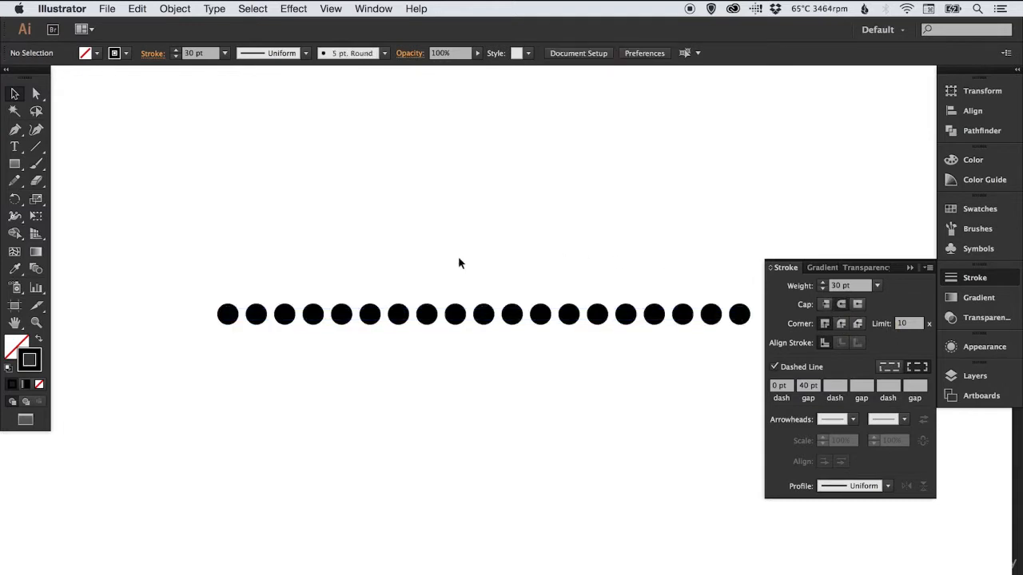
Set the gap between the line's dots to 100 pt
drag(477, 267, 490, 374)
click(800, 386)
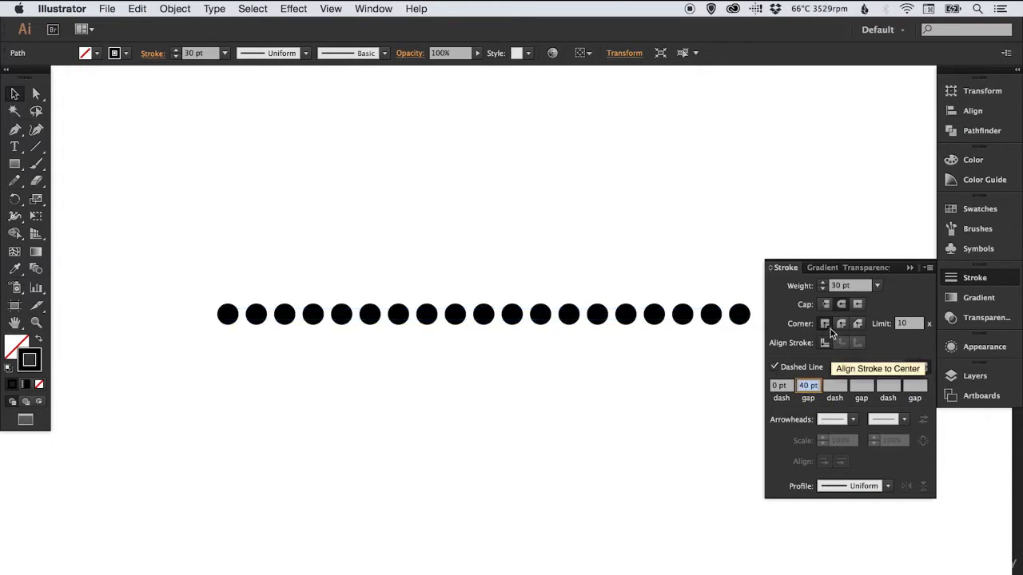
text(100)
key(Return)
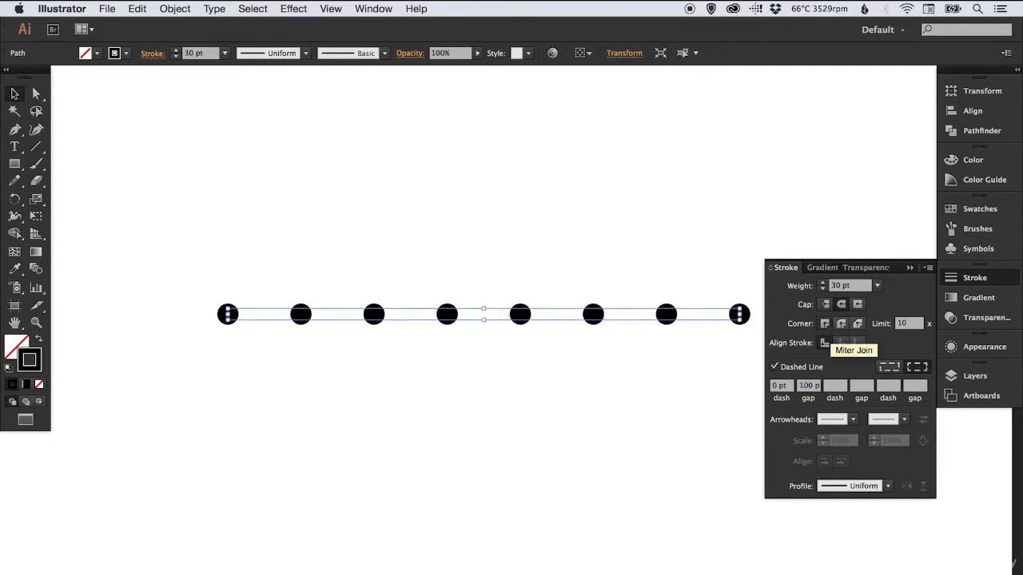
click(975, 278)
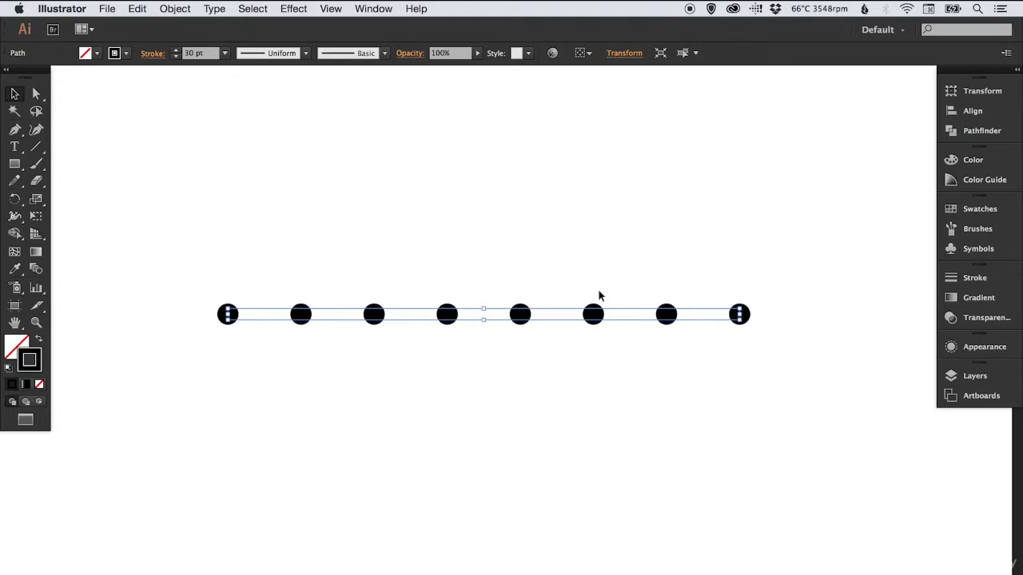
Lengthen the dotted line on both sides from its centre
key(super+minus)
key(super+minus)
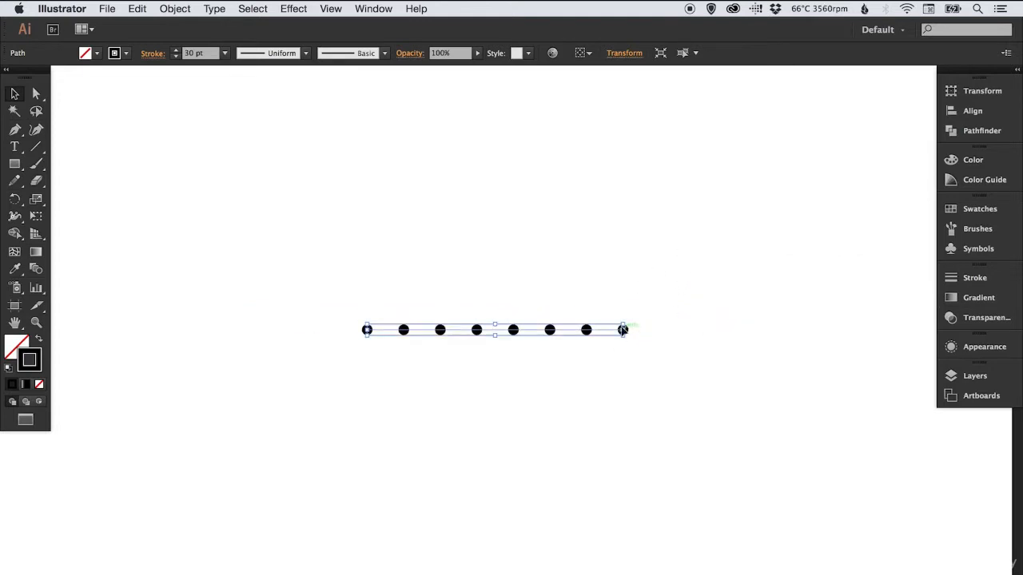
drag(622, 329, 847, 317)
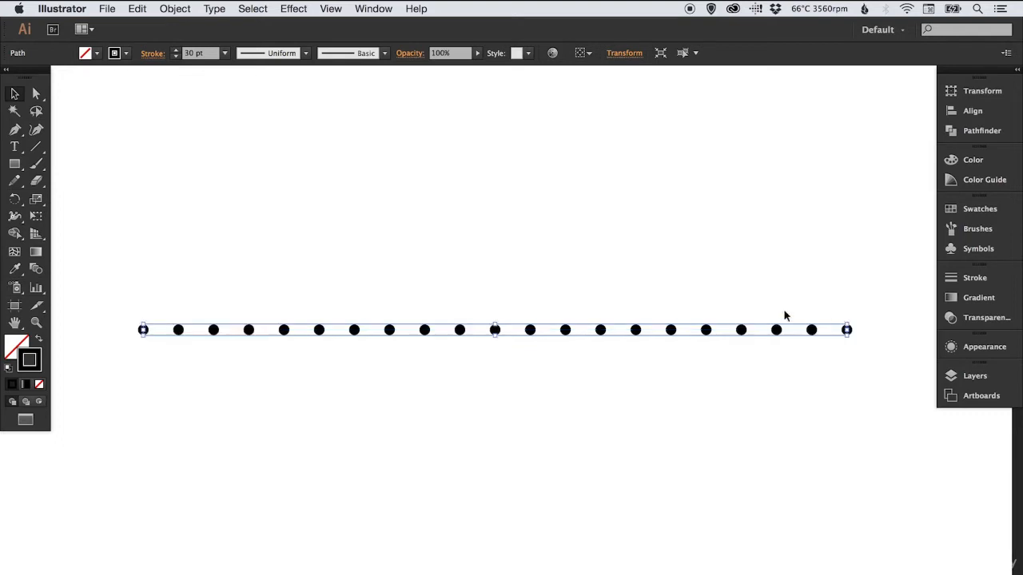
click(645, 283)
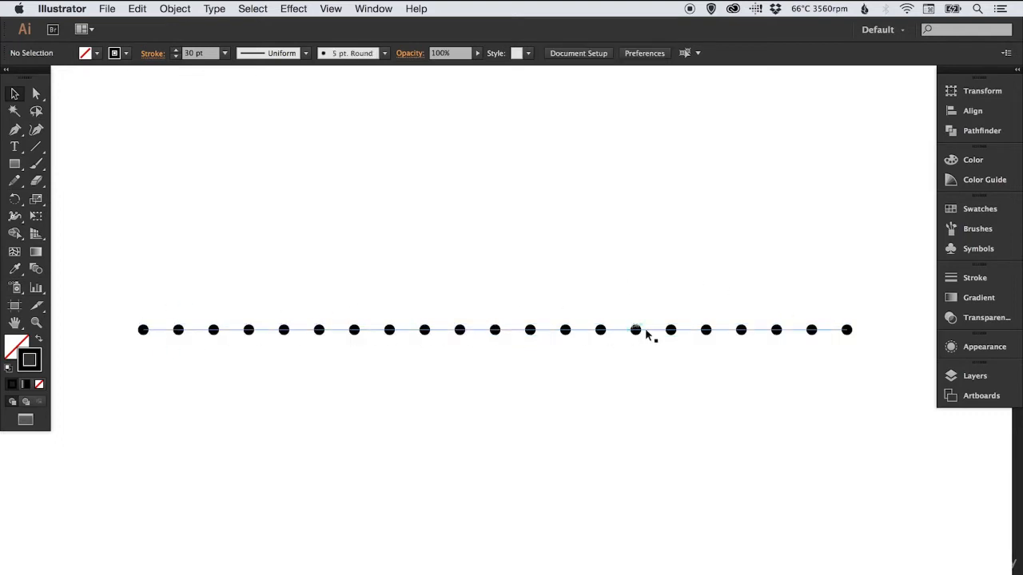
Reduce the dotted line's gap to 60 pt
drag(444, 280, 484, 354)
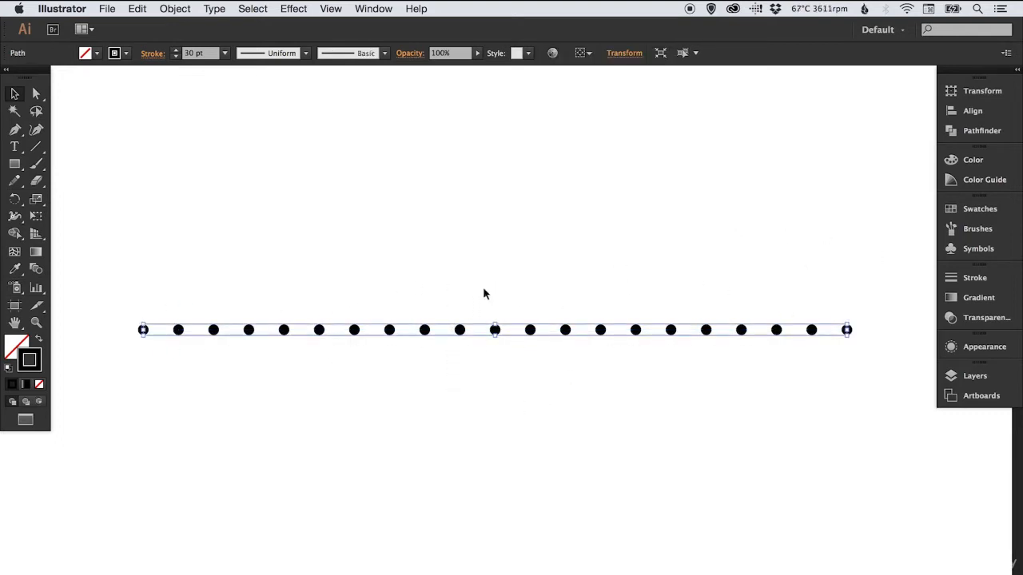
click(975, 279)
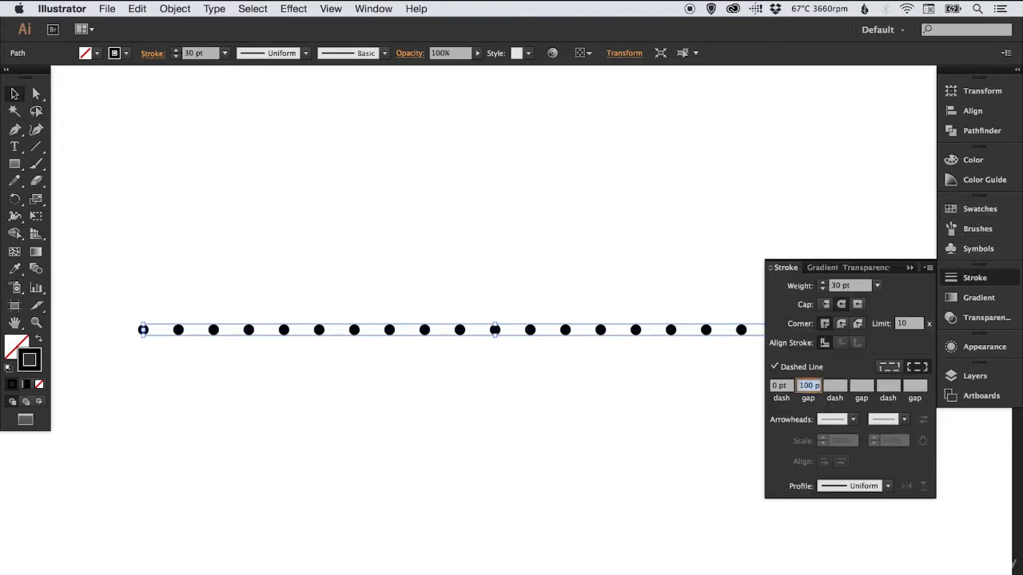
text(60)
key(Return)
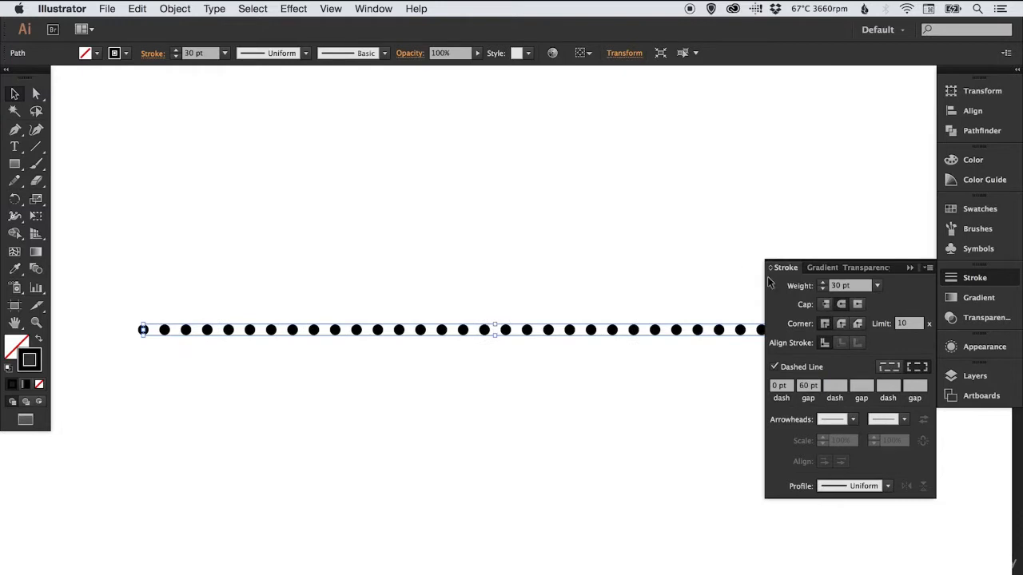
click(975, 278)
click(495, 268)
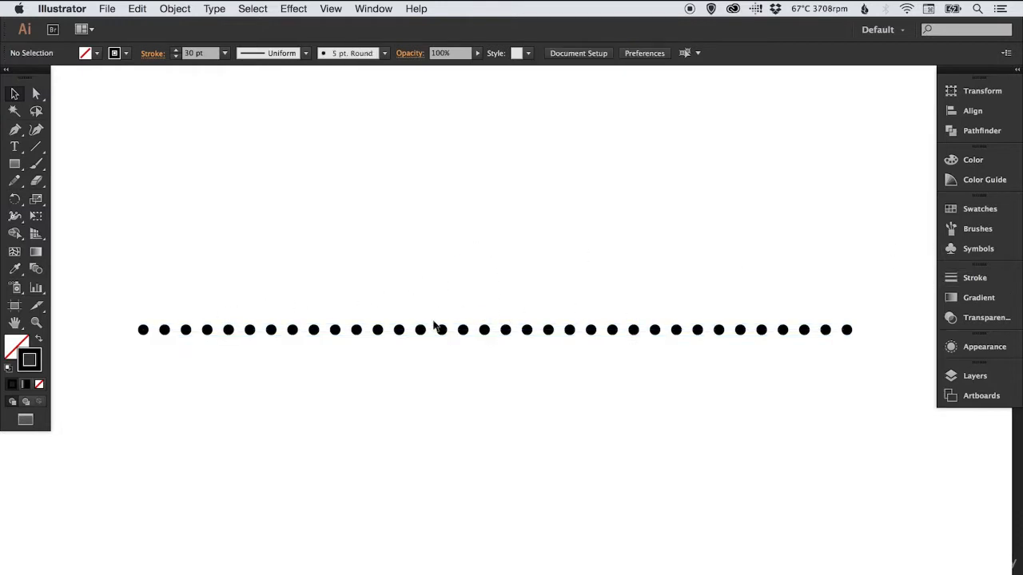
Replace the dotted line with a rectangle about 1562 px wide and 930 px high, using the same dotted stroke
drag(446, 353, 447, 356)
key(Delete)
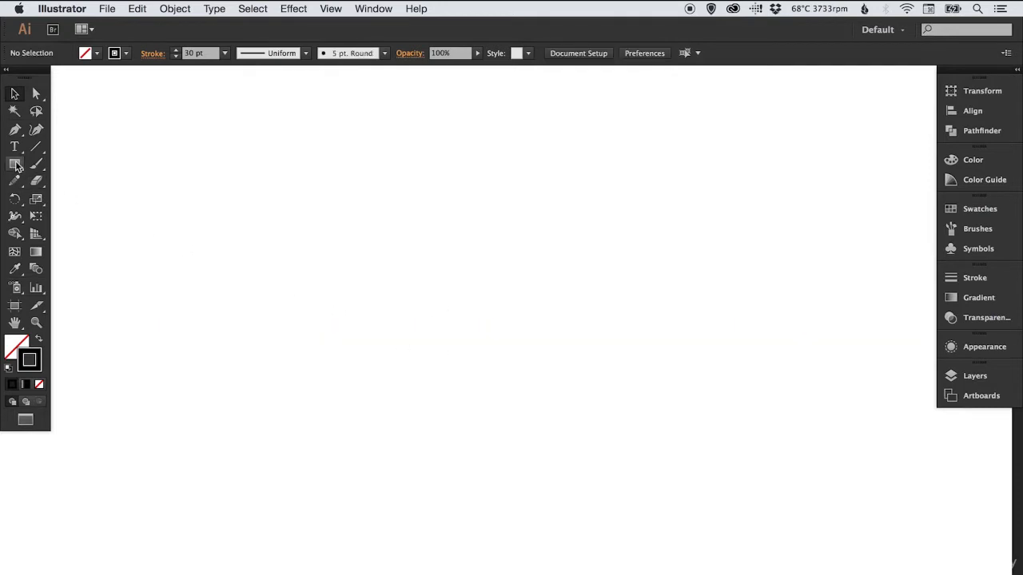
click(16, 165)
mouse_move(212, 169)
mouse_down()
mouse_move(359, 270)
mouse_move(724, 450)
mouse_move(767, 499)
mouse_up()
key(v)
click(125, 224)
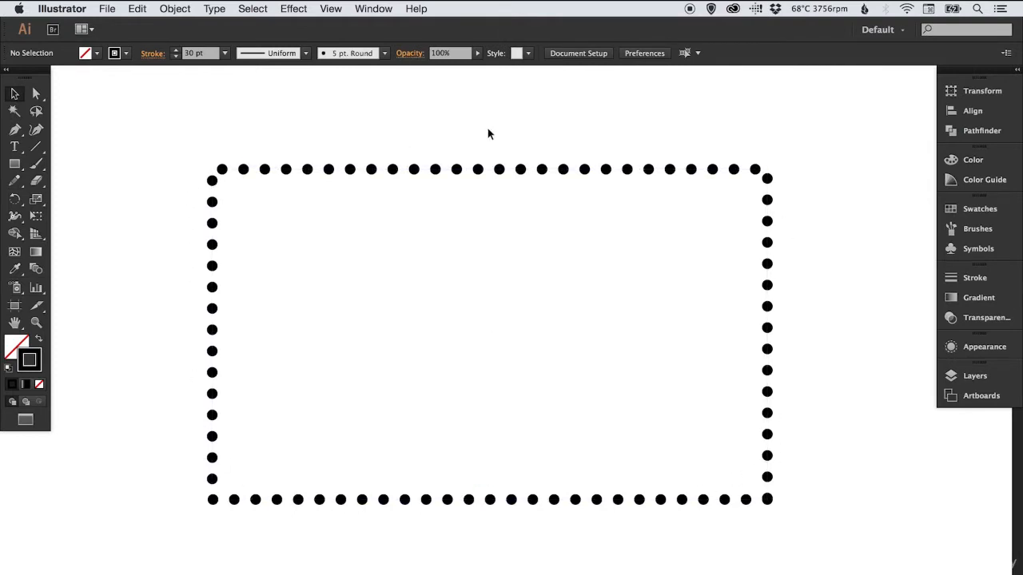
Compare the two dash alignment options on the rectangle and keep the dots aligned to its corners and path ends
drag(438, 125, 531, 280)
click(974, 277)
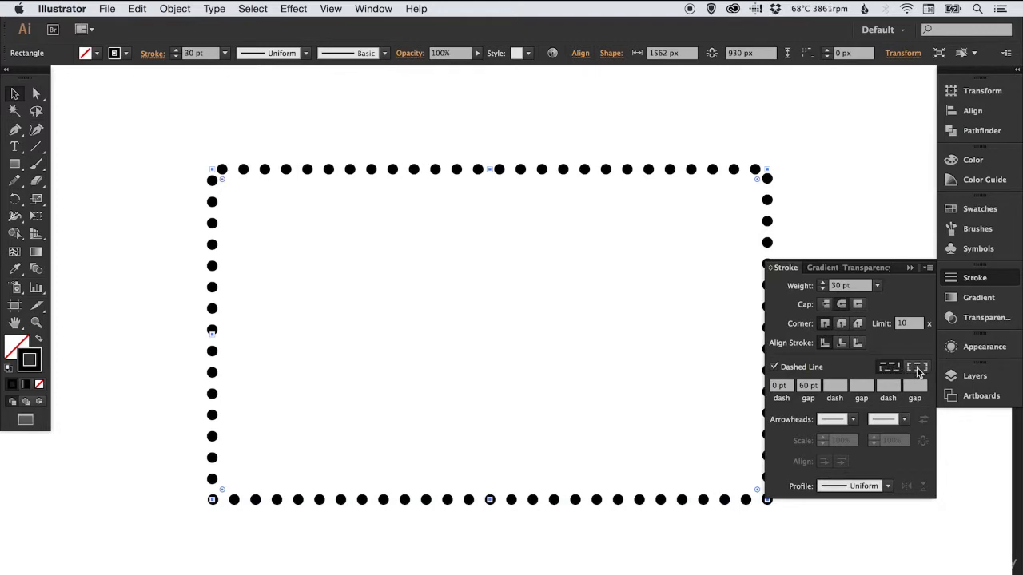
click(916, 368)
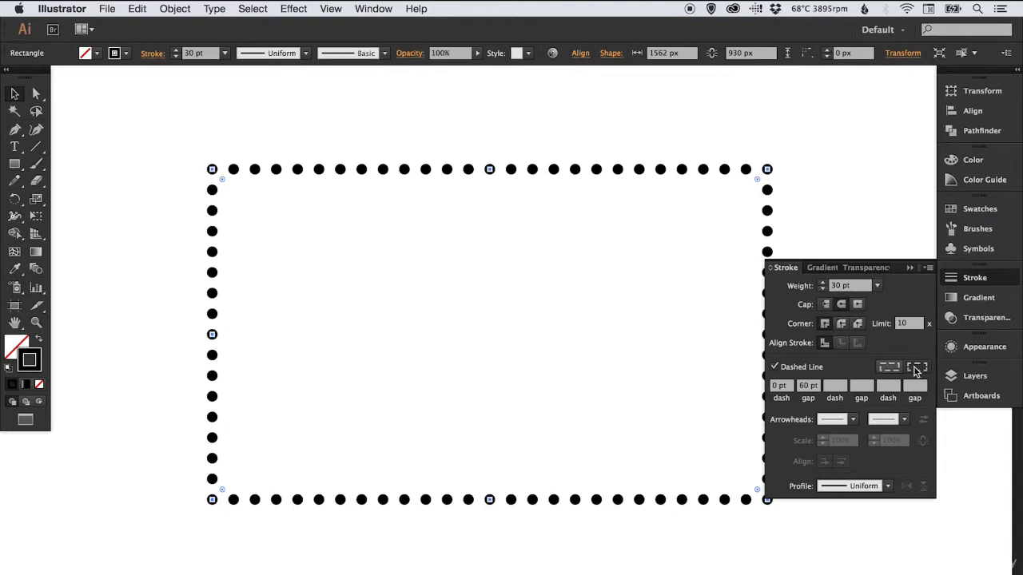
click(890, 367)
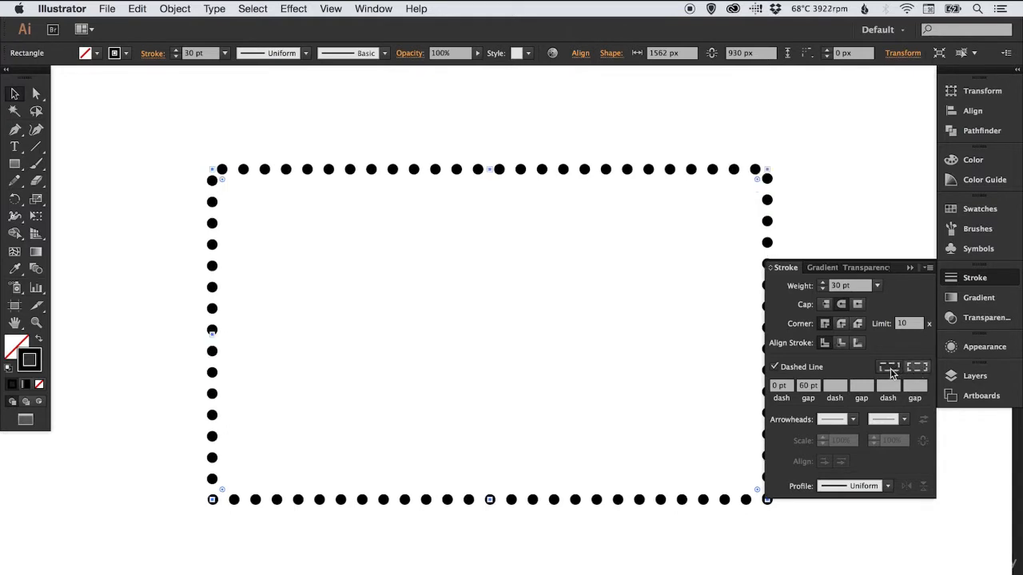
click(917, 367)
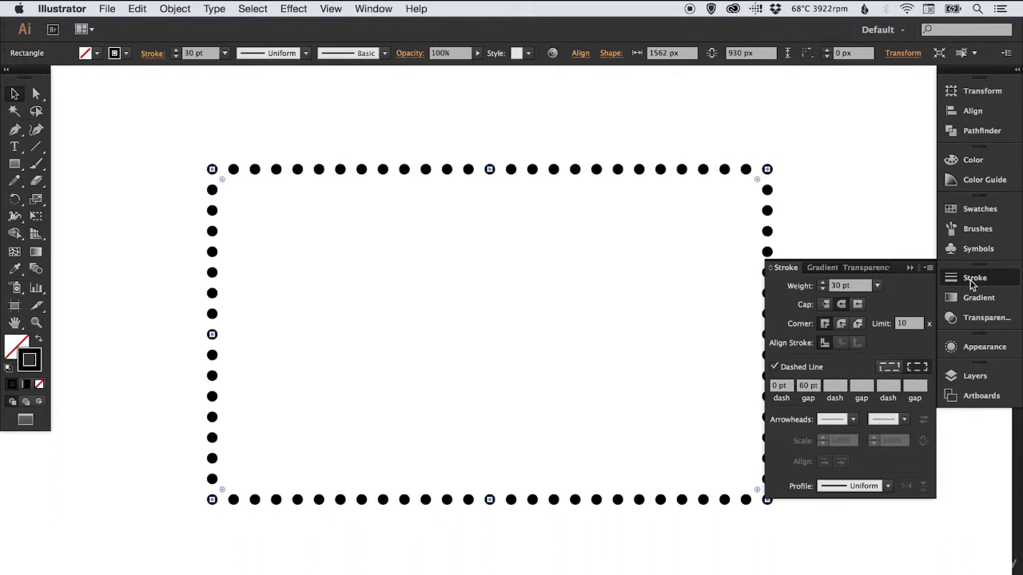
click(963, 280)
click(872, 280)
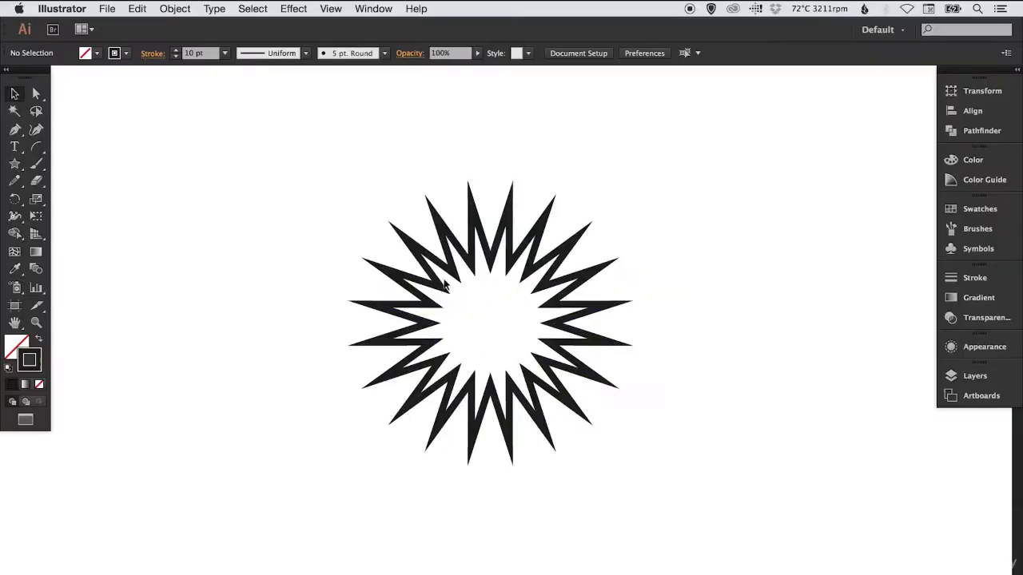
drag(416, 281, 650, 285)
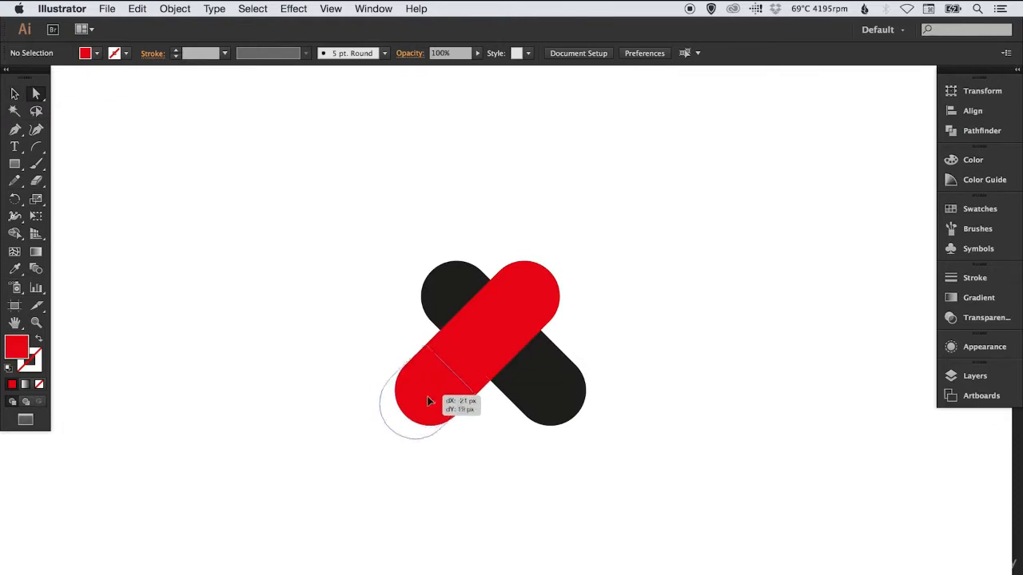
Pull the two red and two black rounded end pieces of the cross away from its central square
drag(426, 395, 346, 403)
drag(549, 385, 644, 416)
drag(537, 270, 587, 223)
drag(453, 293, 398, 237)
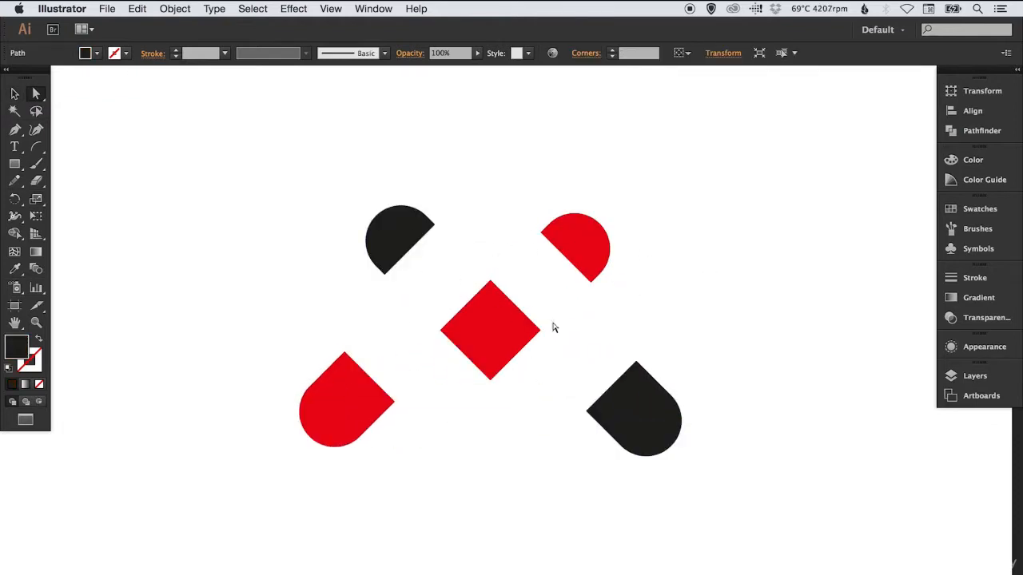
Remove the lower black piece so that a heart remains, and show the colour swatches for it
click(538, 280)
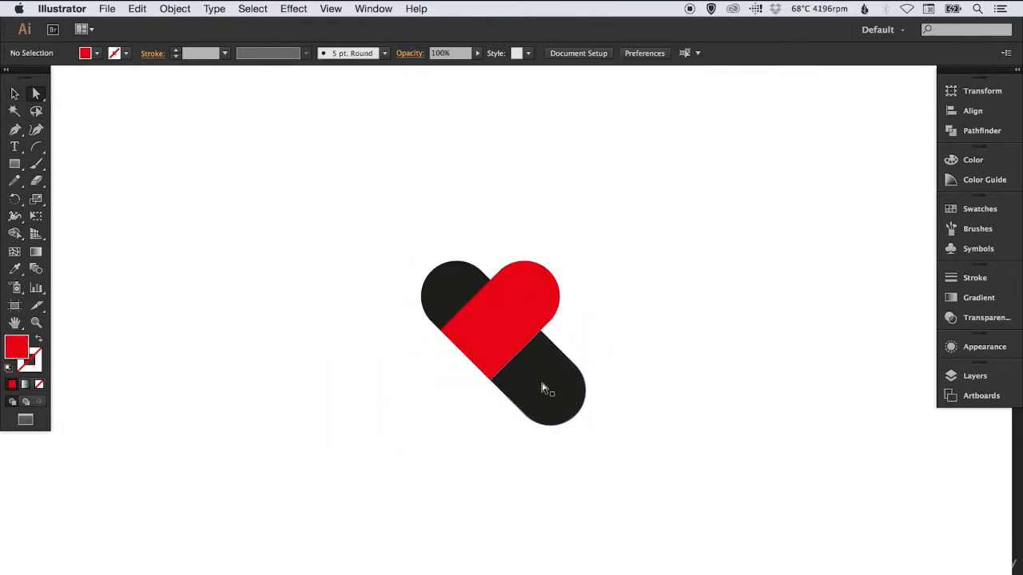
alt+click(543, 390)
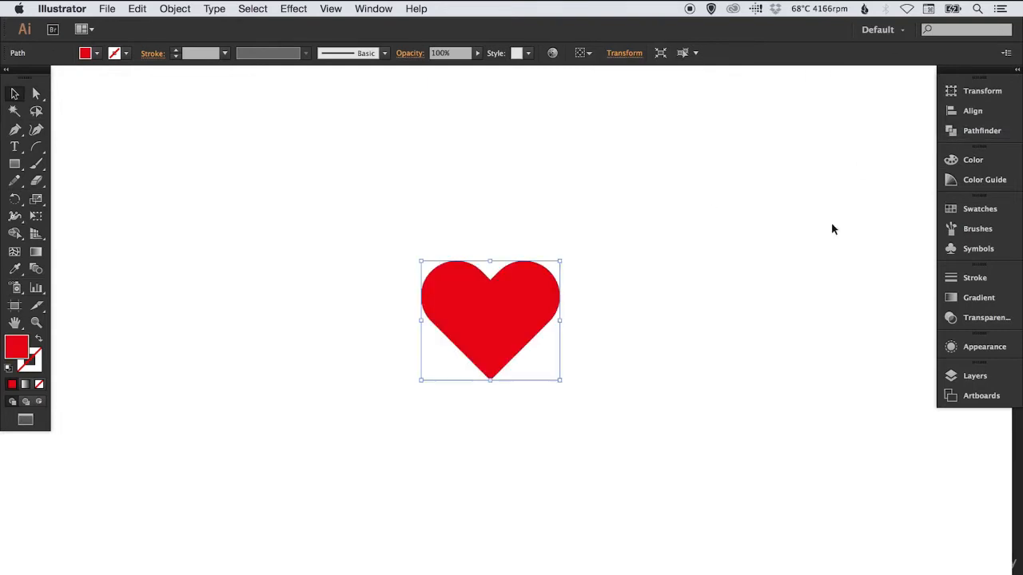
click(979, 209)
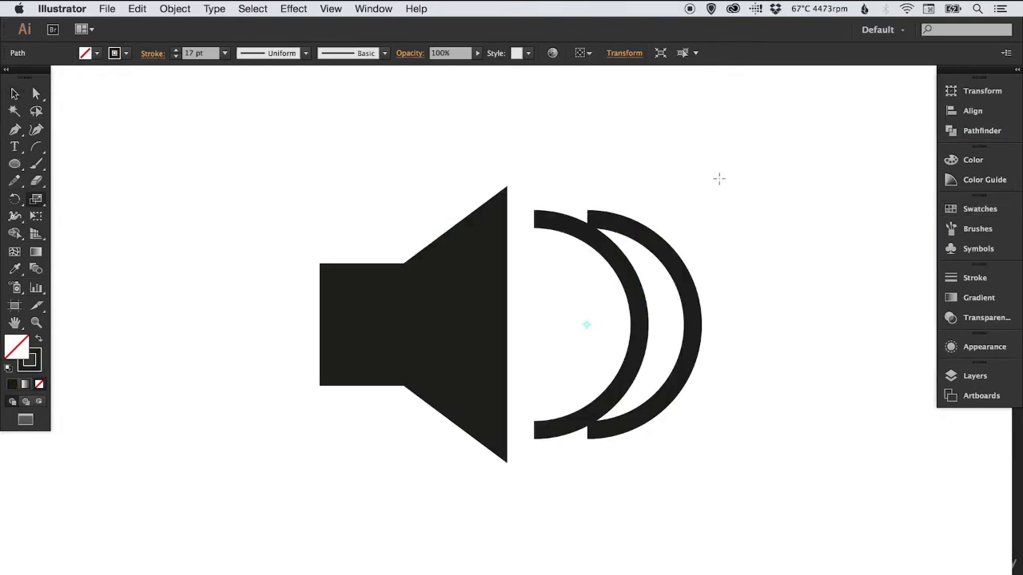
Scale up the outer sound-wave arc beside the speaker and reposition the arcs
drag(718, 178, 668, 263)
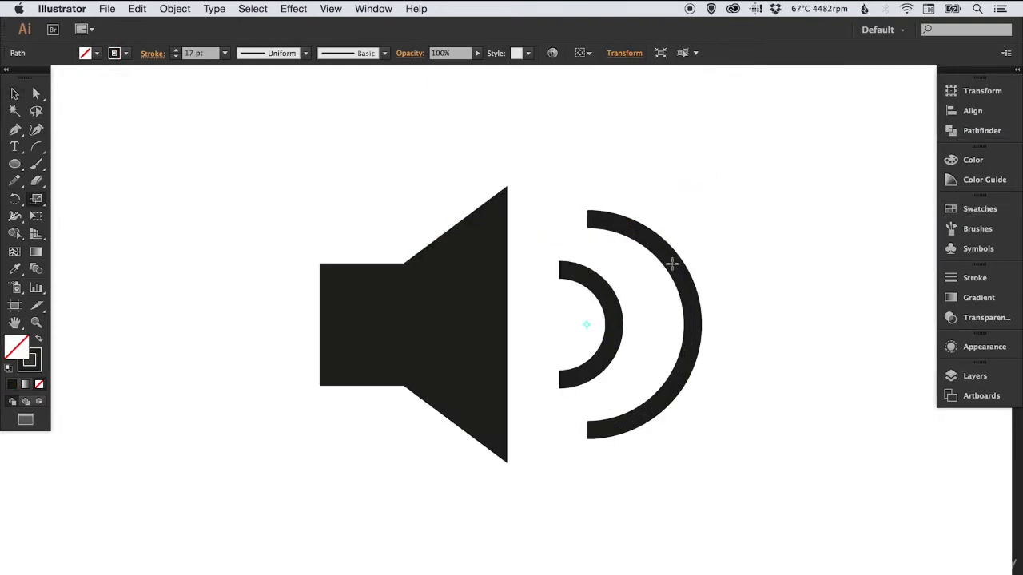
key(v)
drag(602, 294, 621, 294)
click(605, 232)
drag(678, 280, 587, 296)
shift+click(627, 293)
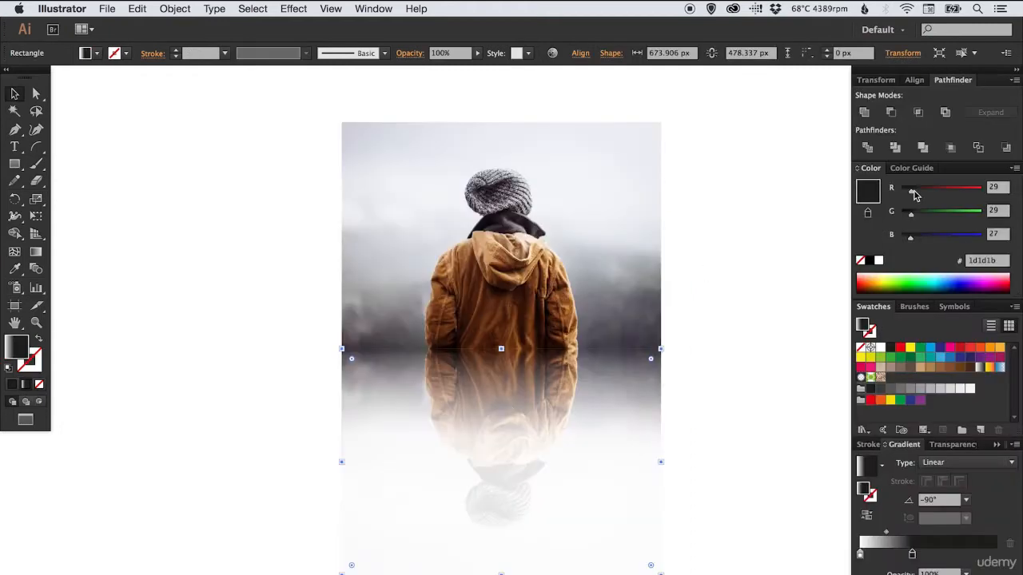
drag(914, 189, 878, 238)
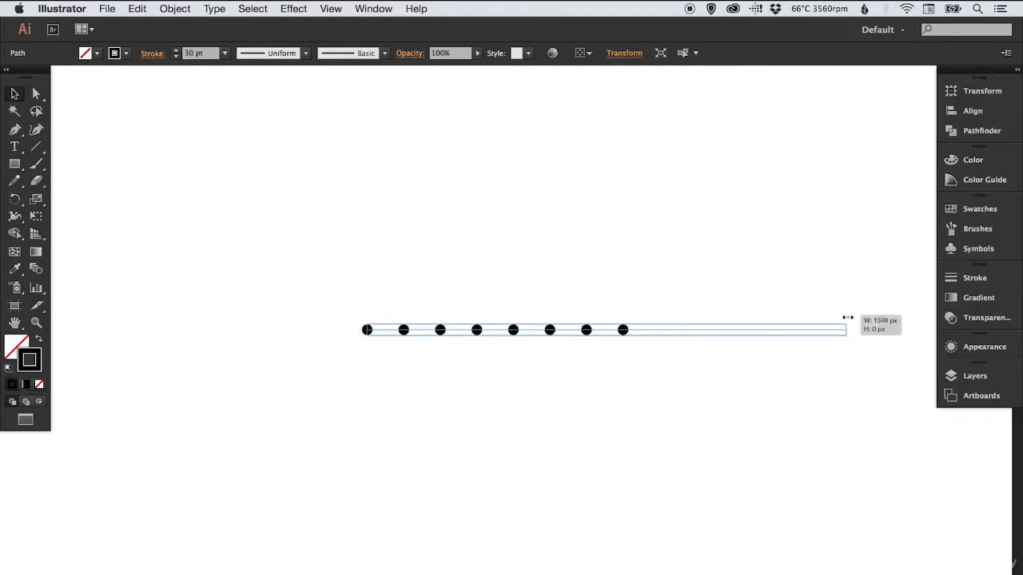
Stretch the row of dots wider and select the dotted rectangle
drag(844, 318, 847, 328)
click(587, 329)
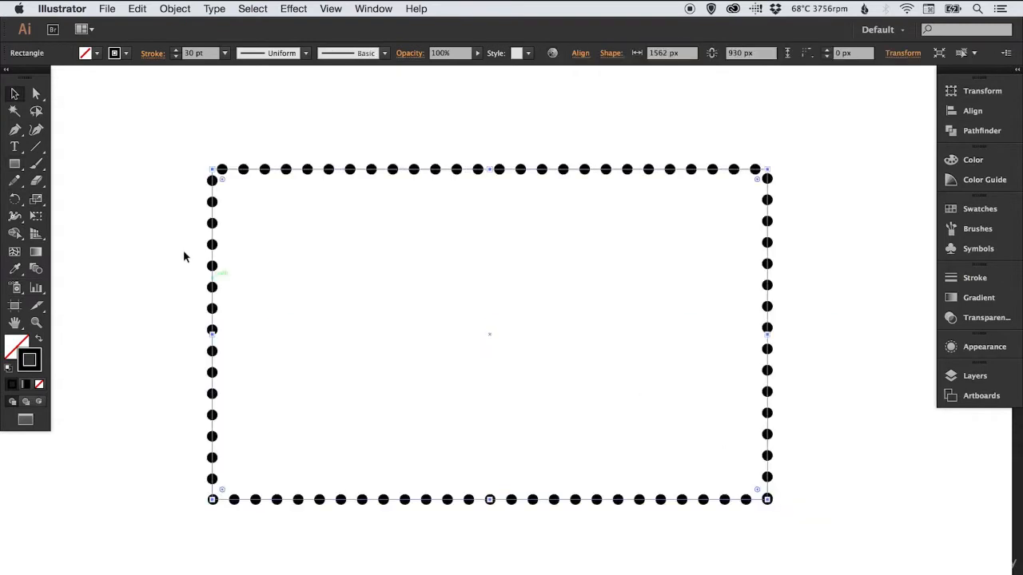
click(195, 377)
click(212, 377)
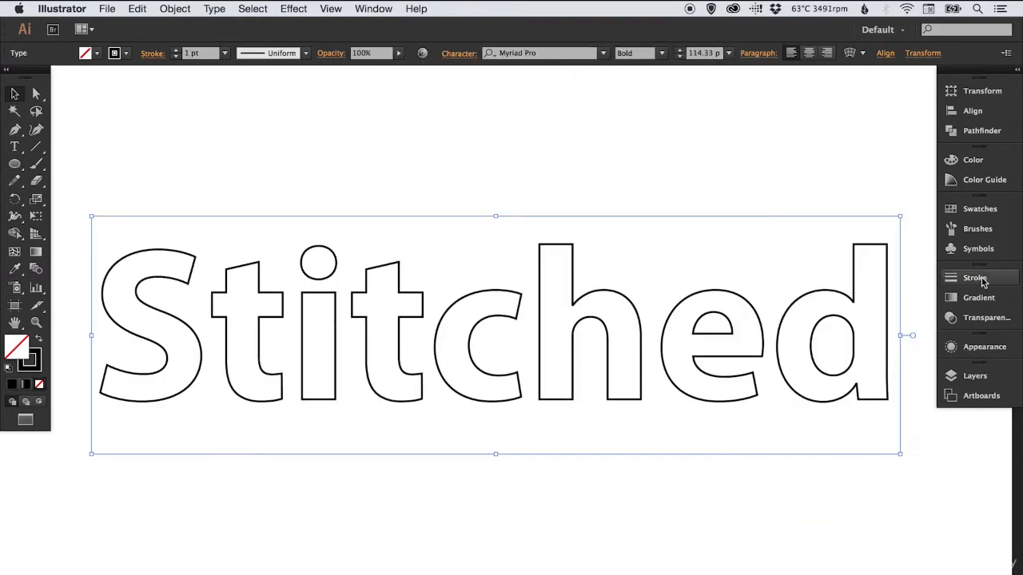
Give the outlined text "Stitched" a dashed stroke with 10 pt dashes and 10 pt gaps
click(975, 277)
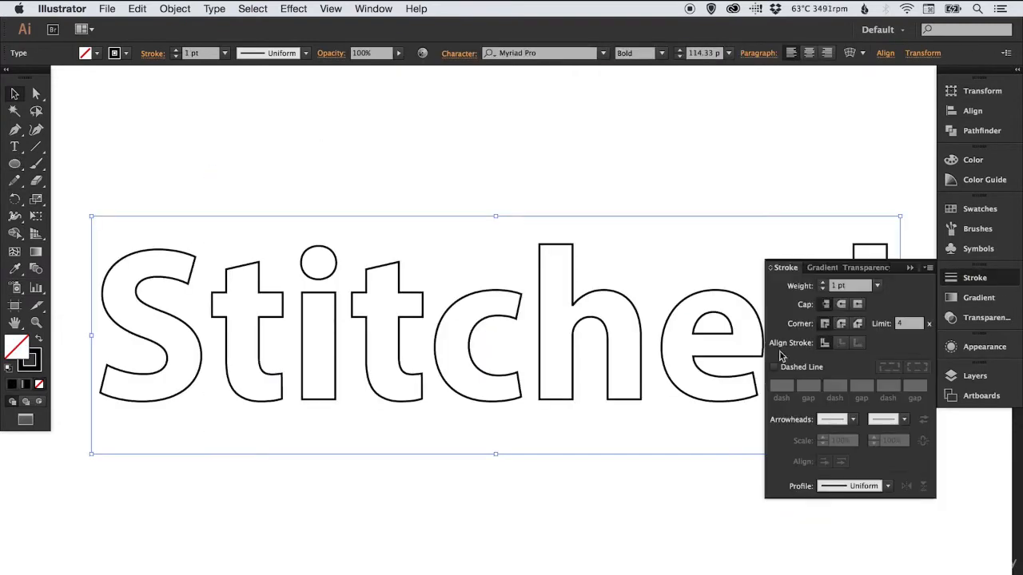
click(775, 367)
text(10)
key(Tab)
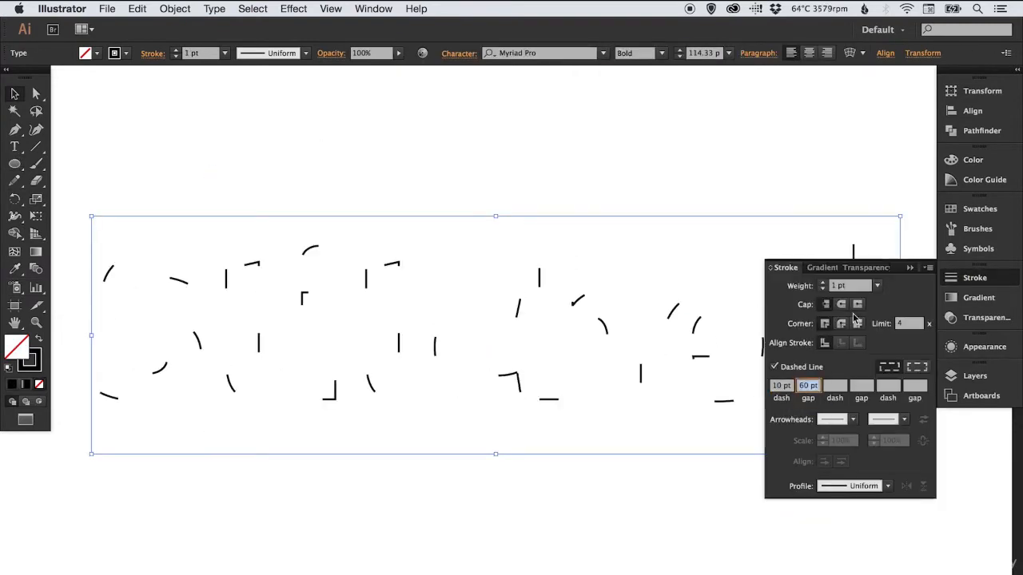
text(10)
key(Tab)
click(330, 235)
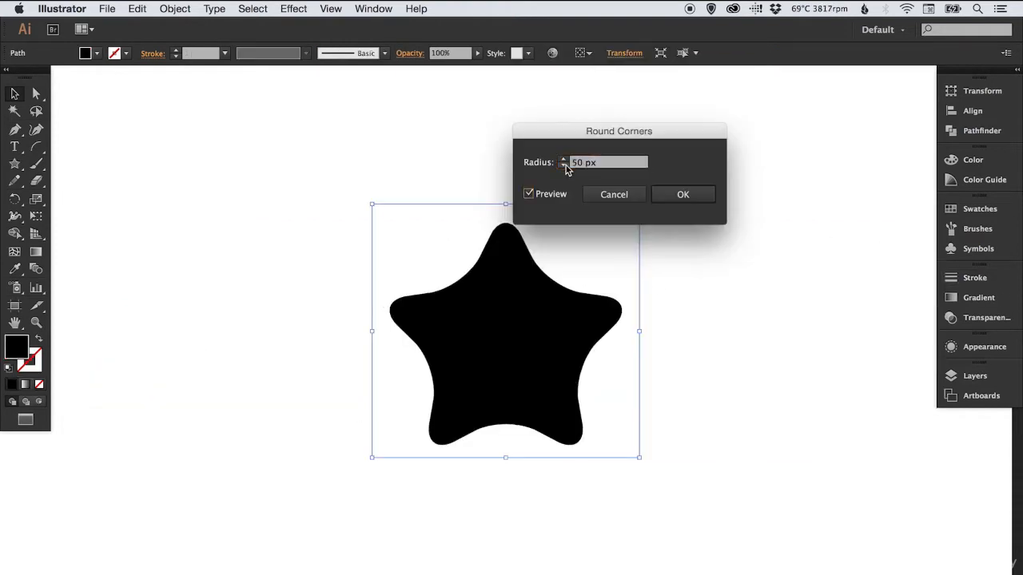
click(564, 166)
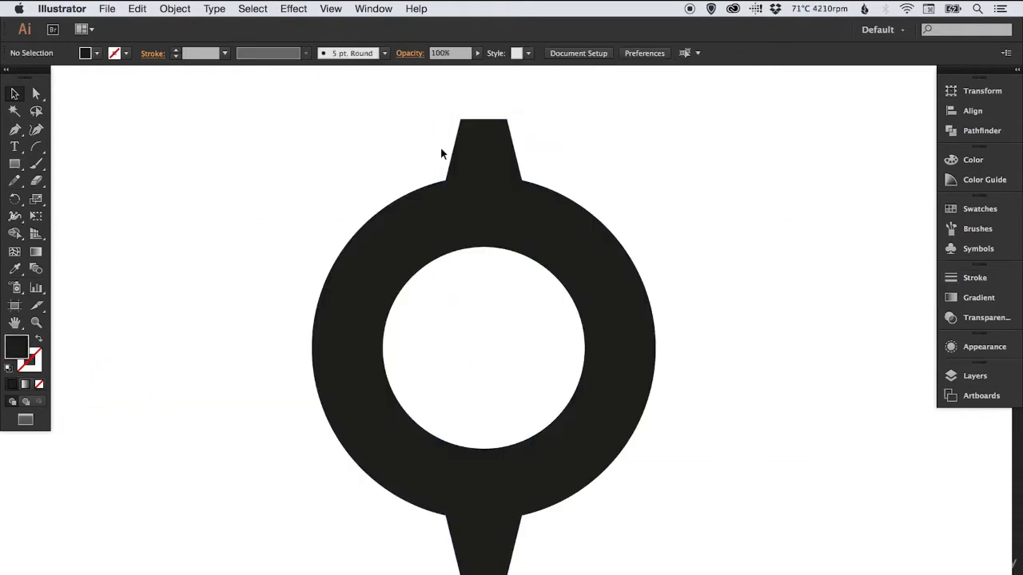
Copy the gear's teeth in place and rotate the copy so teeth also fill the diagonal gaps around the ring
click(454, 151)
shift+click(467, 558)
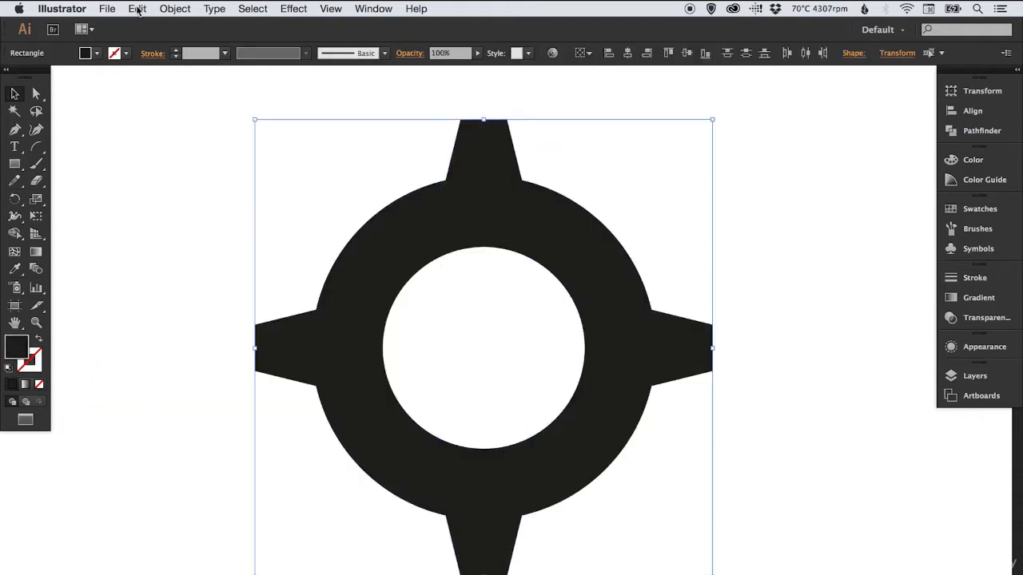
click(138, 9)
click(201, 103)
key(r)
drag(195, 175, 377, 116)
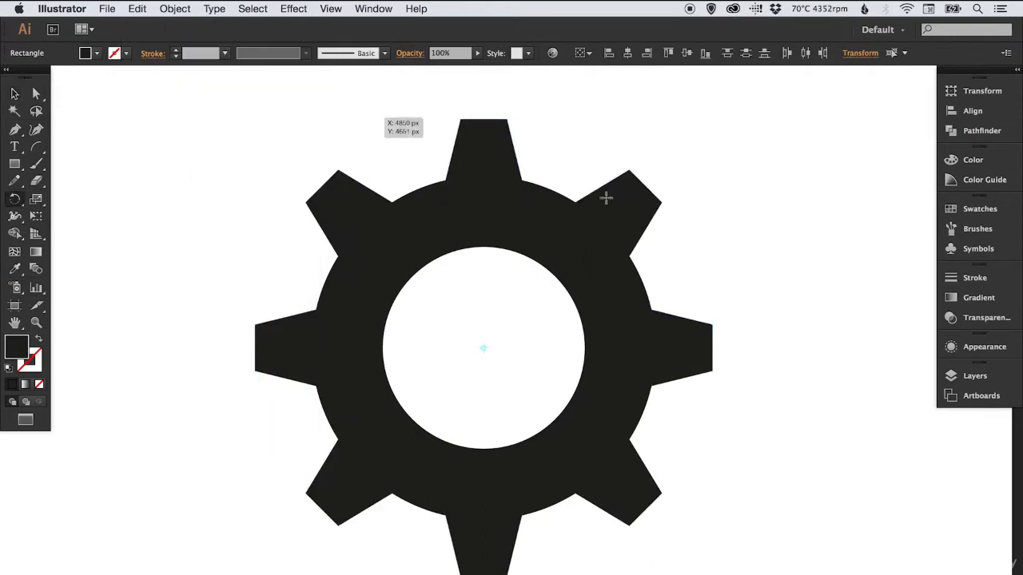
key(v)
click(833, 211)
Check the gear in outline view, unite all its teeth and ring into one shape, and return to the filled preview
key(ctrl+y)
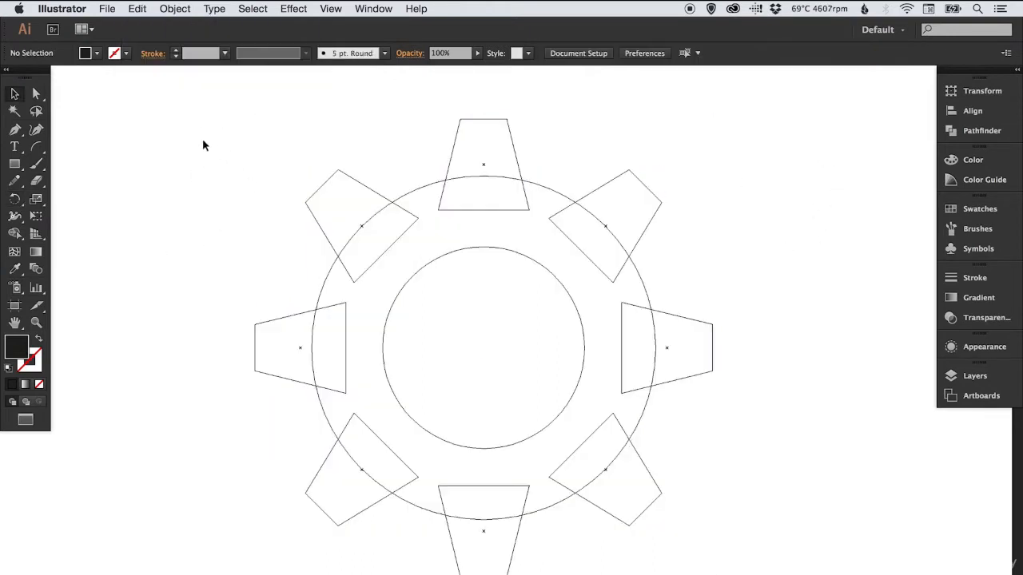
drag(203, 141, 723, 559)
click(984, 132)
click(779, 111)
key(ctrl+y)
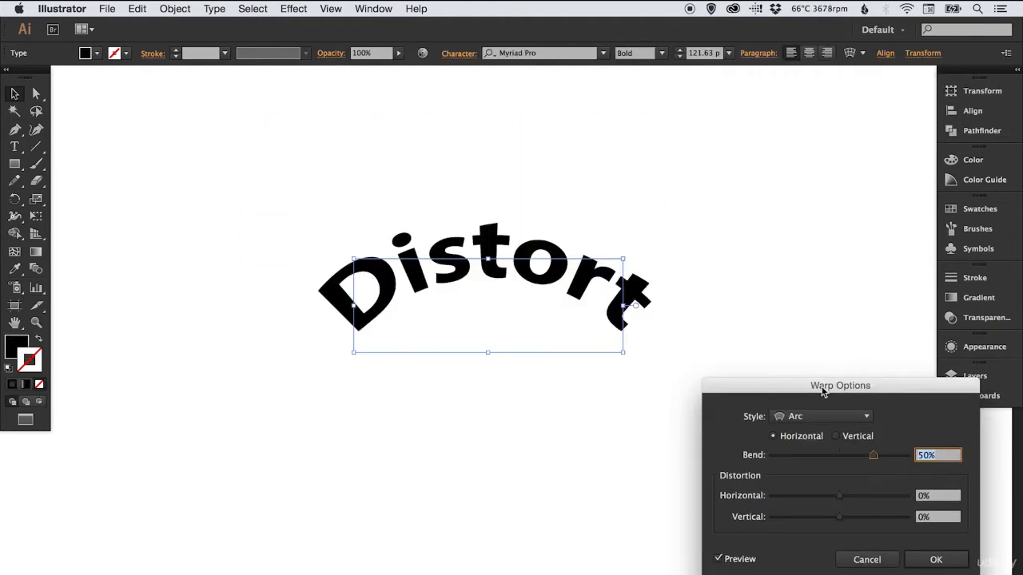
click(817, 422)
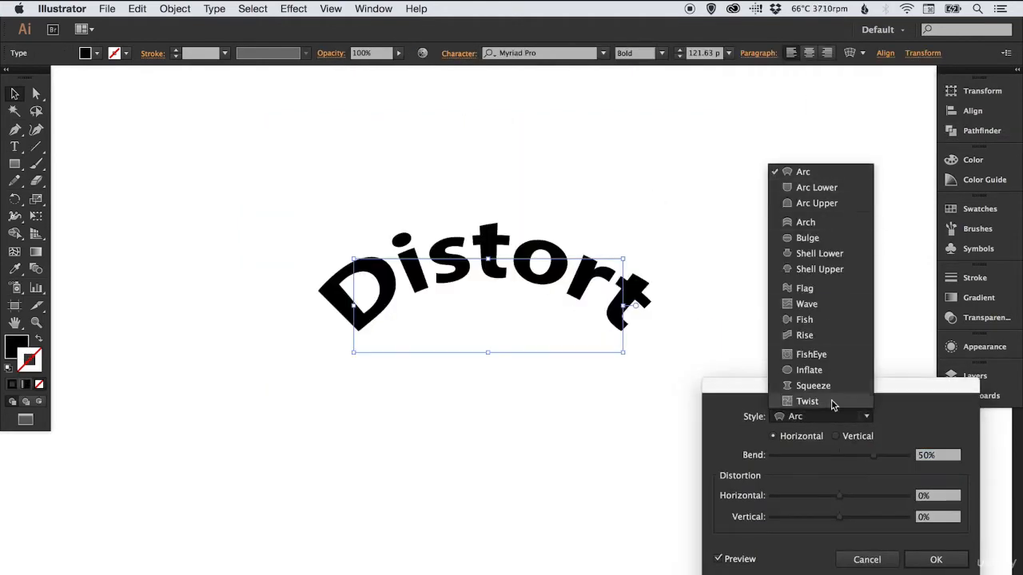
Warp the text "Distort" with the Arch style at 47% bend and try horizontal and vertical distortion
click(831, 222)
drag(855, 387, 858, 232)
drag(878, 300, 875, 301)
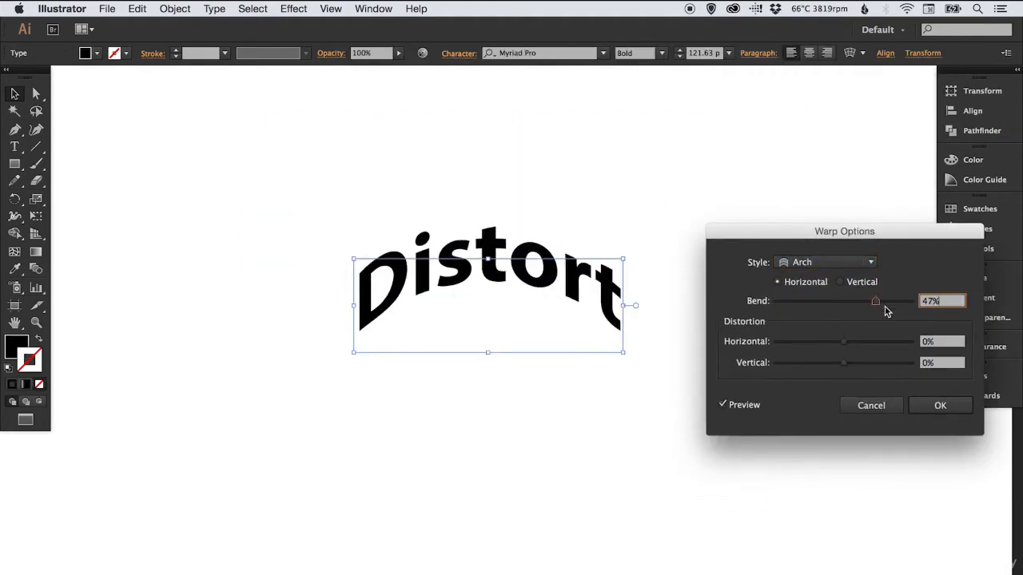
drag(843, 342, 899, 346)
drag(844, 365, 853, 366)
Set a distortion value to 0%, choose another warp style for the text, and adjust its bend
key(shift+Tab)
text(0)
key(Tab)
text(0)
click(870, 265)
click(811, 343)
drag(804, 299, 856, 299)
click(827, 262)
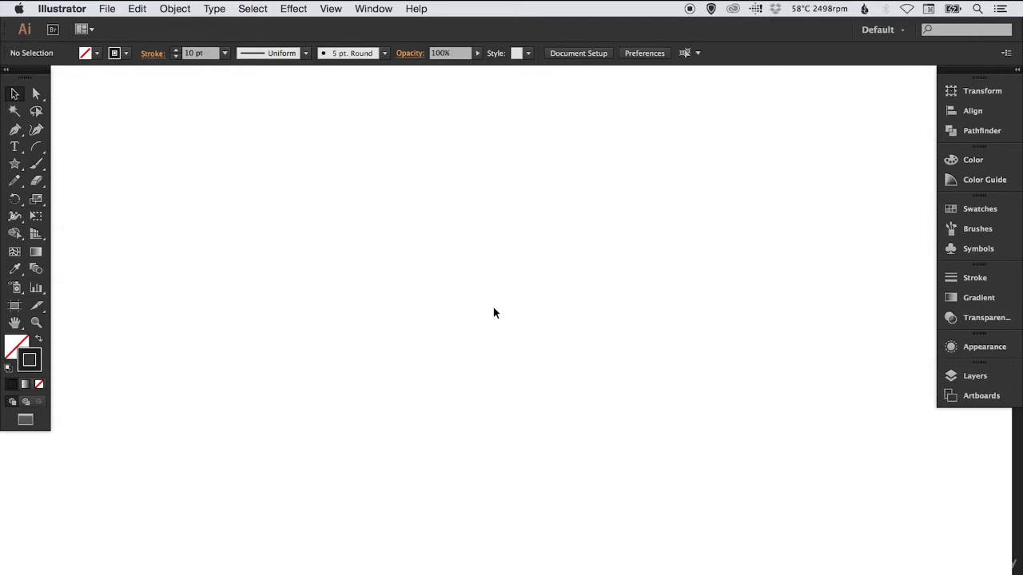
Draw a diagonal line about 780 px long at 16° and a vertical line at its lower end, and delete both
drag(36, 148, 110, 165)
drag(15, 164, 110, 147)
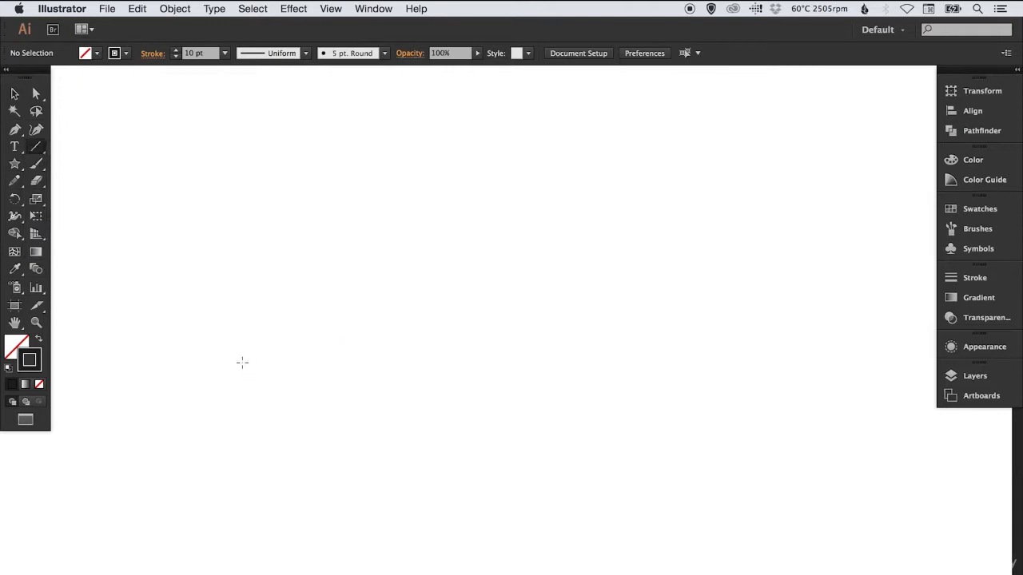
drag(227, 369, 754, 210)
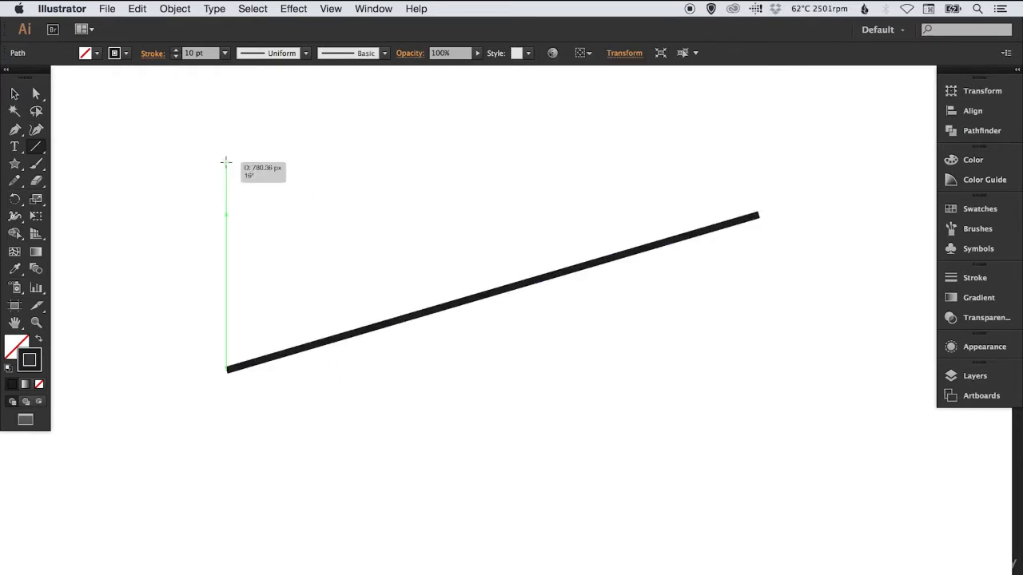
mouse_move(226, 162)
mouse_down()
mouse_move(757, 162)
mouse_move(523, 244)
mouse_move(451, 352)
mouse_move(574, 438)
mouse_move(612, 484)
mouse_move(285, 472)
mouse_move(224, 549)
mouse_move(224, 531)
mouse_up()
key(v)
drag(192, 298, 386, 406)
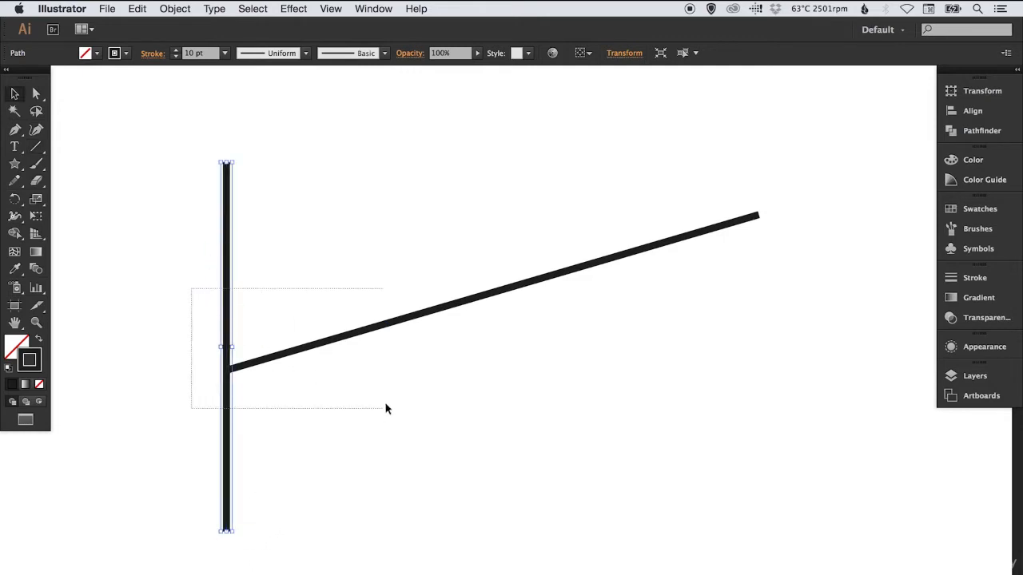
key(Delete)
Try a shallow arc with the Arc tool, replace it with an even quarter-circle arc, and undo that too
click(36, 147)
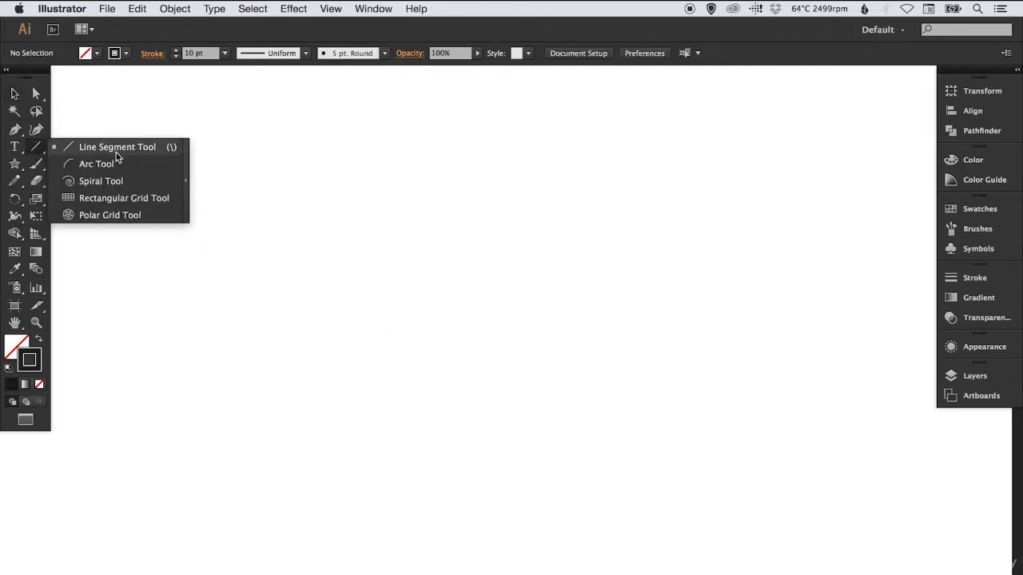
click(118, 165)
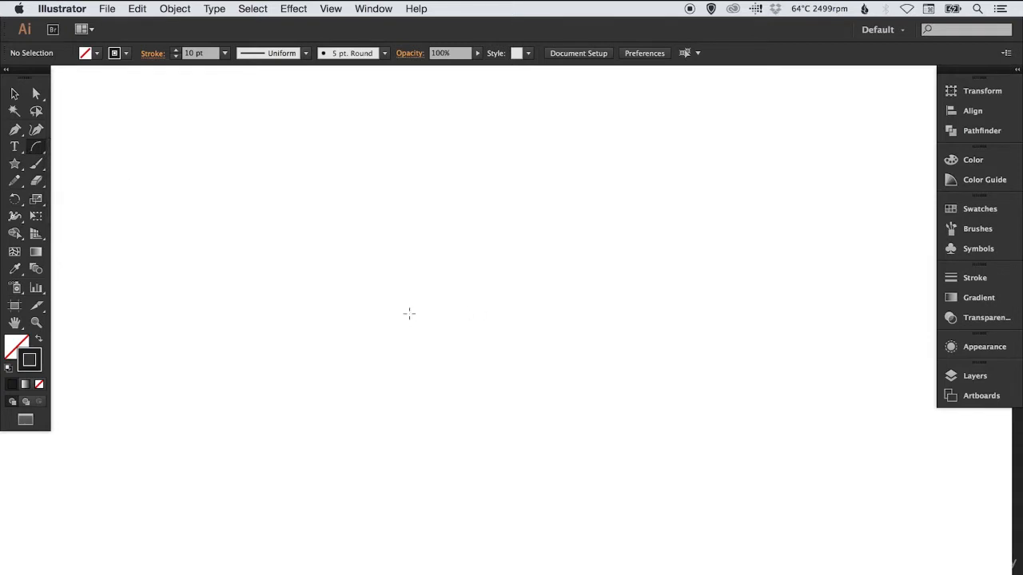
mouse_move(418, 321)
mouse_down()
mouse_move(647, 229)
mouse_move(699, 221)
mouse_up()
key(super+z)
mouse_move(299, 488)
mouse_down()
mouse_move(539, 292)
mouse_move(648, 229)
mouse_move(623, 261)
mouse_up()
key(v)
click(256, 206)
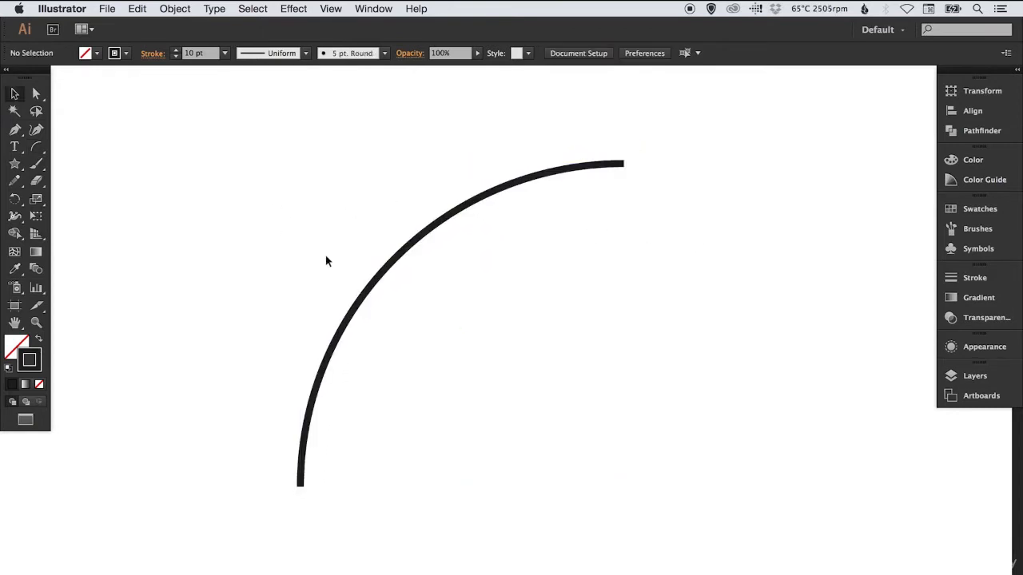
key(super+z)
Draw a rectangle about 660 by 425 px and a square about 509 px wide, deleting each one
drag(15, 163, 95, 166)
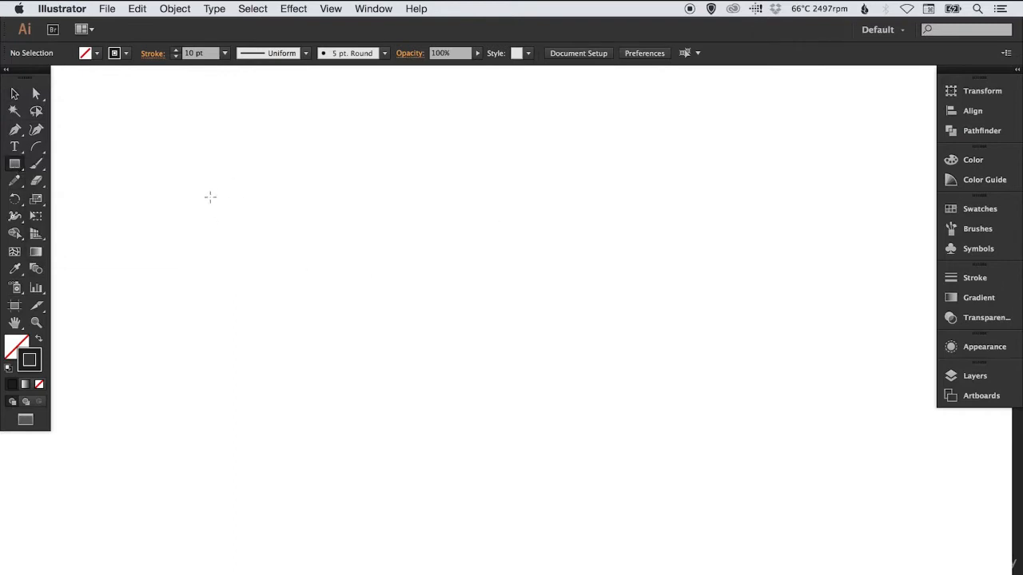
mouse_move(254, 196)
mouse_down()
mouse_move(428, 284)
mouse_move(663, 438)
mouse_move(696, 482)
mouse_move(722, 495)
mouse_up()
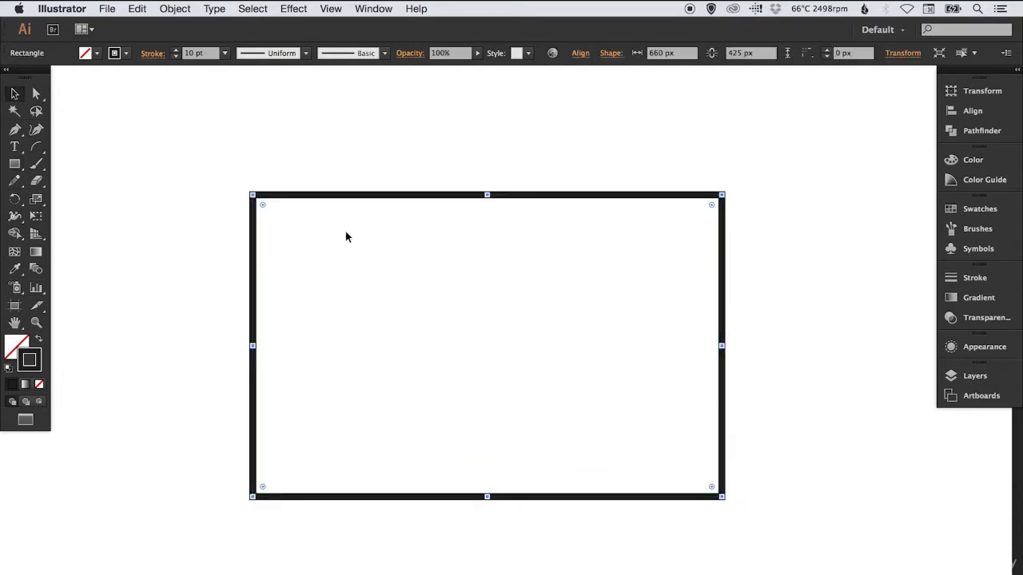
key(Delete)
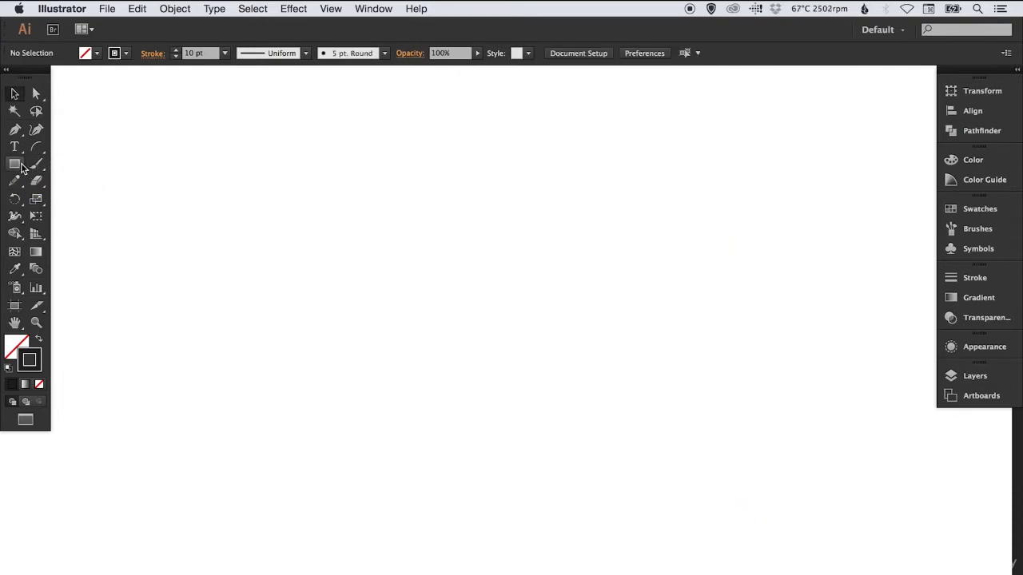
mouse_move(318, 165)
mouse_down()
mouse_move(566, 414)
mouse_move(698, 488)
mouse_move(679, 472)
mouse_up()
key(Delete)
Create a rectangle of exactly 500 by 400 px by entering its dimensions, and delete it
click(349, 204)
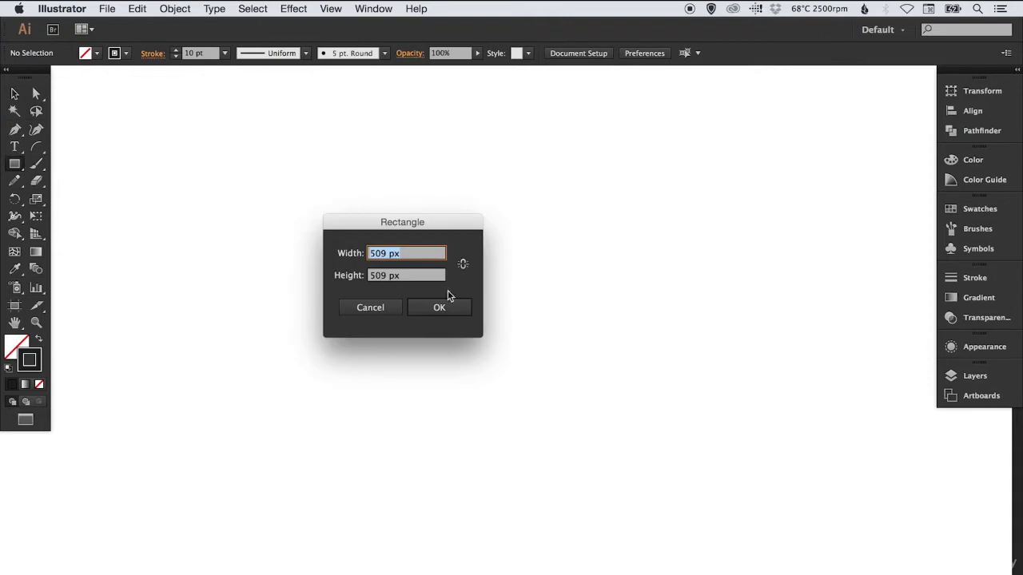
text(500)
key(Tab)
text(400)
key(Return)
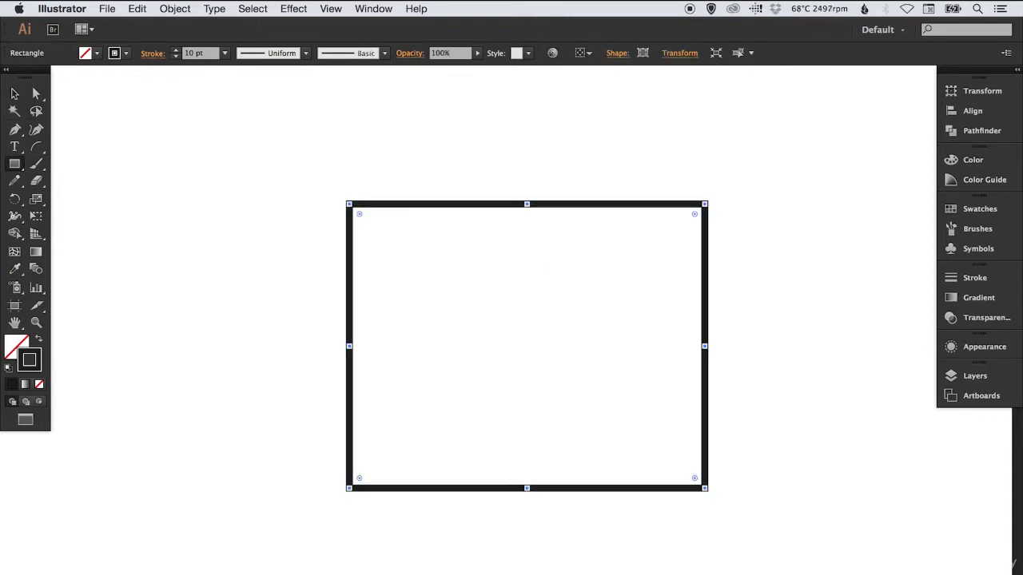
key(v)
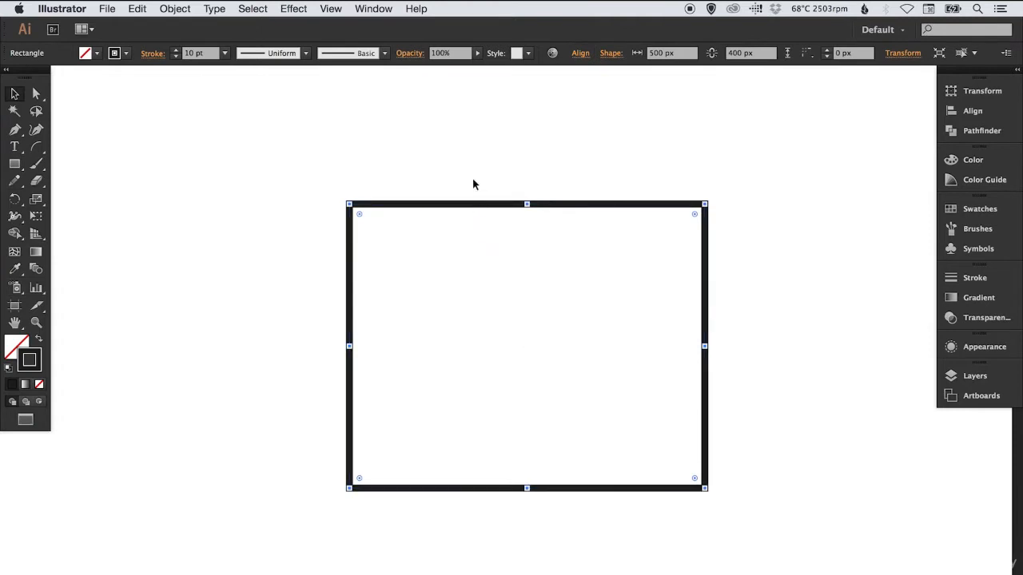
key(Delete)
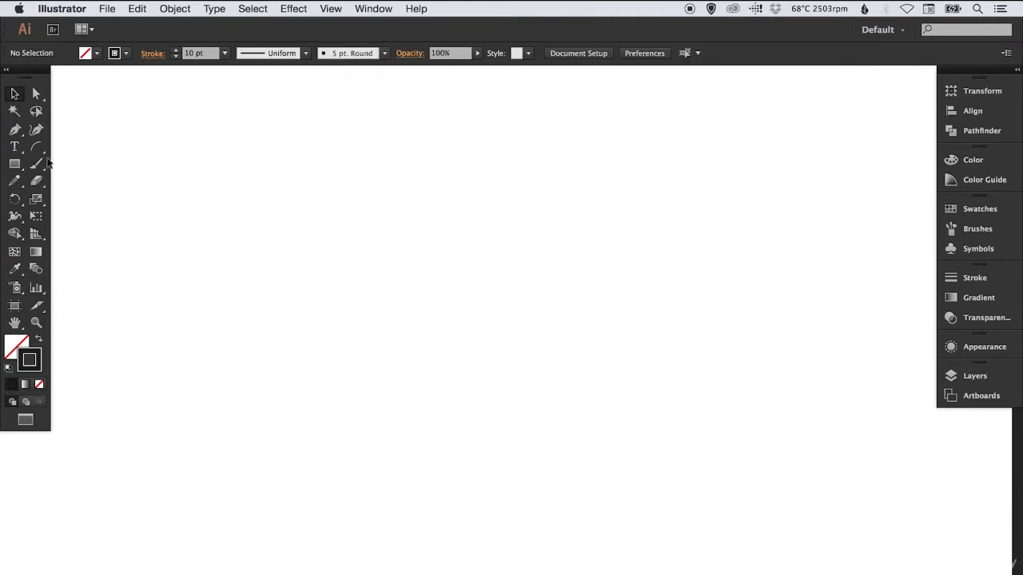
Draw a rounded rectangle about 762 by 435 px with 50 px corners, and delete it
drag(15, 164, 77, 183)
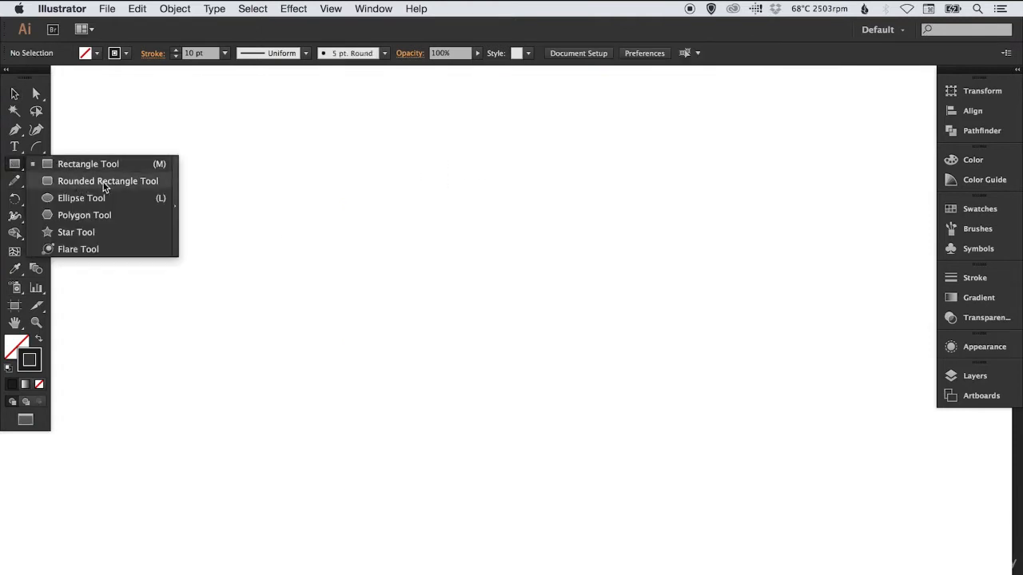
click(104, 183)
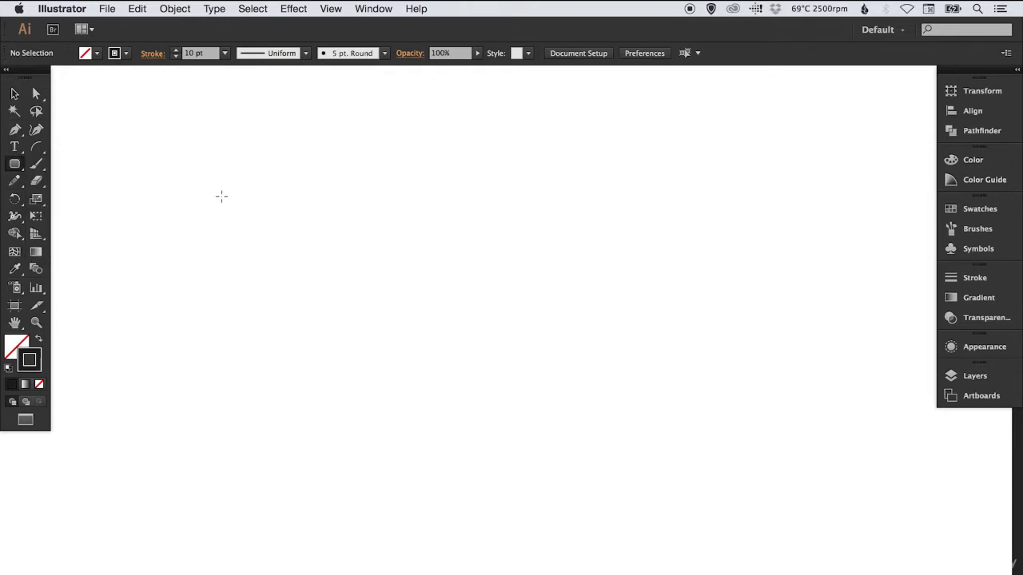
mouse_move(221, 196)
mouse_down()
mouse_move(263, 245)
mouse_move(588, 401)
mouse_move(760, 505)
mouse_up()
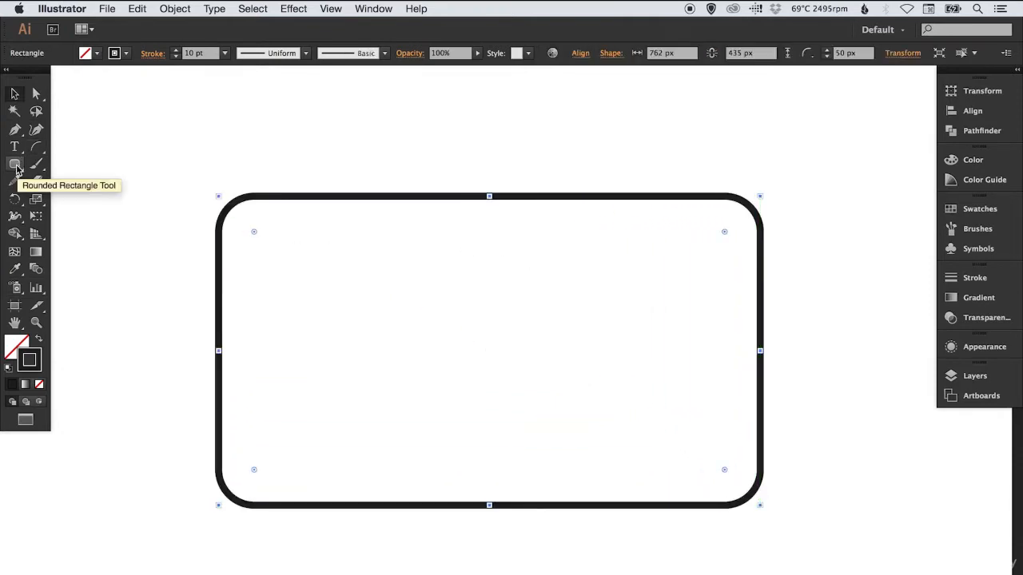
key(Delete)
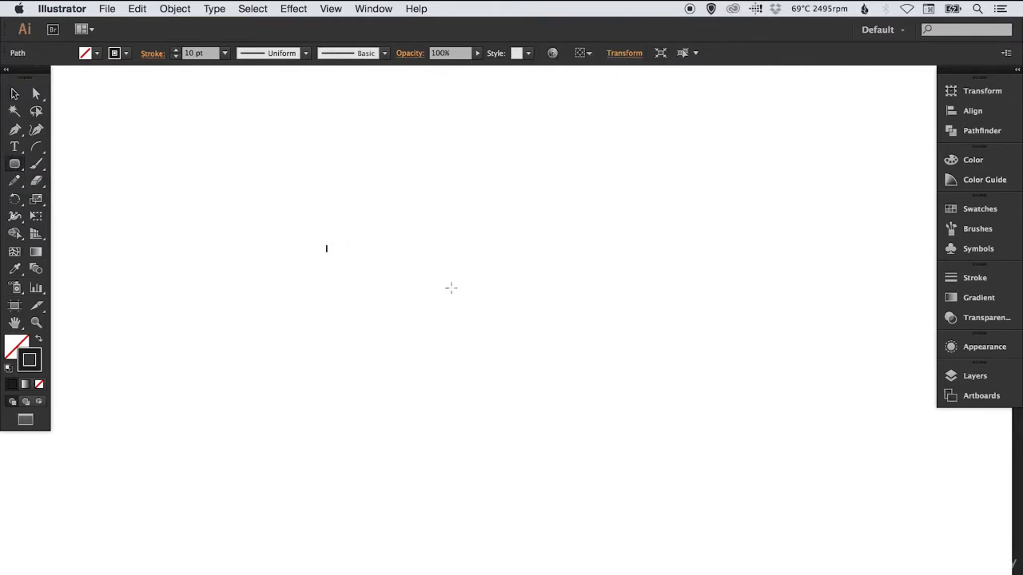
Create a rounded rectangle 500 px wide with a 10 px corner radius by entering its dimensions, and delete it
click(346, 238)
click(540, 333)
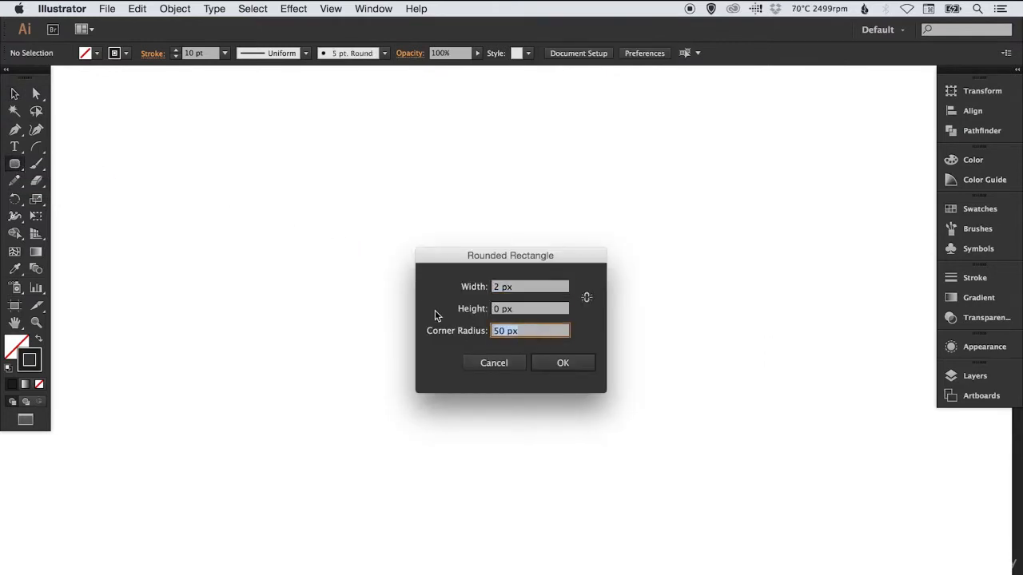
text(10)
click(526, 288)
text(500)
key(Tab)
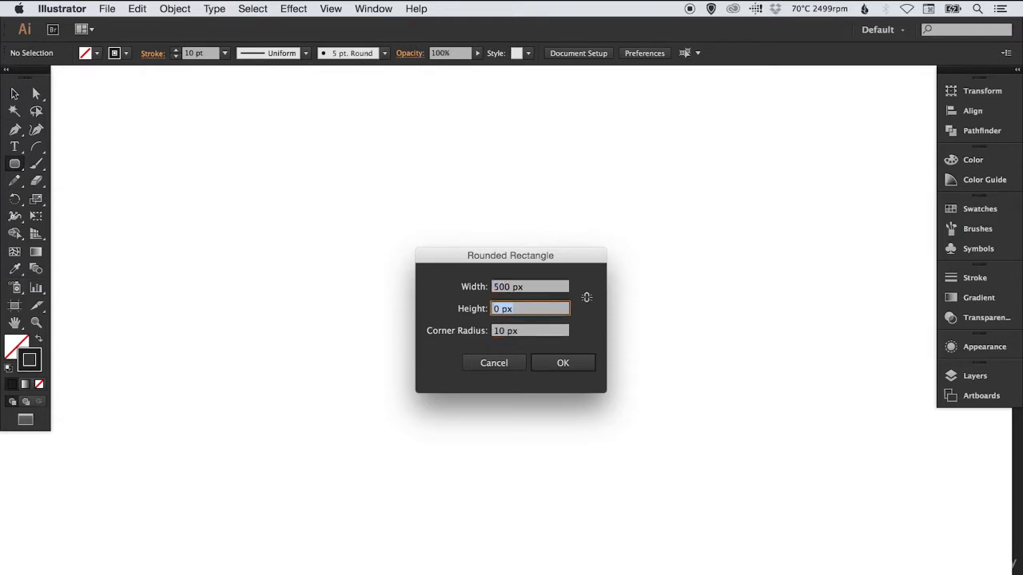
text(00)
key(Return)
key(v)
click(354, 212)
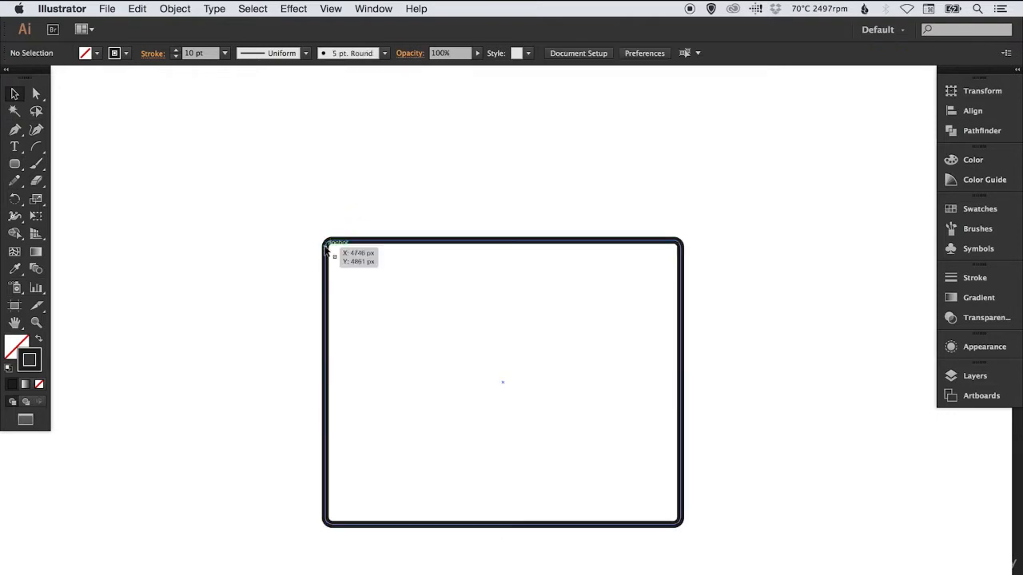
drag(361, 213, 354, 271)
key(Delete)
Create a rounded rectangle of 500 by 400 px with a 50 px corner radius by entering its dimensions
click(18, 164)
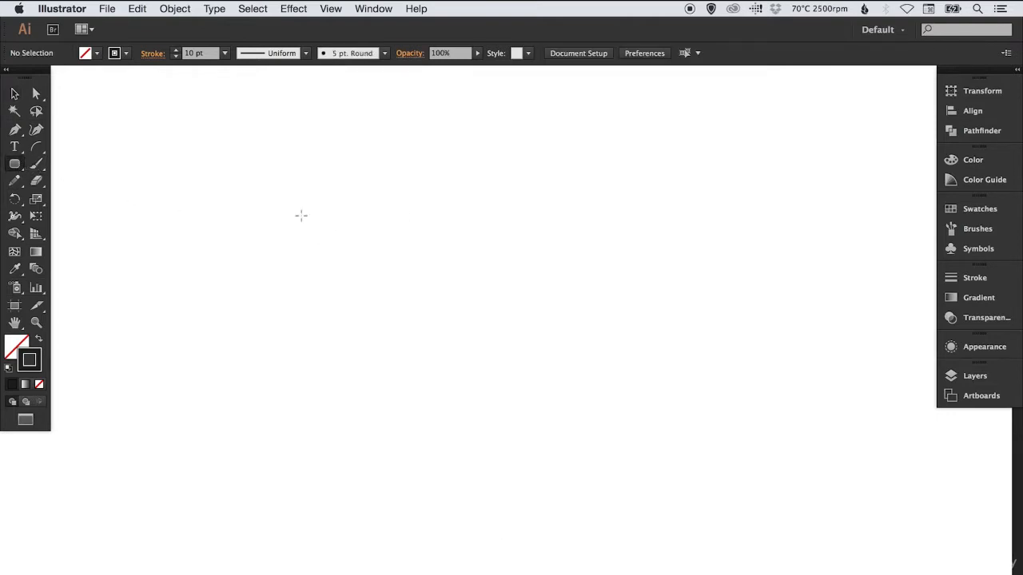
drag(343, 231, 341, 231)
click(335, 228)
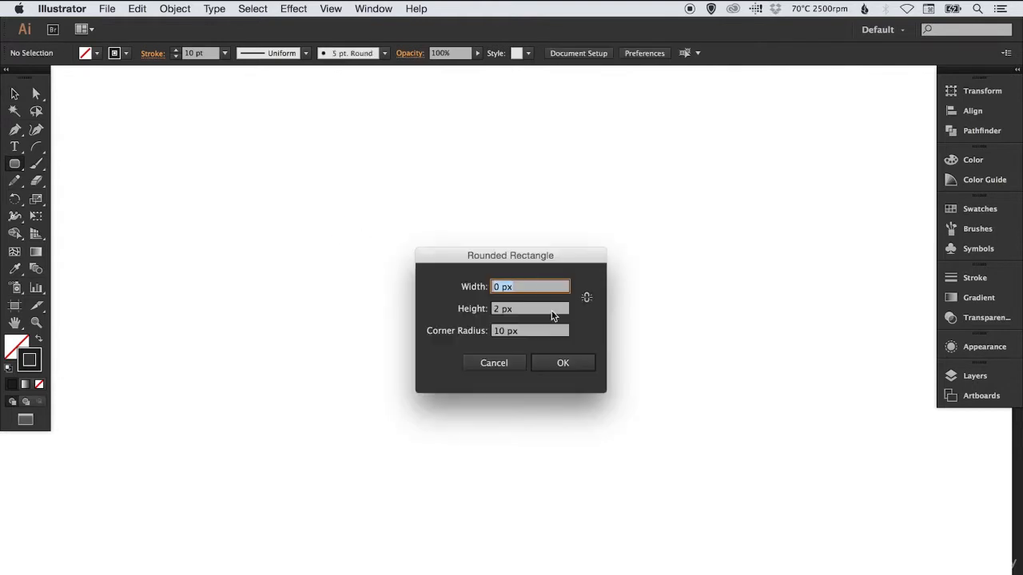
text(500)
key(Tab)
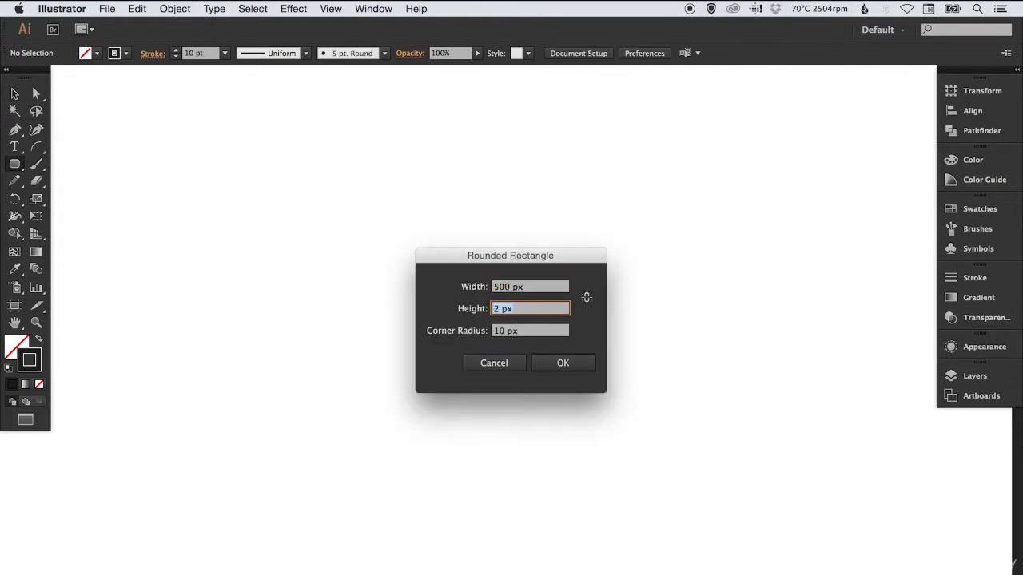
text(400)
key(Tab)
text(5)
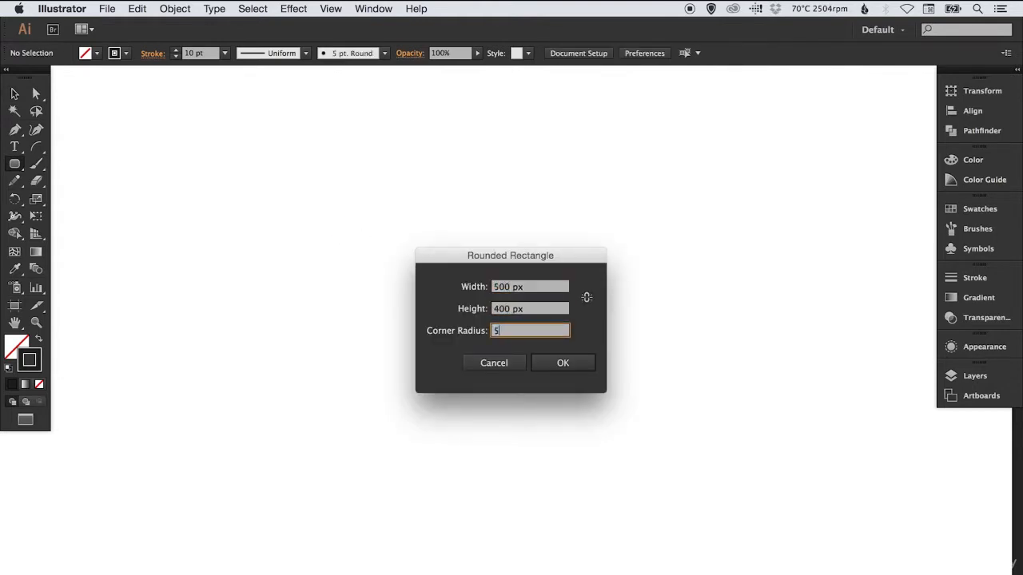
key(Return)
key(v)
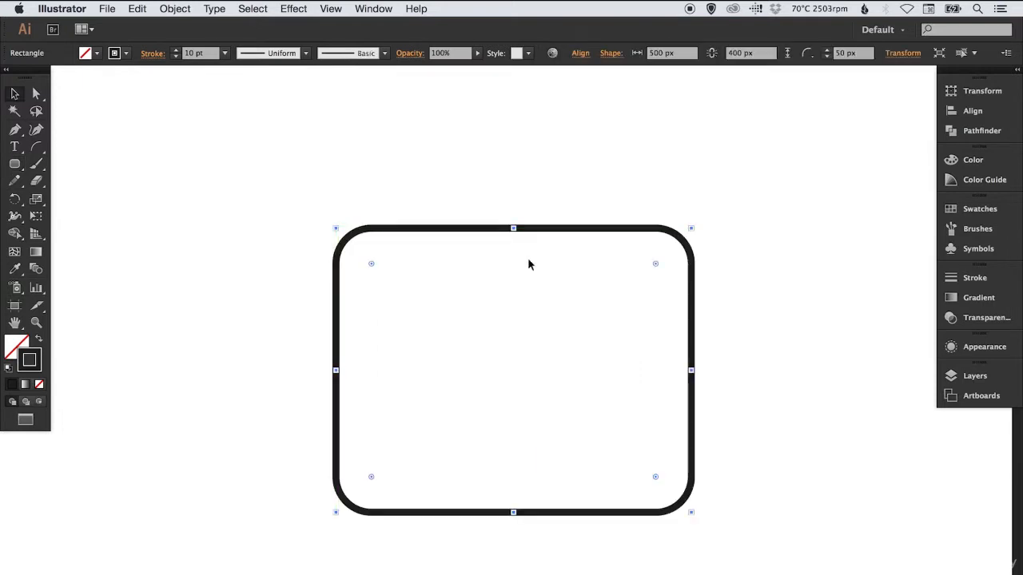
Draw a wide ellipse and then a perfect circle with the Ellipse tool, deleting each one
drag(14, 164, 77, 199)
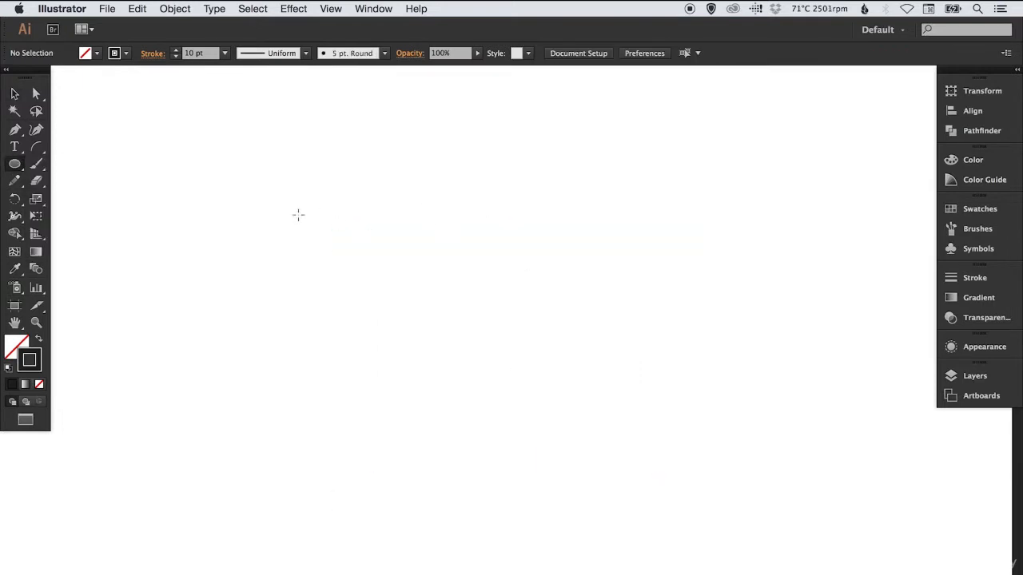
mouse_move(271, 202)
mouse_down()
mouse_move(365, 281)
mouse_move(749, 422)
mouse_move(729, 471)
mouse_up()
key(Delete)
drag(333, 166, 677, 421)
key(v)
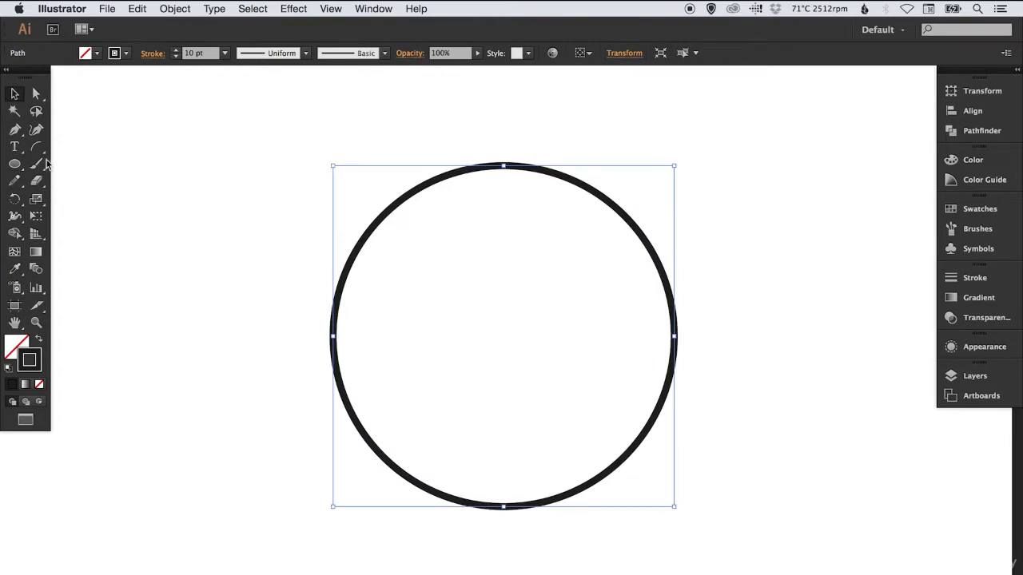
key(Delete)
Create a five-sided polygon with a 200 px radius by entering its dimensions, and delete it
drag(15, 163, 80, 218)
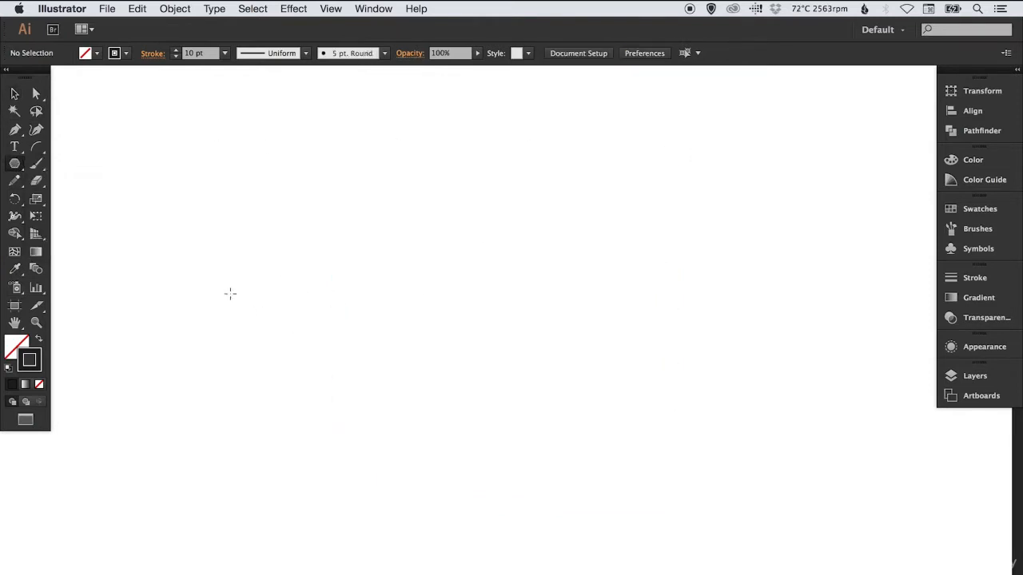
click(290, 285)
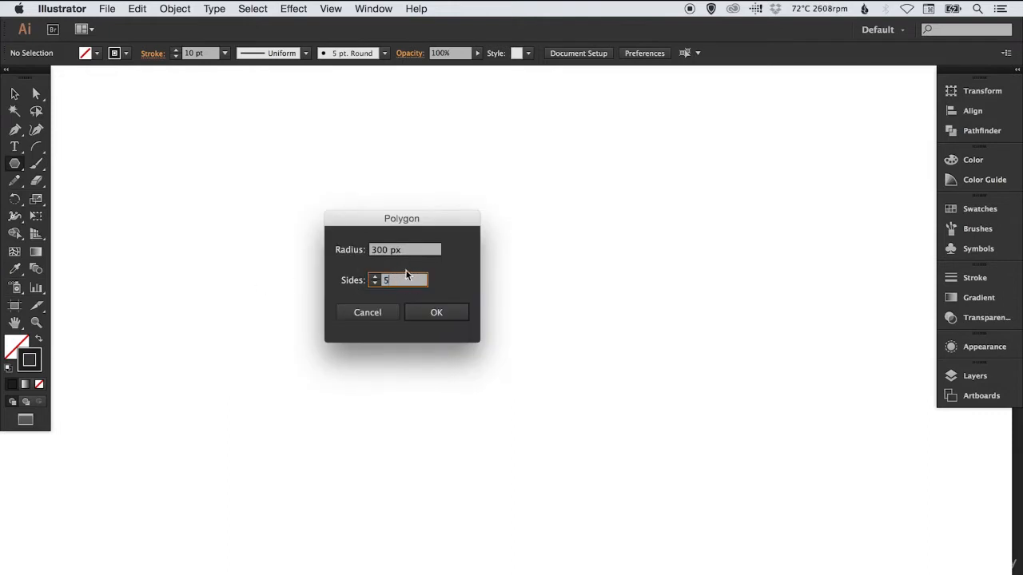
text(5)
key(Tab)
text(2)
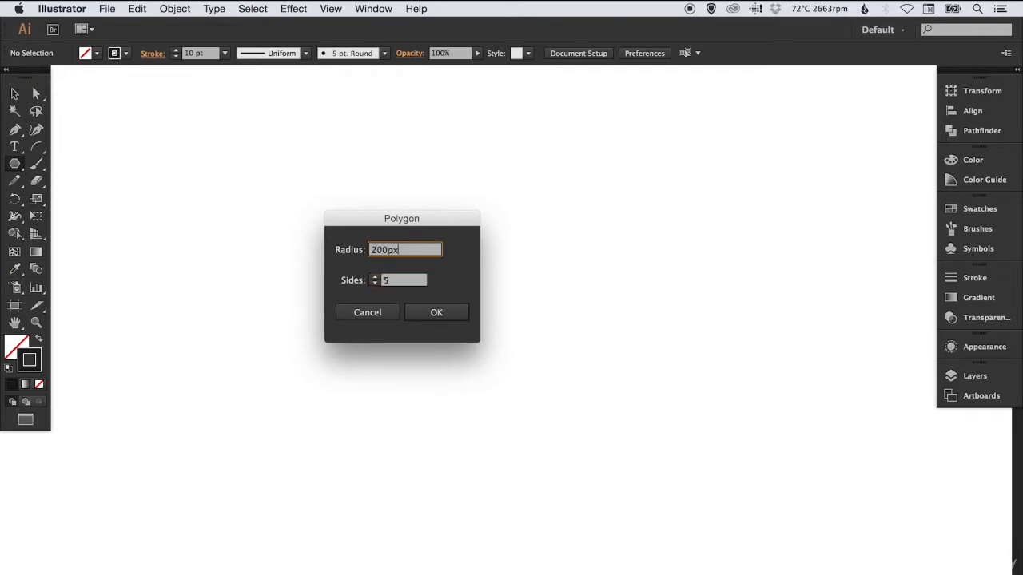
key(Return)
key(v)
drag(326, 207, 575, 256)
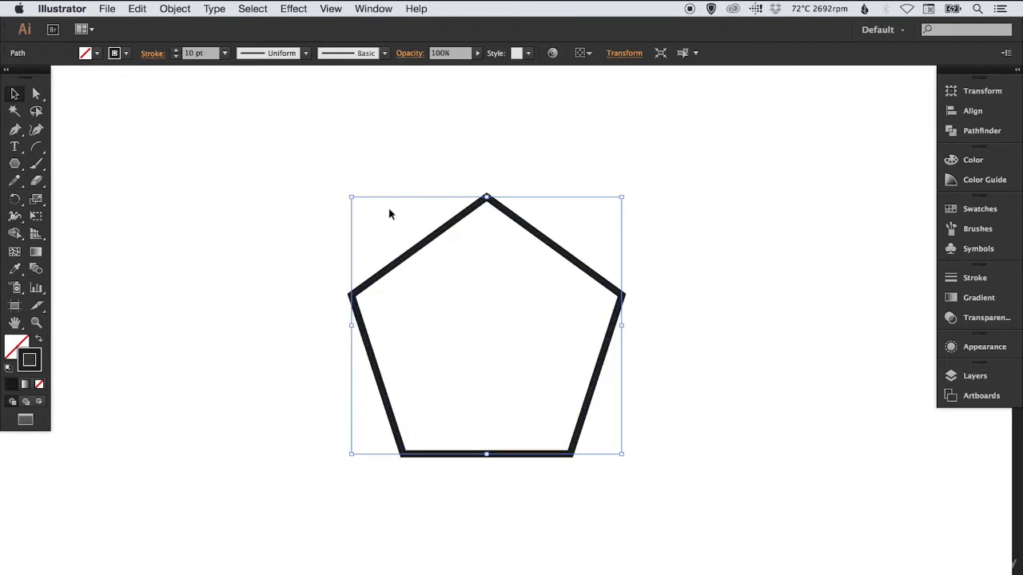
key(Delete)
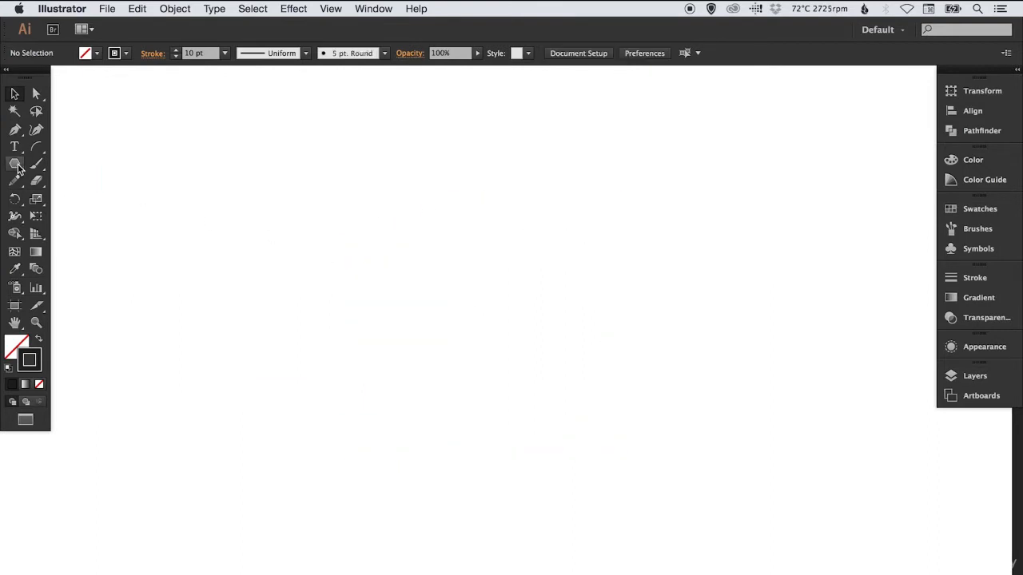
Create a six-sided polygon with a 200 px radius by entering its dimensions, and delete it
click(15, 164)
click(389, 235)
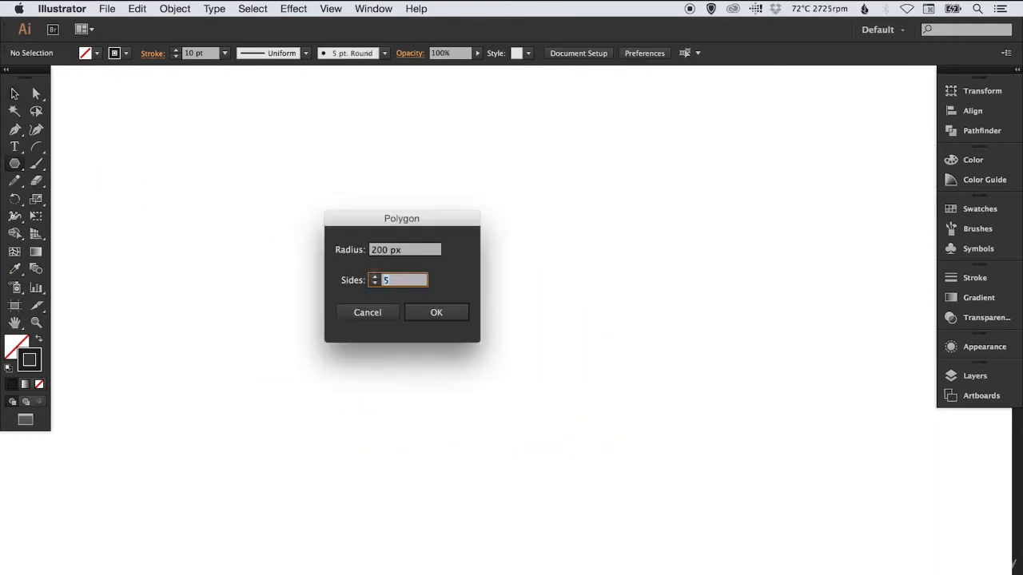
key(Return)
key(v)
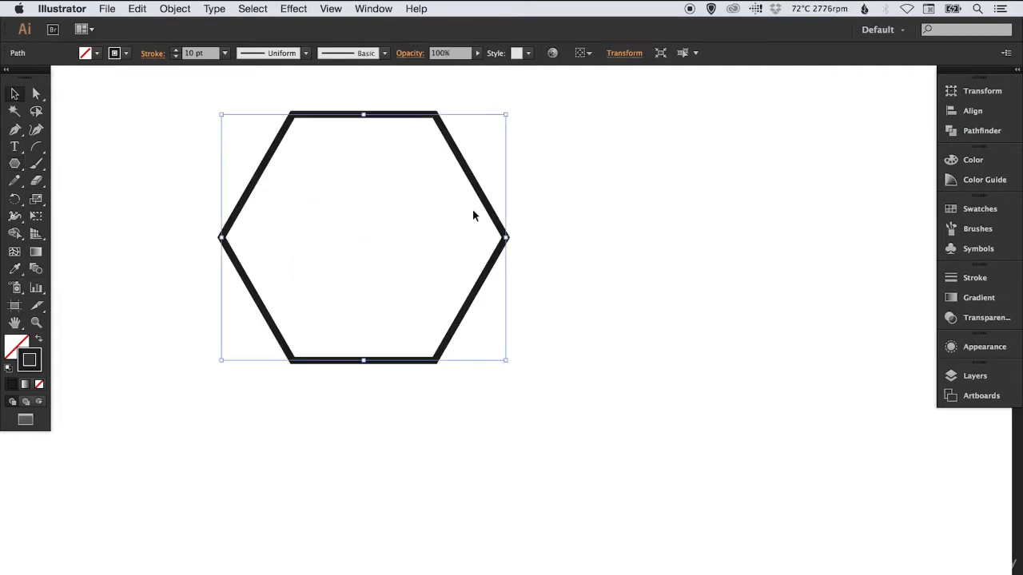
mouse_move(484, 198)
mouse_down()
mouse_move(588, 298)
mouse_move(607, 296)
mouse_up()
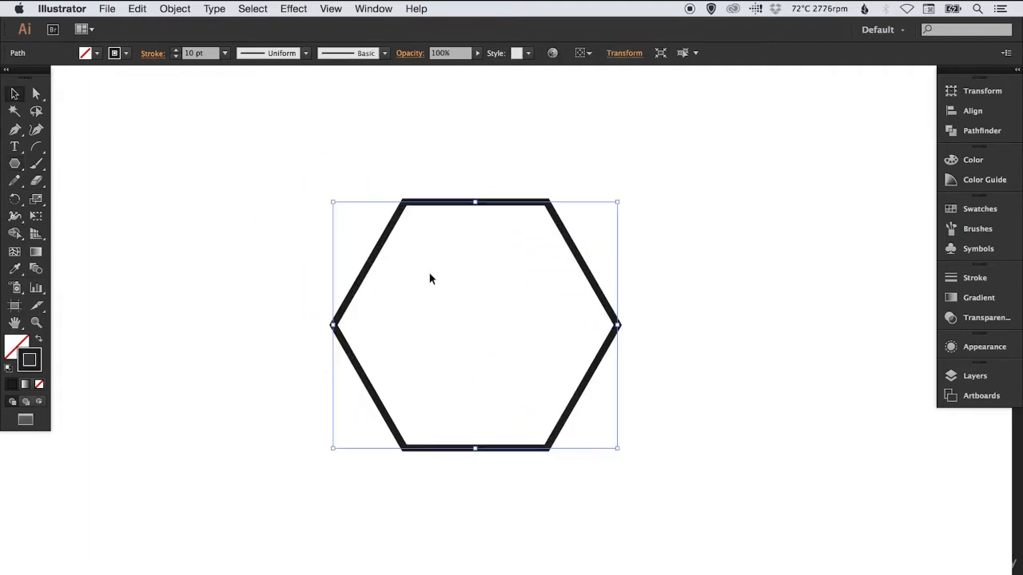
click(280, 272)
key(super+a)
key(Delete)
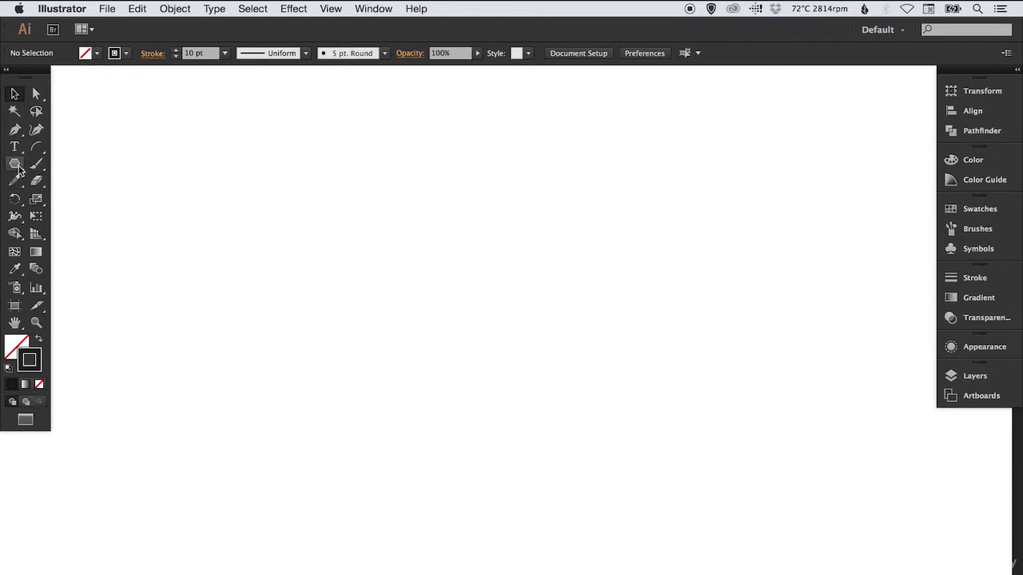
Create an eight-sided polygon with a 200 px radius by entering its dimensions, and delete it
click(14, 163)
click(387, 264)
double_click(408, 283)
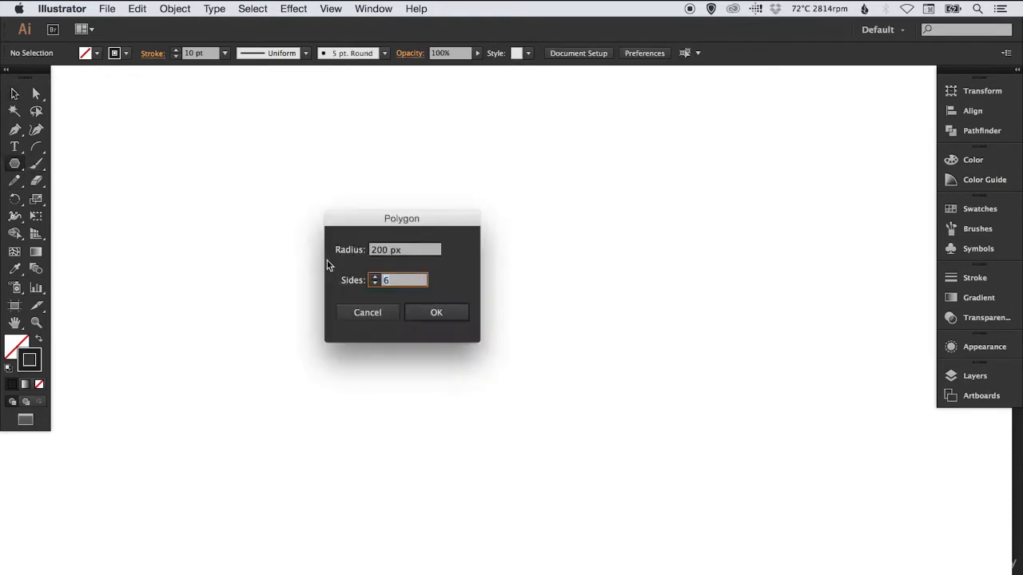
text(8)
key(Return)
key(v)
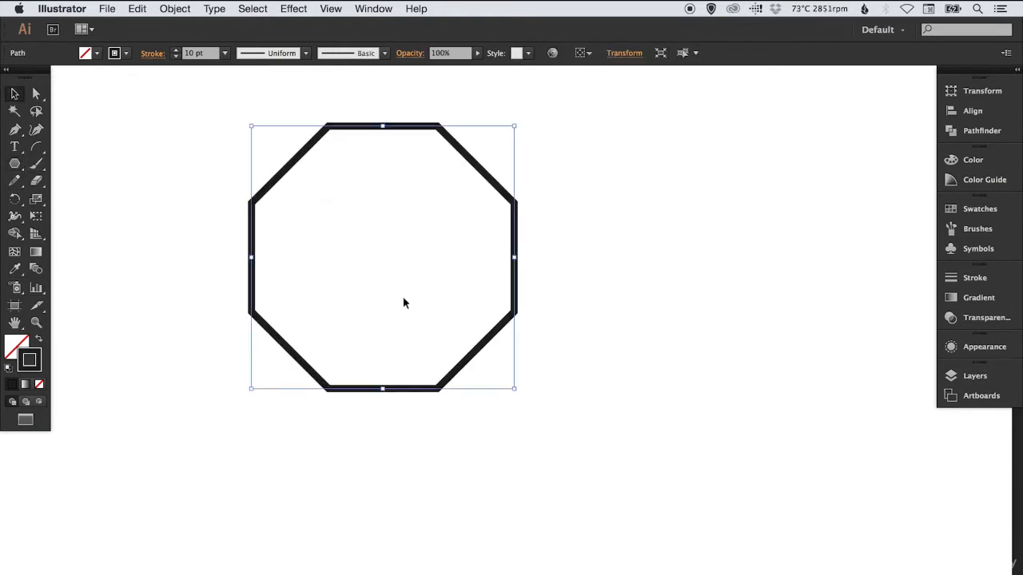
drag(510, 194, 608, 266)
click(690, 248)
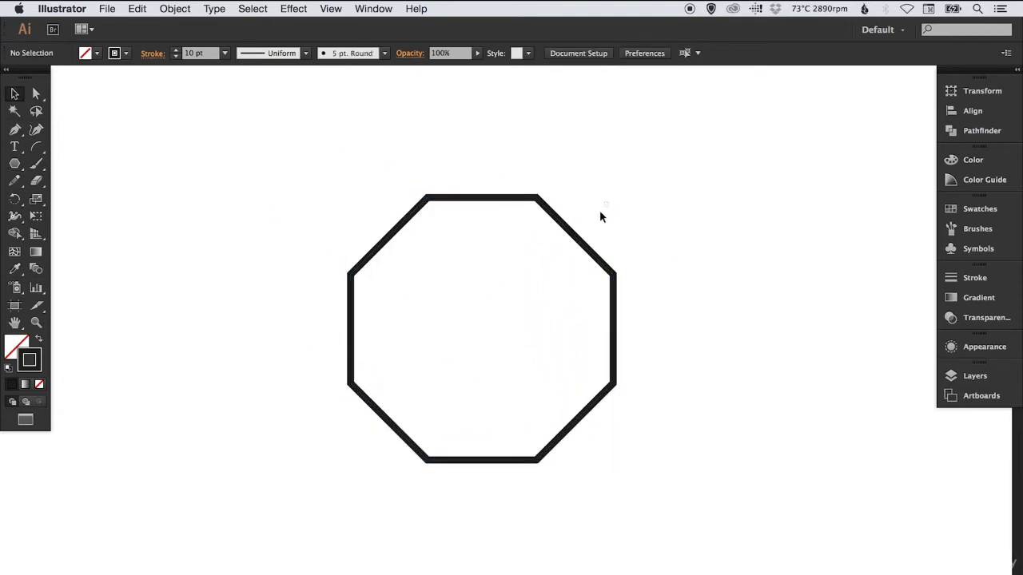
drag(600, 211, 528, 291)
key(Delete)
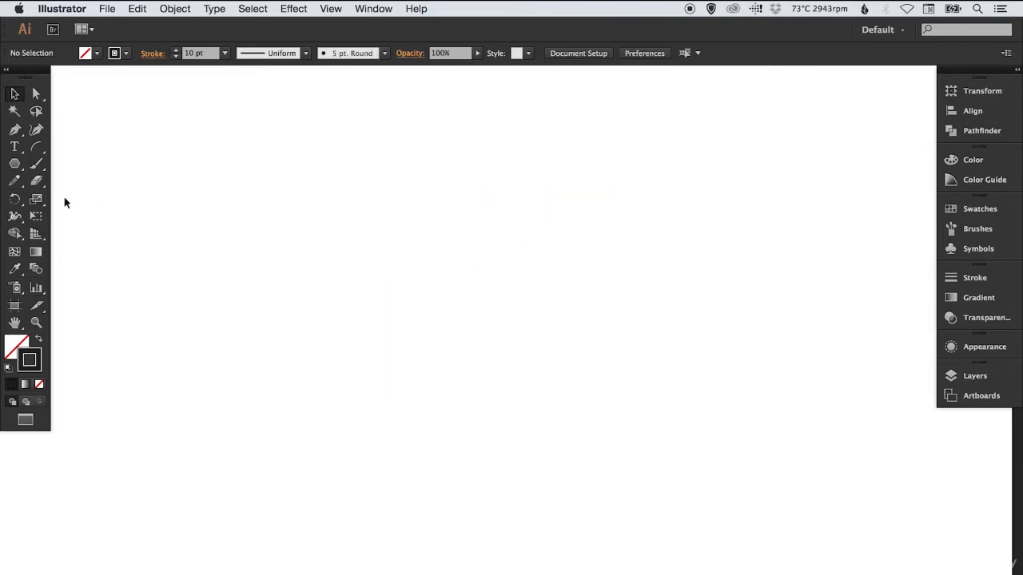
Create a star with 5 points, a first radius of 25 px and a second radius of 50 px
click(14, 163)
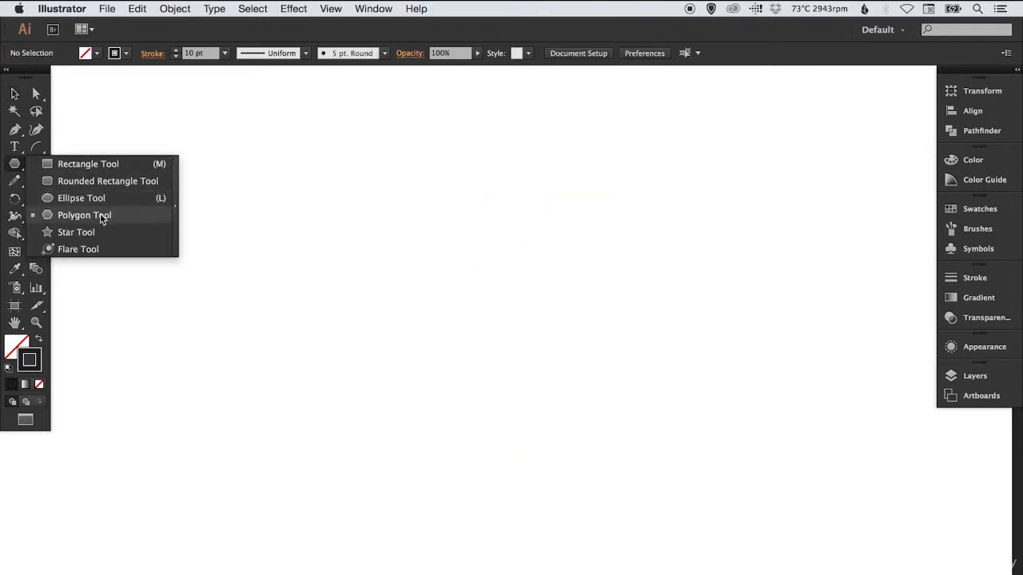
click(77, 231)
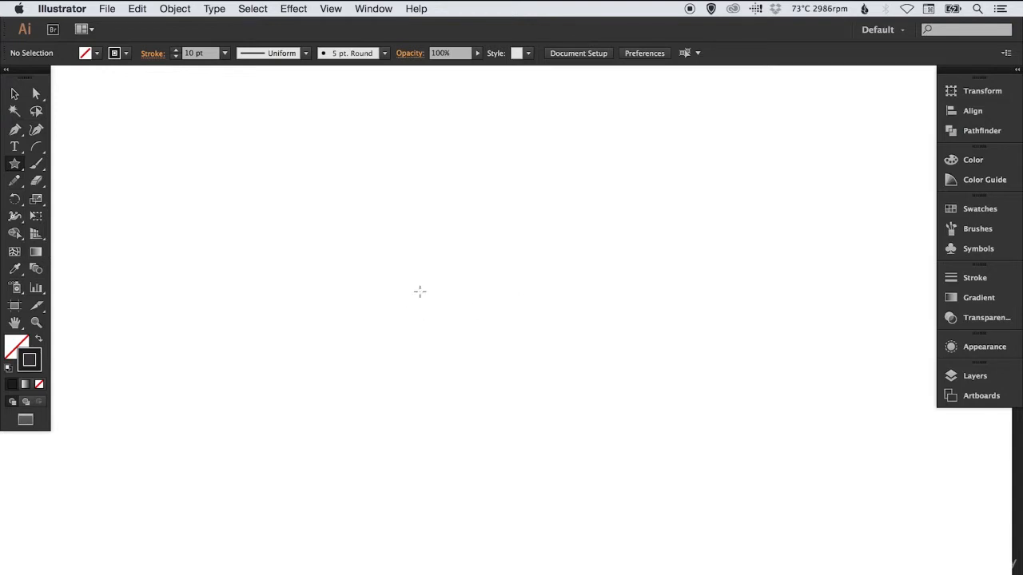
click(381, 254)
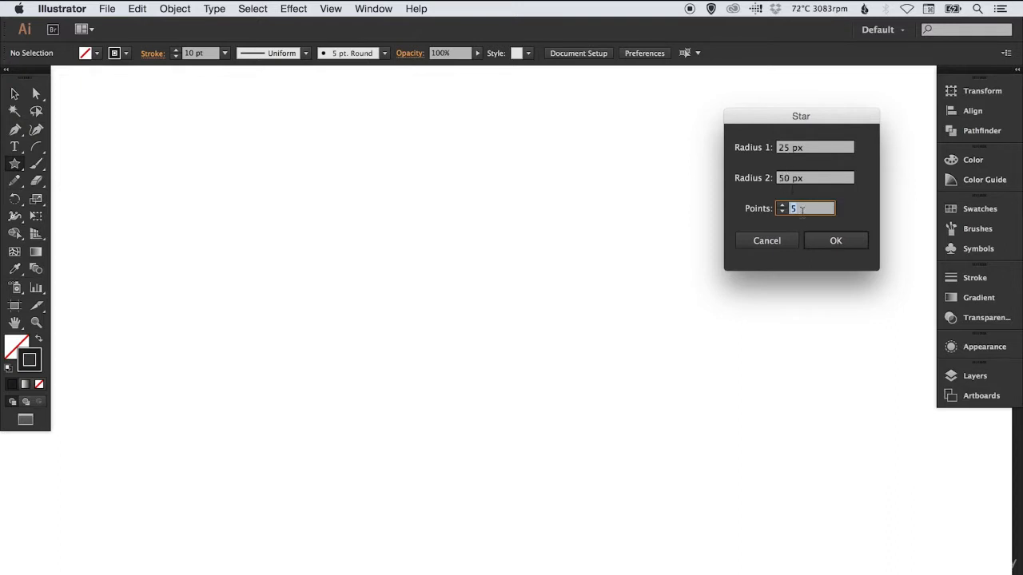
click(835, 240)
key(v)
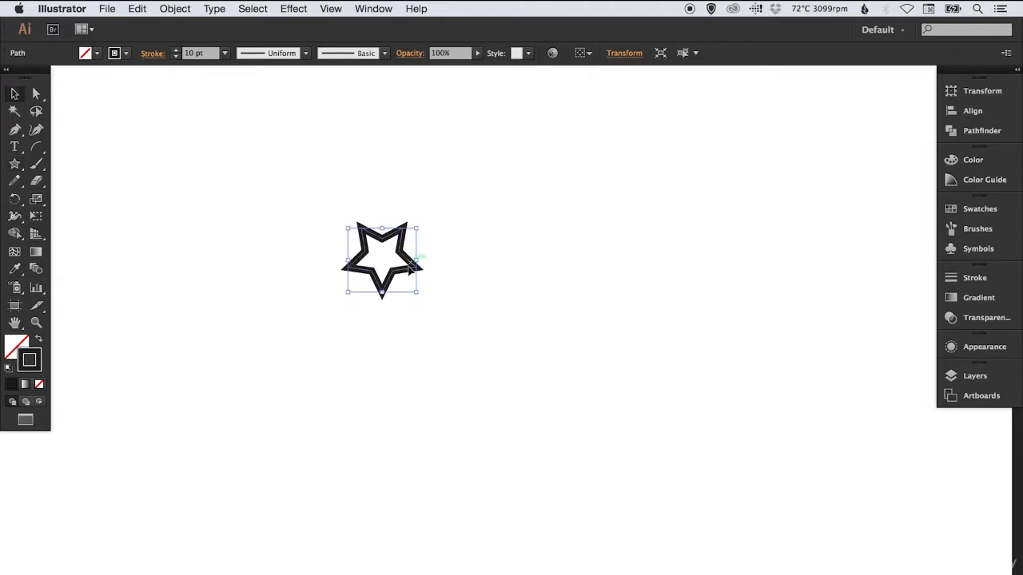
Scale up the five-pointed star proportionally and move it to the middle of the canvas
drag(441, 313, 559, 424)
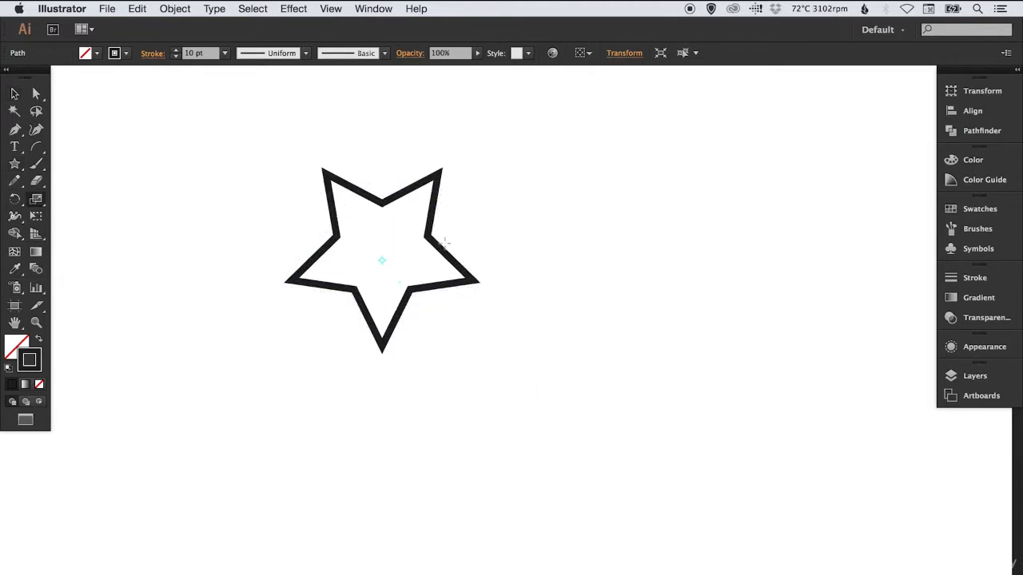
key(v)
drag(427, 230, 556, 301)
key(s)
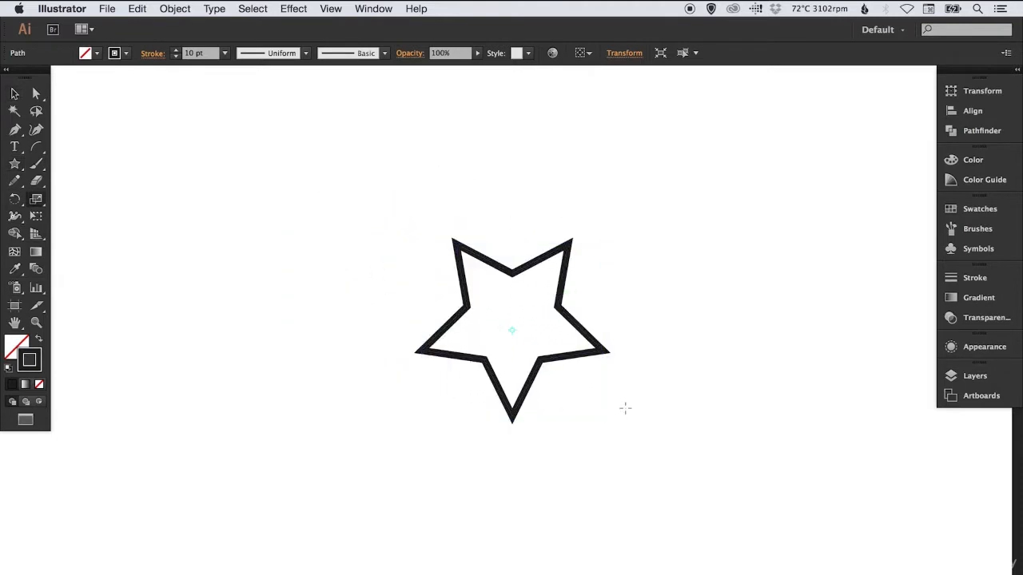
drag(631, 409, 673, 449)
key(v)
click(678, 256)
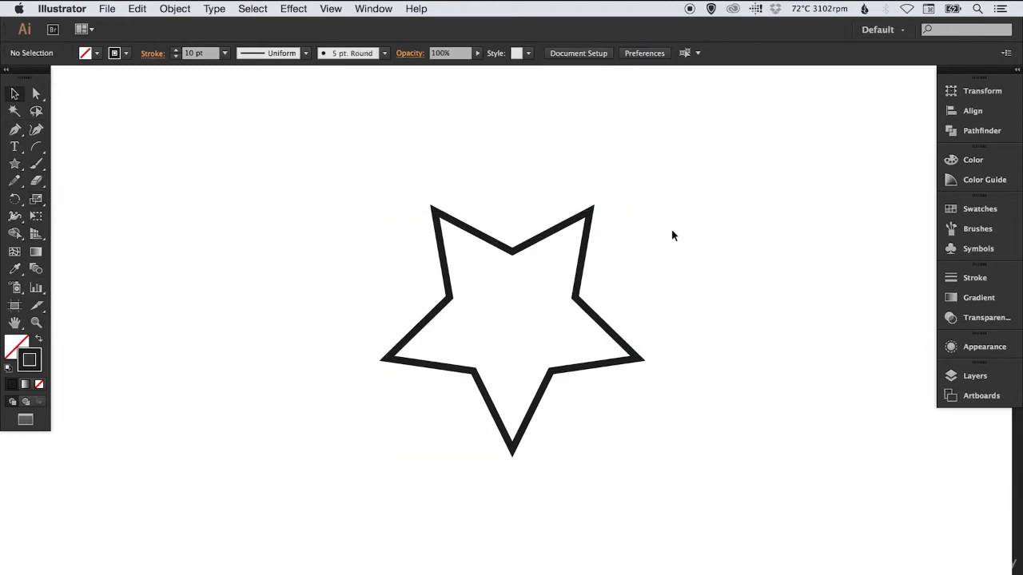
Delete the five-pointed star and create a star with 20 points and radii of 25 px and 50 px
drag(490, 176, 311, 222)
key(Delete)
click(16, 165)
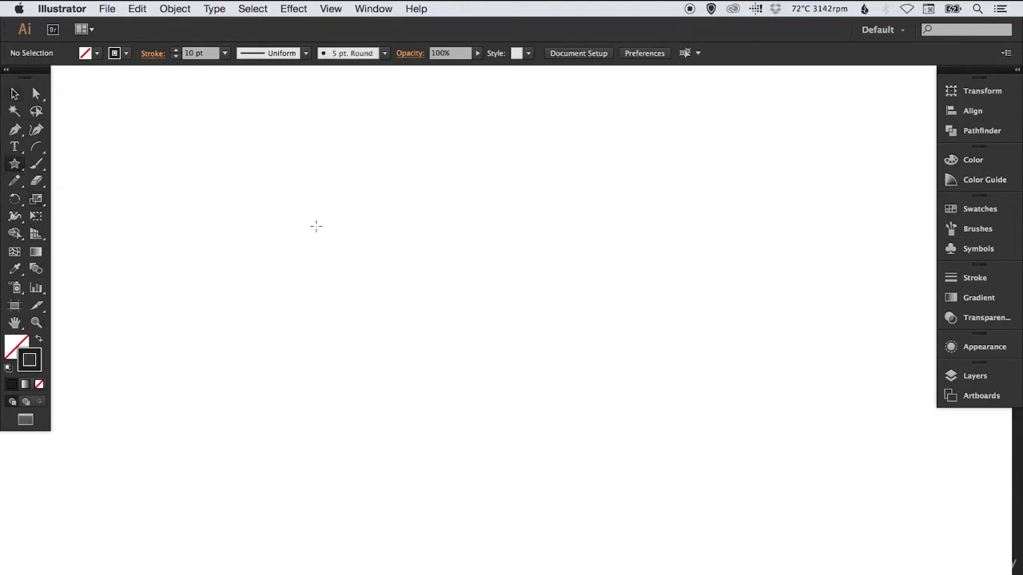
click(414, 241)
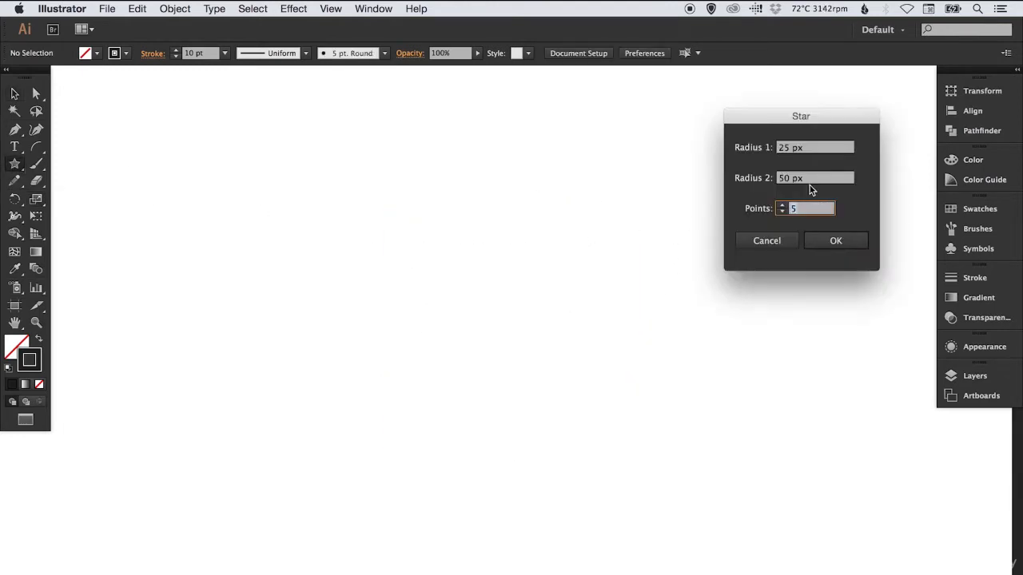
key(Return)
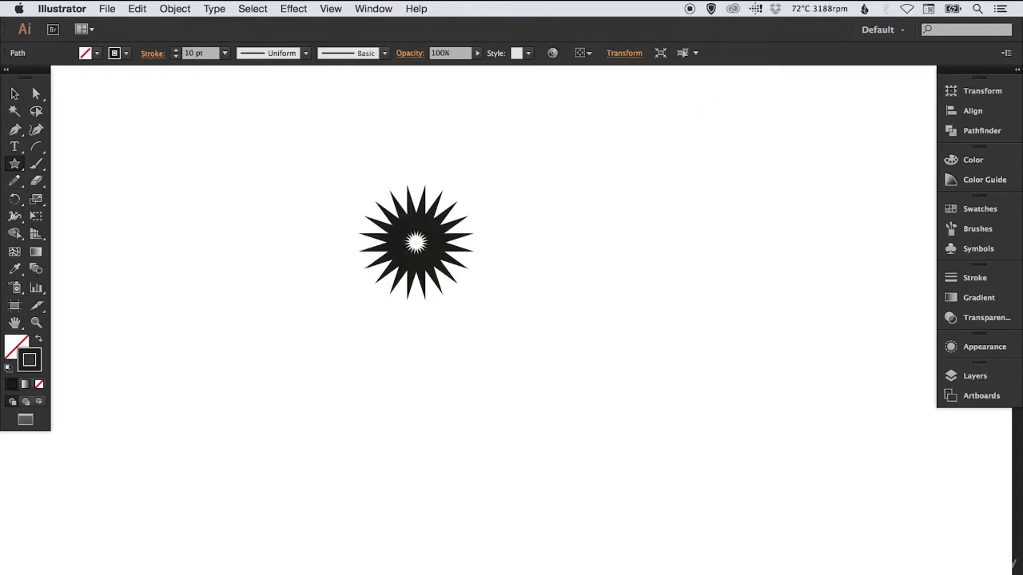
Scale up the 20-point star proportionally and move it to the right half of the canvas
key(v)
key(s)
drag(522, 301, 573, 410)
key(v)
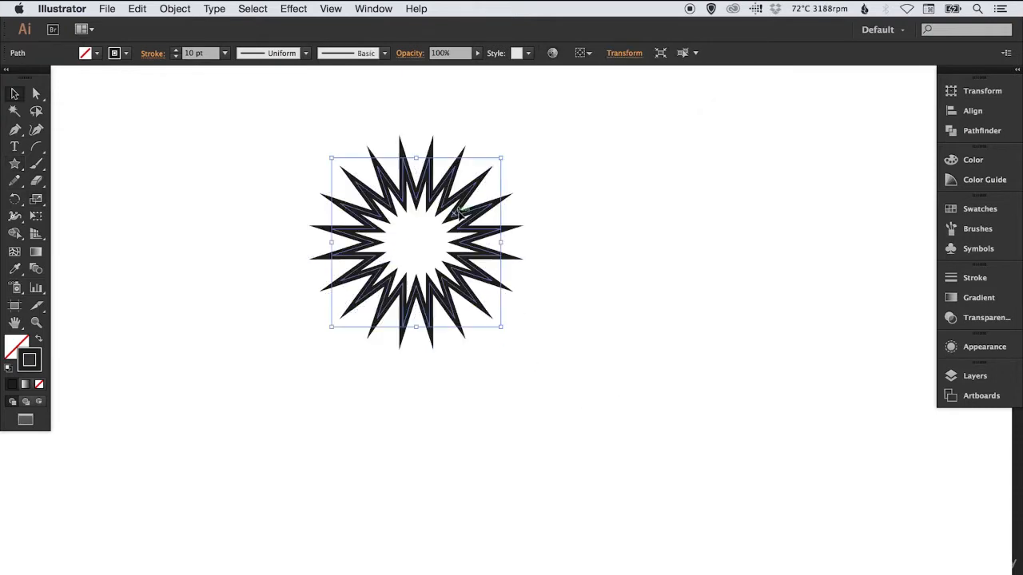
drag(462, 218, 537, 300)
key(s)
mouse_move(650, 431)
mouse_down()
mouse_move(667, 477)
mouse_move(650, 440)
mouse_up()
key(v)
click(271, 258)
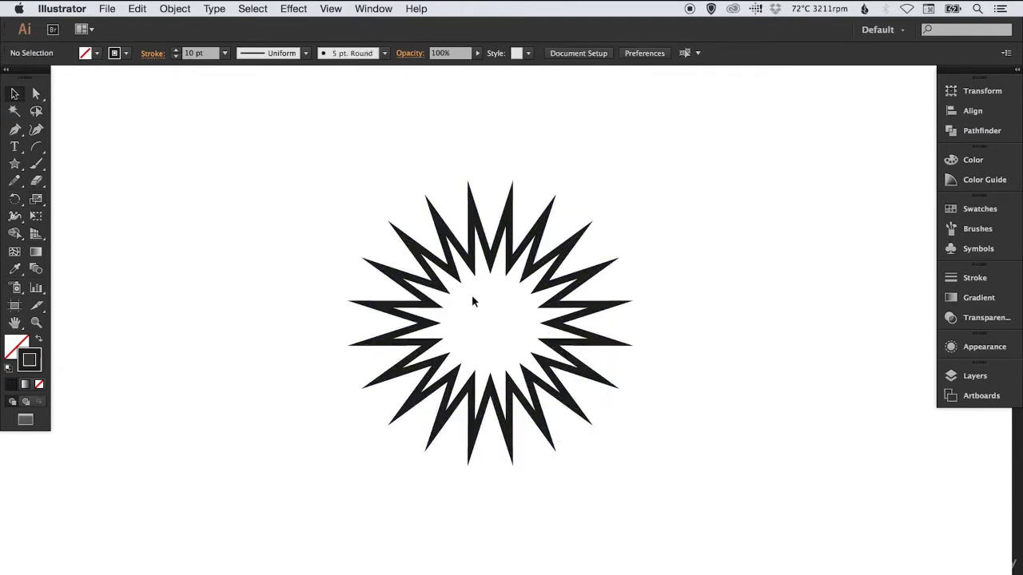
drag(439, 281, 657, 288)
Create a second 20-point star with a first radius of 40 px and a second radius of 50 px
click(15, 164)
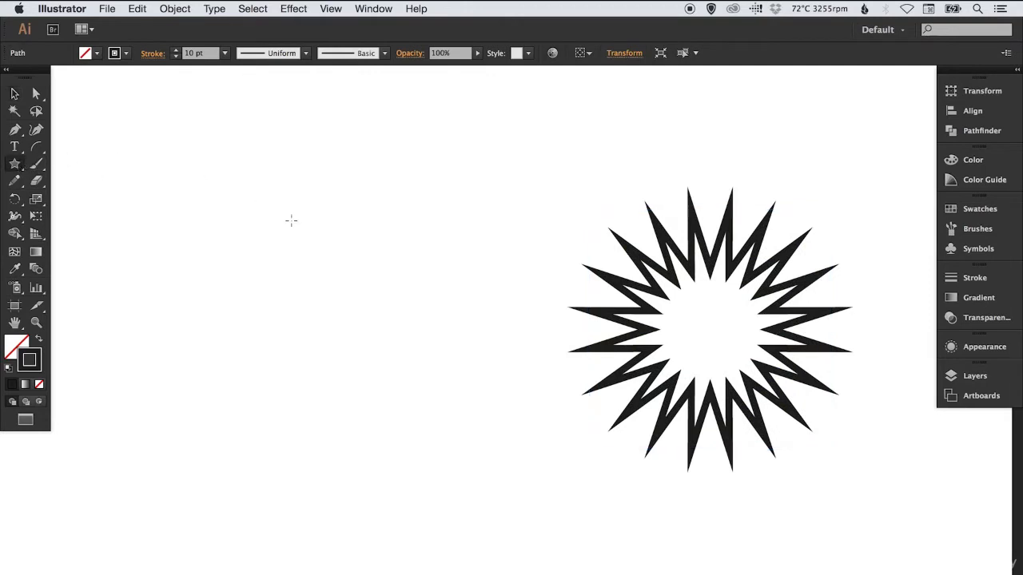
click(286, 273)
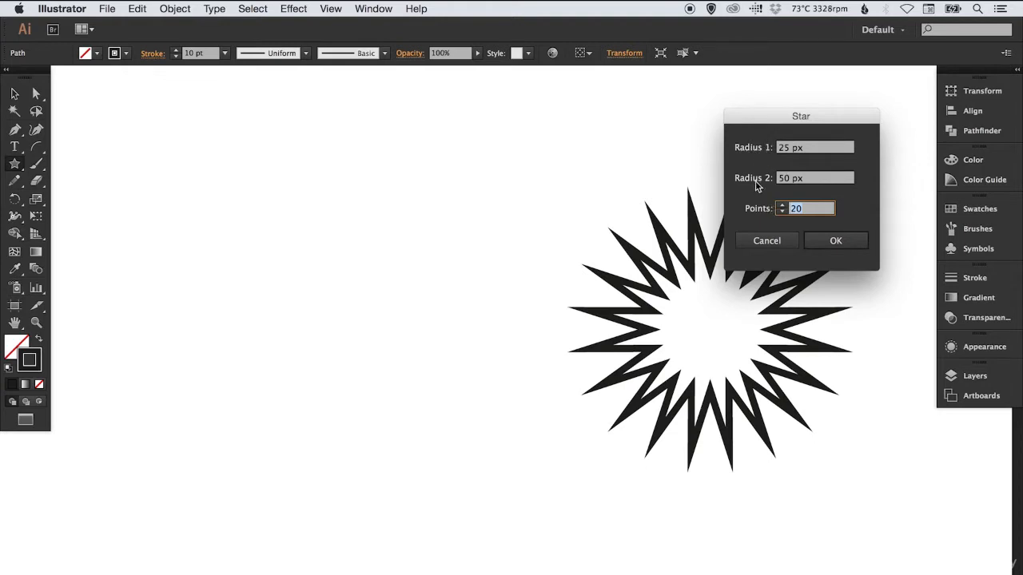
click(812, 149)
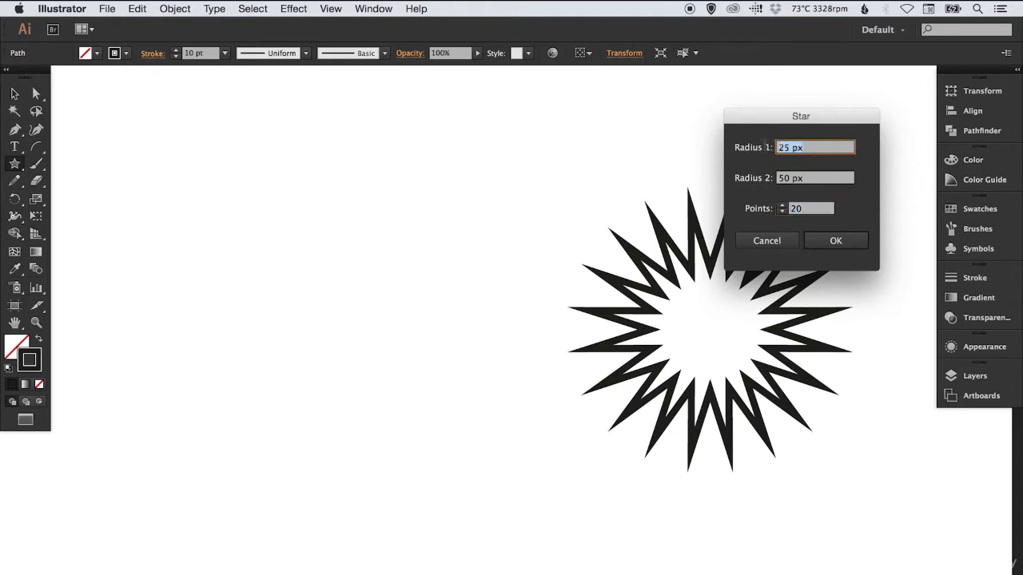
text(40)
click(845, 242)
Scale up the new star and place it beside the spikier star at a similar size
key(s)
drag(382, 264, 518, 467)
key(v)
drag(369, 214, 452, 288)
click(554, 183)
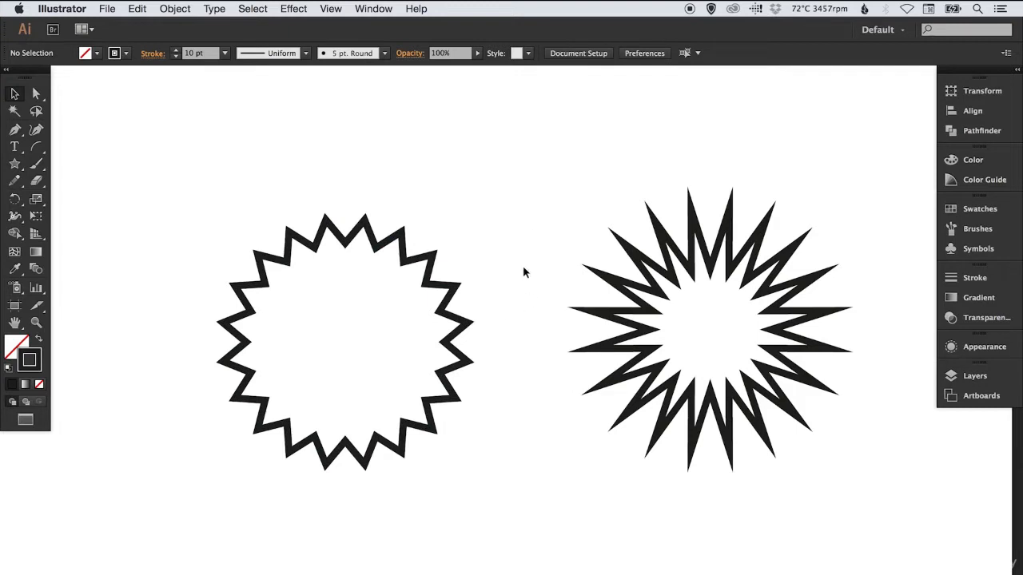
Select both 20-point stars and delete them
drag(294, 174, 786, 489)
click(511, 177)
drag(380, 176, 567, 294)
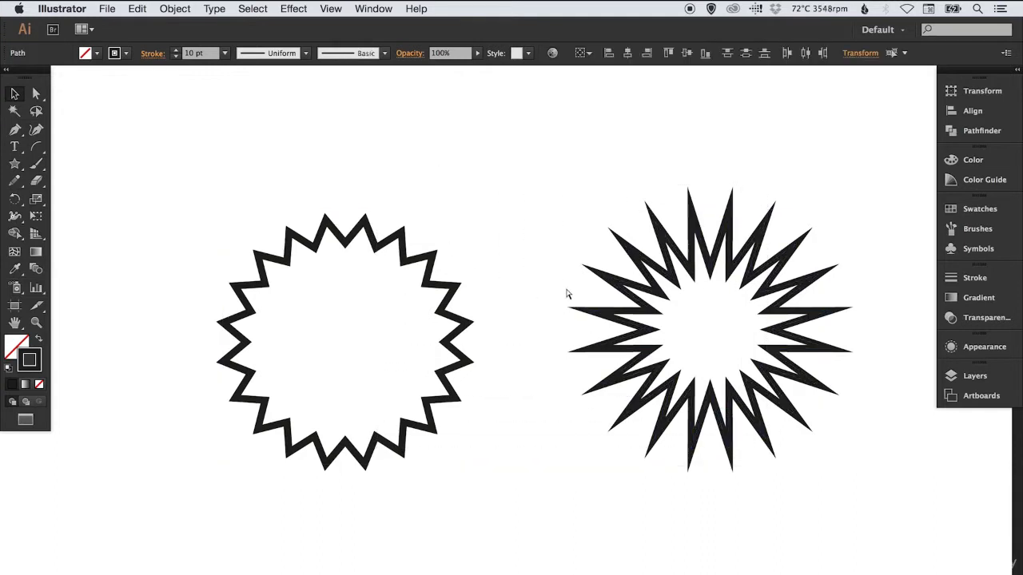
key(Delete)
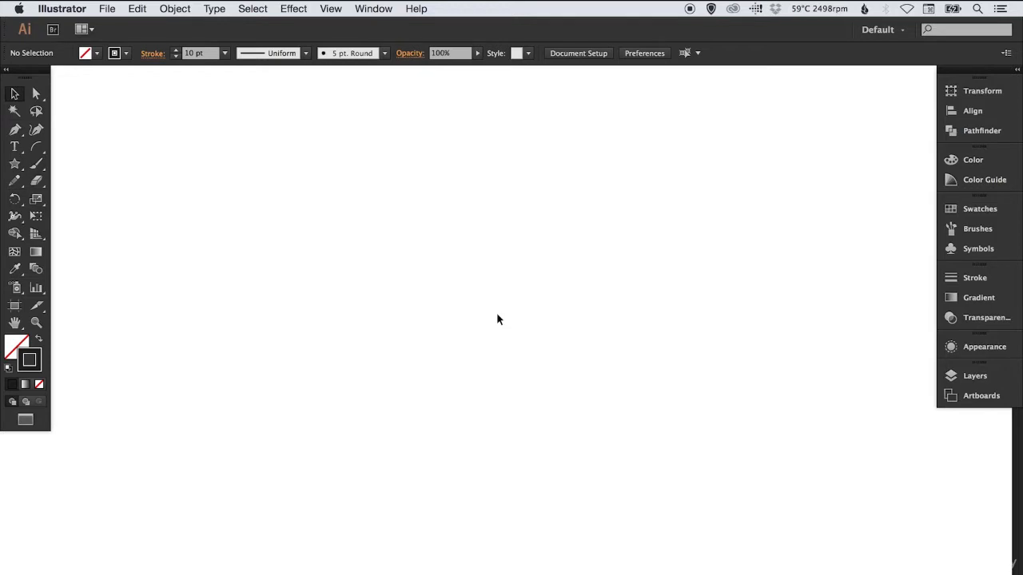
Create a circle 100 px wide and 100 px high with the Ellipse tool by entering its dimensions
drag(15, 164, 70, 201)
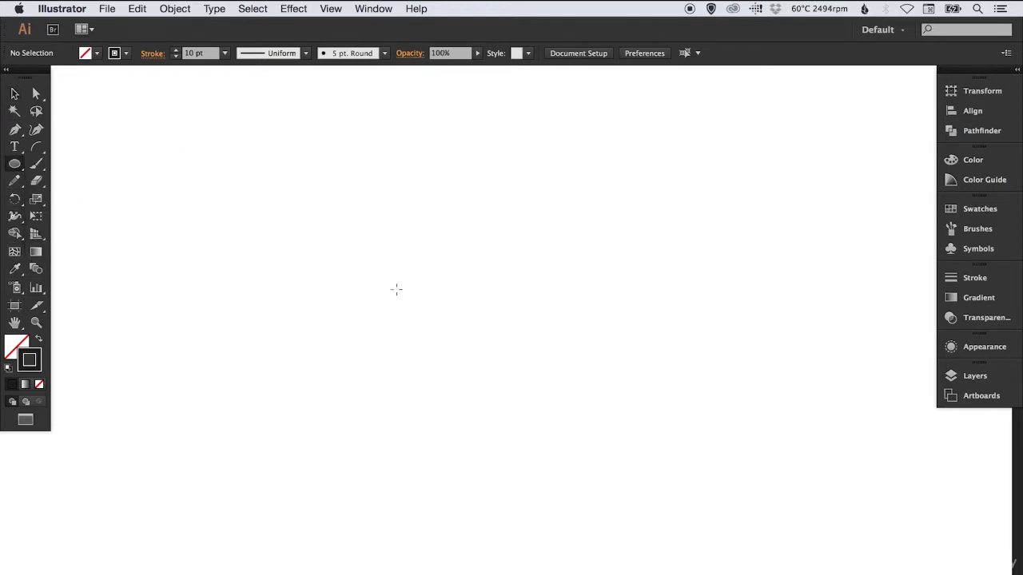
click(301, 269)
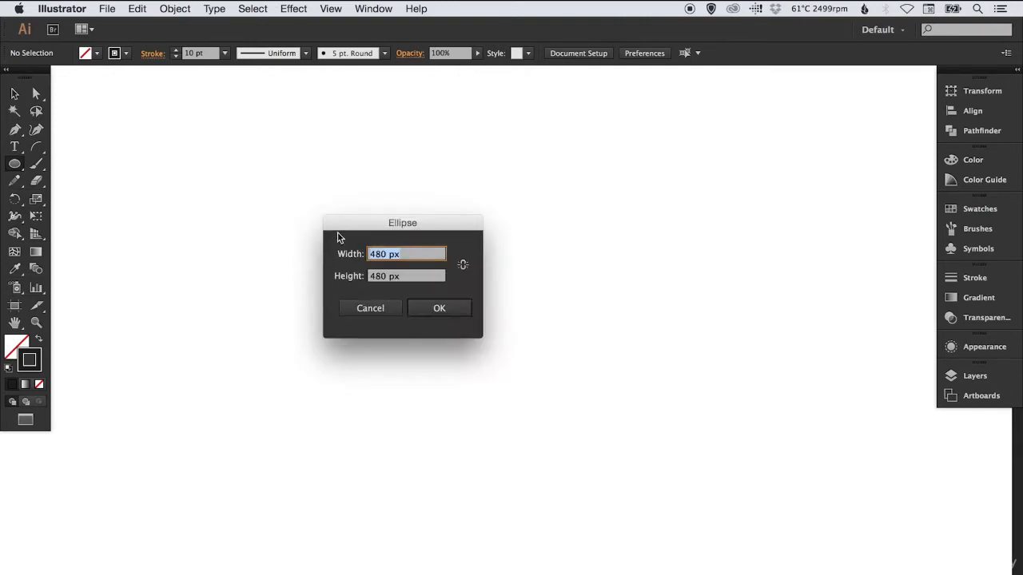
text(100)
key(Tab)
text(100)
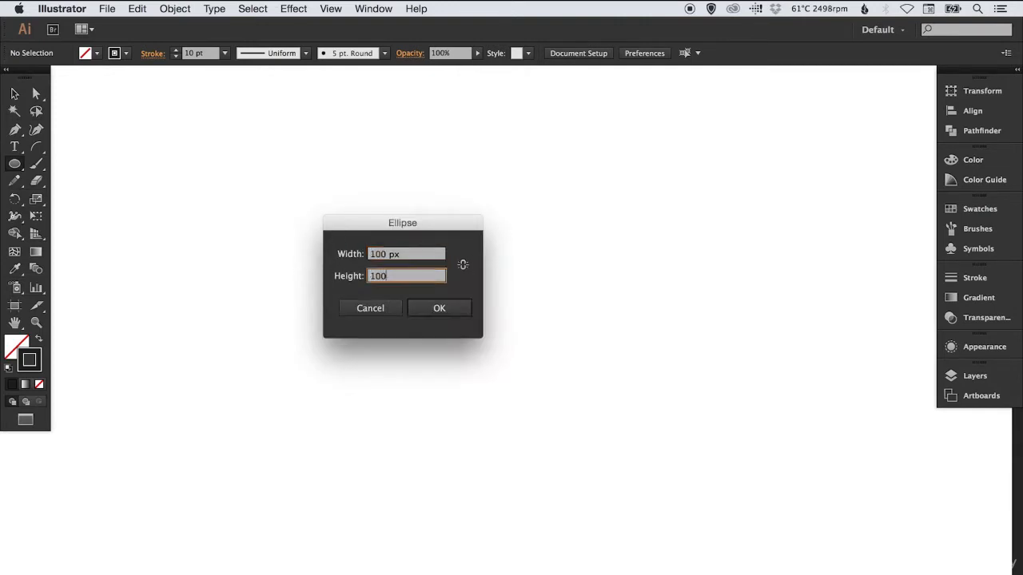
key(Tab)
key(Return)
key(v)
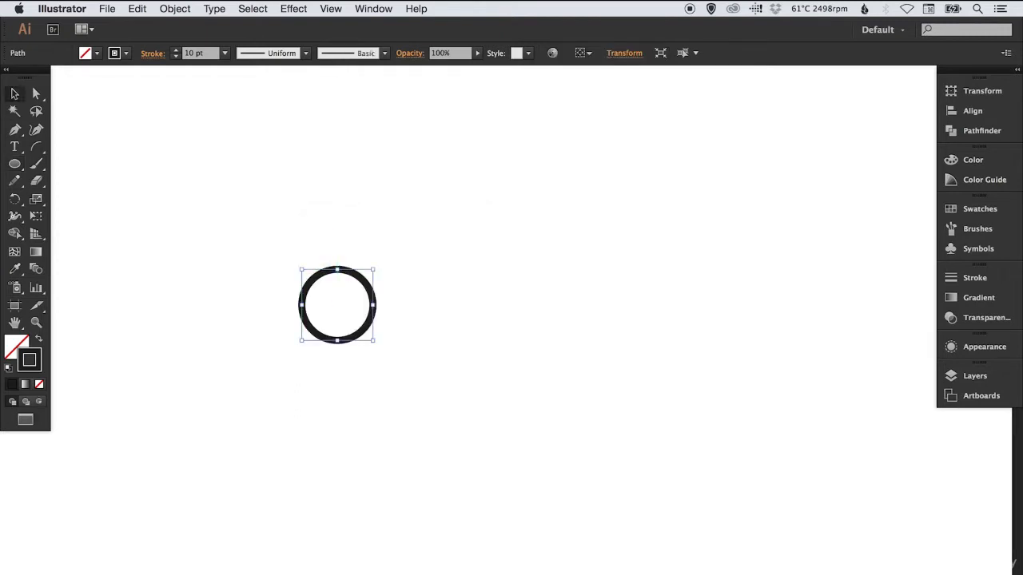
Swap the circle's fill and stroke so it has a solid dark fill and no stroke
click(39, 342)
click(18, 346)
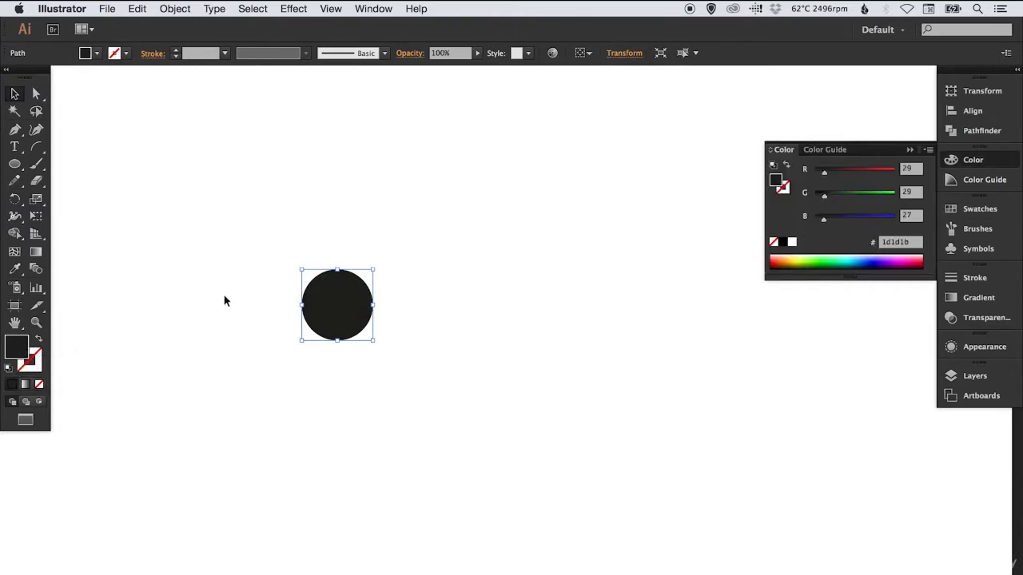
click(227, 301)
Copy the filled circle and paste the duplicate in place on top of it
click(343, 292)
click(136, 8)
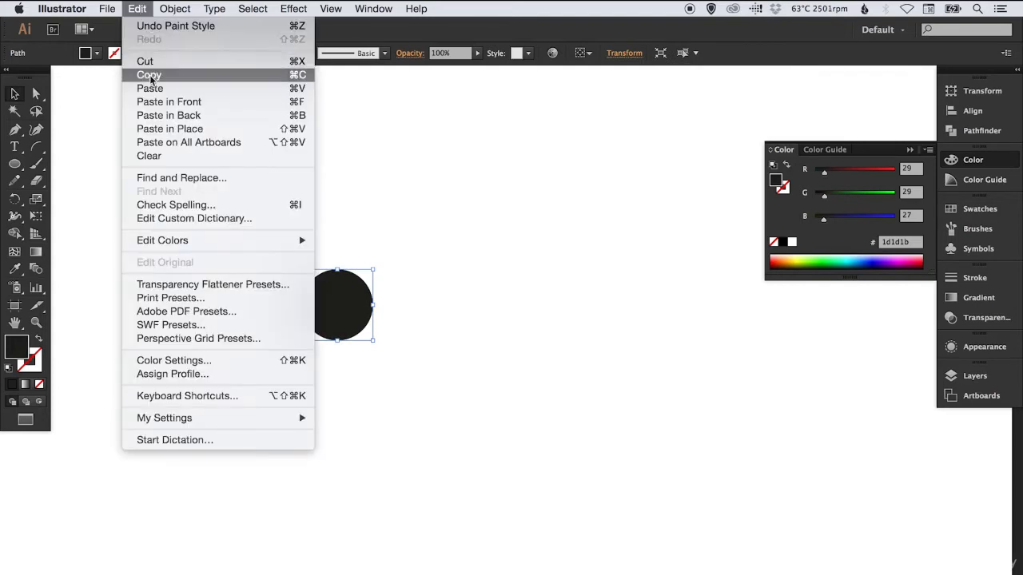
click(148, 74)
click(137, 8)
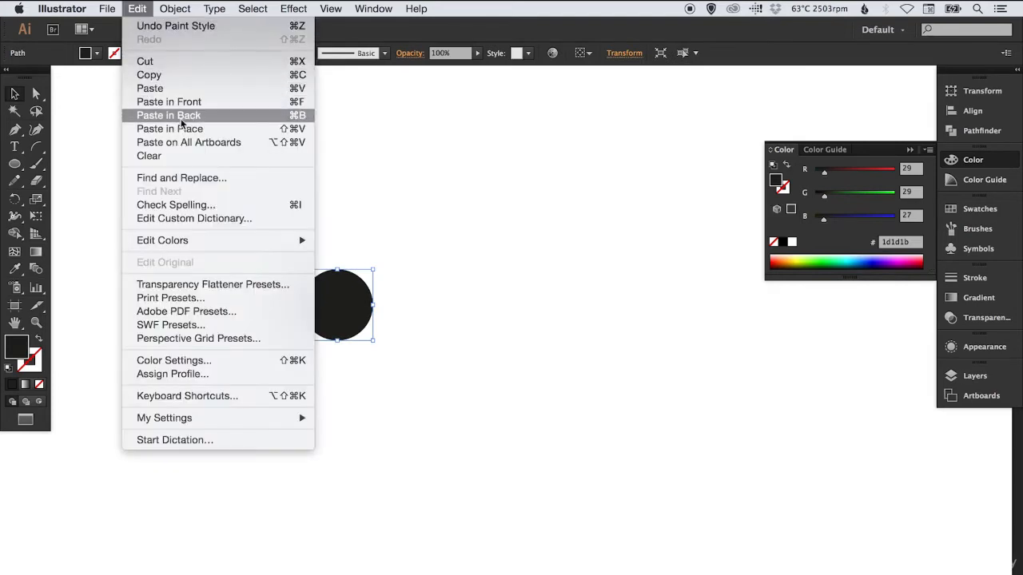
click(175, 129)
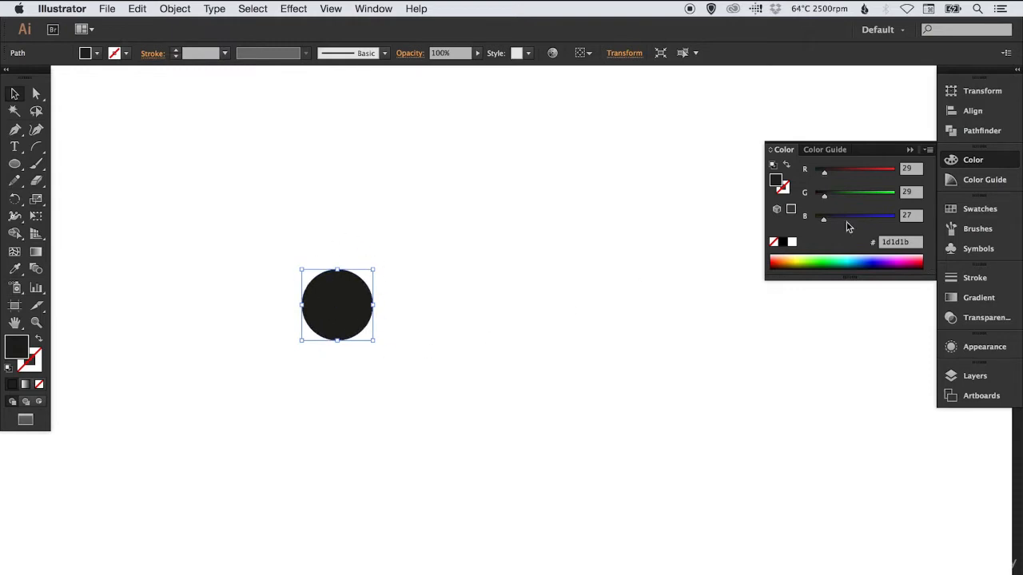
Close the colour settings and move the duplicate circle horizontally to the right of the original, leaving a gap between them
click(976, 164)
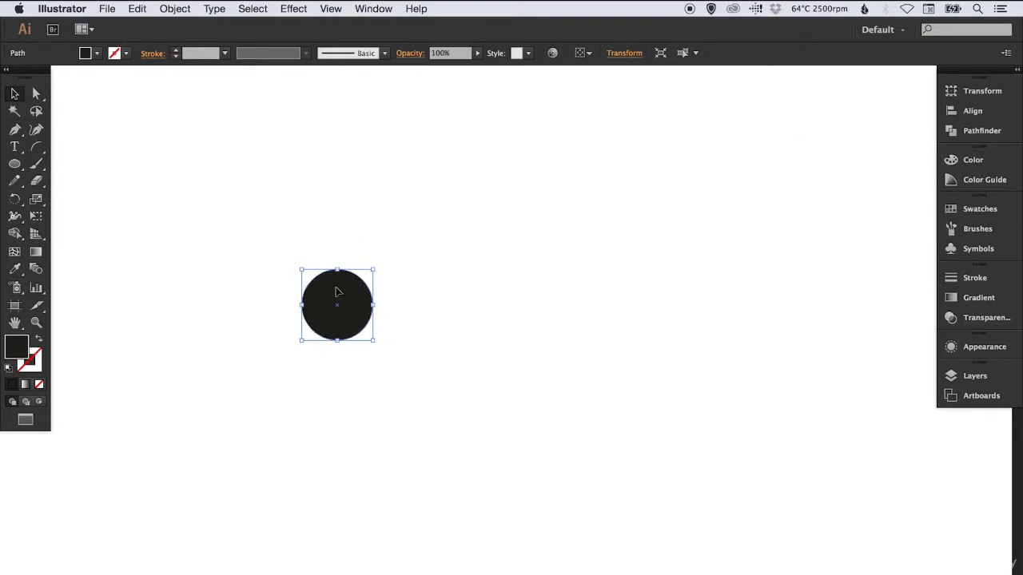
drag(332, 289, 478, 298)
click(466, 237)
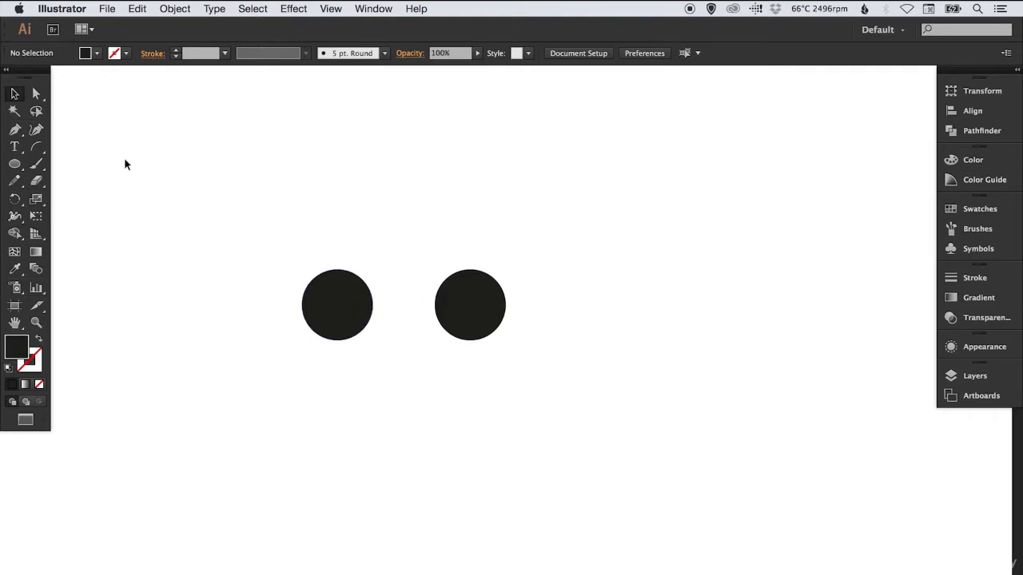
Draw a rectangle about 161 px wide and 87 px high above the circles, starting in line with the first circle's centre
drag(14, 163, 74, 167)
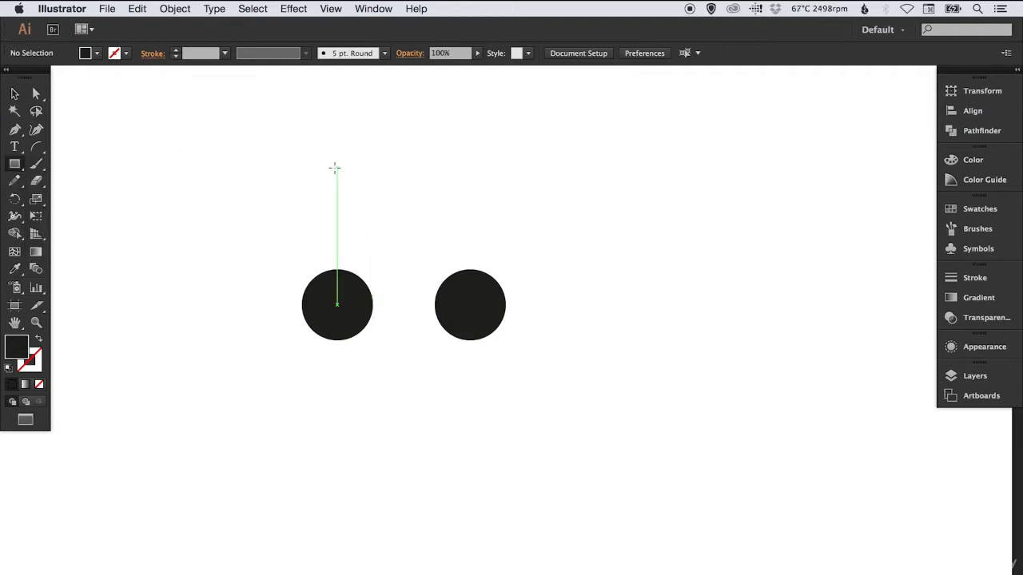
drag(337, 169, 452, 231)
key(v)
click(505, 194)
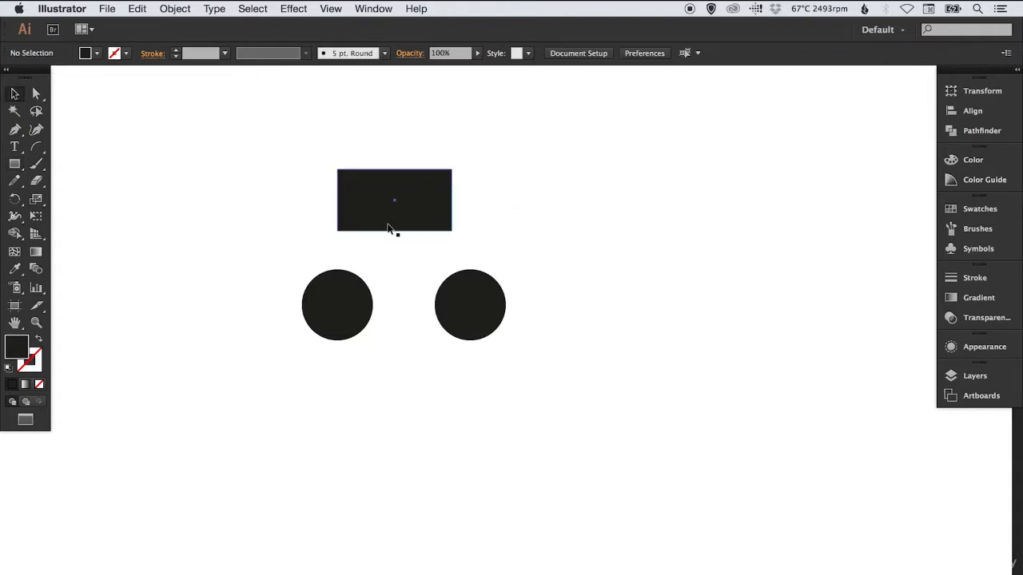
Check the Smart Guides setting and shift the rectangle slightly up and to the right
click(331, 9)
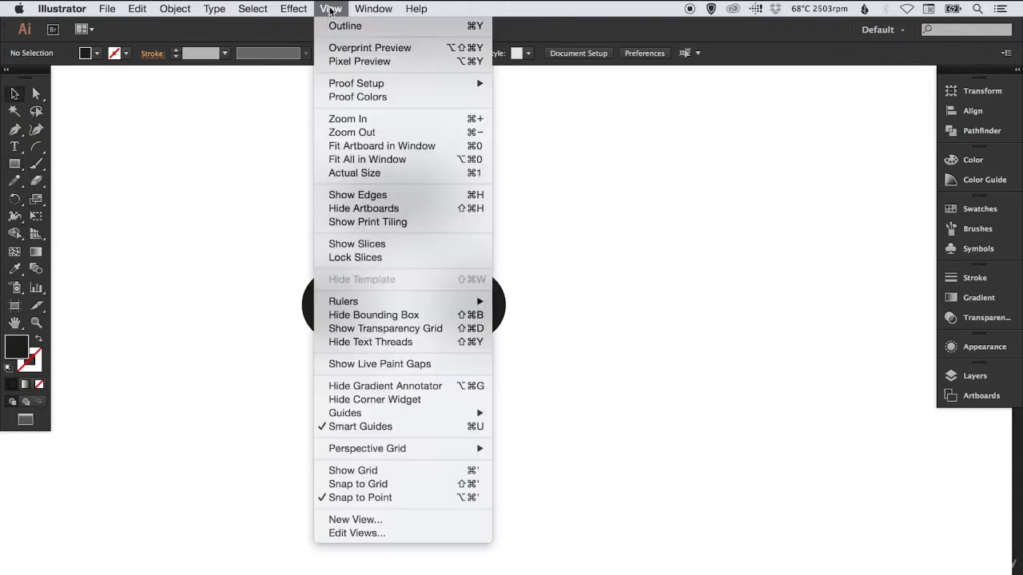
click(408, 427)
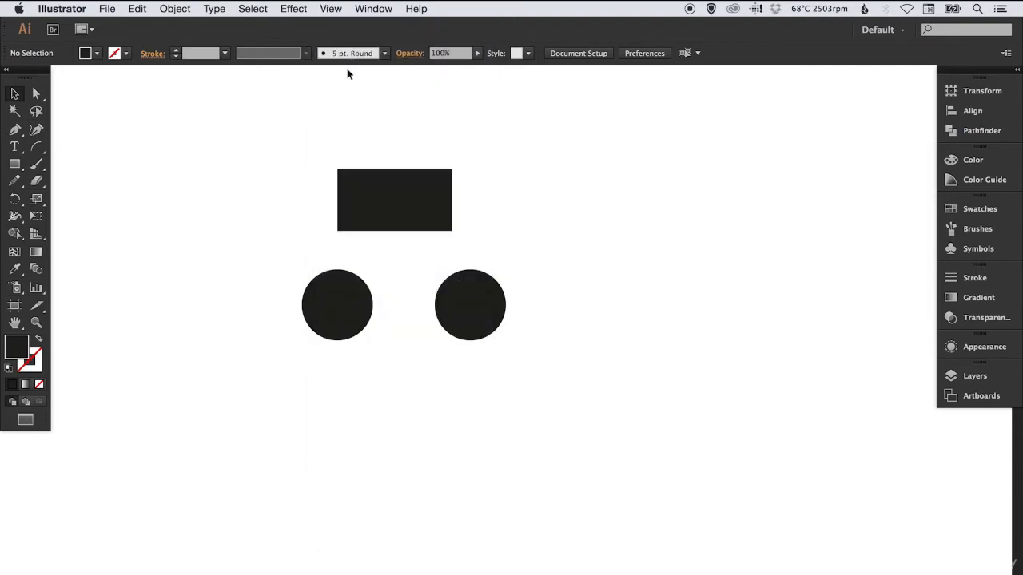
mouse_move(390, 192)
mouse_down()
mouse_move(393, 298)
mouse_move(335, 313)
mouse_move(400, 187)
mouse_up()
click(413, 131)
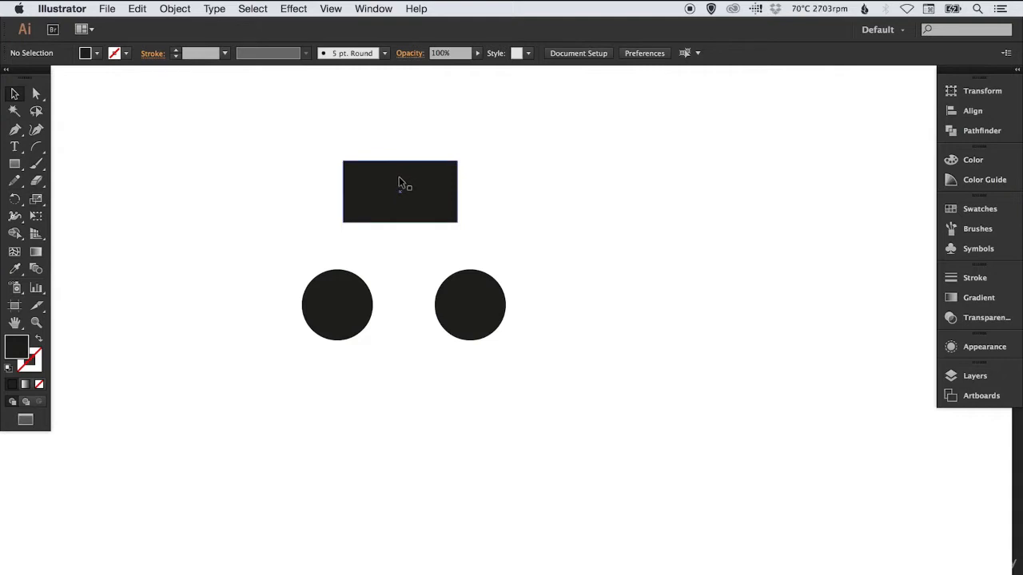
Move the rectangle between the circles, snapping its left edge to the left circle's centre and its top edge to the circles' tops
drag(399, 177, 390, 267)
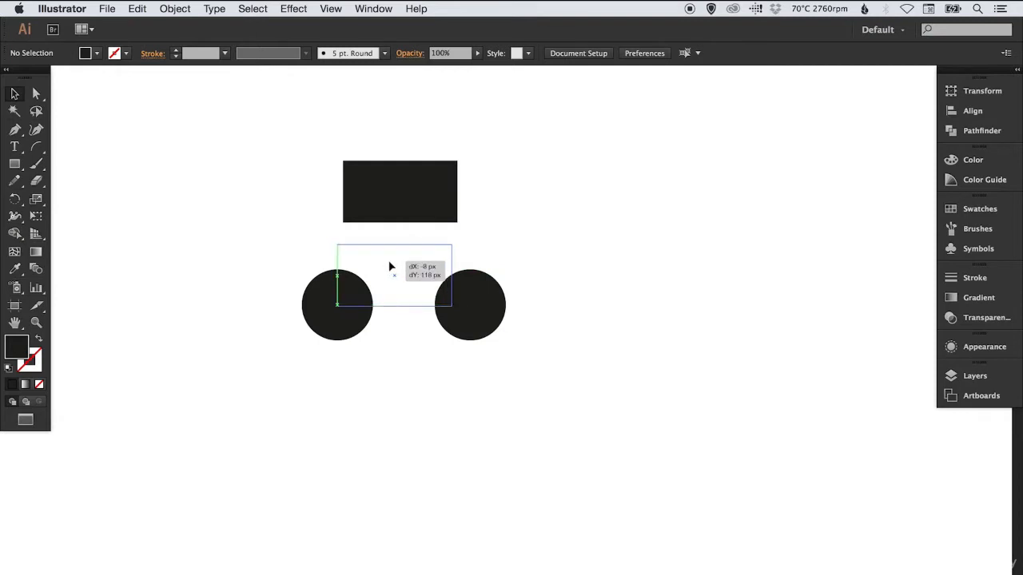
drag(390, 267, 390, 267)
drag(391, 267, 391, 266)
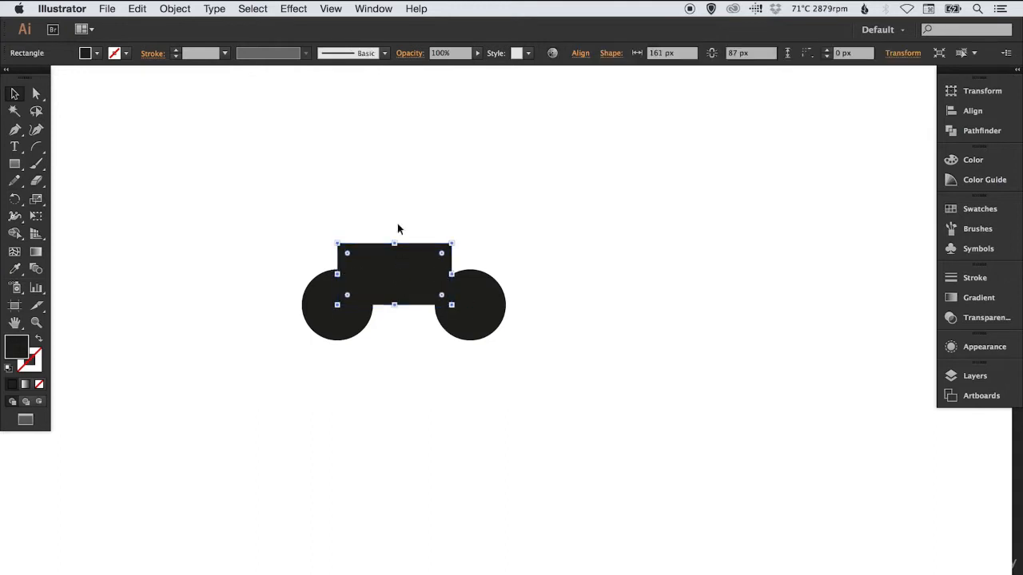
drag(384, 261, 382, 285)
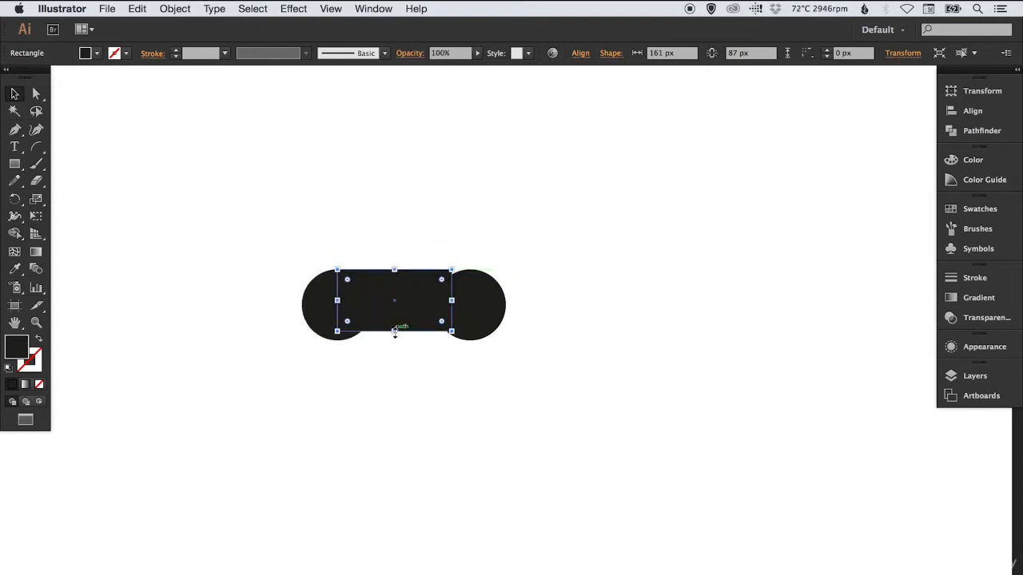
Stretch the rectangle to 187 px wide and 100 px high, reaching the circles' bottom edge and the right circle's centre
drag(393, 333, 393, 340)
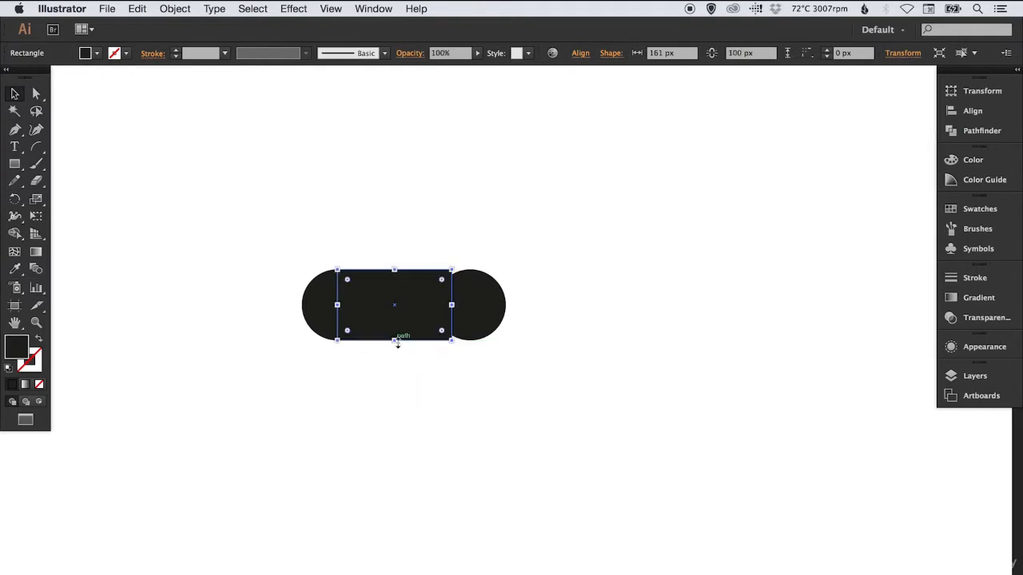
click(329, 347)
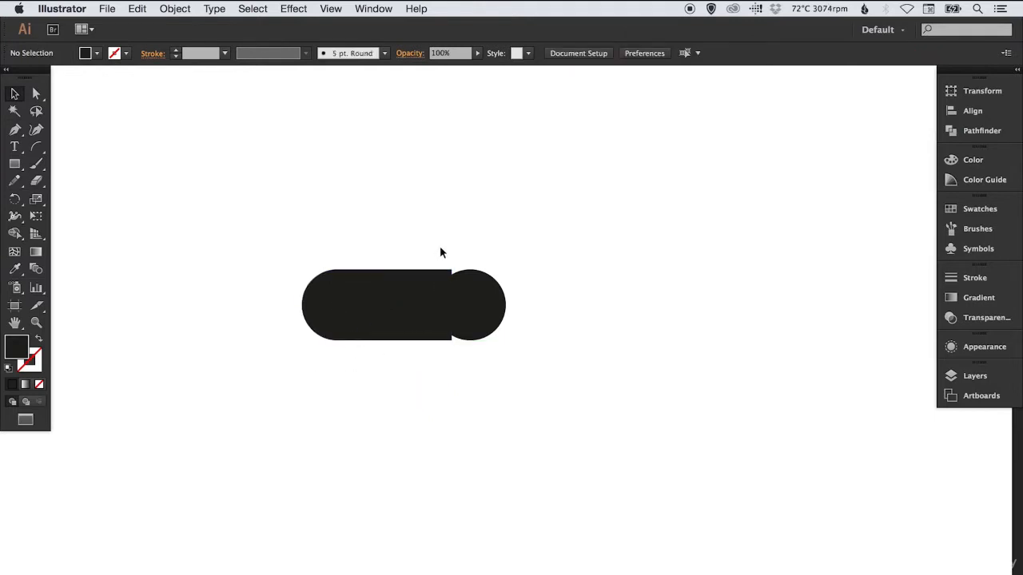
click(438, 280)
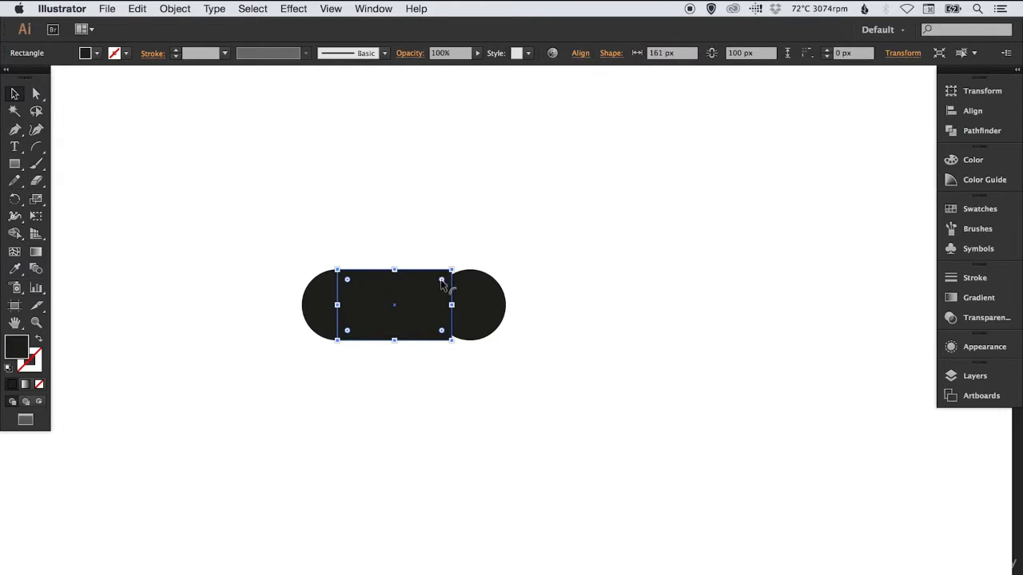
drag(452, 304, 471, 302)
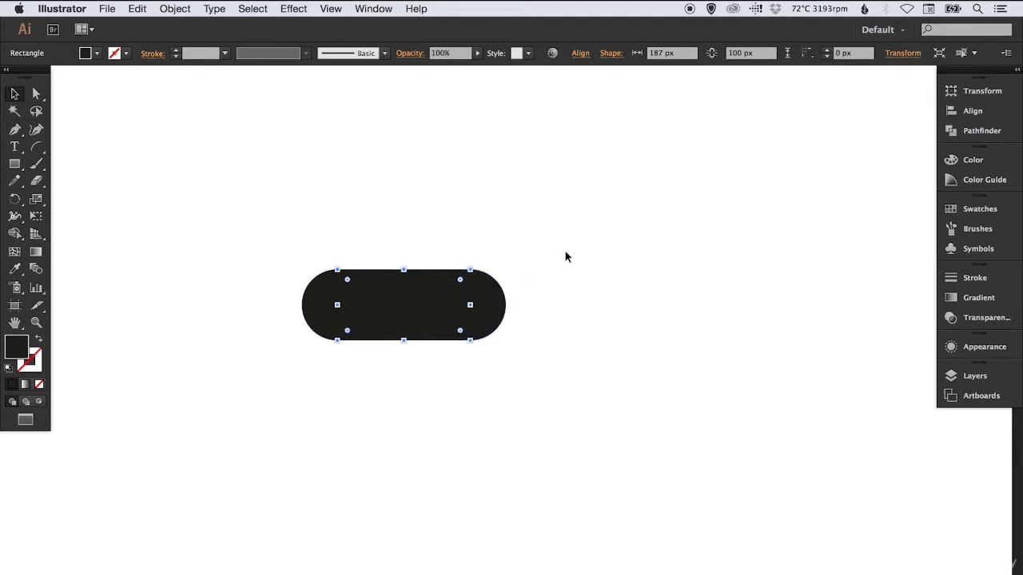
drag(559, 250, 624, 270)
click(538, 204)
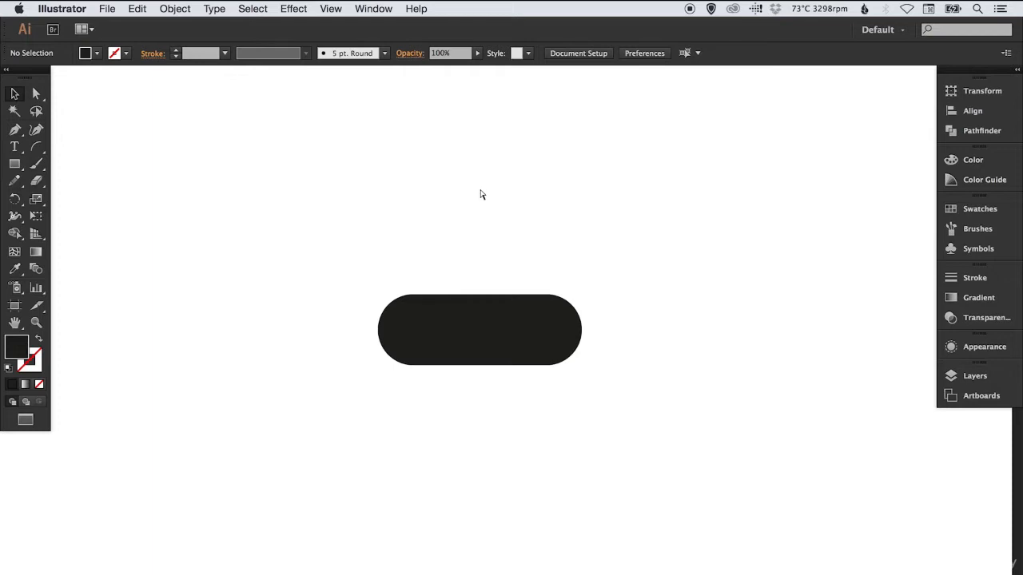
Switch between outline and preview modes to examine the overlapping paths of the circles and rectangle
key(super+y)
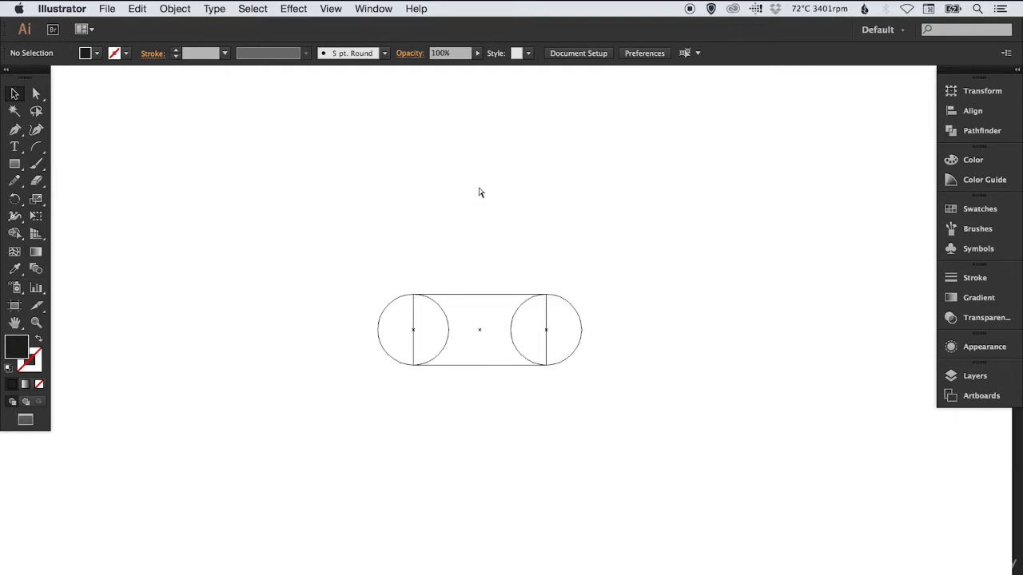
key(super+y)
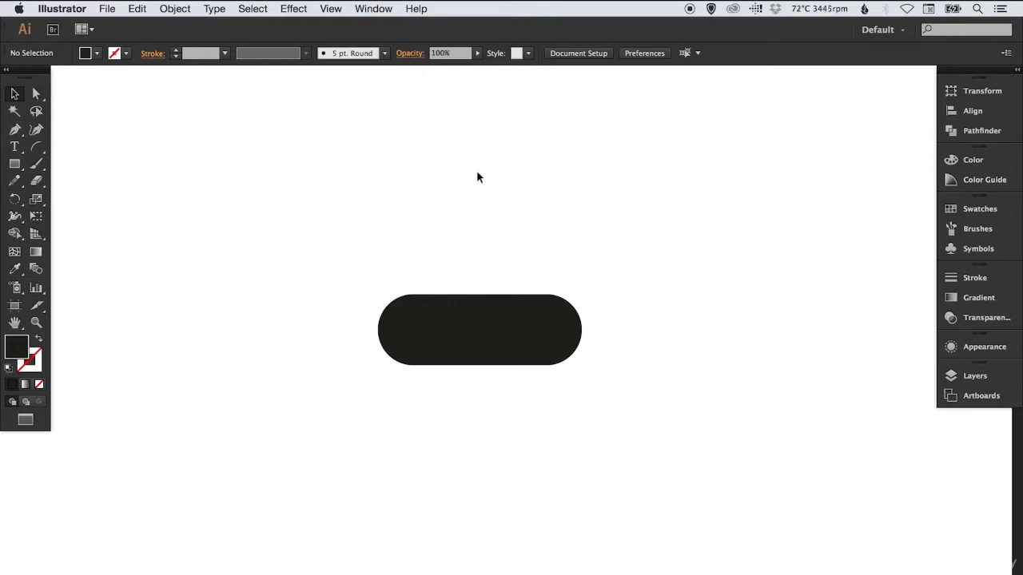
key(super+y)
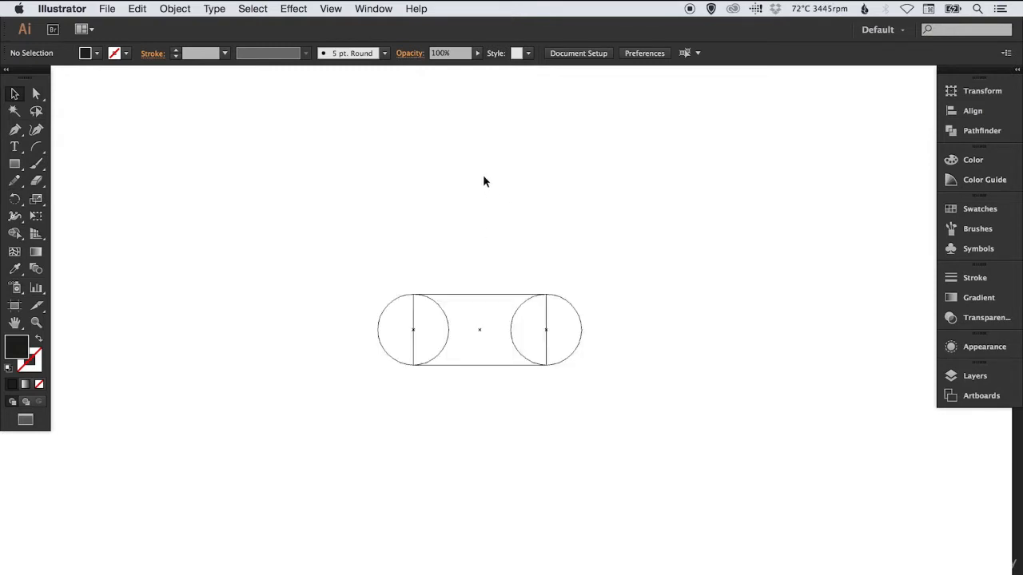
Unite the two circles and the rectangle with Pathfinder while in outline mode
drag(344, 273, 626, 385)
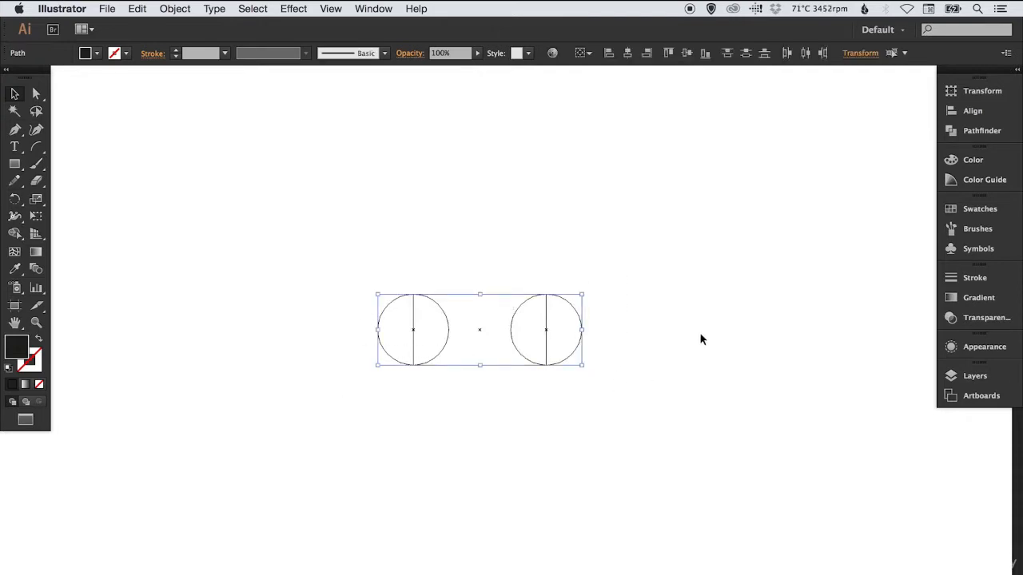
click(982, 132)
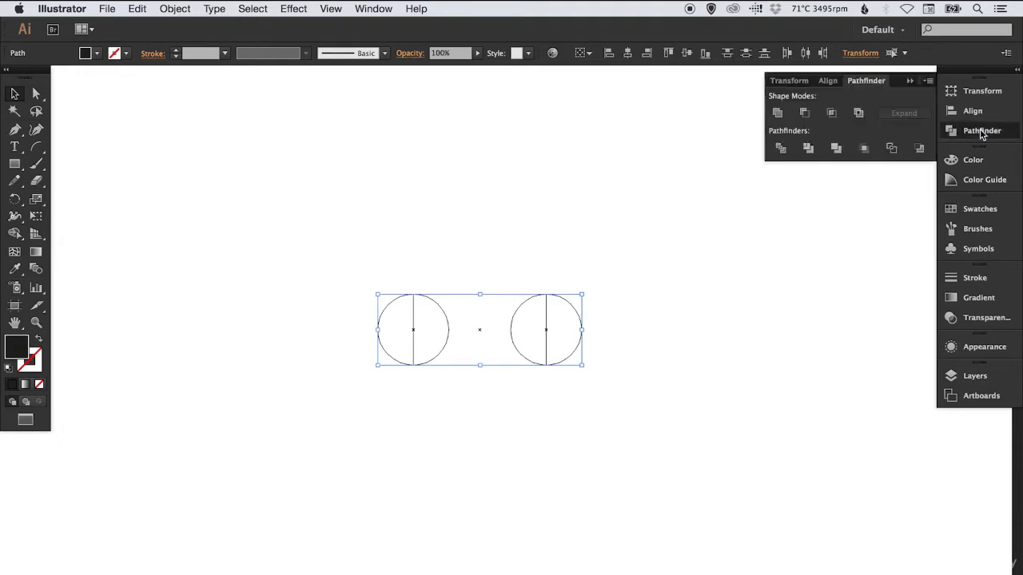
click(778, 113)
click(482, 204)
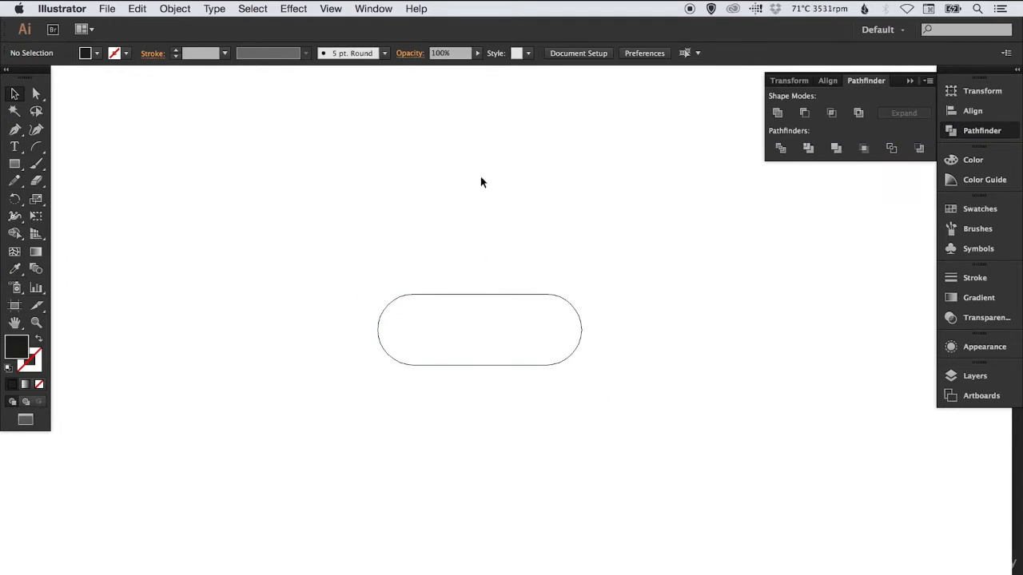
click(950, 131)
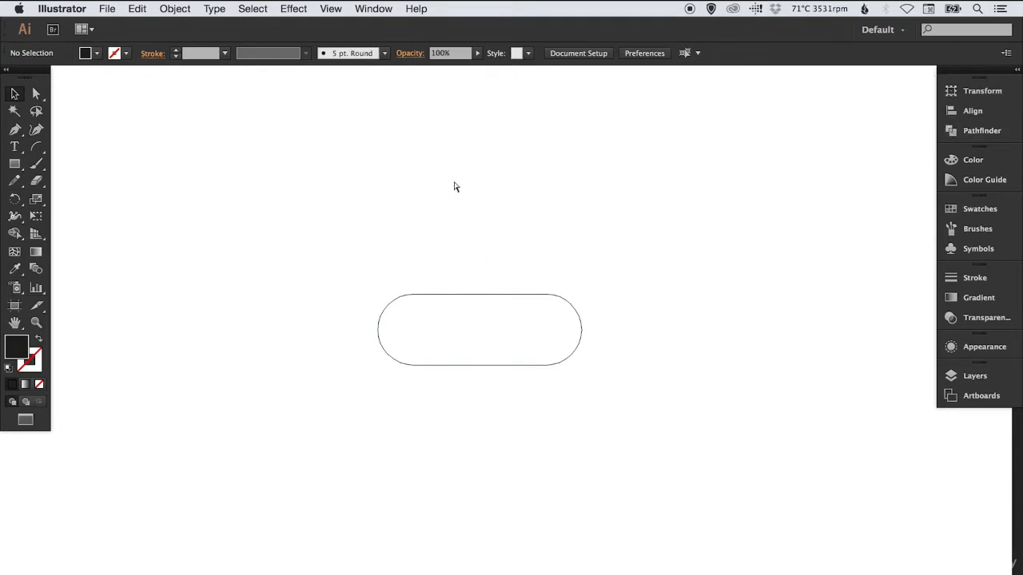
Undo the Unite operation and return to preview mode
key(super+z)
key(super+z)
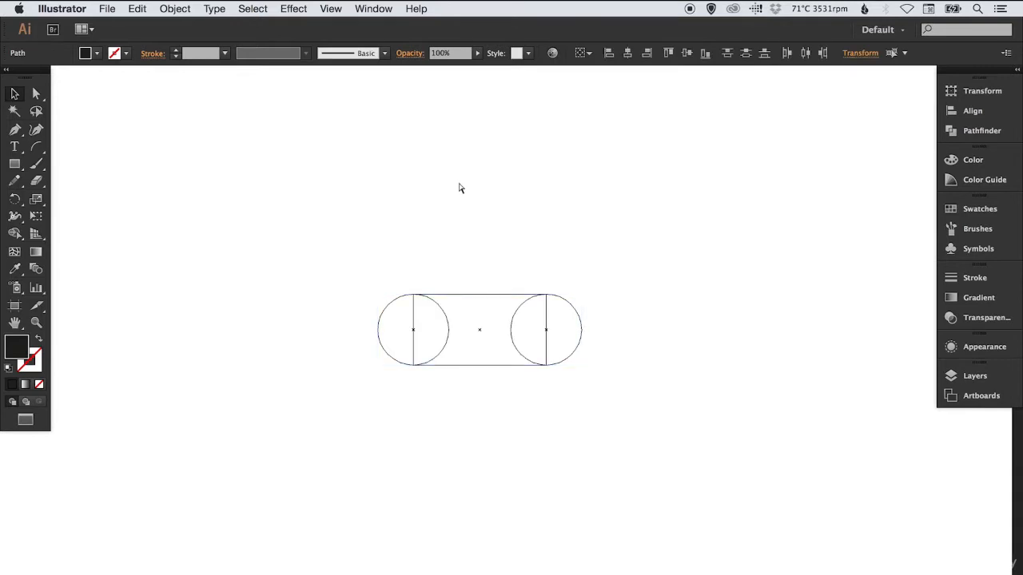
key(super+y)
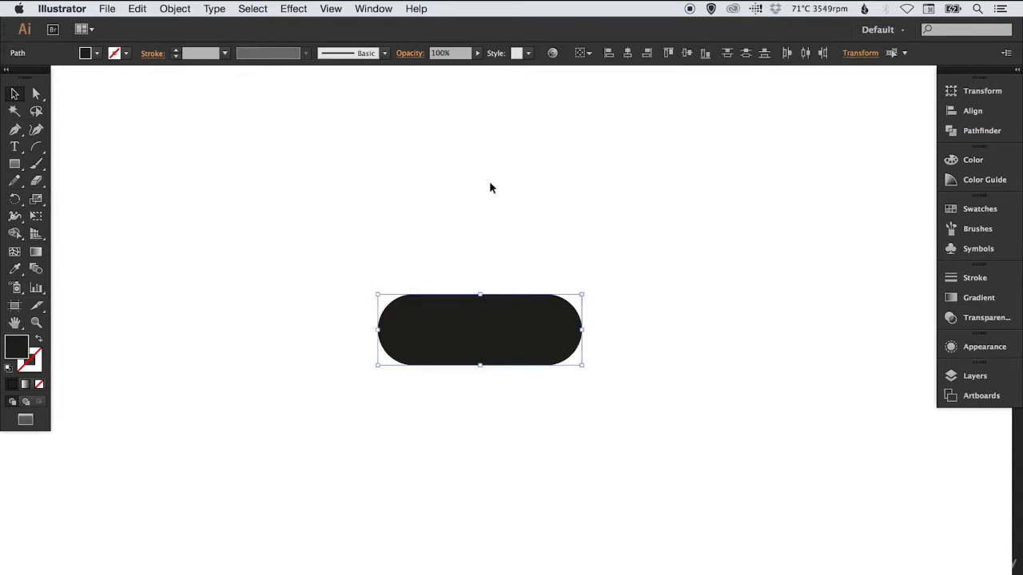
Unite the two circles and the rectangle into one pill shape with Pathfinder and display it in outline mode
drag(372, 259, 612, 385)
click(968, 135)
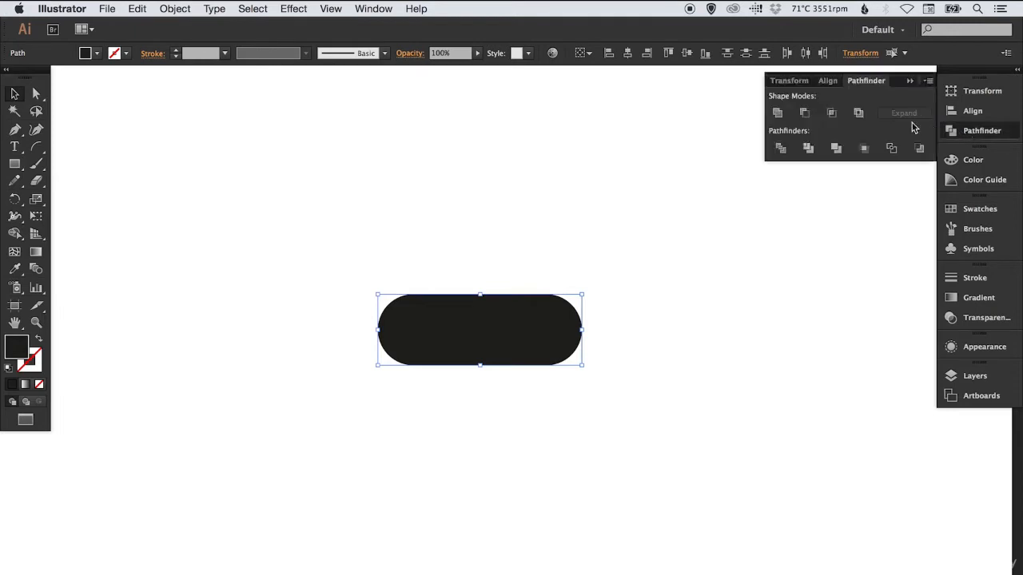
click(778, 116)
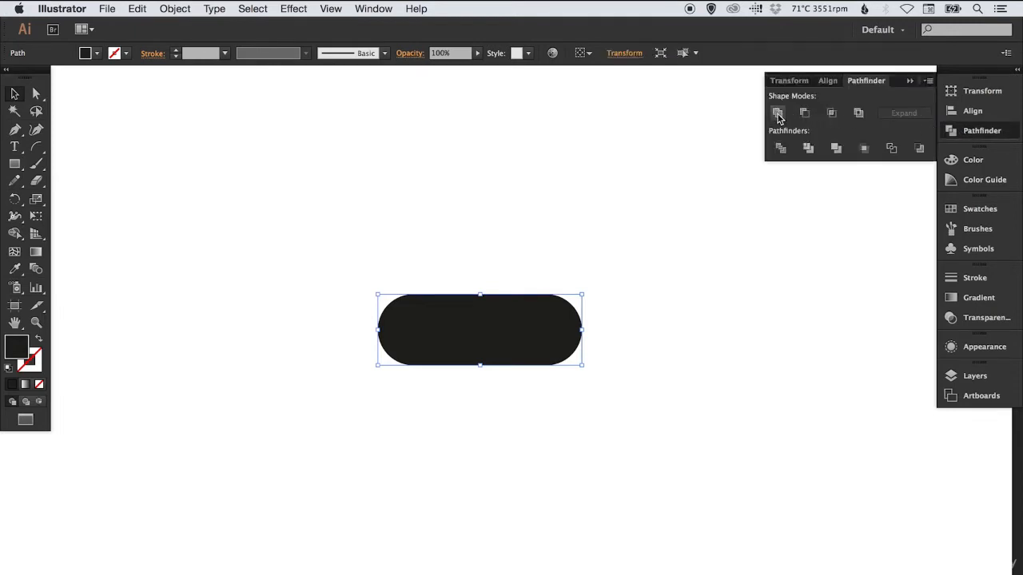
click(982, 136)
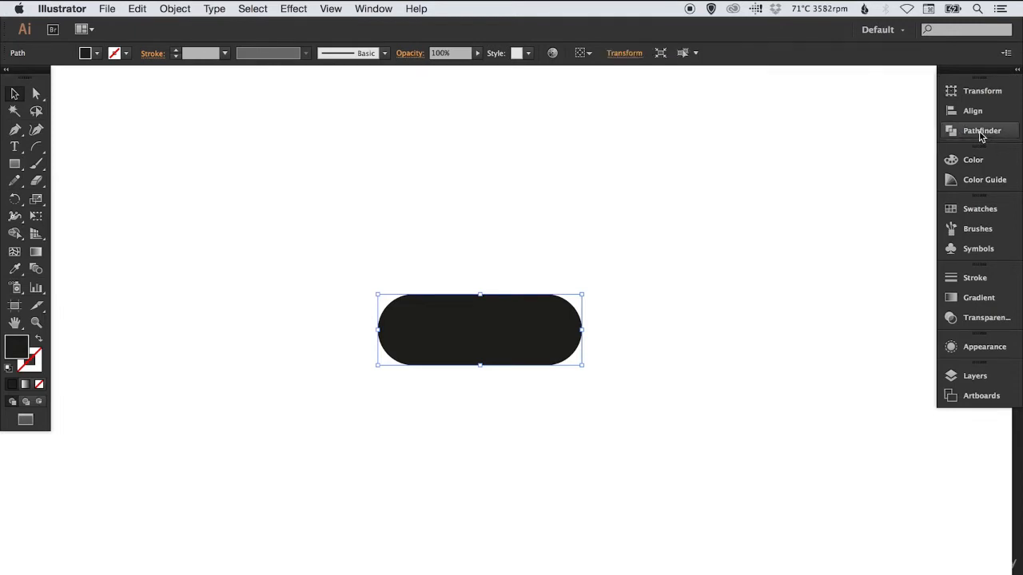
key(super+y)
click(483, 200)
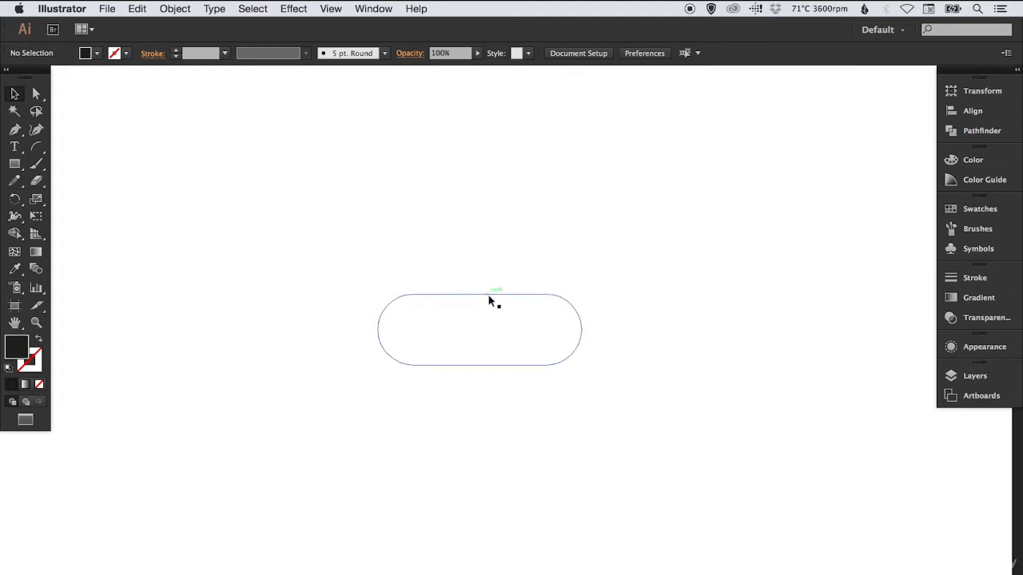
Move the pill shape to the left and rotate it -45° about its centre
drag(490, 297, 425, 297)
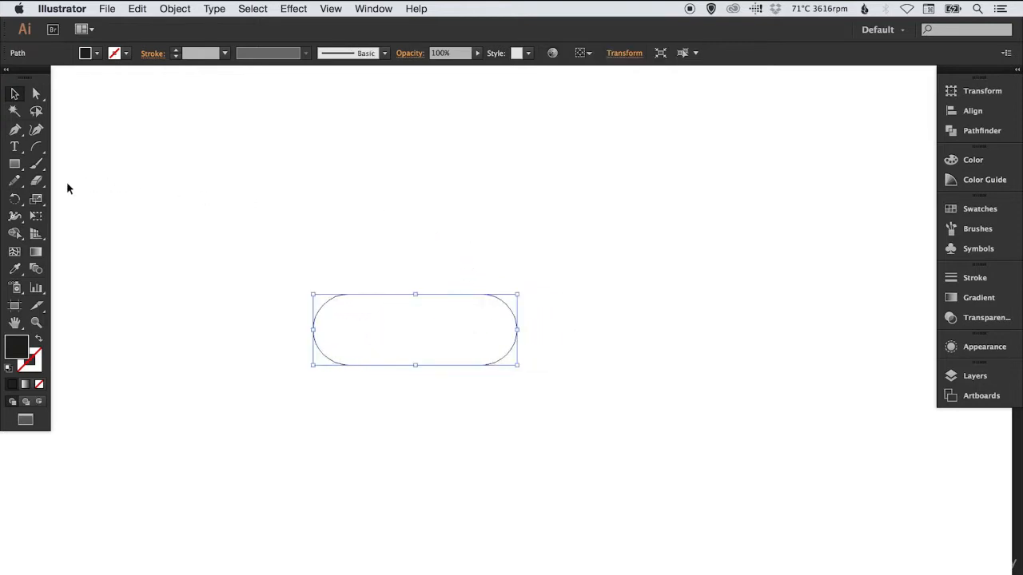
click(15, 199)
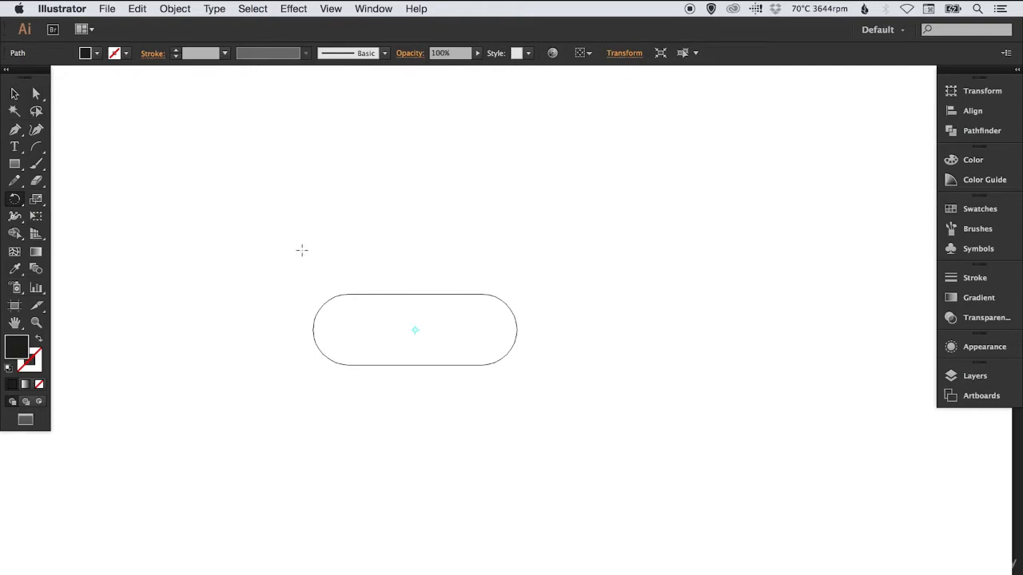
drag(337, 228, 366, 213)
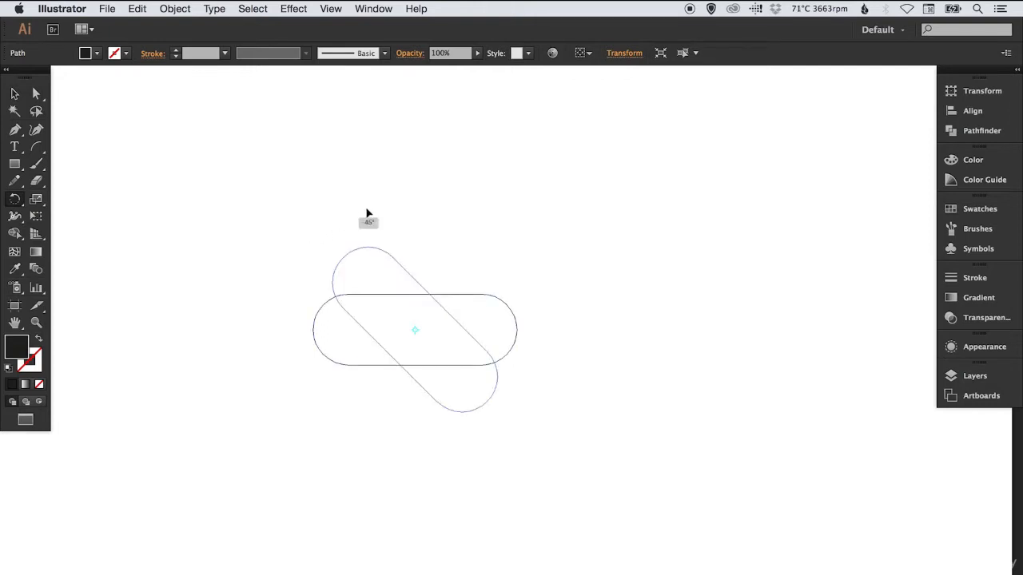
drag(367, 212, 367, 212)
key(v)
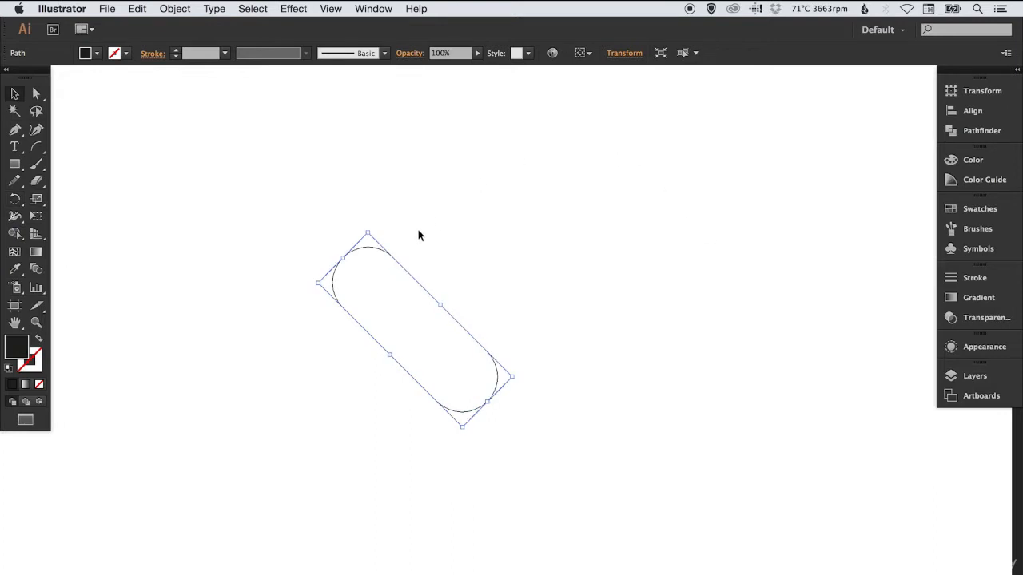
Copy the rotated pill and paste the duplicate in place
click(148, 15)
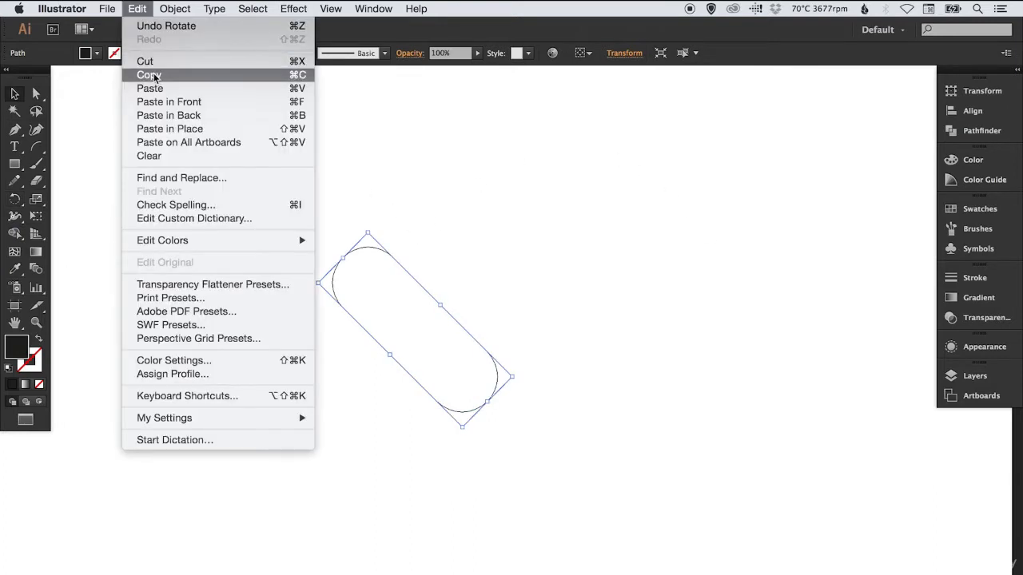
click(154, 77)
click(137, 9)
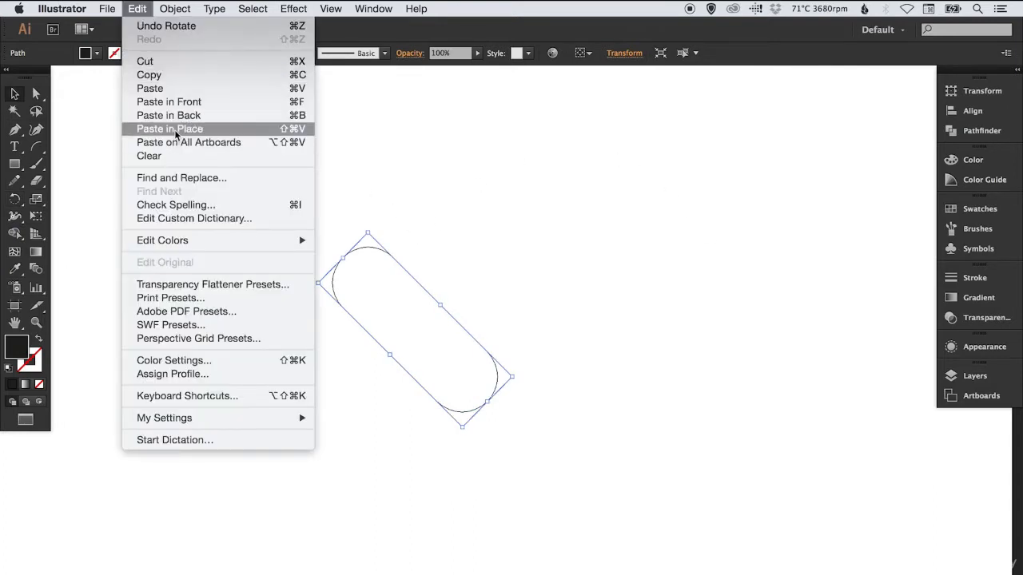
click(174, 129)
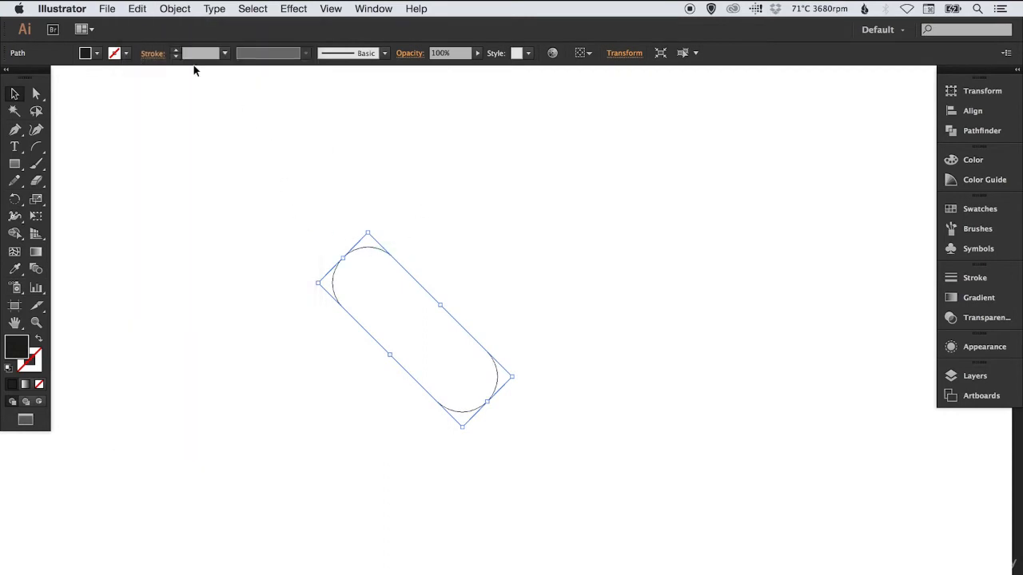
Reflect the pasted pill across the vertical axis so the two pills form an X
click(182, 8)
mouse_move(183, 29)
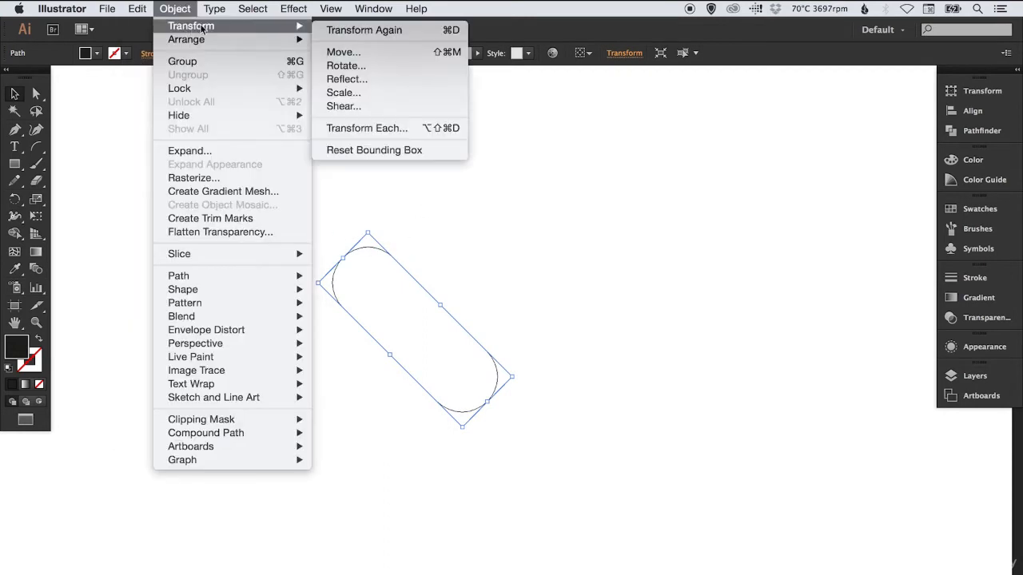
click(384, 79)
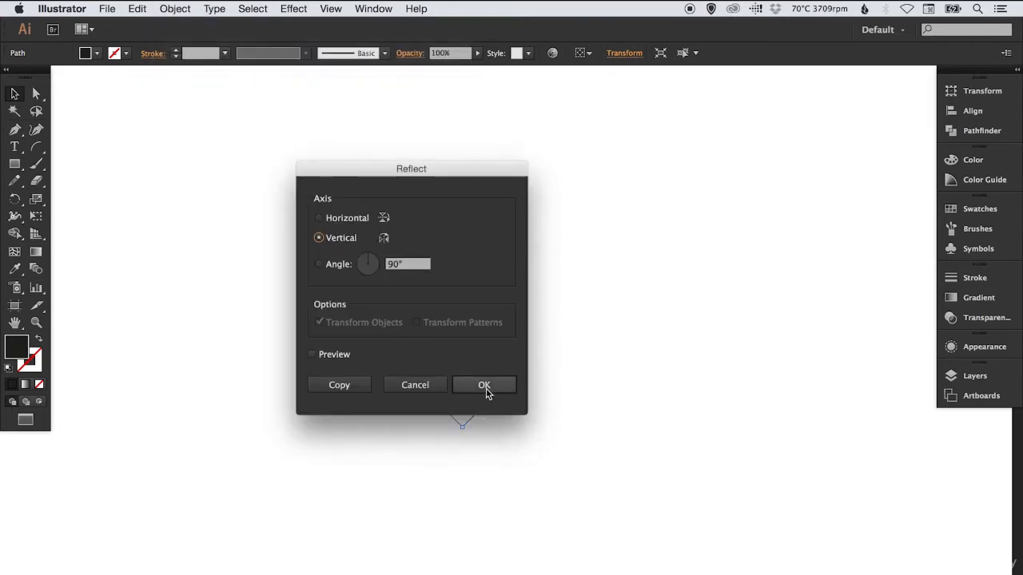
click(484, 385)
click(614, 279)
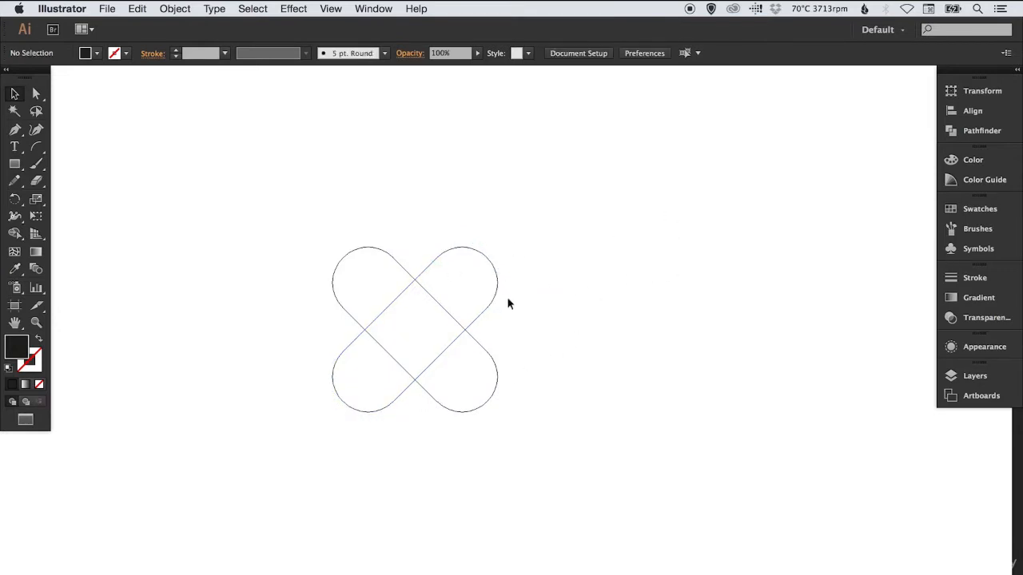
Shift the crossed pills to the left, select both, and place a duplicate of the X to their right
scroll(570, 284, left, 2)
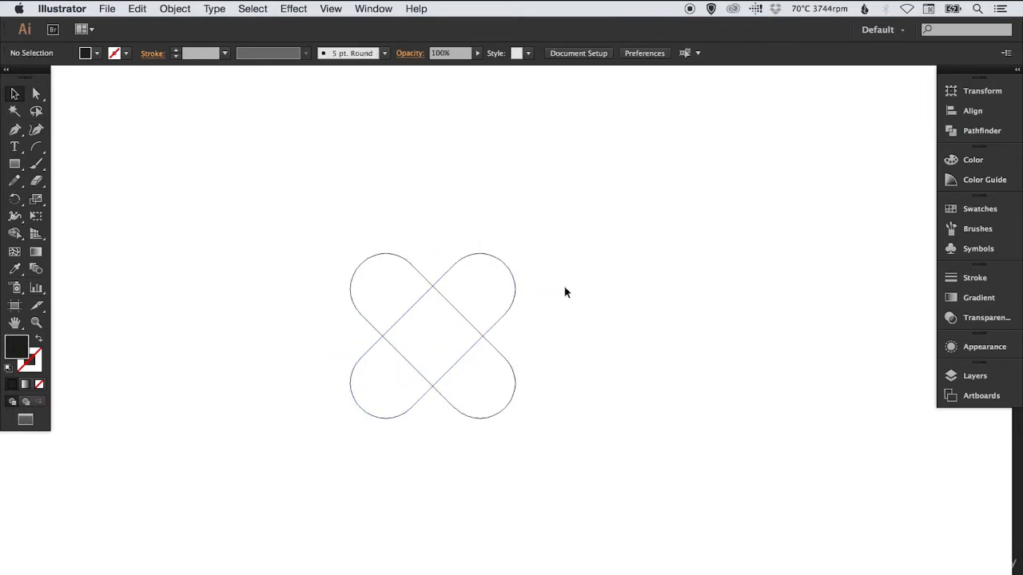
scroll(559, 290, left, 4)
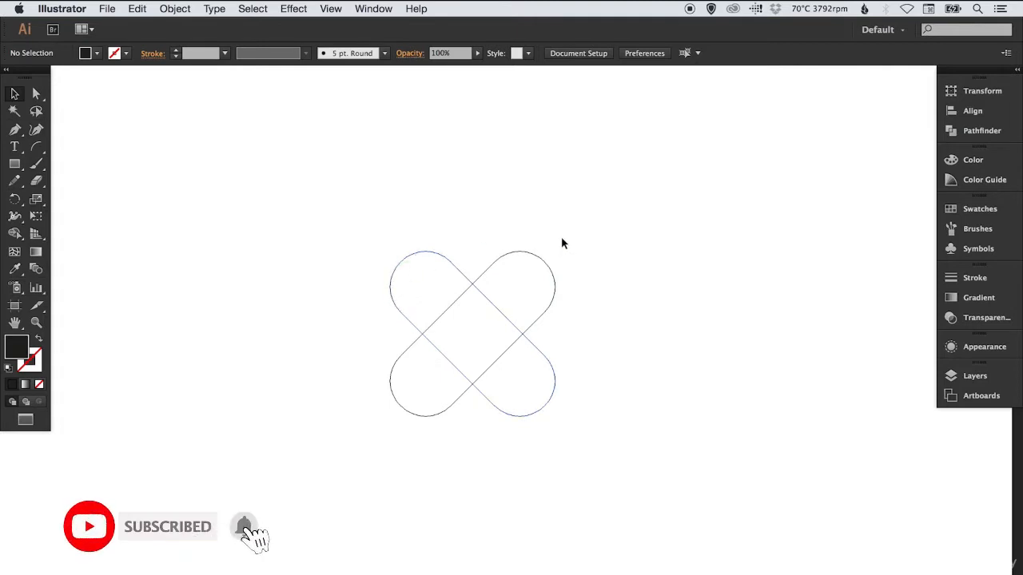
drag(511, 289, 280, 292)
click(456, 290)
click(361, 211)
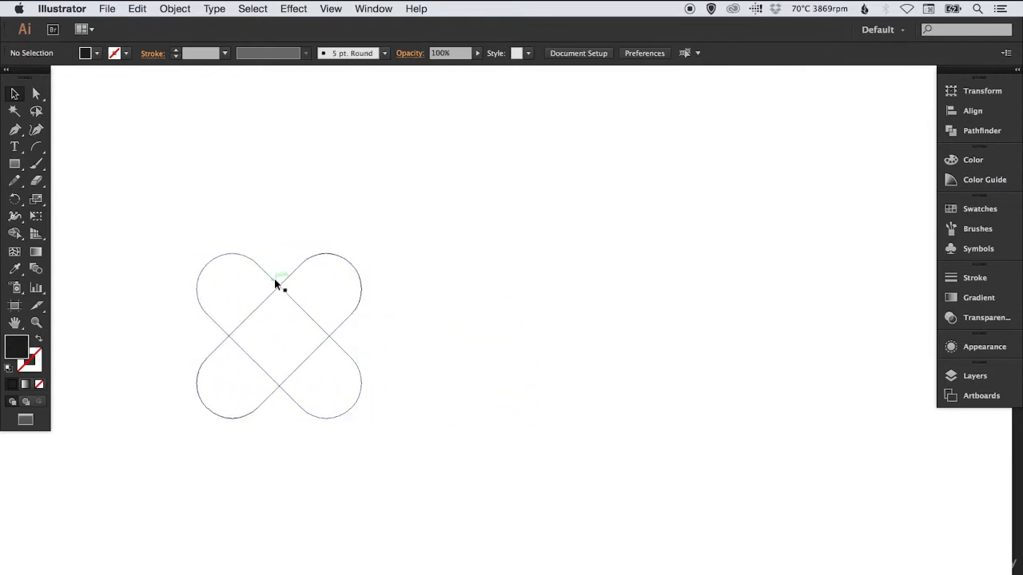
drag(247, 244, 311, 336)
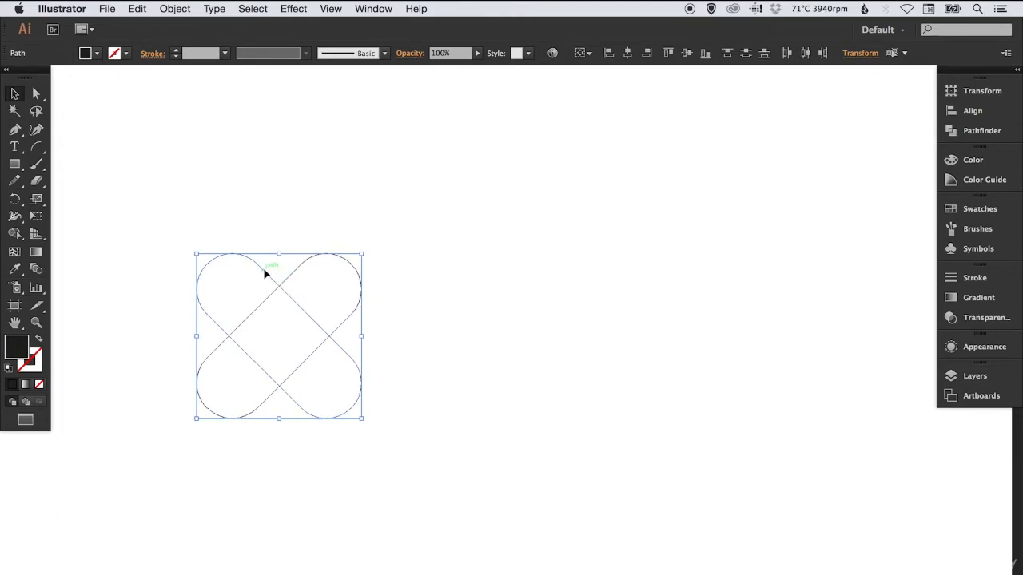
drag(264, 273, 485, 284)
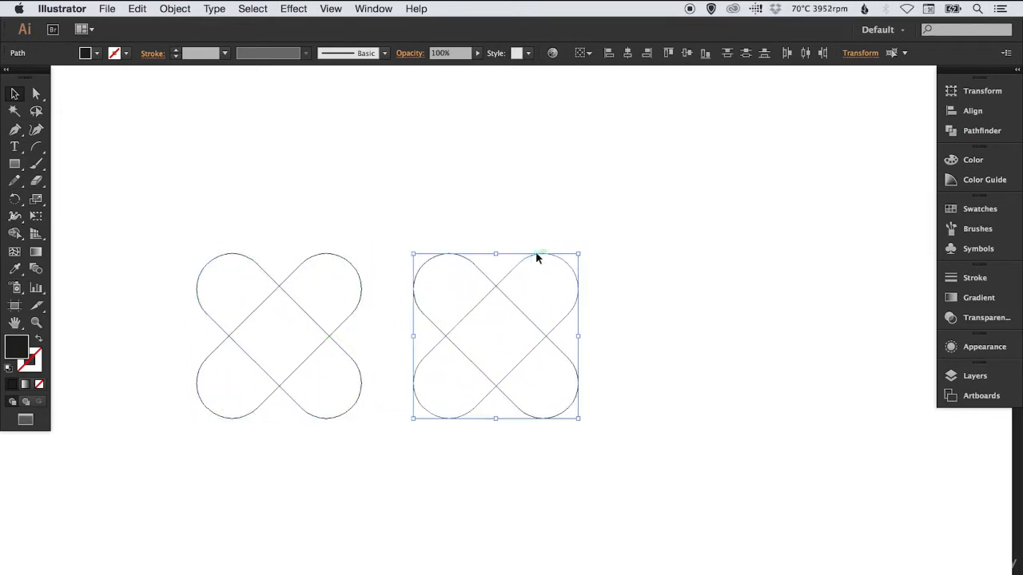
click(550, 213)
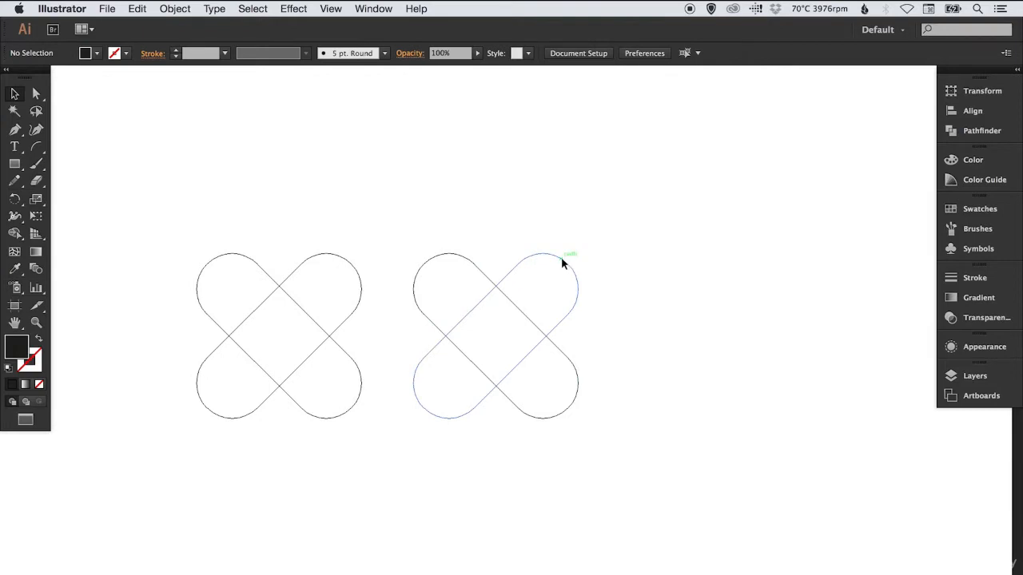
Slide the duplicate X's right-leaning pill left to raise the crossing point, and move both duplicate pills farther right
drag(560, 258, 536, 257)
click(581, 227)
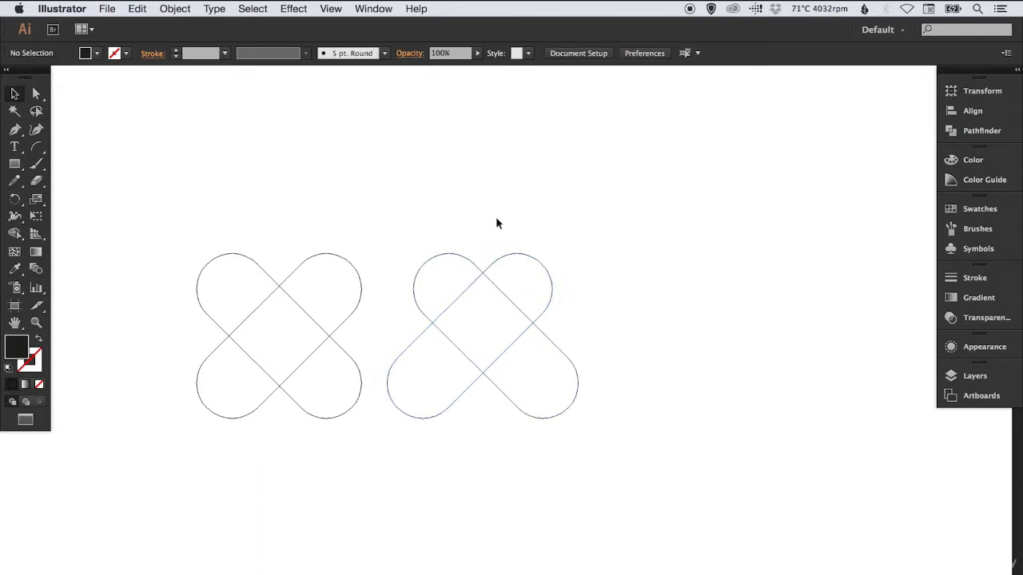
drag(502, 293, 551, 278)
click(578, 216)
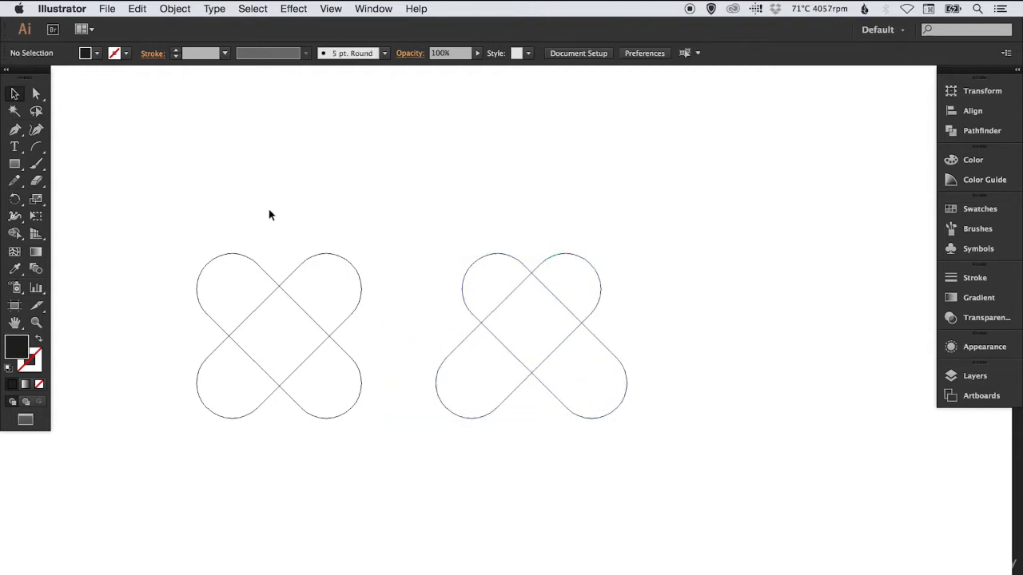
Delete the original symmetrical X and centre the remaining one with the raised crossing
drag(269, 212, 378, 368)
key(Delete)
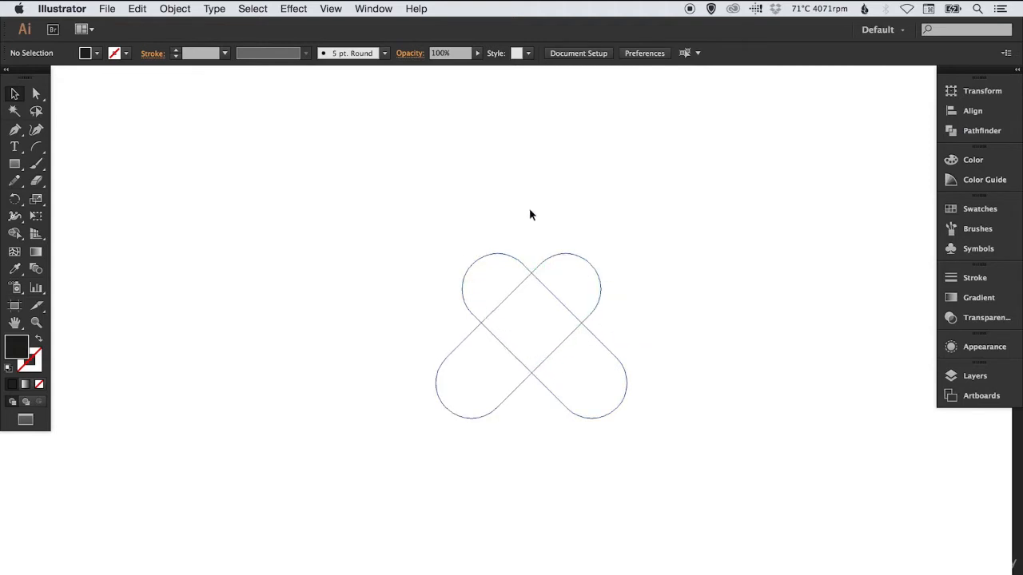
drag(568, 227, 531, 239)
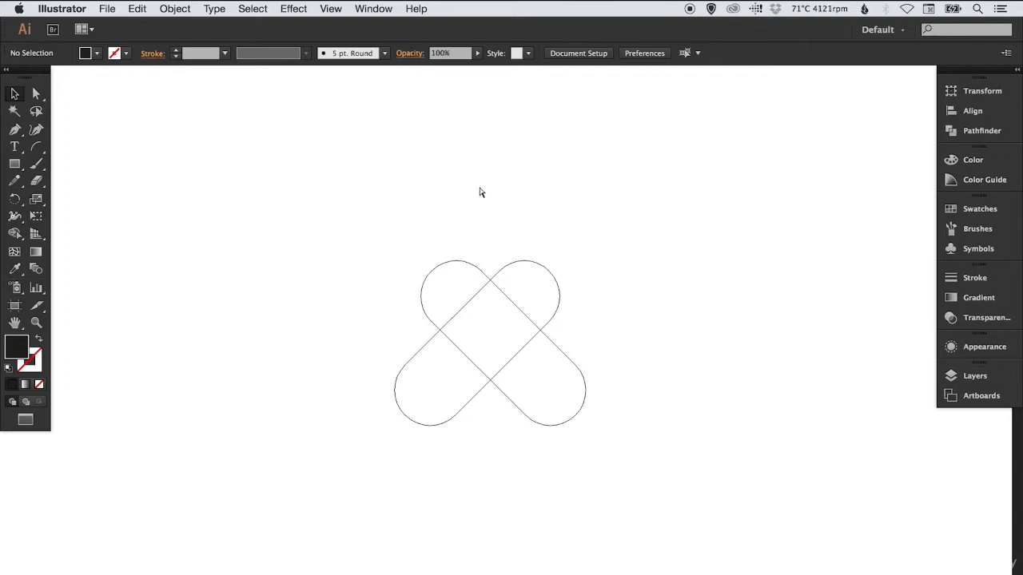
Compare the crossed pills in preview and outline modes, ending in preview mode
key(super+y)
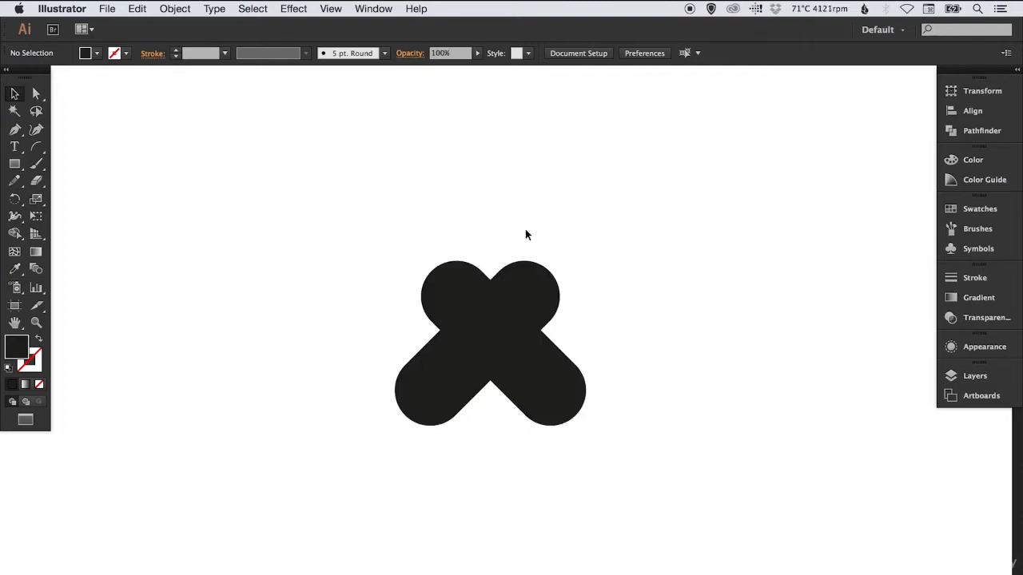
key(super+y)
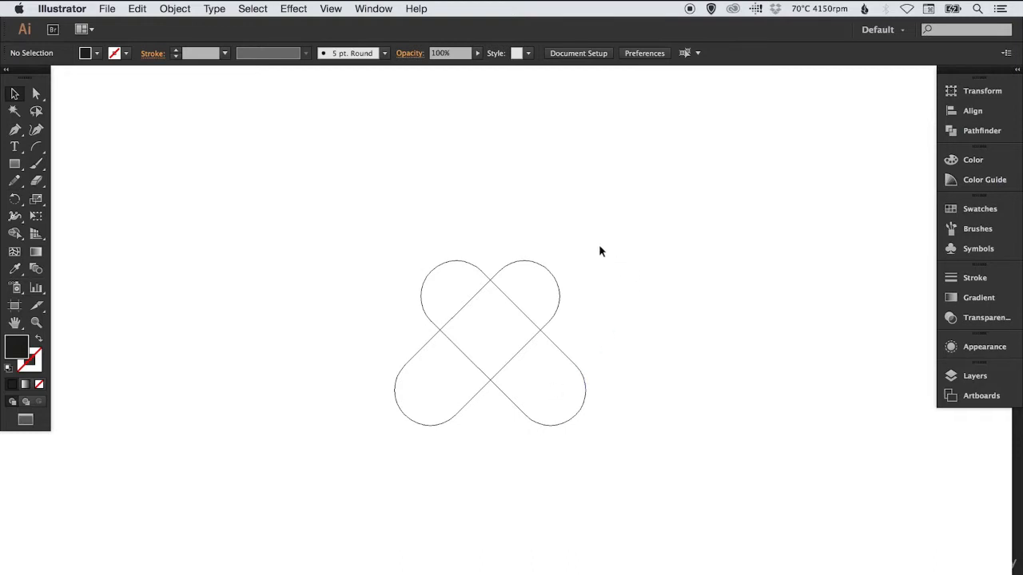
key(super+y)
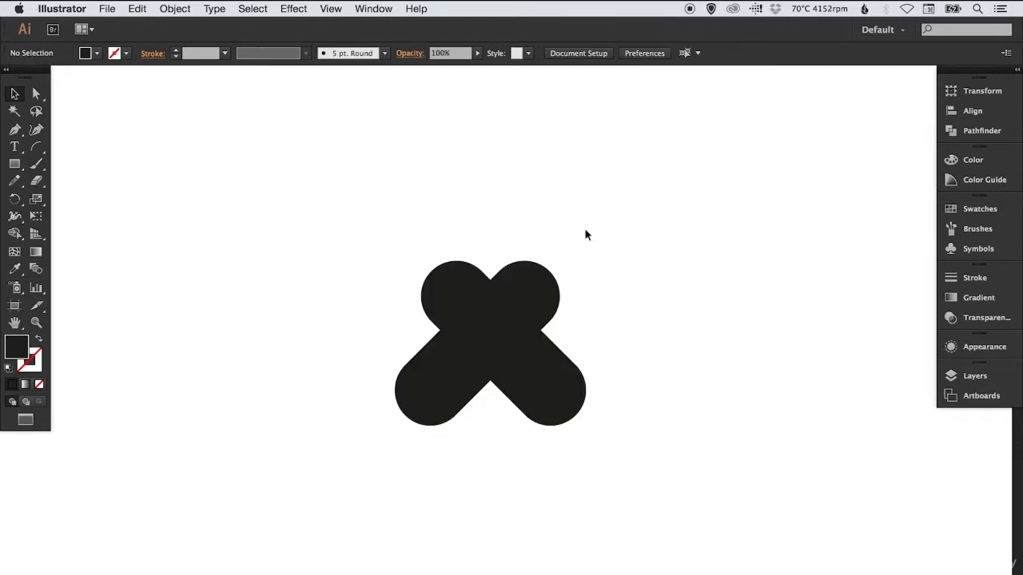
Fill the right-leaning front pill with the red swatch
click(536, 293)
click(979, 210)
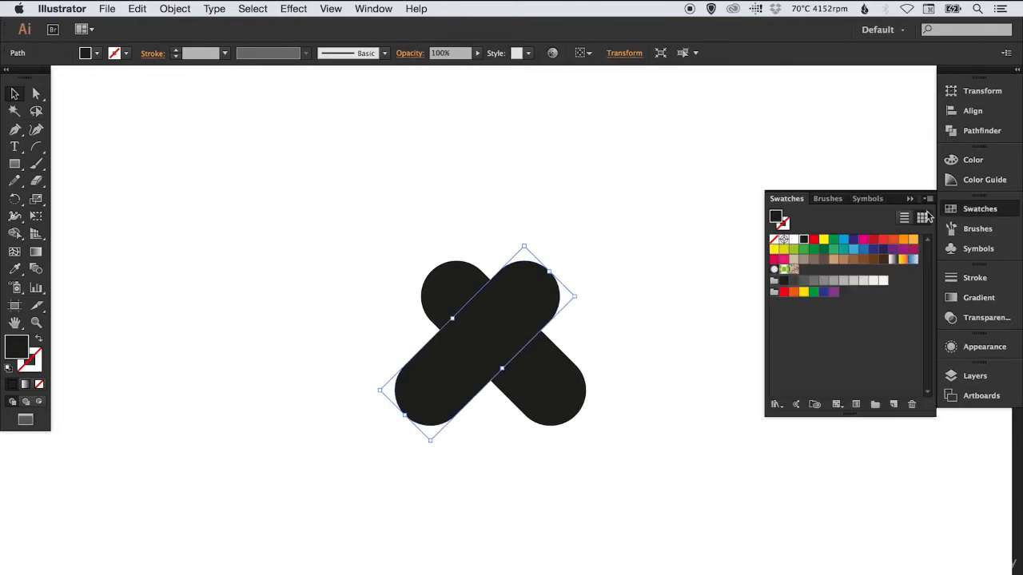
click(814, 242)
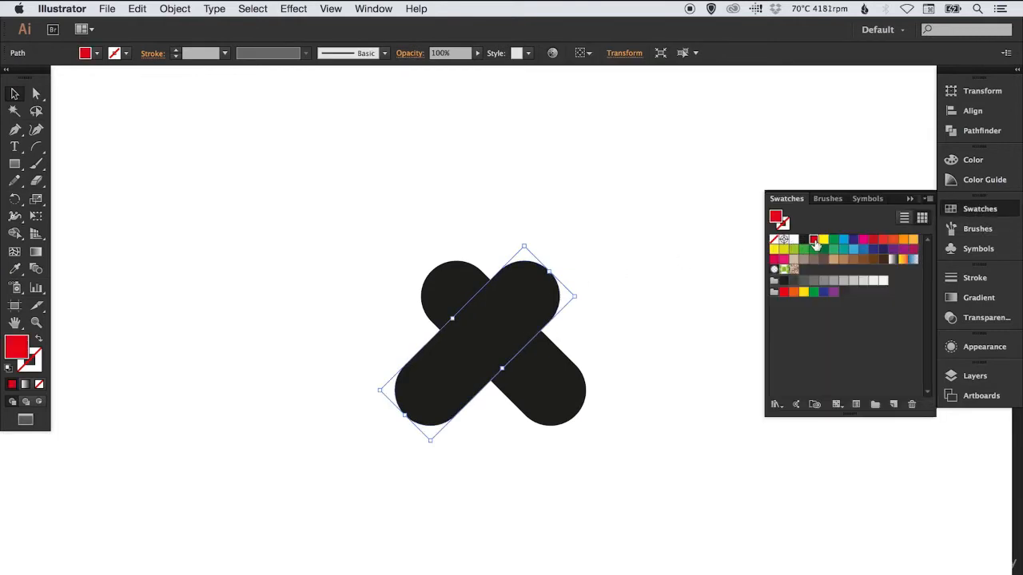
click(979, 209)
click(790, 217)
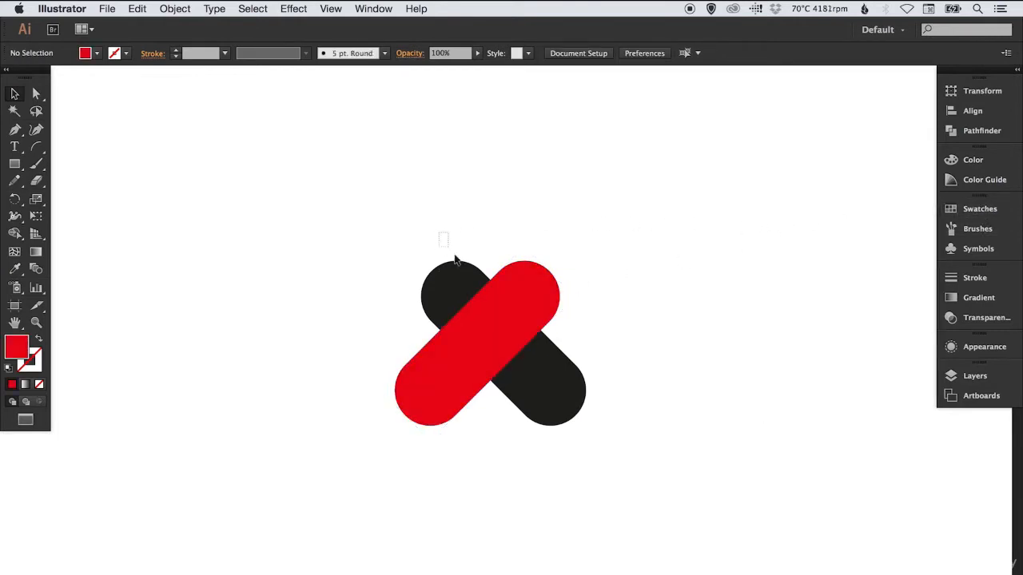
Divide the two overlapping pills into separate pieces with the Pathfinder Divide operation
drag(455, 260, 616, 308)
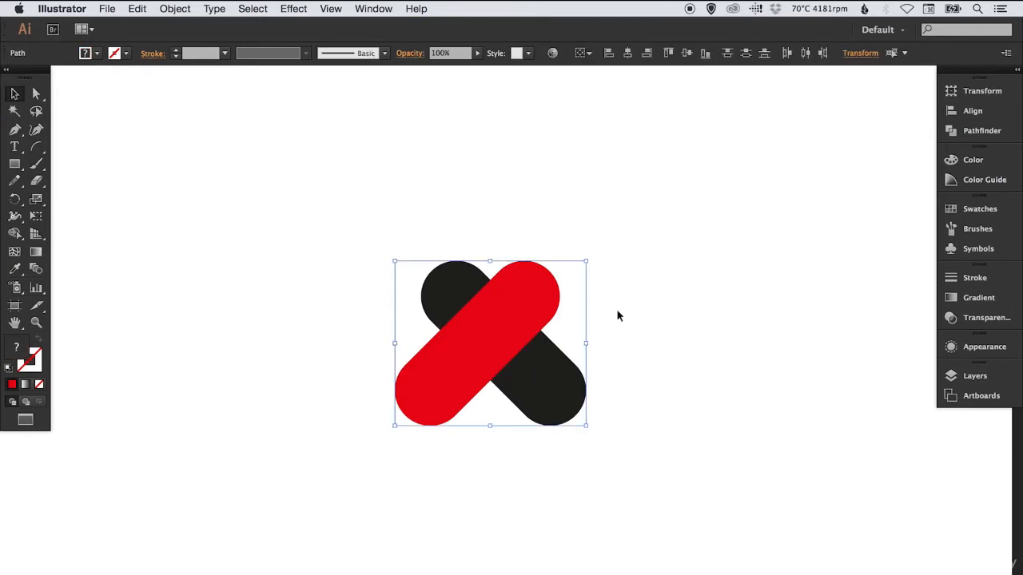
click(984, 132)
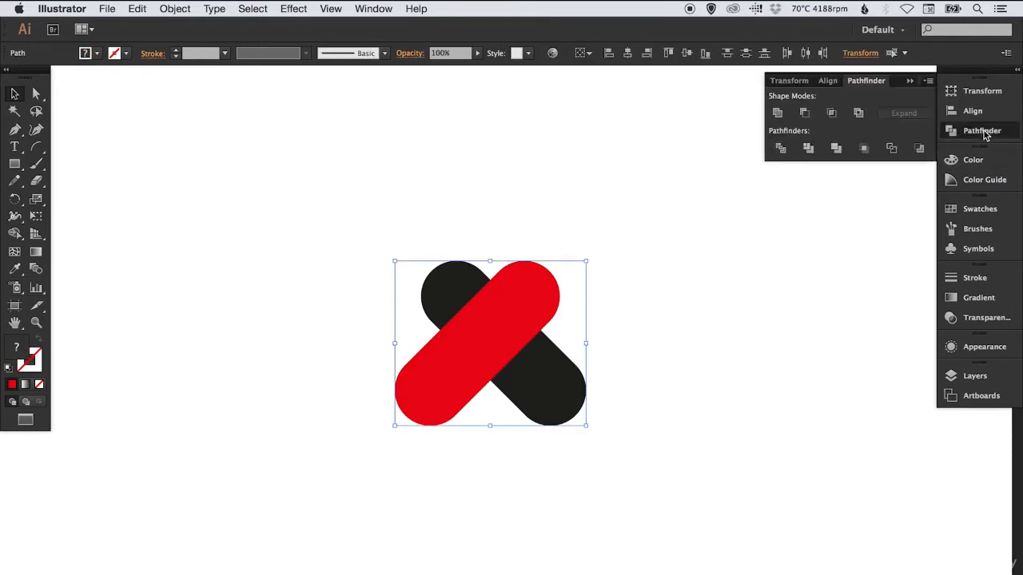
click(781, 149)
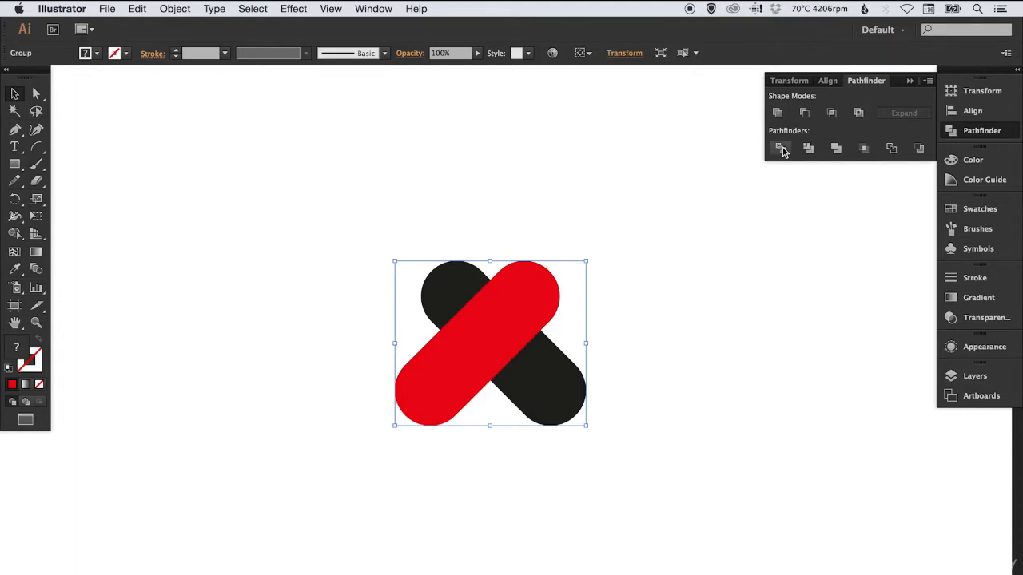
click(982, 132)
click(655, 290)
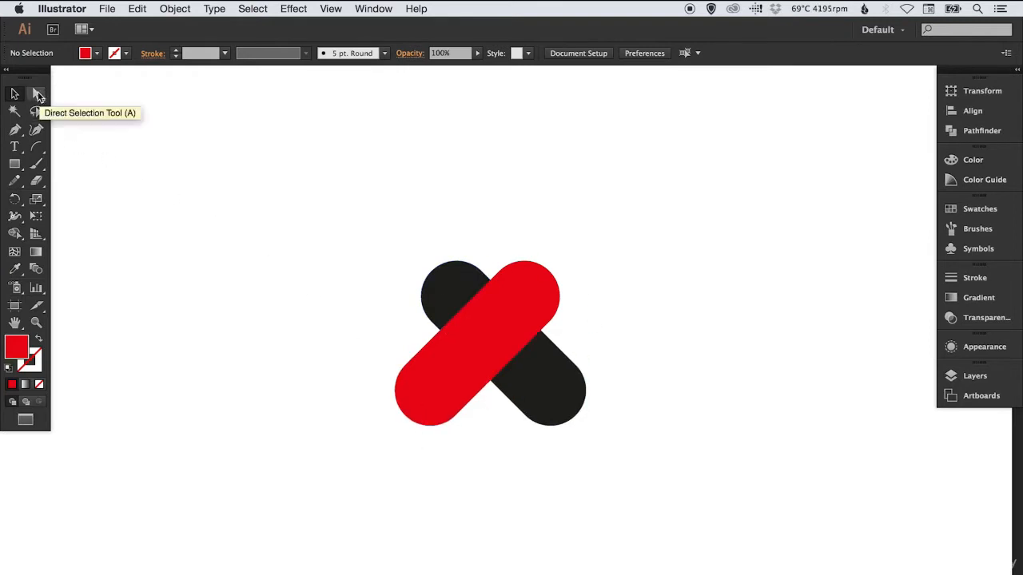
Pull the four arm pieces away from the central red diamond with the Direct Selection tool
click(36, 94)
drag(444, 386, 344, 410)
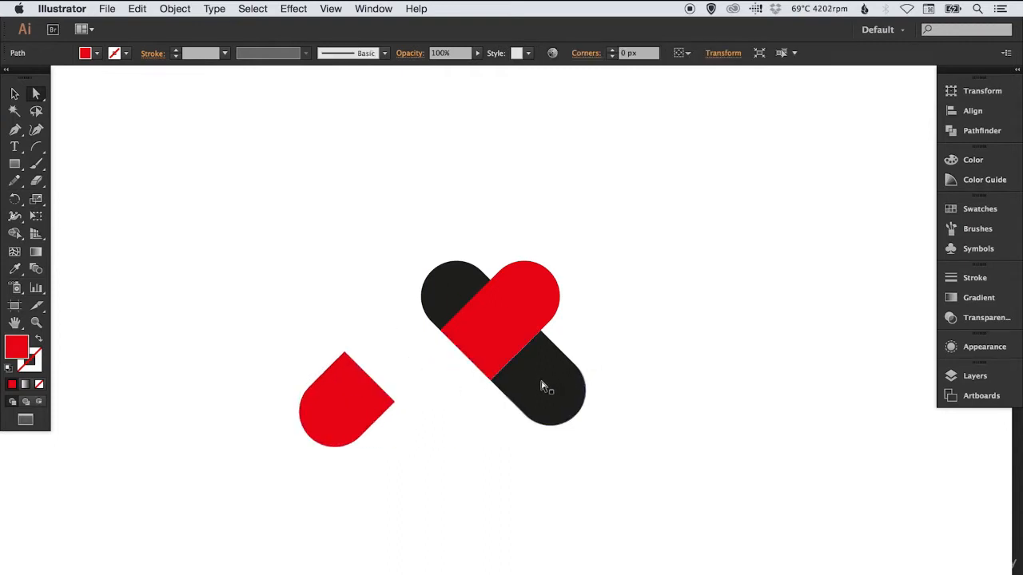
drag(546, 385, 649, 417)
drag(528, 285, 577, 238)
drag(447, 278, 401, 242)
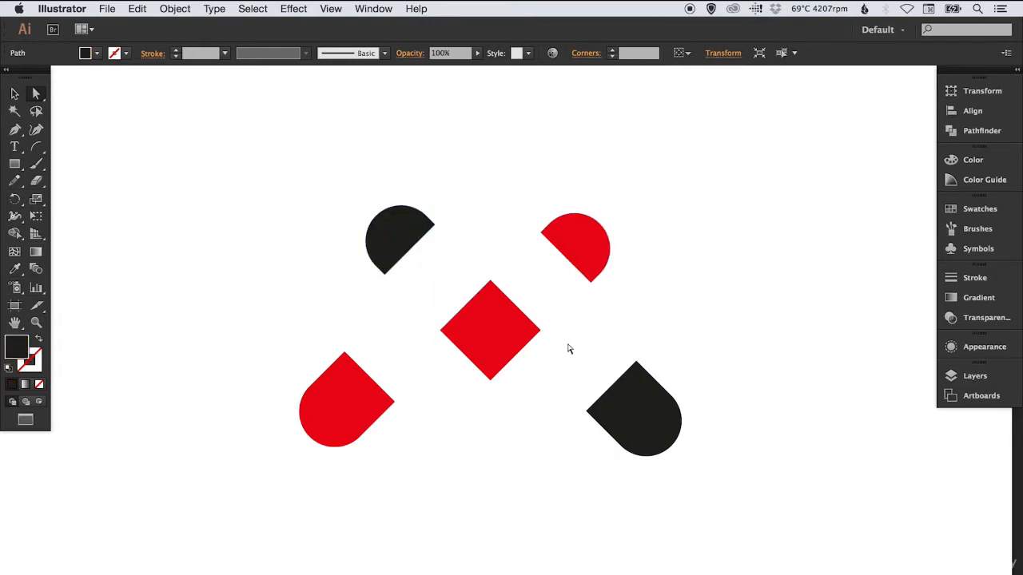
click(540, 282)
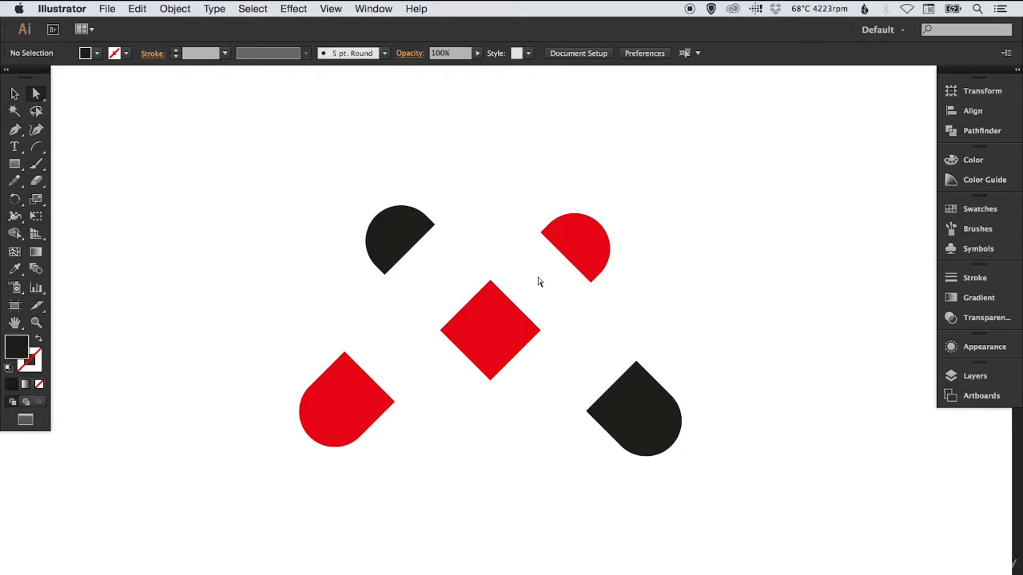
Undo the moves of the separated pieces to reassemble the X, and deselect everything
key(super+z)
key(super+z)
key(super+z)
key(super+z)
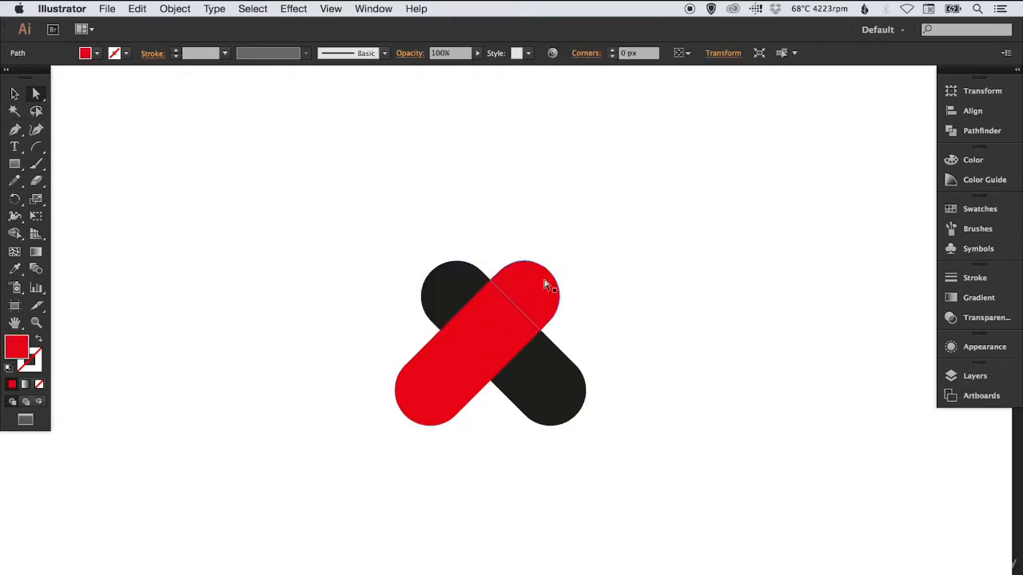
click(662, 325)
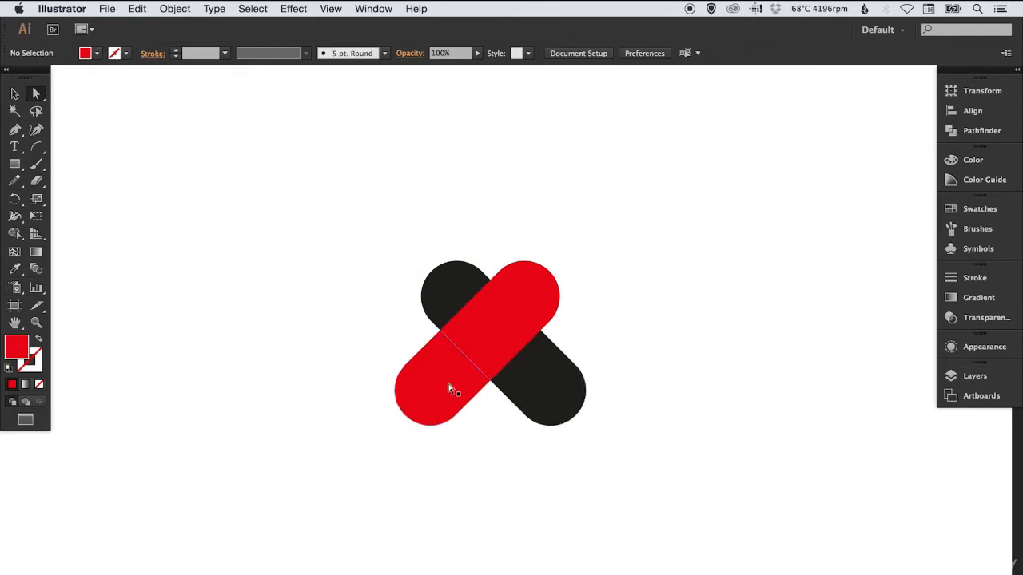
Delete the X's lower red arm and lower black arm, keeping the three pieces that form a heart
click(556, 389)
key(Delete)
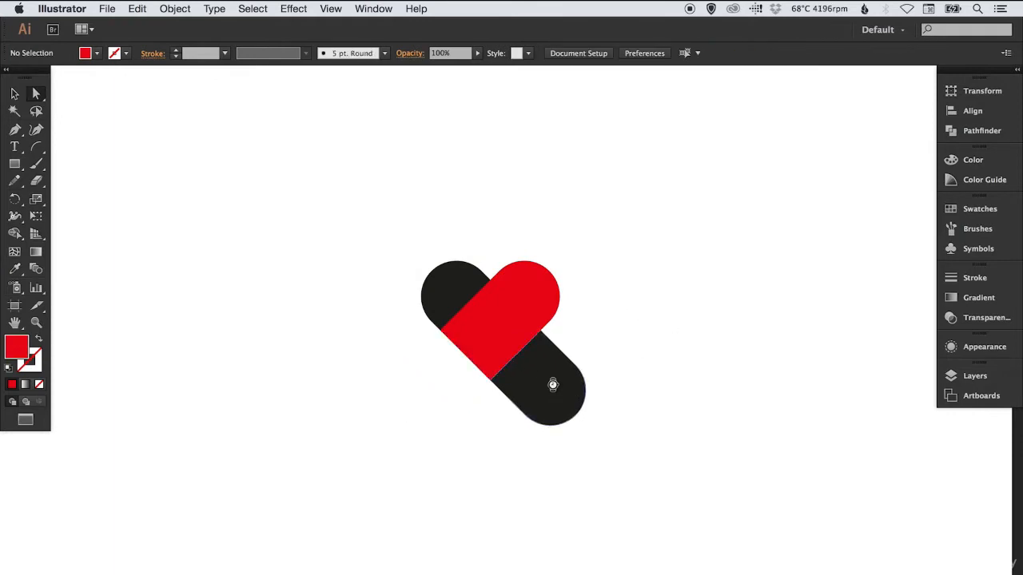
click(543, 388)
key(Delete)
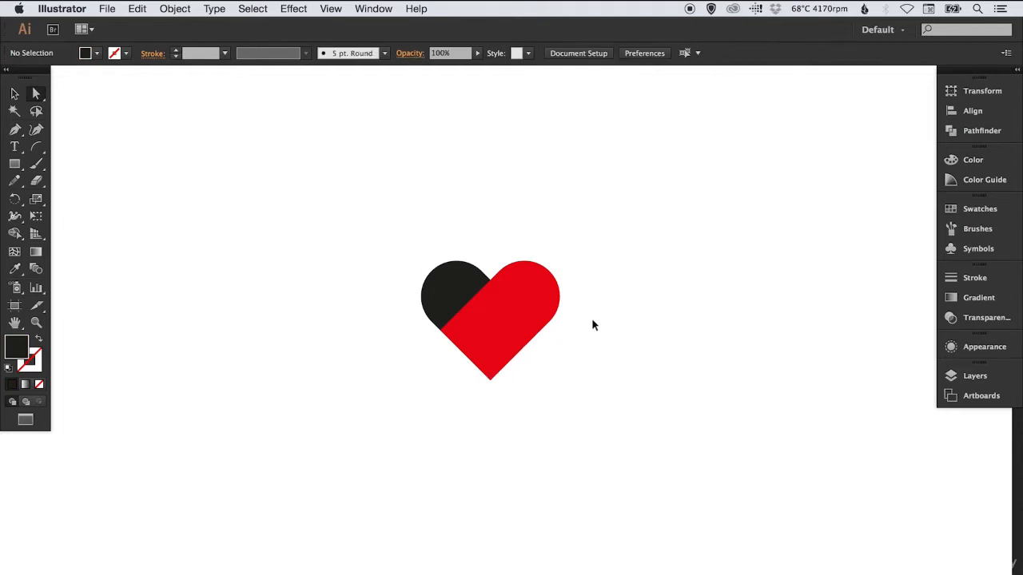
Merge the three heart pieces into one path with the Pathfinder Unite operation, checking the outlines in Outline view
key(super+y)
key(v)
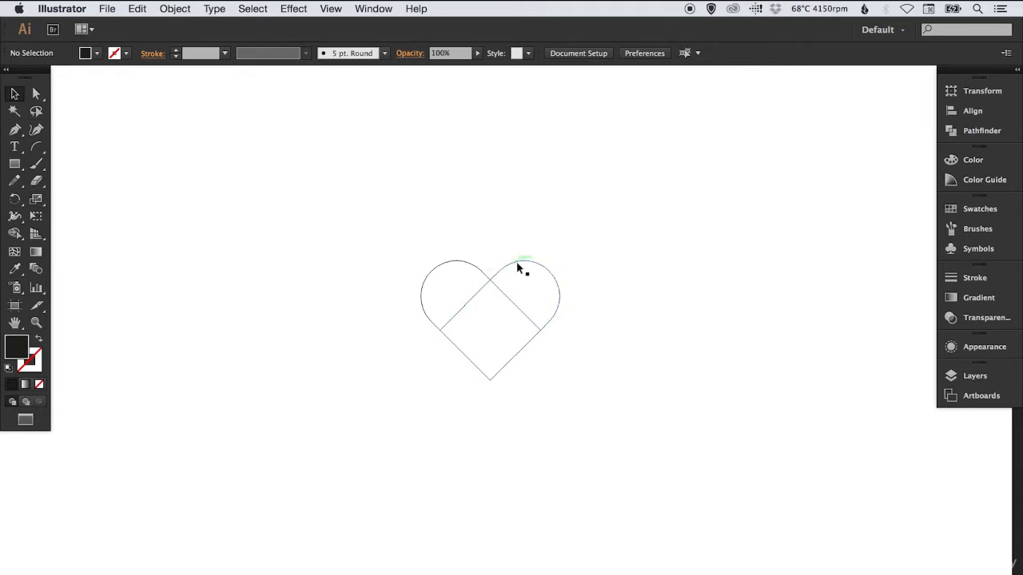
drag(400, 217, 583, 410)
click(979, 132)
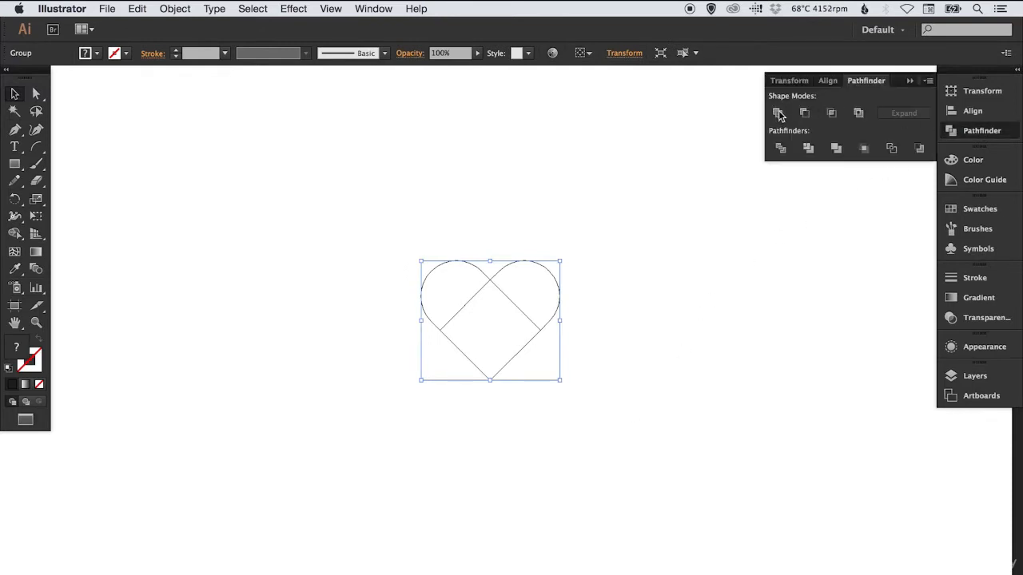
click(779, 114)
click(972, 137)
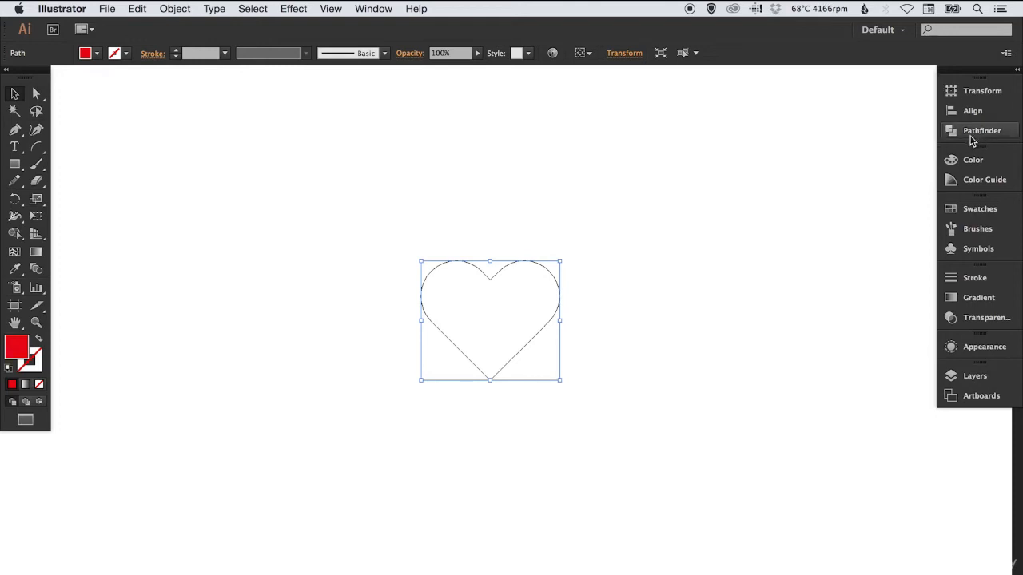
key(super+y)
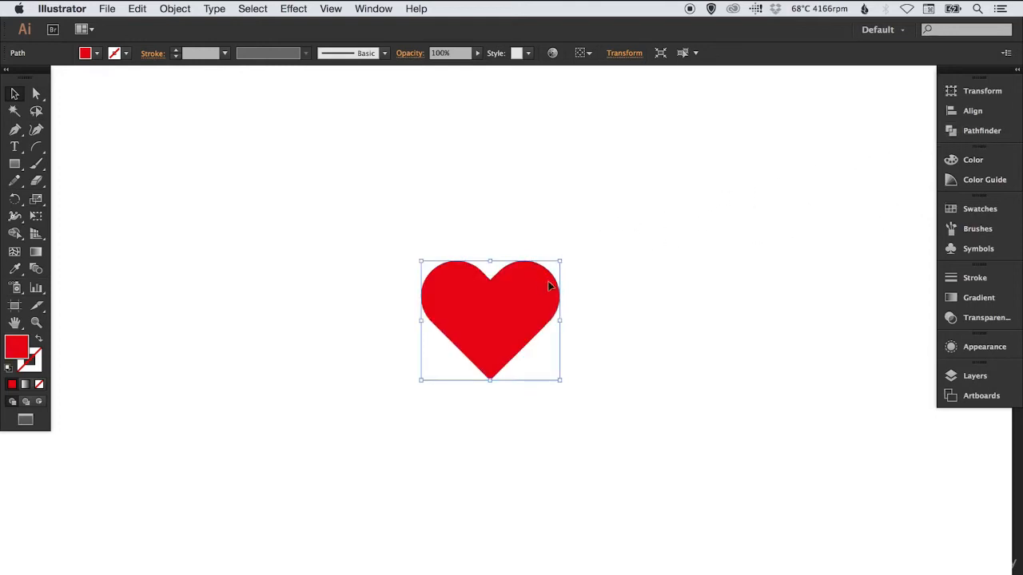
Fill the heart with the black swatch and scale it up proportionally
click(964, 210)
click(804, 239)
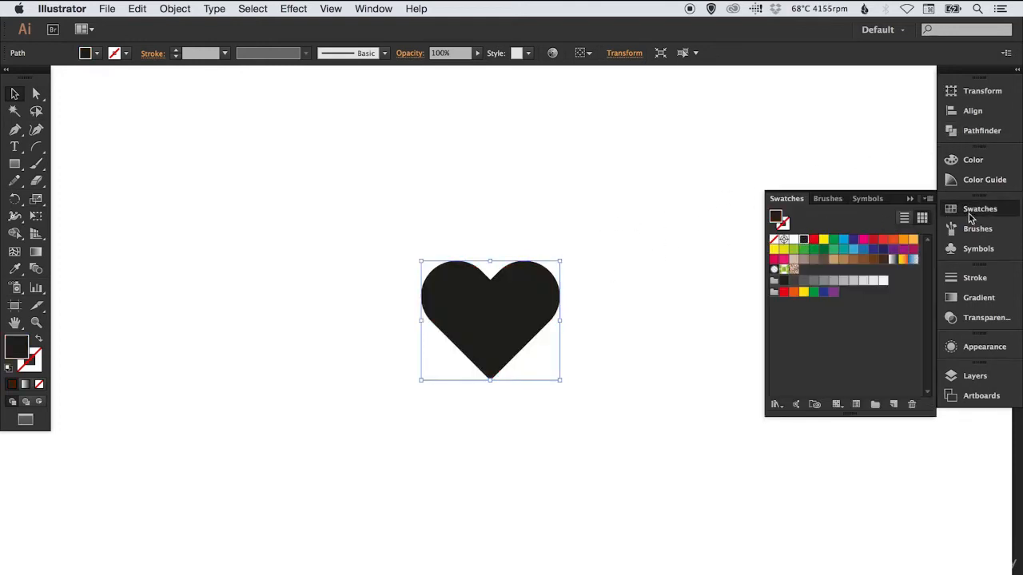
click(970, 214)
key(s)
drag(573, 233, 639, 173)
key(v)
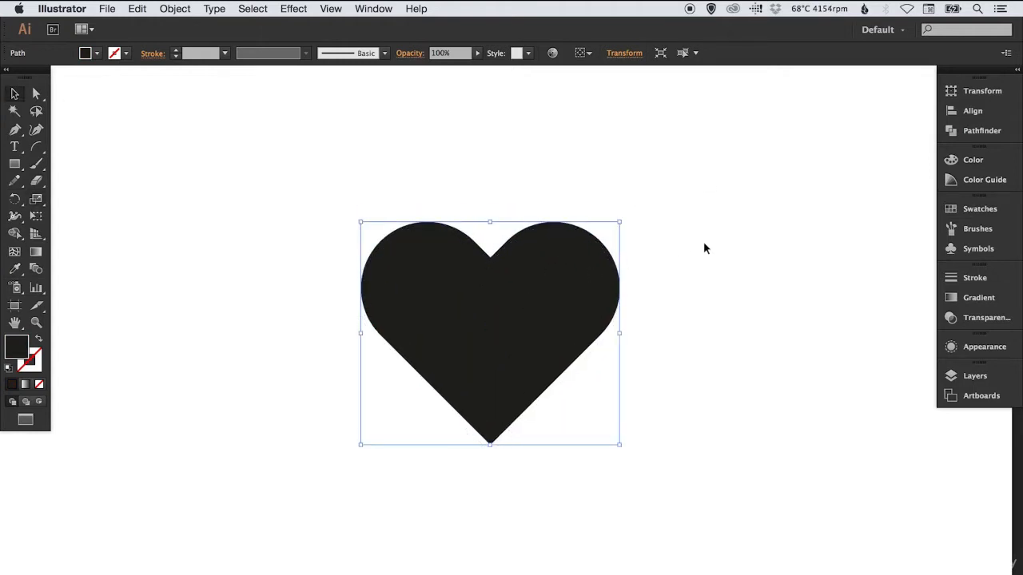
click(724, 243)
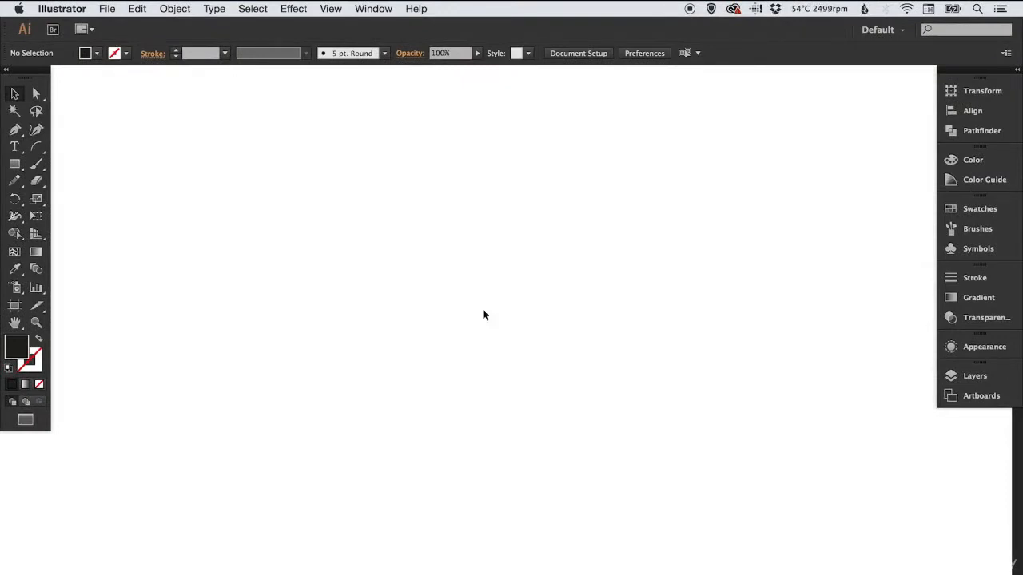
Start a path with the Pen tool by drawing the curved upper edge, and swap its black fill to the stroke
click(15, 132)
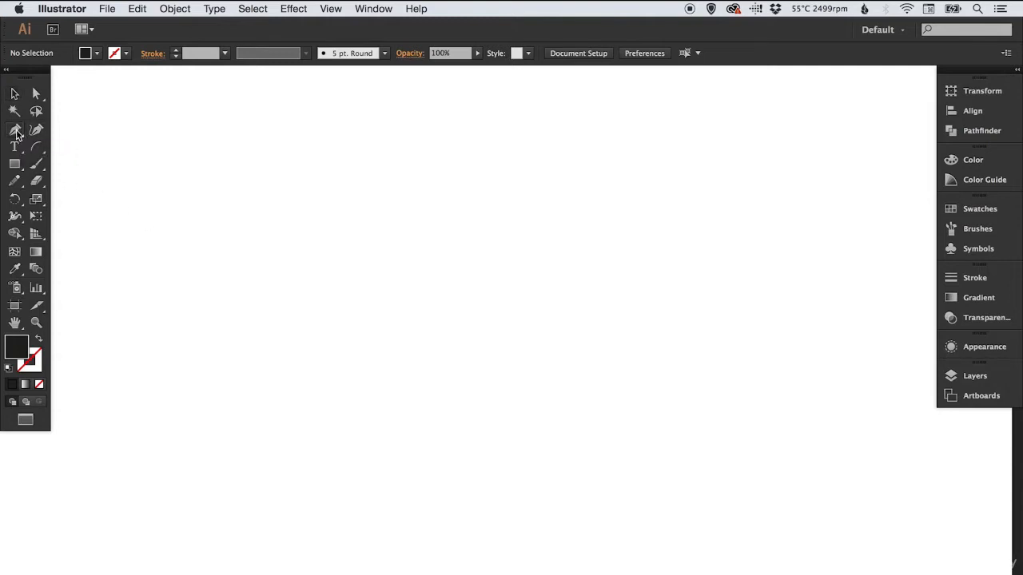
click(479, 216)
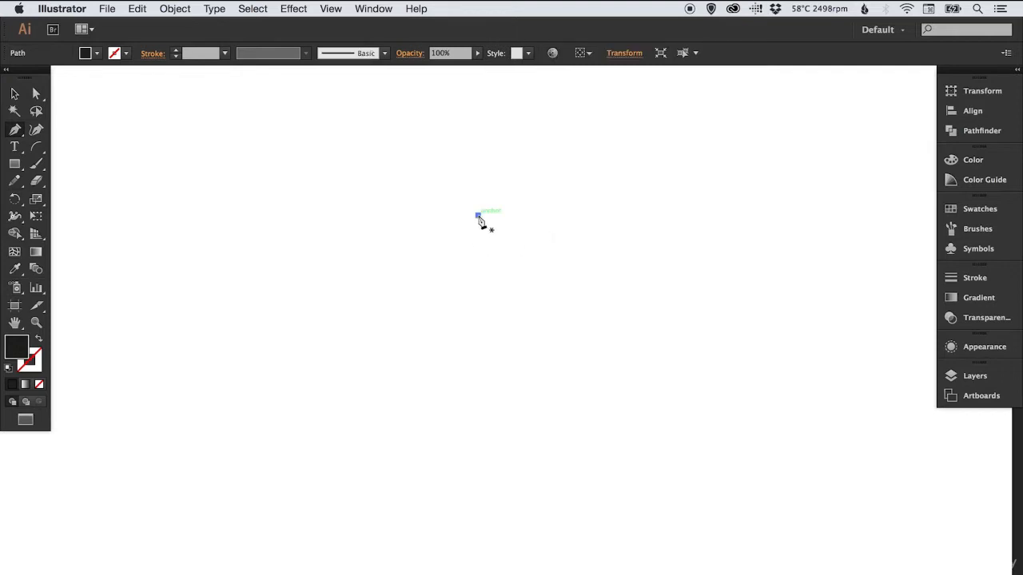
click(381, 181)
drag(381, 196, 344, 155)
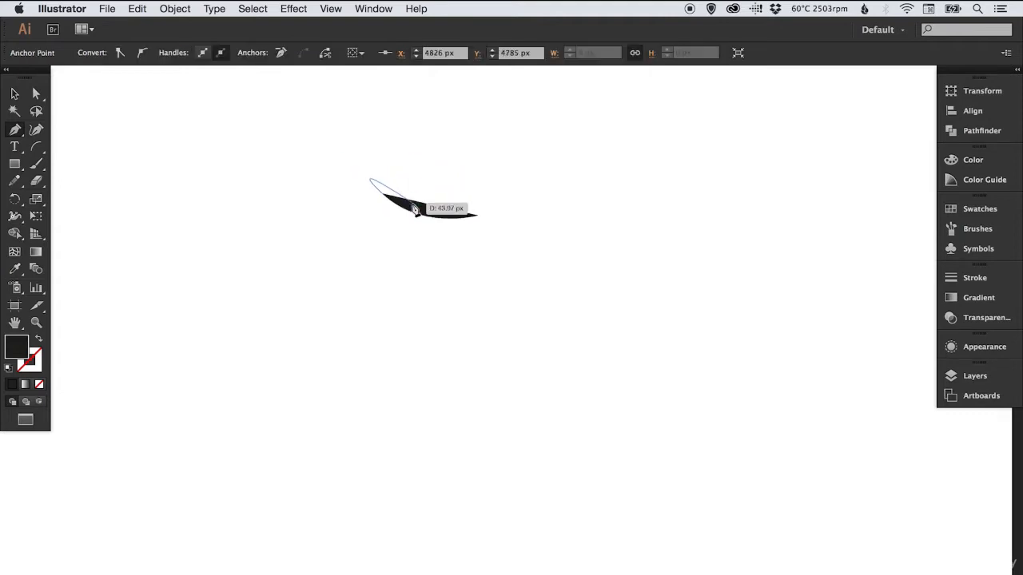
click(39, 341)
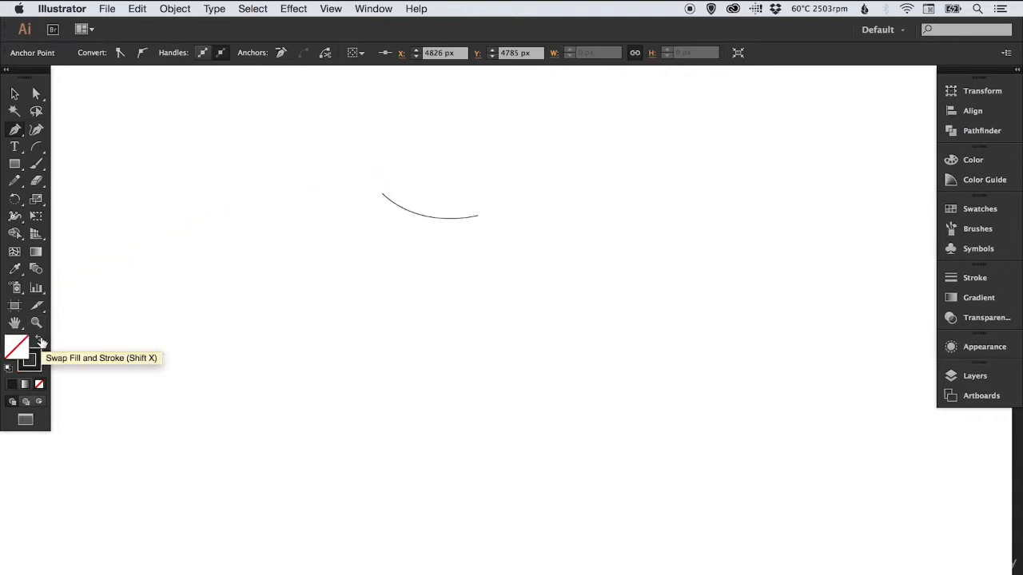
Continue the path from a corner with a straight diagonal shoulder down to the left and an inward-bending curve below it
click(381, 195)
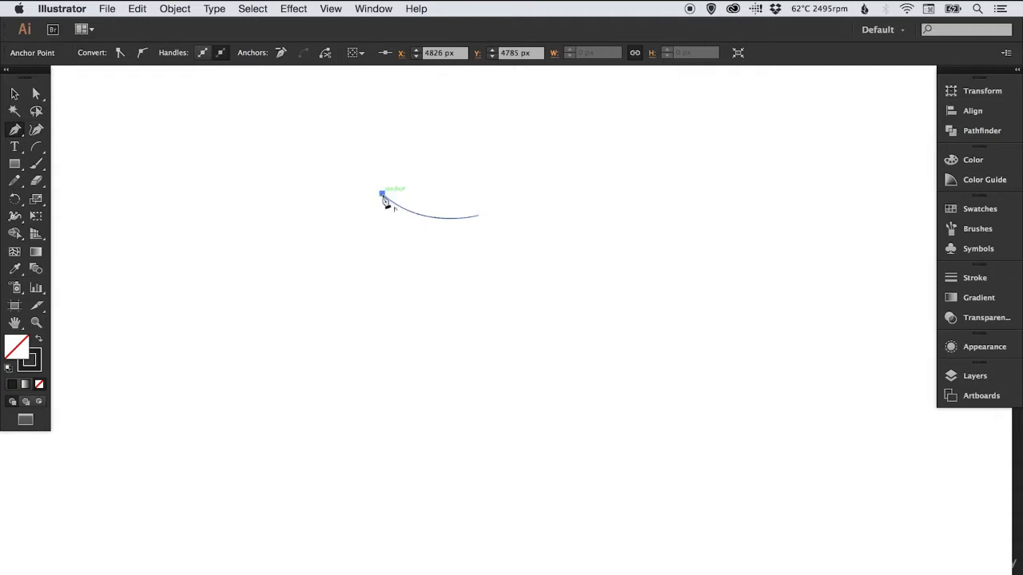
drag(381, 195, 354, 232)
click(351, 225)
drag(375, 277, 360, 304)
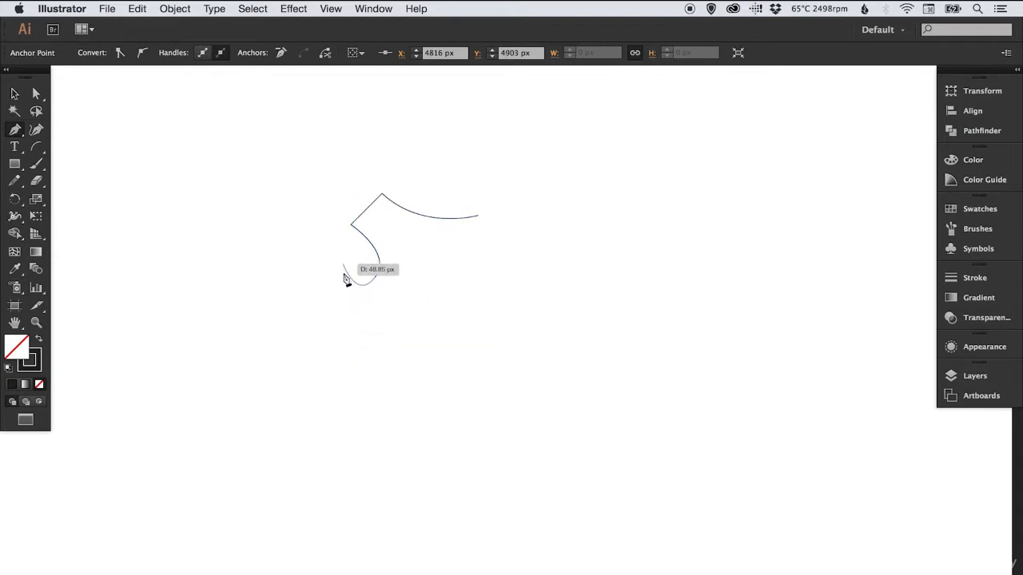
Draw the bulging lower side and the curve down to the bottom tip, ending the path open and deselected
click(336, 348)
drag(335, 348, 336, 376)
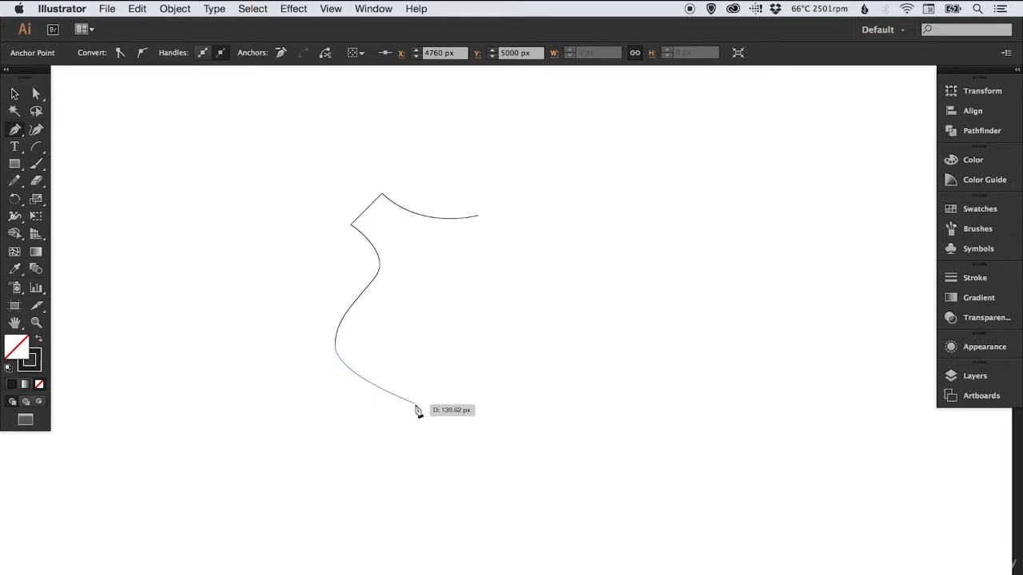
drag(407, 399, 429, 410)
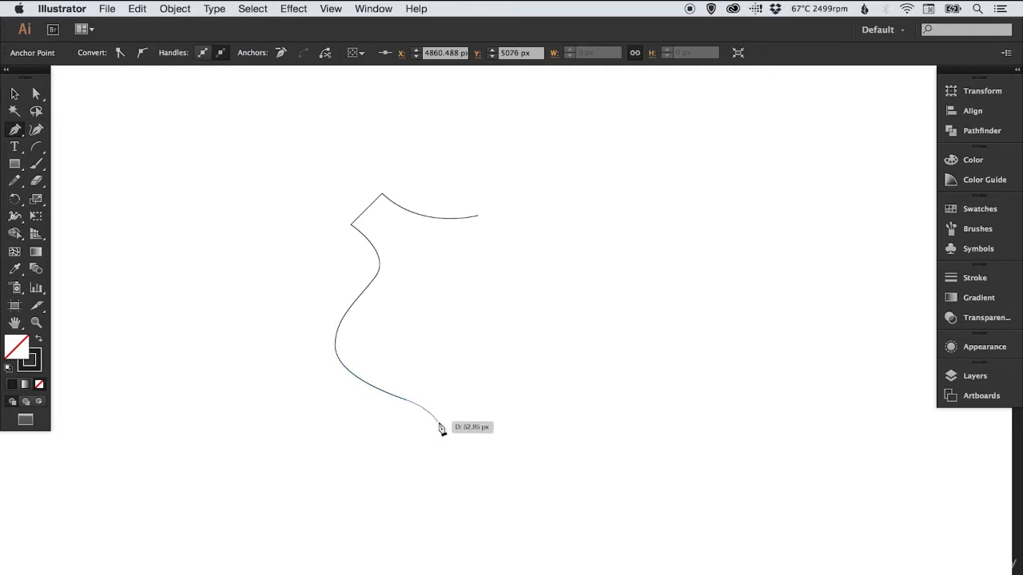
click(441, 427)
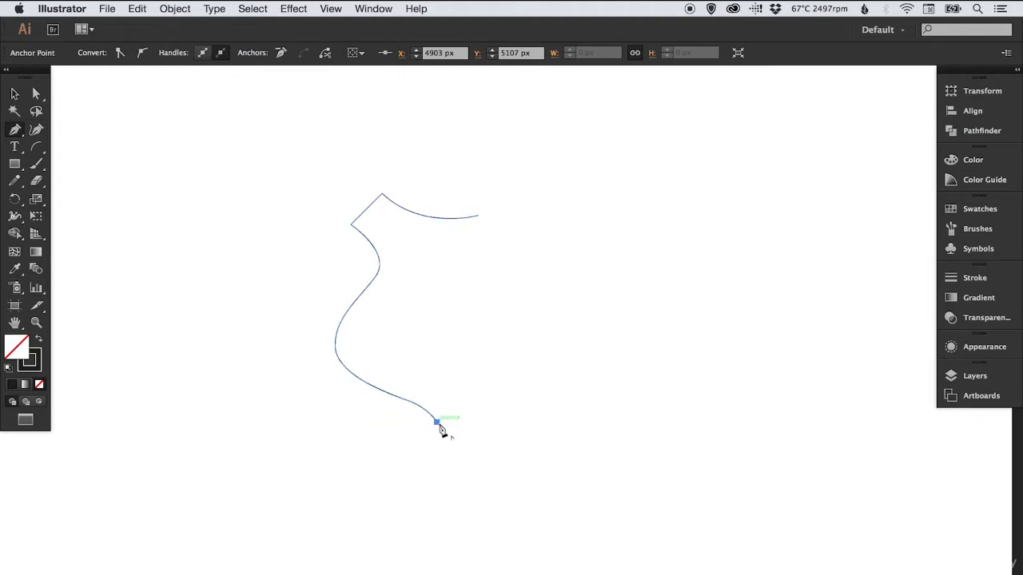
key(v)
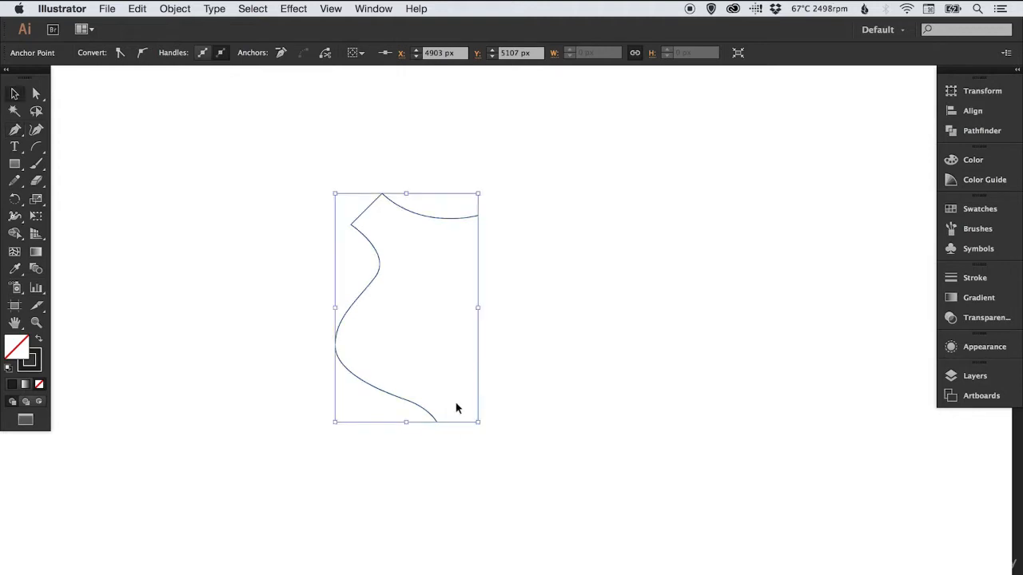
click(532, 372)
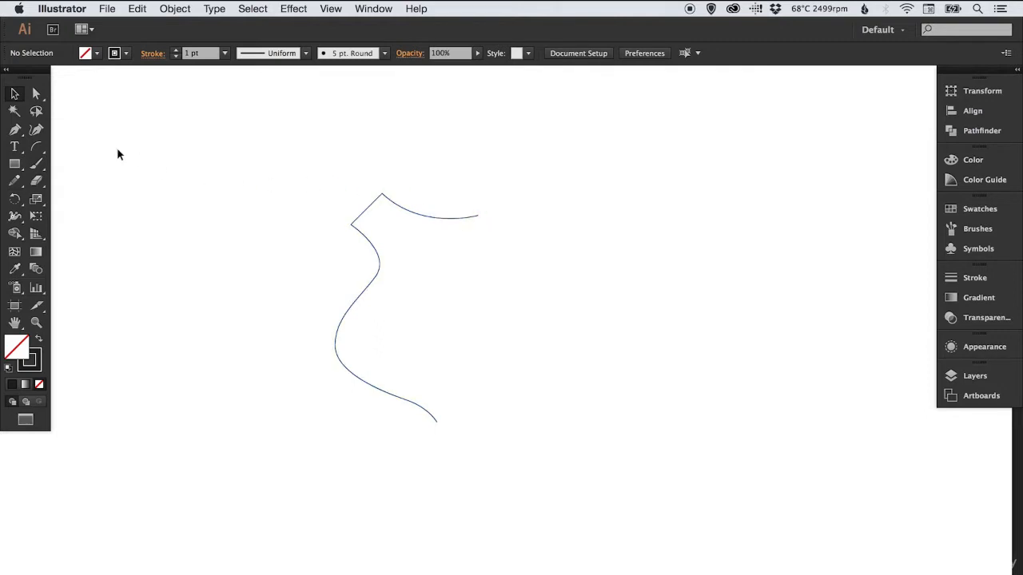
Show the rulers and place a vertical guide through the path's bottom endpoint
drag(16, 133, 48, 148)
click(330, 9)
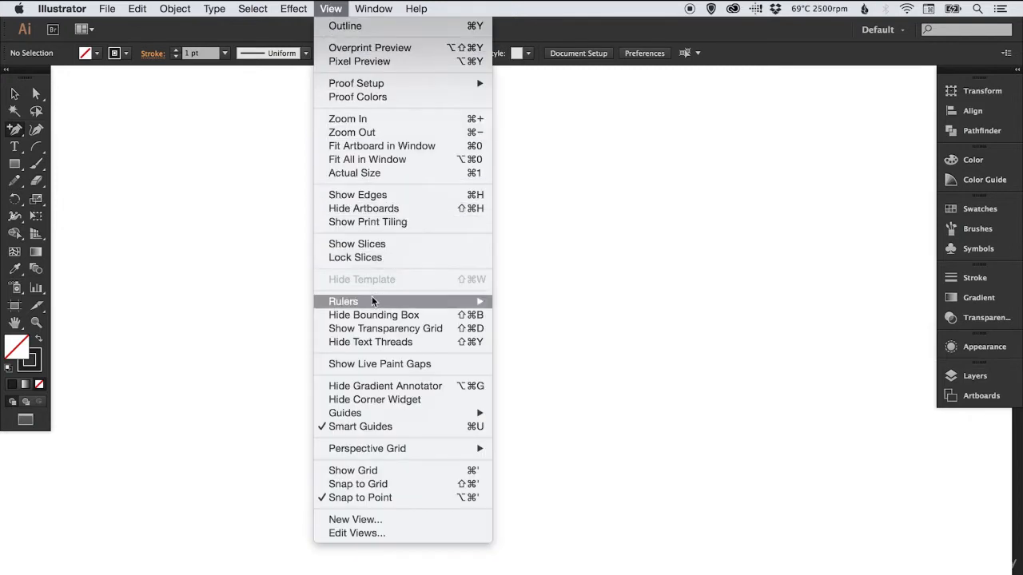
mouse_move(371, 302)
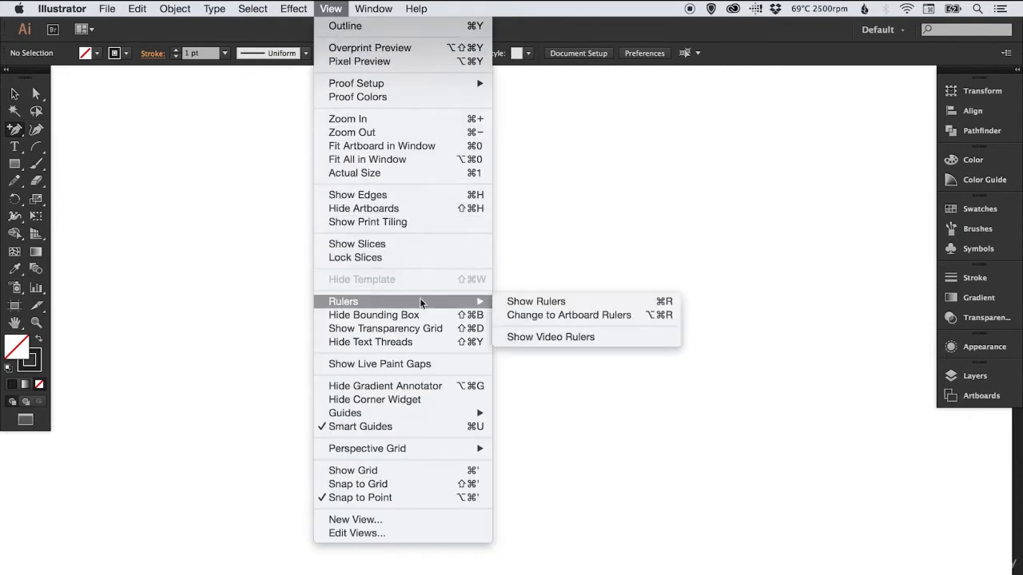
click(548, 304)
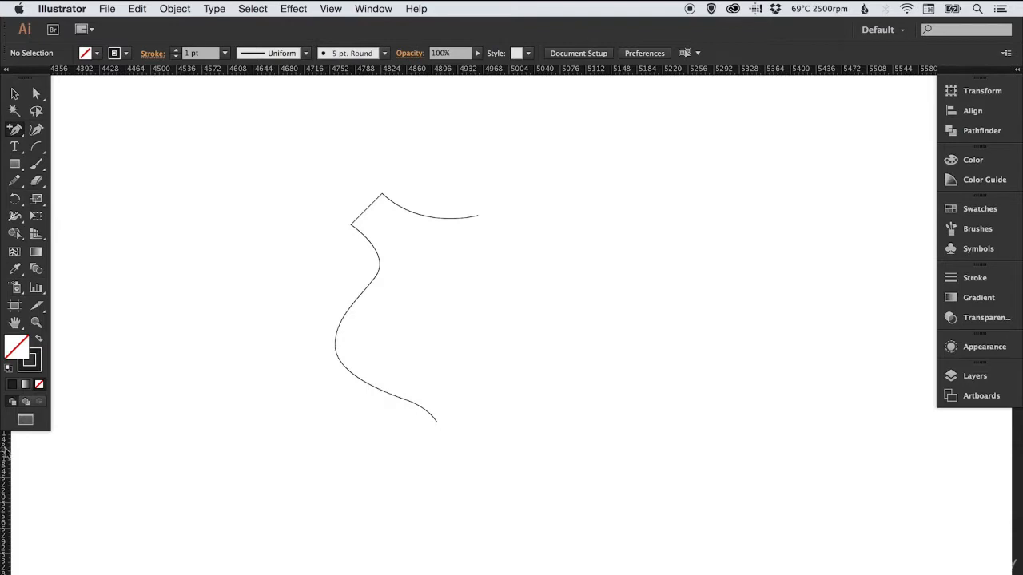
drag(6, 451, 437, 327)
key(super+space)
drag(431, 406, 461, 434)
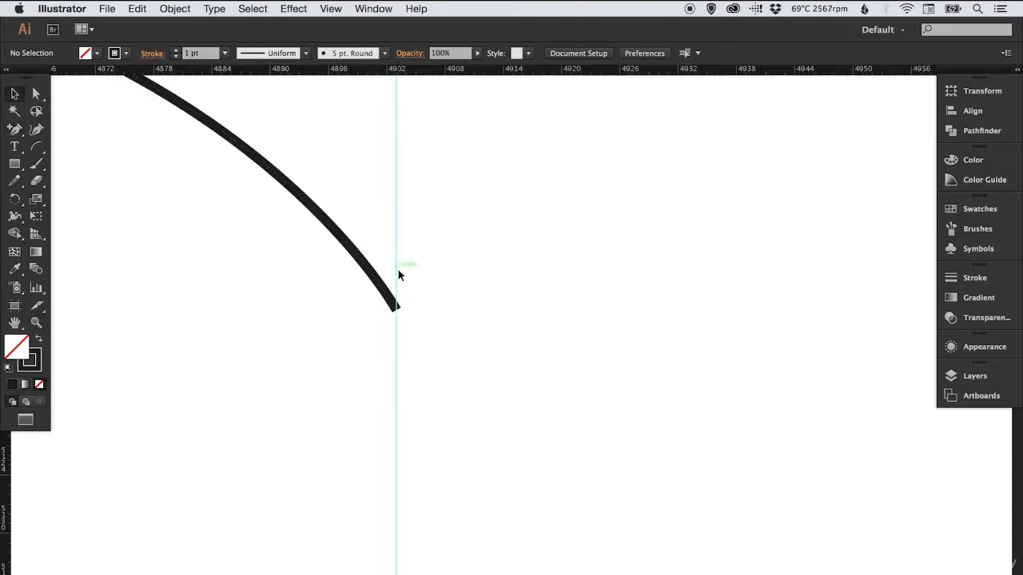
Add an anchor point on the upper curve where it crosses the vertical guide
key(super+minus)
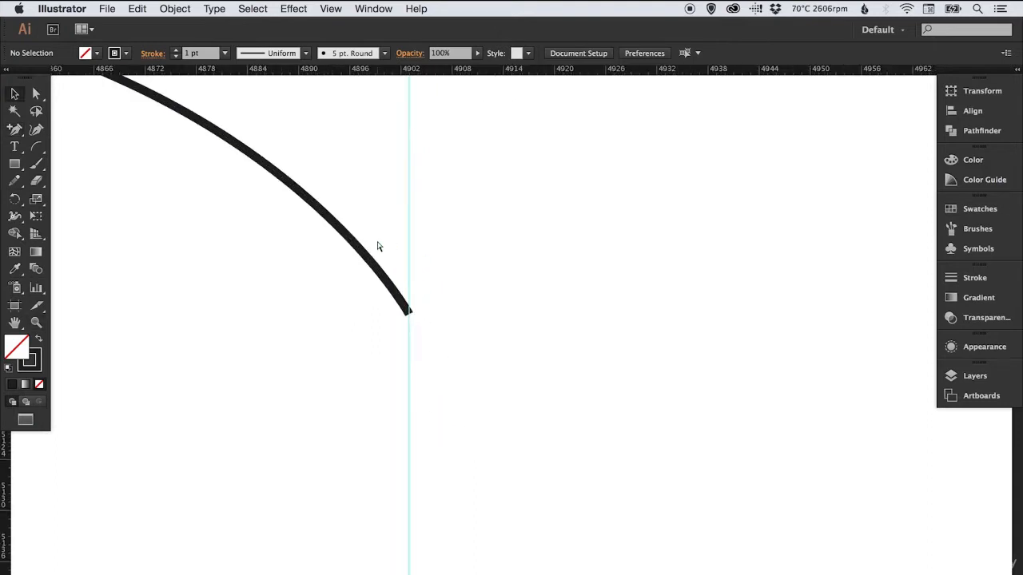
key(space)
drag(541, 249, 554, 474)
drag(497, 238, 501, 441)
drag(491, 211, 499, 484)
drag(480, 246, 449, 368)
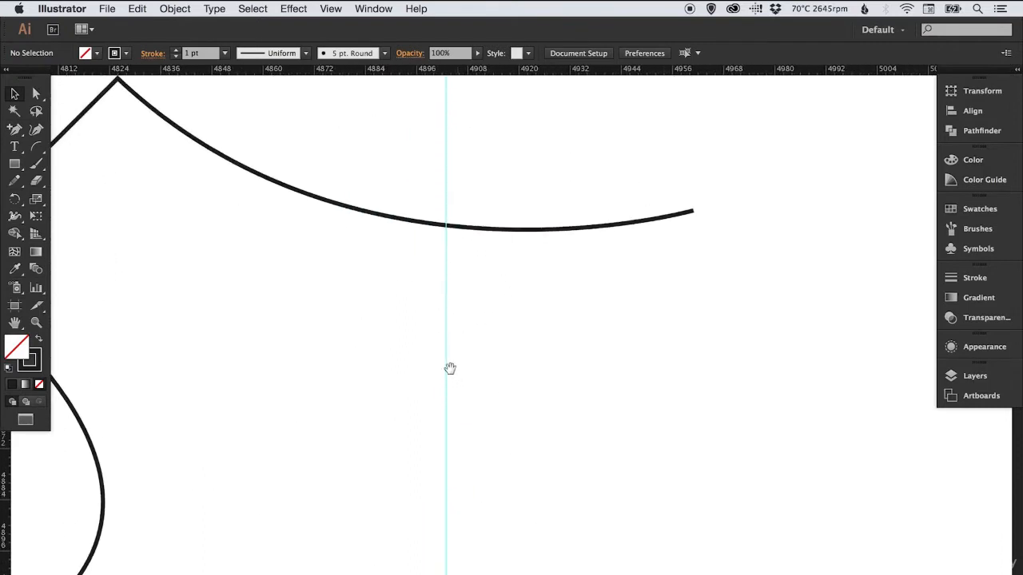
click(493, 230)
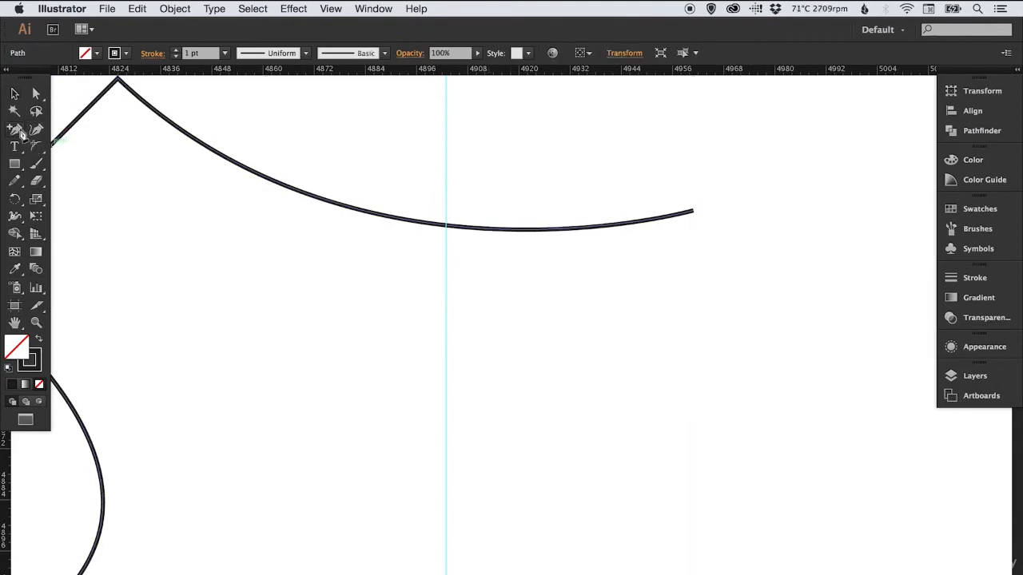
drag(15, 129, 76, 151)
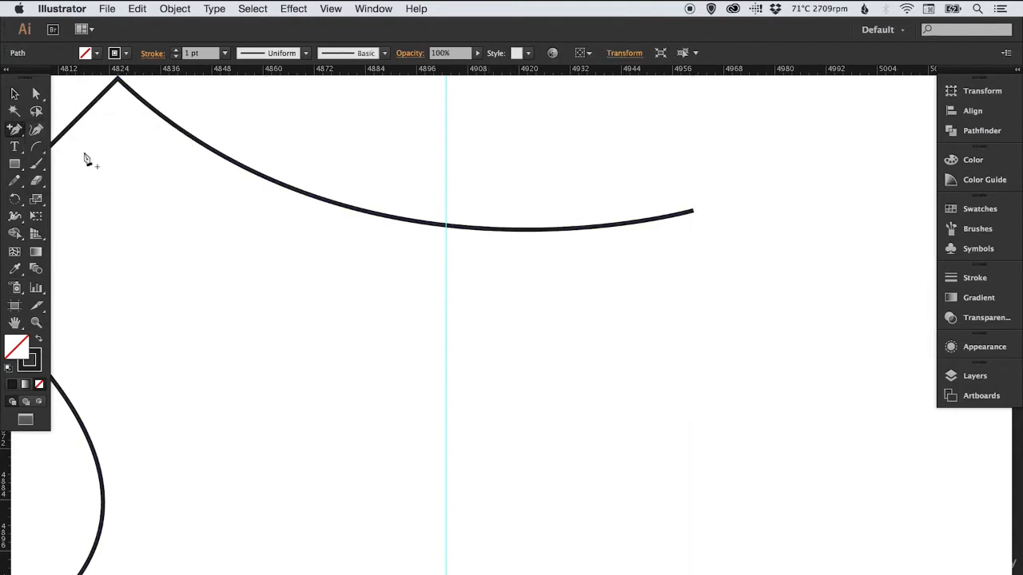
click(448, 228)
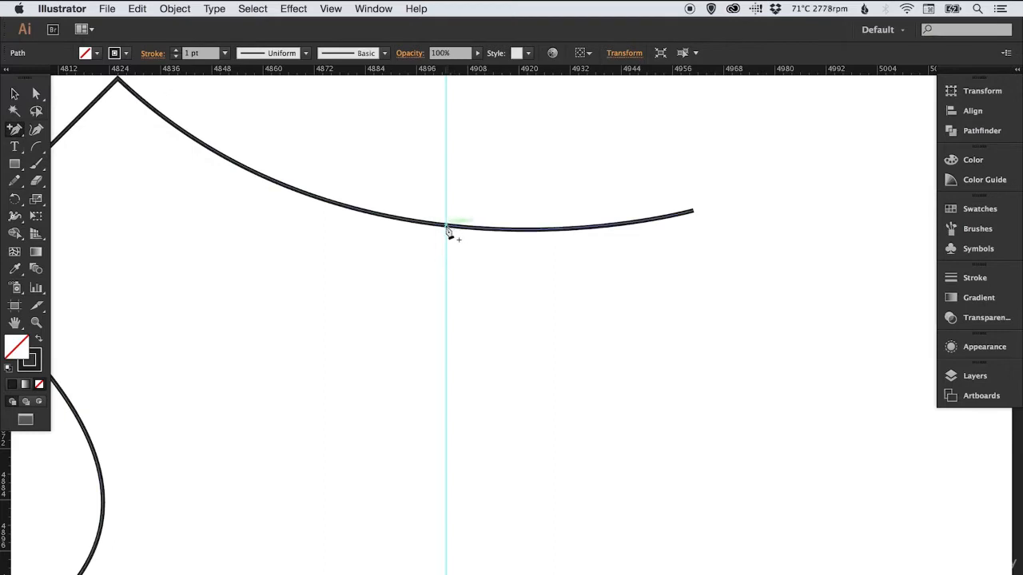
click(447, 228)
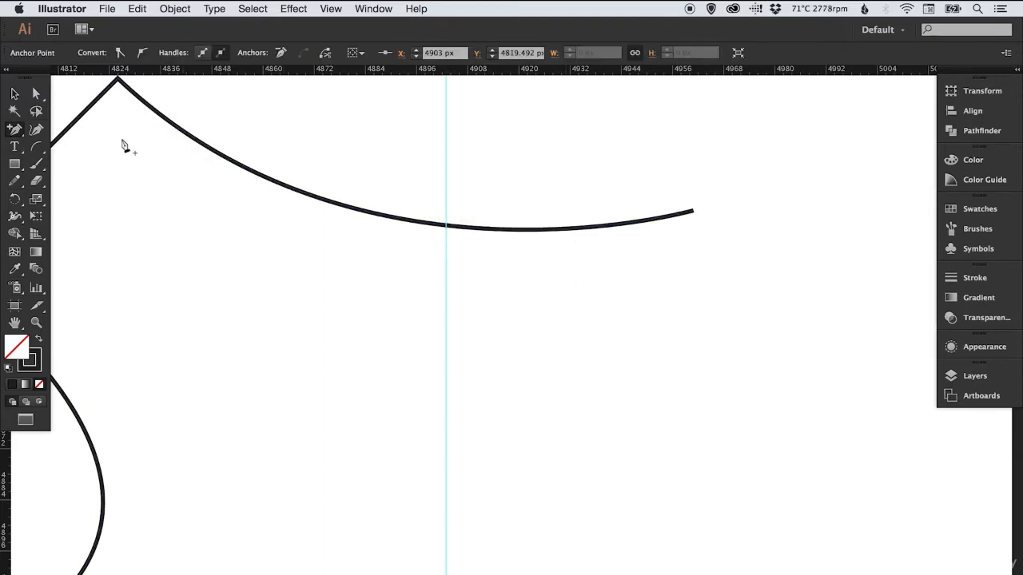
Delete the upper curve's end anchor beyond the guide with the Direct Selection tool, so the edge stops at the guide
drag(15, 131, 58, 131)
key(v)
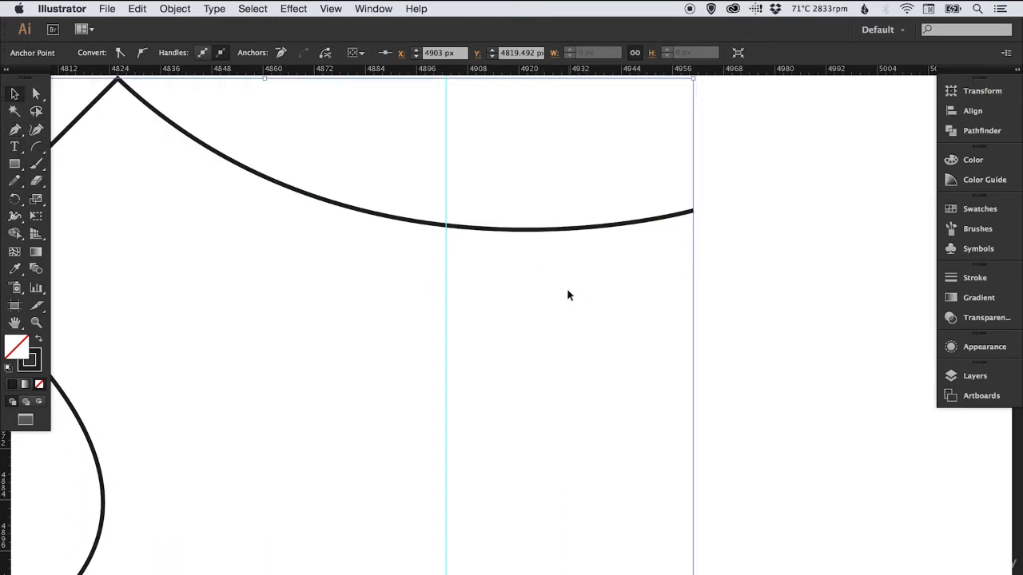
click(693, 257)
key(a)
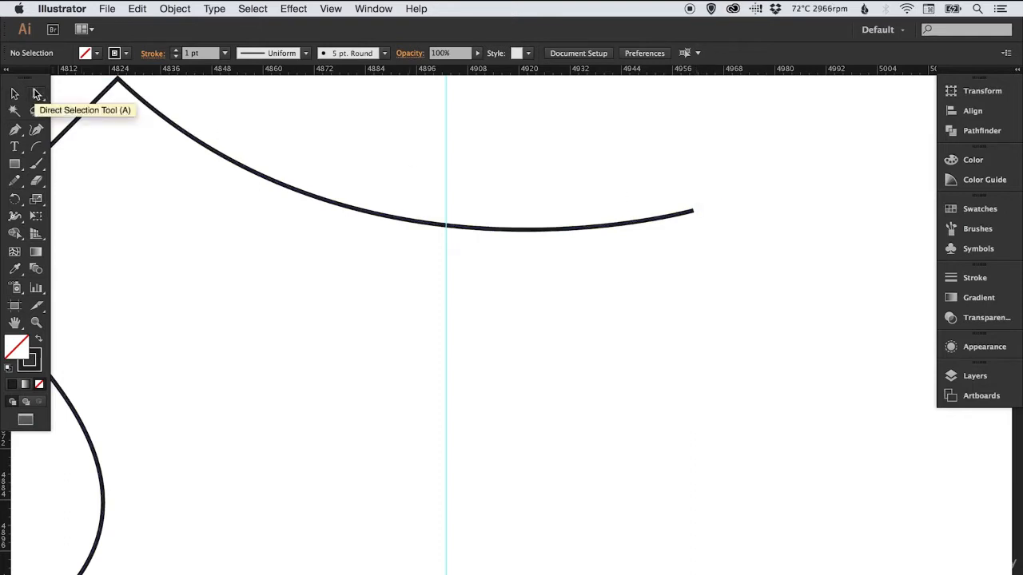
click(693, 212)
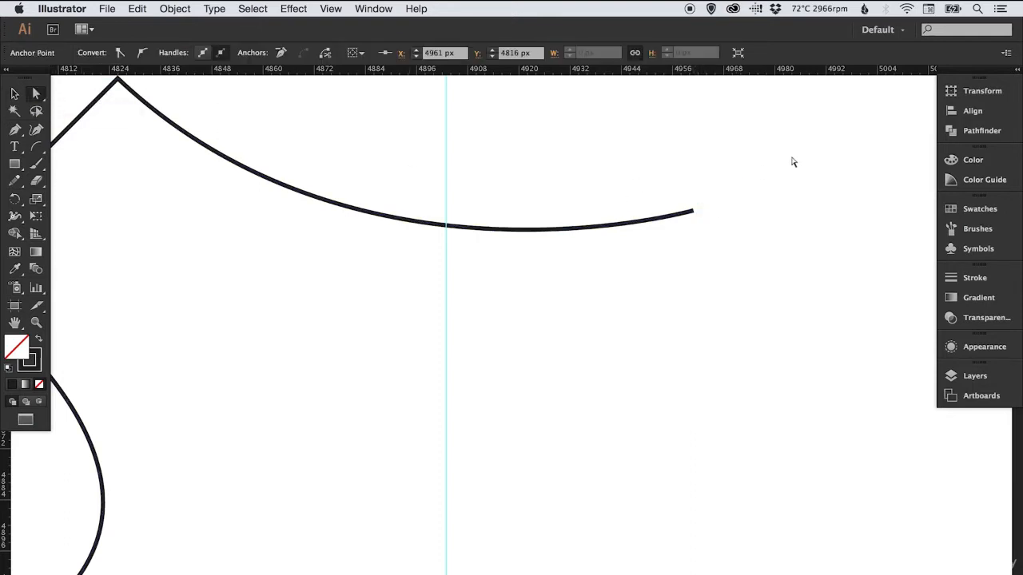
key(Delete)
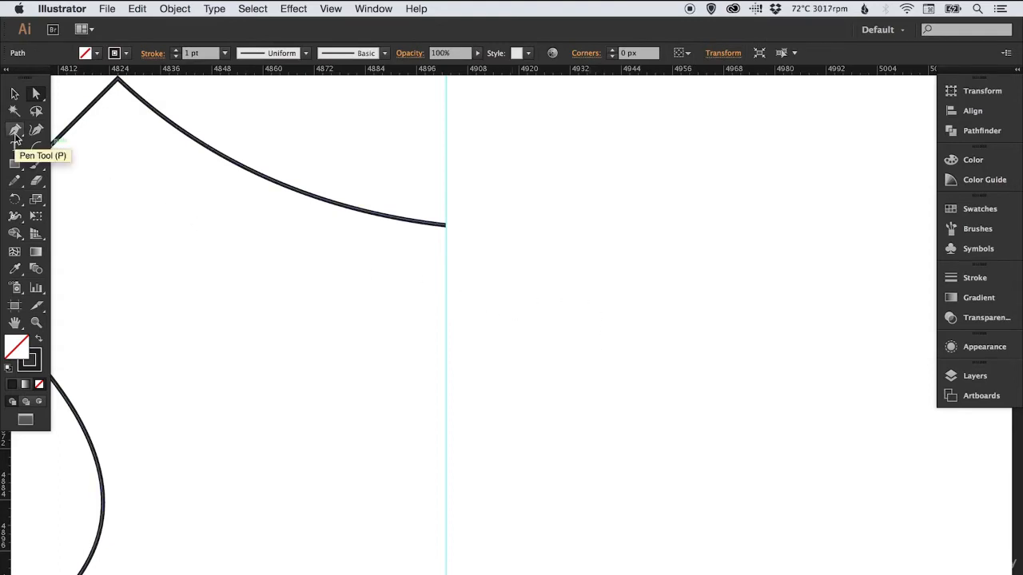
Hide the rulers and the vertical guide
click(331, 8)
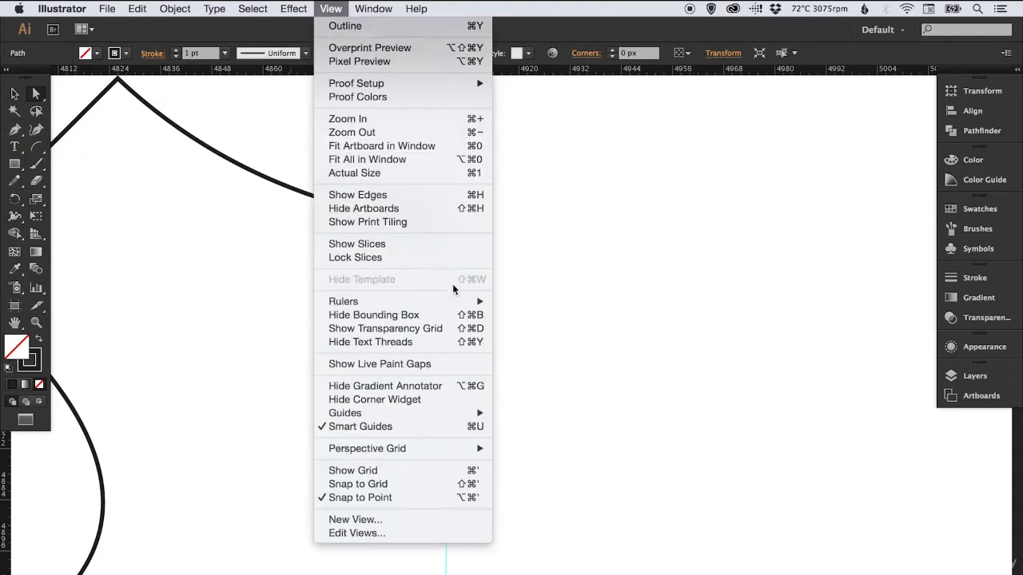
mouse_move(451, 308)
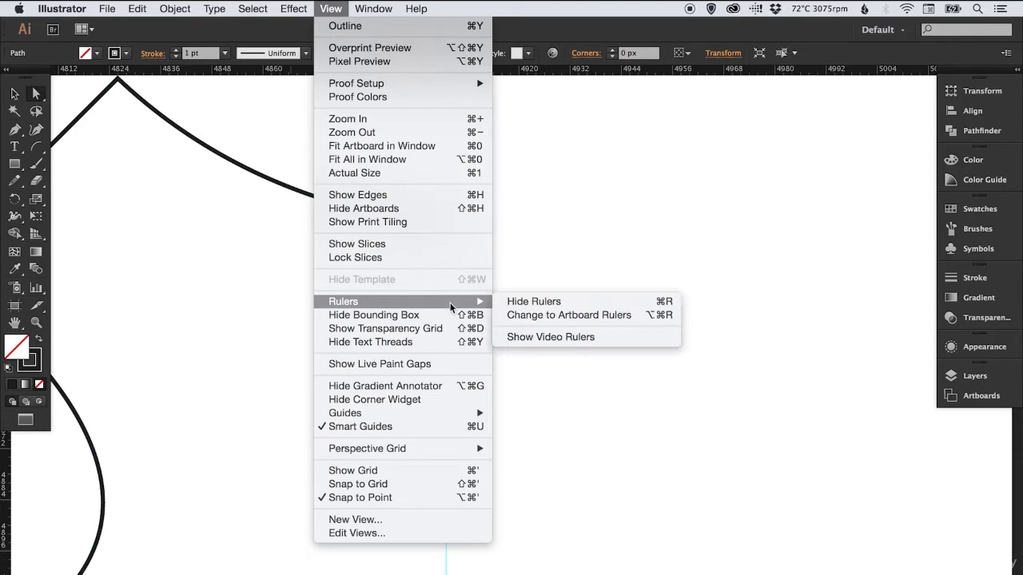
click(551, 301)
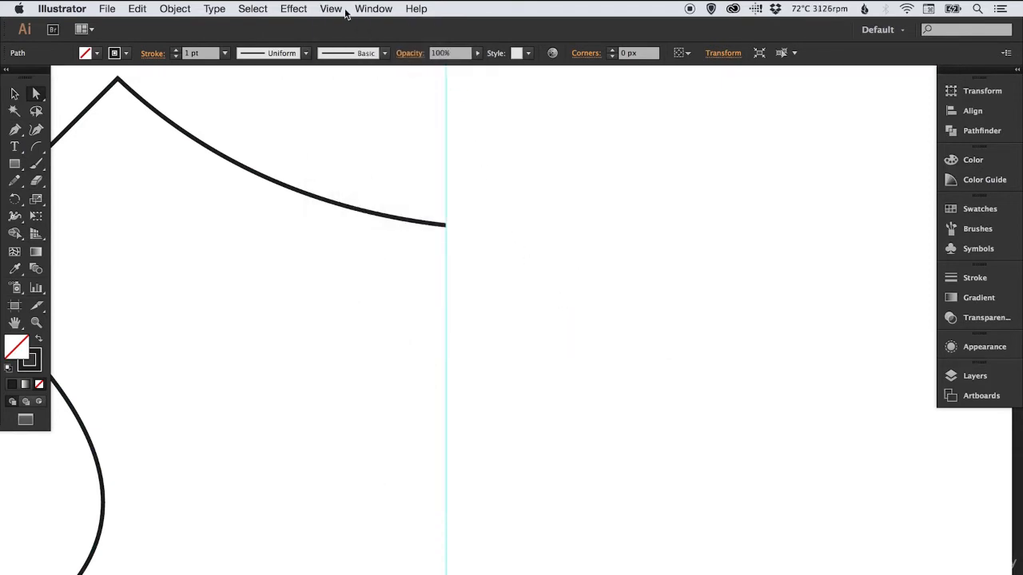
click(331, 9)
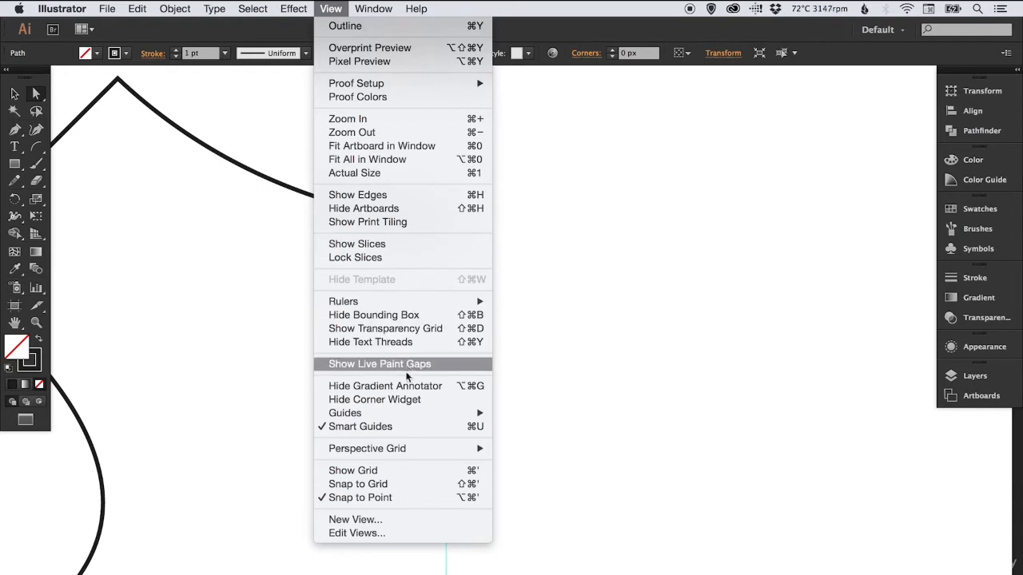
mouse_move(399, 412)
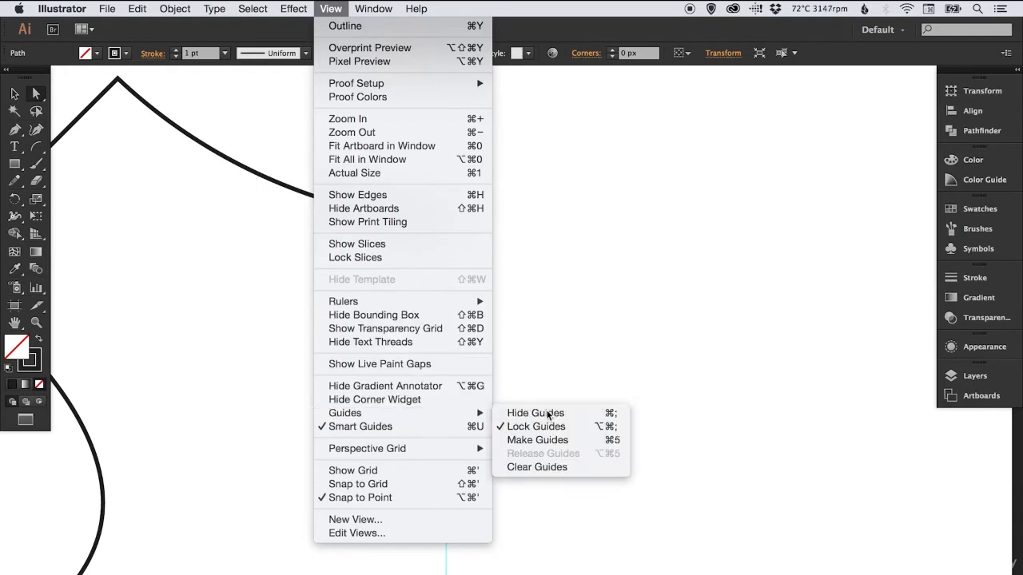
click(549, 414)
Close the half-shield path with the Pen tool, running a straight vertical edge from the upper curve's end to the bottom tip, and deselect it
click(16, 131)
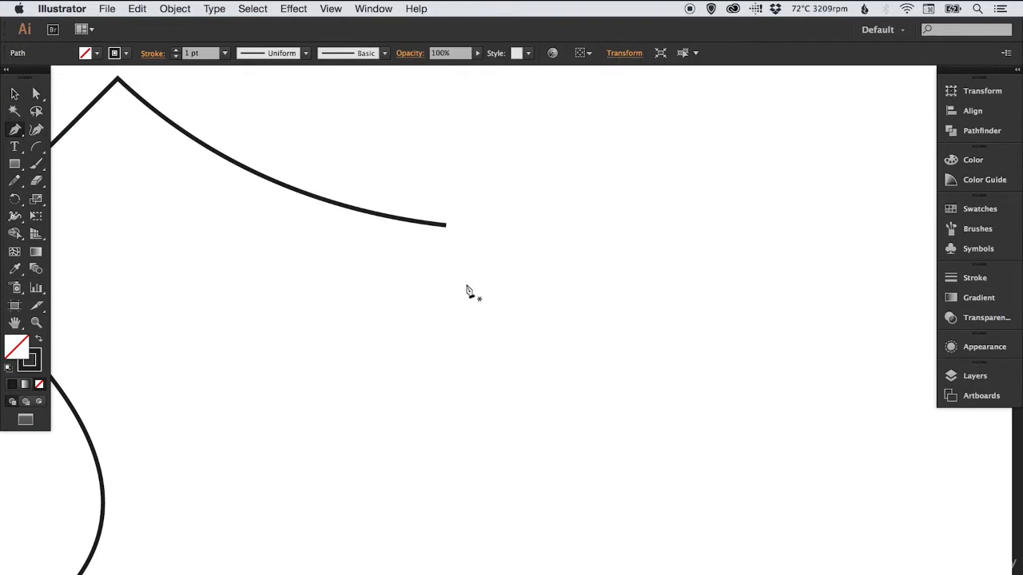
click(449, 227)
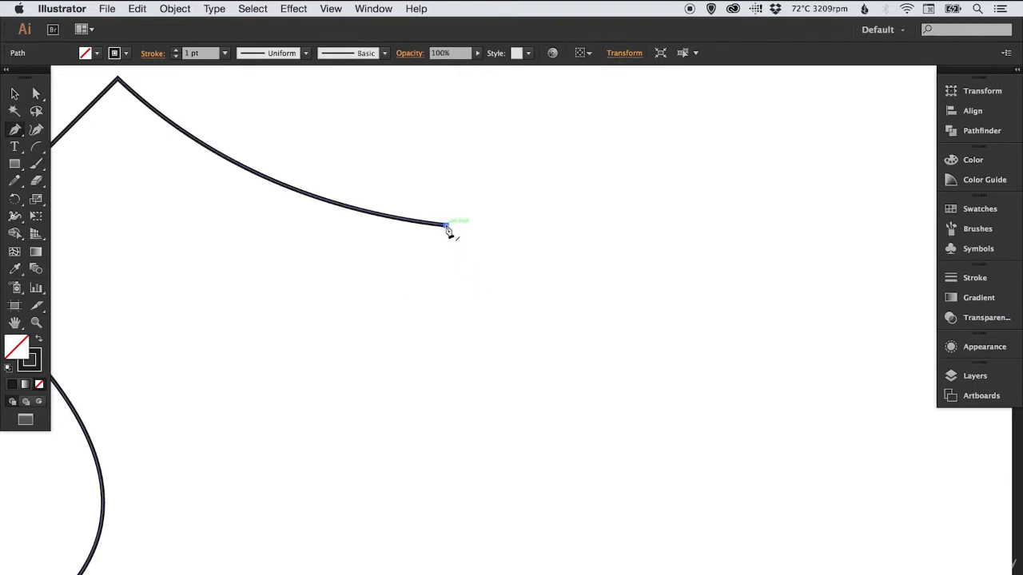
click(448, 228)
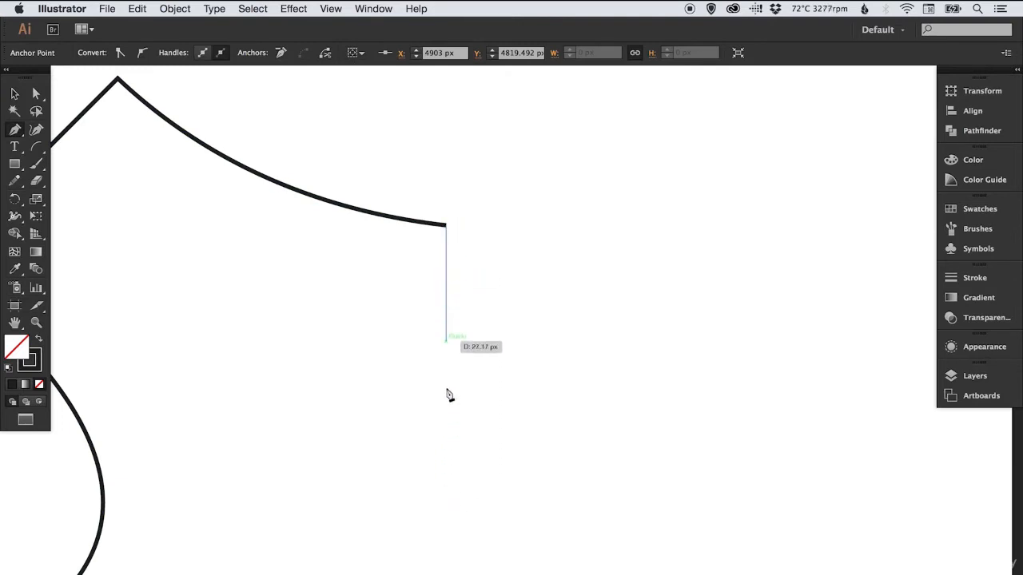
key(space)
drag(443, 496, 429, 267)
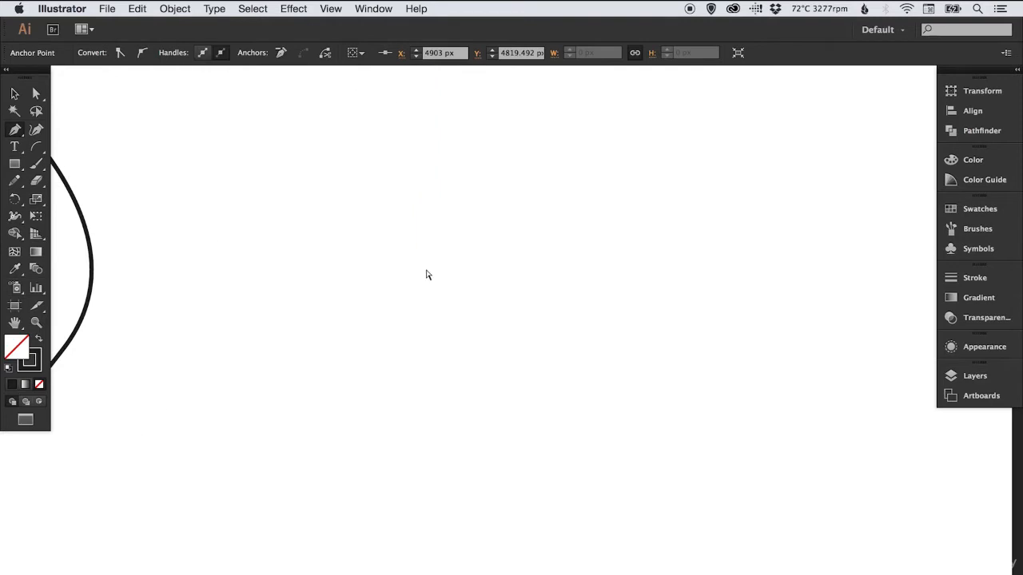
key(super+minus)
key(super+minus)
key(space)
drag(523, 401, 498, 289)
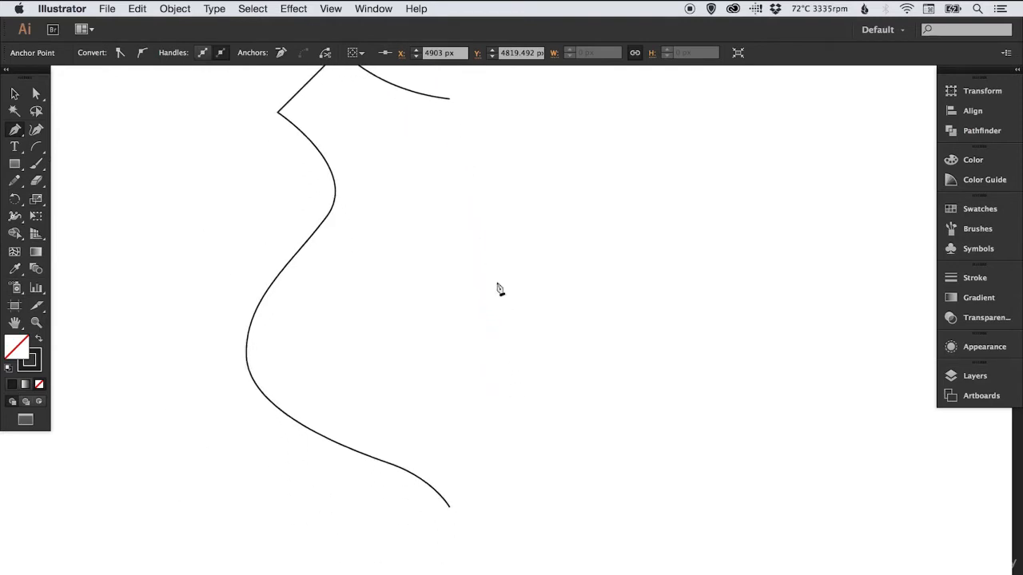
click(450, 508)
key(v)
click(542, 272)
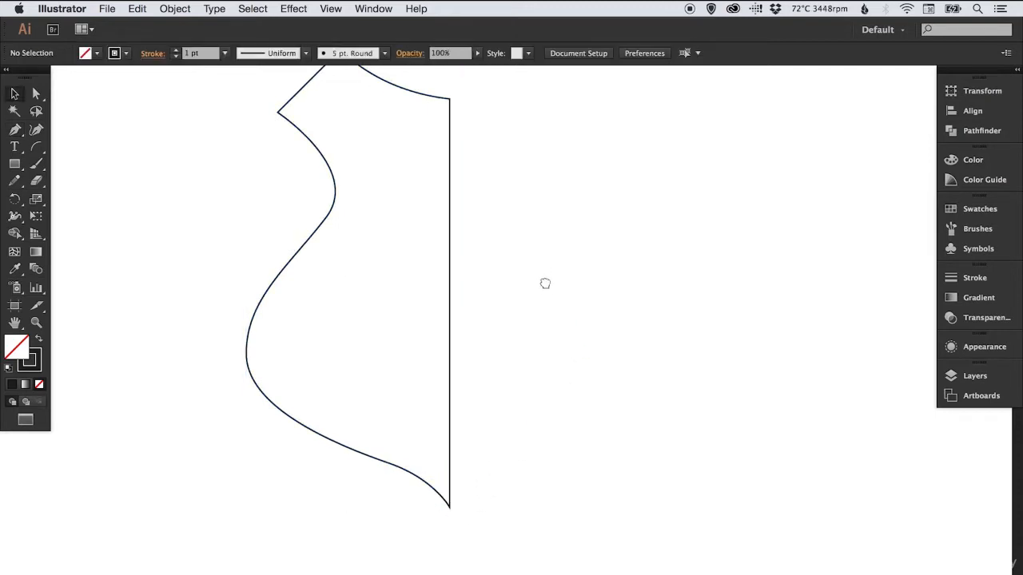
Swap the half-shield's fill and stroke to give it a solid black fill with no stroke, ending deselected
drag(545, 283, 550, 322)
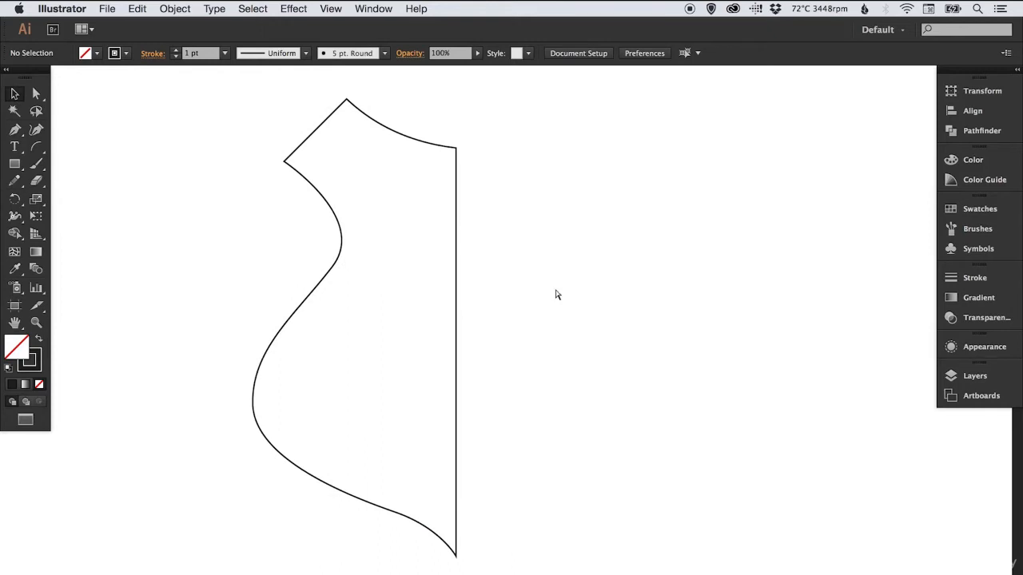
key(super+minus)
drag(561, 305, 580, 313)
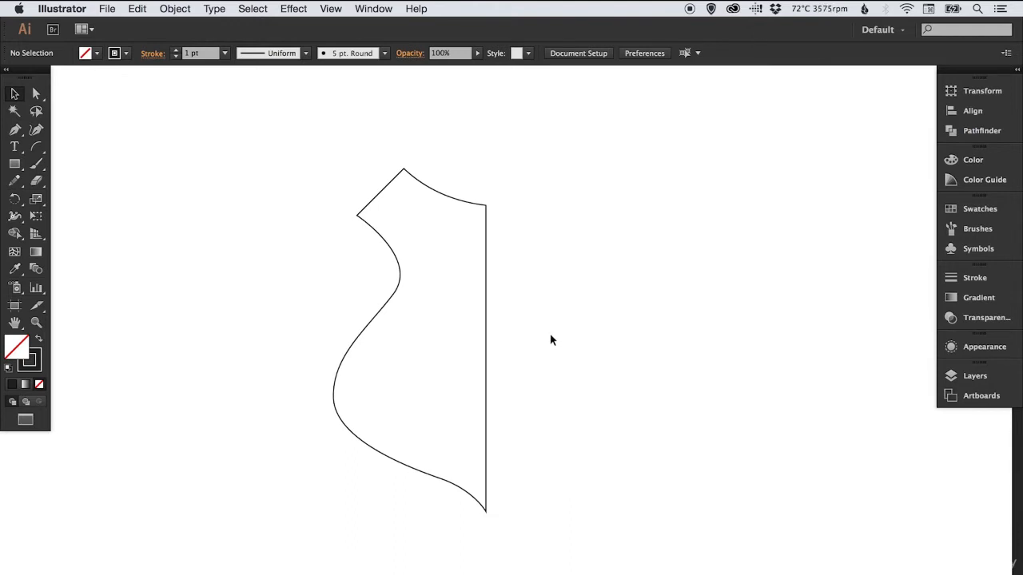
drag(328, 158, 553, 561)
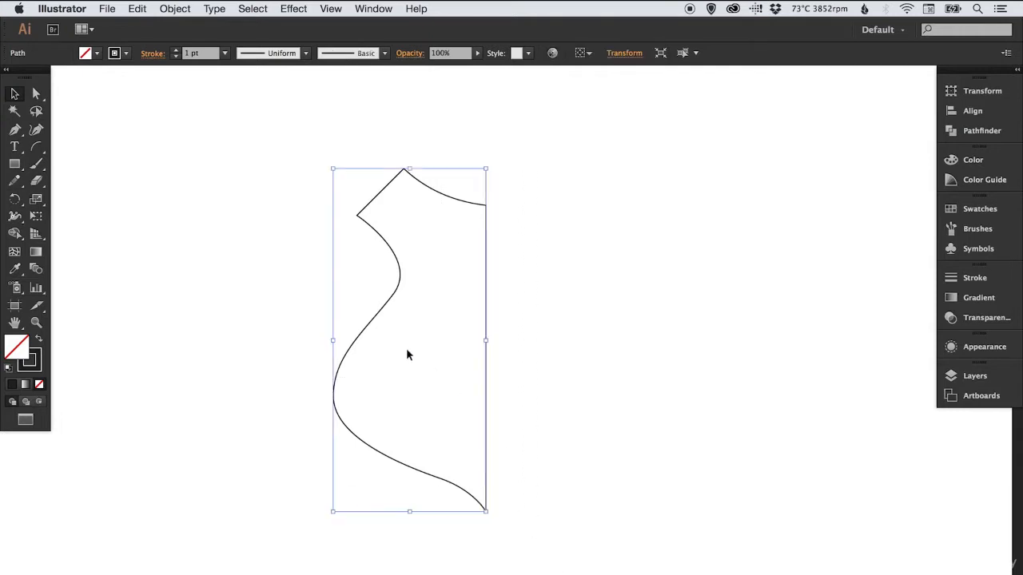
click(39, 338)
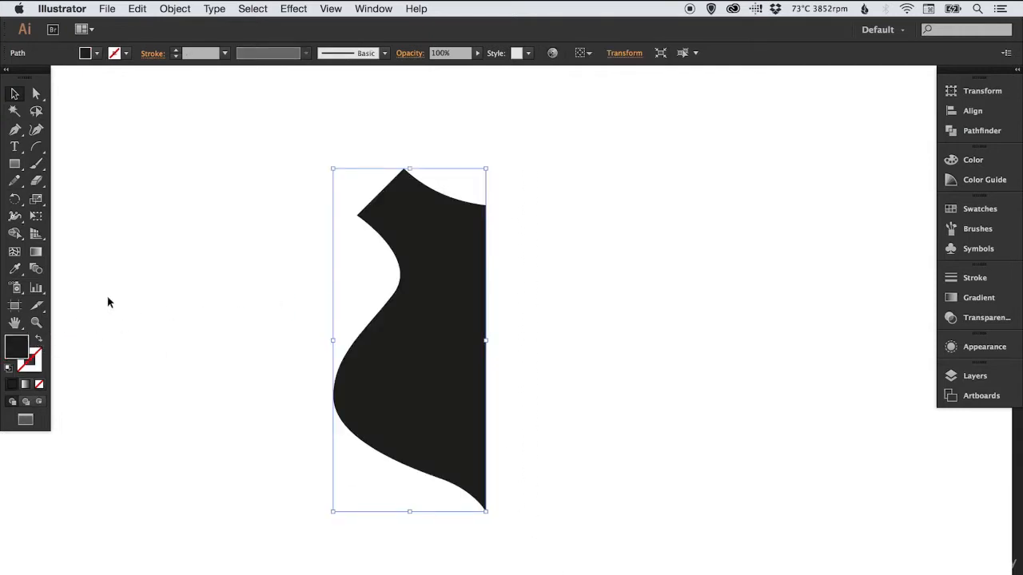
click(211, 230)
Copy the black half-shield and paste the duplicate in place
click(403, 203)
click(137, 8)
click(137, 8)
click(137, 9)
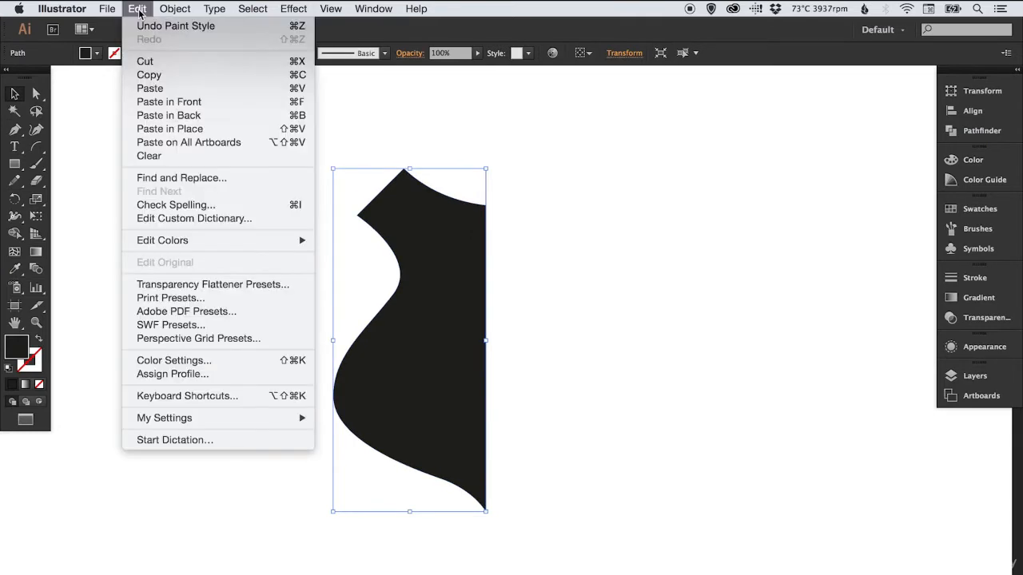
click(194, 129)
Reflect the duplicate half-shield across the vertical axis
click(176, 9)
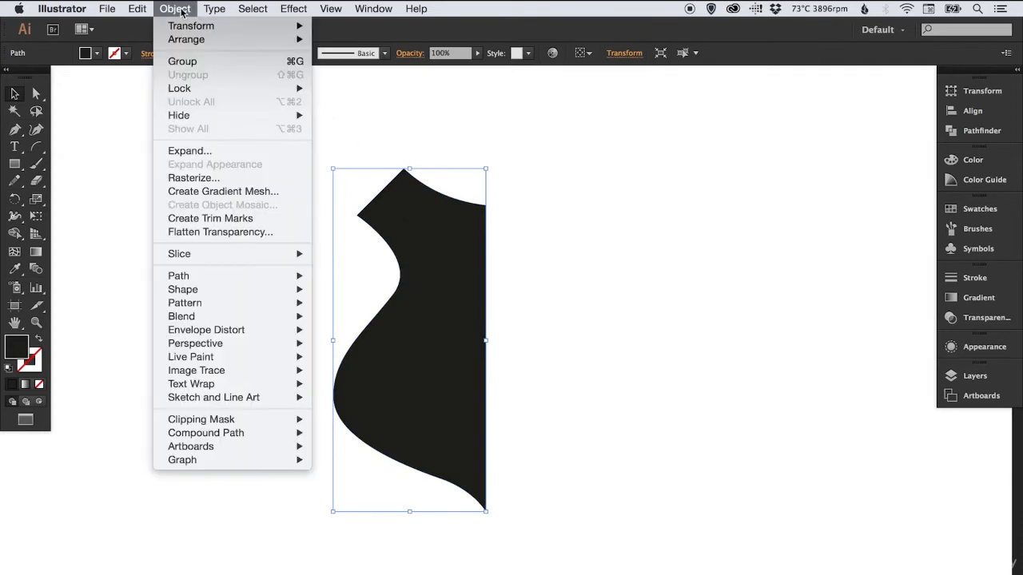
mouse_move(206, 27)
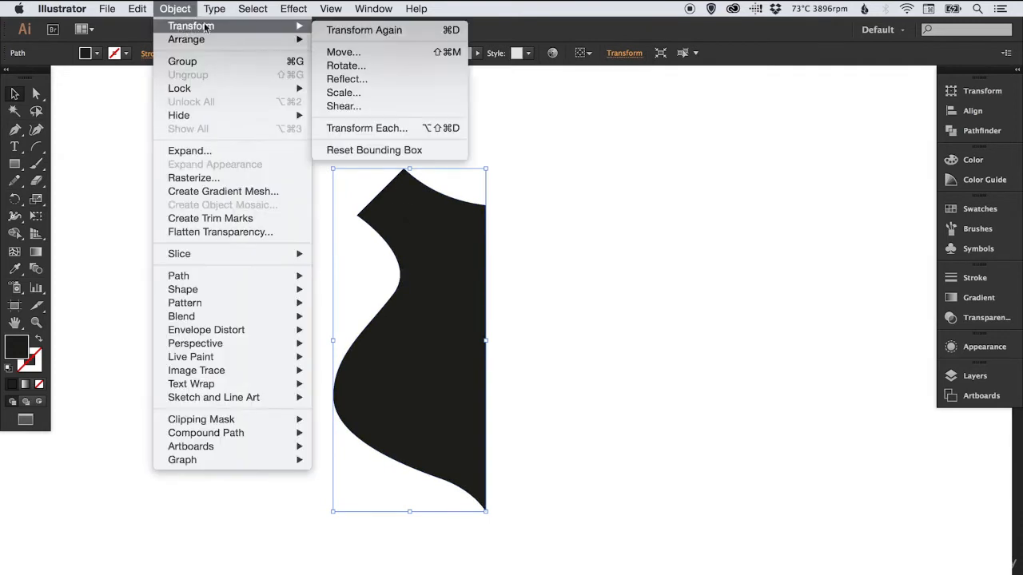
click(347, 80)
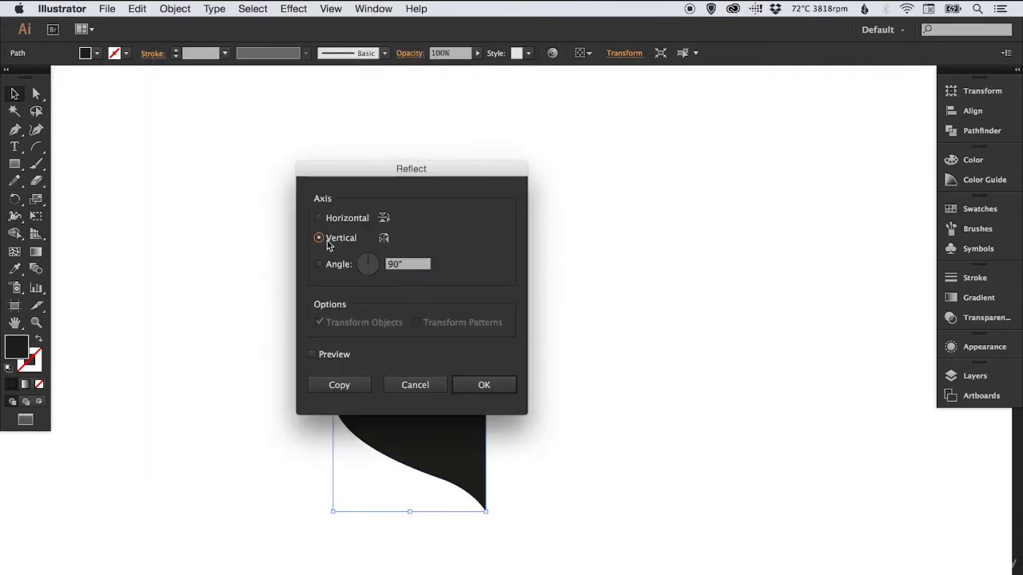
click(468, 377)
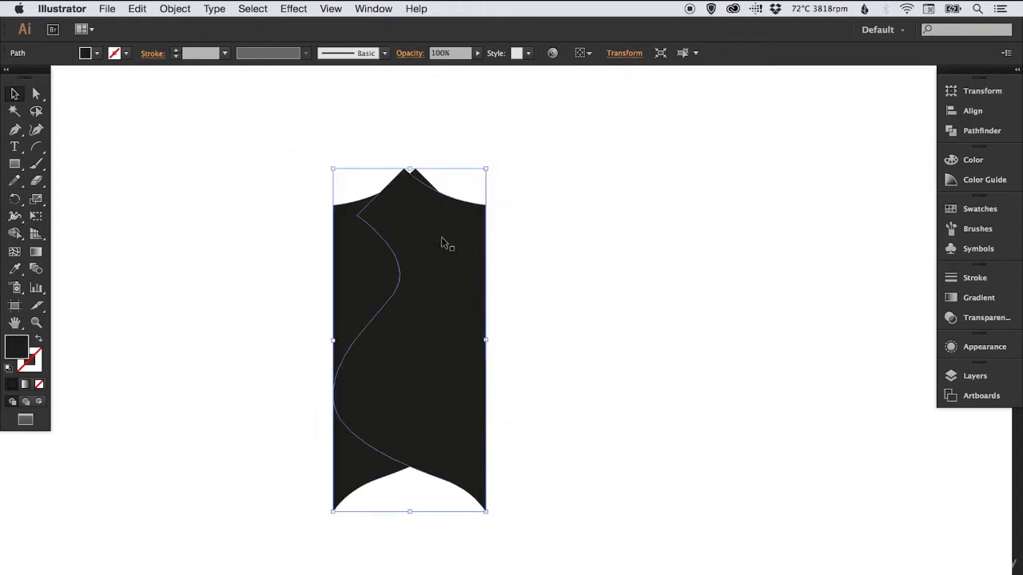
Move the mirrored half to the right of the original so their straight edges meet as a full shield, and deselect
drag(345, 262, 564, 256)
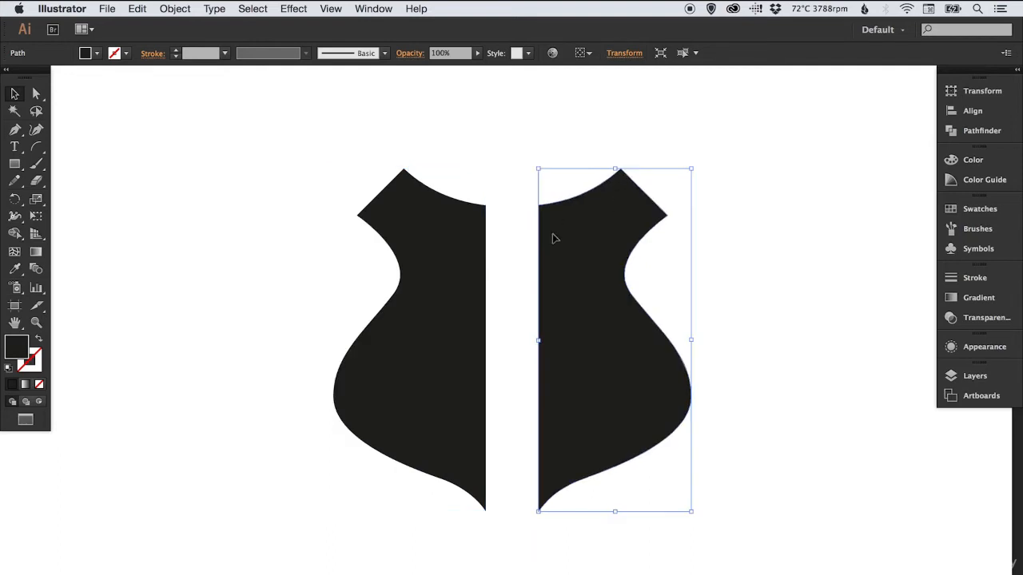
click(559, 140)
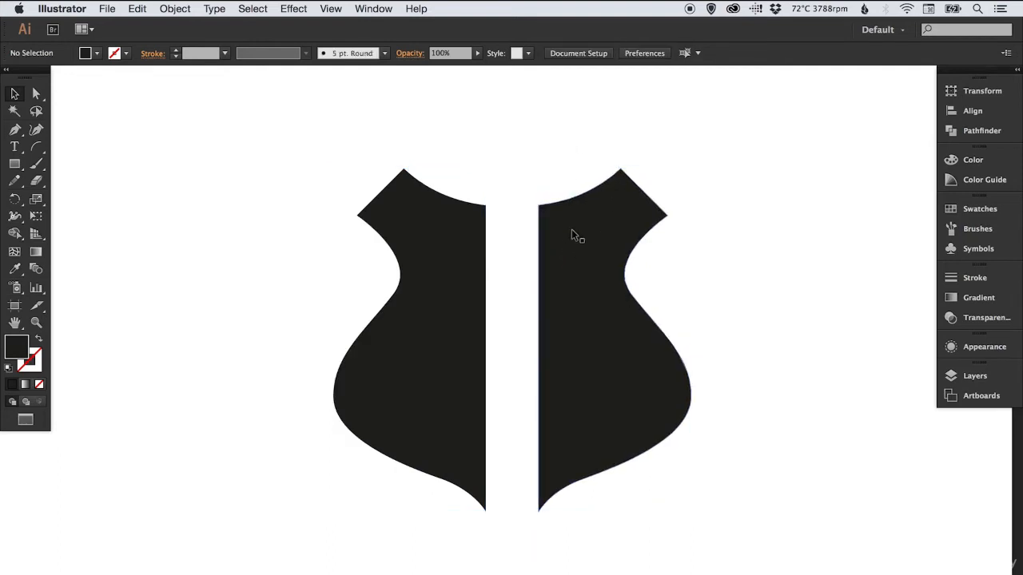
drag(592, 230, 543, 231)
click(684, 207)
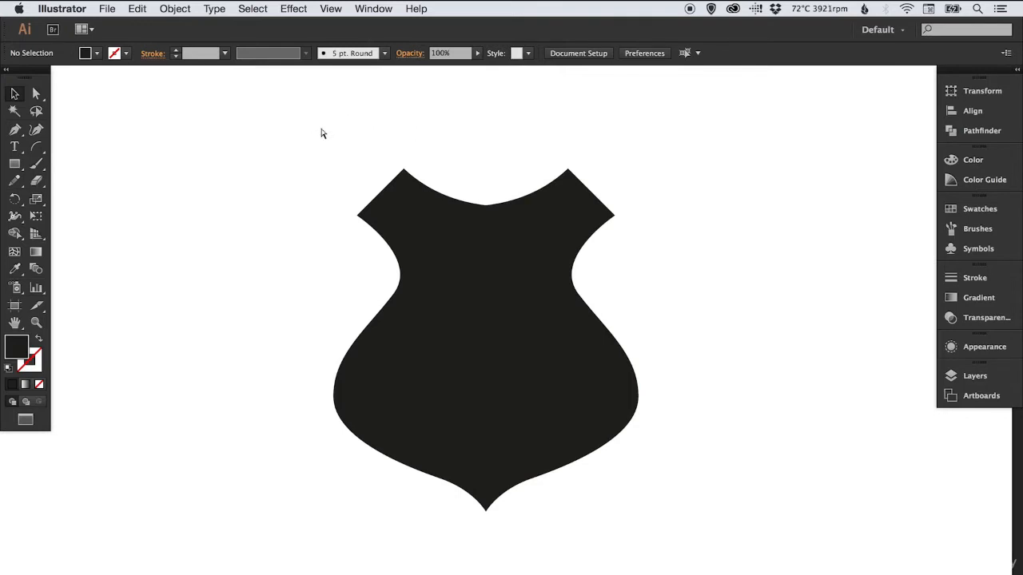
Unite the two shield halves into one shape with Pathfinder while in Outline view, ending deselected in Preview view
key(super+y)
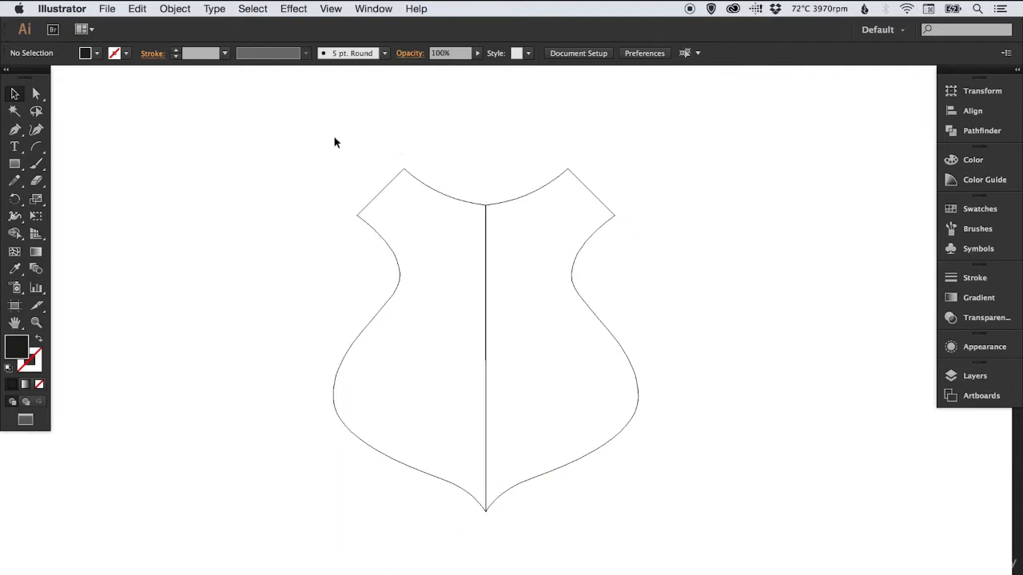
drag(344, 134, 523, 261)
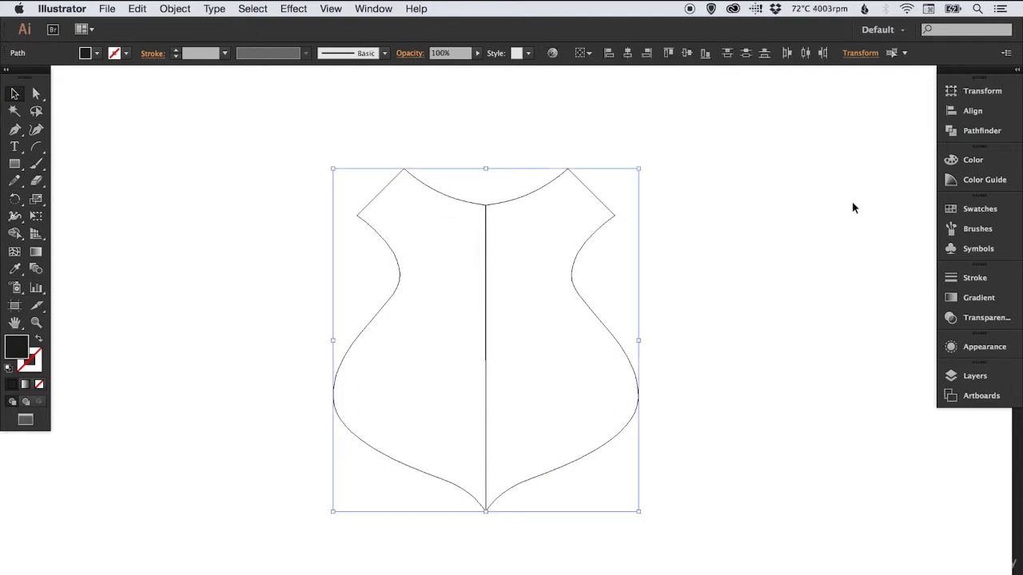
click(983, 131)
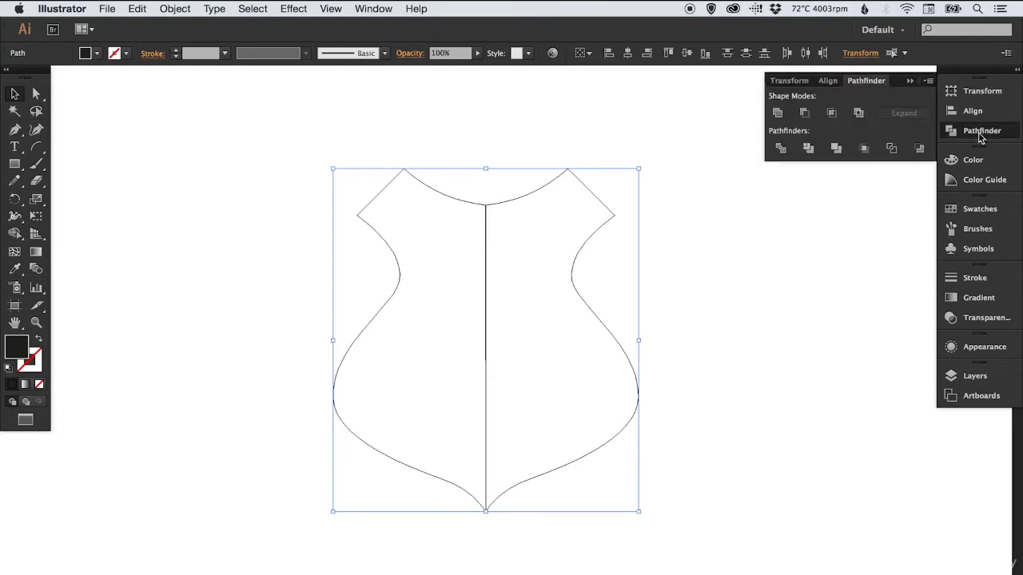
click(778, 113)
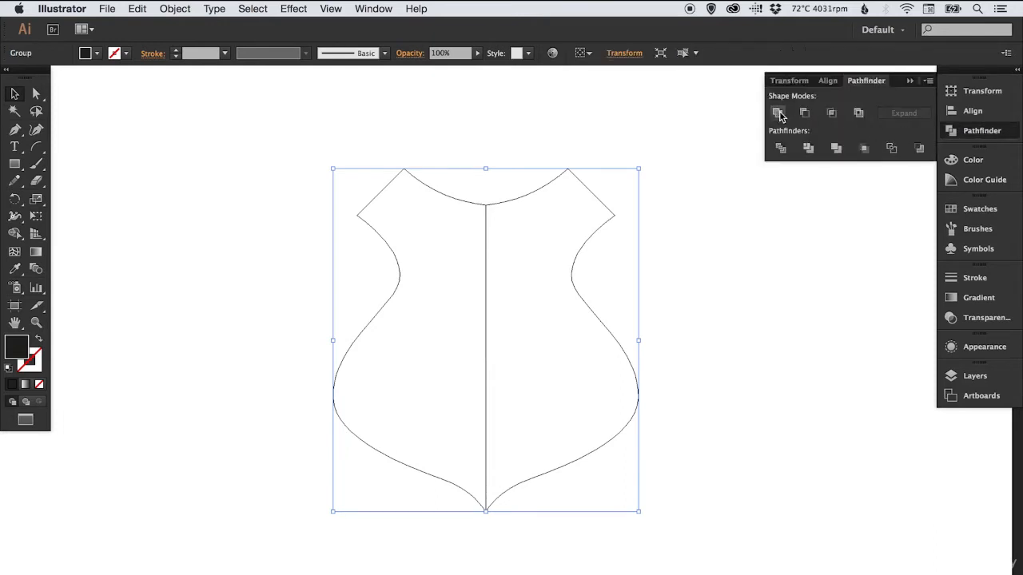
click(777, 112)
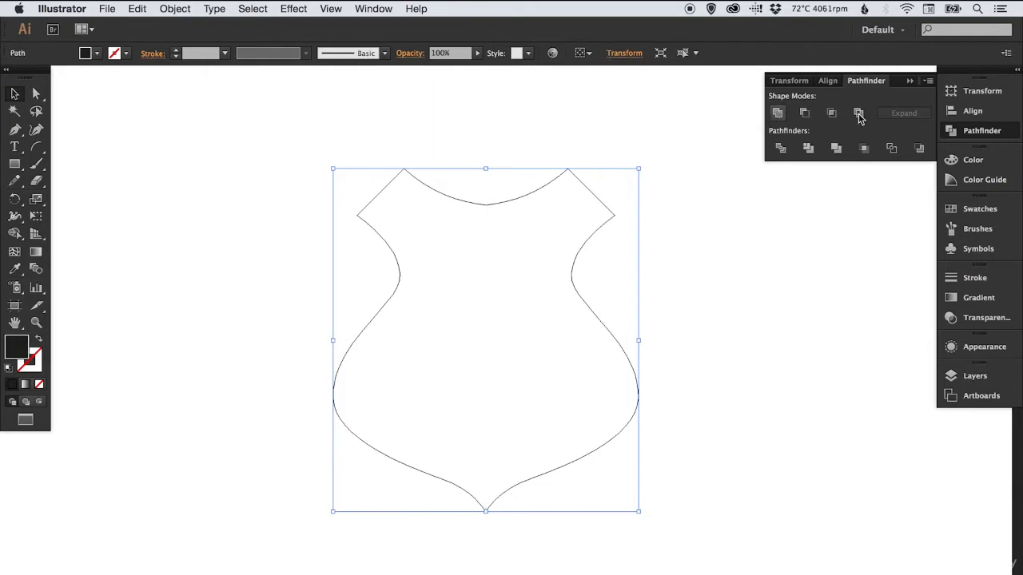
click(982, 133)
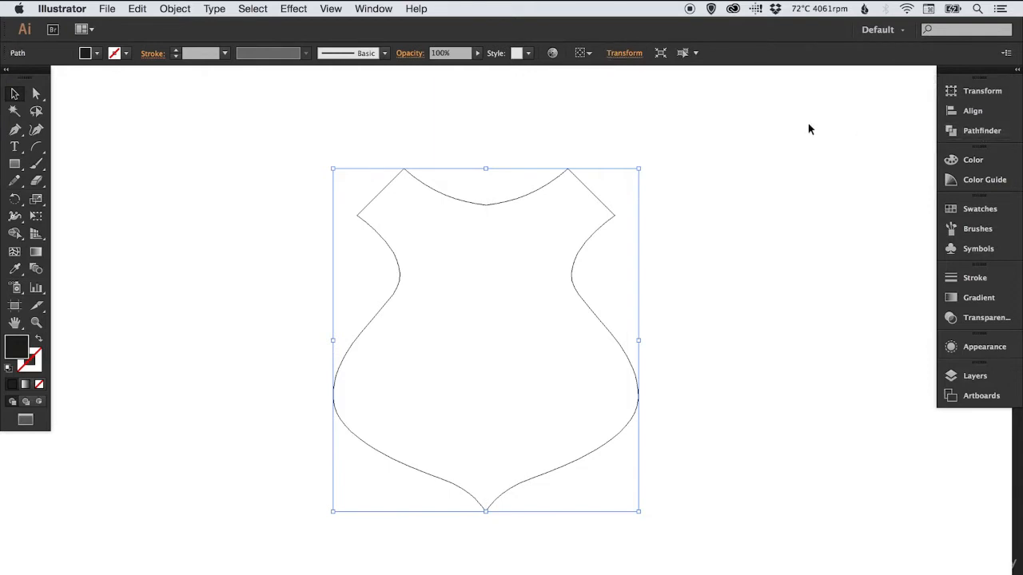
click(475, 127)
key(super+y)
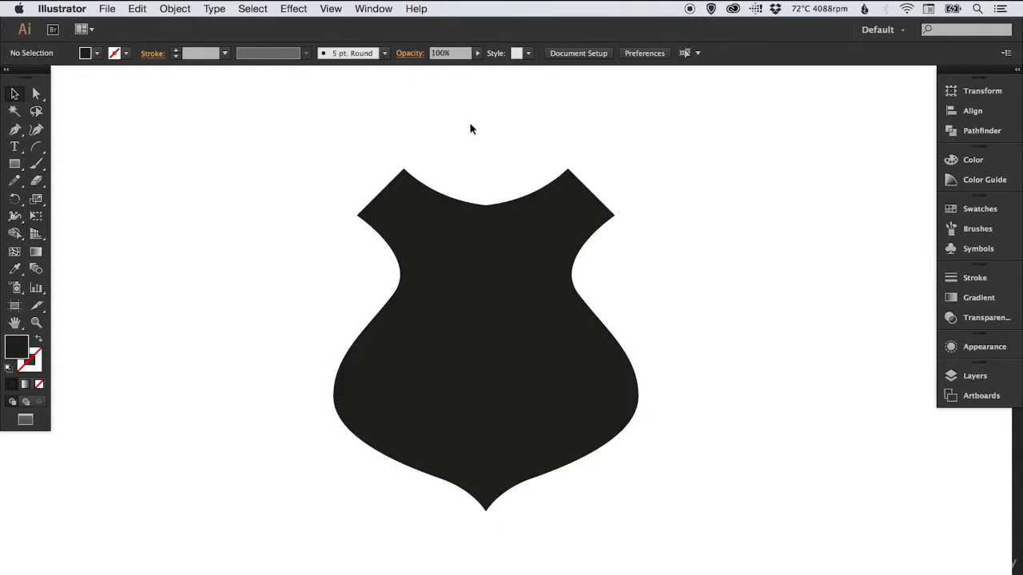
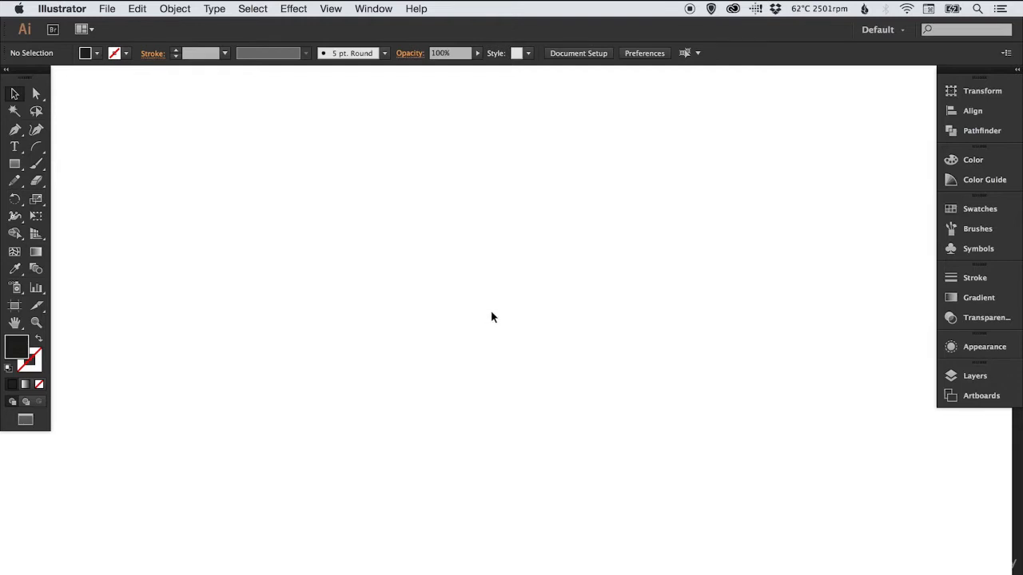
Draw a circle with the Ellipse tool and swap its fill and stroke, leaving only a black outline
click(18, 164)
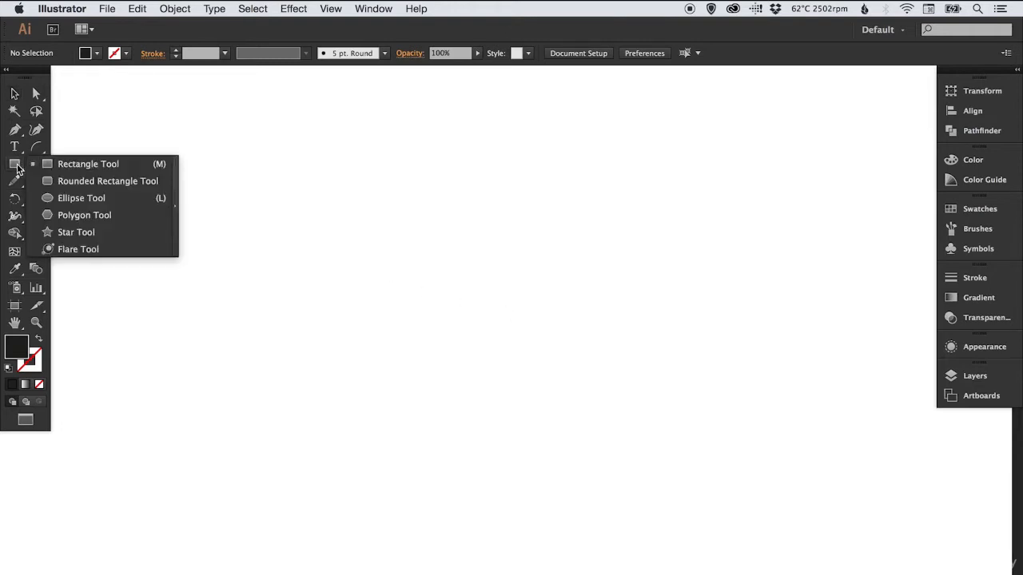
click(81, 199)
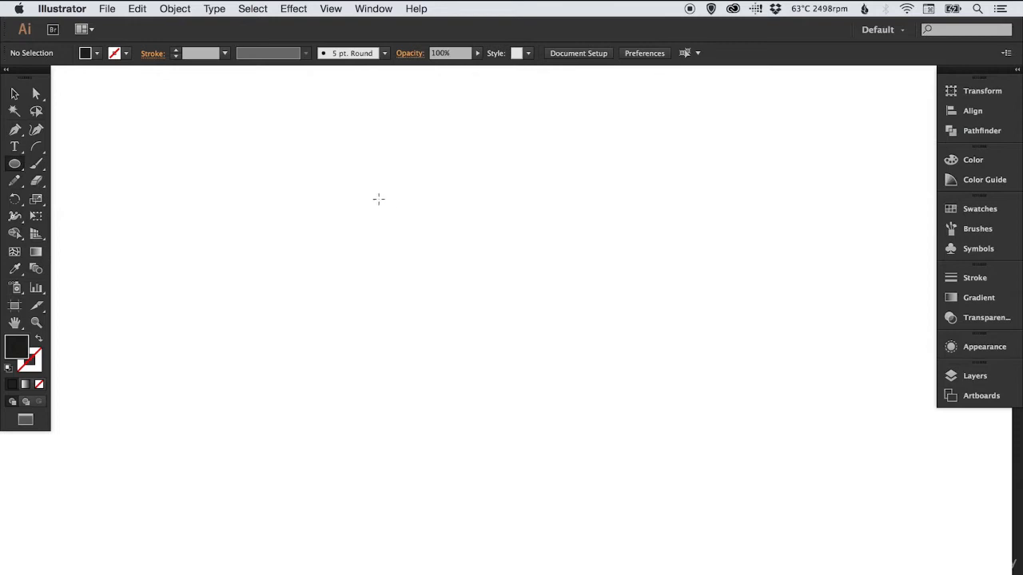
drag(379, 199, 611, 470)
key(v)
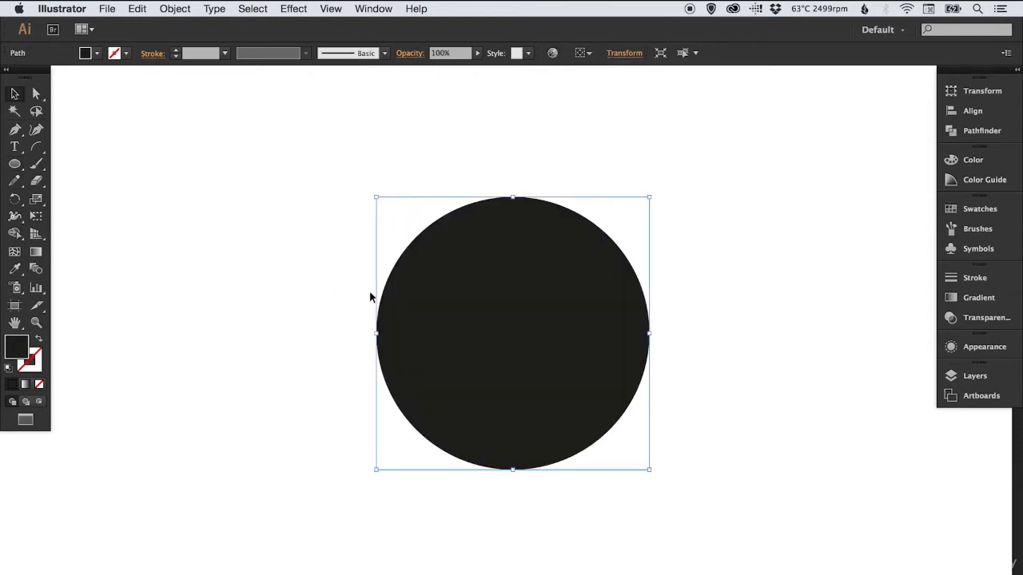
click(38, 342)
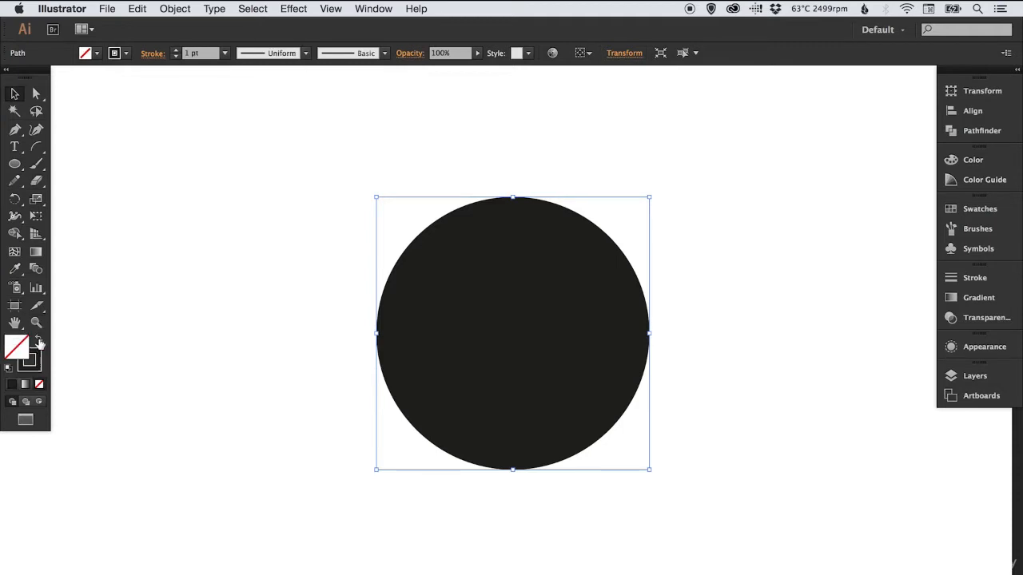
Raise the circle's stroke weight to 60 pt and deselect it
click(971, 277)
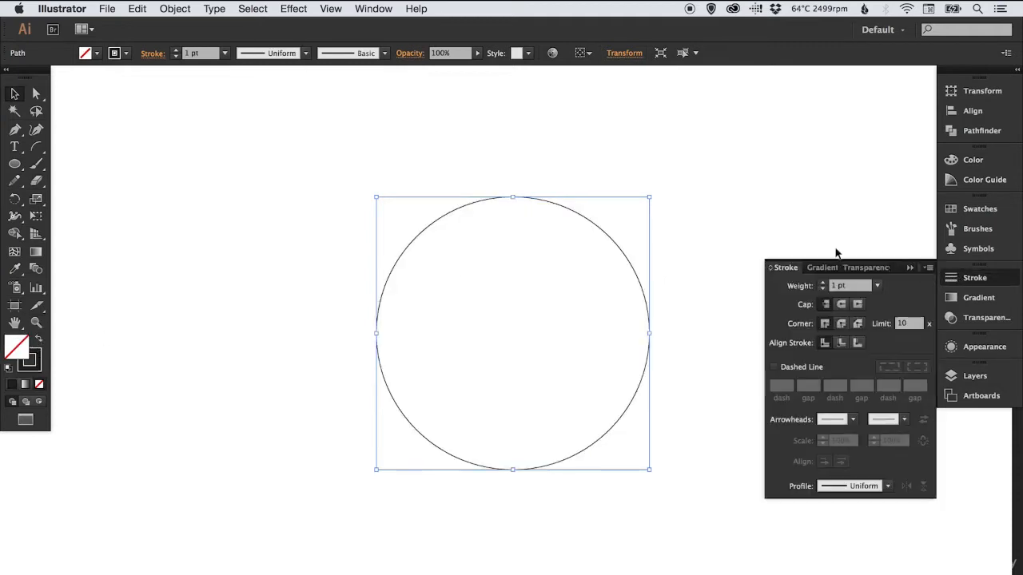
click(822, 282)
click(822, 283)
click(822, 283)
click(822, 283)
click(822, 283)
click(822, 283)
click(822, 282)
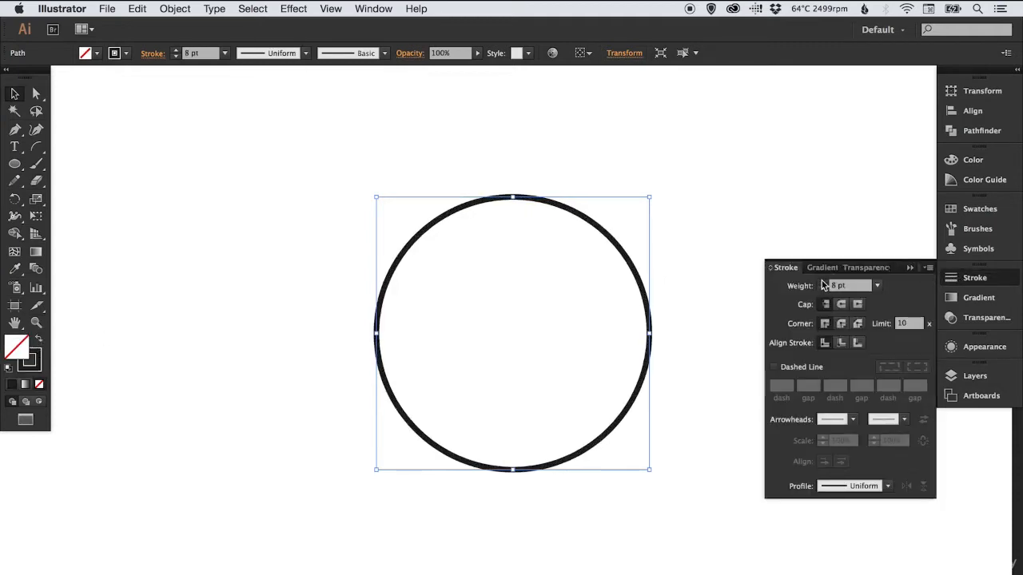
click(822, 283)
click(822, 283)
click(822, 283)
click(822, 283)
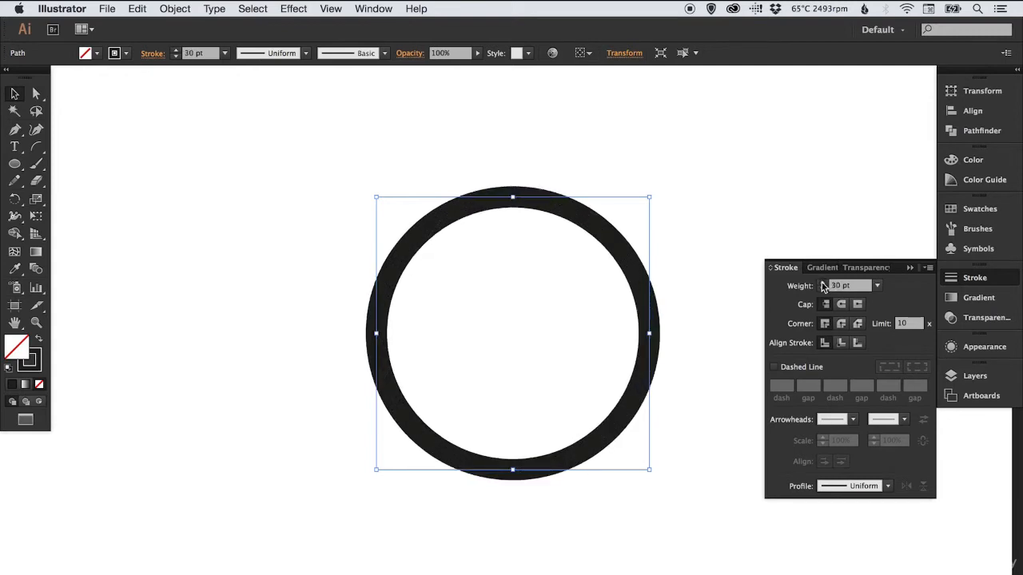
click(822, 283)
click(822, 282)
click(822, 283)
click(822, 282)
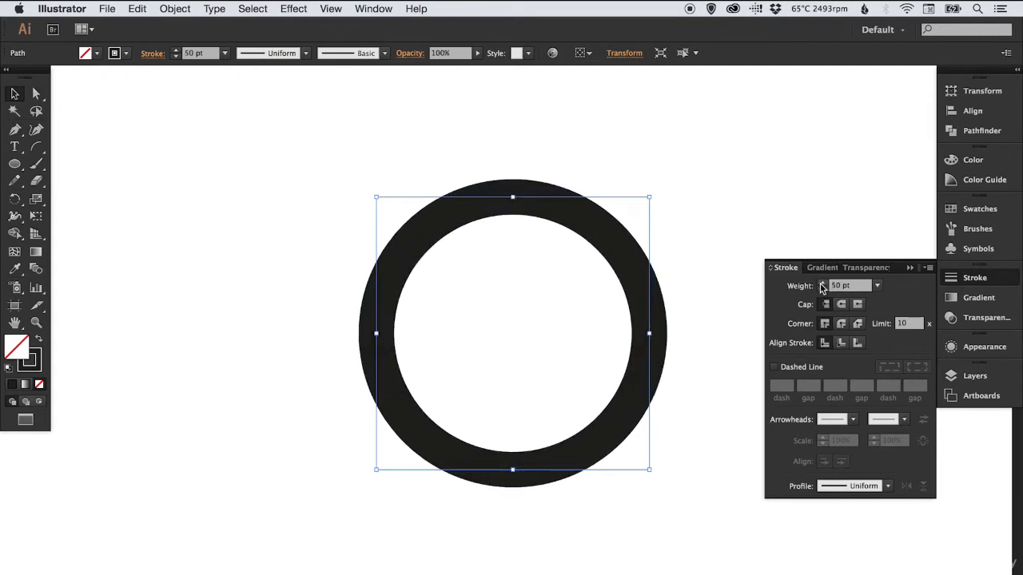
click(823, 283)
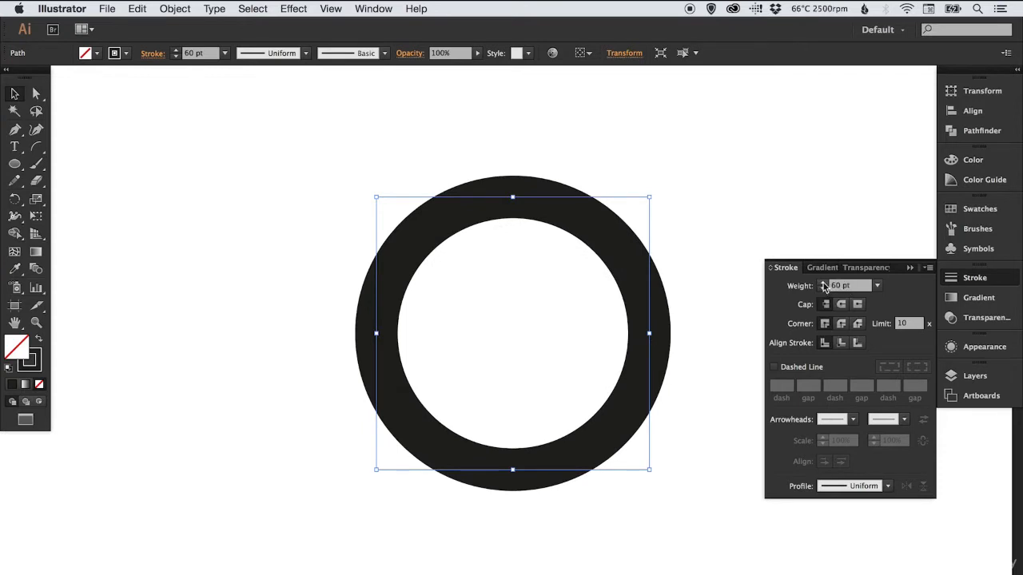
click(974, 280)
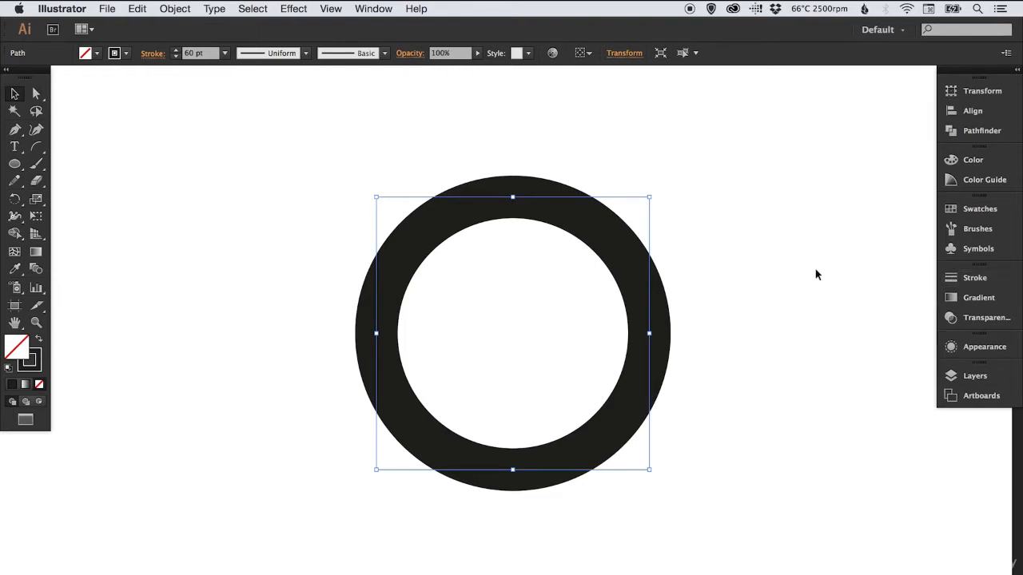
click(798, 319)
Set the circle's stroke weight to 100 pt to form a thick ring, and deselect it
drag(388, 252, 512, 295)
click(974, 277)
click(870, 286)
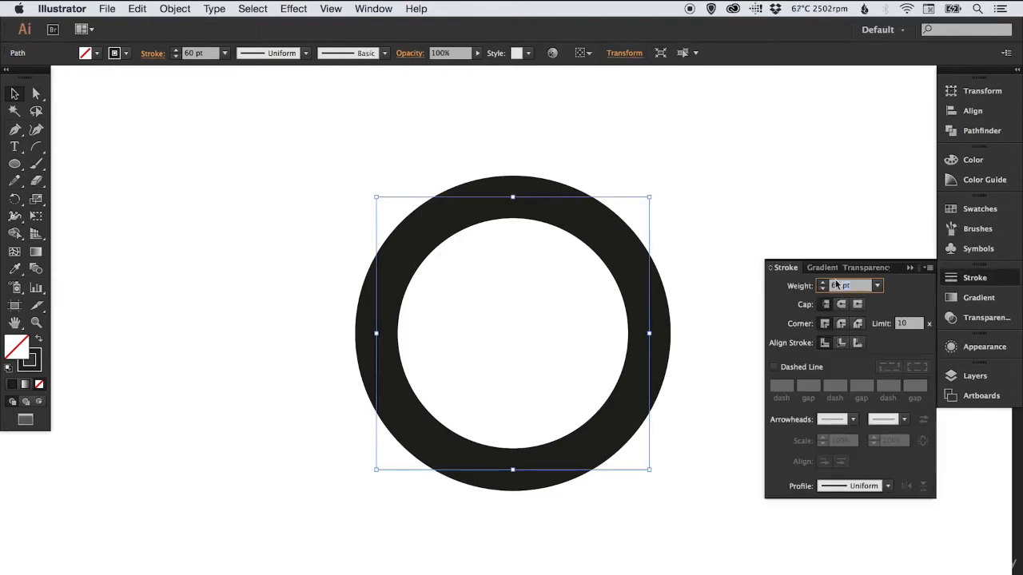
text(100)
key(Return)
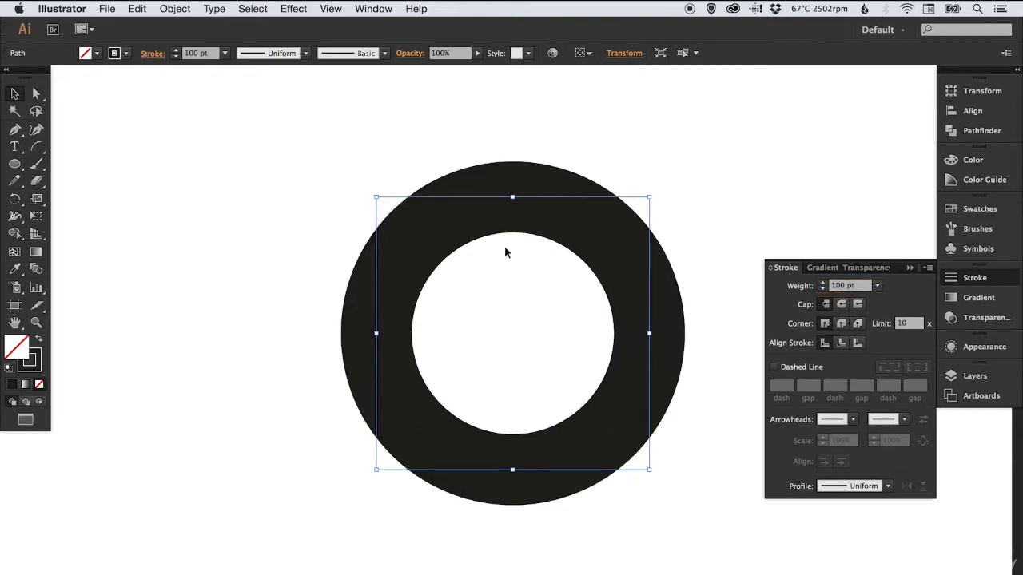
click(279, 249)
click(963, 281)
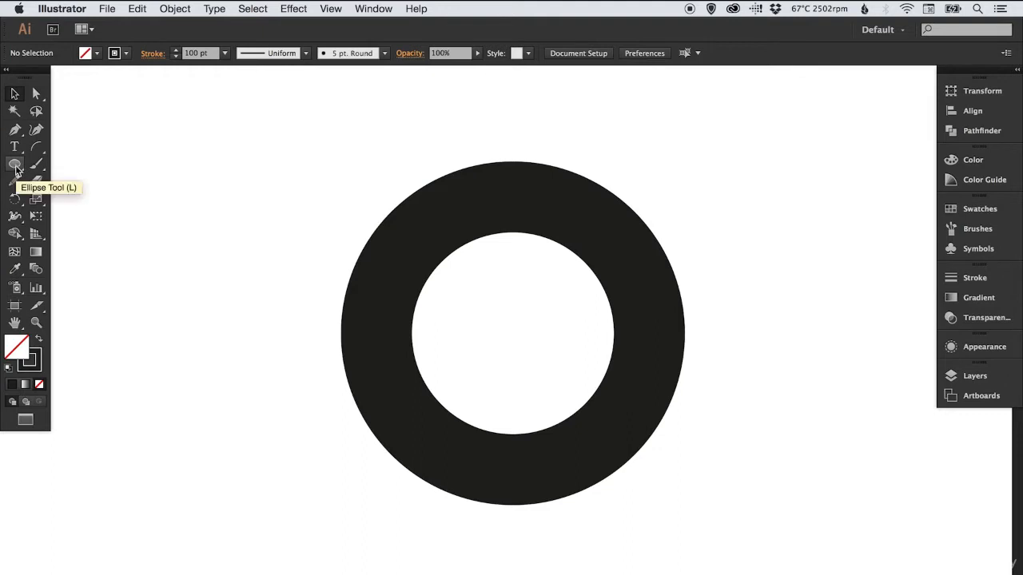
Draw a square of about 128 px beside the ring, with a black fill and no stroke
drag(15, 168, 70, 166)
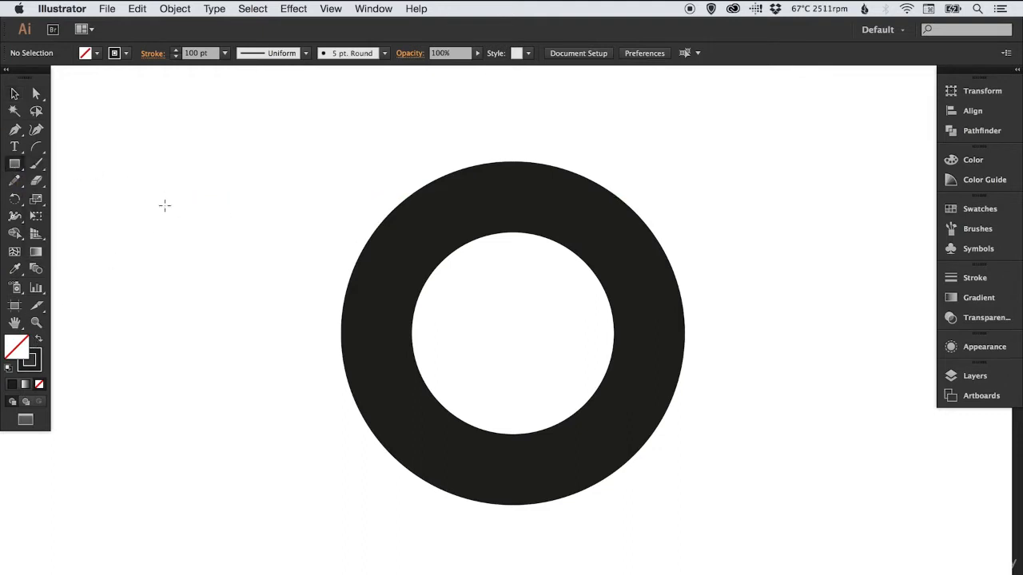
mouse_move(178, 152)
mouse_down()
mouse_move(249, 239)
mouse_move(268, 243)
mouse_up()
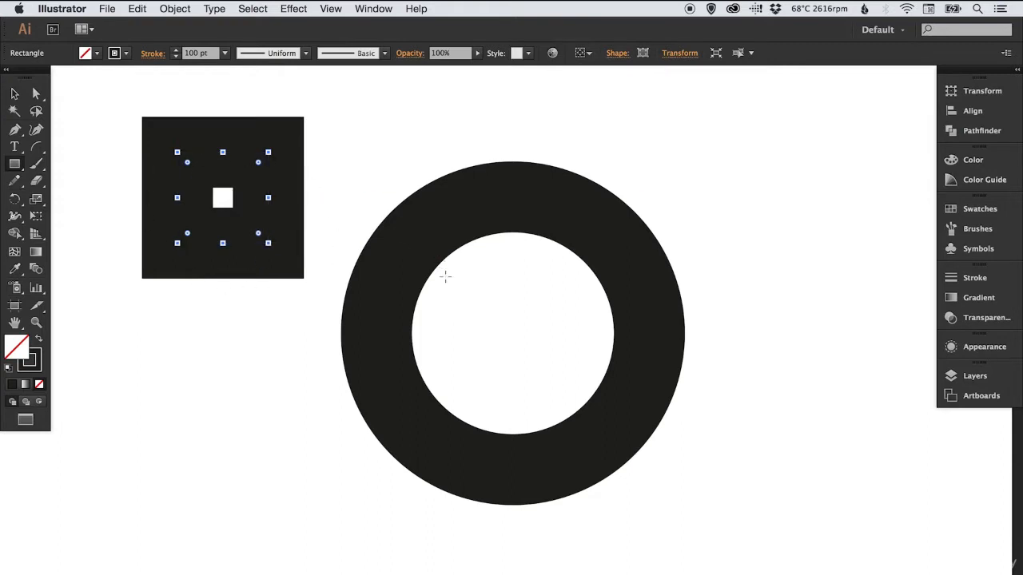
click(39, 341)
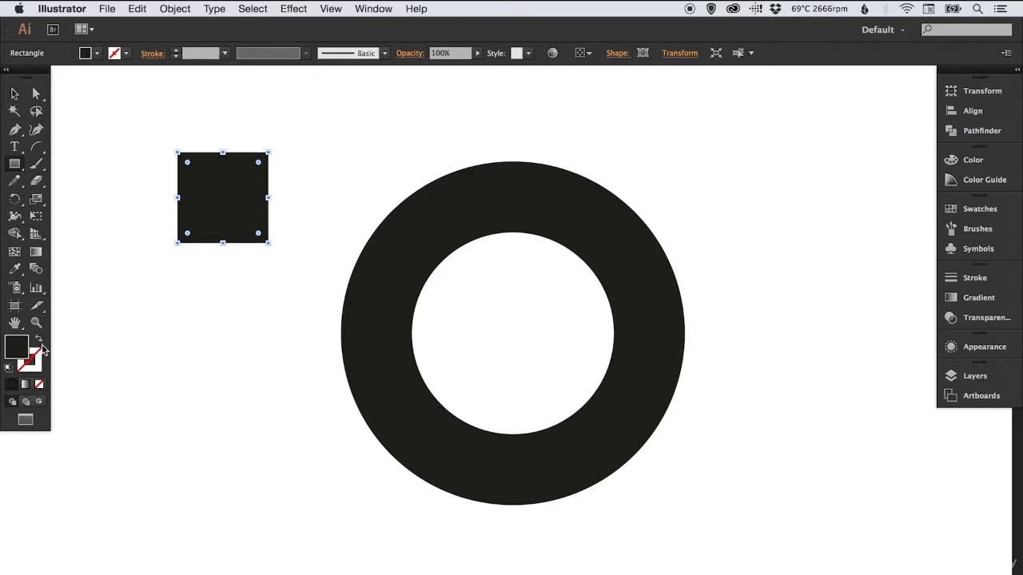
key(v)
click(128, 217)
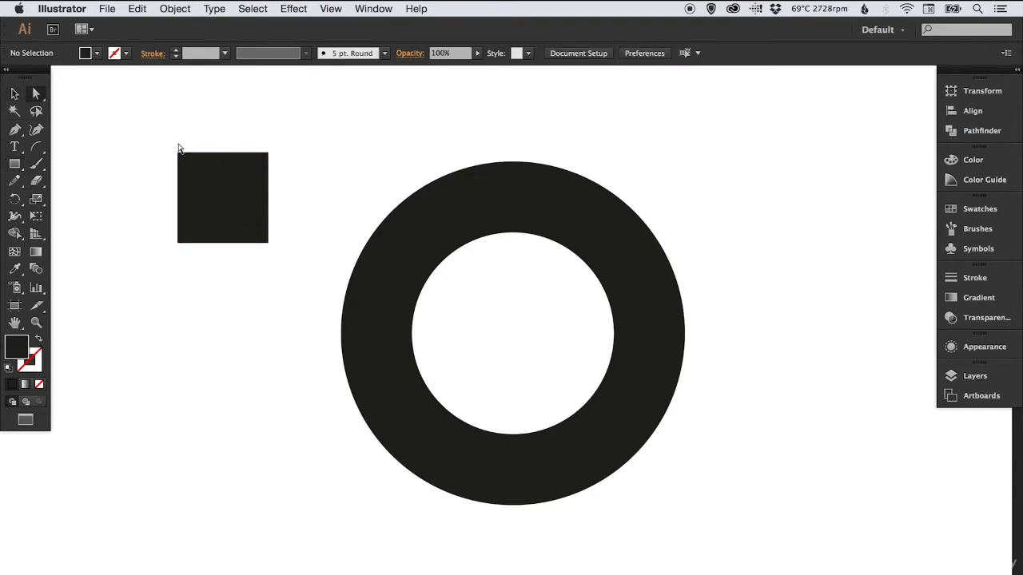
Scale the square's two upper anchor points inward to taper it into a trapezoid tooth, and deselect
drag(156, 136, 293, 176)
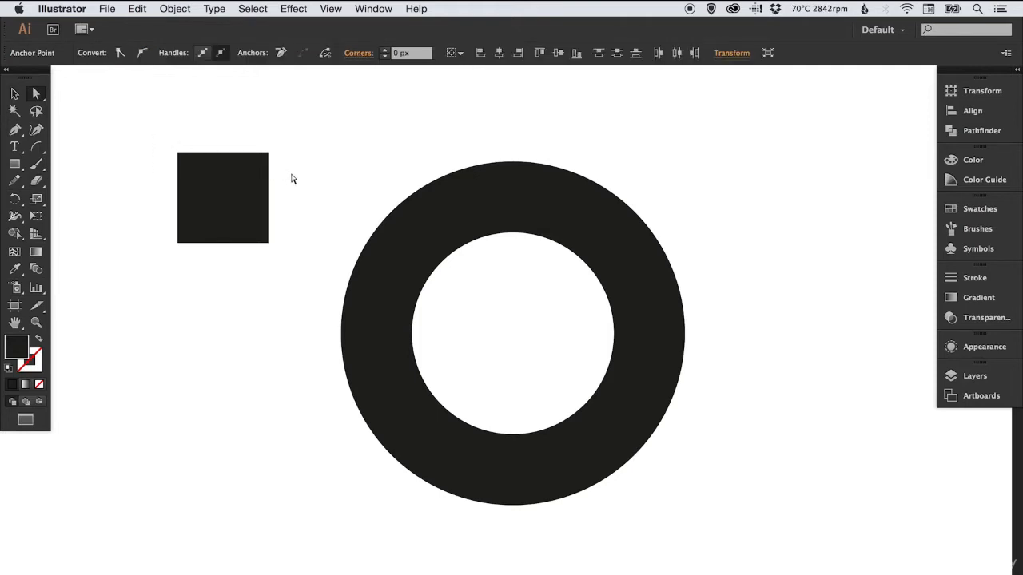
click(101, 181)
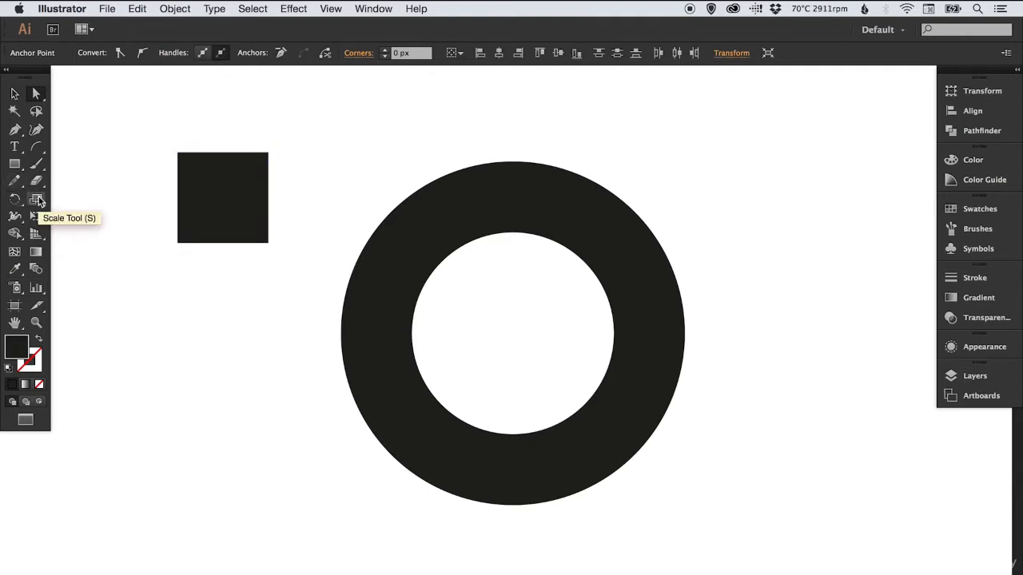
click(36, 200)
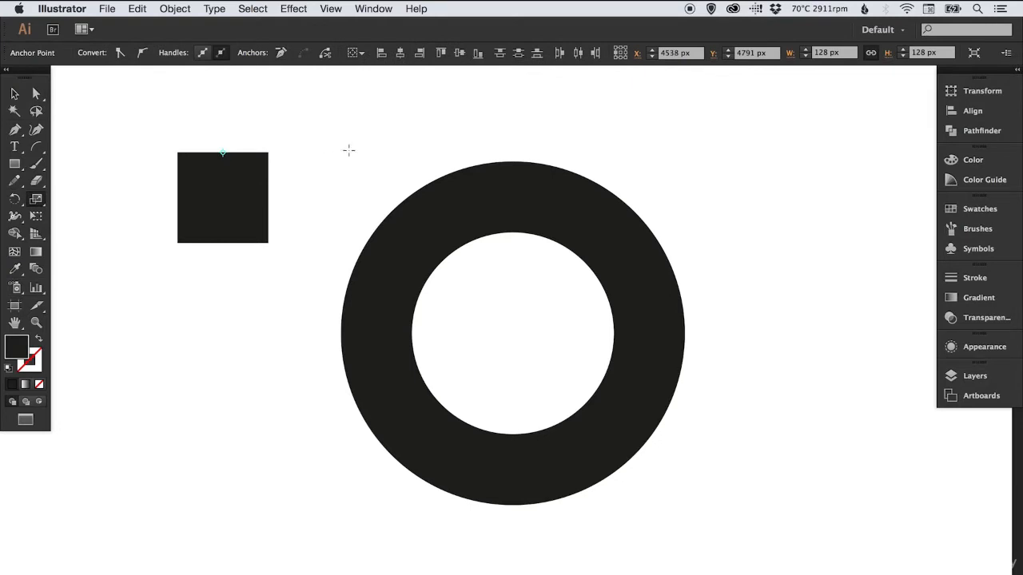
mouse_move(346, 154)
mouse_down()
mouse_move(338, 157)
mouse_move(361, 159)
mouse_move(342, 173)
mouse_move(343, 152)
mouse_up()
key(v)
click(320, 155)
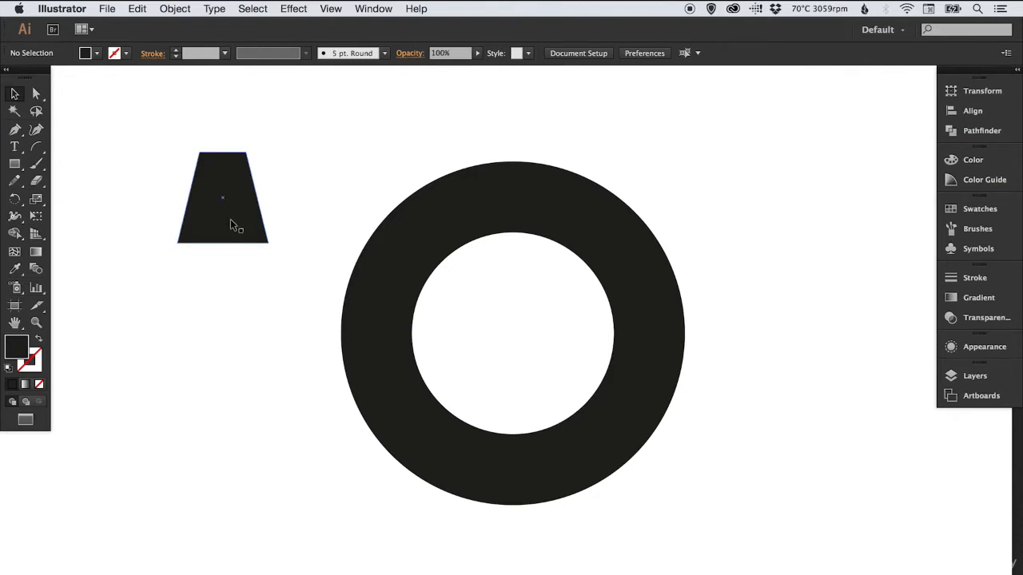
Move the trapezoid tooth to the ring's top centre so its base overlaps the outer edge, and deselect
drag(224, 223, 514, 227)
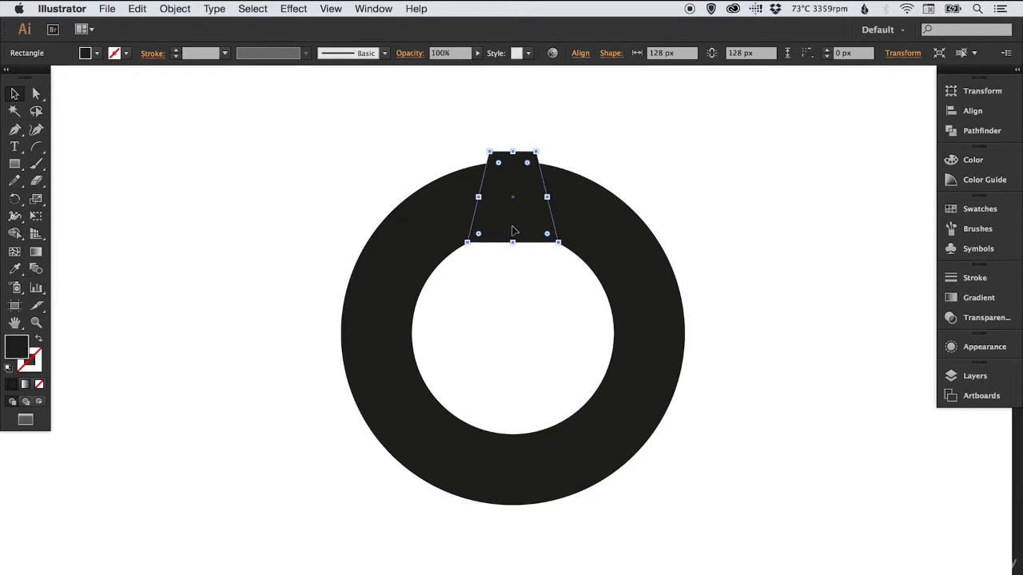
drag(514, 230, 515, 174)
click(764, 171)
drag(721, 191, 701, 221)
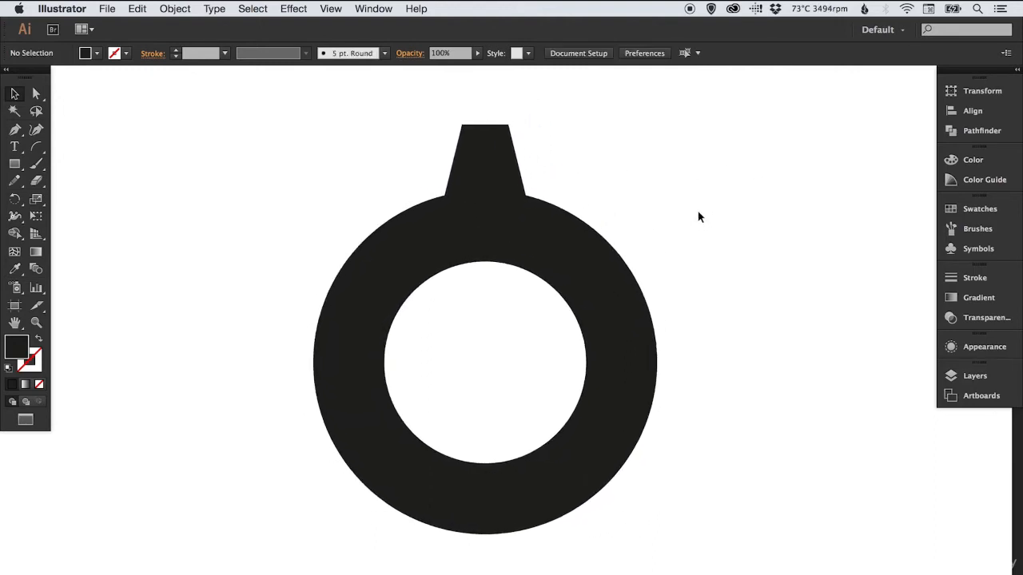
Copy the tooth at the ring's top and paste the duplicate in place
click(488, 151)
click(143, 8)
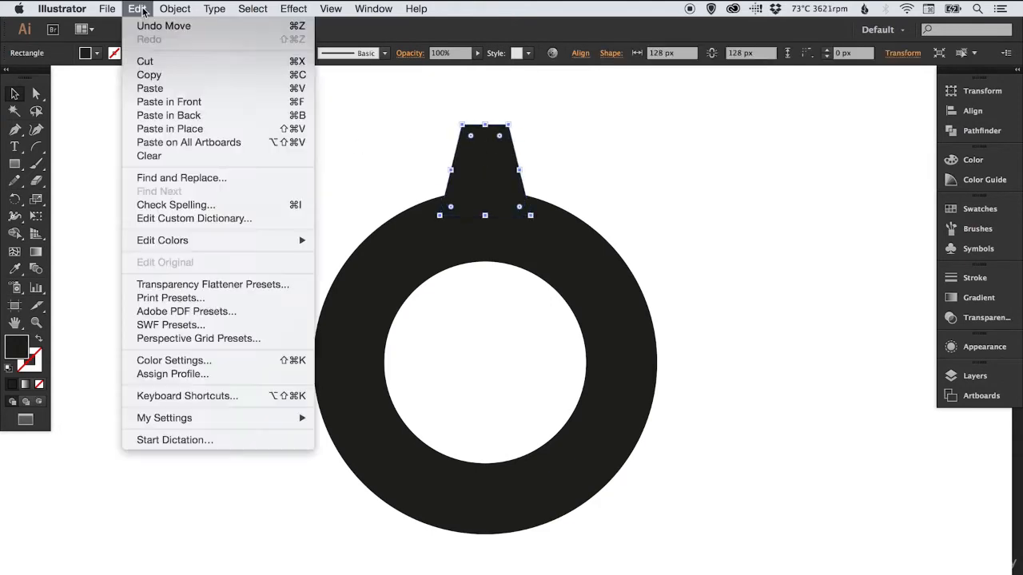
click(147, 78)
click(137, 9)
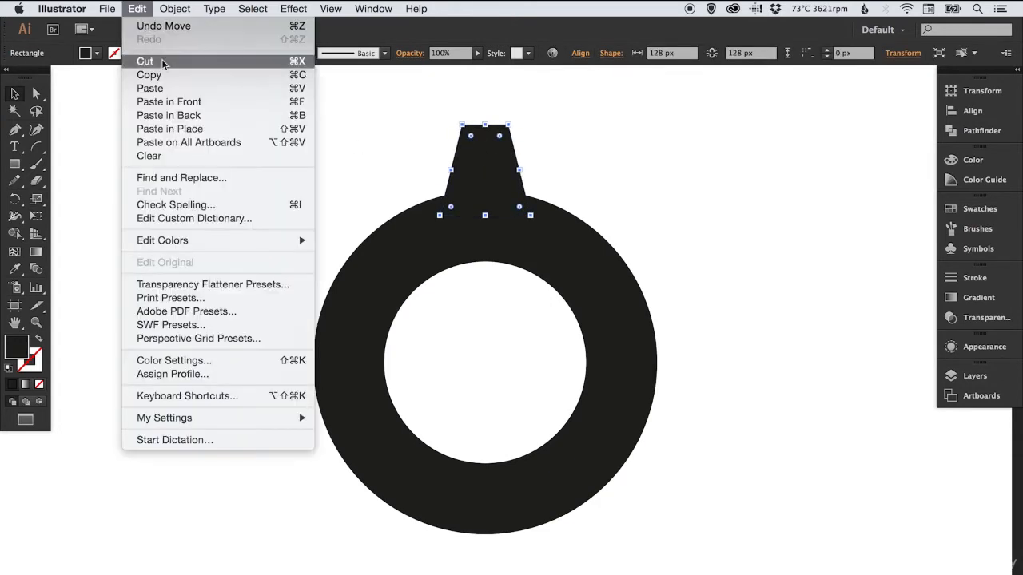
click(164, 129)
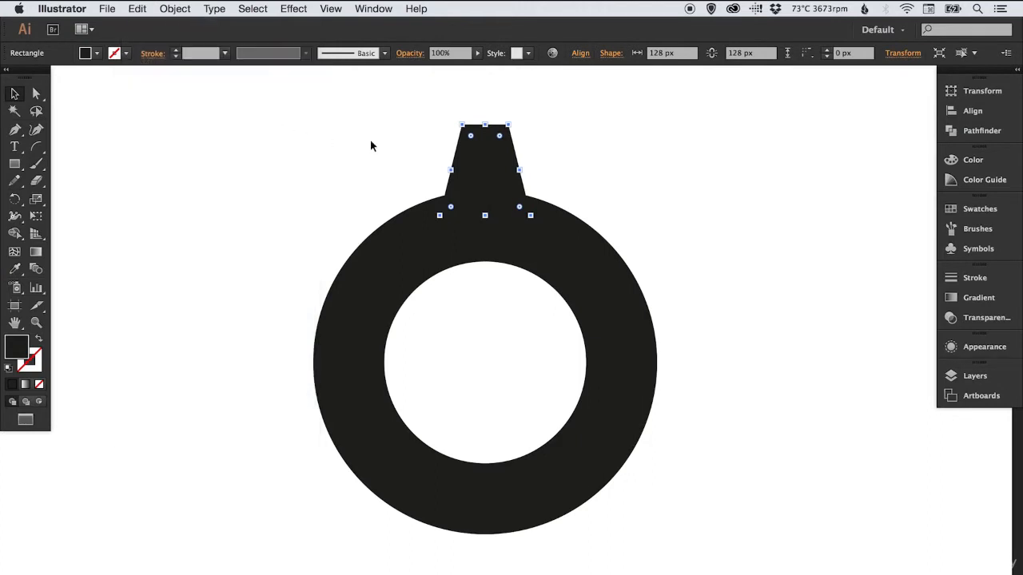
Reflect the duplicate tooth across the horizontal axis
click(177, 10)
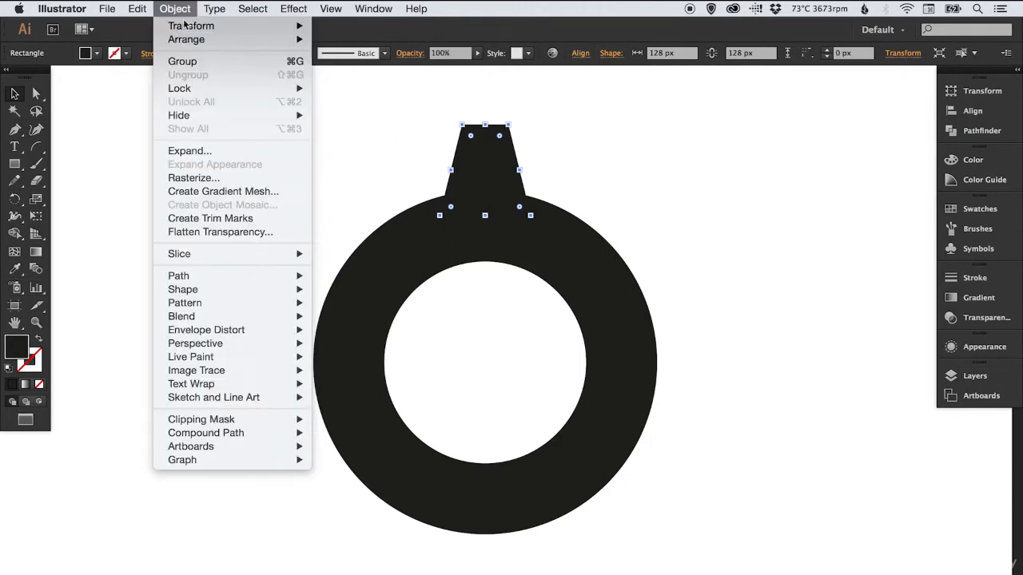
mouse_move(185, 31)
click(357, 80)
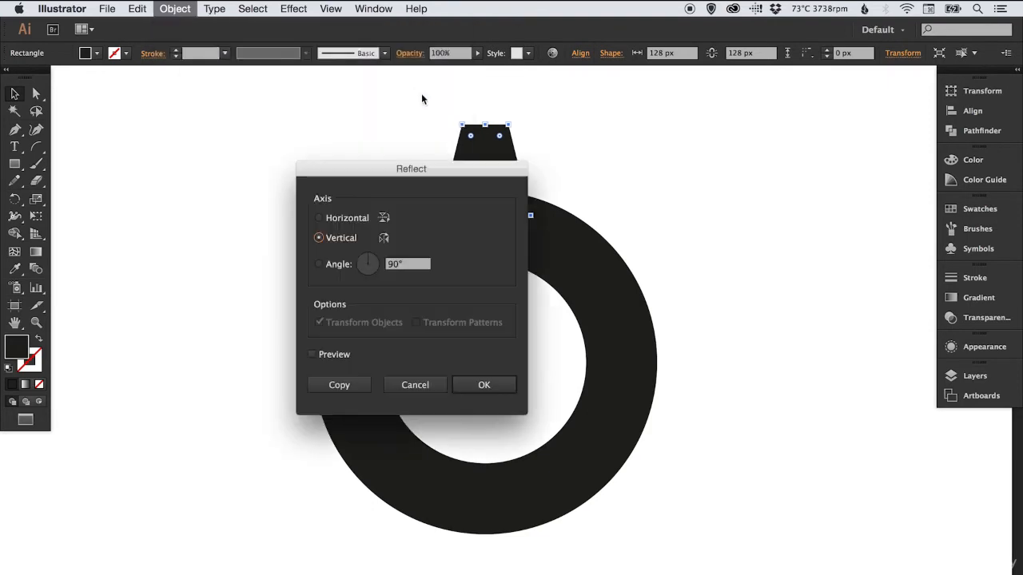
click(318, 218)
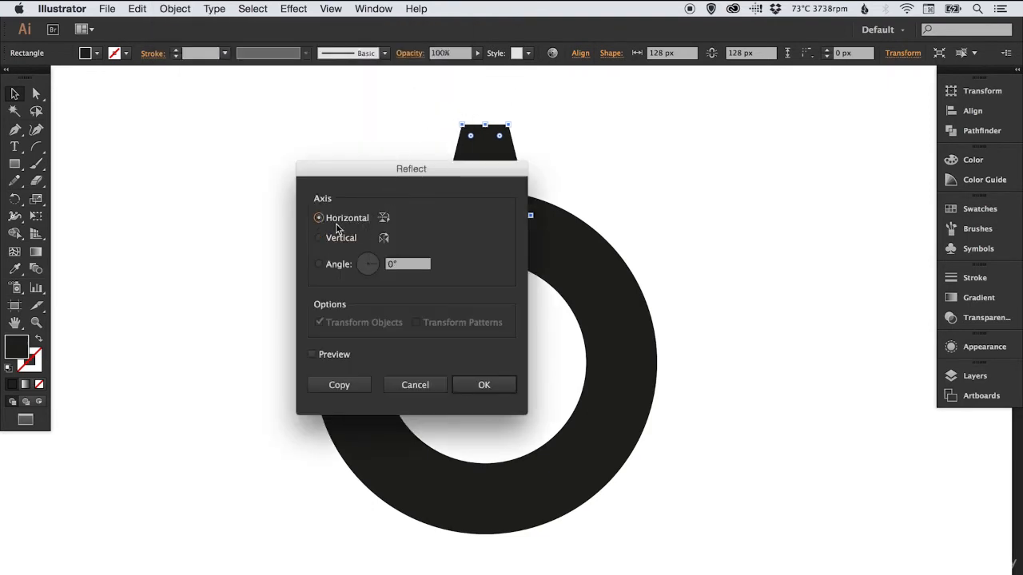
click(485, 385)
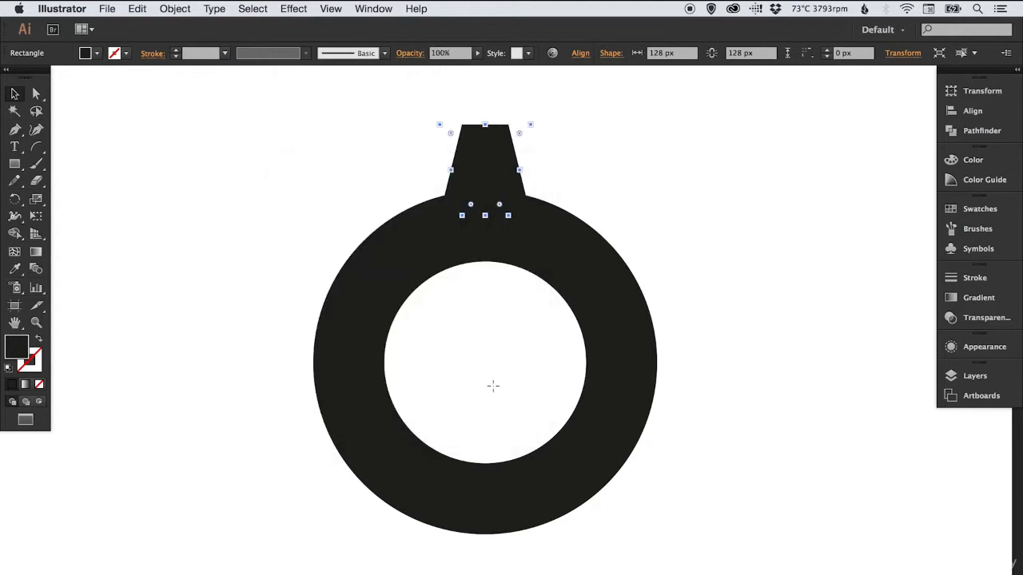
Move the flipped tooth straight down to the ring's bottom edge, opposite the original, and deselect
drag(516, 151, 518, 516)
click(738, 308)
drag(619, 348, 641, 338)
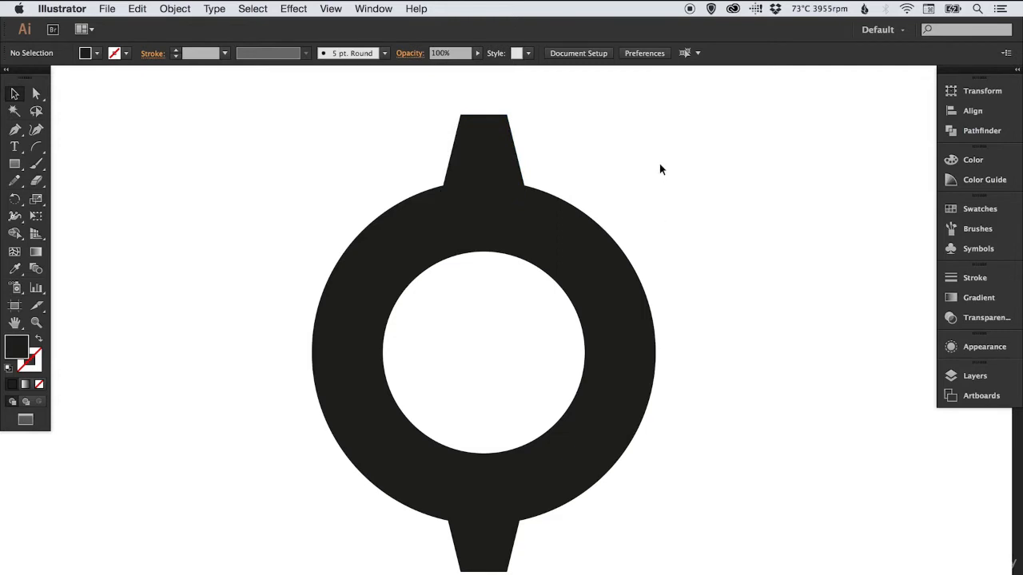
Group the upper and lower teeth of the ring
click(488, 141)
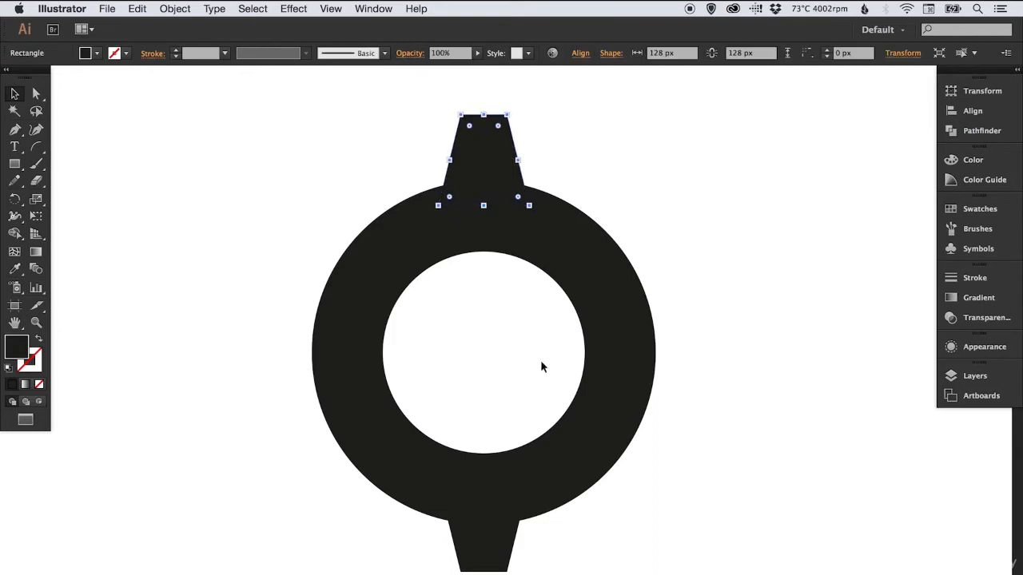
shift+click(488, 548)
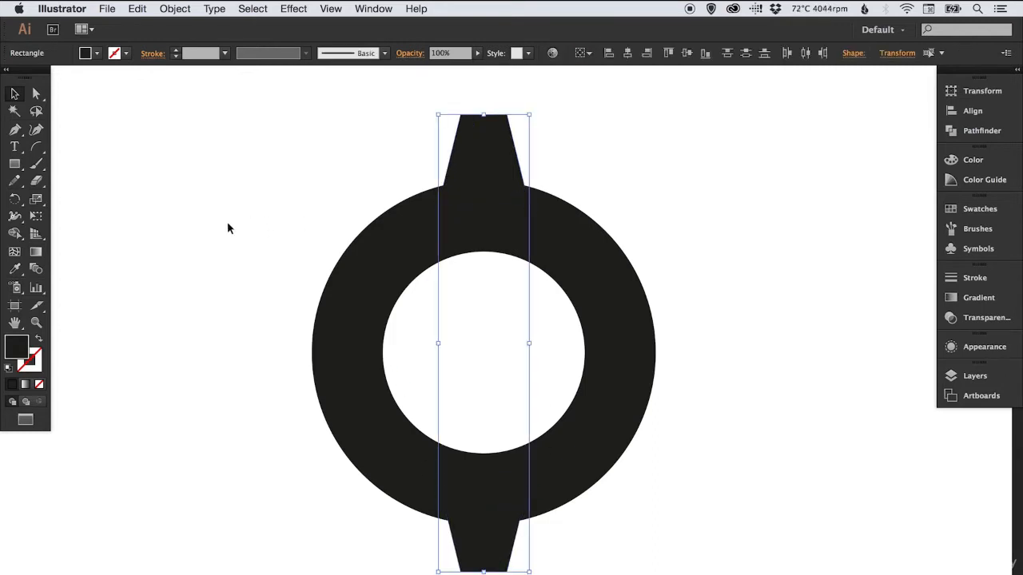
click(174, 9)
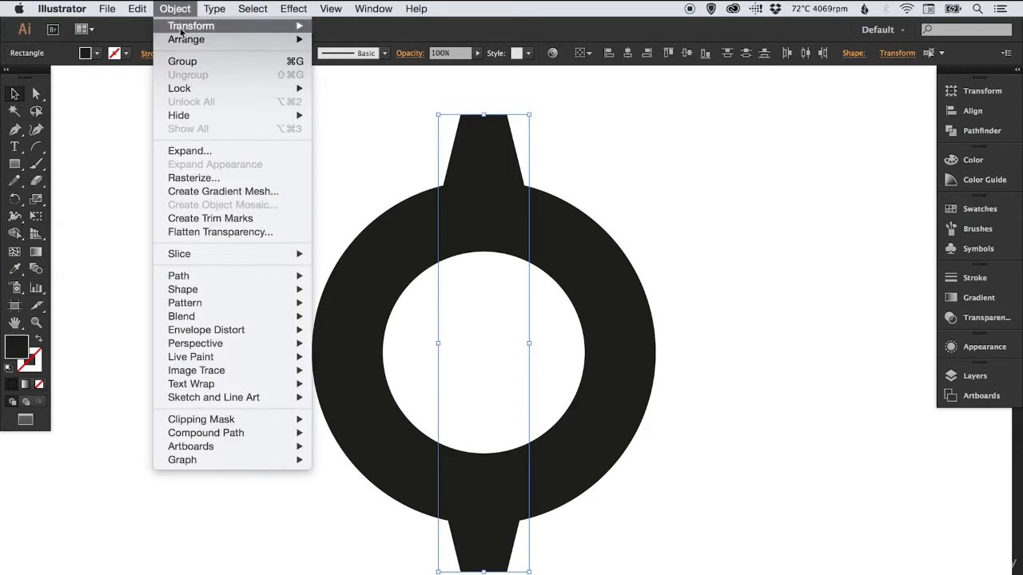
click(181, 62)
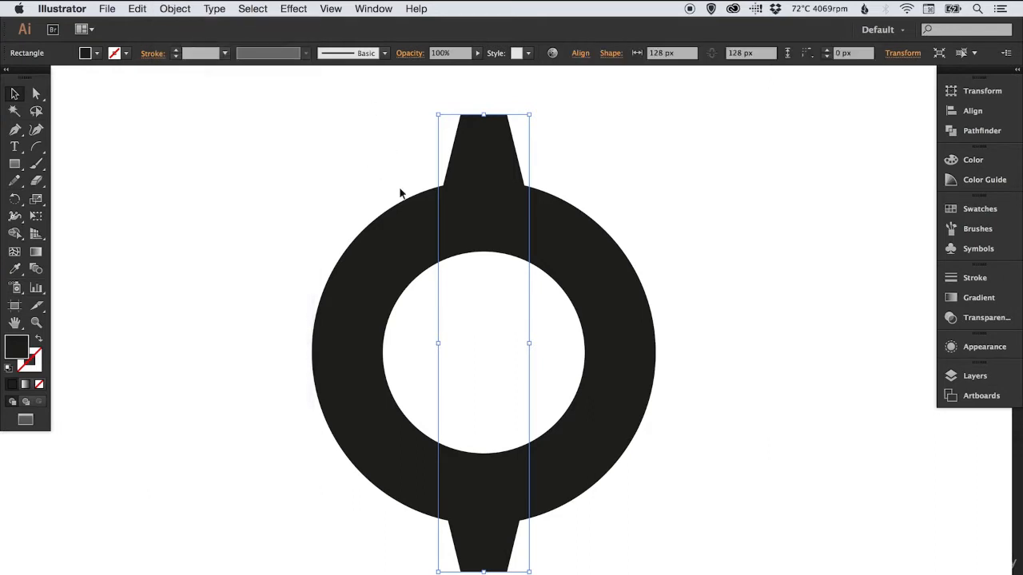
Align the grouped upper and lower teeth with the ring on their vertical centers, and deselect
click(386, 180)
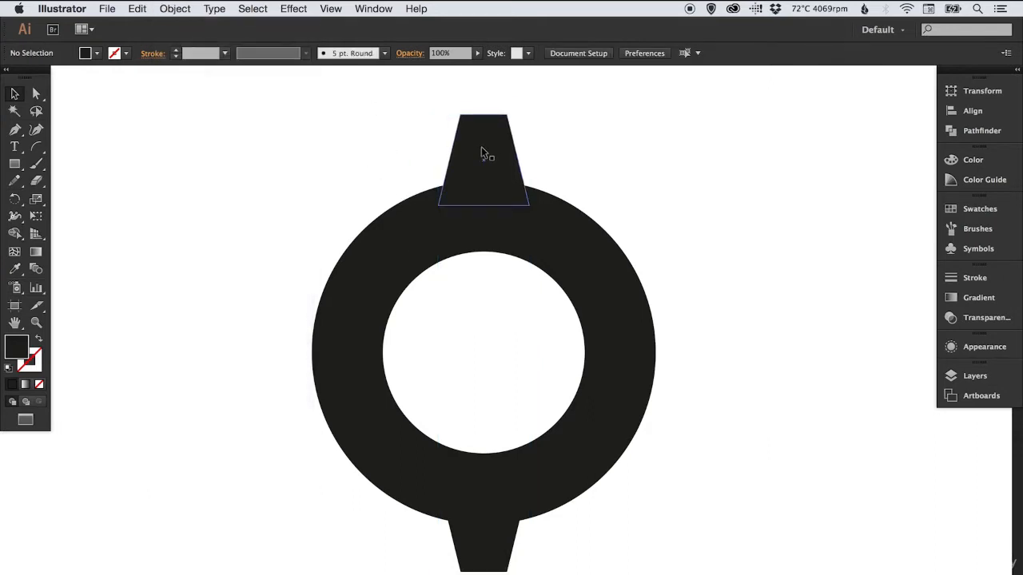
click(482, 152)
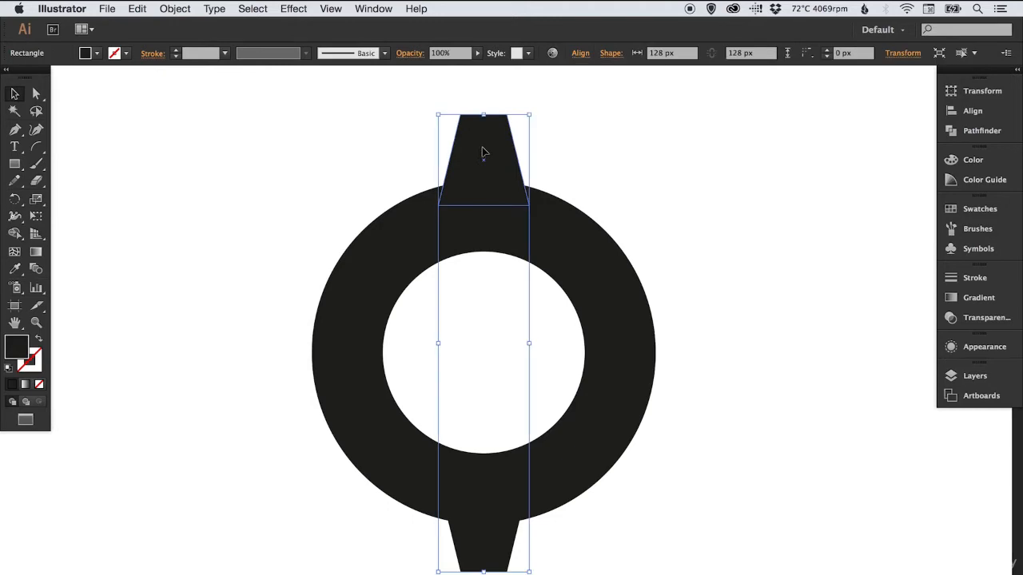
shift+click(397, 254)
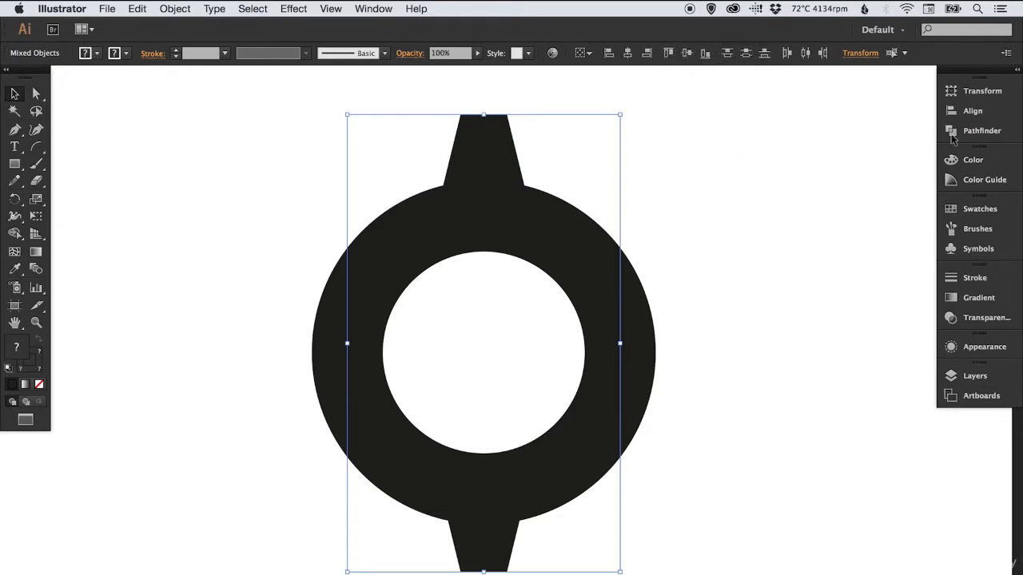
click(984, 113)
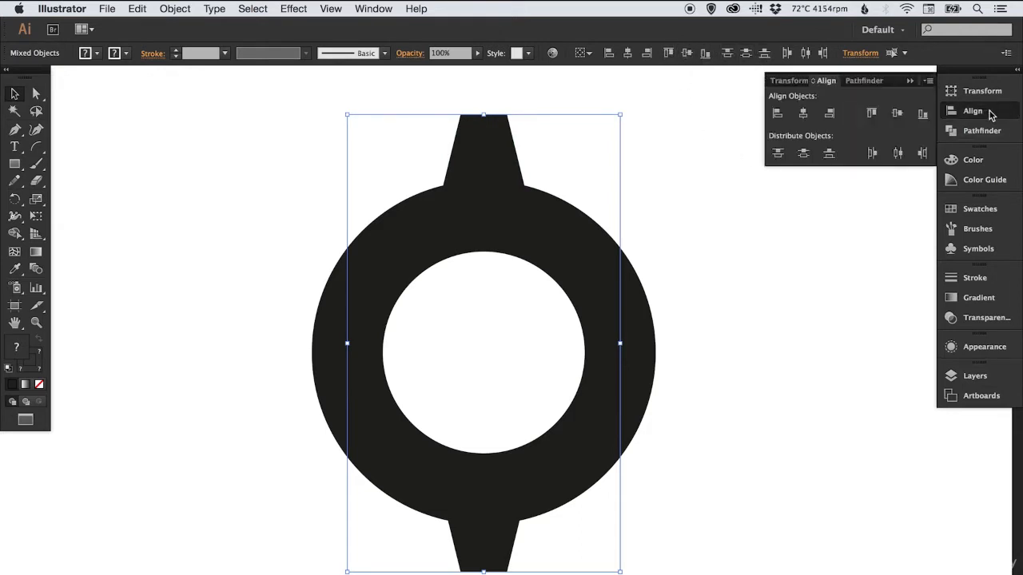
click(898, 116)
click(965, 110)
click(803, 187)
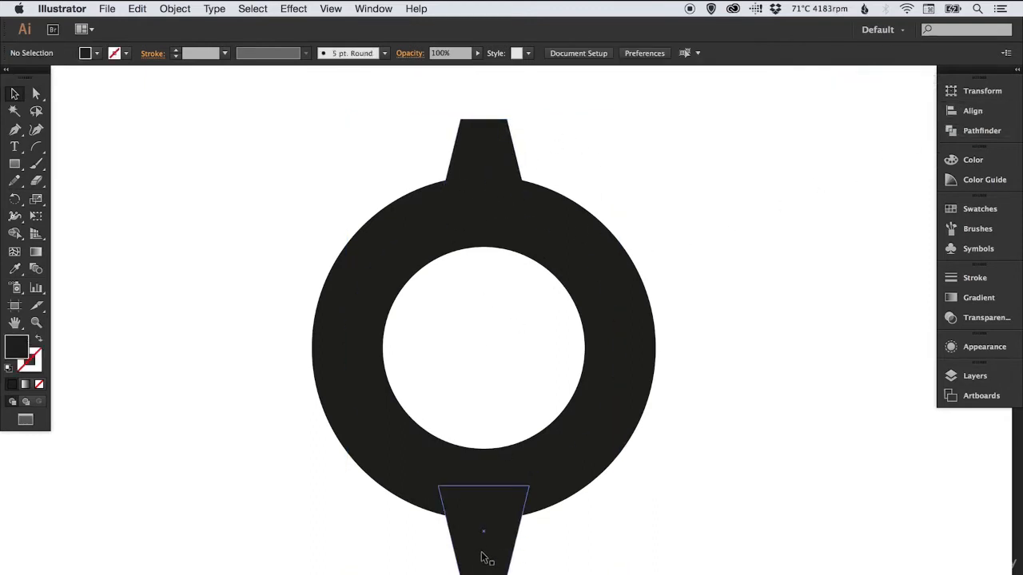
Ungroup the ring's upper and lower teeth and deselect them
click(487, 142)
click(175, 9)
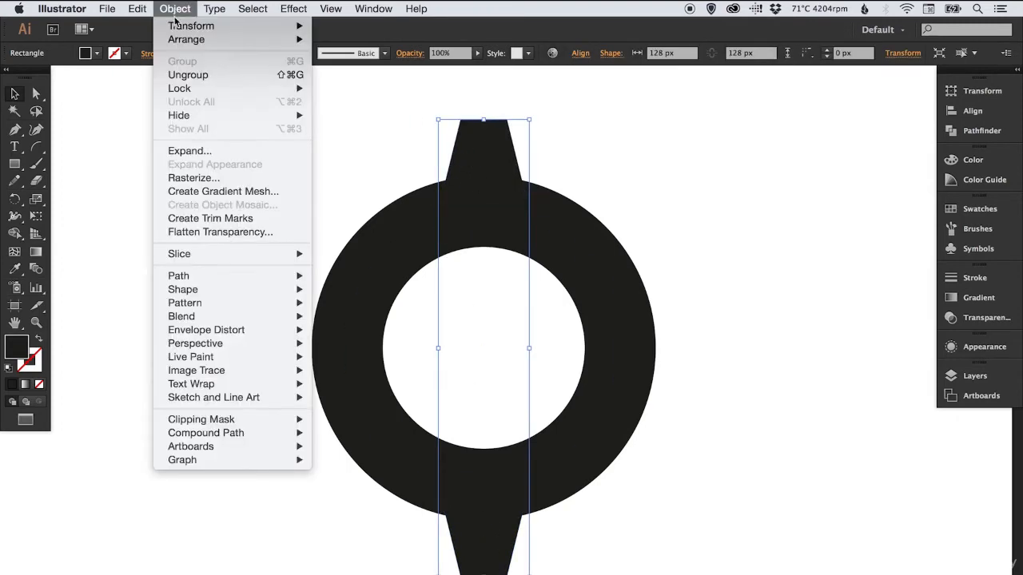
click(184, 77)
click(638, 168)
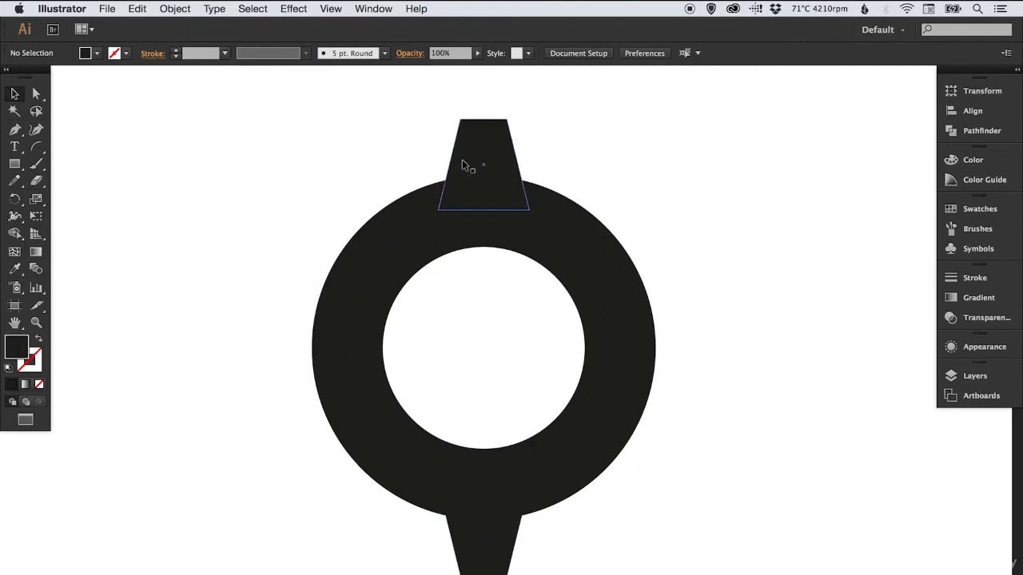
Copy the upper and lower teeth together and paste the duplicates in place
drag(422, 135, 481, 158)
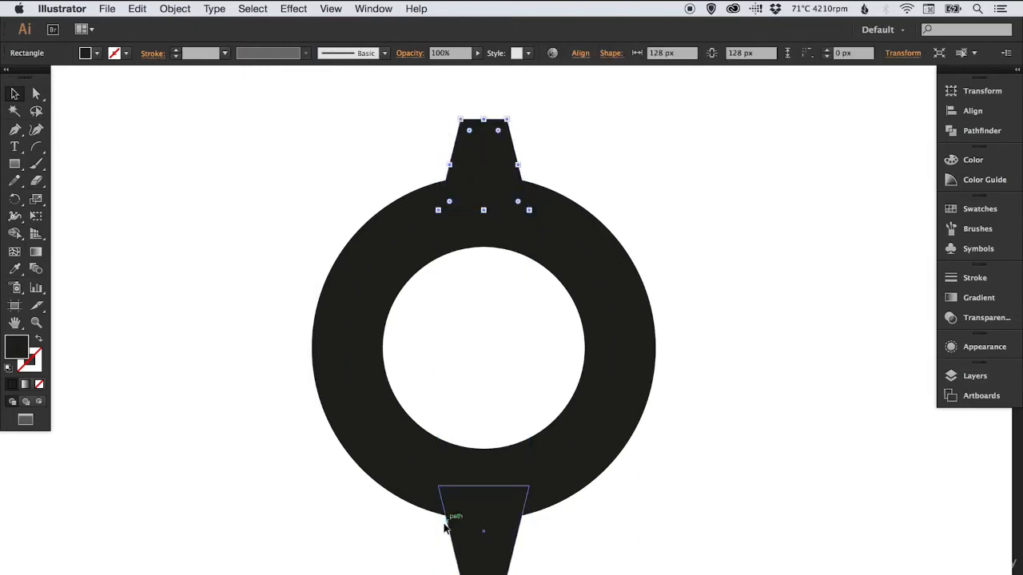
drag(424, 561, 478, 561)
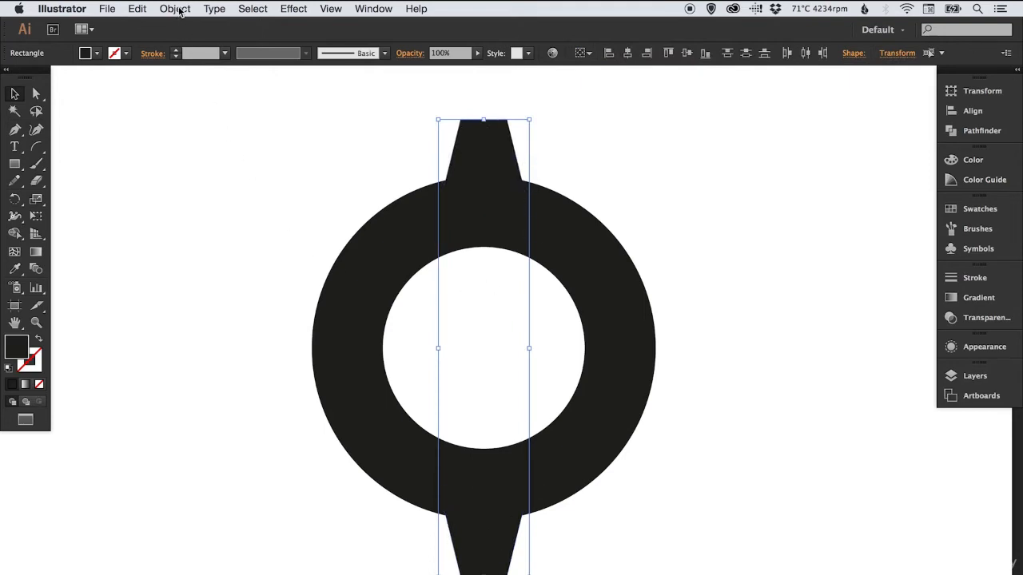
click(137, 9)
click(137, 72)
click(138, 9)
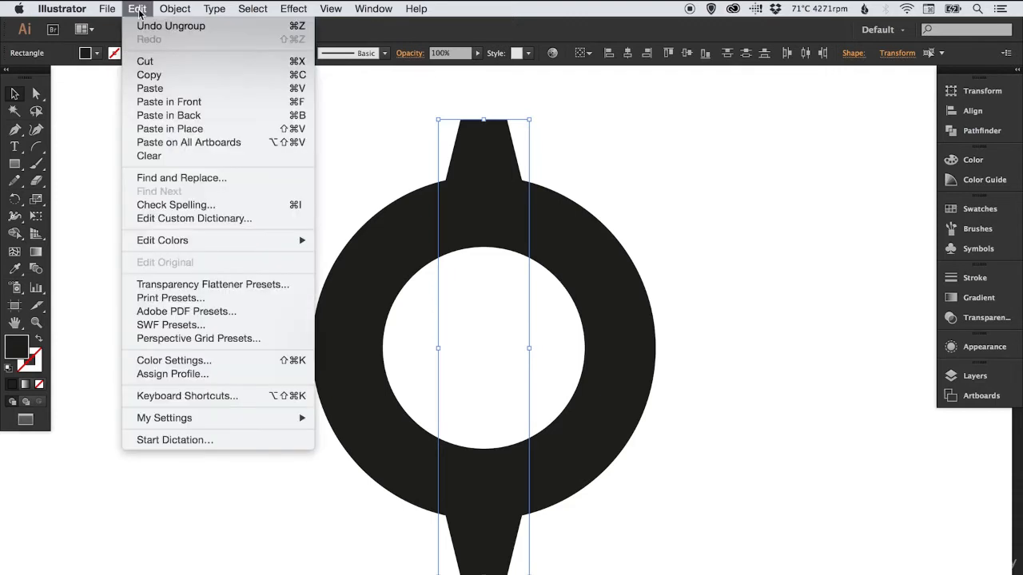
click(164, 129)
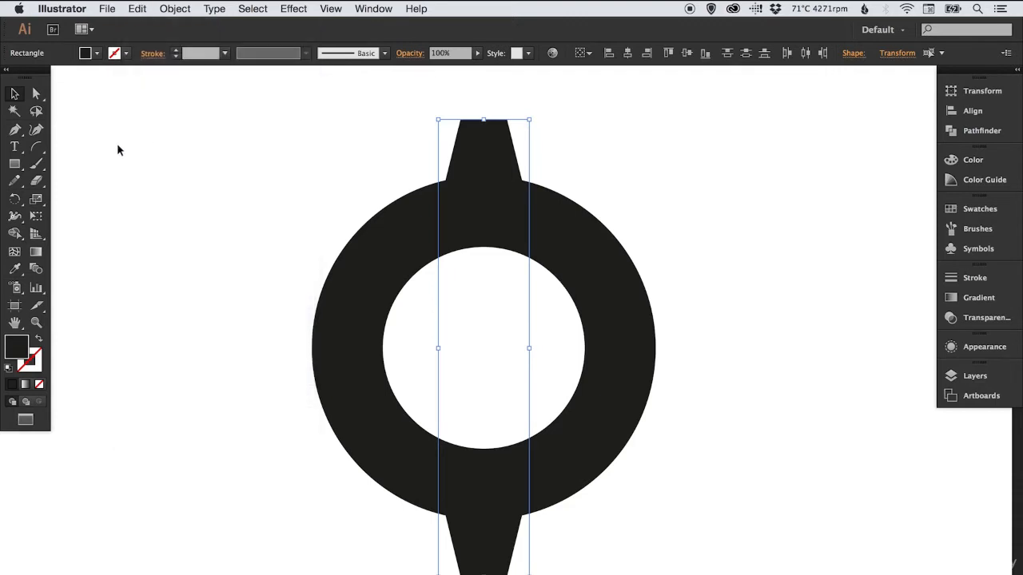
Rotate the duplicated pair of teeth a quarter turn about the ring's center, onto its left and right sides, and deselect
click(36, 184)
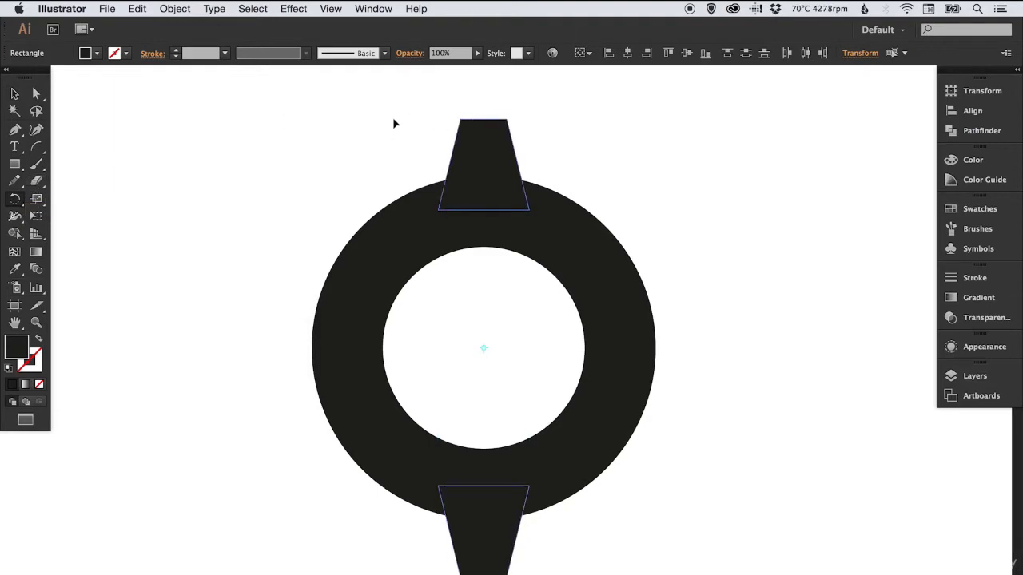
drag(395, 123, 466, 132)
drag(604, 199, 652, 253)
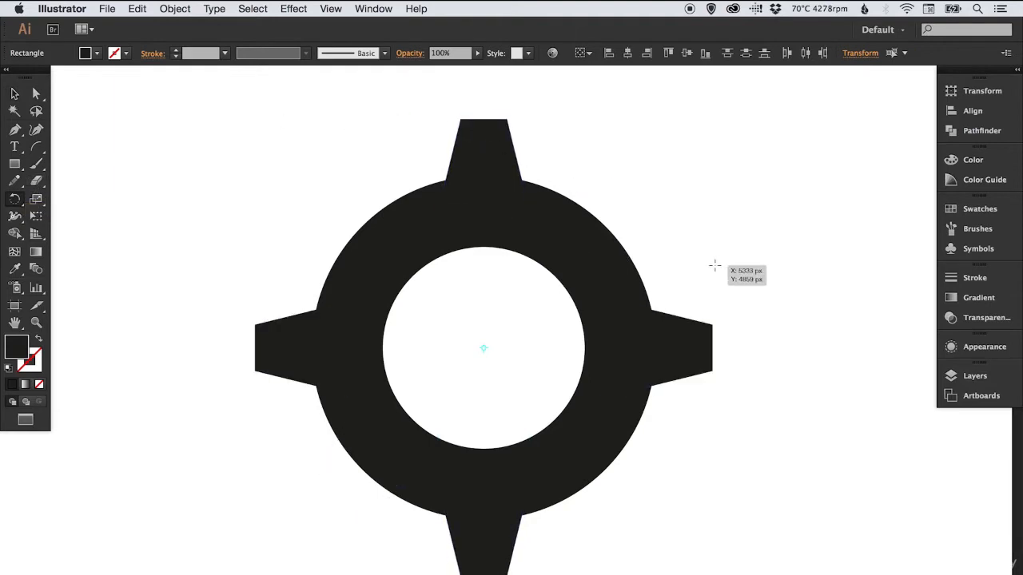
key(v)
click(743, 235)
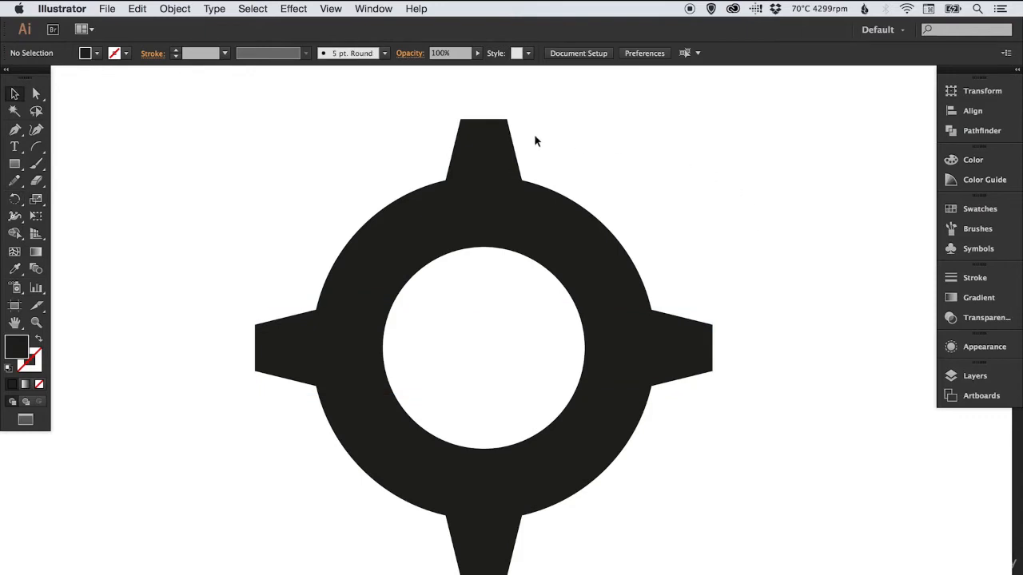
Select all four teeth around the ring, copy them and paste the duplicates in place
click(495, 154)
shift+click(286, 338)
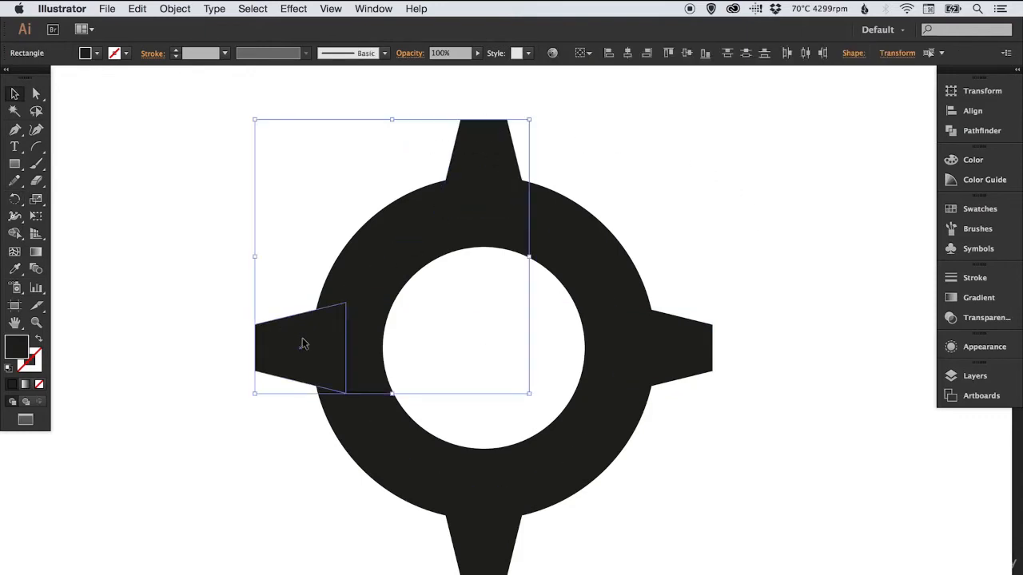
shift+click(478, 558)
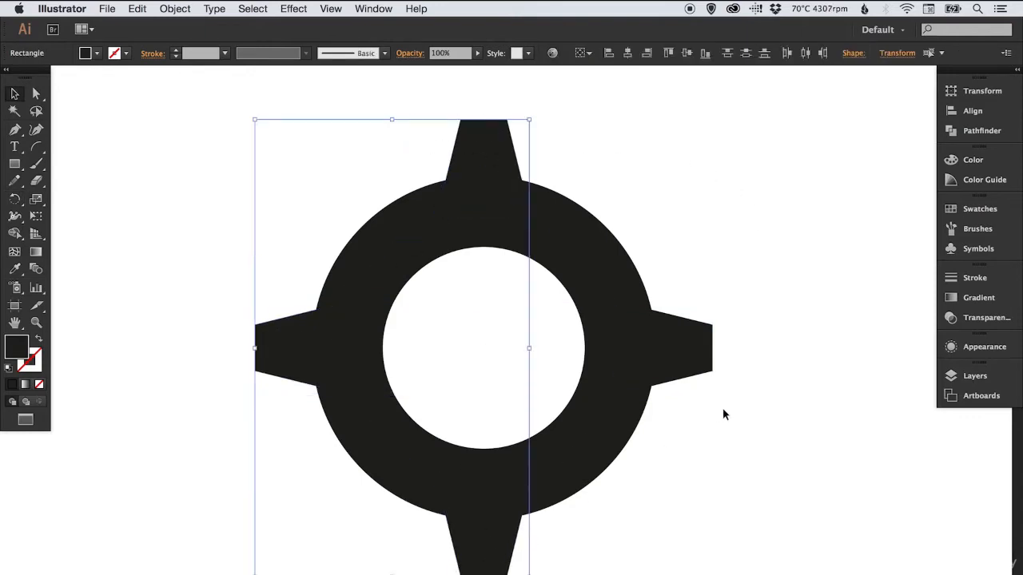
shift+click(710, 359)
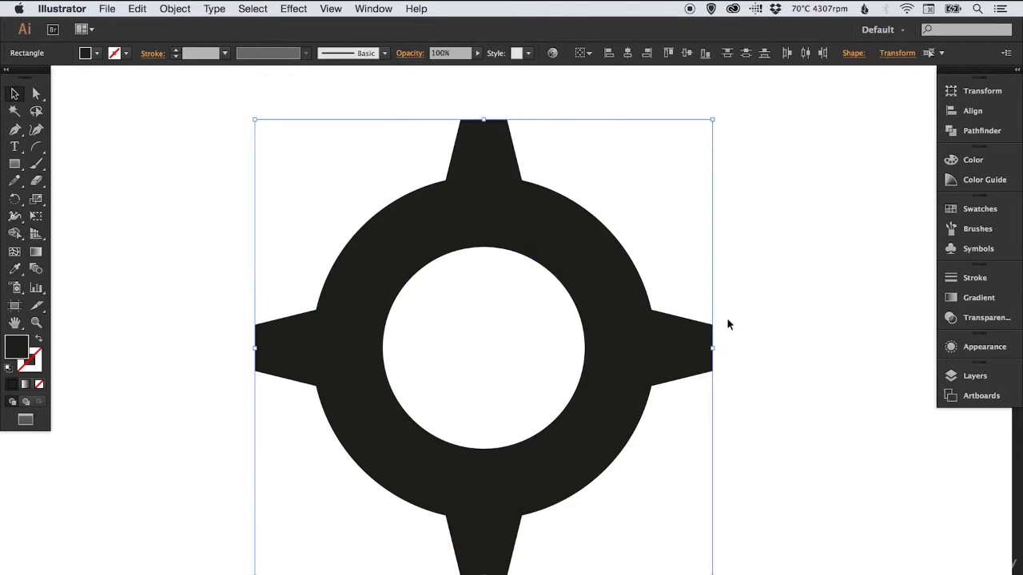
click(138, 9)
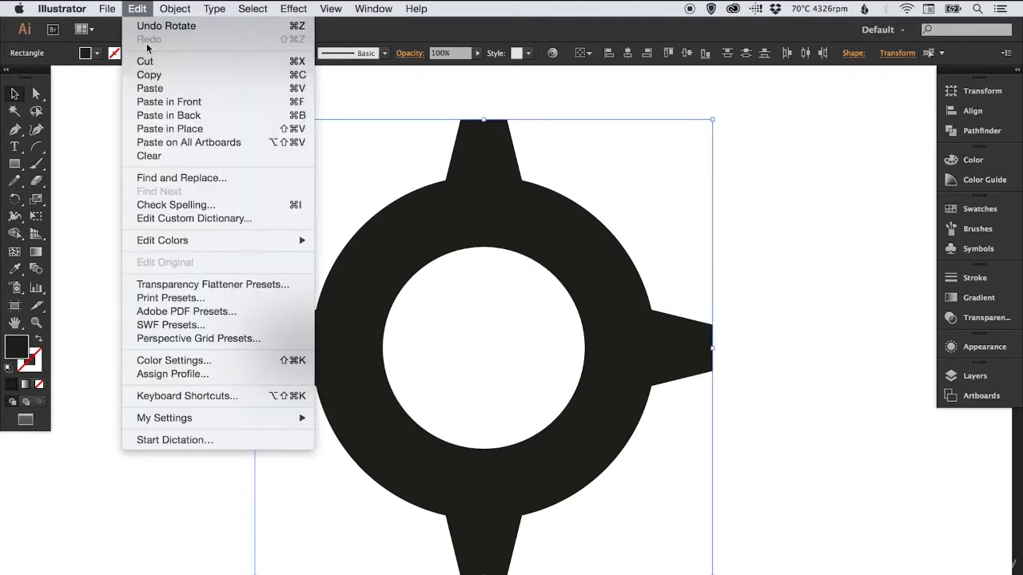
click(185, 129)
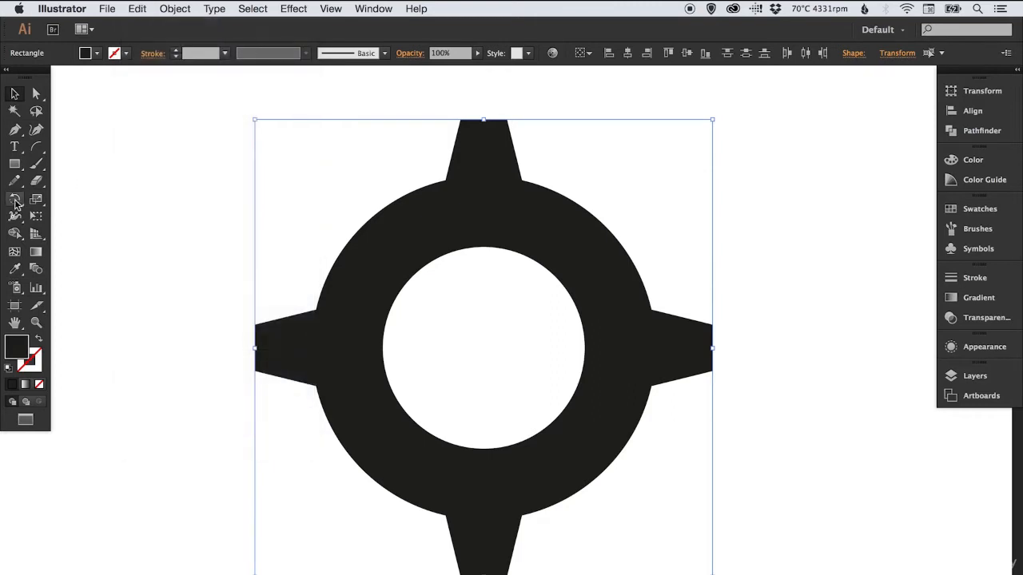
Rotate the four duplicated teeth about the ring's center to sit diagonally midway between the original teeth, and deselect
click(16, 202)
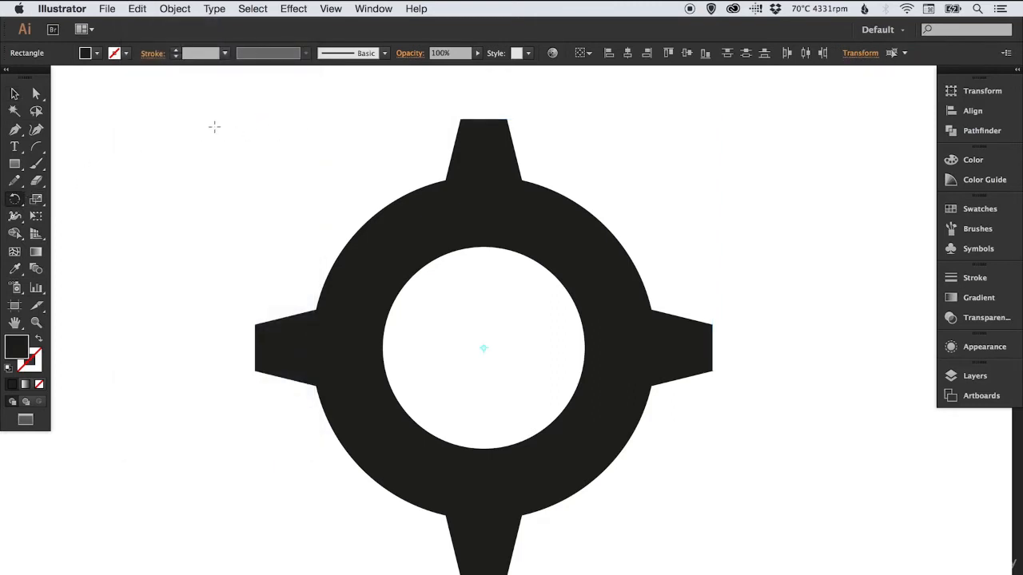
drag(197, 141, 356, 124)
key(v)
click(782, 248)
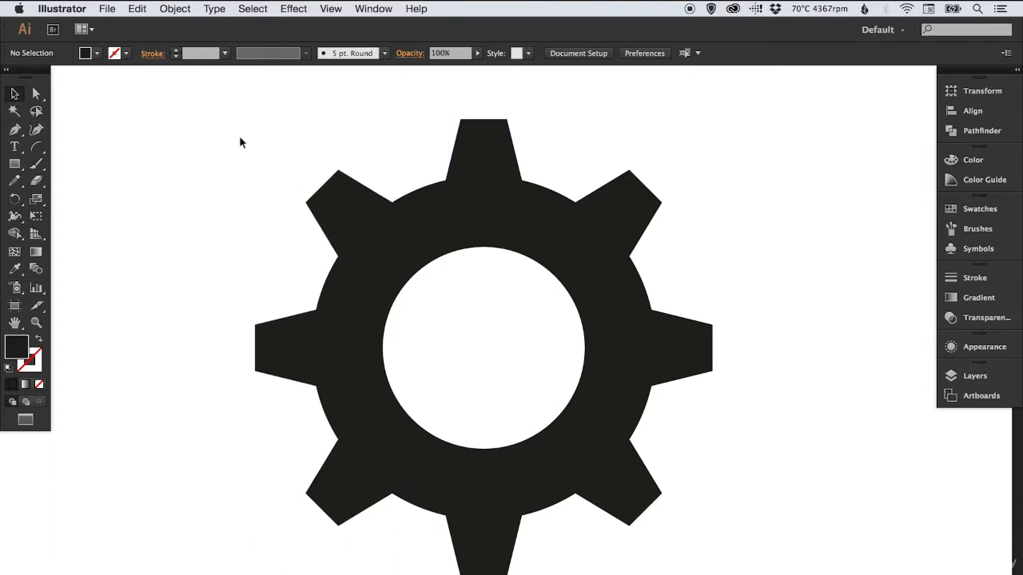
Scale the whole gear down proportionally about its center to about half its size, and deselect
drag(231, 124, 719, 546)
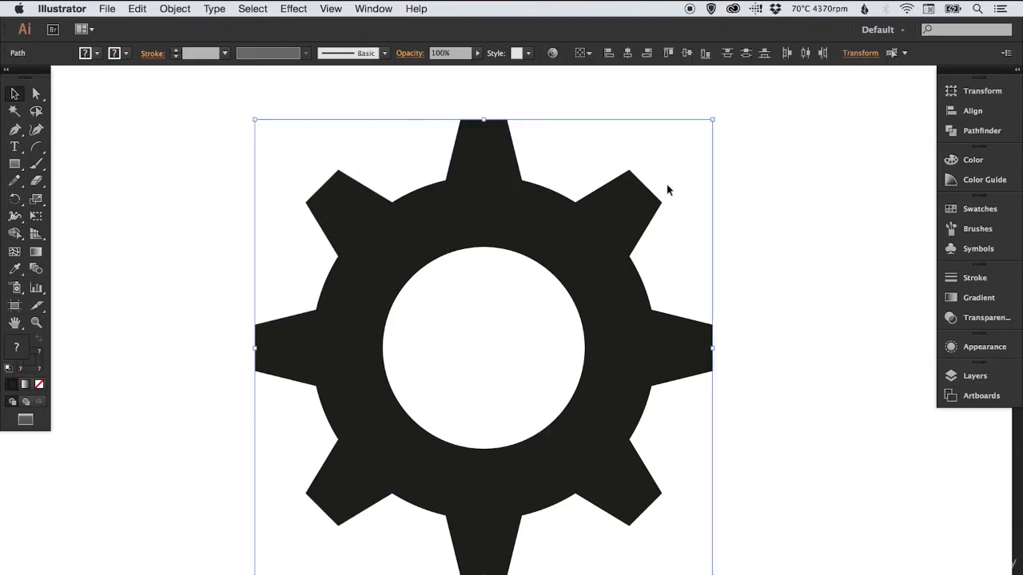
click(36, 199)
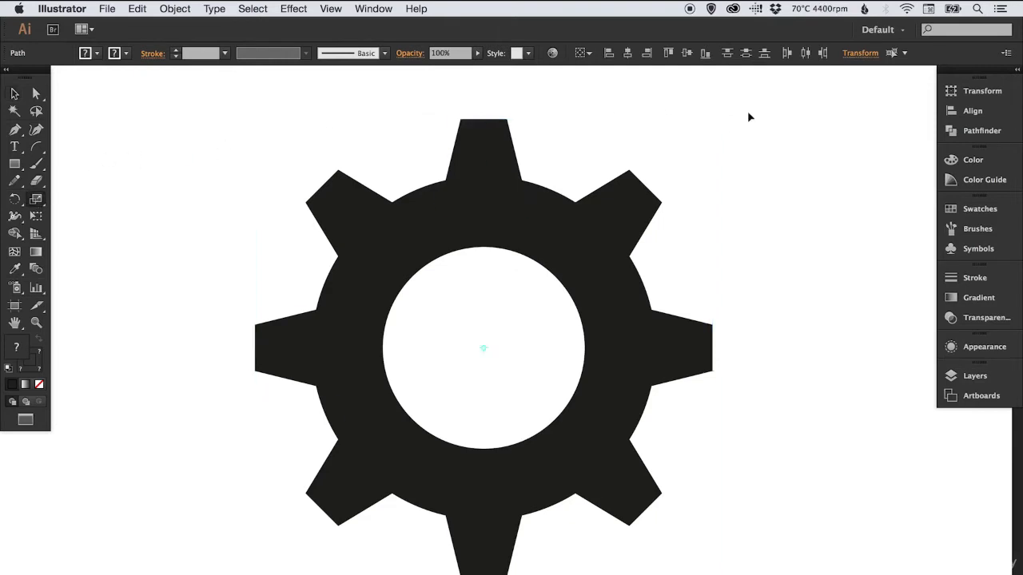
drag(749, 117, 600, 203)
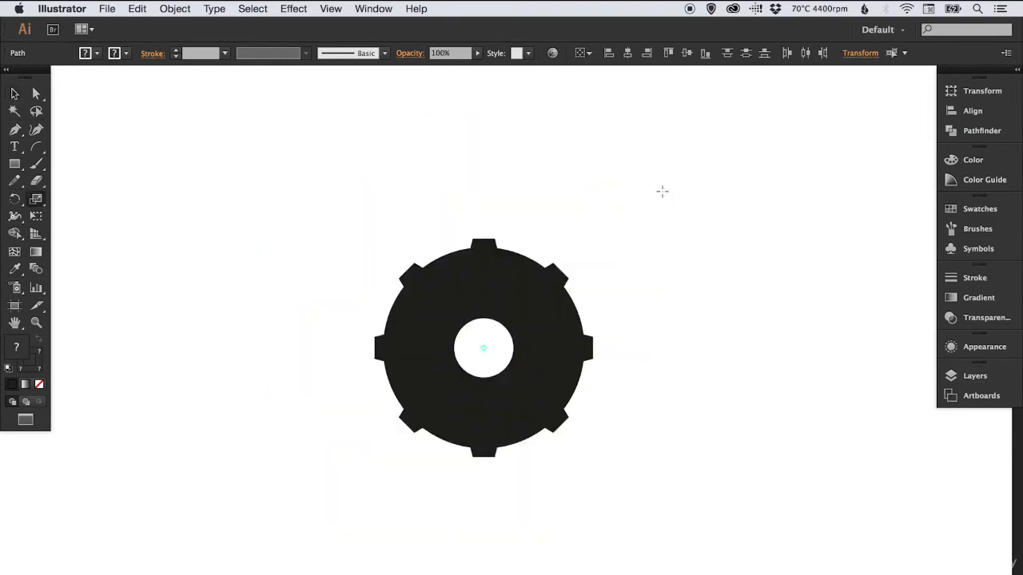
key(v)
click(657, 205)
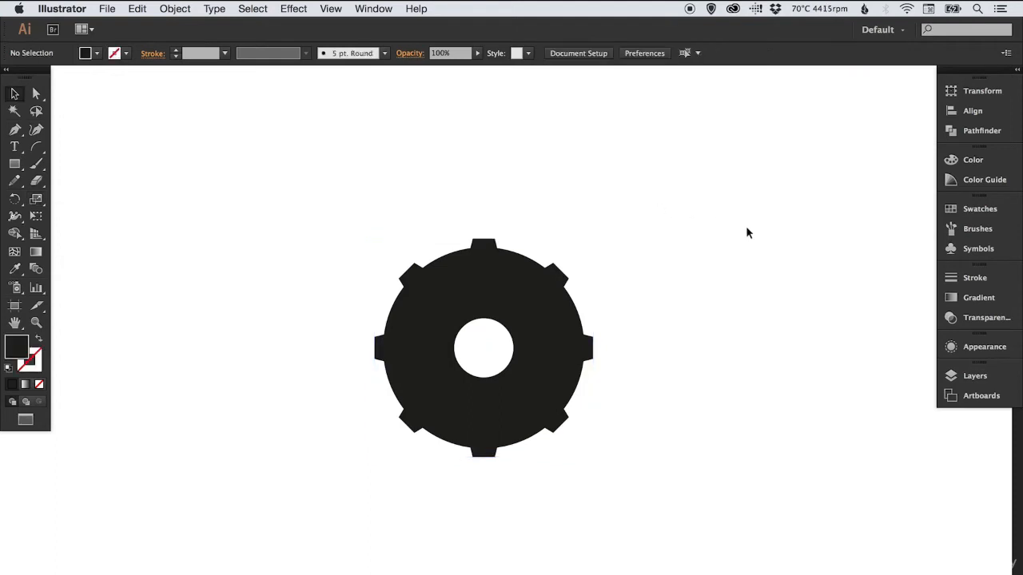
Undo the scaling of the gear and leave nothing selected
key(super+z)
key(super+z)
click(779, 215)
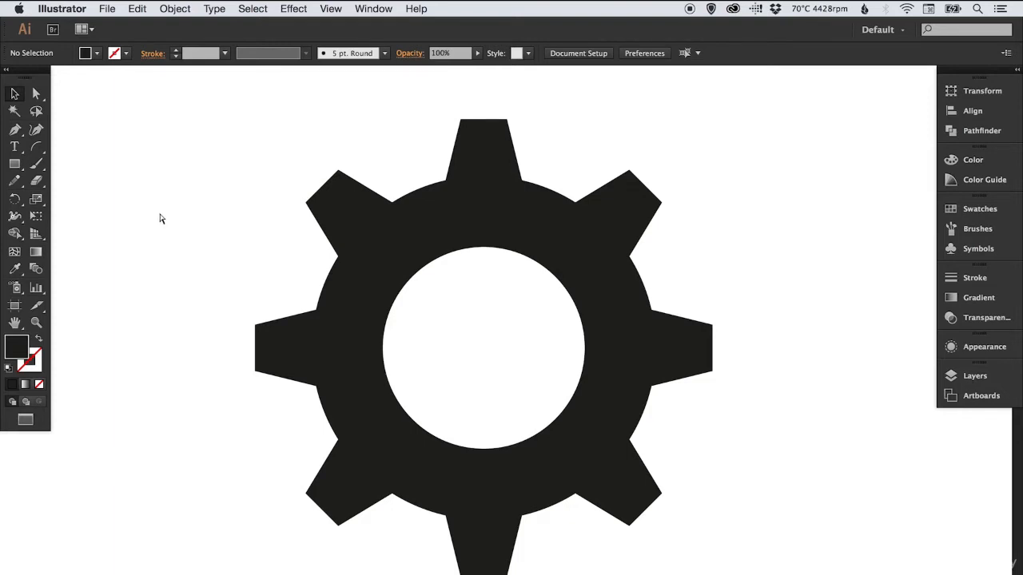
Switch to outline view and examine the ring's circular path against the teeth
key(super+y)
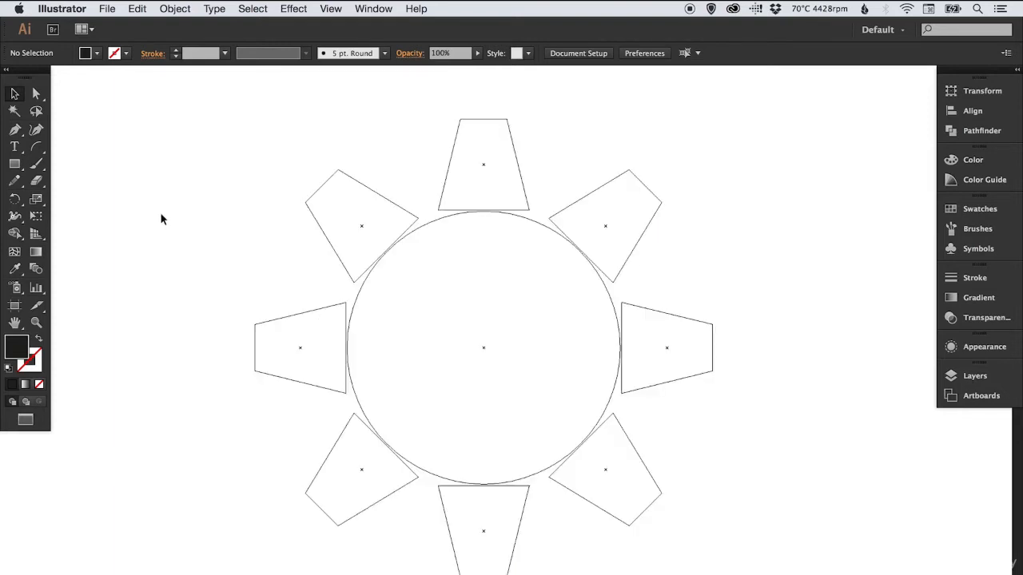
click(356, 301)
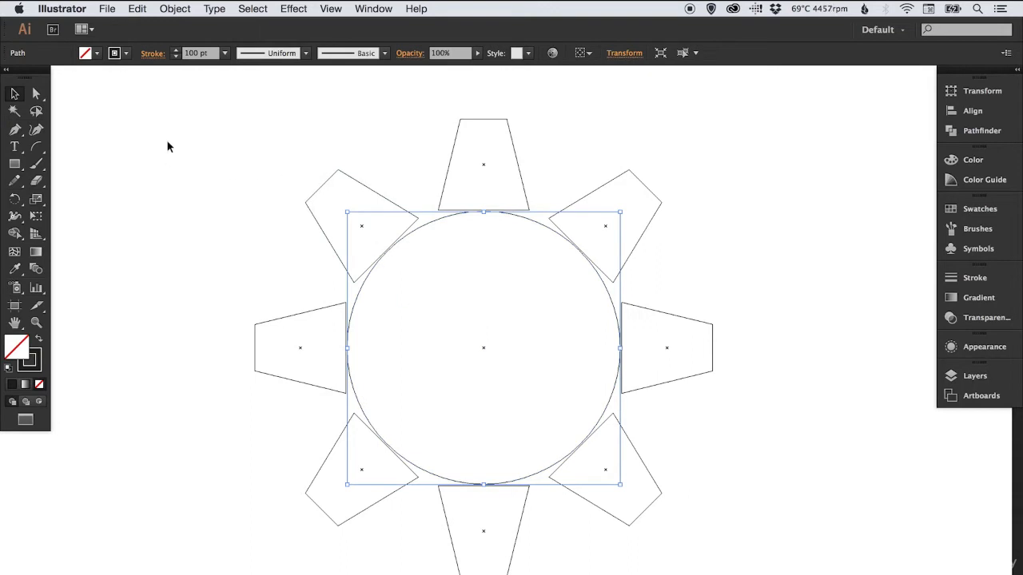
click(163, 182)
Expand the ring's circle with Fill and Stroke enabled, deselect it, and return to preview view
click(356, 299)
click(175, 9)
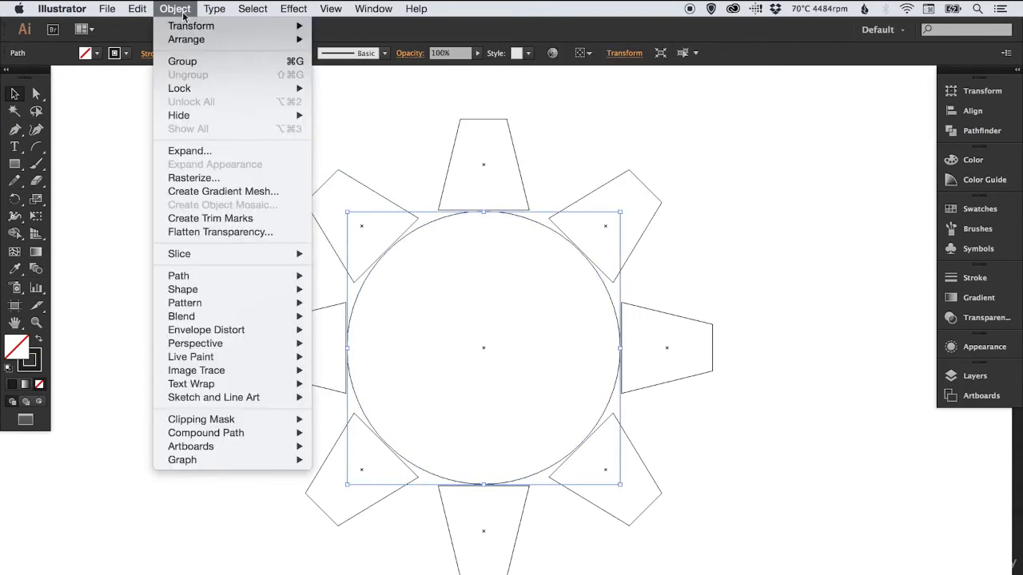
click(239, 150)
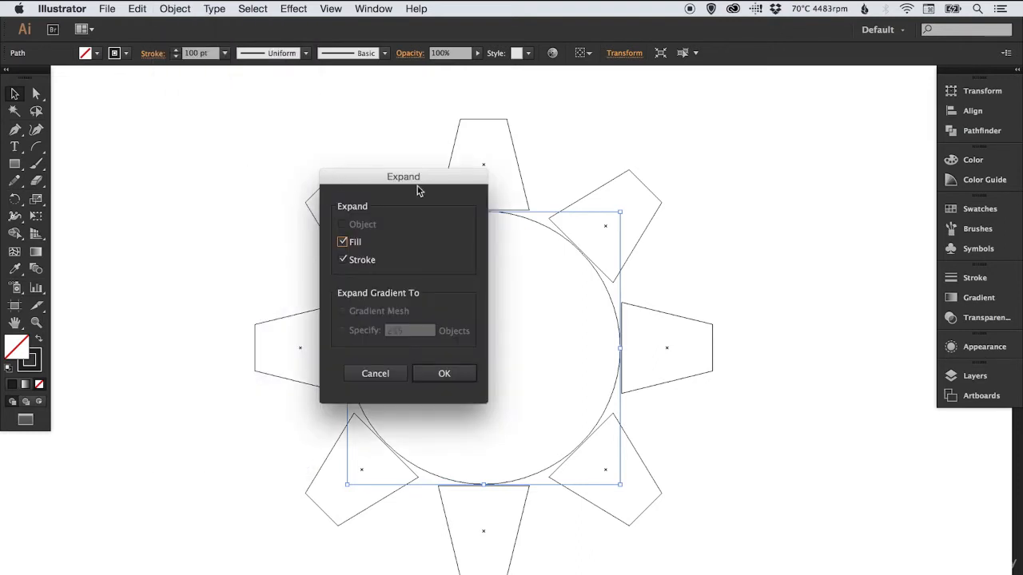
click(446, 373)
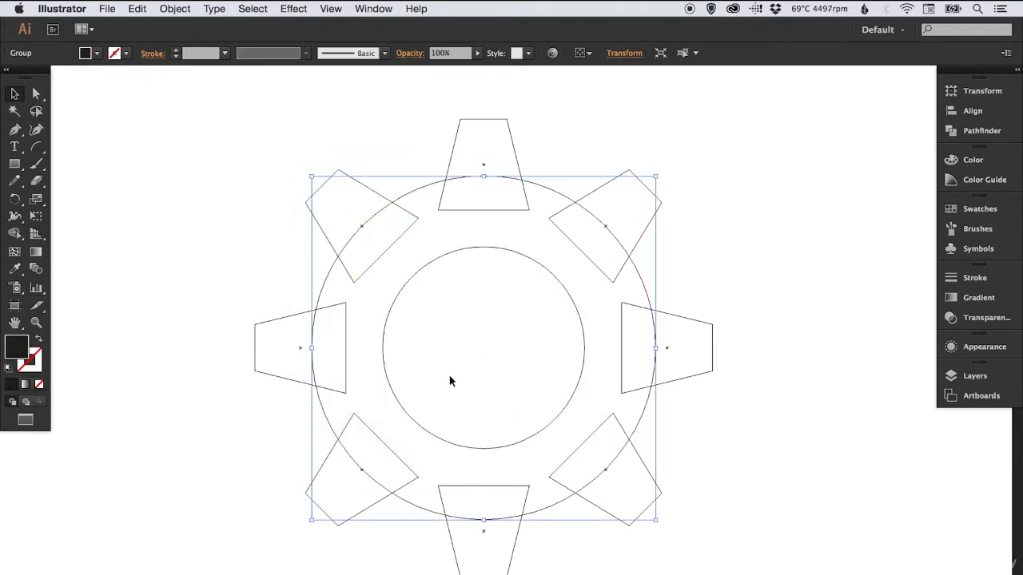
click(246, 285)
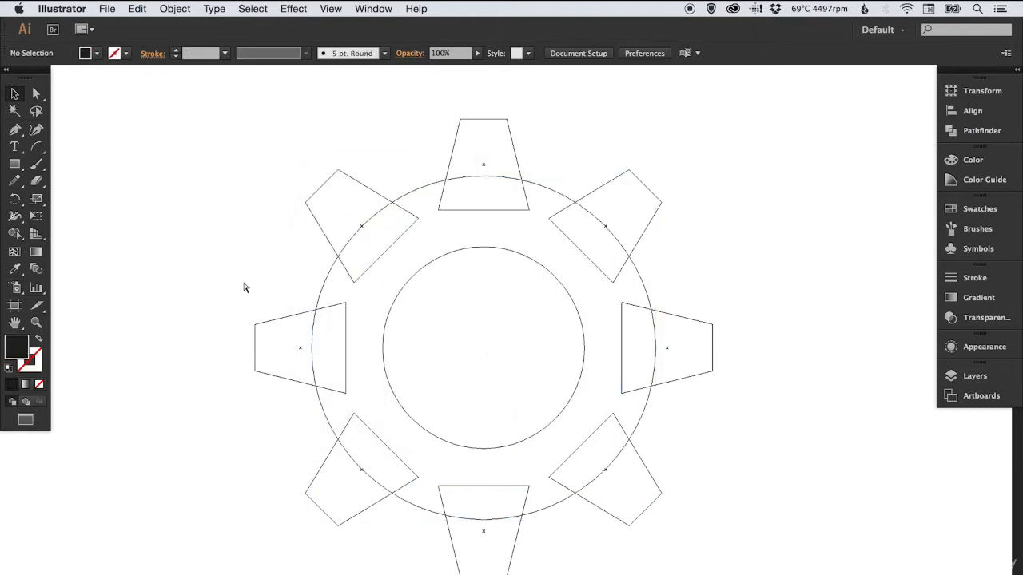
key(super+y)
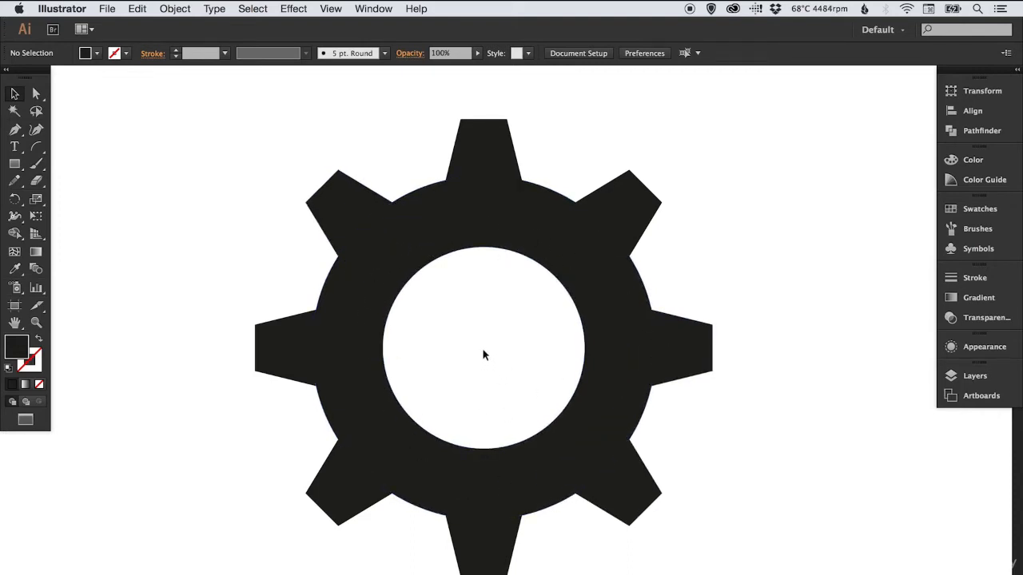
Try scaling the whole gear down proportionally about its center to about half its size, and undo the scaling
drag(228, 144, 754, 507)
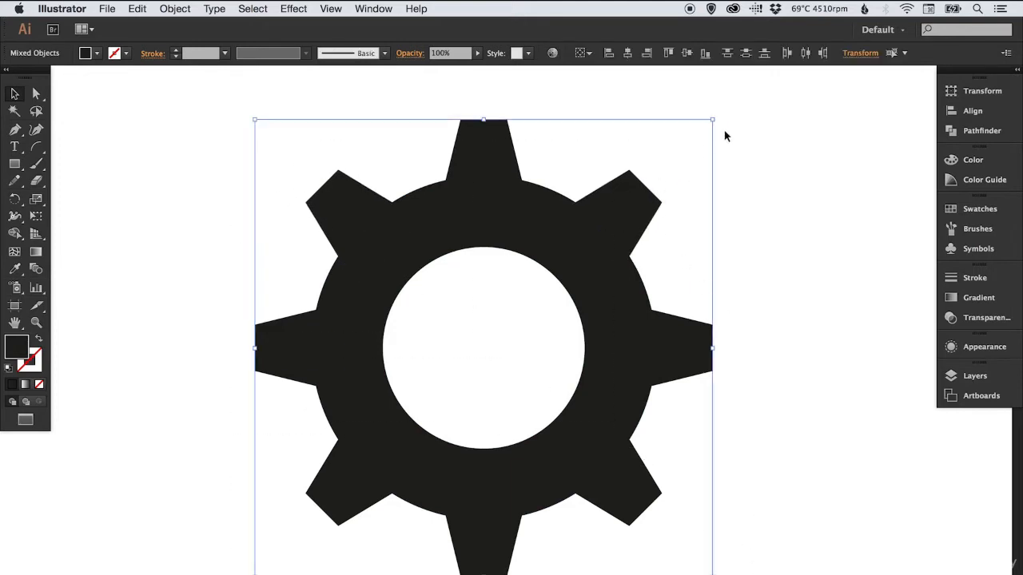
key(s)
drag(739, 112, 631, 212)
key(v)
click(683, 240)
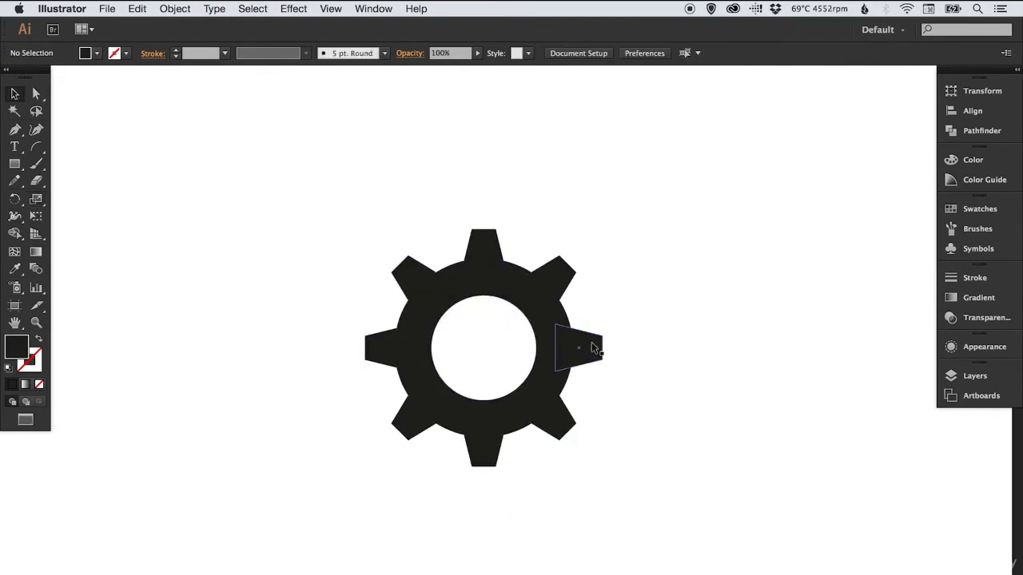
key(super+z)
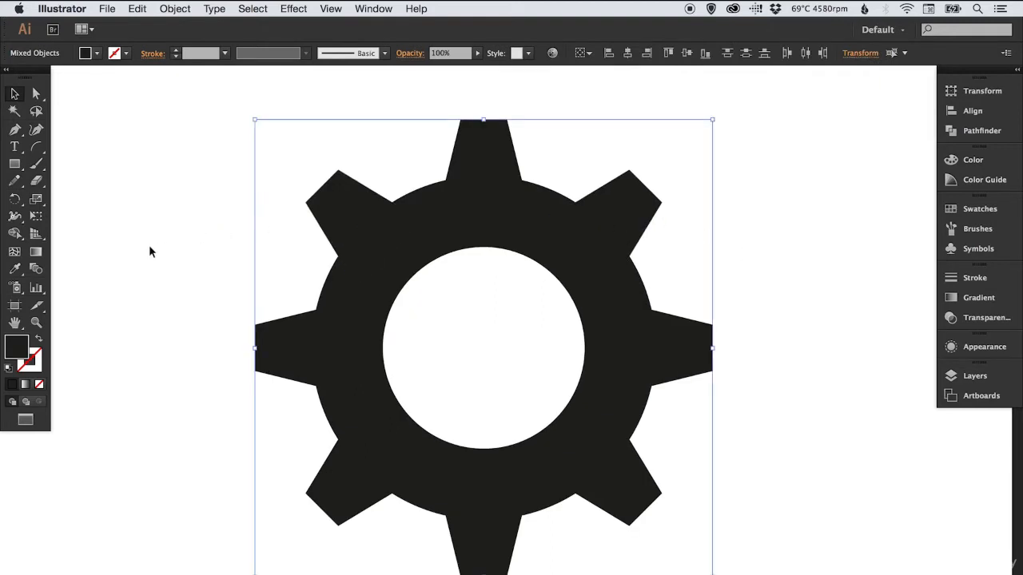
click(193, 228)
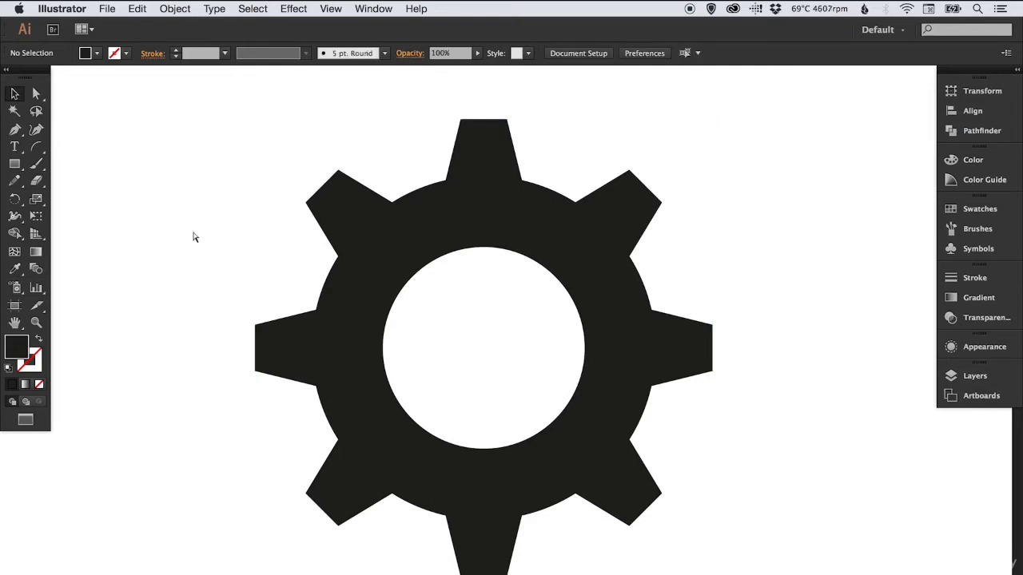
Unite the ring and all eight teeth into one gear shape in outline view, return to preview view, and deselect
key(super+y)
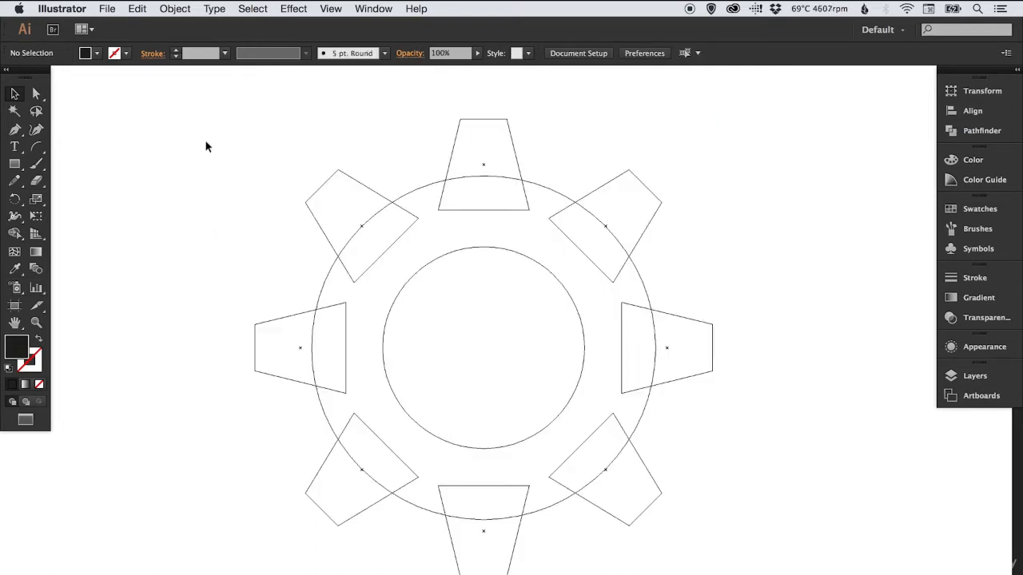
drag(205, 146, 752, 520)
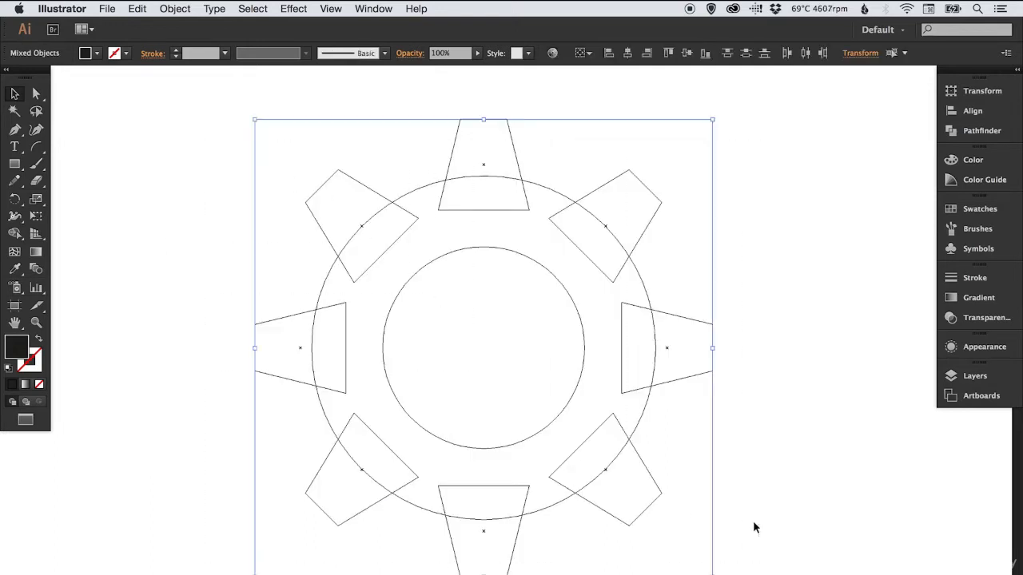
click(983, 132)
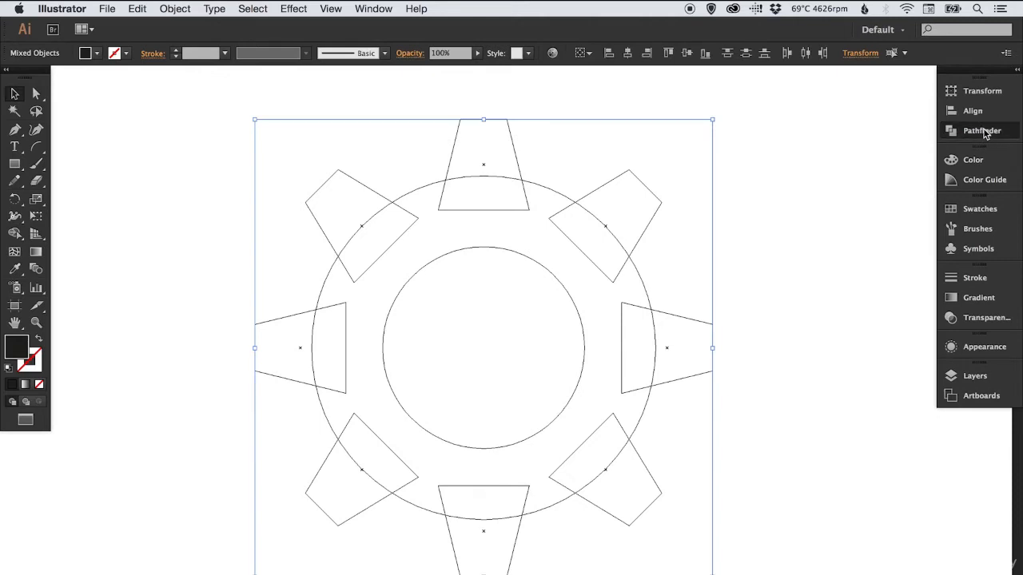
click(778, 114)
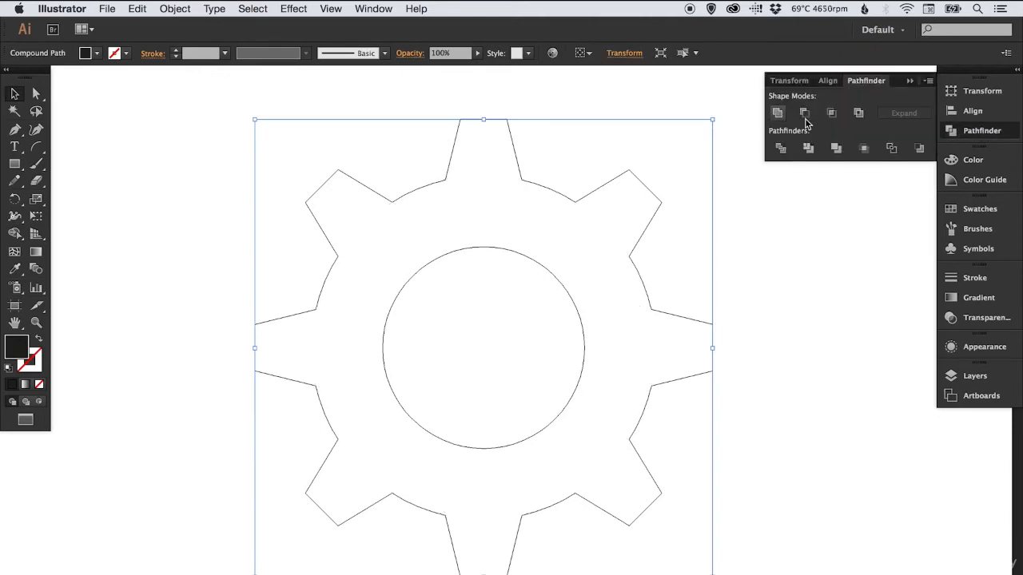
click(978, 135)
key(super+h)
key(super+y)
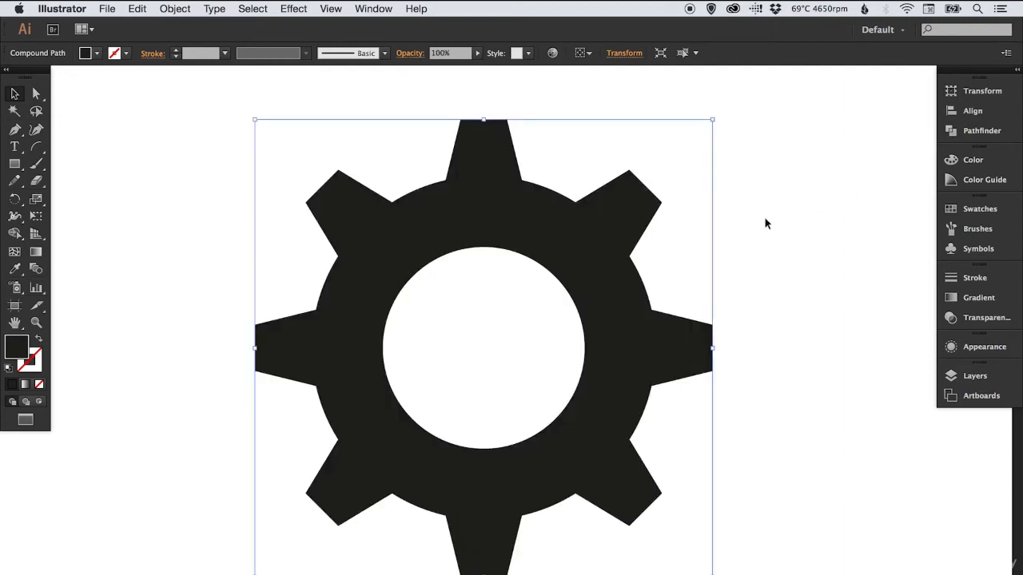
click(778, 217)
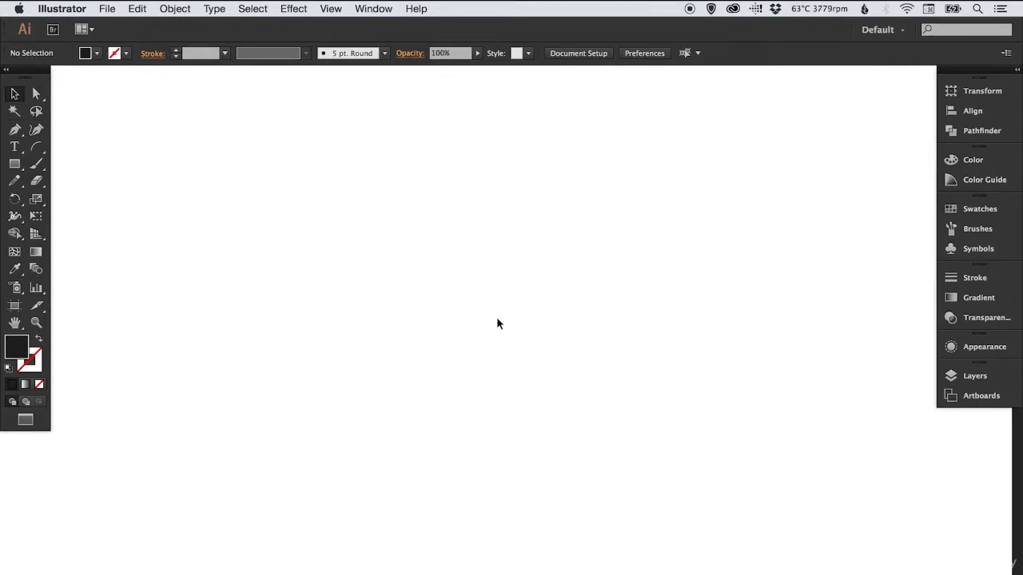
Draw a black rectangle about 79 px wide and 115 px high on an empty area of the artboard, and deselect it
drag(14, 163, 67, 166)
drag(337, 285, 393, 366)
key(v)
click(448, 318)
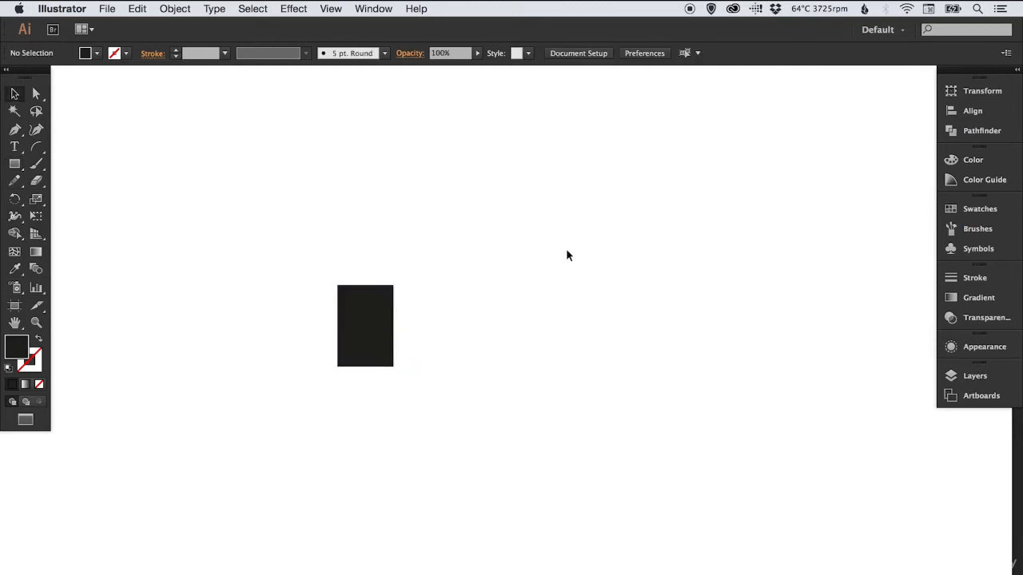
Copy the black rectangle and paste the duplicate in place on top of it
drag(367, 305, 367, 306)
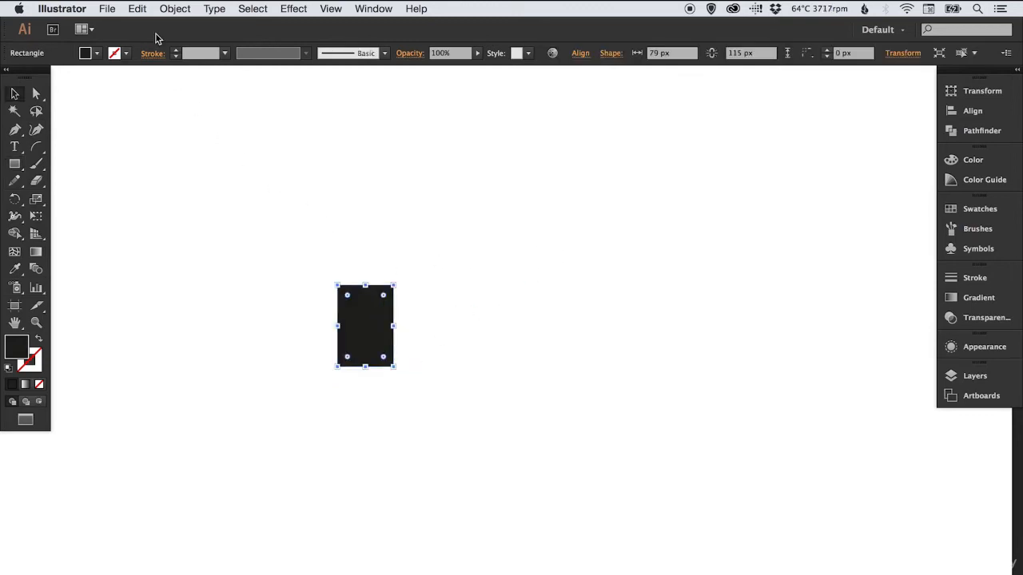
click(136, 8)
click(147, 76)
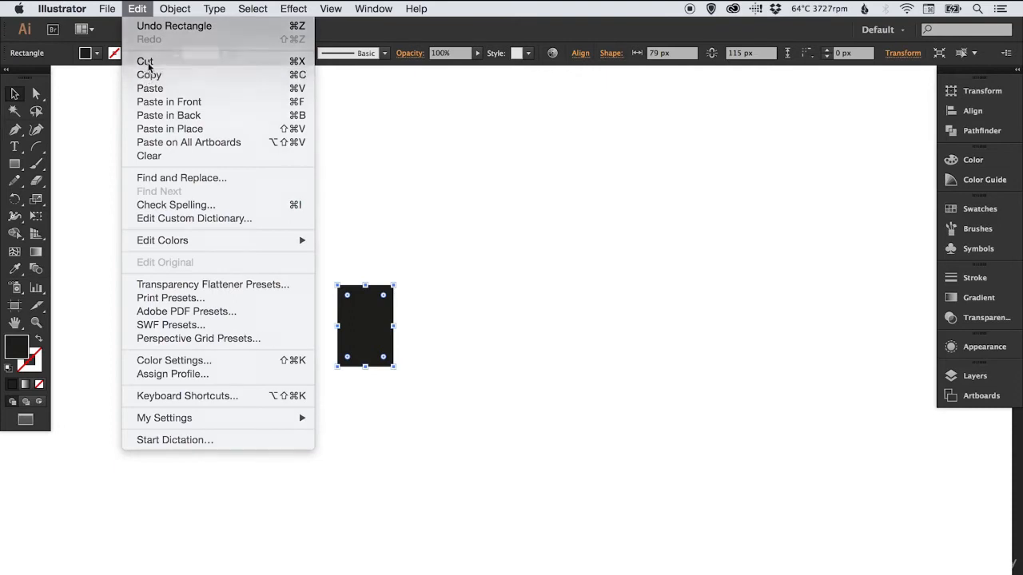
click(137, 8)
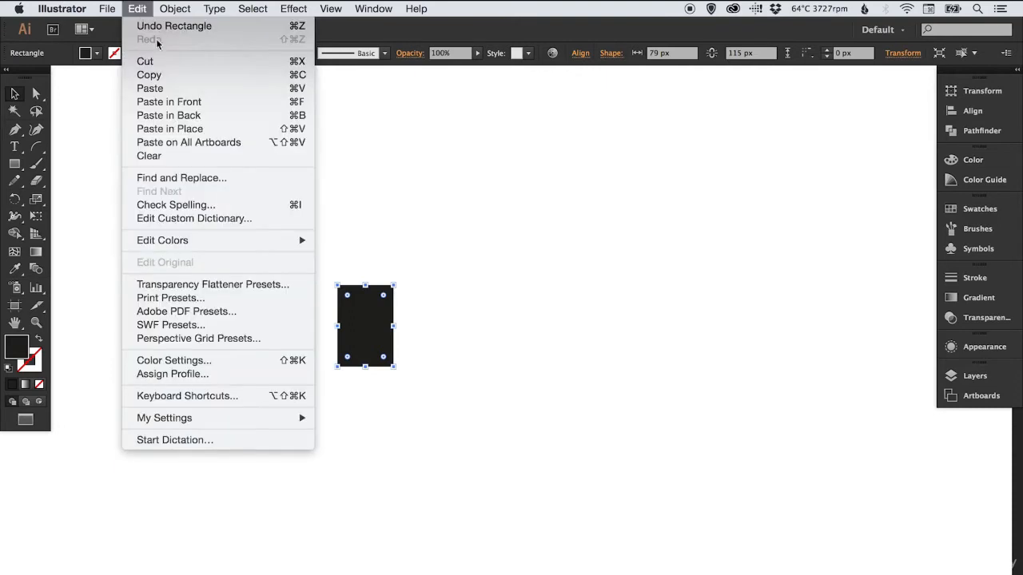
click(166, 129)
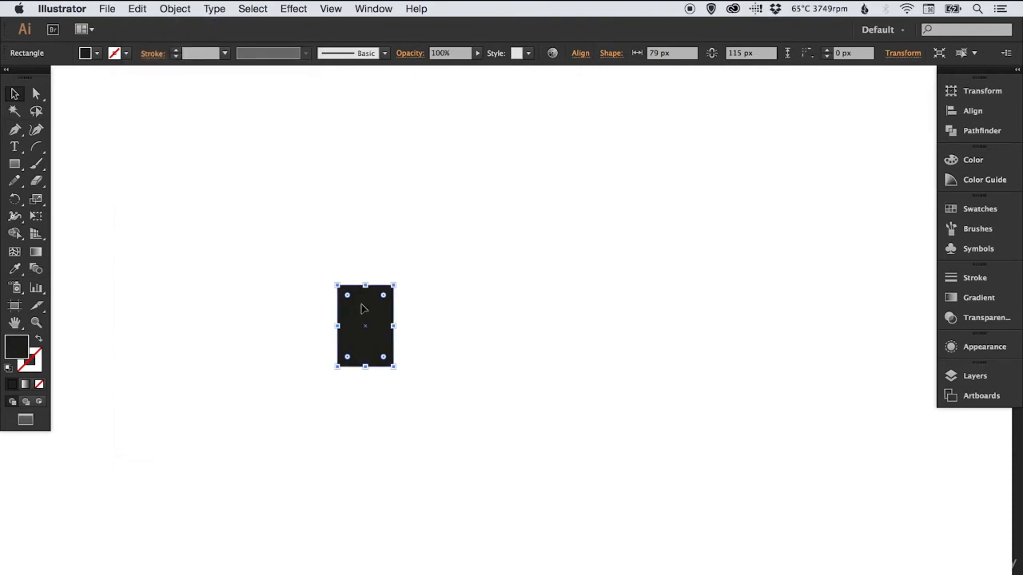
Move the duplicate horizontally to the right until it abuts the original rectangle, and check the shared edge up close
drag(365, 303, 420, 302)
key(super+space)
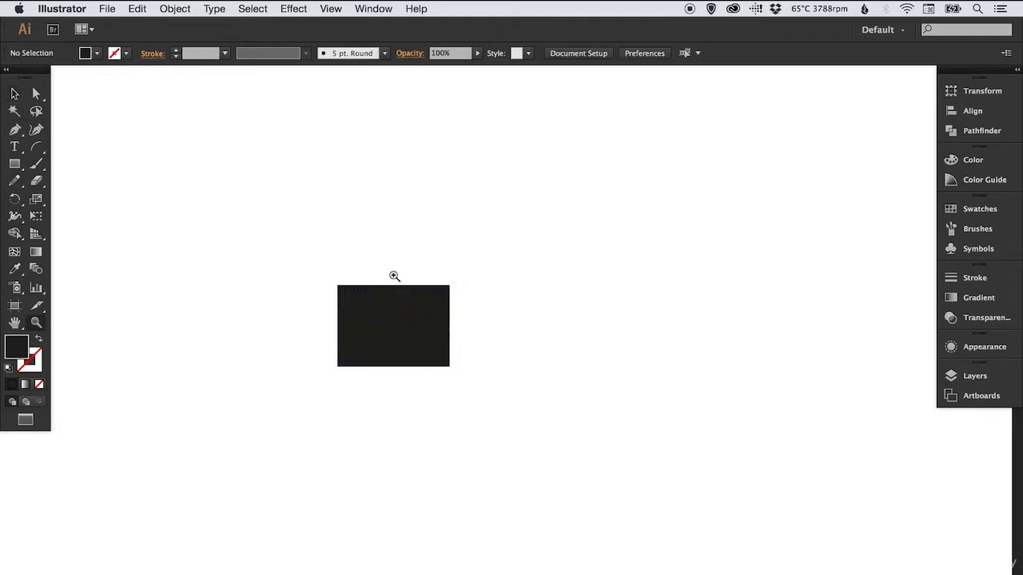
drag(377, 269, 431, 340)
key(super+h)
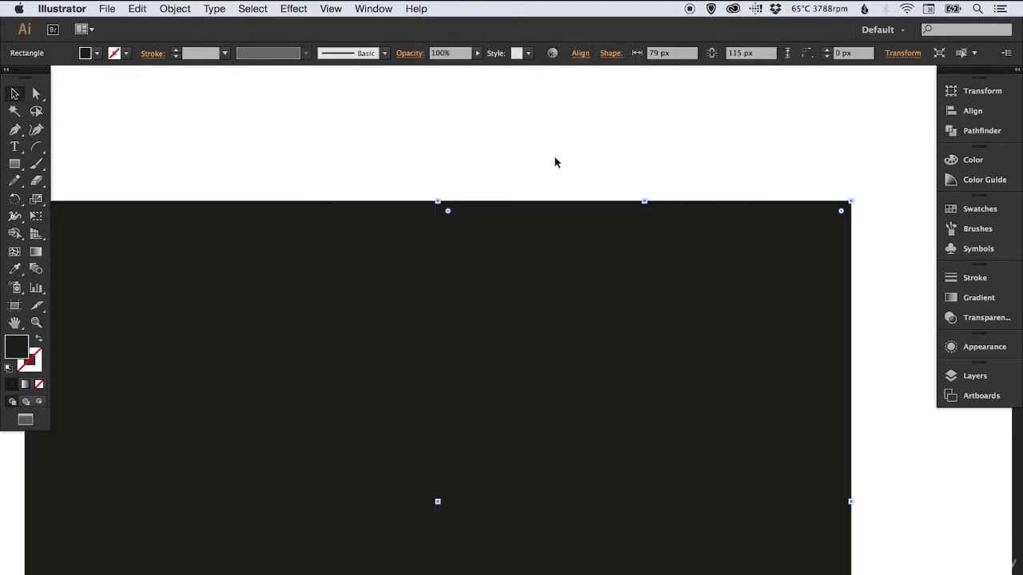
key(super+minus)
key(super+minus)
key(super+minus)
key(super+minus)
key(space)
drag(528, 335, 443, 293)
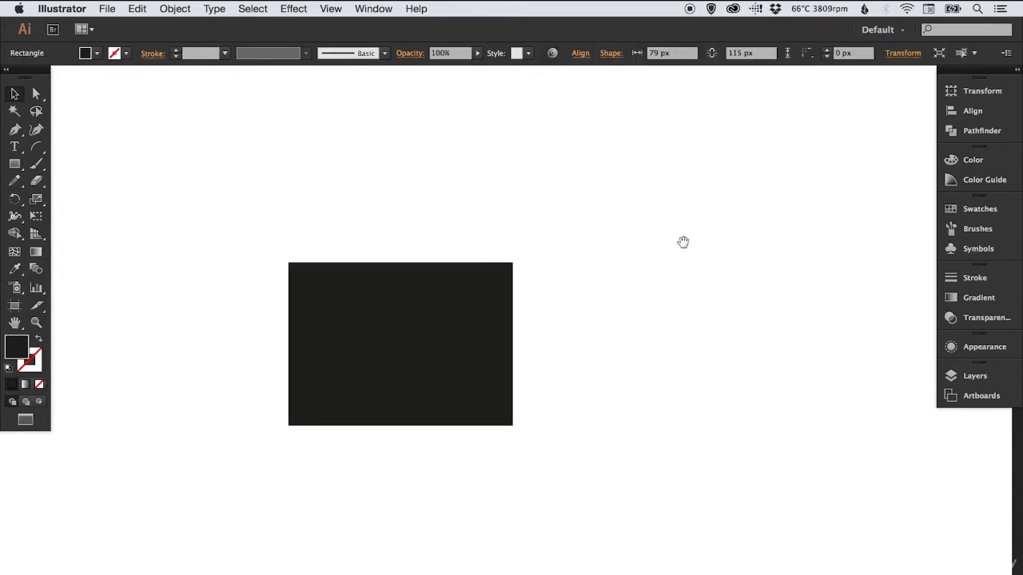
Fill the right-hand rectangle with red and deselect it
key(super+h)
click(969, 209)
click(813, 245)
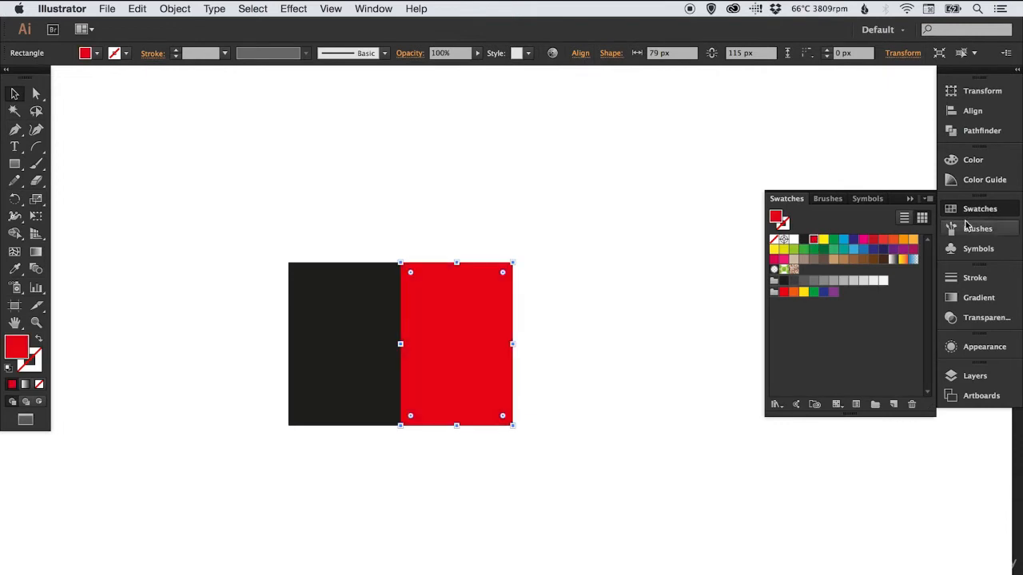
click(969, 210)
scroll(678, 306, right, 2)
key(super+minus)
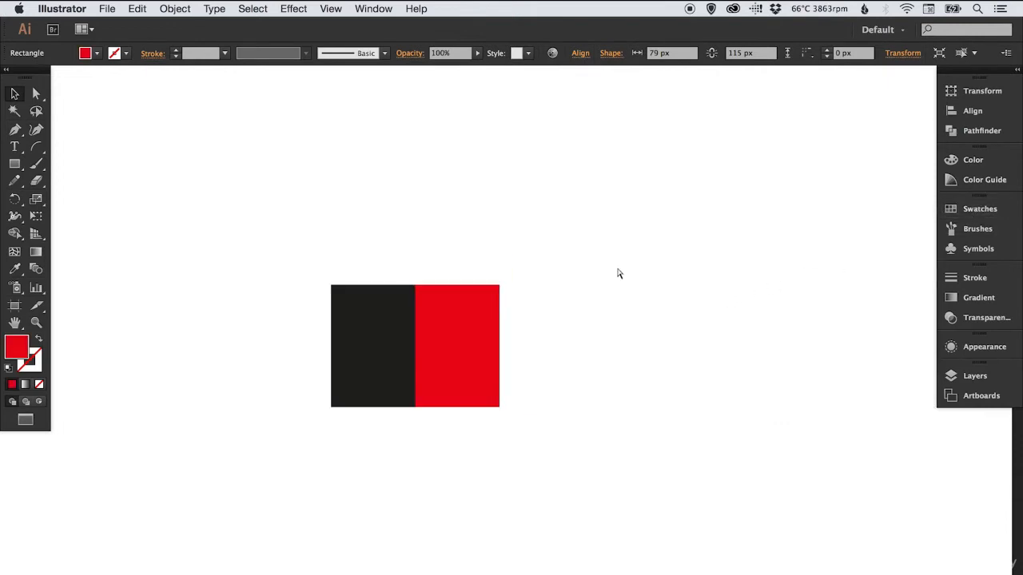
key(space)
drag(564, 303, 535, 302)
click(469, 257)
Scale the red rectangle's two right anchor points vertically to slightly over twice their spacing, making a symmetrical flared cone, and deselect
key(a)
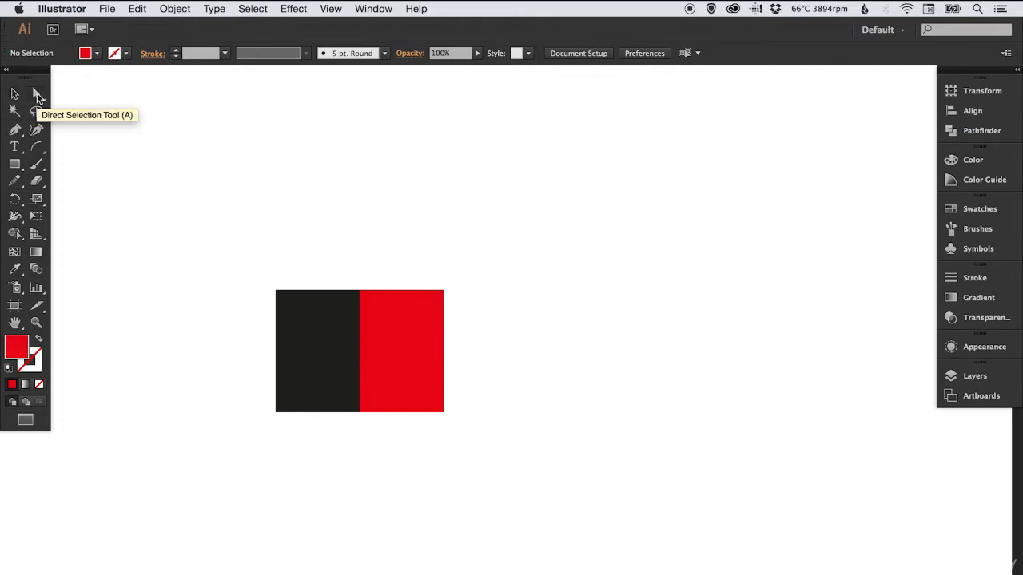
drag(468, 255, 422, 470)
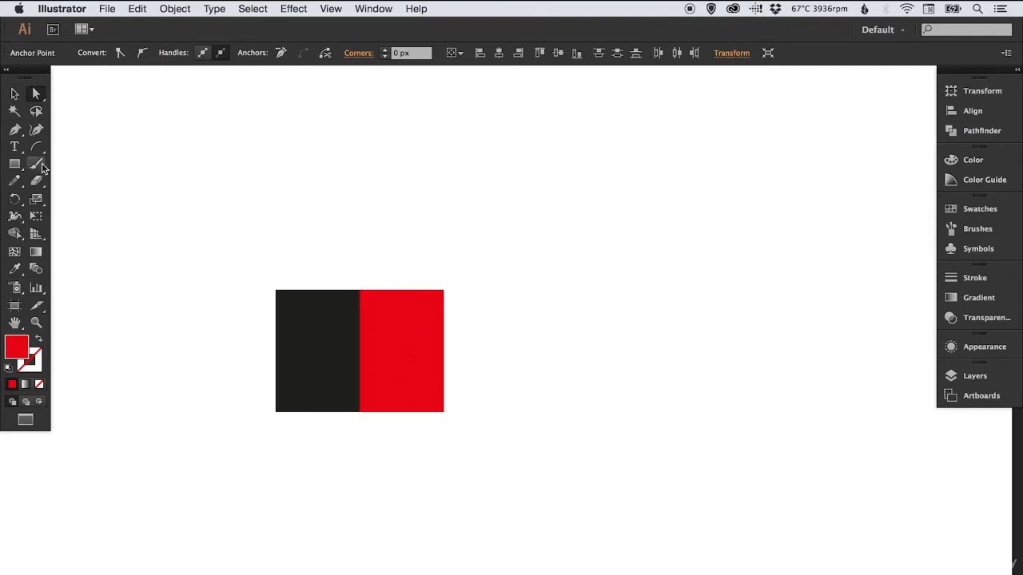
click(37, 200)
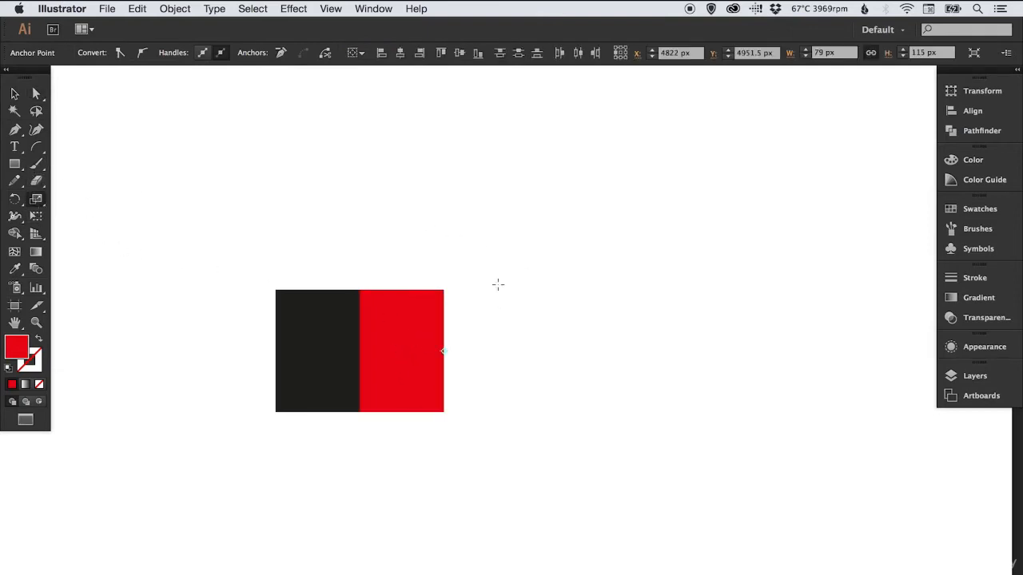
drag(479, 266, 484, 165)
key(v)
click(483, 262)
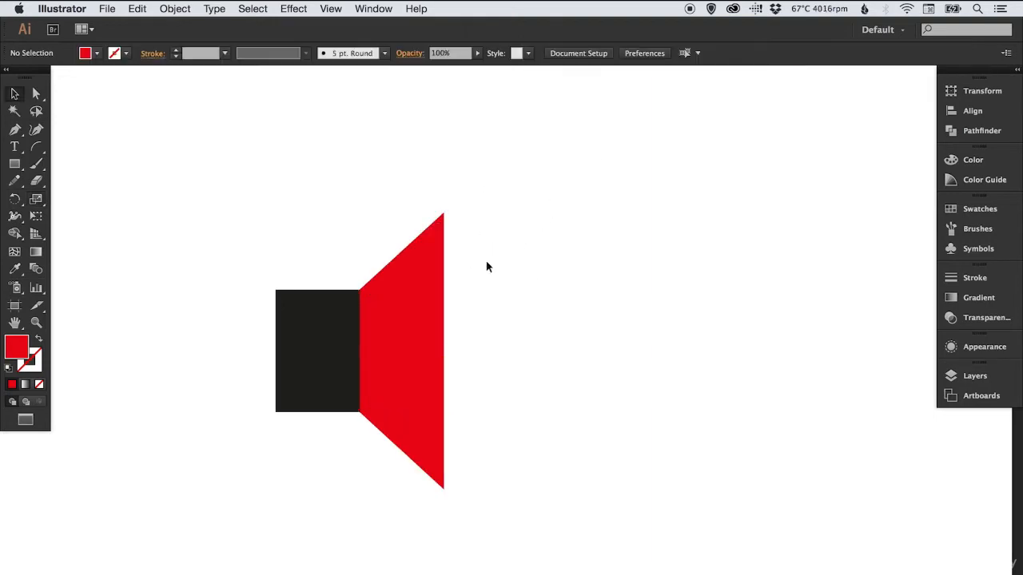
Nudge the cone's two outer anchor points horizontally to widen the red cone slightly to the right, and deselect it
key(a)
drag(463, 196, 435, 234)
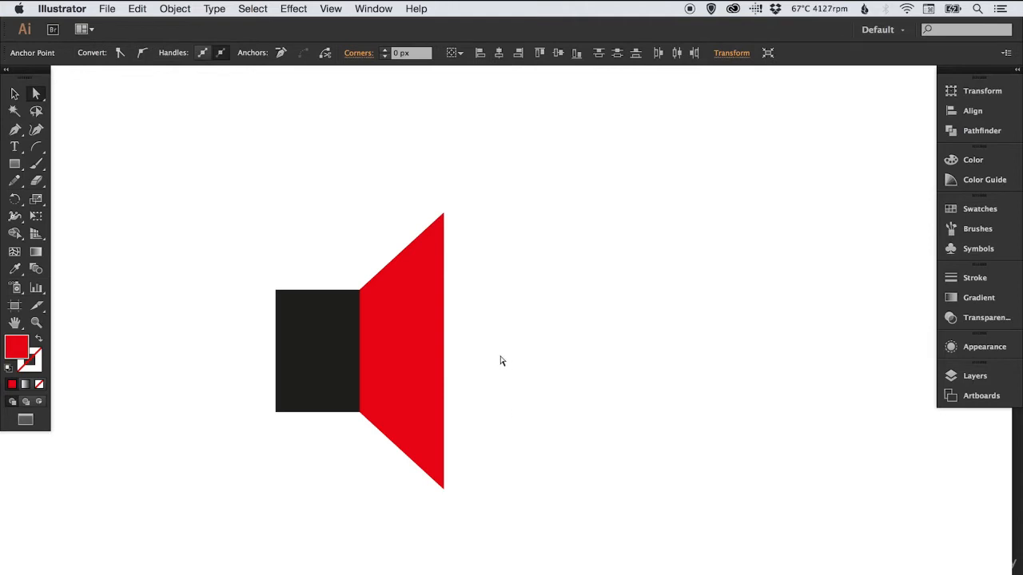
key(Right)
key(Right)
key(Right)
key(Right)
key(Right)
key(Right)
key(Right)
key(Right)
key(Right)
key(Right)
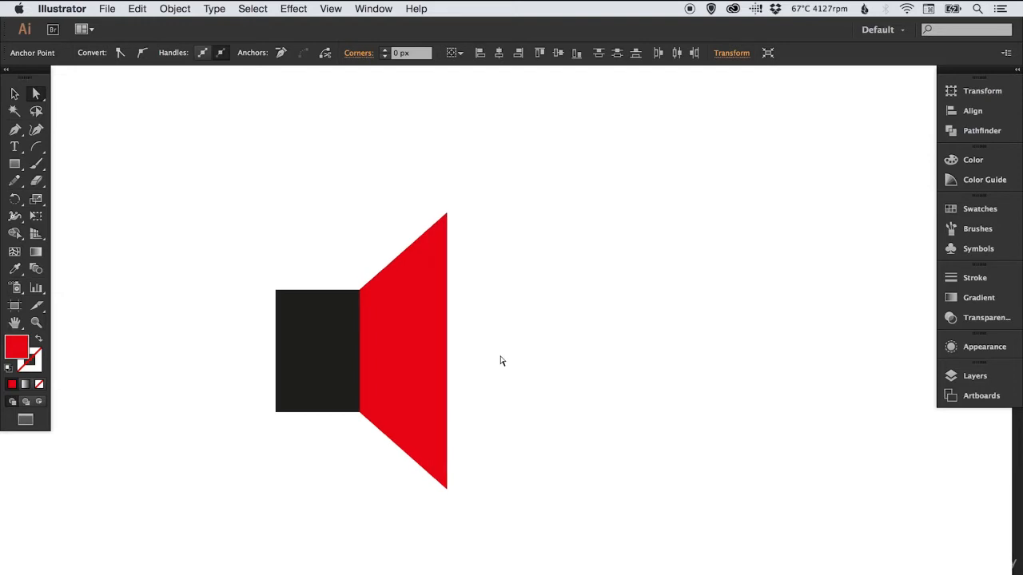
key(Right)
key(Right)
key(Right)
key(Right)
key(Right)
key(Right)
key(Right)
key(Right)
key(Right)
key(Right)
key(Right)
key(Right)
key(Right)
key(Right)
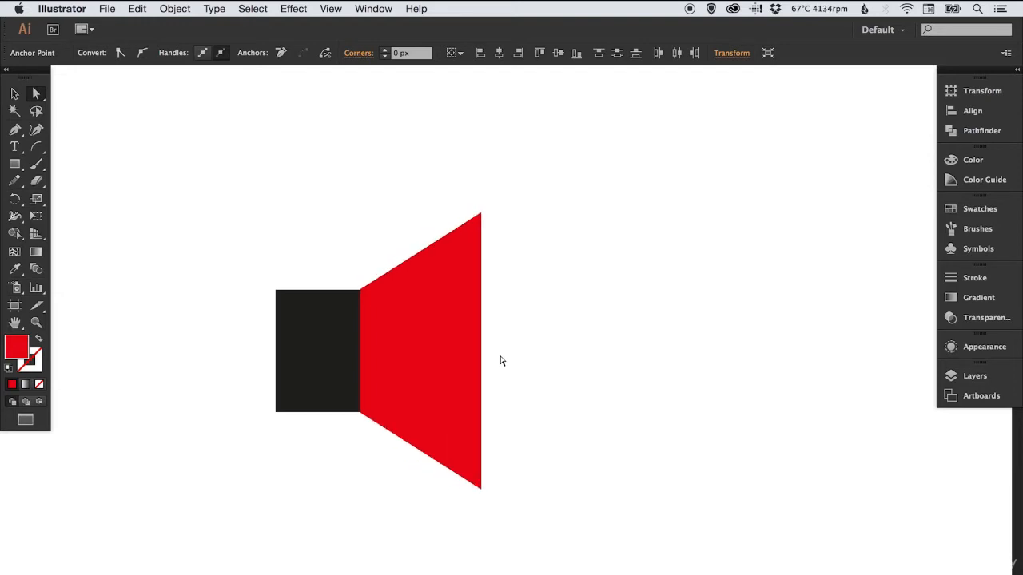
key(Left)
key(Left)
key(Left)
key(Left)
key(Left)
key(Left)
key(Left)
key(Left)
key(Left)
key(Left)
key(Left)
key(Left)
key(Left)
key(Left)
key(Left)
key(Left)
key(Left)
key(Left)
key(Left)
key(Left)
key(Right)
key(Right)
key(Right)
key(Right)
key(Right)
key(Right)
key(Right)
key(Right)
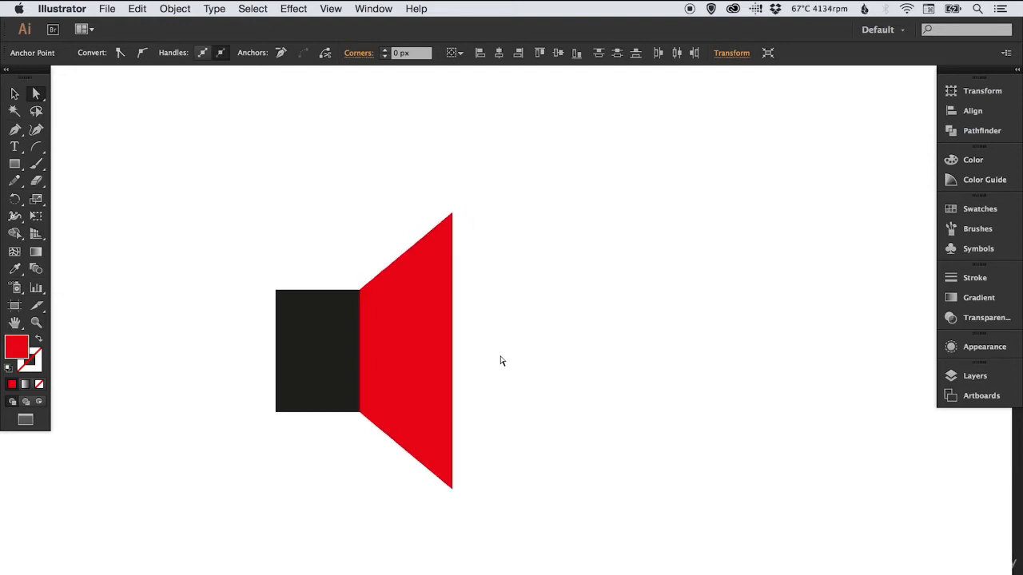
key(Right)
key(Right)
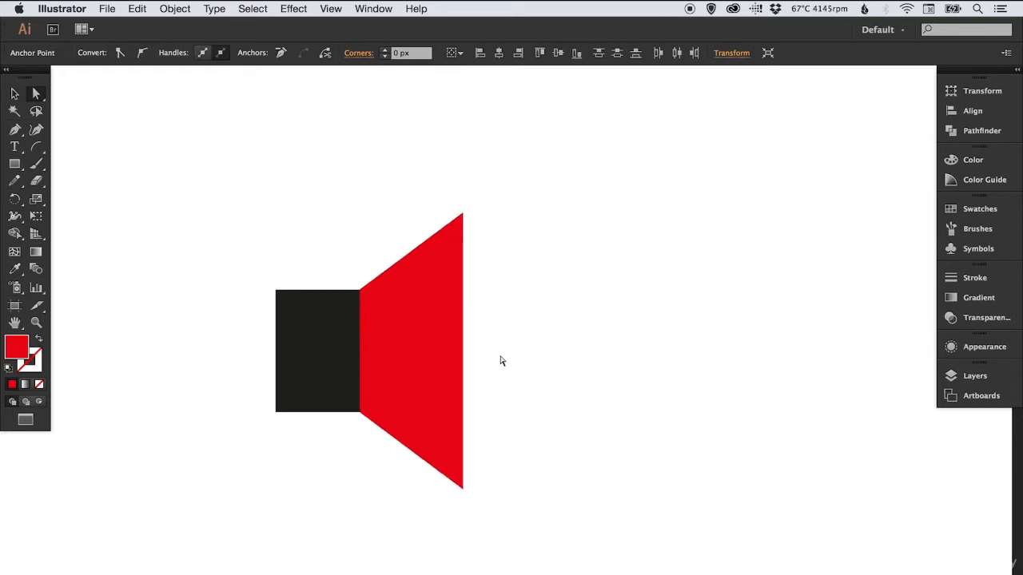
key(Left)
key(Right)
key(v)
click(600, 310)
Fill the red cone with black to match the adjoining rectangle, and deselect it
key(space)
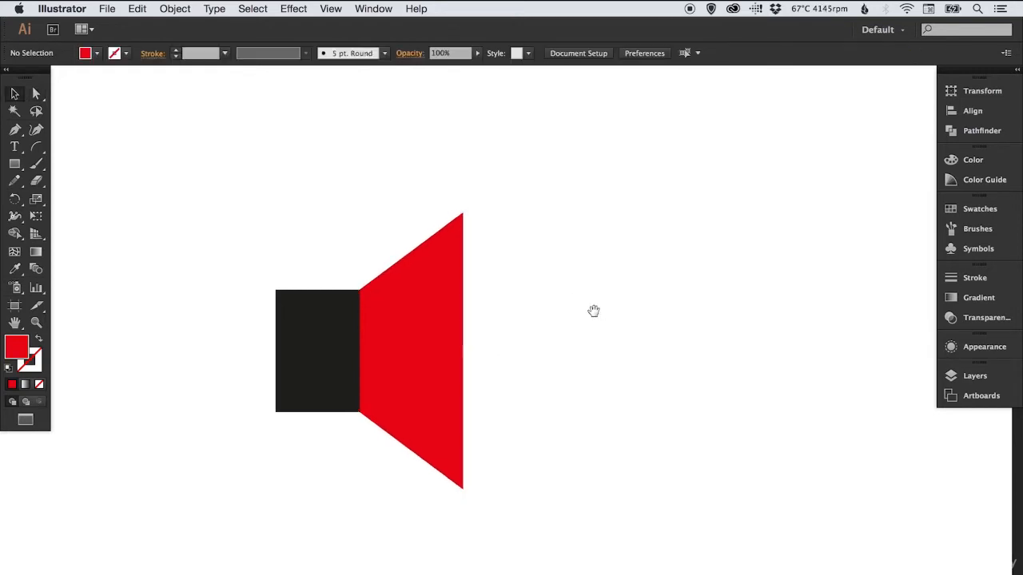
drag(536, 290, 488, 244)
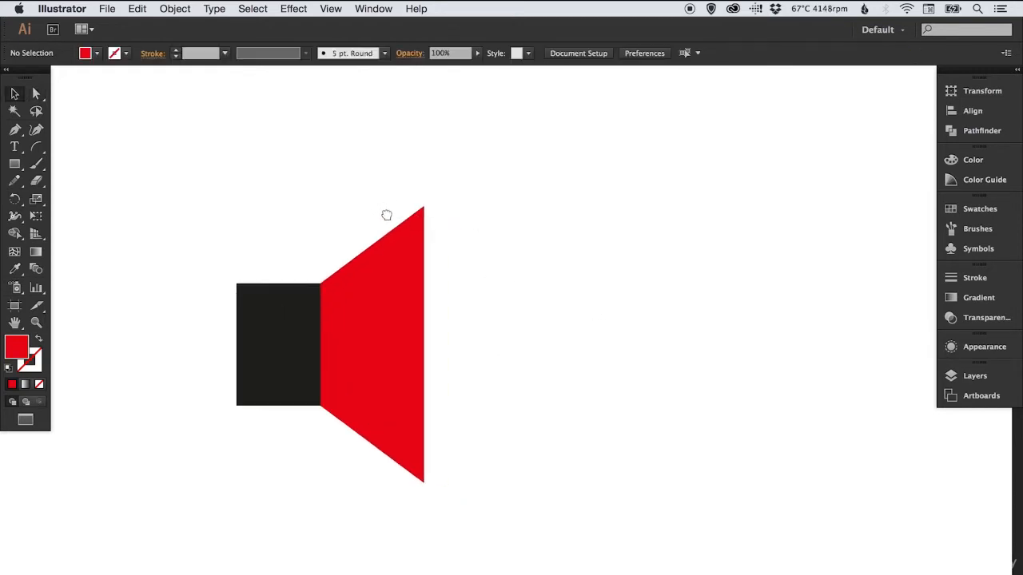
mouse_move(387, 213)
mouse_down()
mouse_move(404, 263)
mouse_move(389, 192)
mouse_up()
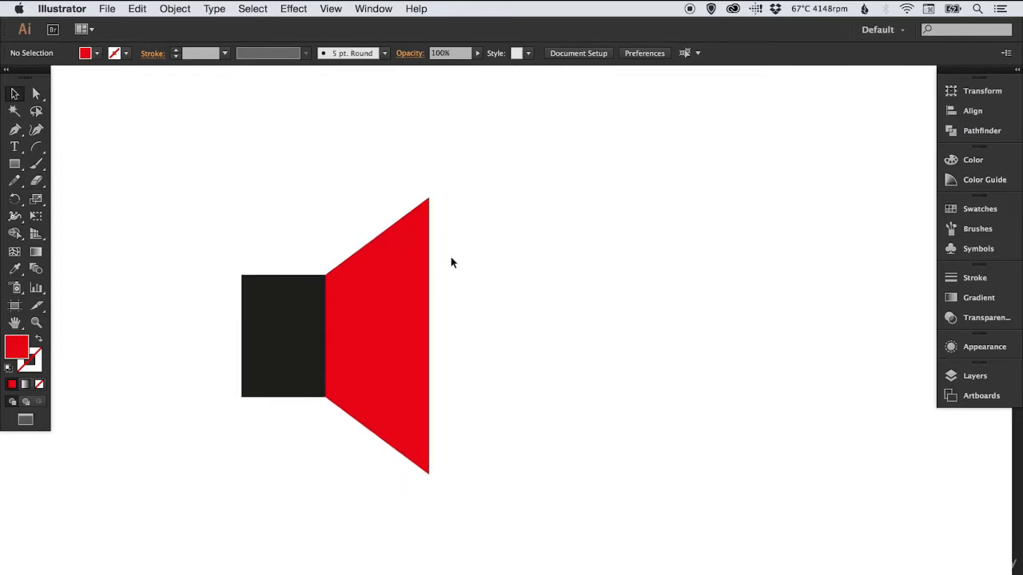
click(422, 266)
click(979, 208)
click(803, 239)
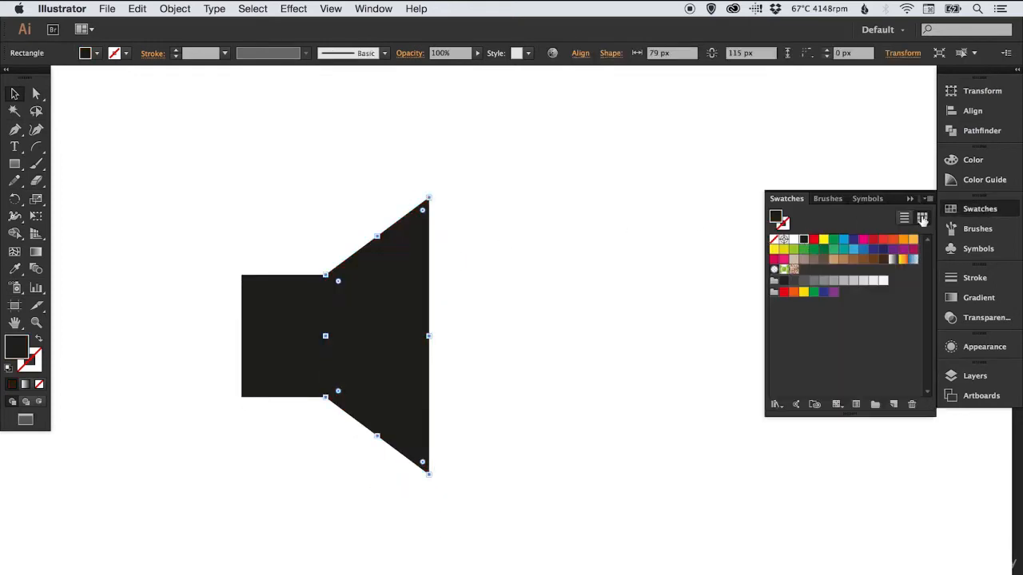
click(605, 286)
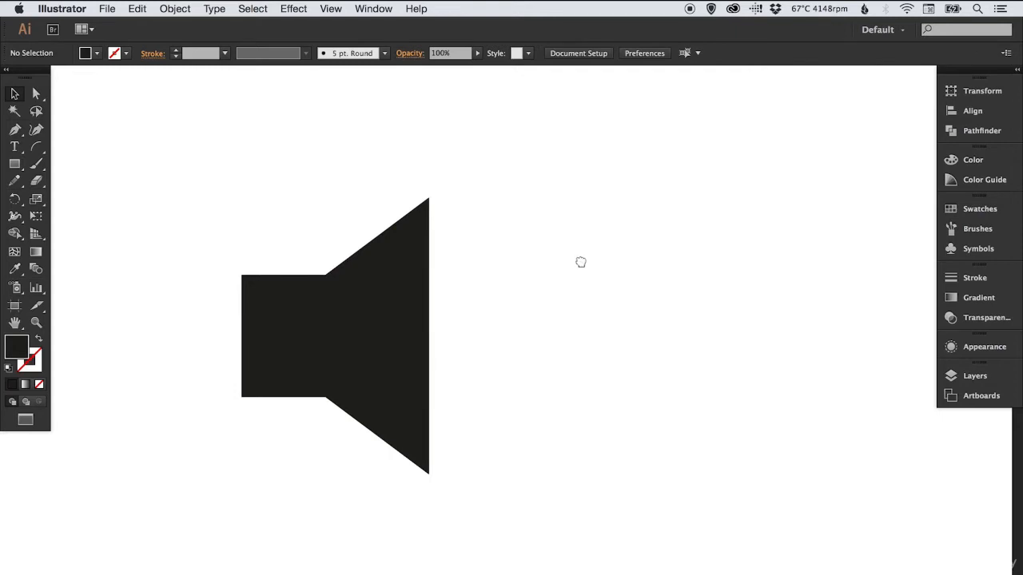
drag(580, 263, 534, 256)
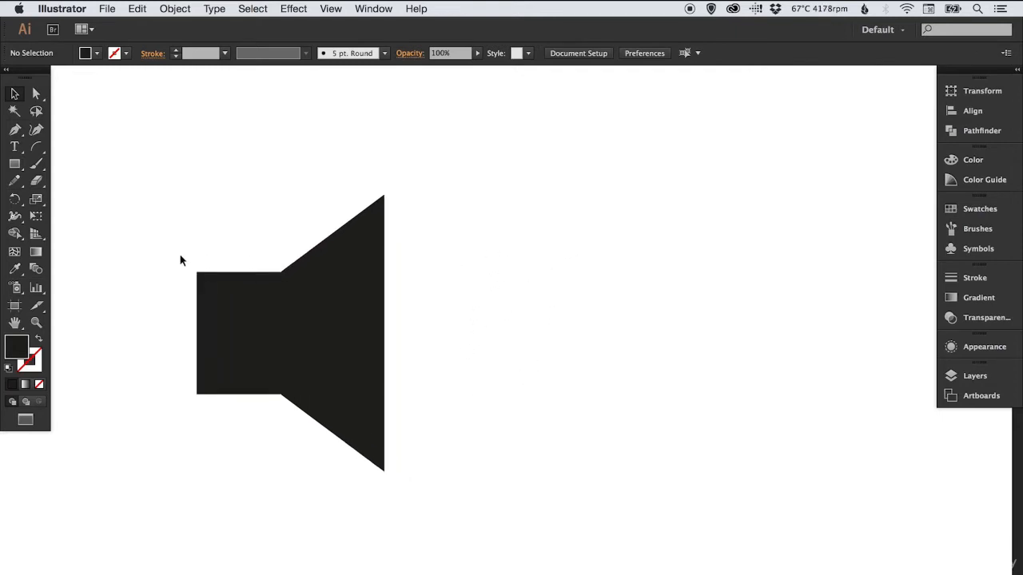
Draw a black circle with the Ellipse tool to the right of the speaker cone, somewhat shorter than the cone
click(14, 165)
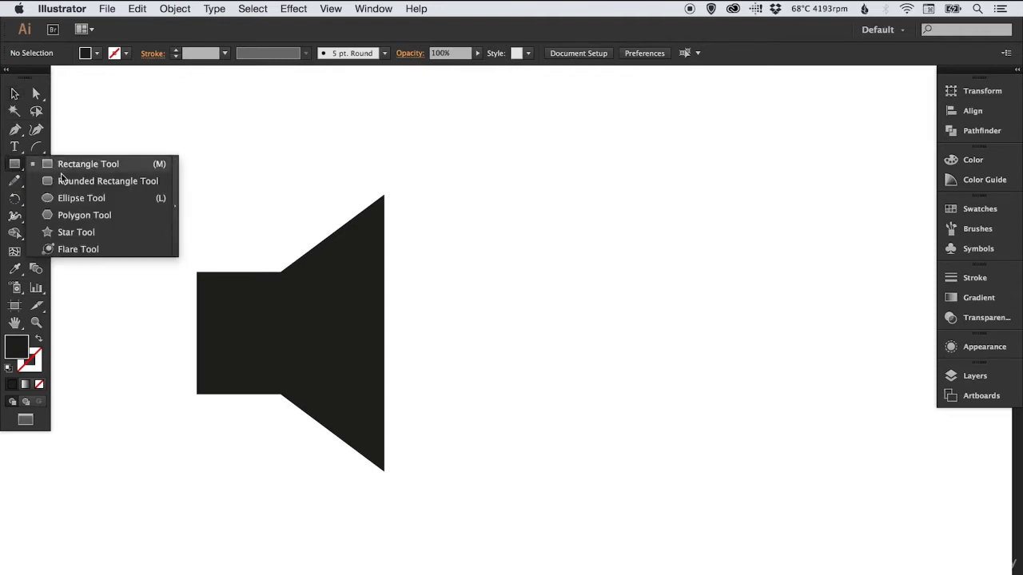
click(65, 199)
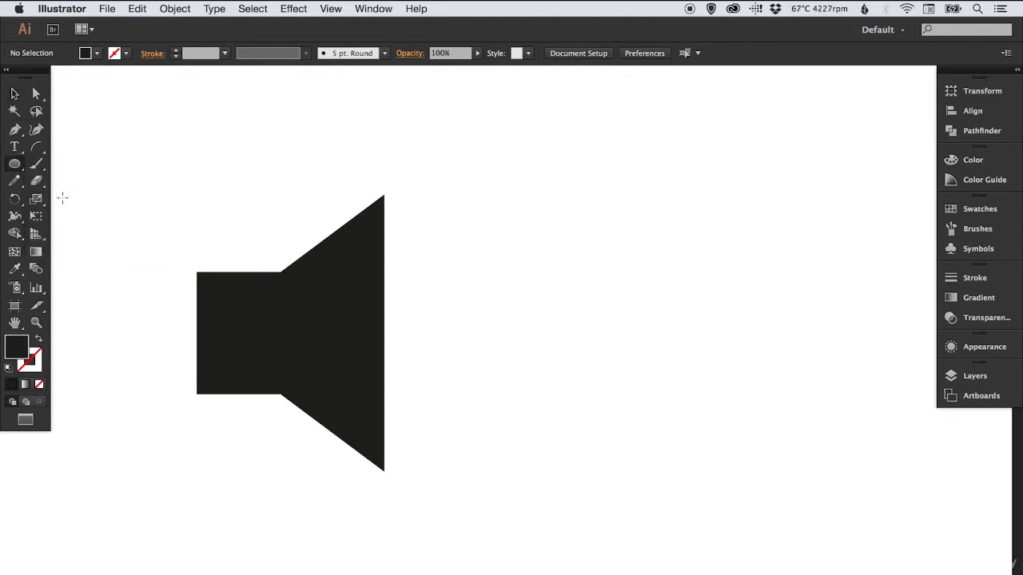
mouse_move(493, 226)
mouse_down()
mouse_move(648, 383)
mouse_move(674, 424)
mouse_move(693, 427)
mouse_up()
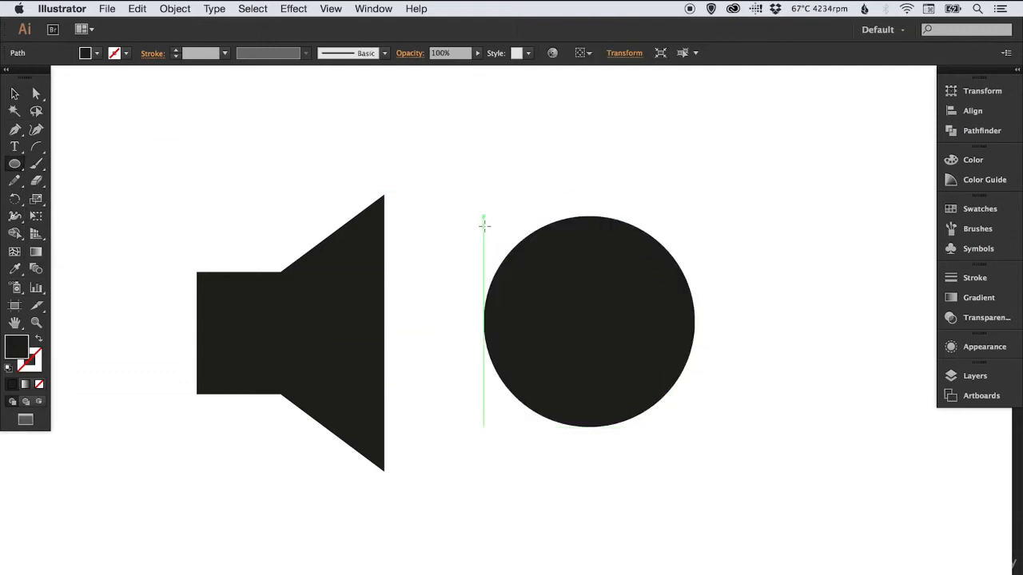
Delete the circle's left anchor point so that only its right half remains, and deselect it
key(a)
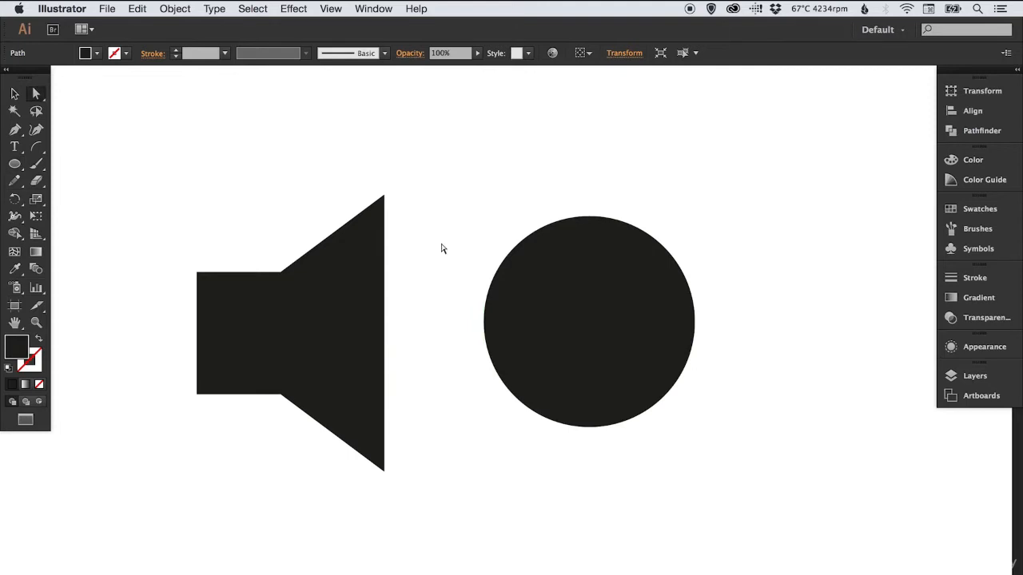
click(36, 96)
drag(468, 298, 487, 324)
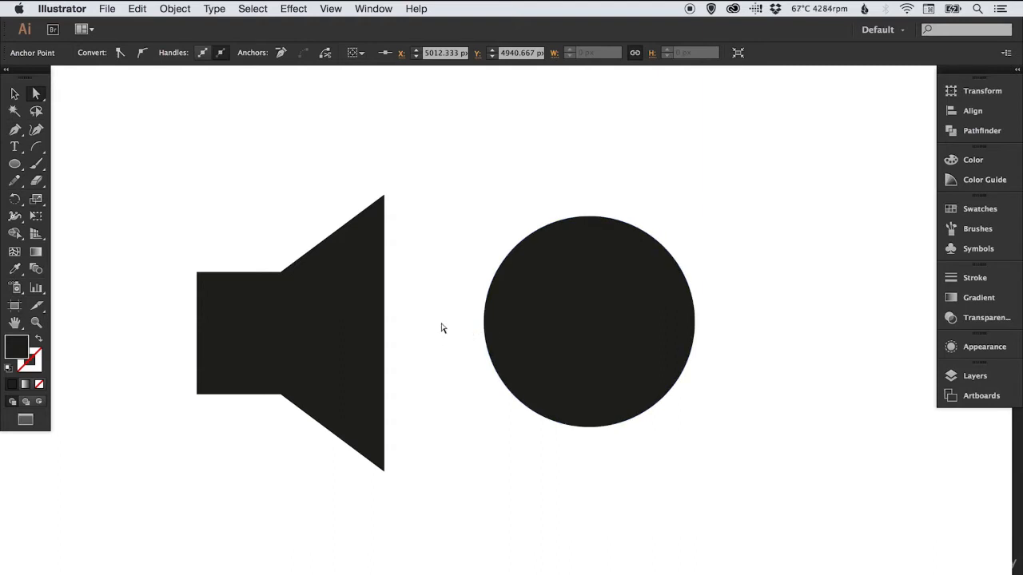
key(Delete)
key(v)
click(488, 312)
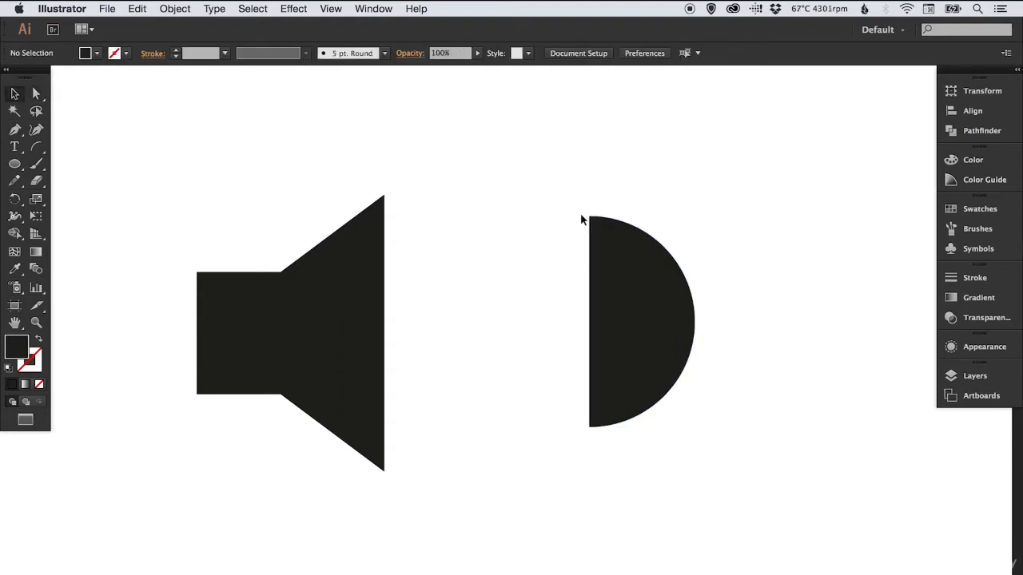
Swap the half circle's fill and stroke, set its stroke weight to 17 pt, and deselect it
click(673, 342)
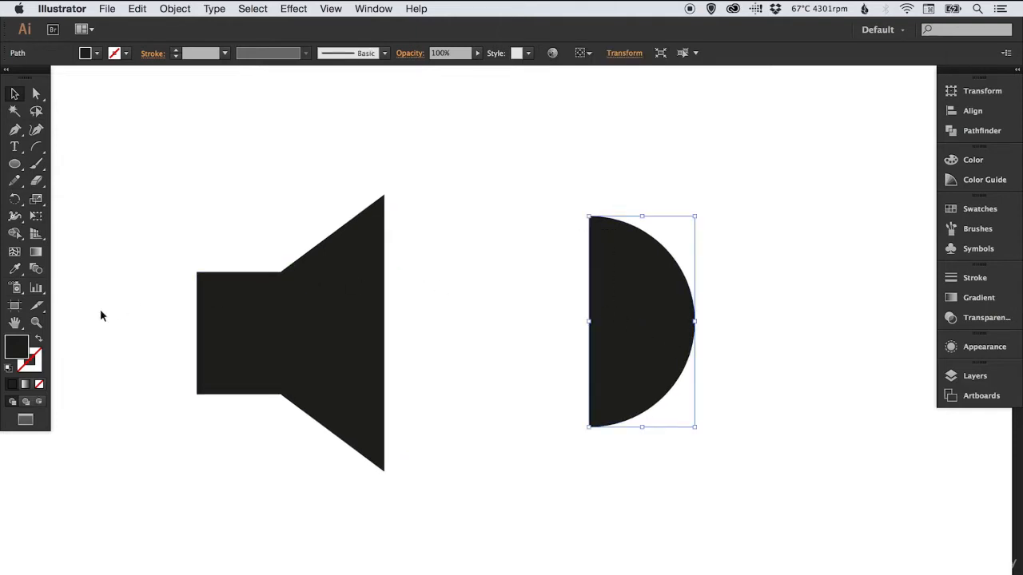
click(38, 340)
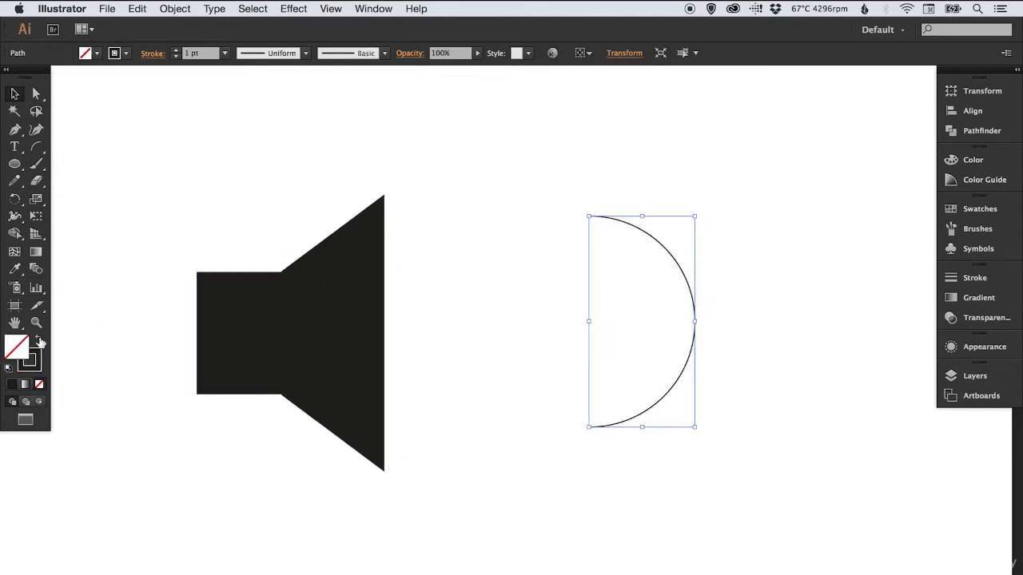
click(975, 278)
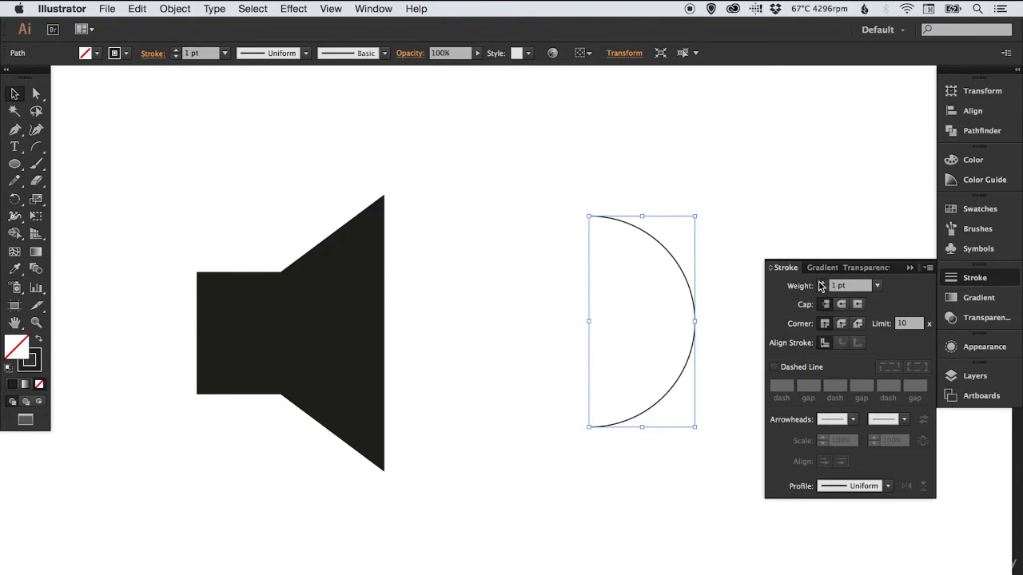
click(821, 284)
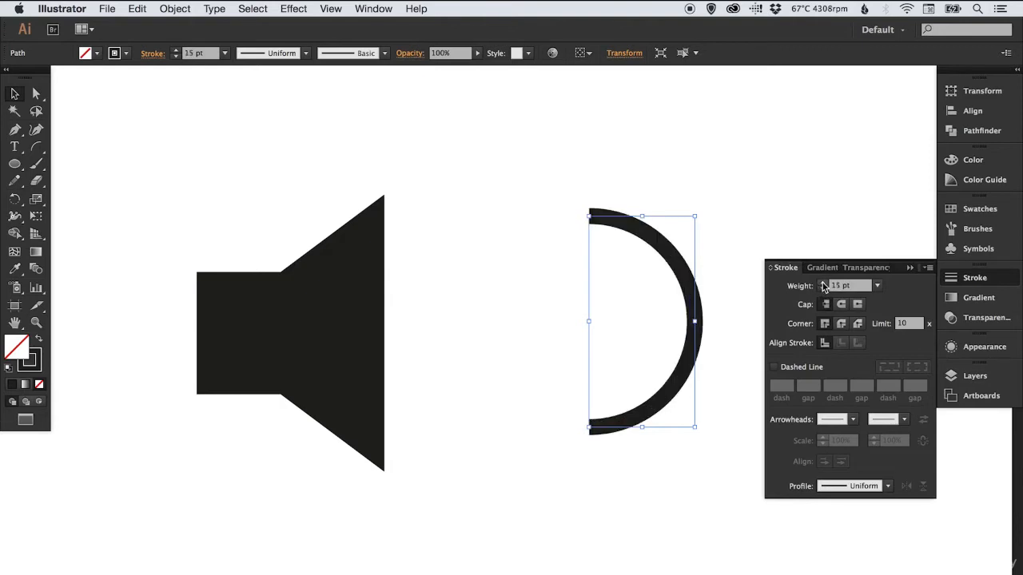
click(823, 283)
click(823, 283)
click(801, 217)
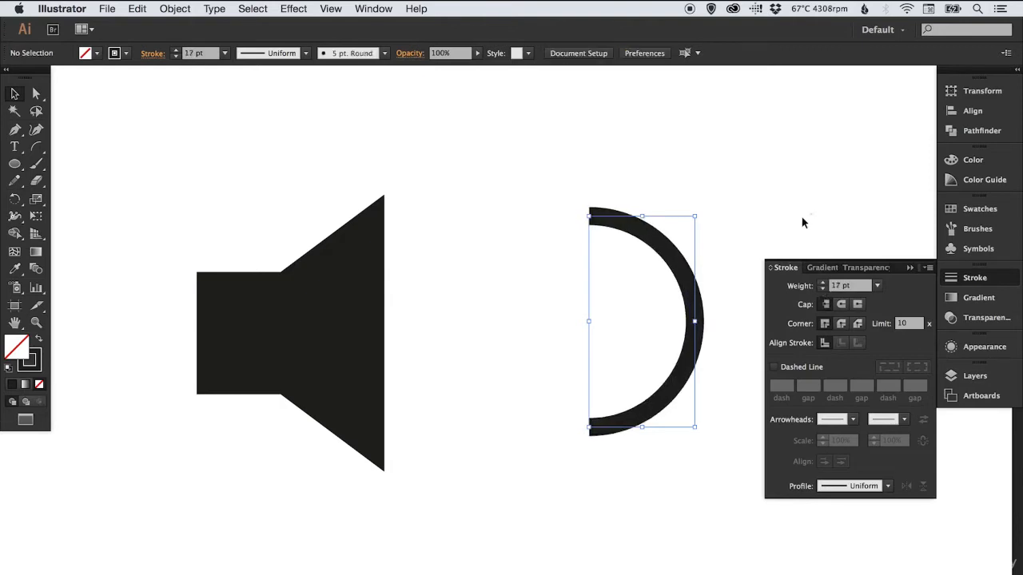
Compare round and butt caps on the arc's stroke ends, and undo the round cap
drag(683, 201, 646, 261)
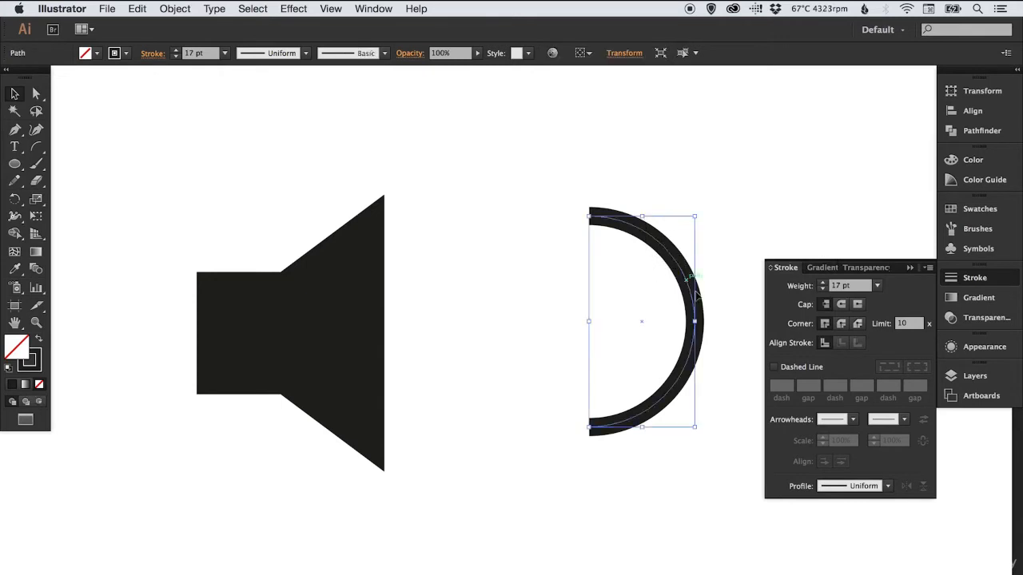
click(840, 308)
click(779, 203)
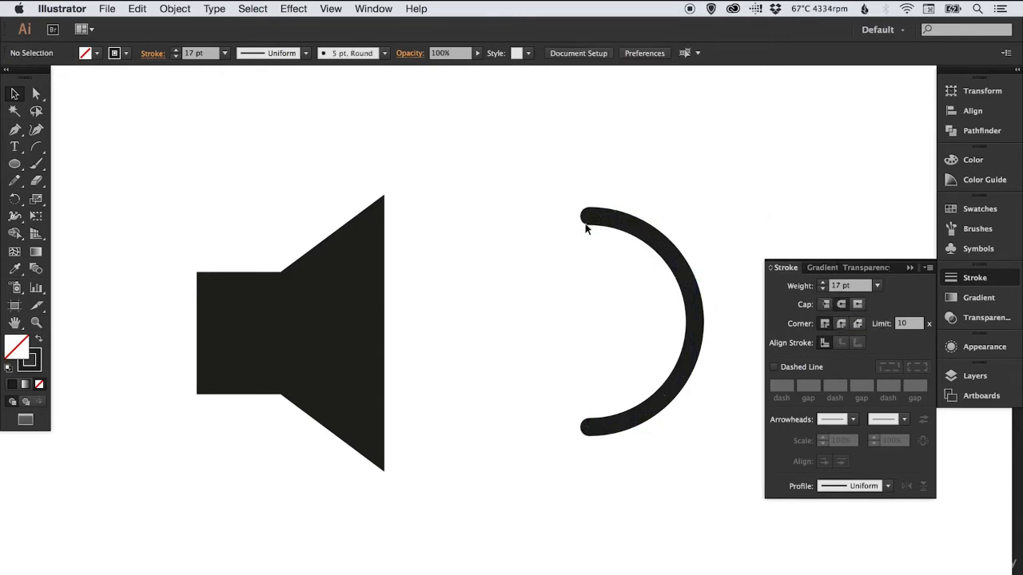
click(667, 224)
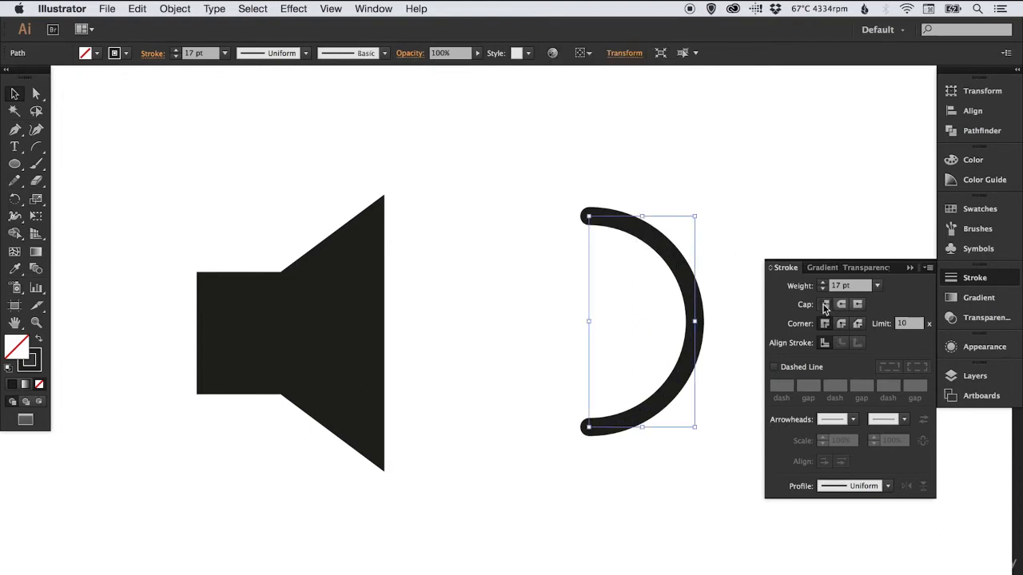
click(826, 304)
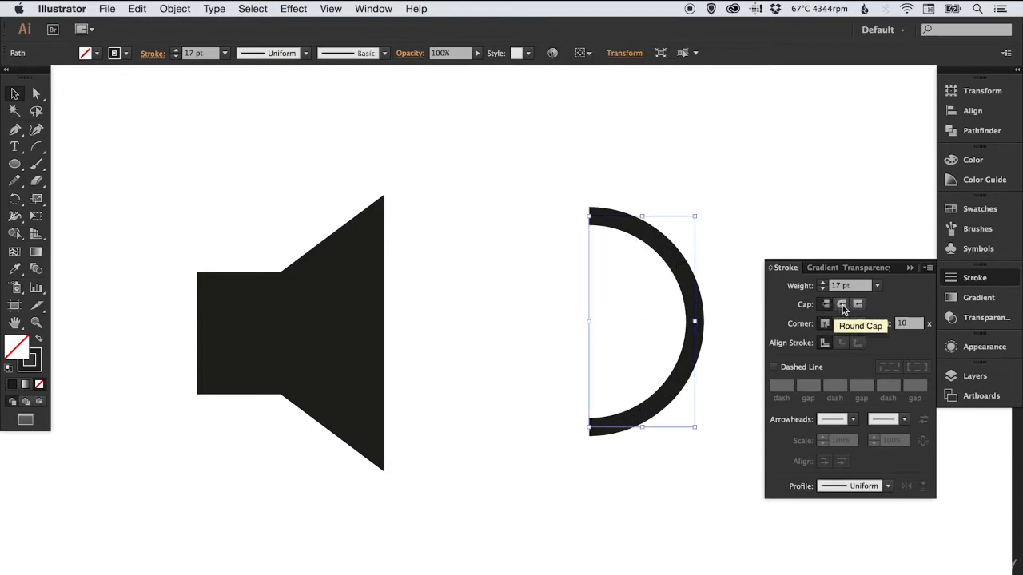
click(842, 307)
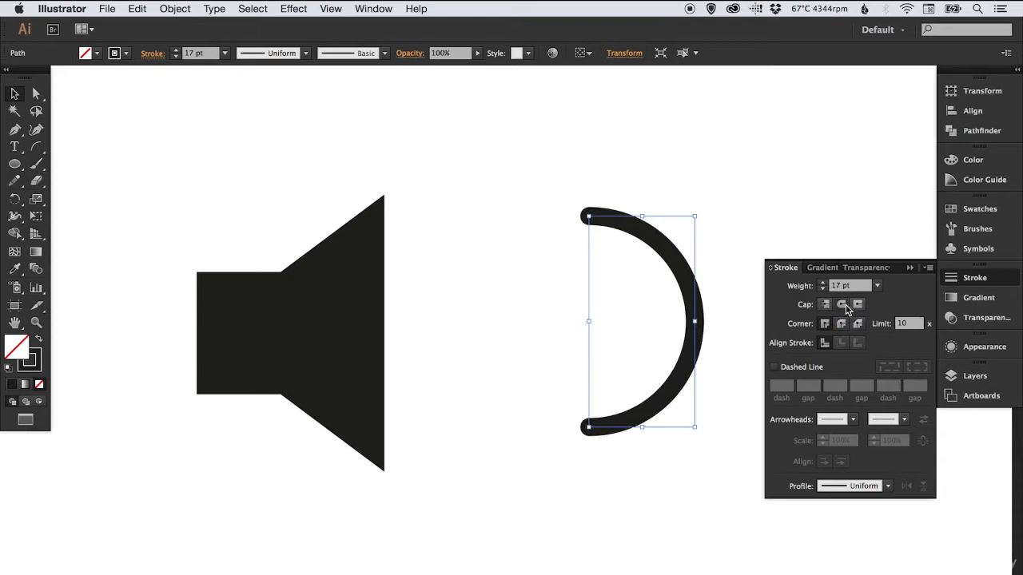
click(725, 181)
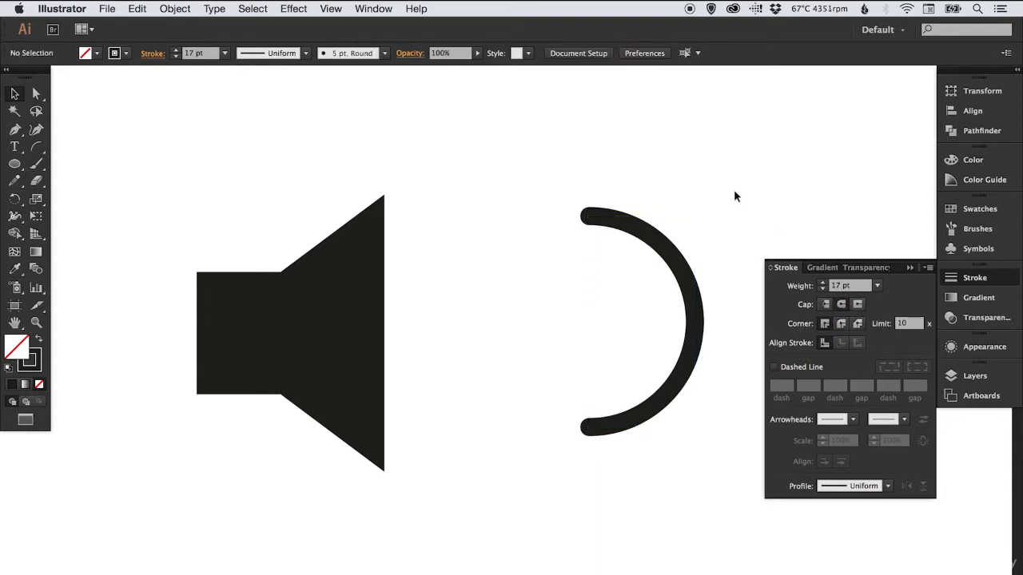
key(super+z)
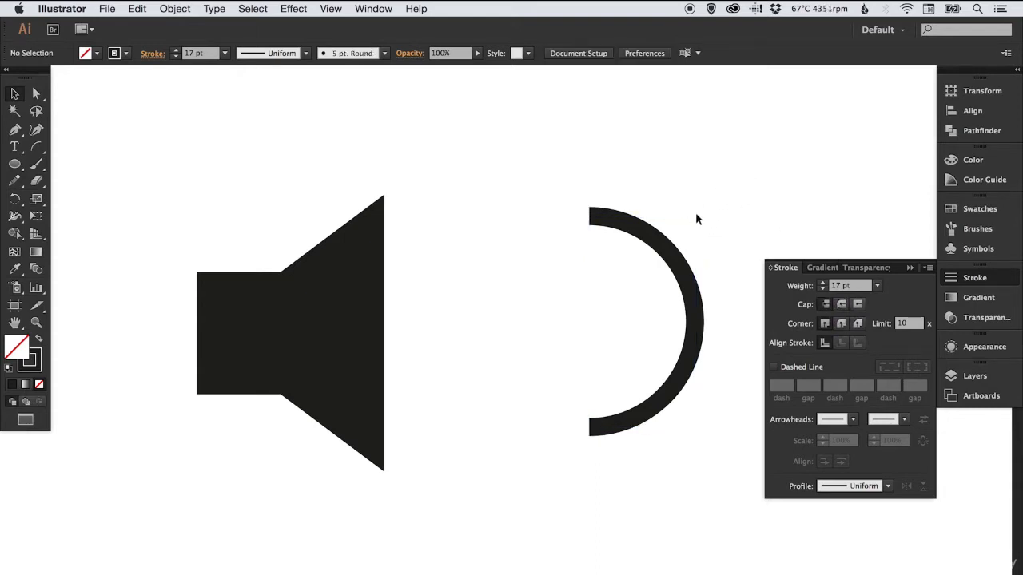
Move the arc horizontally left to well under half its original distance from the speaker cone
drag(667, 245, 600, 246)
click(599, 226)
key(space)
click(956, 276)
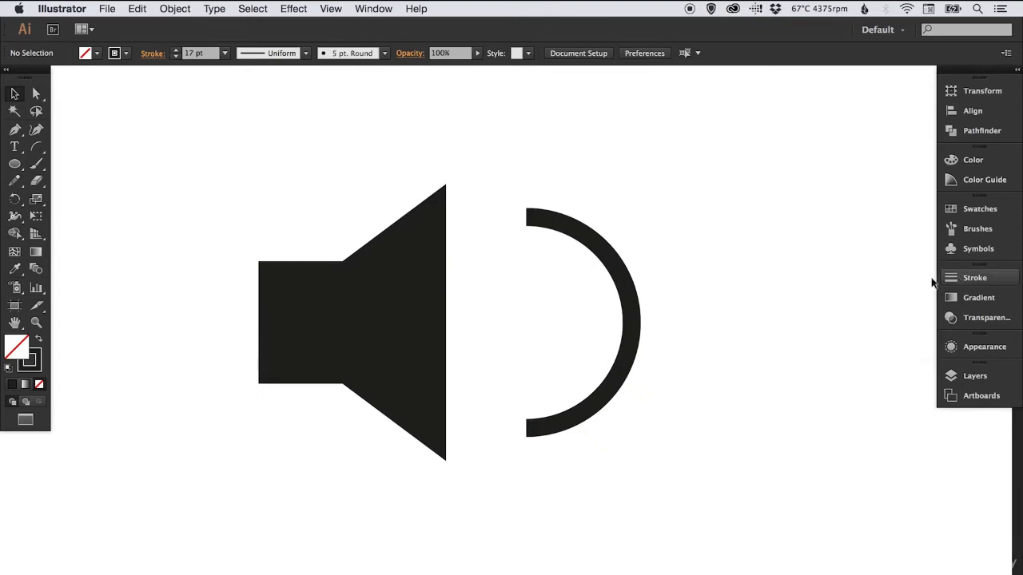
key(space)
drag(679, 255, 740, 259)
Copy the arc, paste it in place, and nudge the copy five large increments left toward the cone
drag(675, 214, 664, 238)
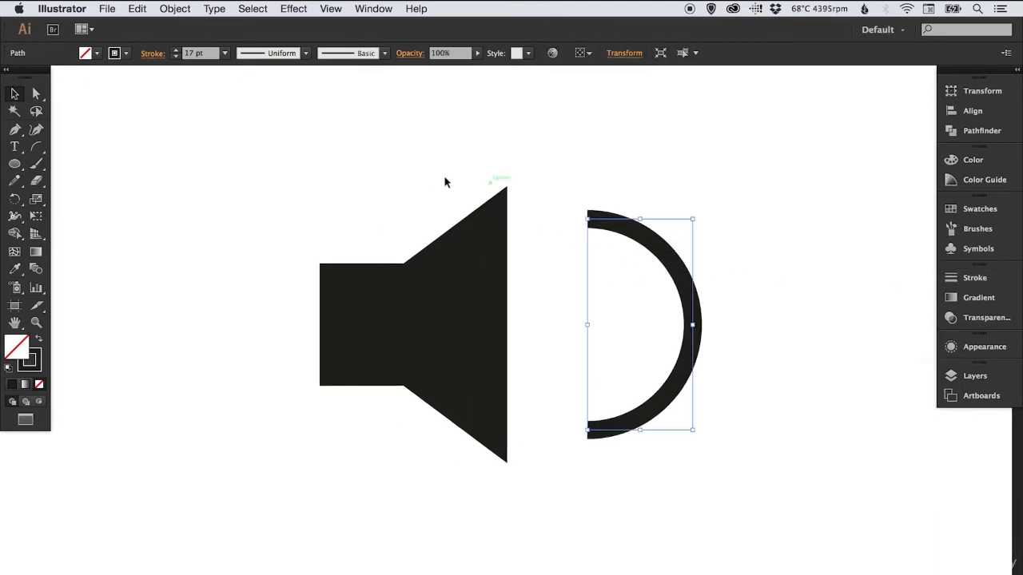
click(138, 9)
click(149, 76)
click(137, 9)
click(183, 130)
key(shift+Left)
key(shift+Left)
key(shift+Left)
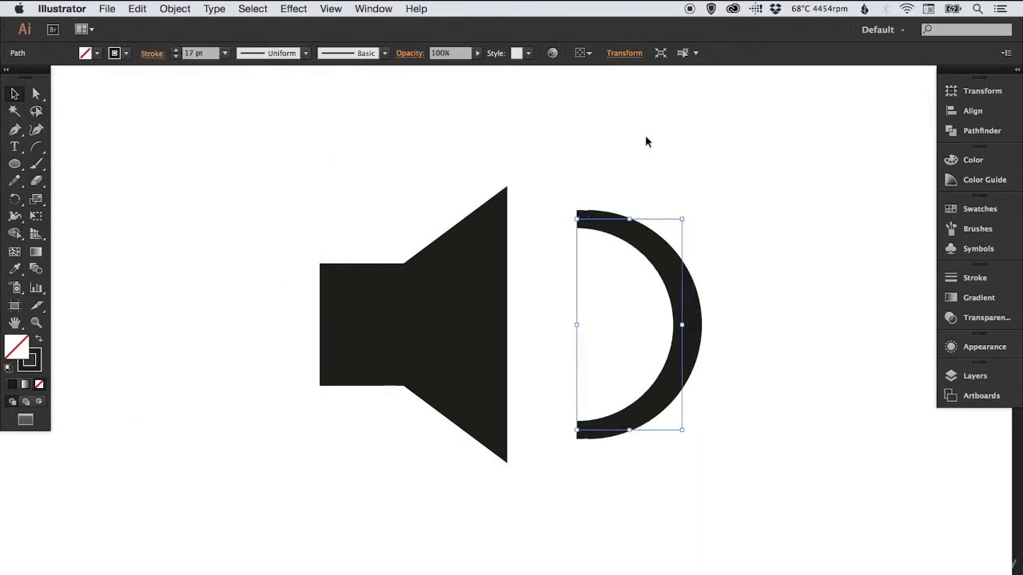
key(shift+Left)
key(shift+Left)
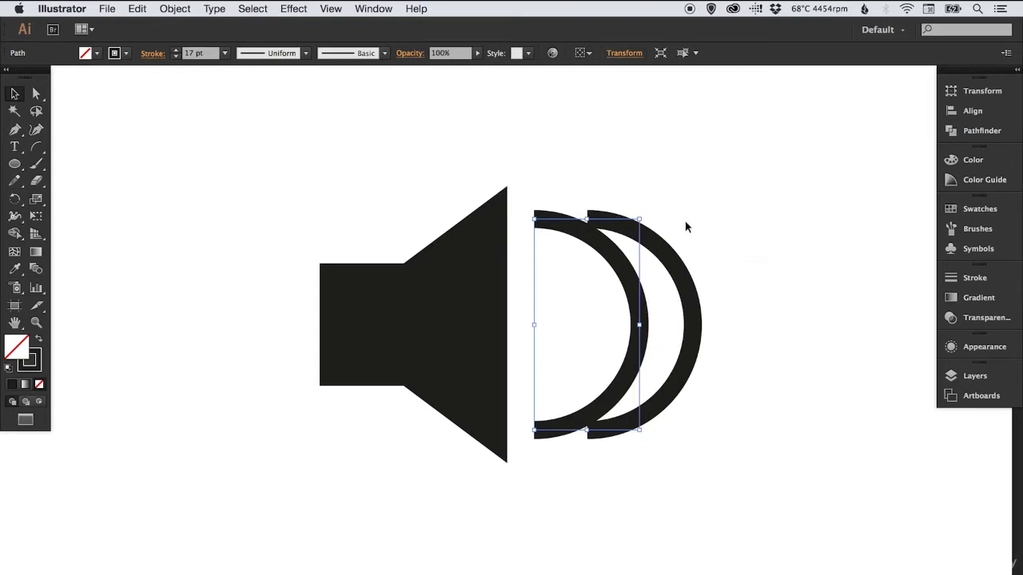
Scale the arc copy to about half its size, shift it slightly right inside the outer arc, and deselect it
click(37, 199)
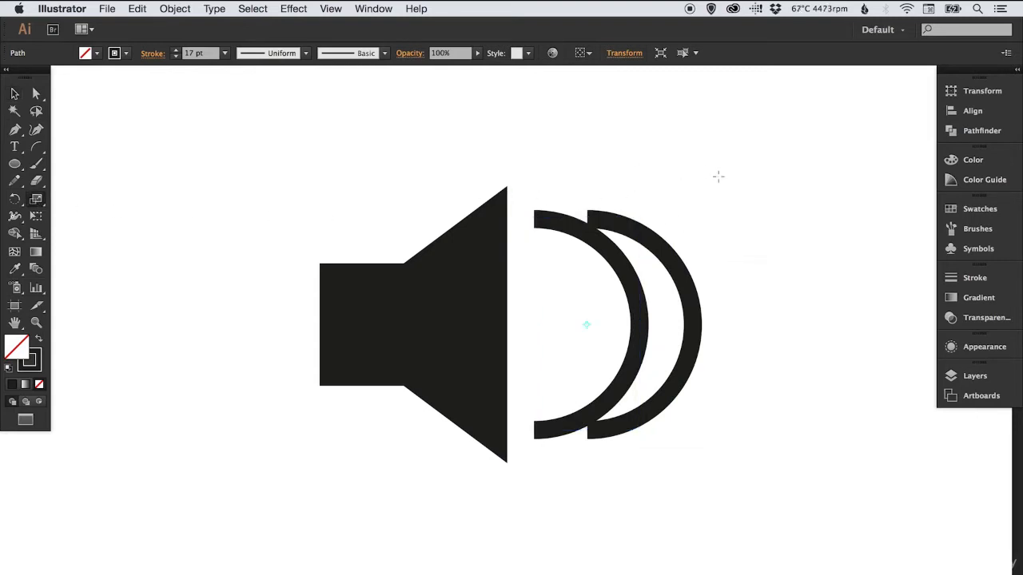
drag(707, 168, 648, 239)
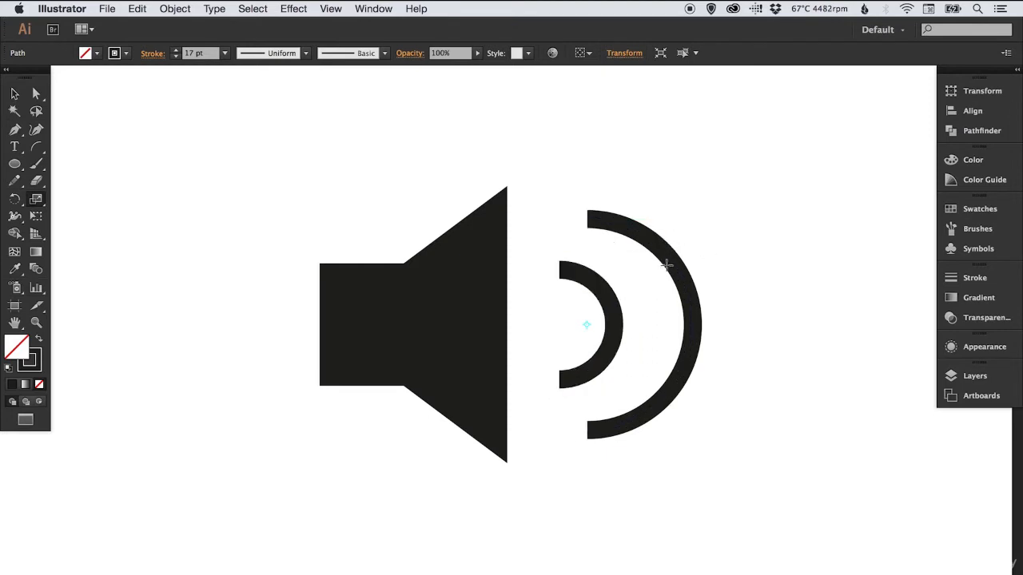
key(v)
click(601, 288)
drag(600, 292, 620, 292)
click(770, 258)
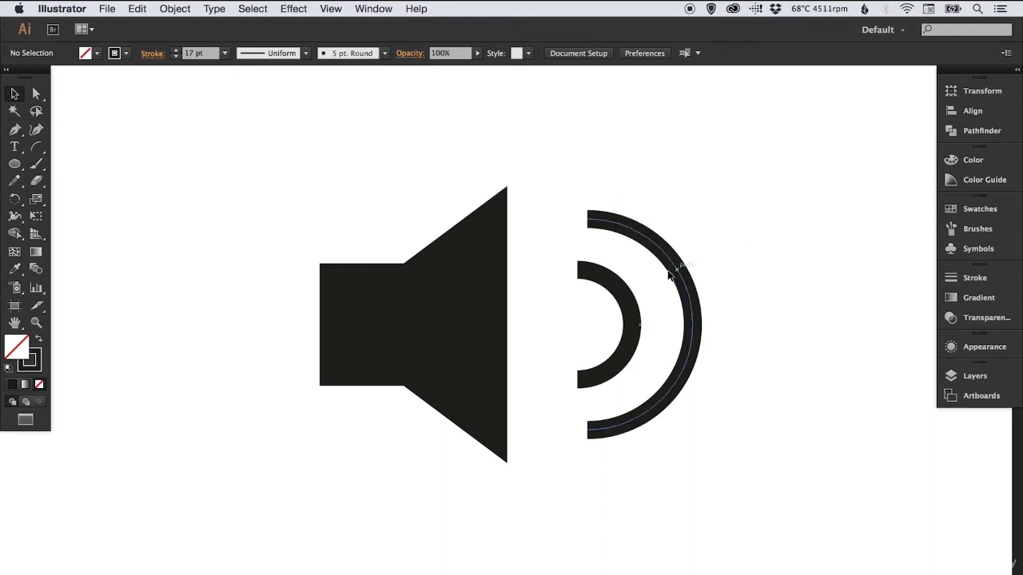
Check the stroke weight of the smaller inner arc
click(628, 300)
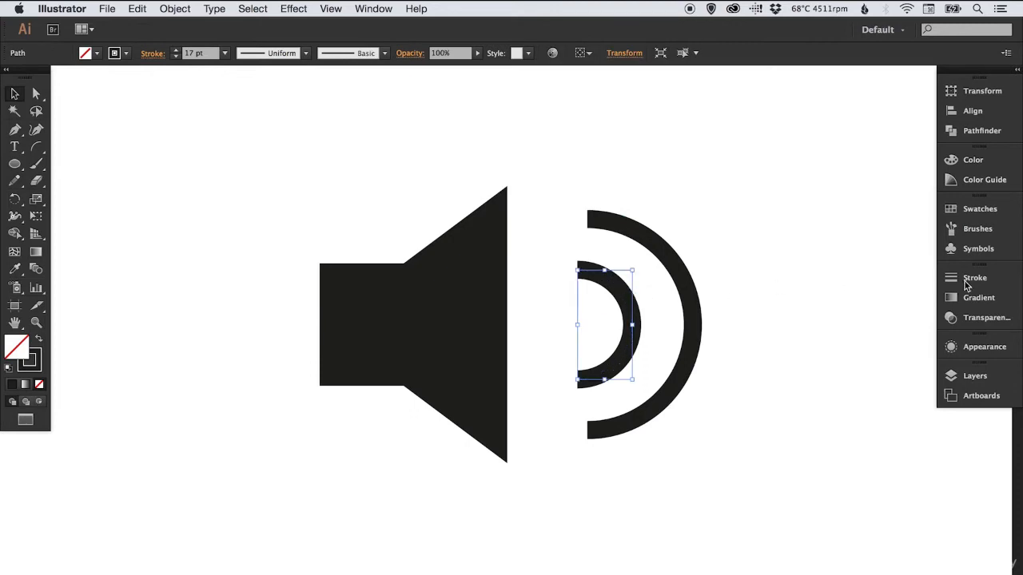
click(972, 281)
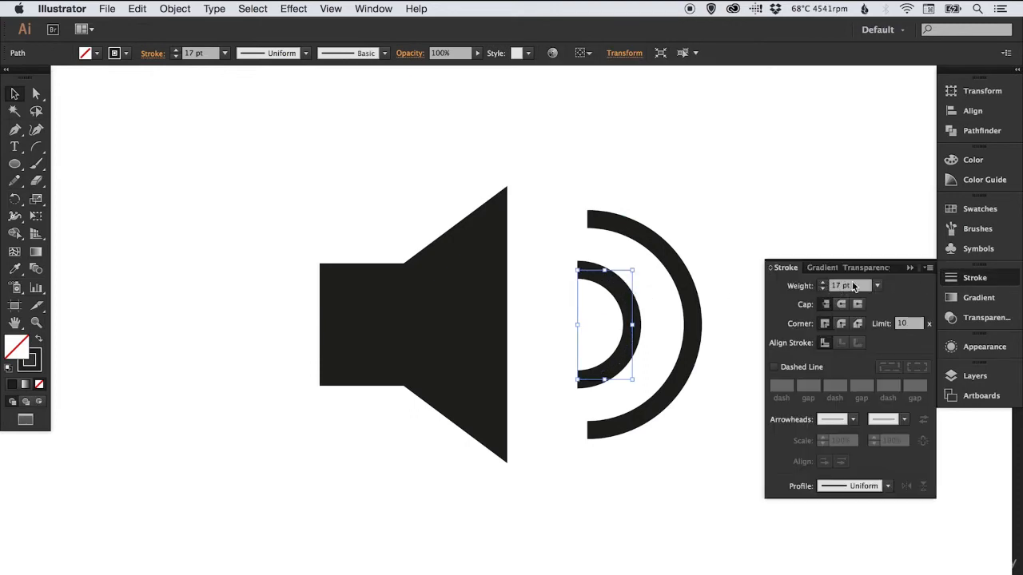
click(964, 281)
Duplicate the outer arc to its right and expand the duplicate's fill and stroke into a shape
drag(661, 253, 853, 252)
click(184, 9)
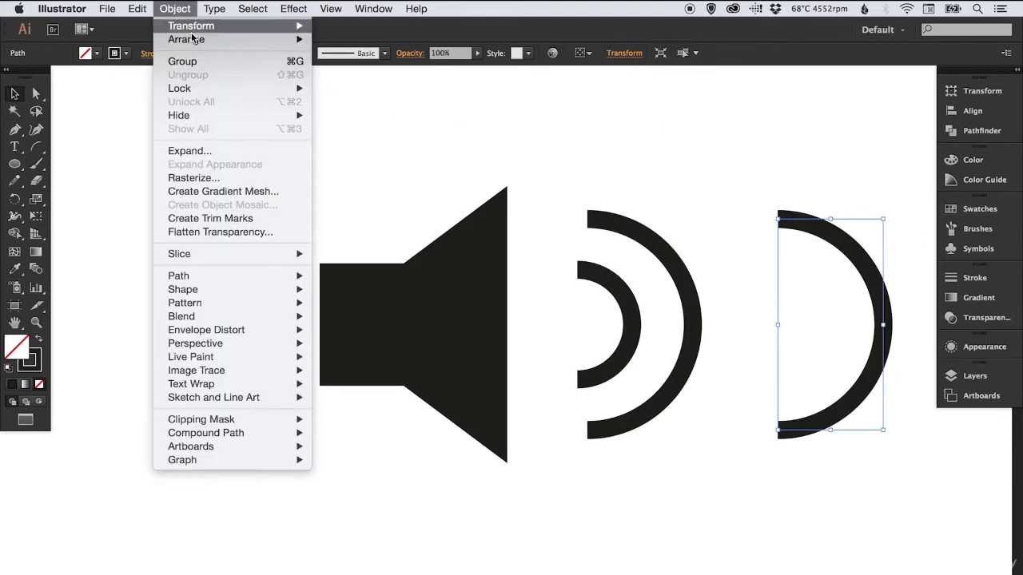
click(199, 150)
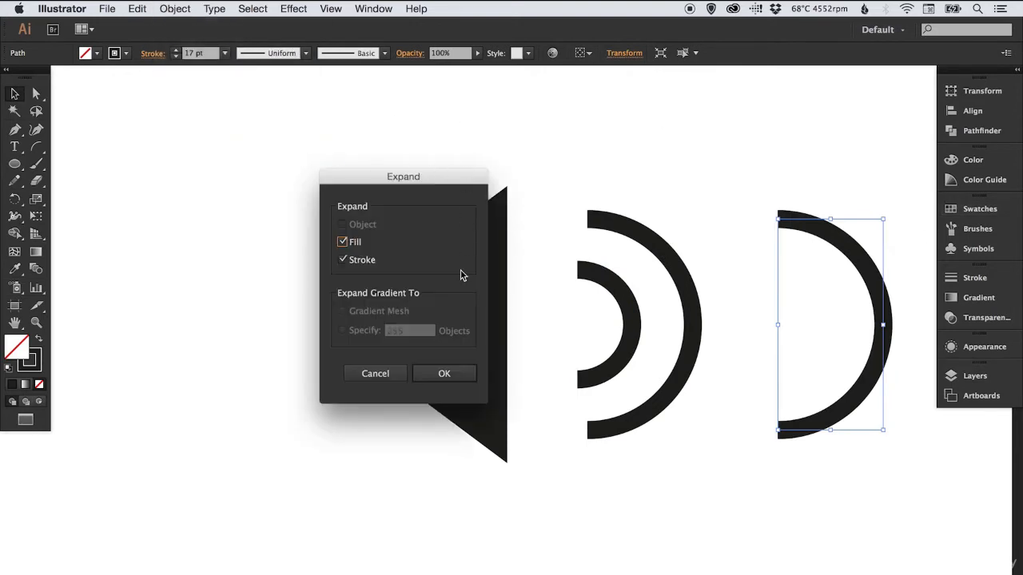
click(428, 373)
Scale the expanded arc down to about 40 percent of its size and deselect it
key(s)
drag(900, 196, 848, 251)
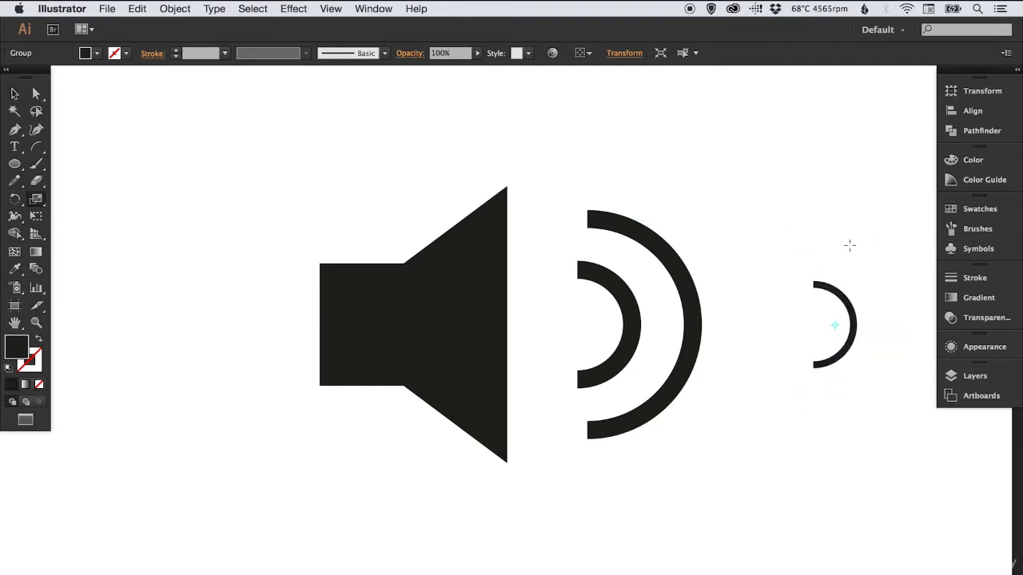
key(v)
click(849, 248)
Check the stroke settings of the scaled, expanded arc, and delete that arc
click(854, 311)
click(975, 279)
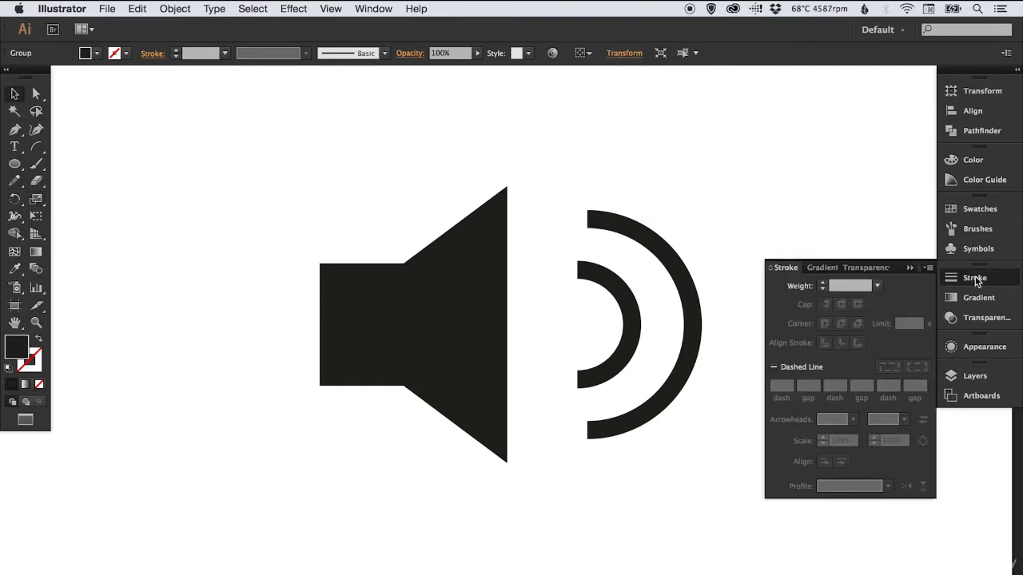
click(975, 279)
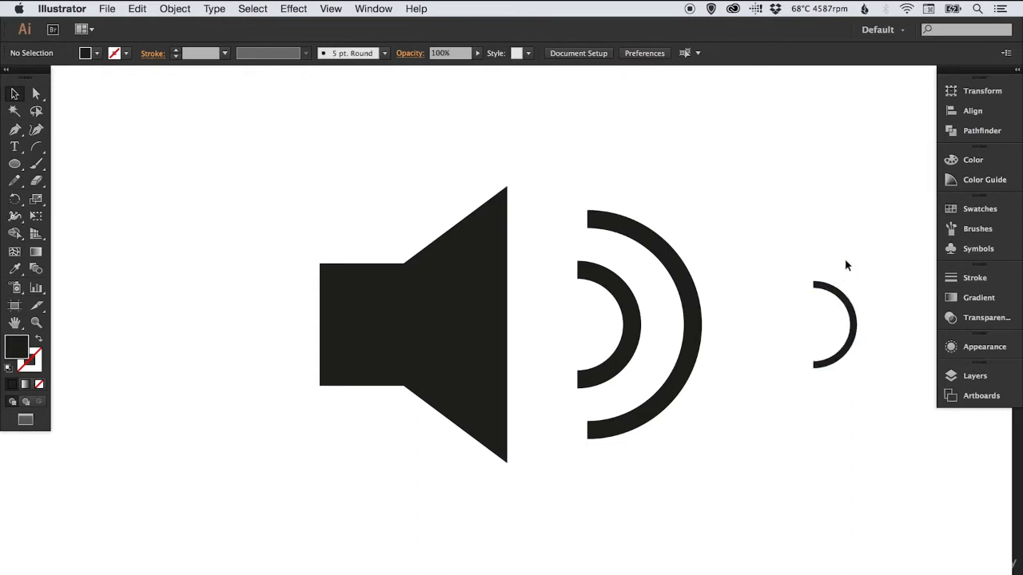
click(830, 279)
key(Delete)
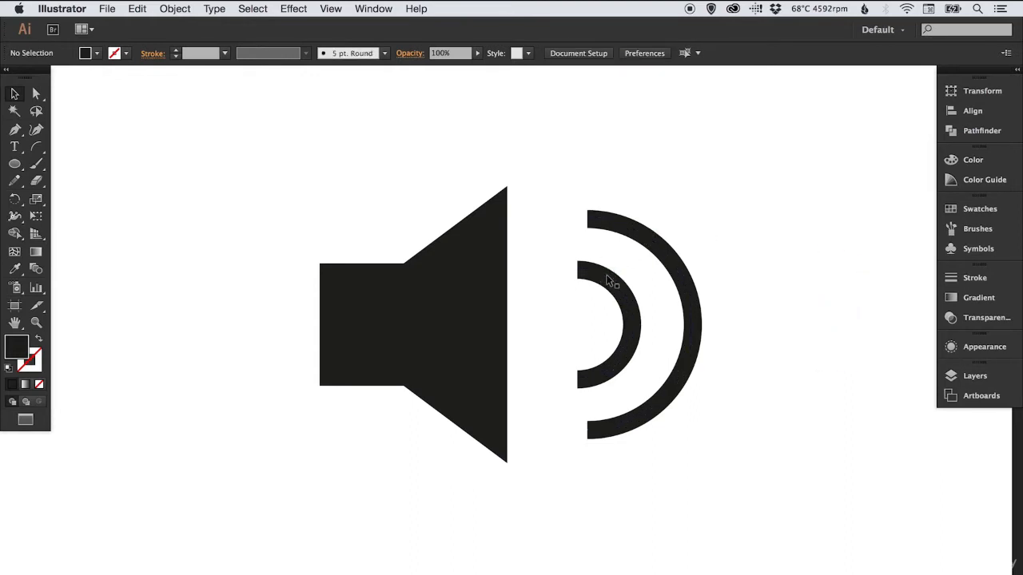
Line up the open ends of the two arcs vertically, move both closer to the cone, and deselect them
drag(596, 219, 636, 323)
click(693, 224)
drag(687, 277, 588, 295)
click(706, 194)
click(659, 259)
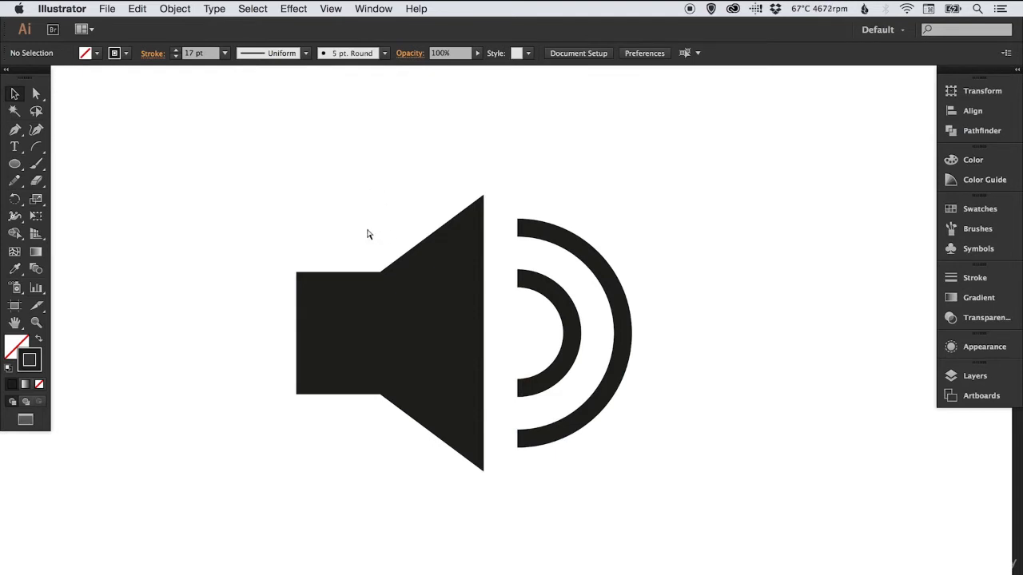
Switch to outline view, unite the speaker's rectangle and cone into a single path, and deselect it
key(super+y)
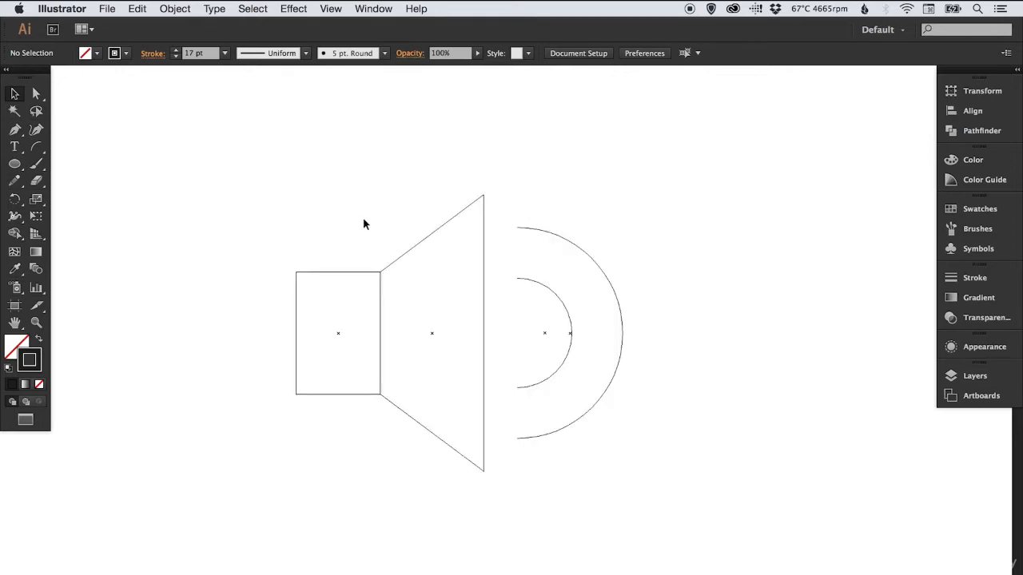
drag(374, 237, 383, 281)
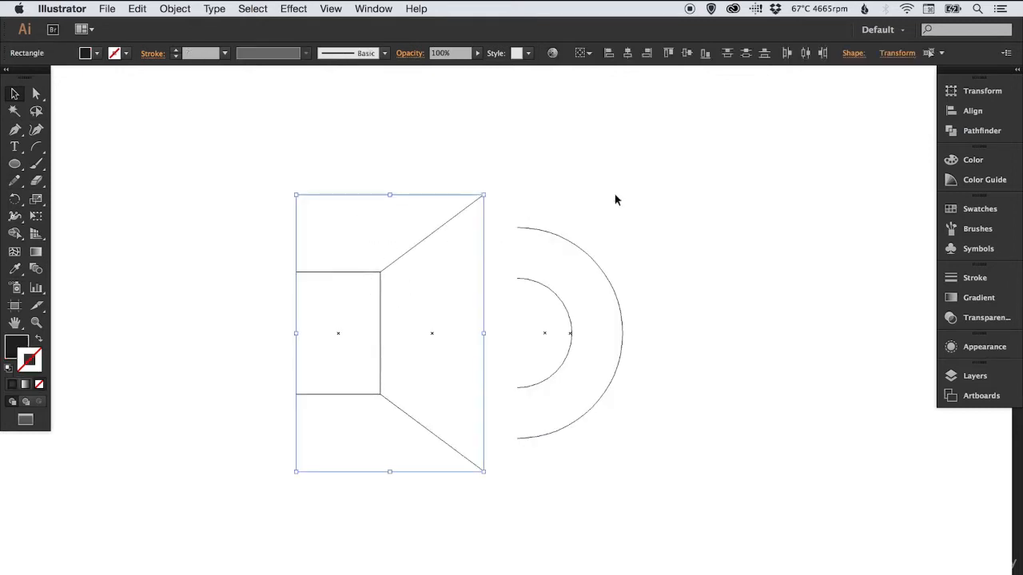
click(981, 131)
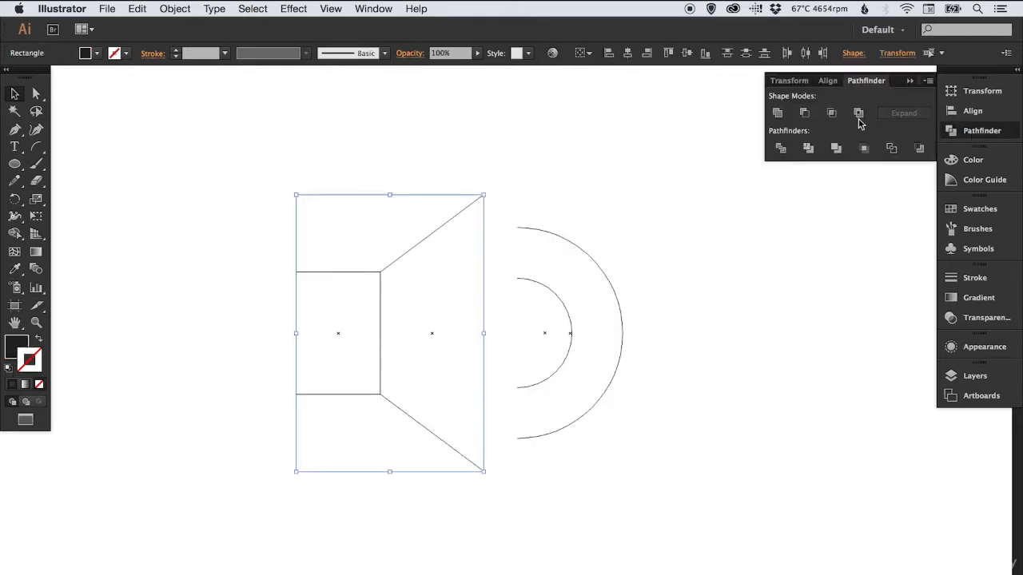
click(778, 113)
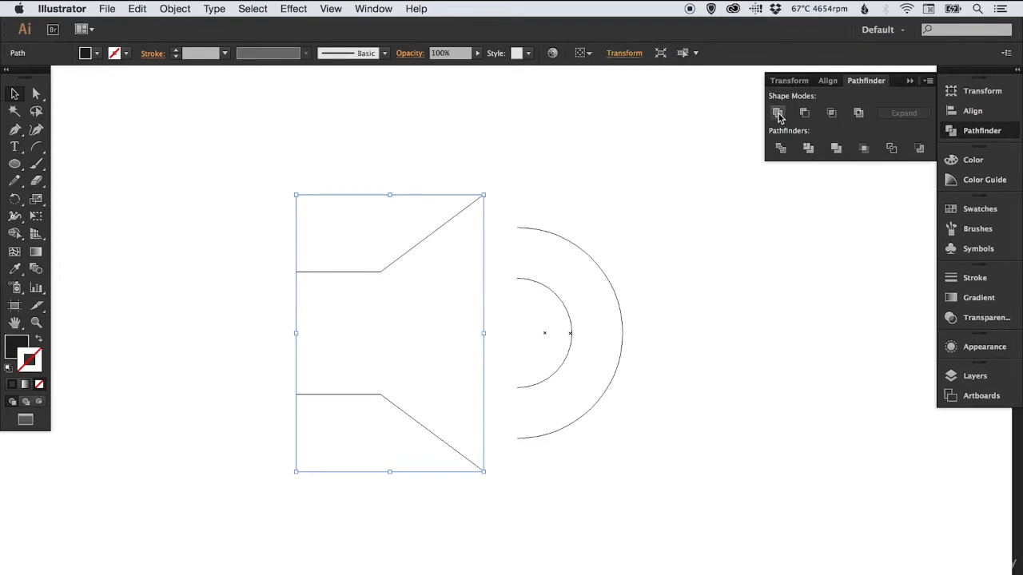
click(979, 132)
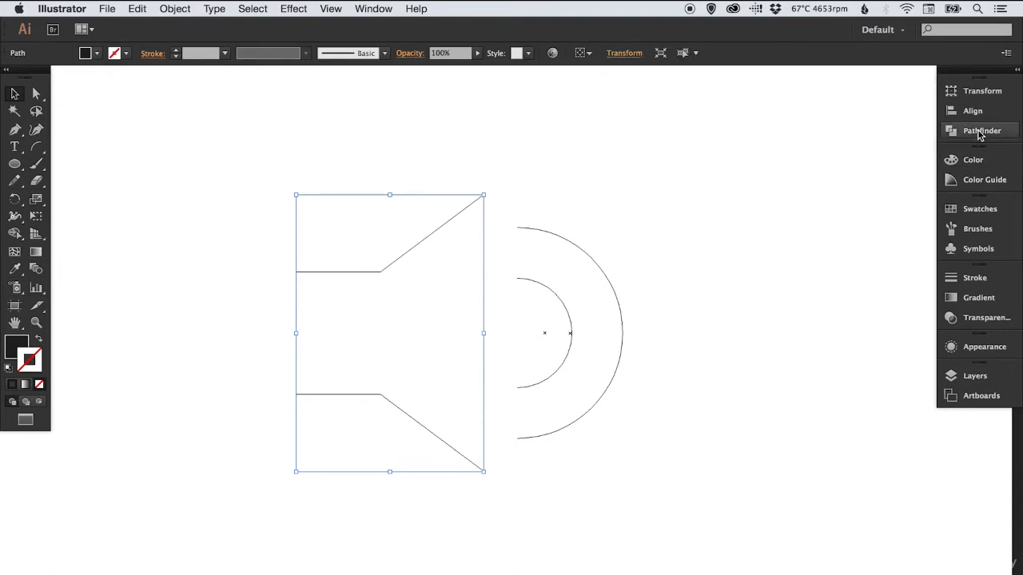
click(582, 183)
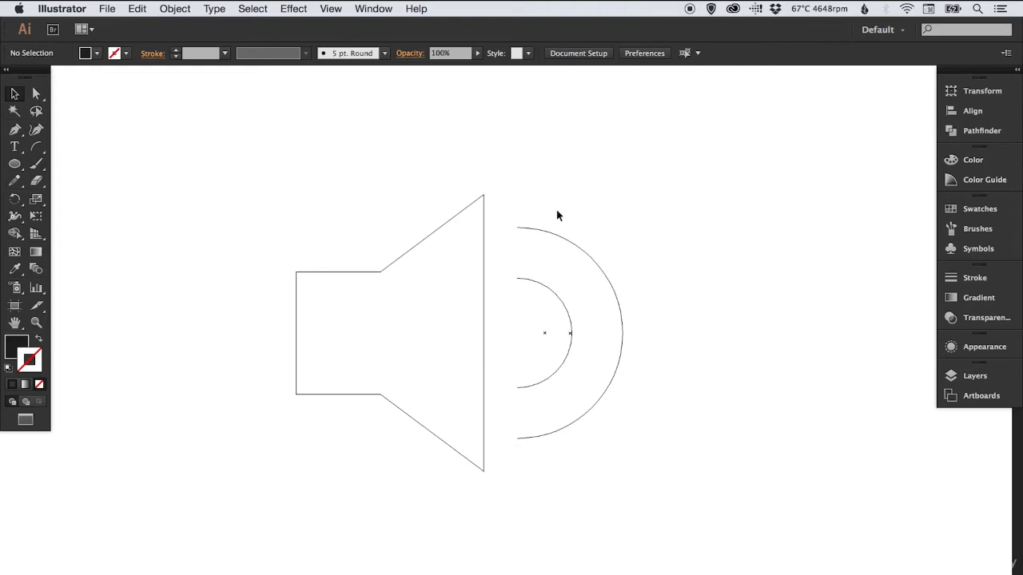
Expand the fill and stroke of both sound-wave arcs into shapes and deselect them
drag(534, 209, 631, 361)
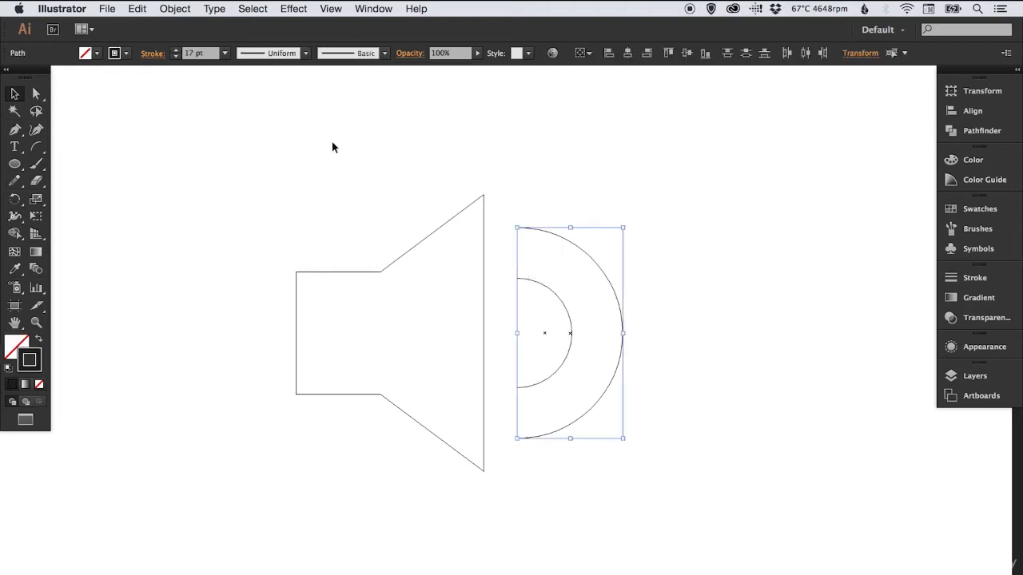
click(174, 8)
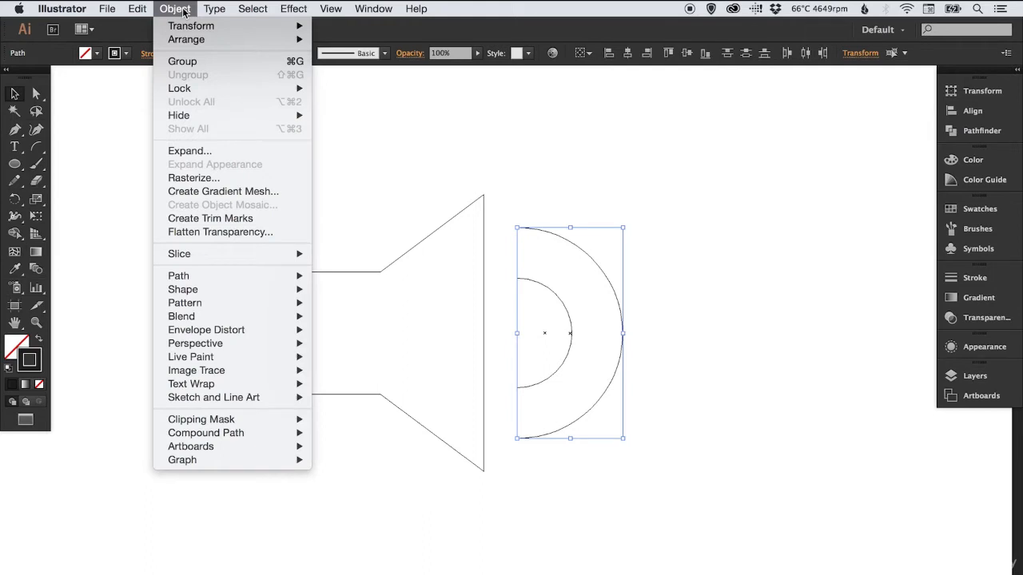
click(214, 151)
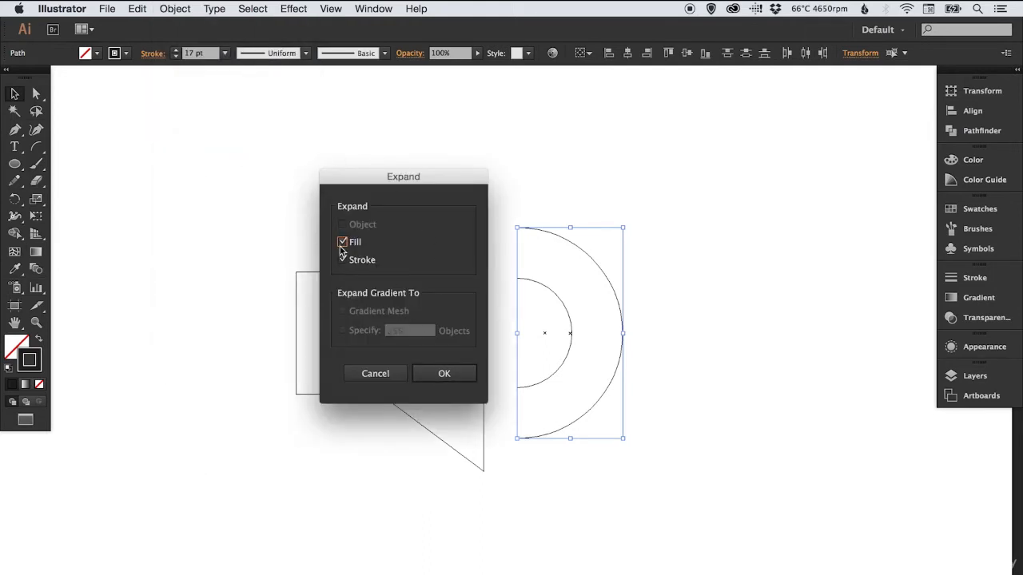
click(449, 373)
click(759, 294)
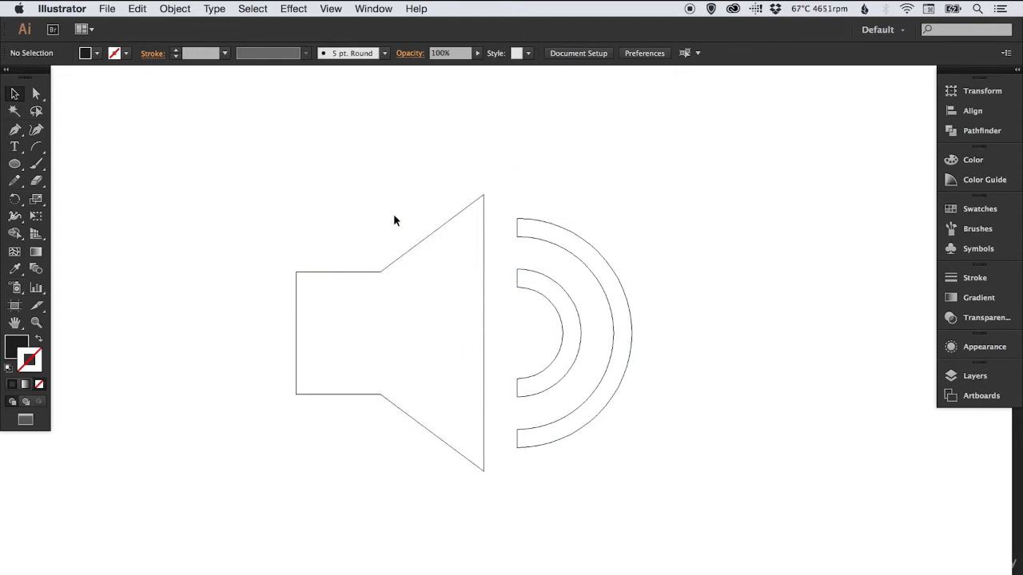
Unite the speaker body and both expanded arcs, return to preview view, and deselect the icon
drag(360, 218, 634, 446)
click(965, 134)
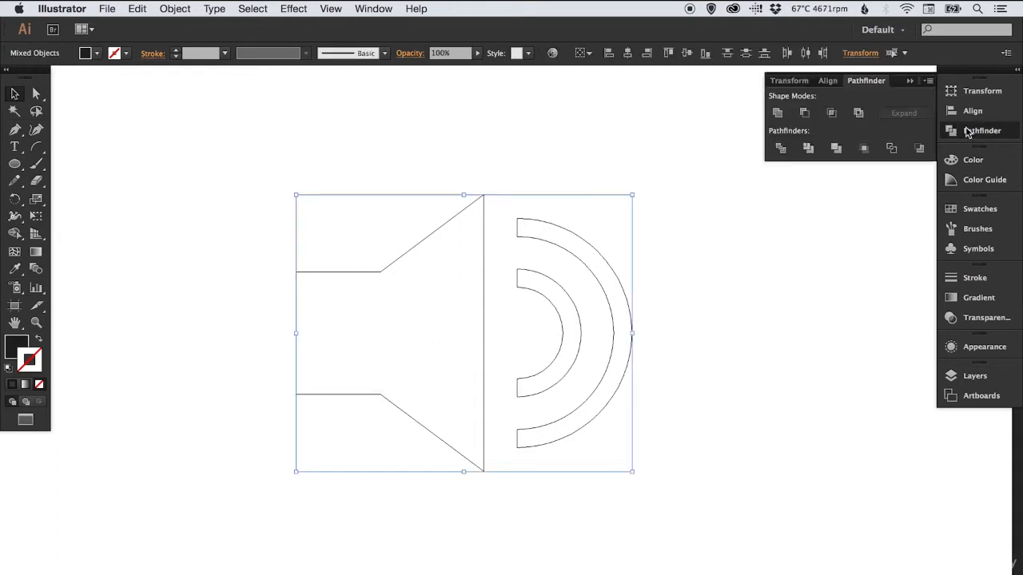
click(779, 114)
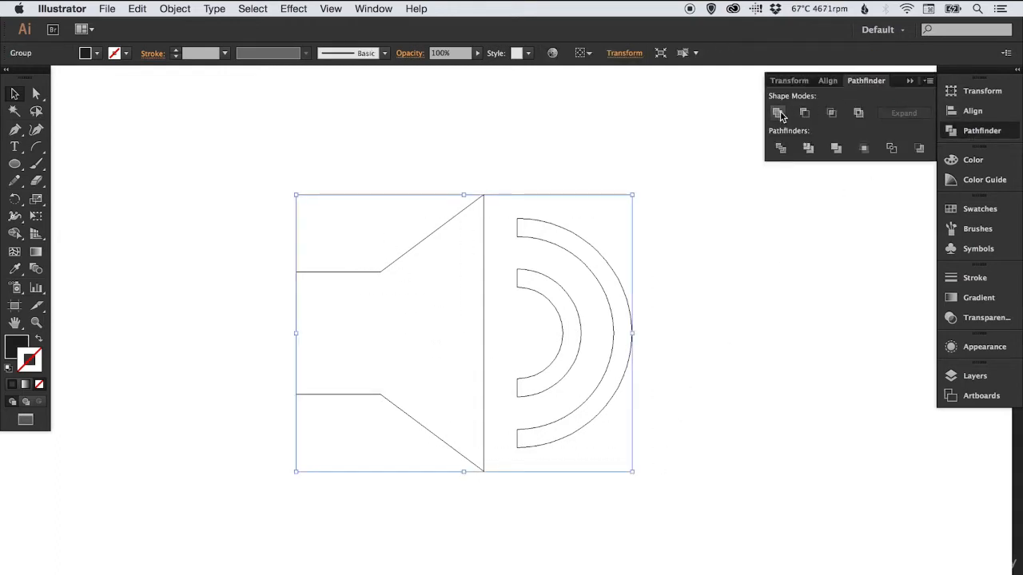
click(982, 133)
key(super+y)
click(707, 167)
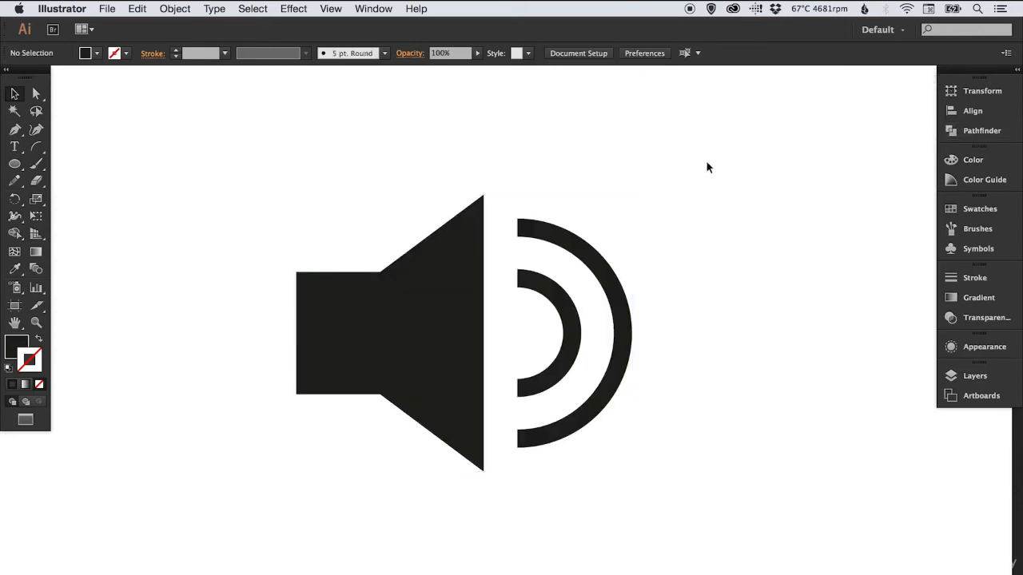
Start a point text object in an empty area of the artboard and open the Glyphs panel, enlarged to show more characters
drag(471, 141, 479, 150)
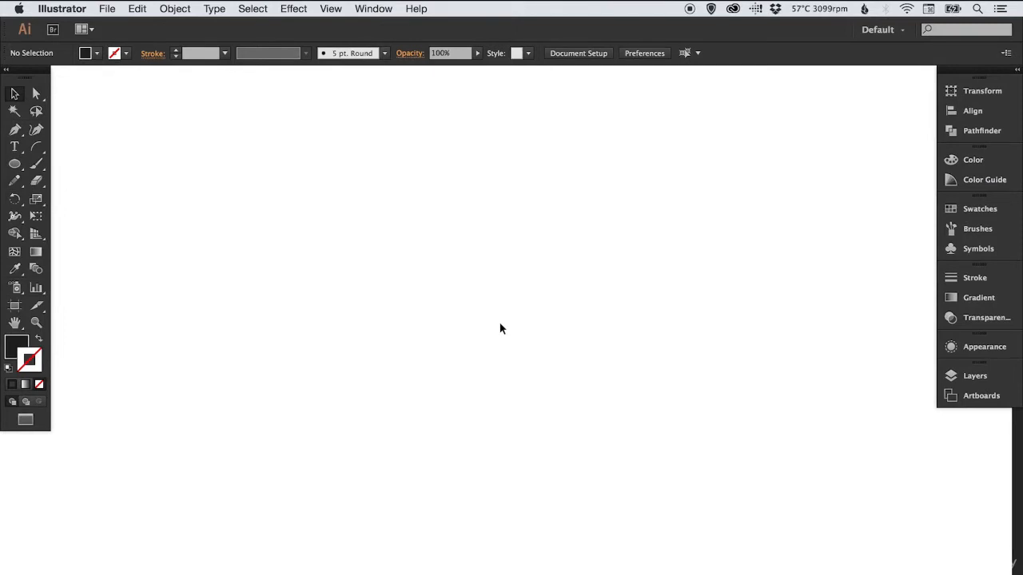
click(14, 147)
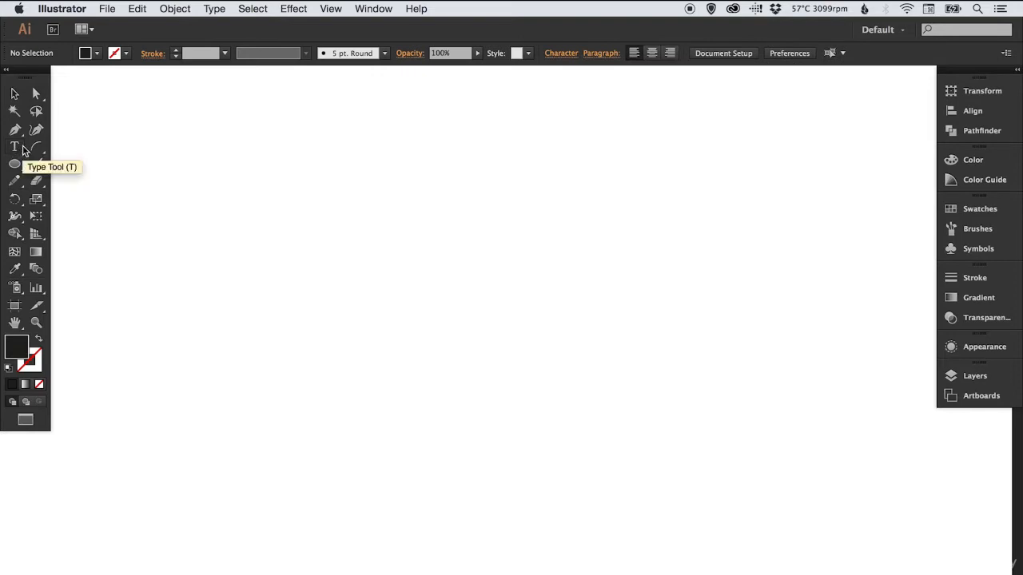
click(397, 302)
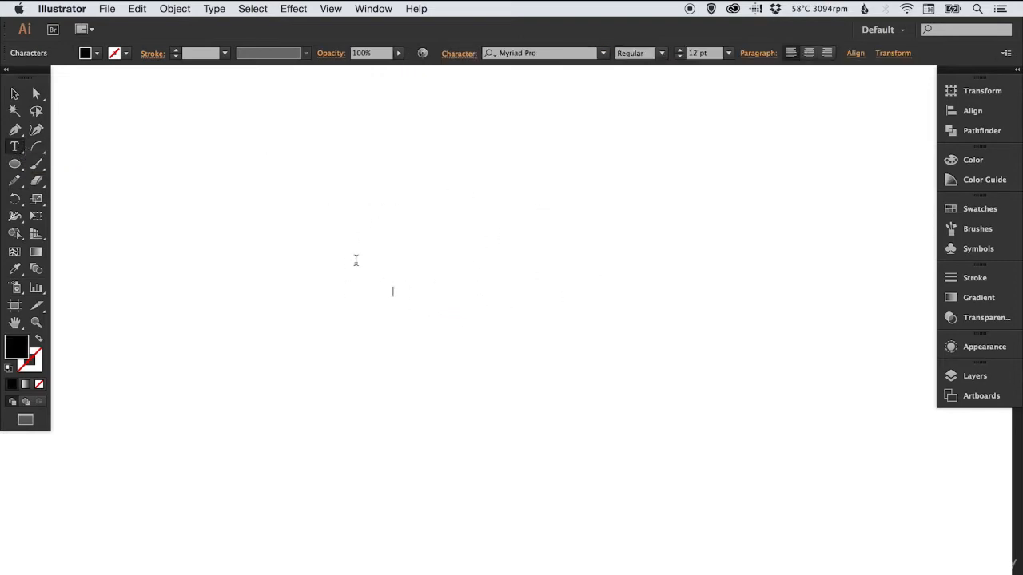
click(214, 8)
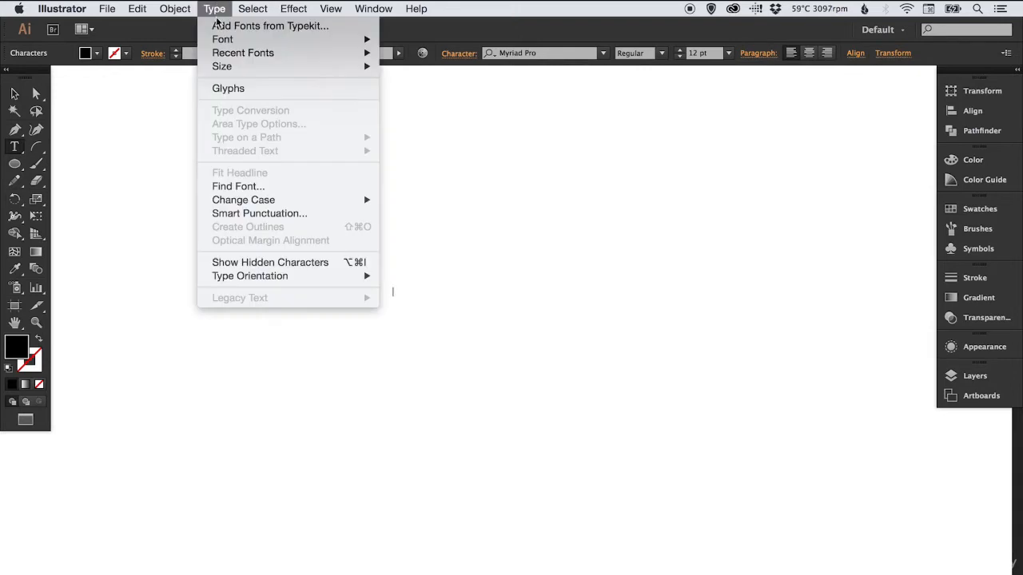
click(248, 89)
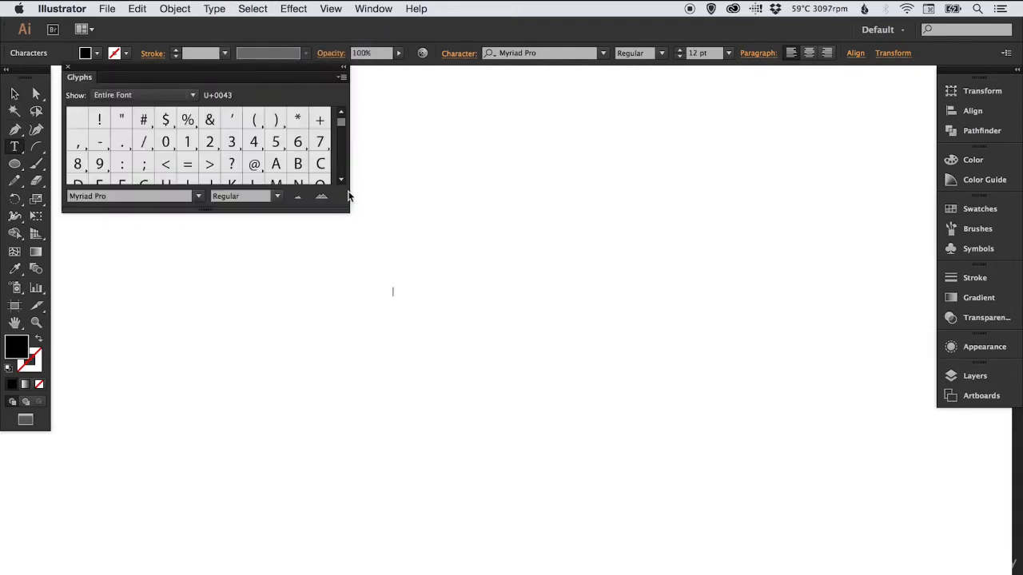
drag(347, 219, 325, 346)
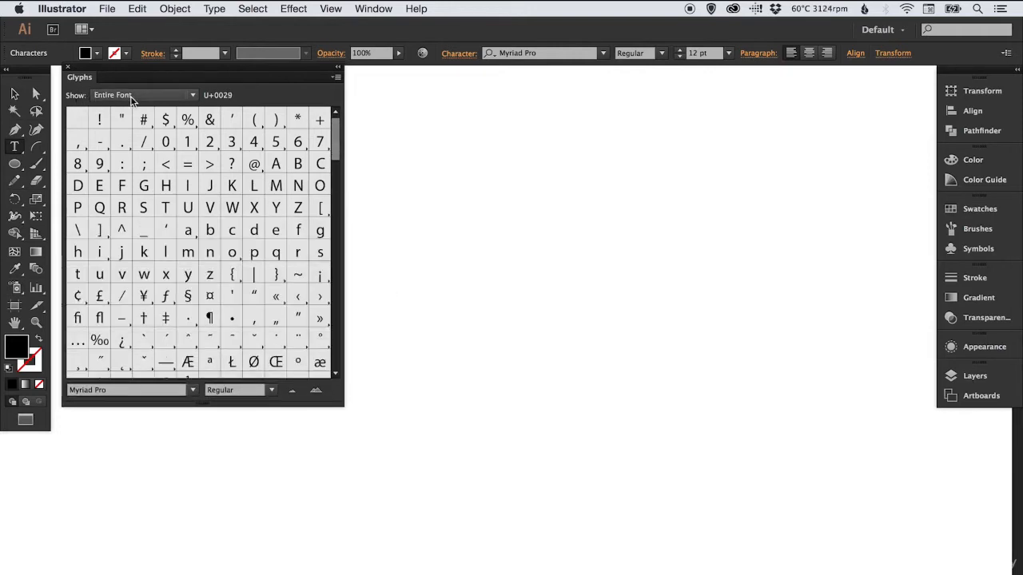
Insert the Myriad Pro infinity glyph (∞) into the text object and close the Glyphs panel
drag(333, 138, 309, 249)
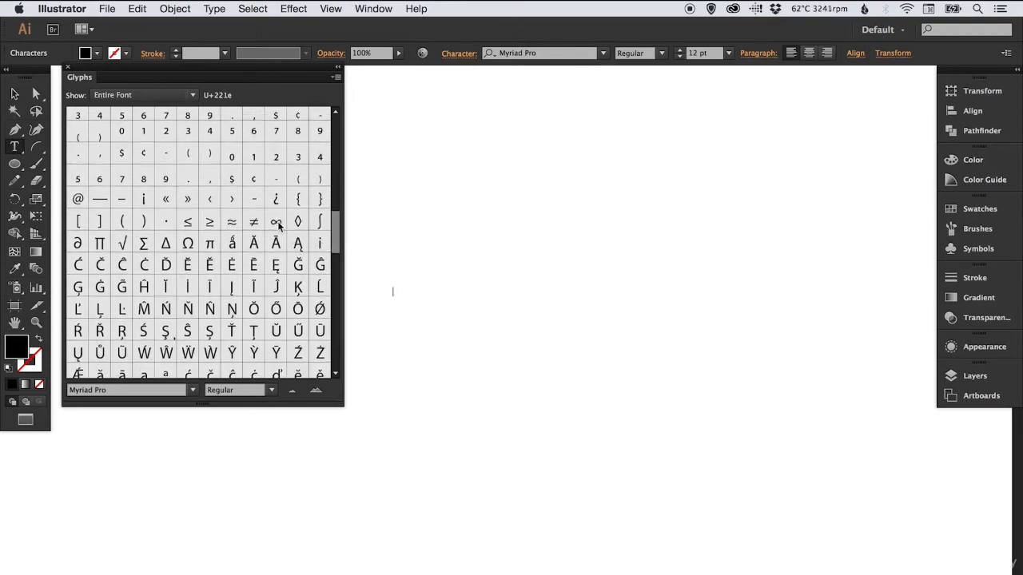
click(278, 225)
double_click(277, 225)
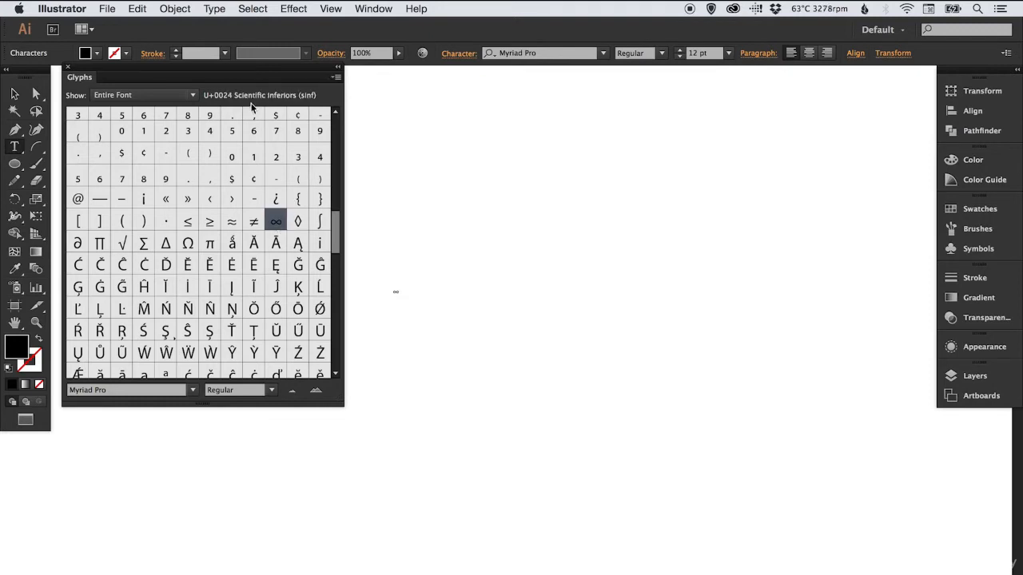
click(67, 66)
Scale the infinity glyph up to about 345 pt, move it down toward the middle of the view, and deselect it
click(16, 94)
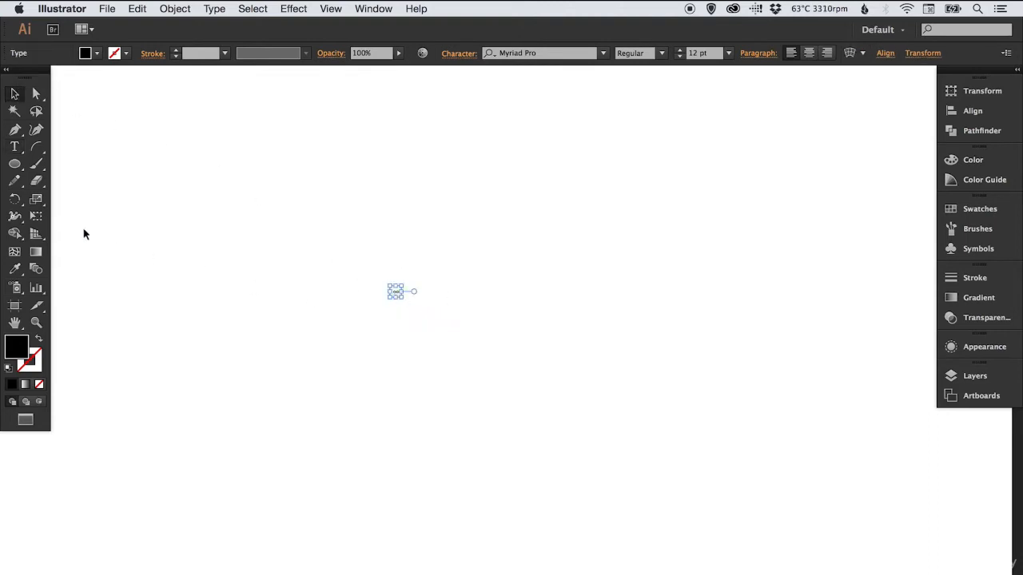
click(36, 199)
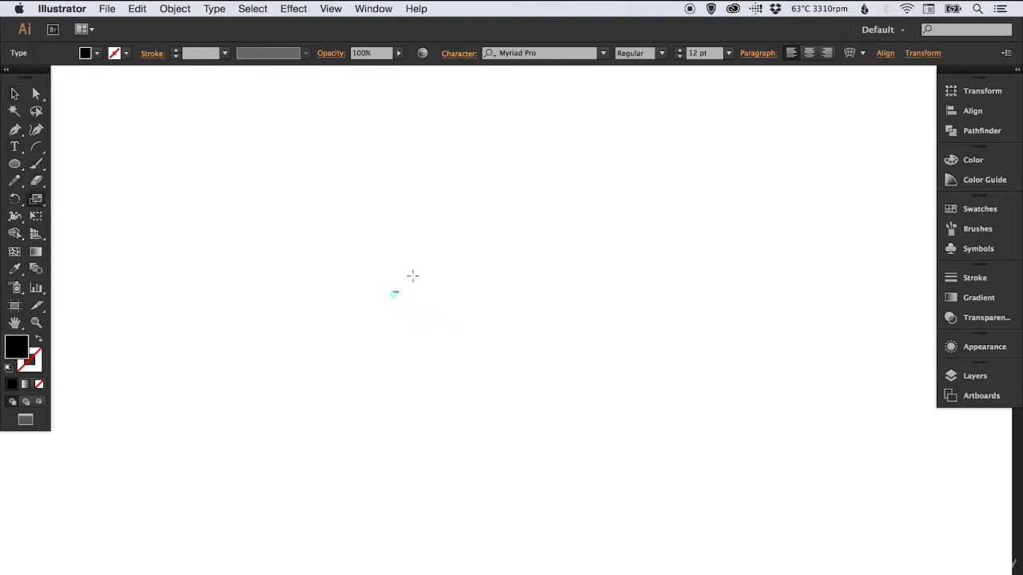
drag(412, 275, 495, 224)
drag(445, 251, 616, 146)
key(v)
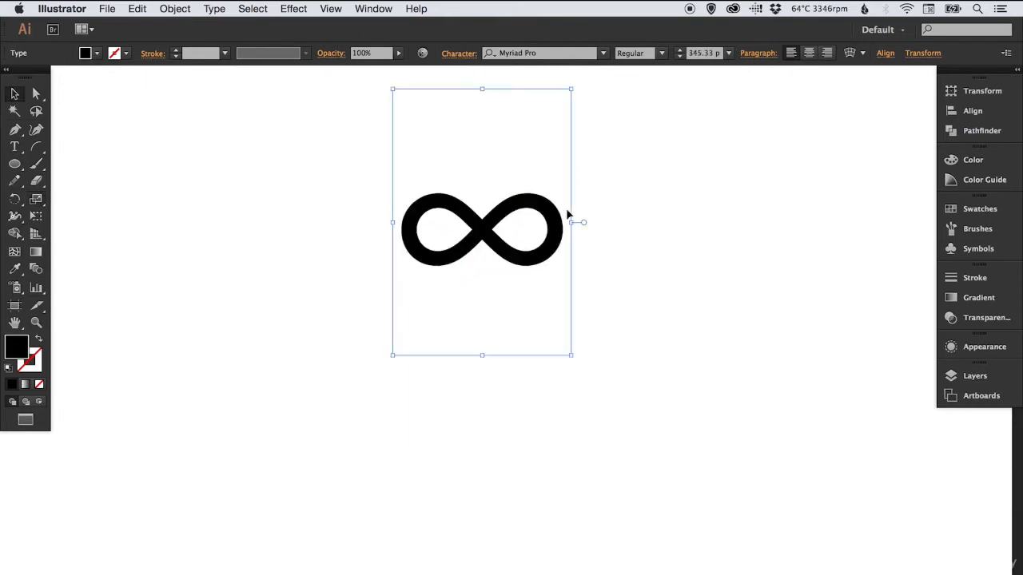
drag(513, 236, 513, 343)
click(655, 295)
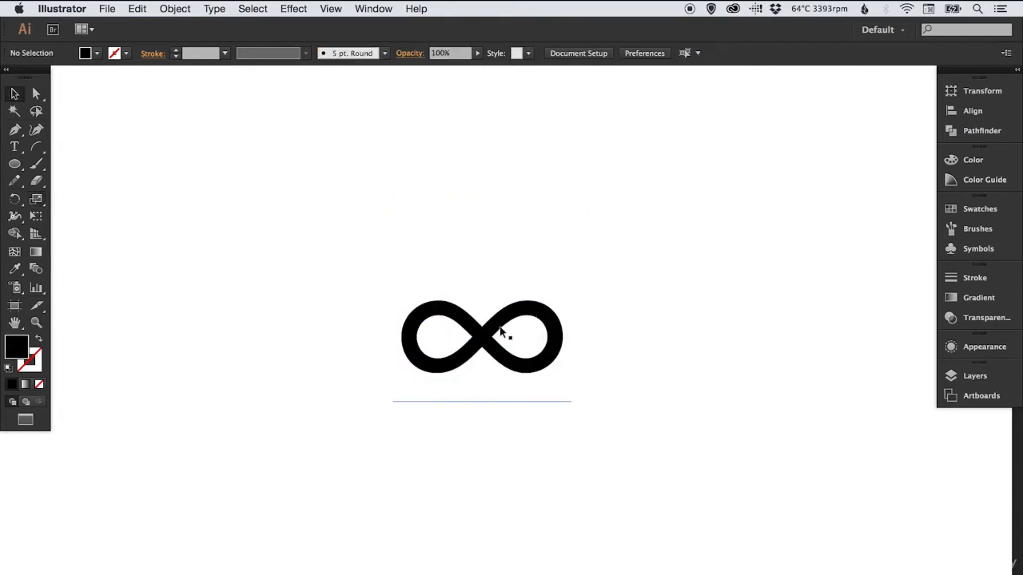
Convert the infinity glyph to outlines and deselect it
click(497, 336)
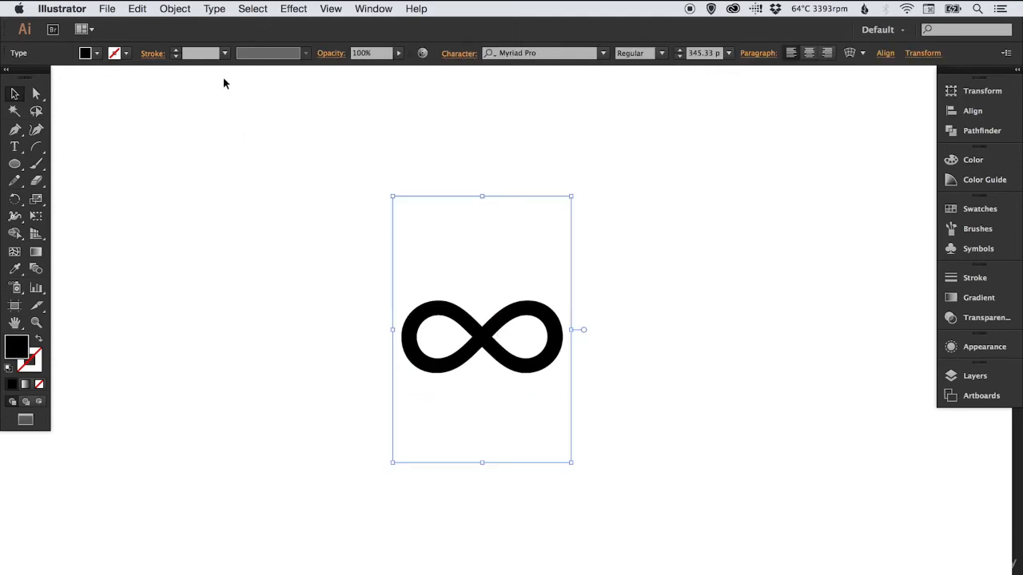
click(214, 8)
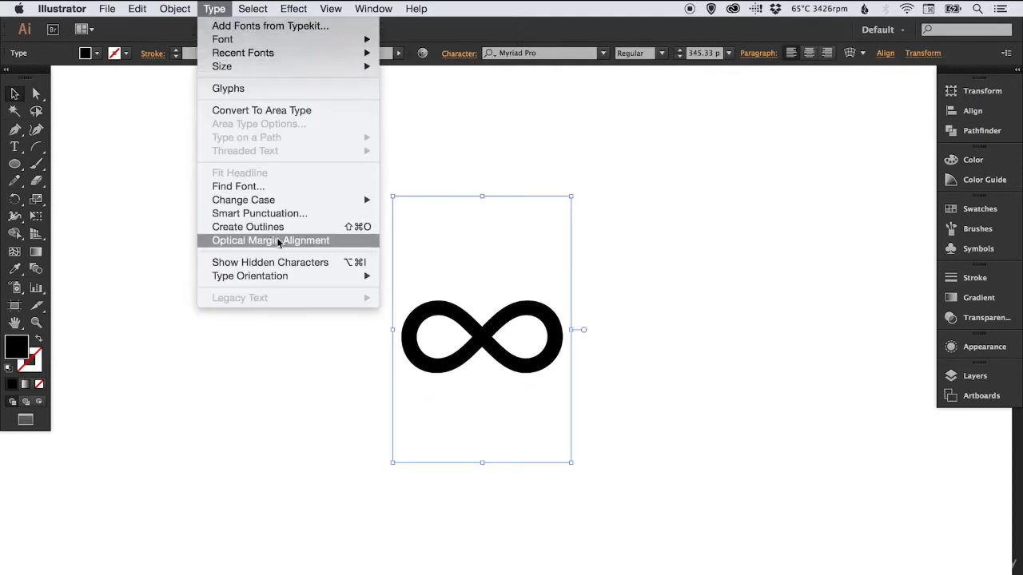
click(300, 227)
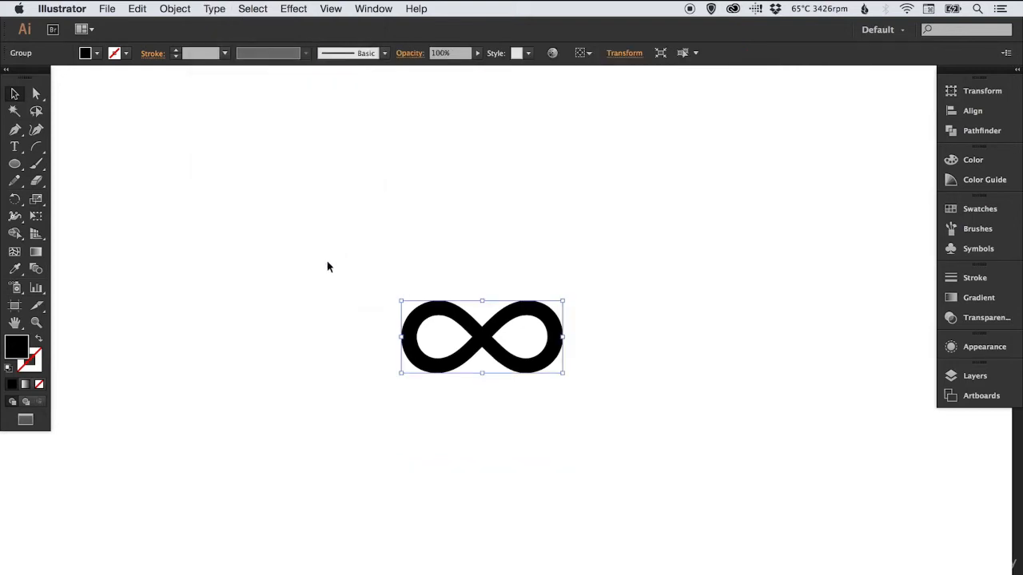
click(333, 260)
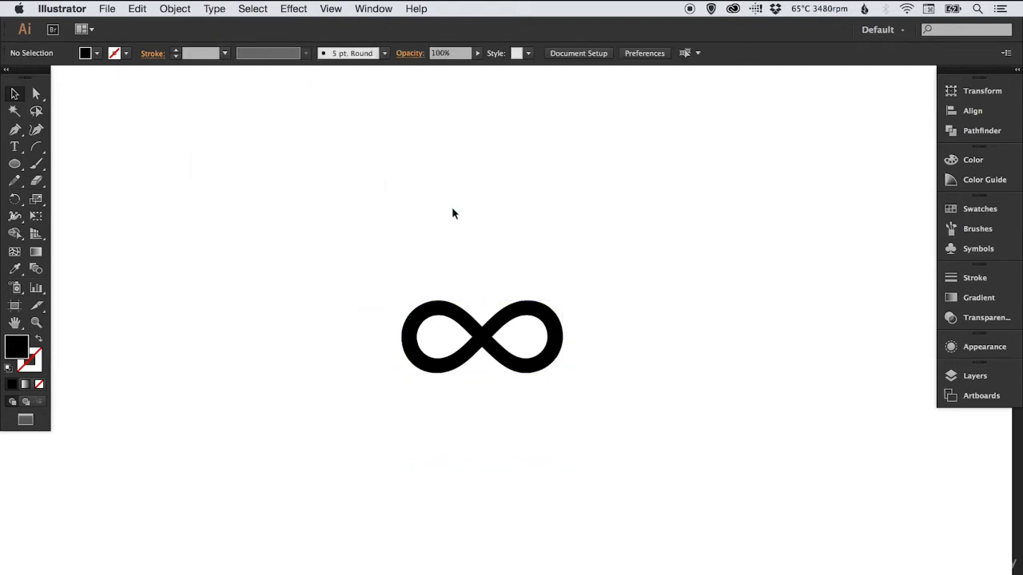
Scale the outlined infinity symbol up to about 180 percent in outline view, deselect it, and return to preview view
key(super+y)
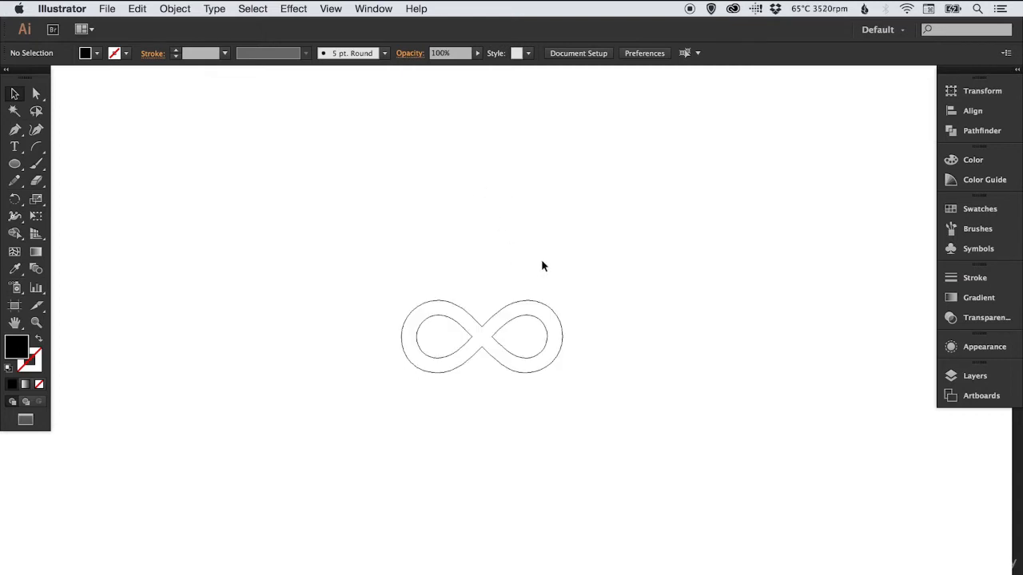
drag(536, 267, 509, 349)
key(s)
drag(594, 257, 668, 181)
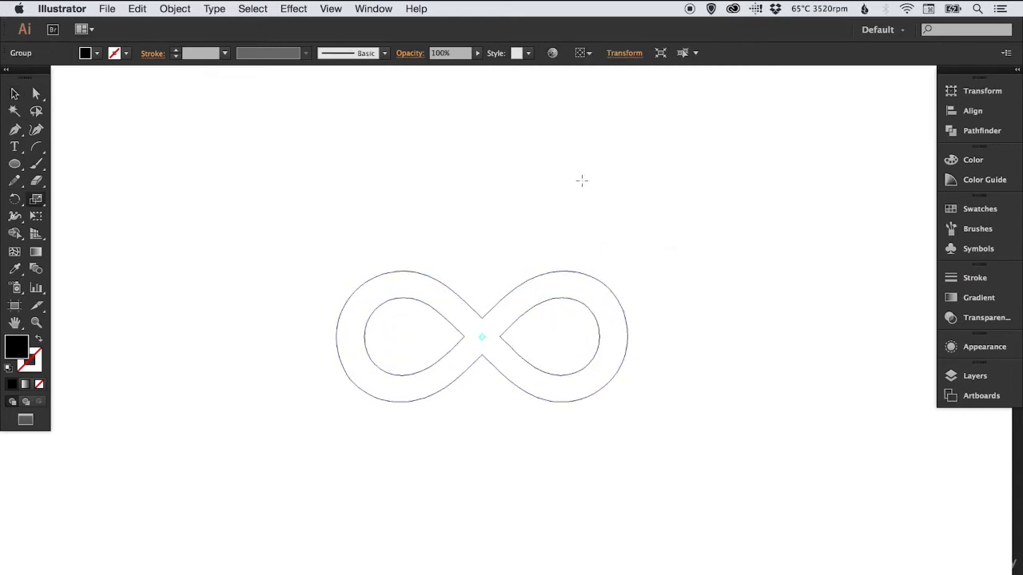
key(v)
click(481, 179)
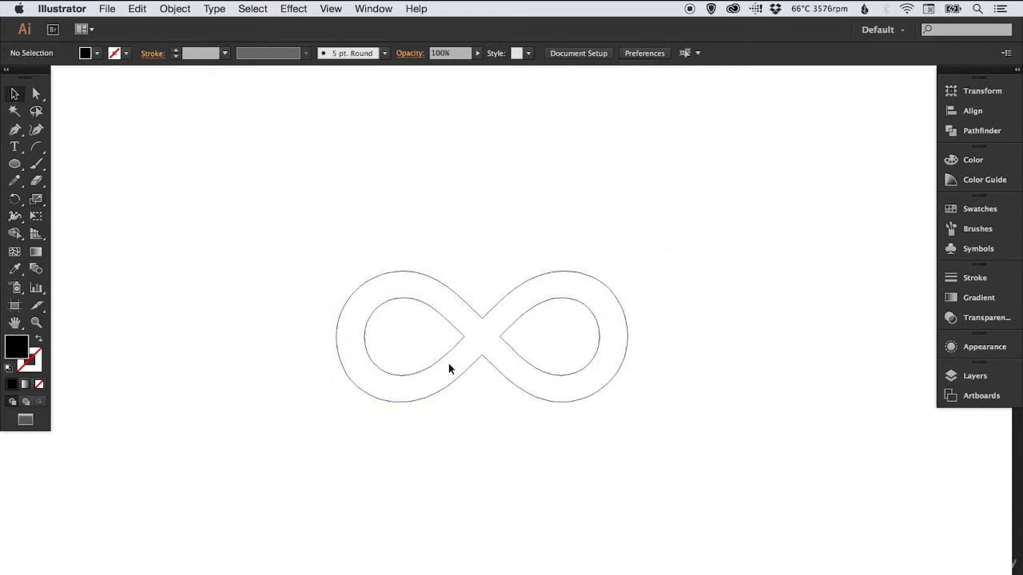
key(super+y)
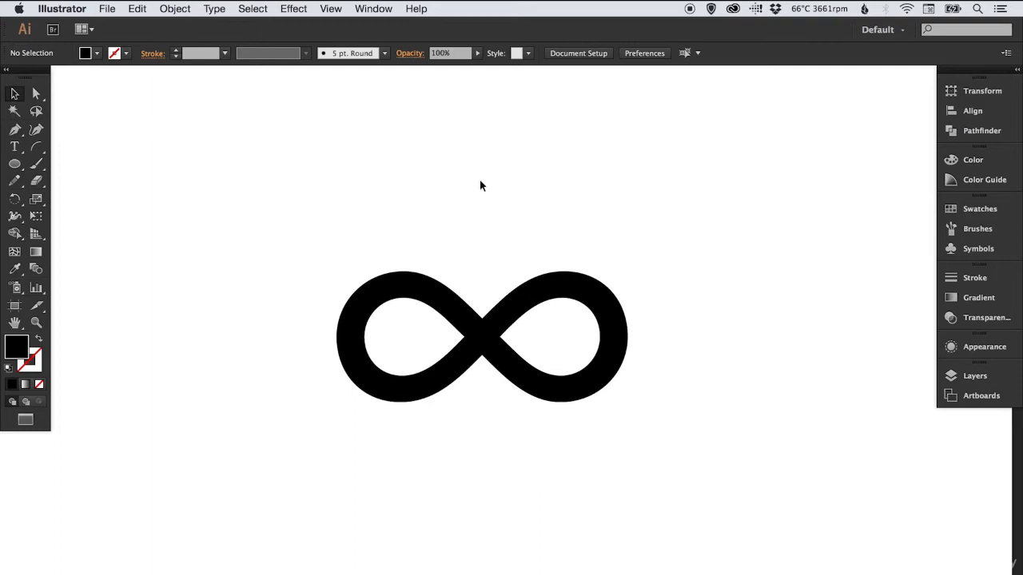
Reshape the infinity symbol by moving the left loop's inner anchor point outward and the upper crossing anchor point upward
key(a)
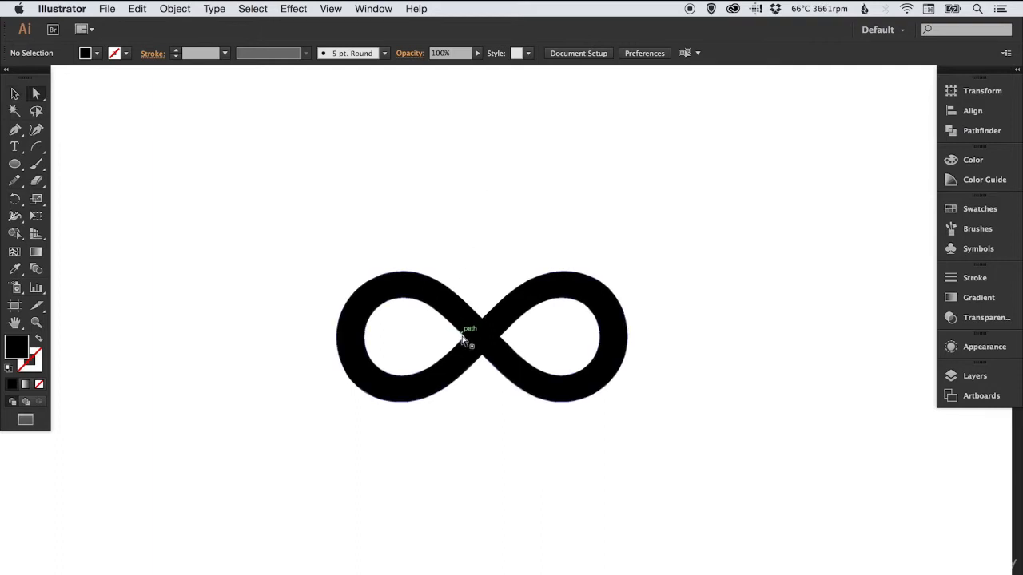
drag(465, 342, 504, 240)
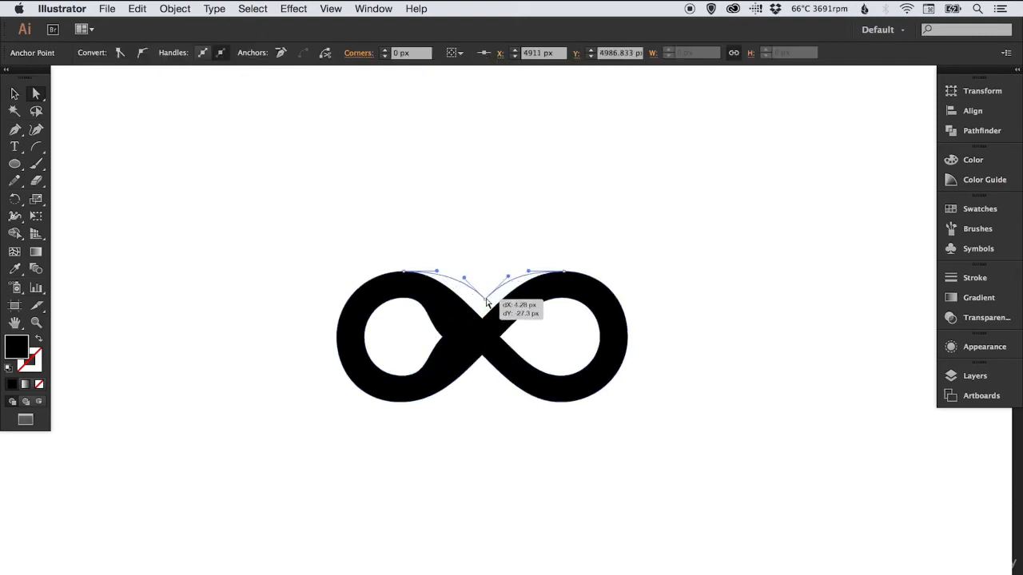
Undo the last anchor point edits on the infinity symbol and deselect it
click(511, 221)
key(ctrl+z)
key(ctrl+z)
key(ctrl+z)
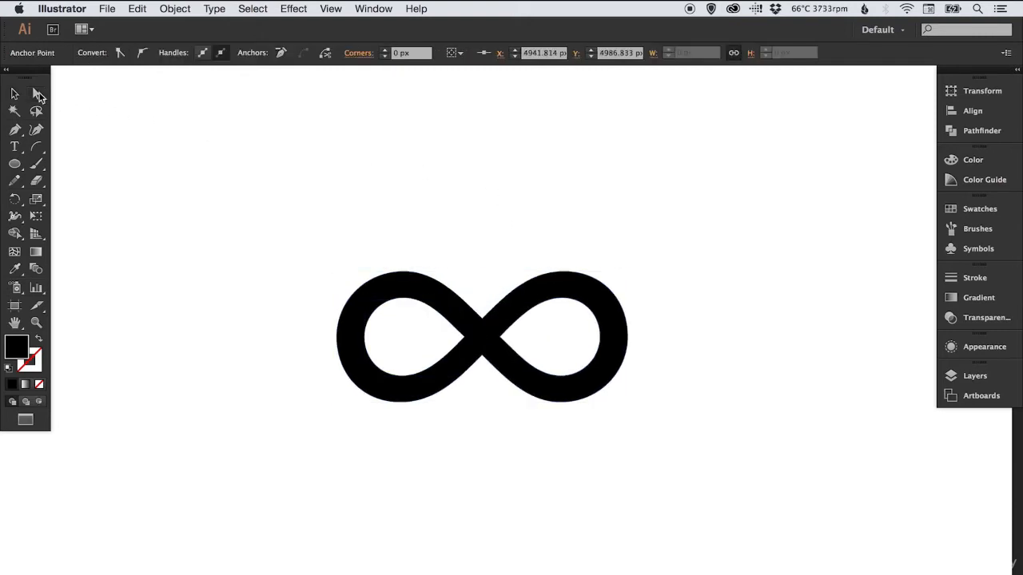
click(465, 220)
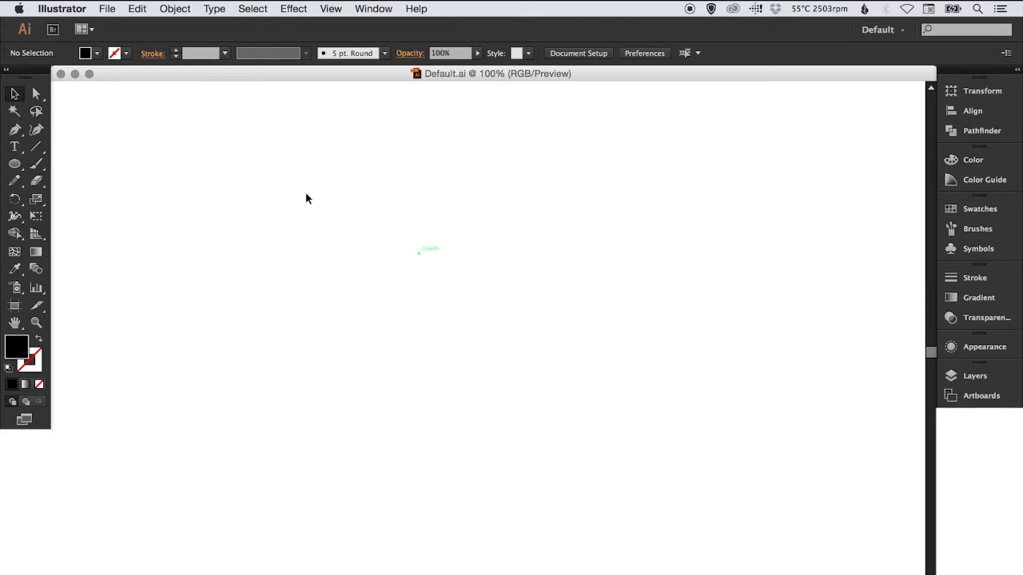
Draw a black circle and duplicate it horizontally to the right so that the copy partly overlaps the original
click(15, 163)
drag(235, 230, 420, 414)
key(v)
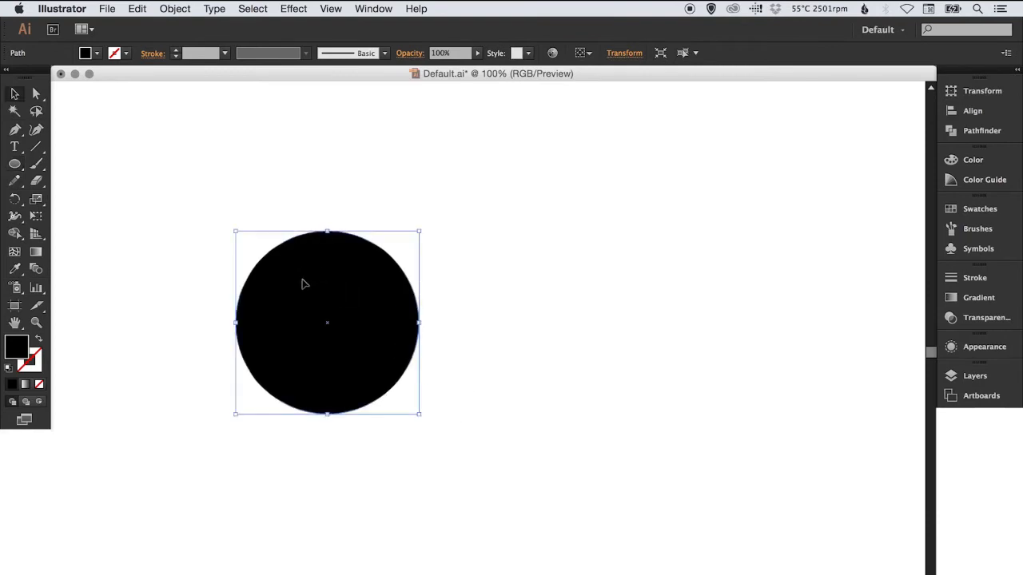
drag(312, 291, 445, 292)
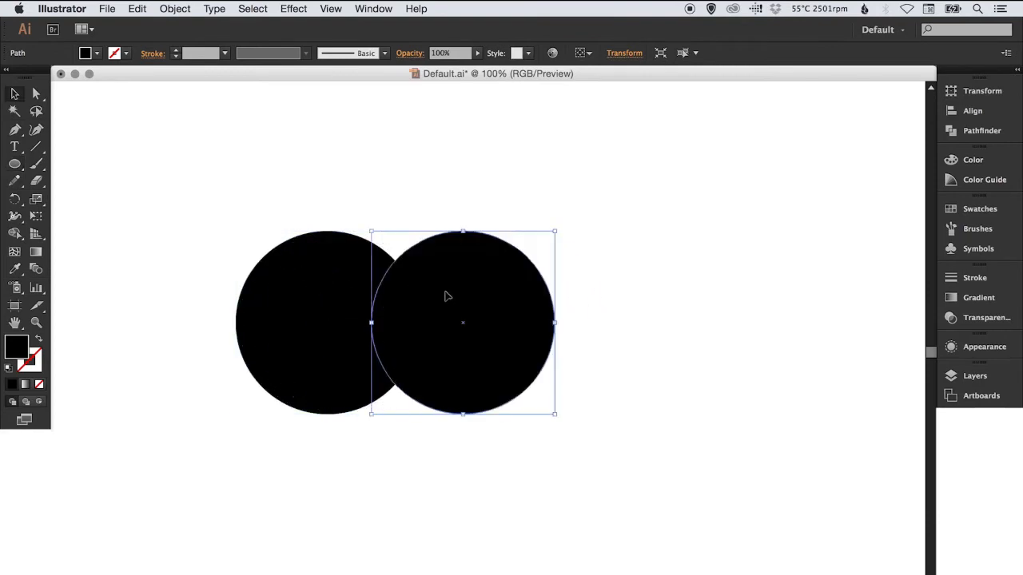
Try uniting the two overlapping circles in outline view, undo the union, and return to preview view
click(357, 185)
key(super+y)
drag(356, 185, 471, 325)
click(983, 131)
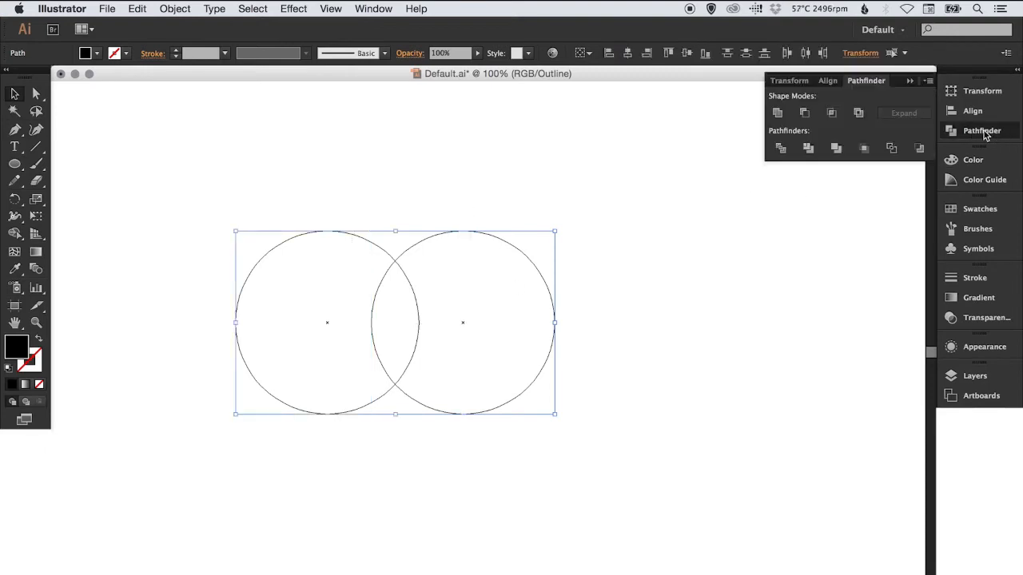
click(777, 113)
click(494, 150)
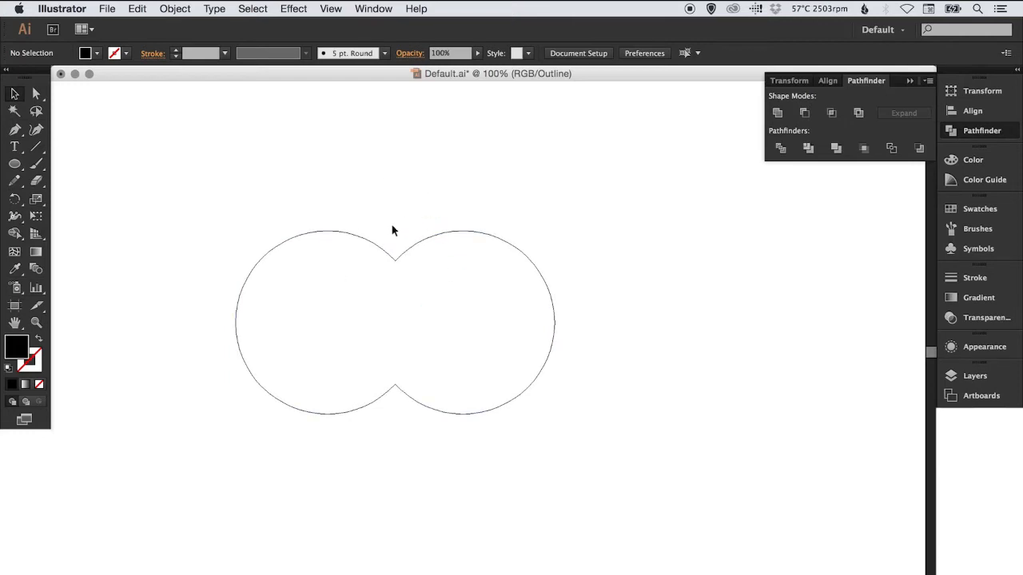
key(super+z)
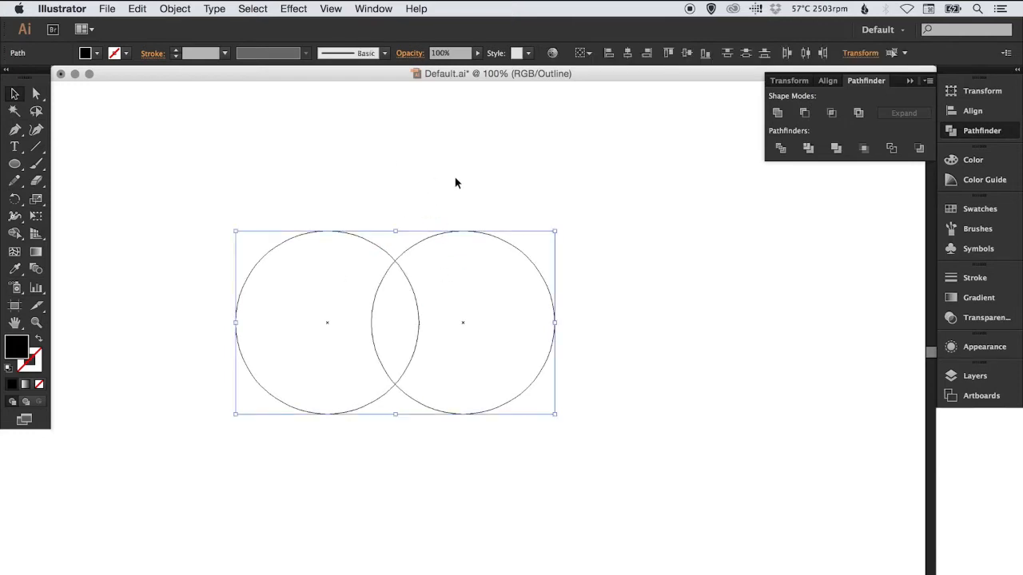
click(454, 180)
key(super+y)
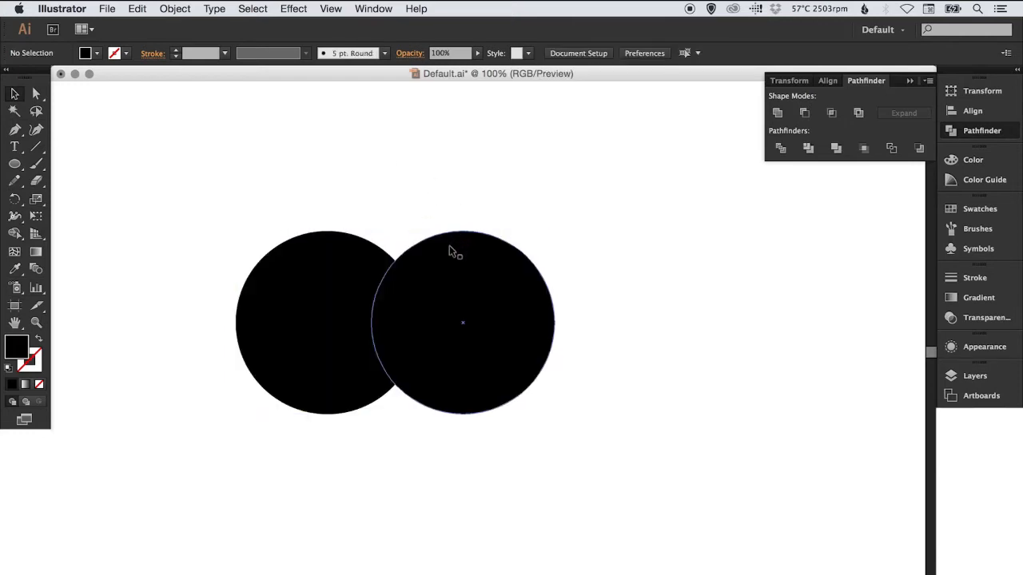
Move the right circle clear of the left one and shift both circles toward the middle of the artboard
drag(452, 268, 544, 268)
drag(326, 212, 468, 310)
drag(527, 338, 583, 369)
click(574, 191)
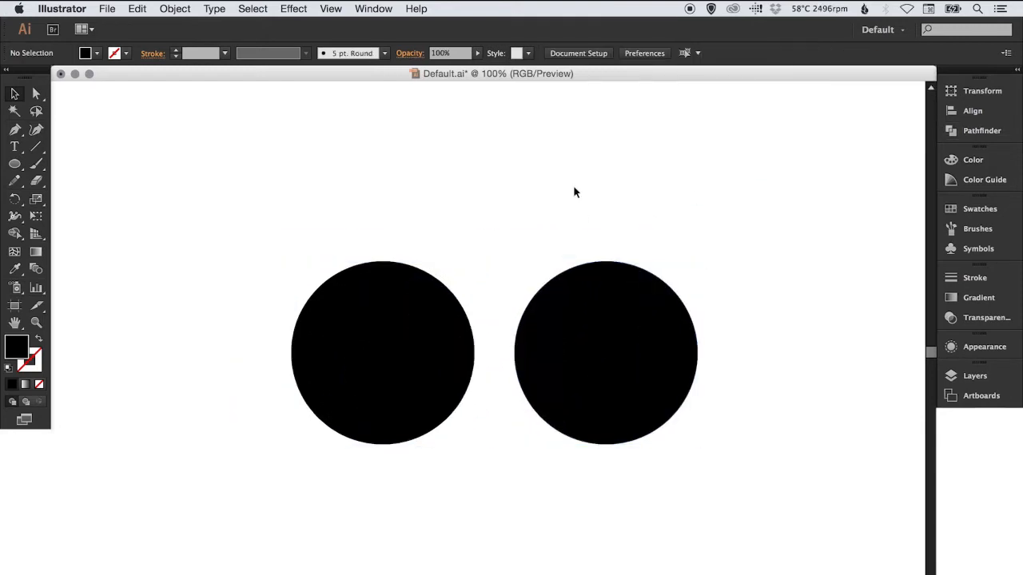
Fill both circles with the default white-to-black linear gradient at 0° and deselect them
drag(310, 195, 609, 365)
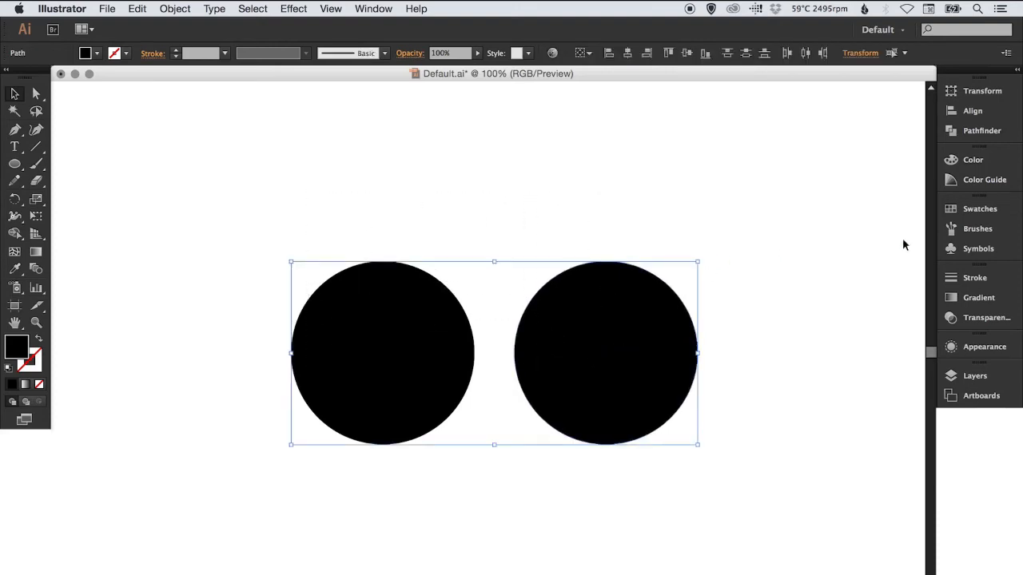
click(976, 297)
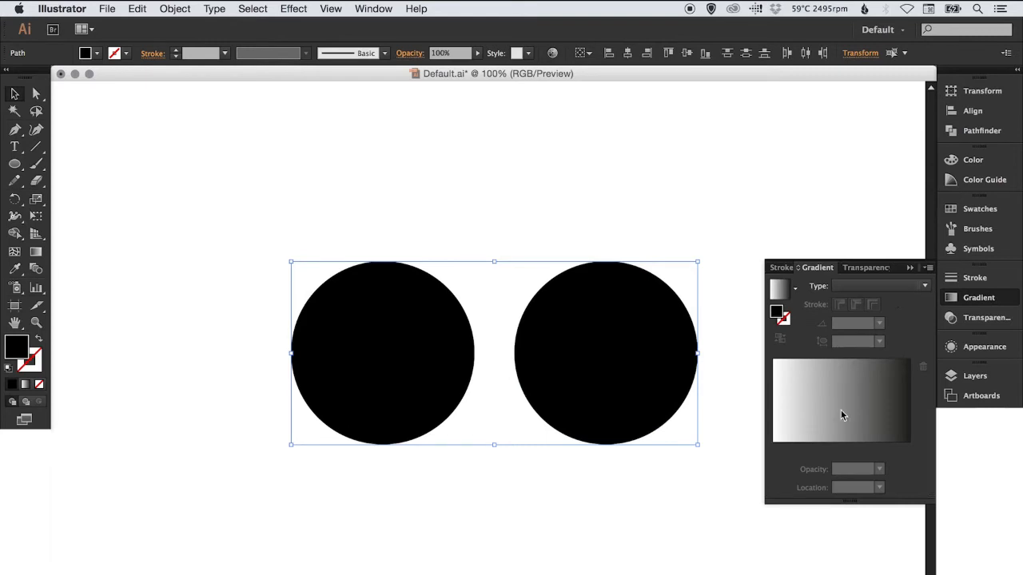
click(841, 430)
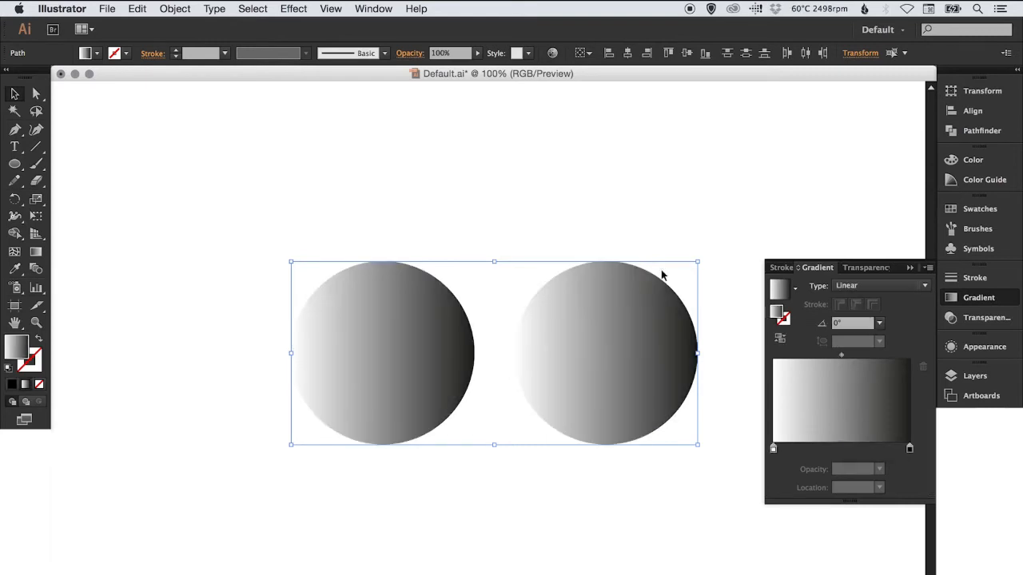
click(976, 297)
click(781, 216)
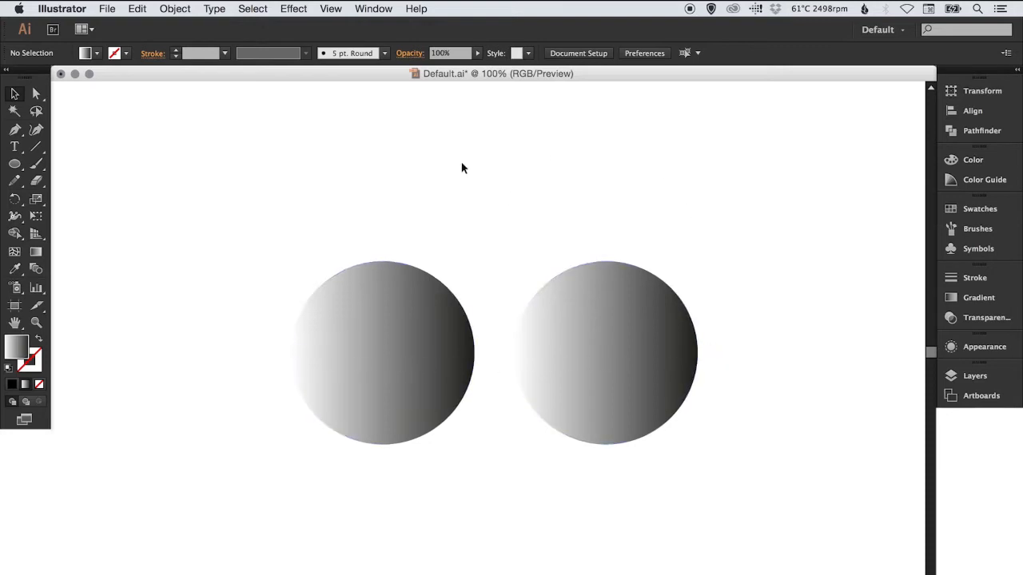
Move the two gradient circles down, duplicate the pair directly above them, and deselect
drag(377, 232, 599, 417)
click(528, 270)
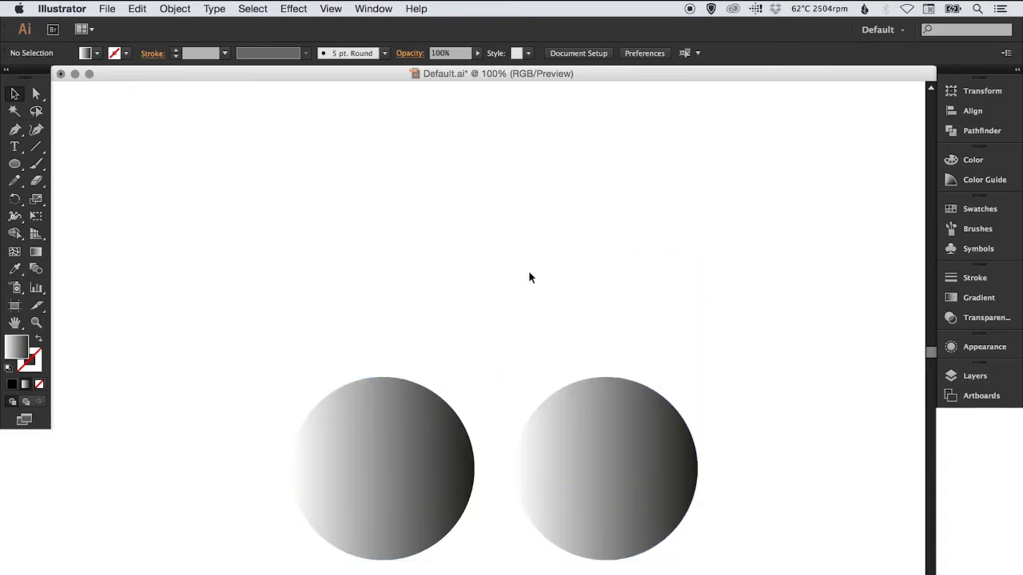
drag(345, 324, 630, 498)
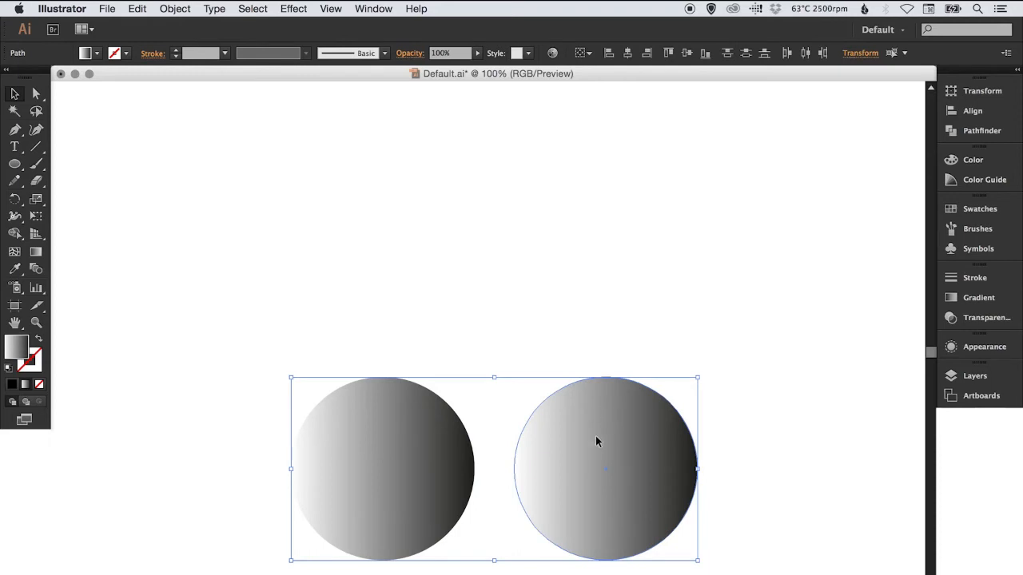
shift+click(595, 437)
shift+click(614, 453)
shift+click(615, 453)
drag(599, 333, 401, 220)
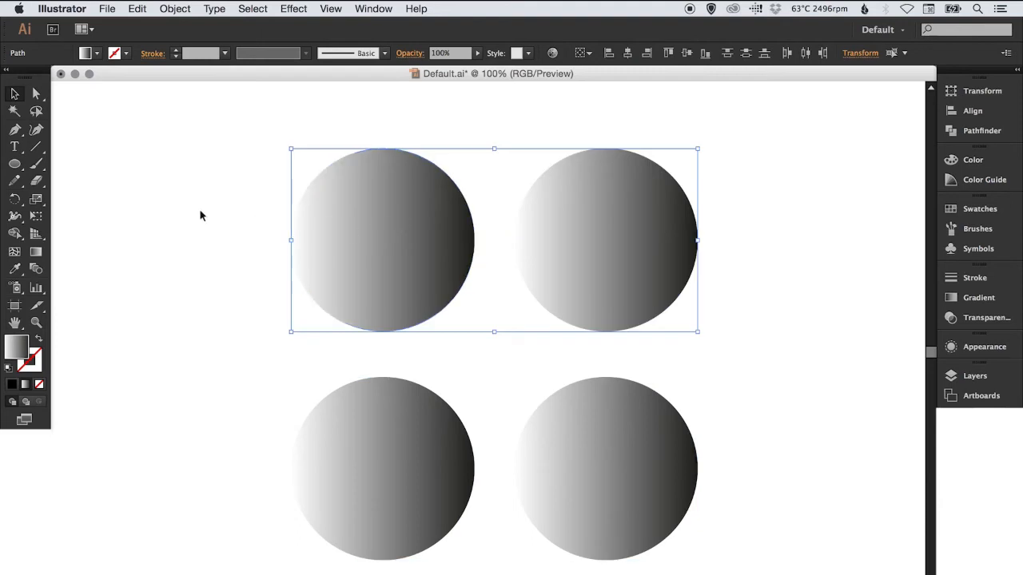
click(175, 213)
Make a compound path from the upper two circles and deselect it
drag(259, 179, 591, 255)
click(181, 13)
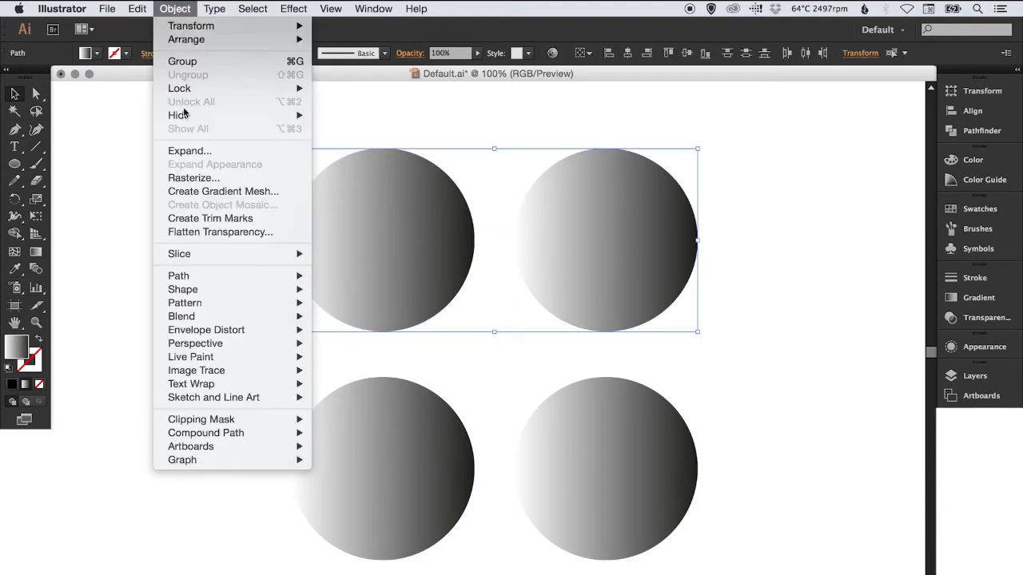
mouse_move(259, 432)
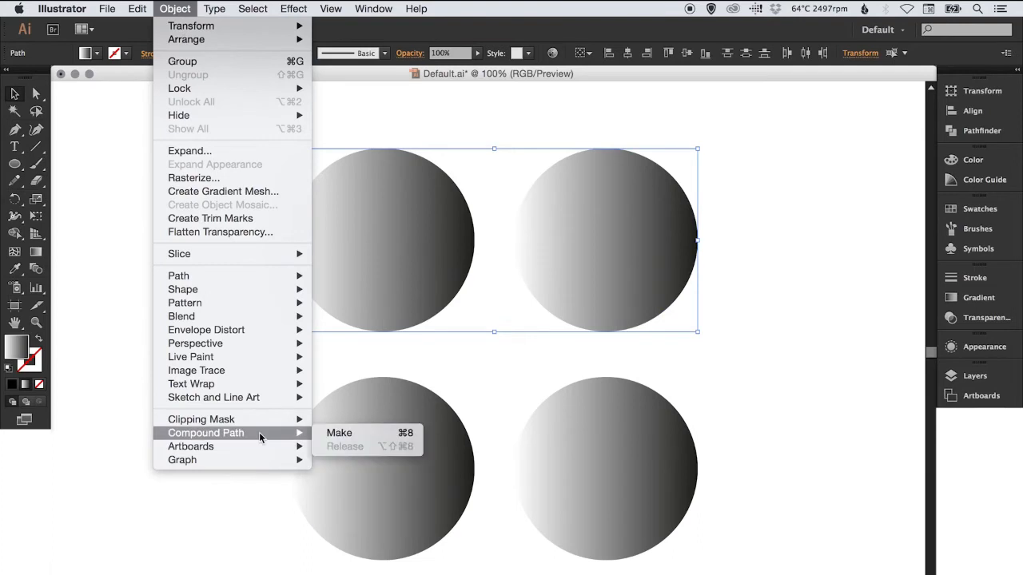
click(367, 435)
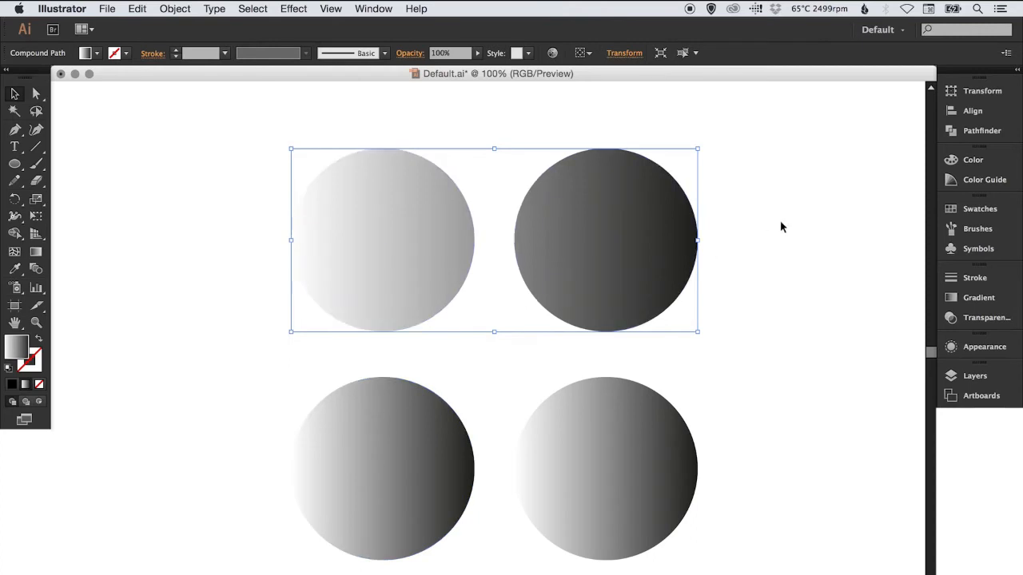
click(796, 213)
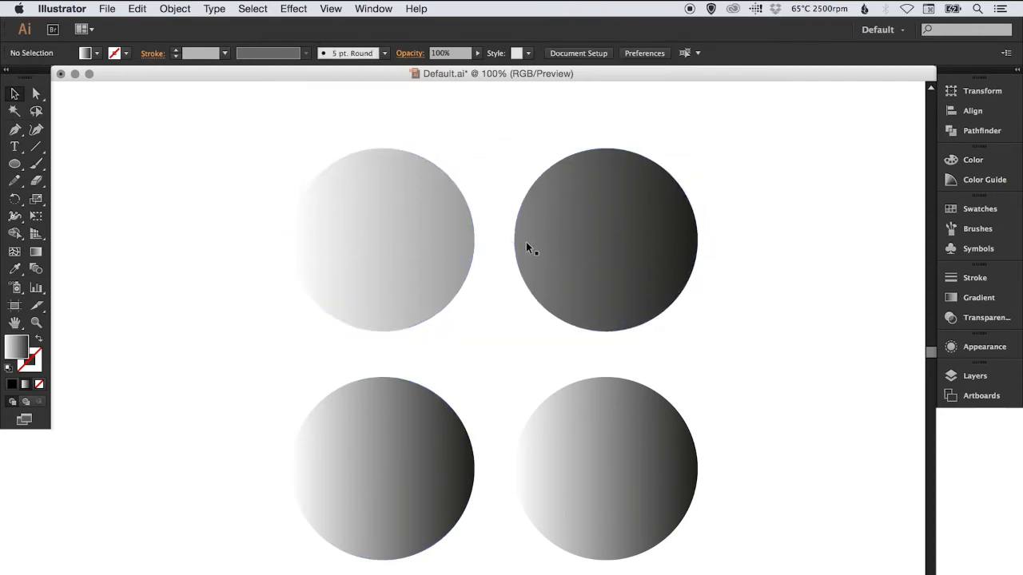
Try moving the upper compound path to the left with the Direct Selection tool, undo the move, and deselect
click(37, 95)
drag(613, 204, 456, 217)
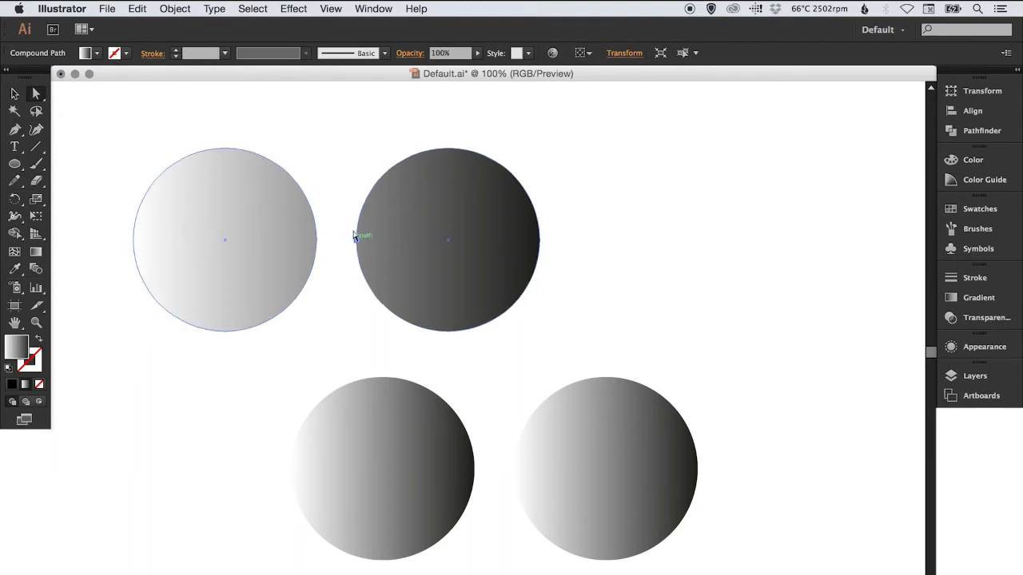
key(super+z)
click(735, 187)
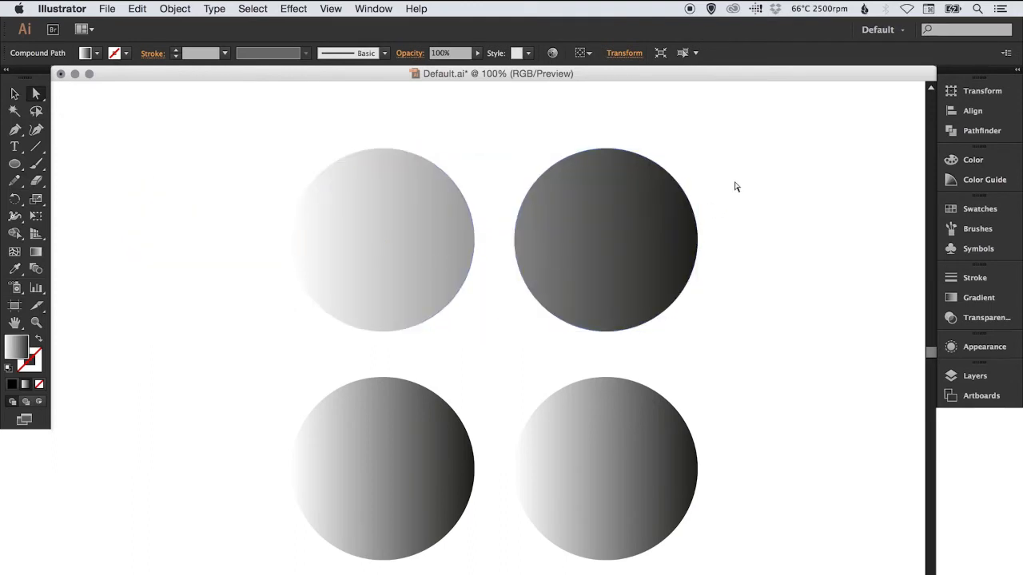
Move the lower right circle on its own and shift the upper compound path sideways to compare their behaviour
drag(603, 438, 625, 440)
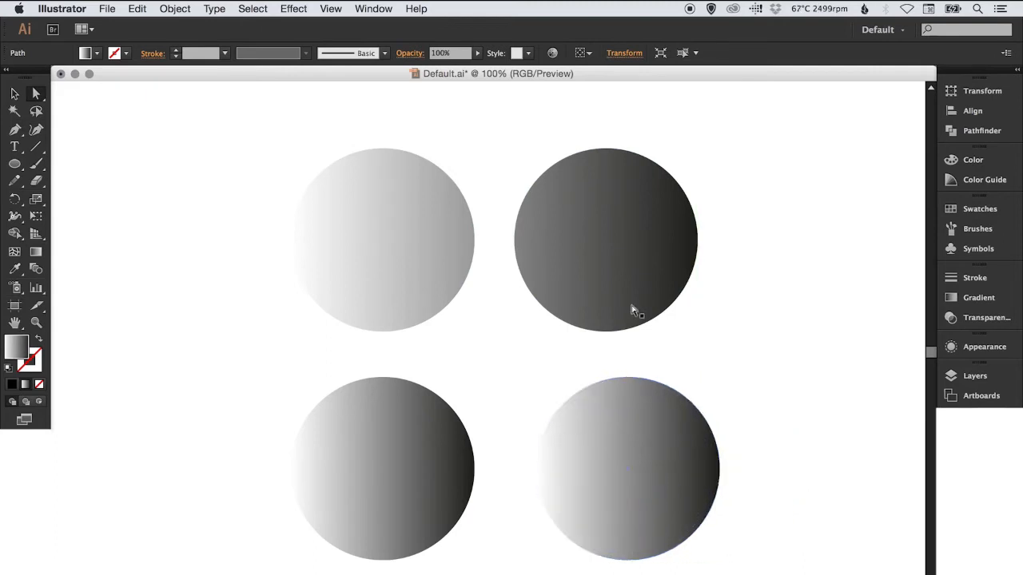
key(super+z)
drag(610, 210, 546, 214)
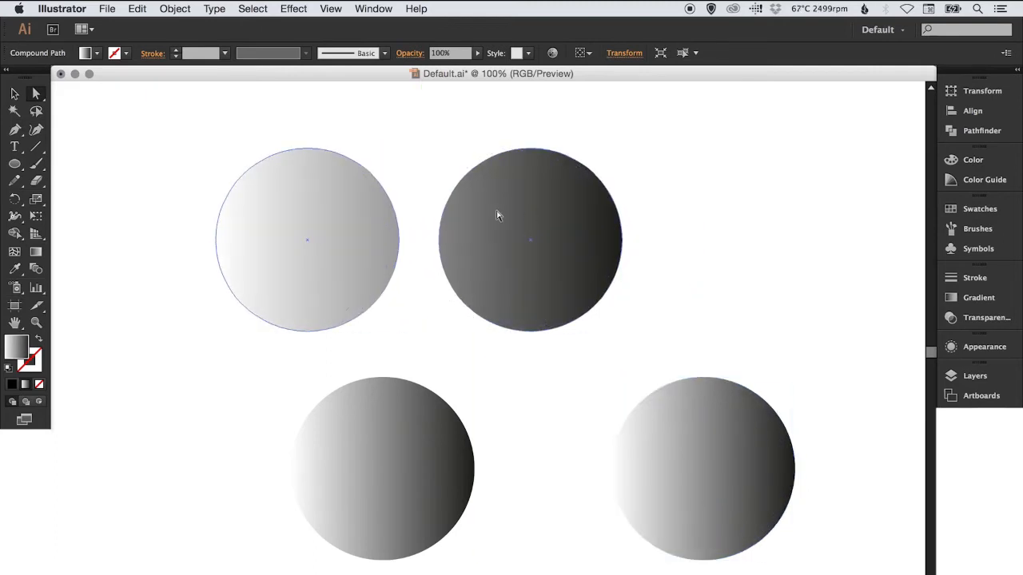
drag(474, 221, 544, 221)
Delete all the circles from the artboard
click(694, 202)
mouse_move(231, 199)
mouse_down()
mouse_move(607, 416)
mouse_move(674, 471)
mouse_up()
key(Delete)
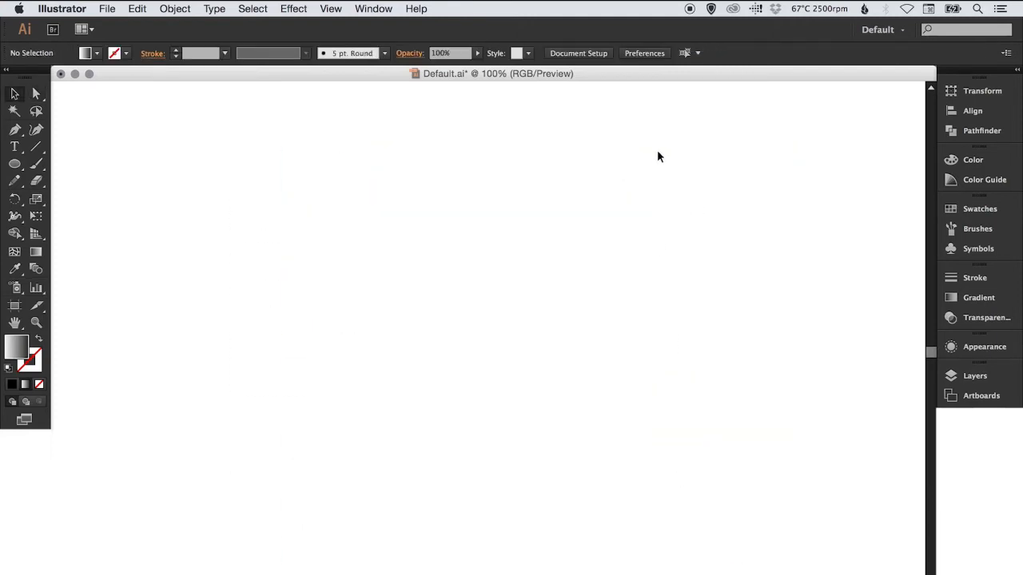
Add the word "text" as point type in Myriad Pro and set its style to Bold
click(14, 148)
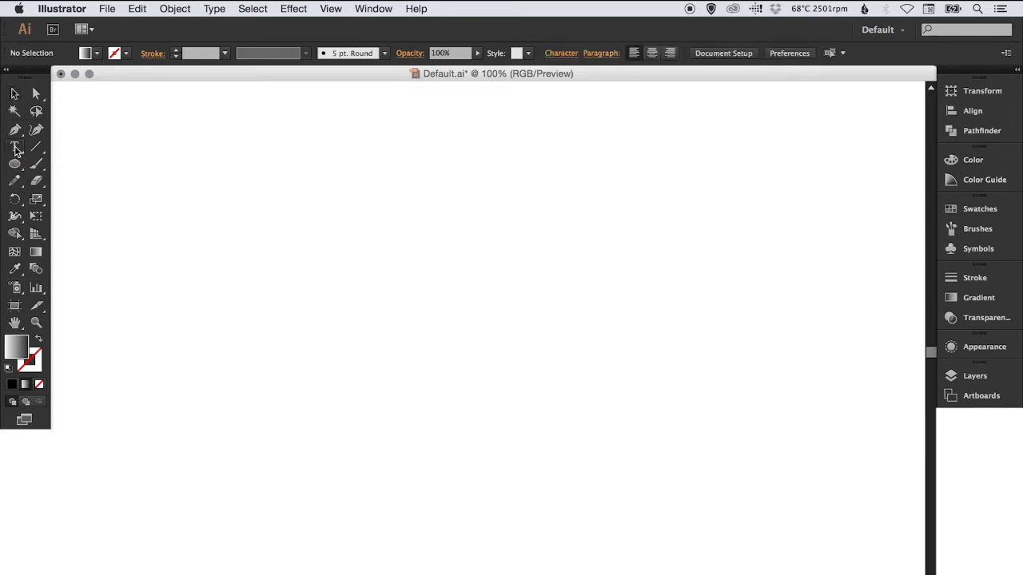
click(379, 314)
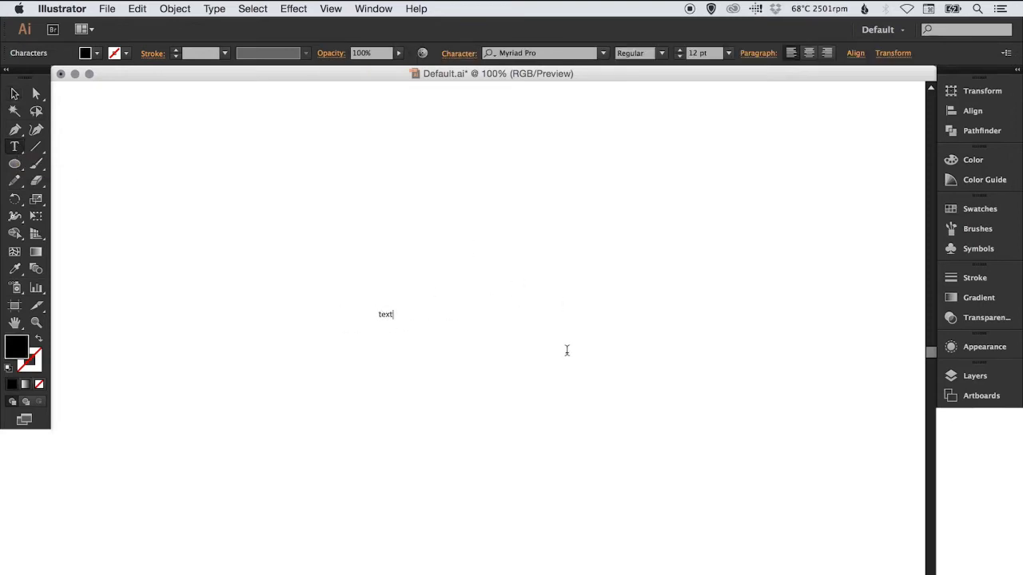
key(Escape)
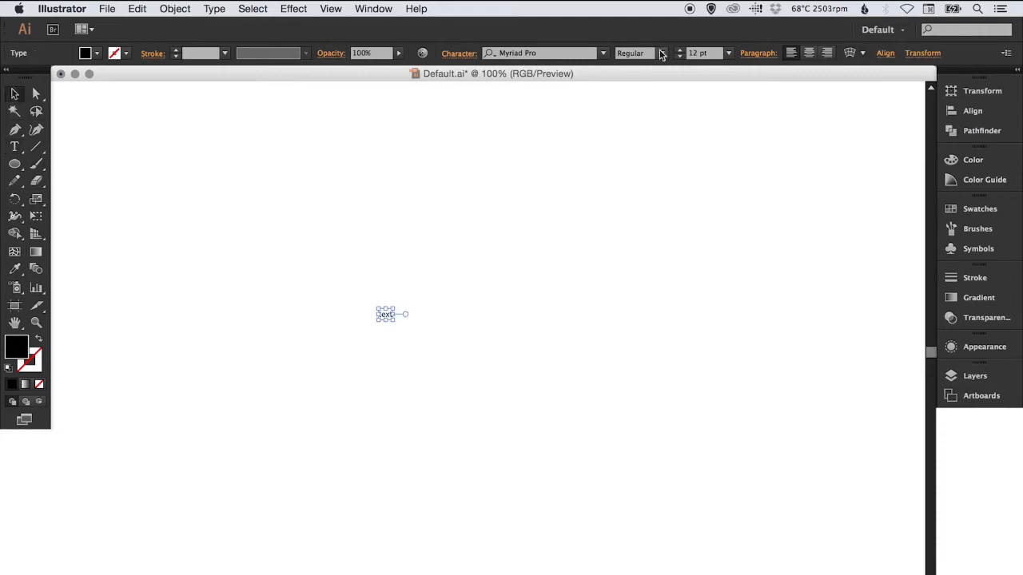
click(661, 54)
click(639, 192)
Scale the word "text" up to about 196 pt and move it to the middle of the artboard
key(s)
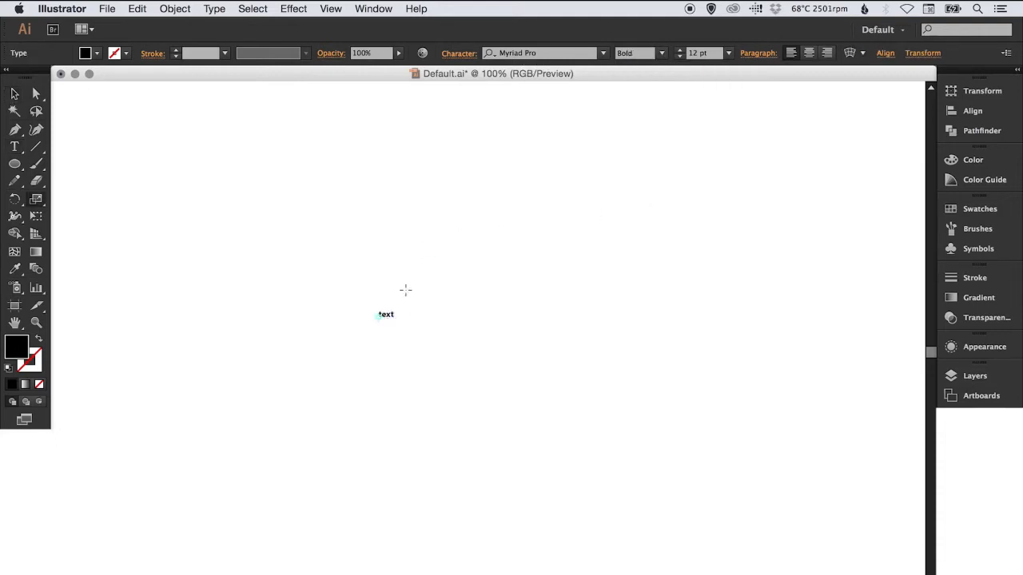
drag(405, 290, 520, 214)
drag(460, 274, 587, 139)
key(v)
drag(532, 283, 519, 362)
drag(519, 362, 516, 344)
Convert the word "text" to outlines, and check its paths in outline view before returning to preview
click(213, 8)
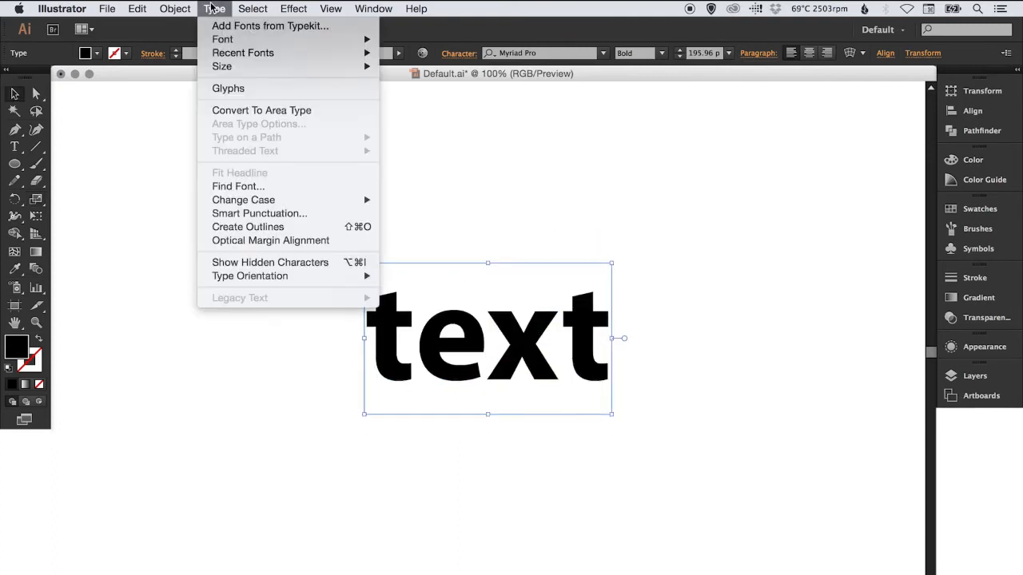
click(352, 227)
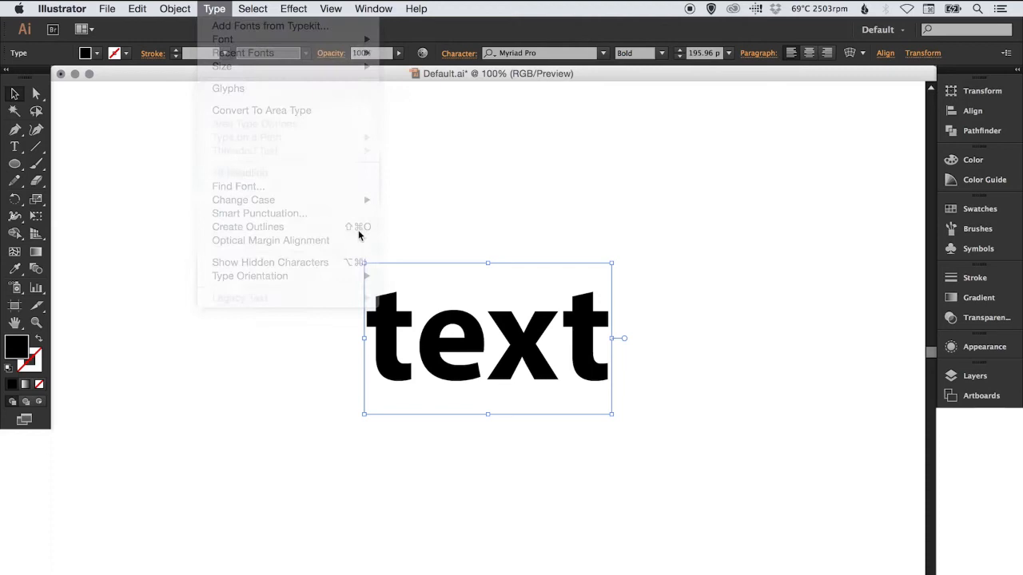
click(468, 211)
key(super+y)
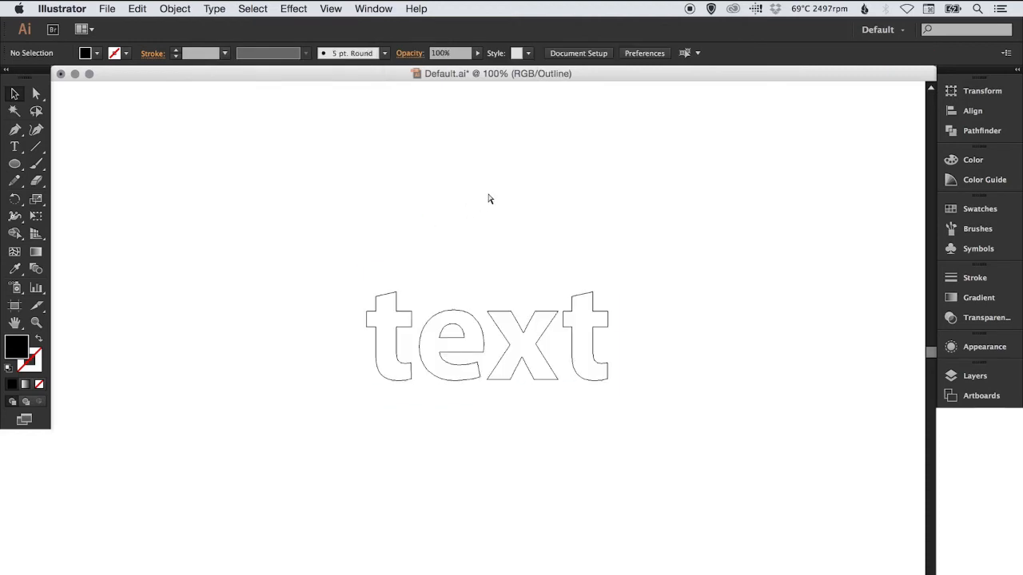
key(super+y)
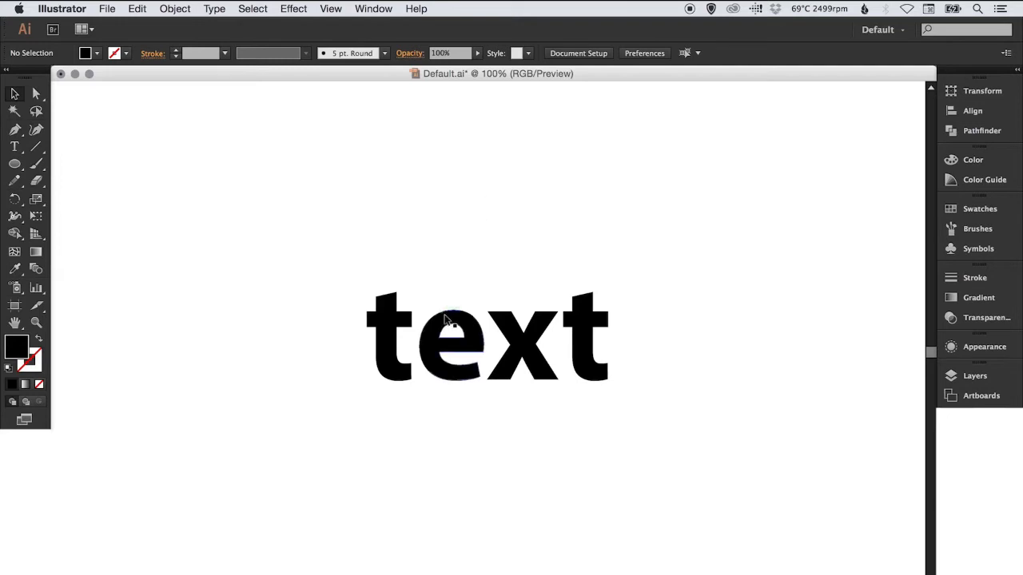
Fill the outlined word "text" with the linear white-to-black gradient and deselect it
click(448, 320)
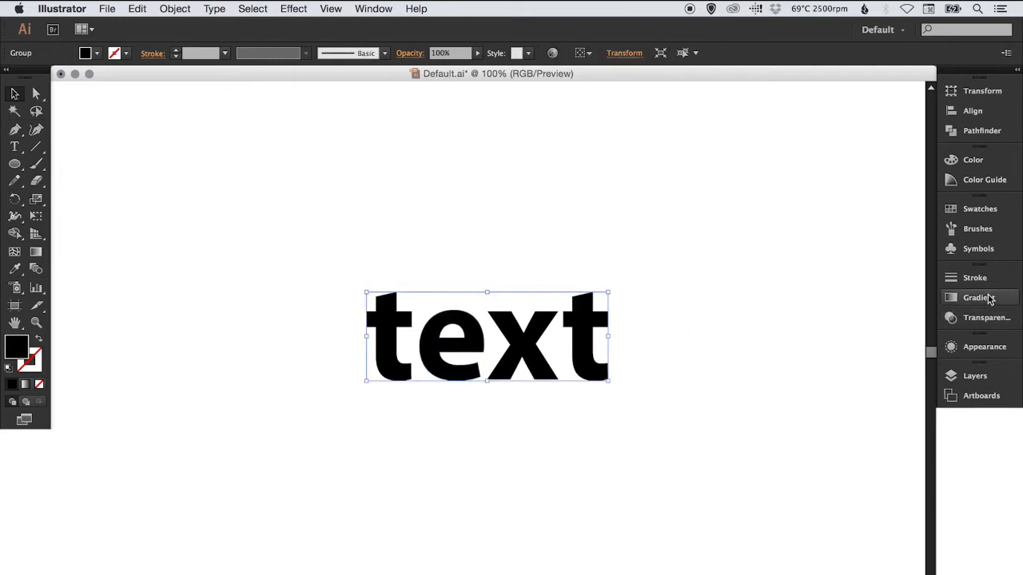
click(980, 298)
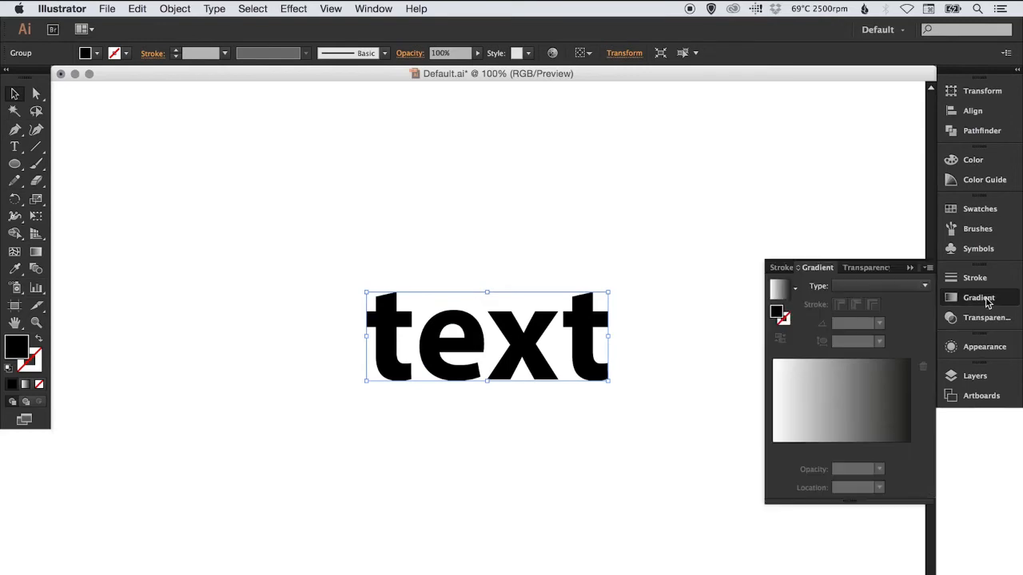
click(842, 401)
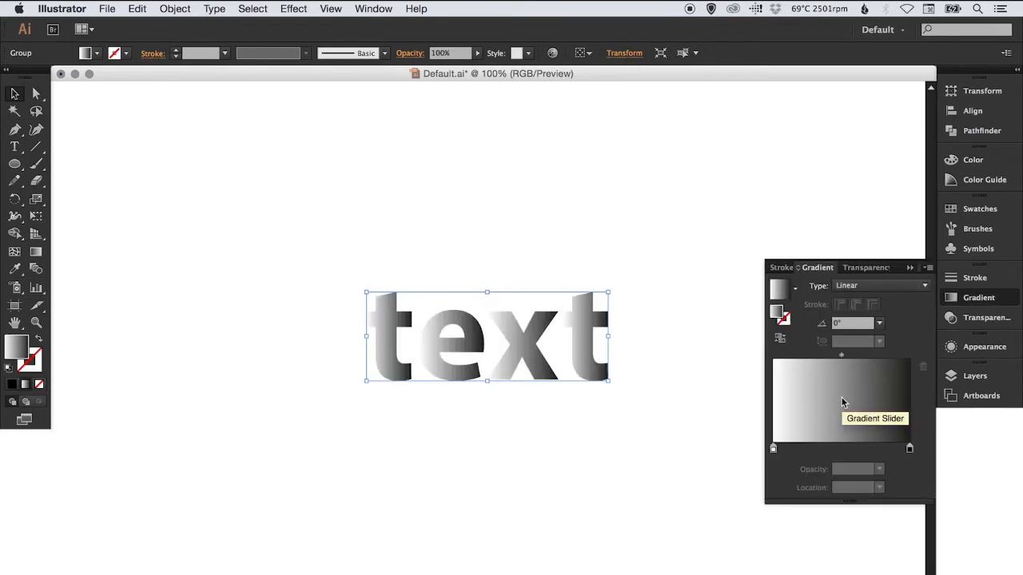
click(878, 239)
click(990, 302)
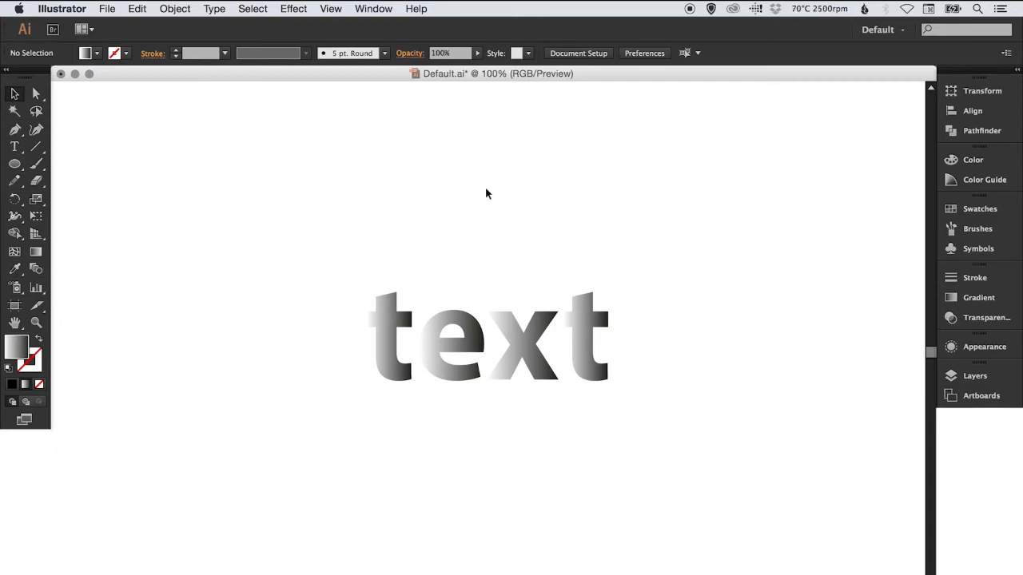
Ungroup the outlined word "text" into its separate letters
drag(323, 246, 660, 434)
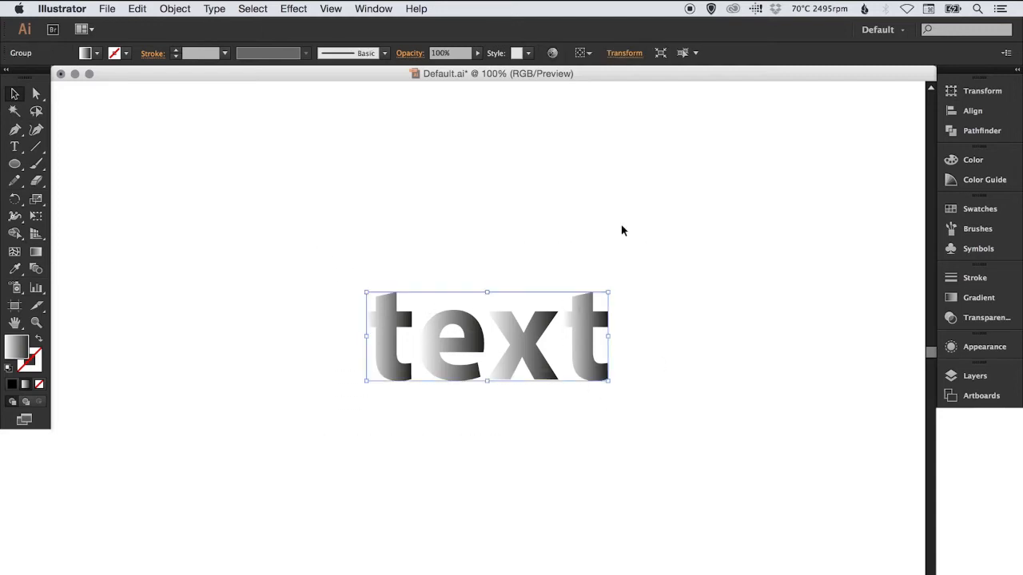
click(184, 8)
click(185, 75)
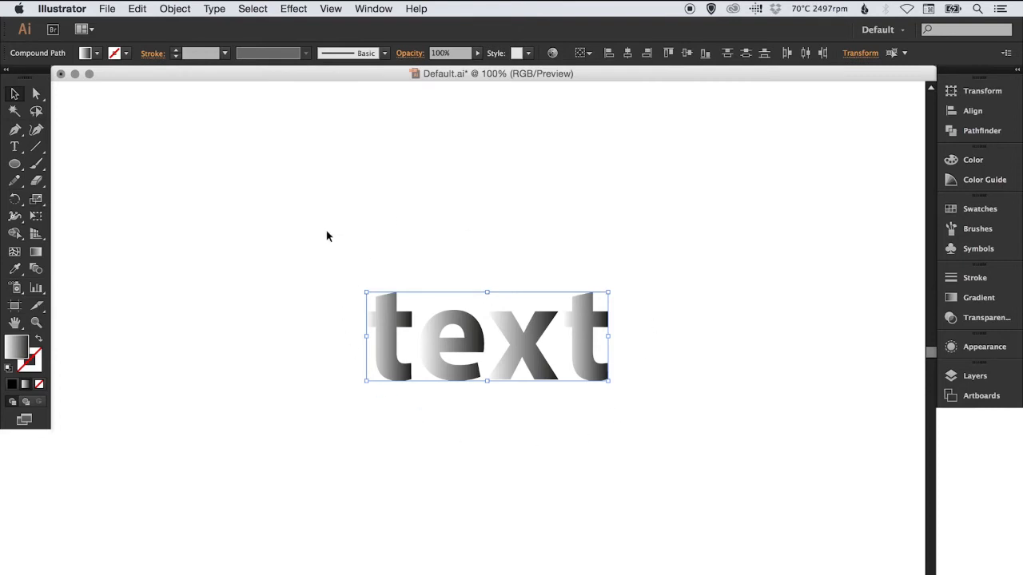
Combine all four gradient letters into one compound path and deselect it
drag(326, 236, 650, 438)
click(174, 9)
mouse_move(284, 432)
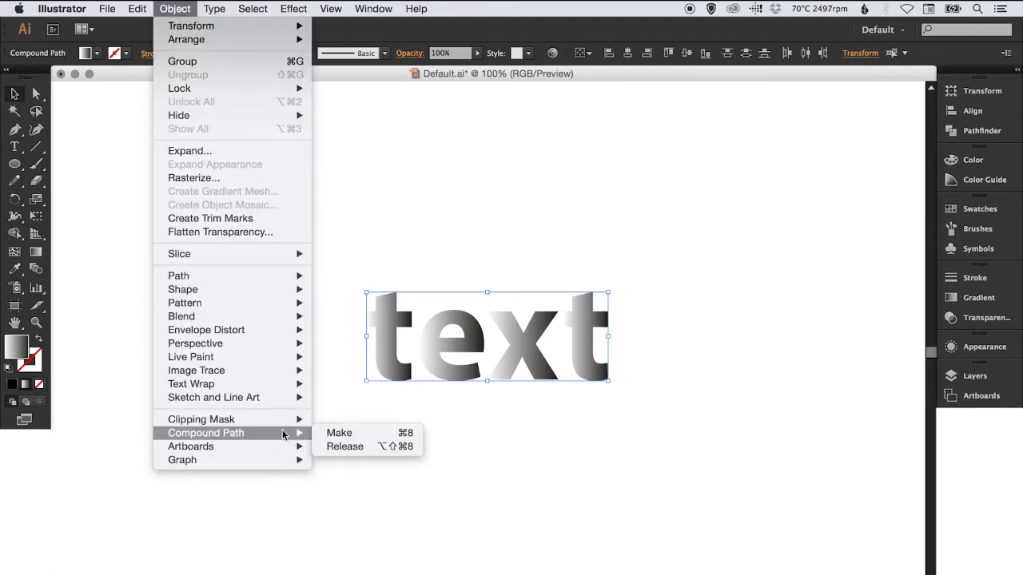
click(344, 436)
click(453, 437)
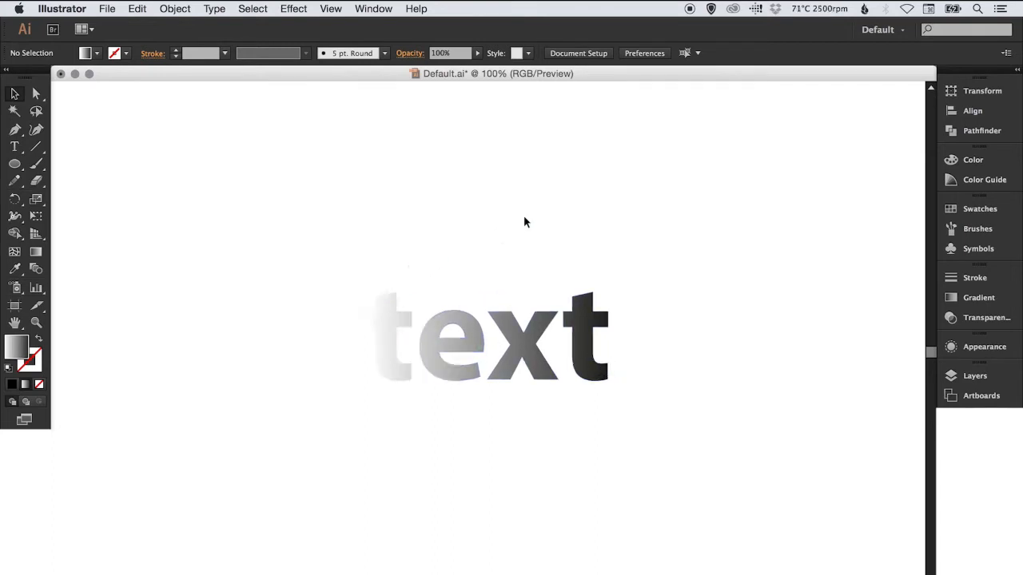
Move the compound word "text" slightly down with the Direct Selection tool and deselect it
key(a)
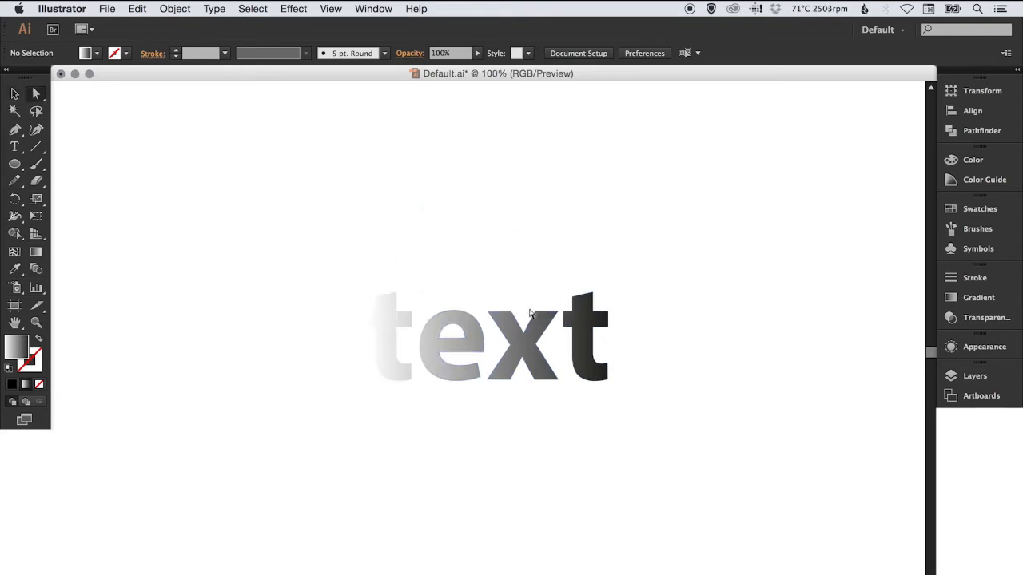
mouse_move(529, 349)
mouse_down()
mouse_move(493, 242)
mouse_move(537, 222)
mouse_move(529, 354)
mouse_up()
click(552, 189)
click(532, 212)
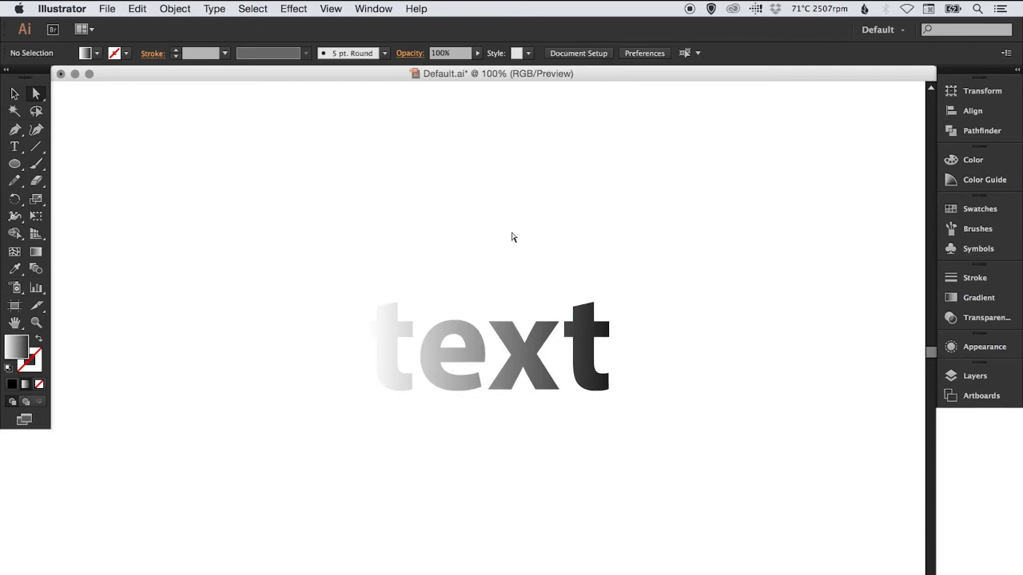
Release the compound path of the word "text" and deselect the resulting shapes
key(v)
click(490, 349)
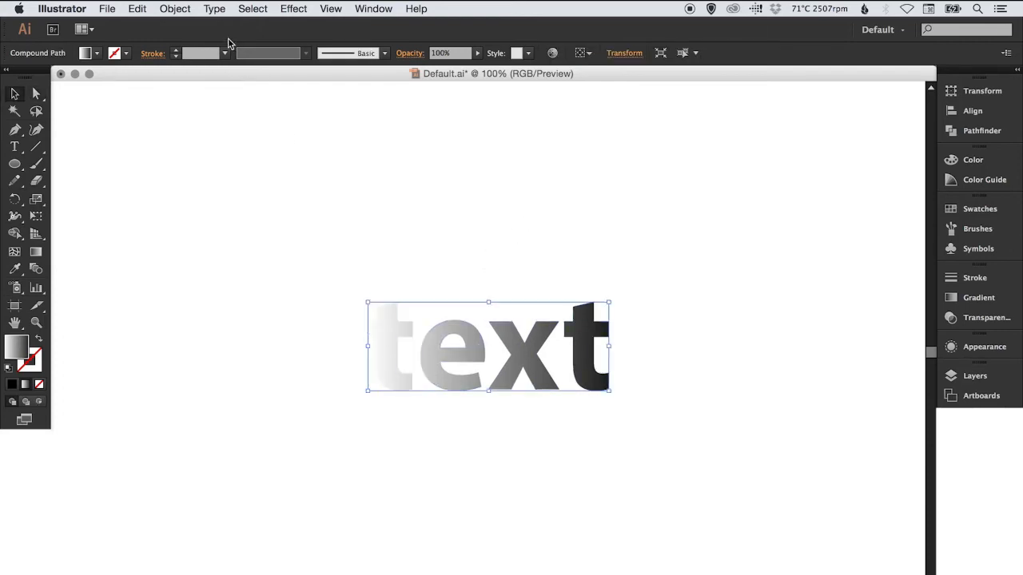
click(175, 8)
mouse_move(260, 435)
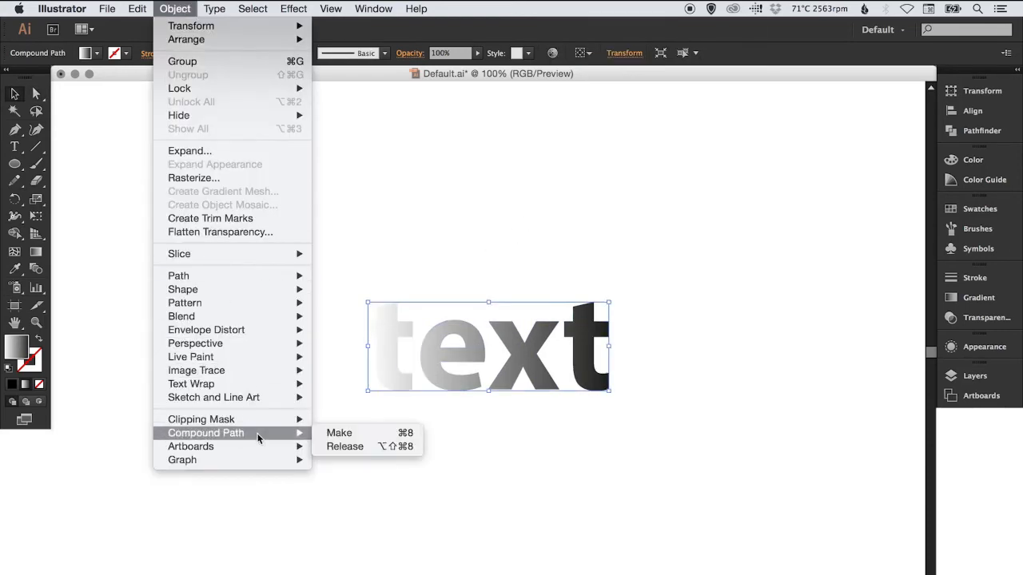
click(353, 448)
click(517, 194)
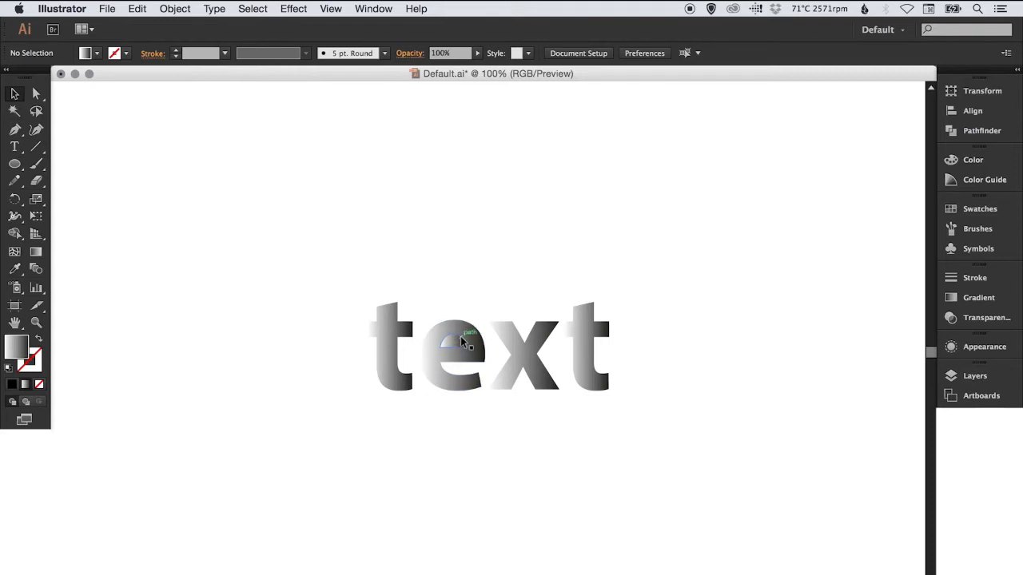
Try deleting the half-circle shape inside the letter "e", and undo the deletion
key(super+space)
drag(366, 284, 489, 388)
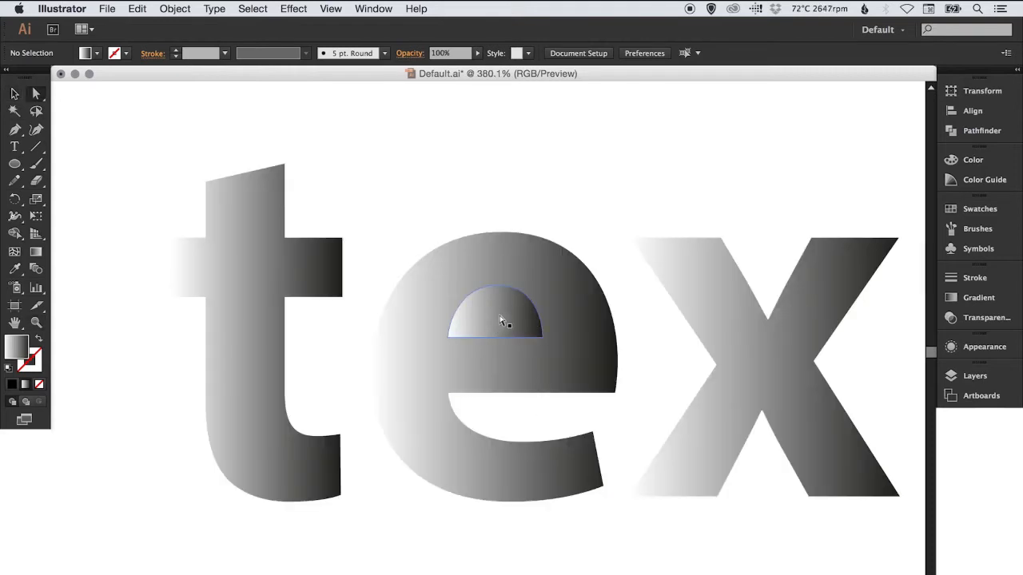
click(497, 317)
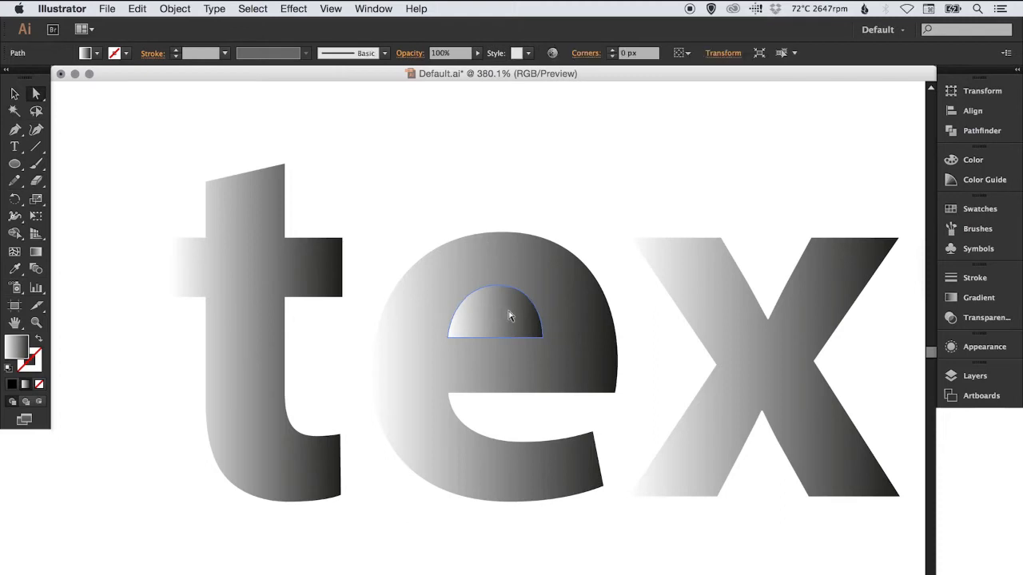
key(Delete)
key(v)
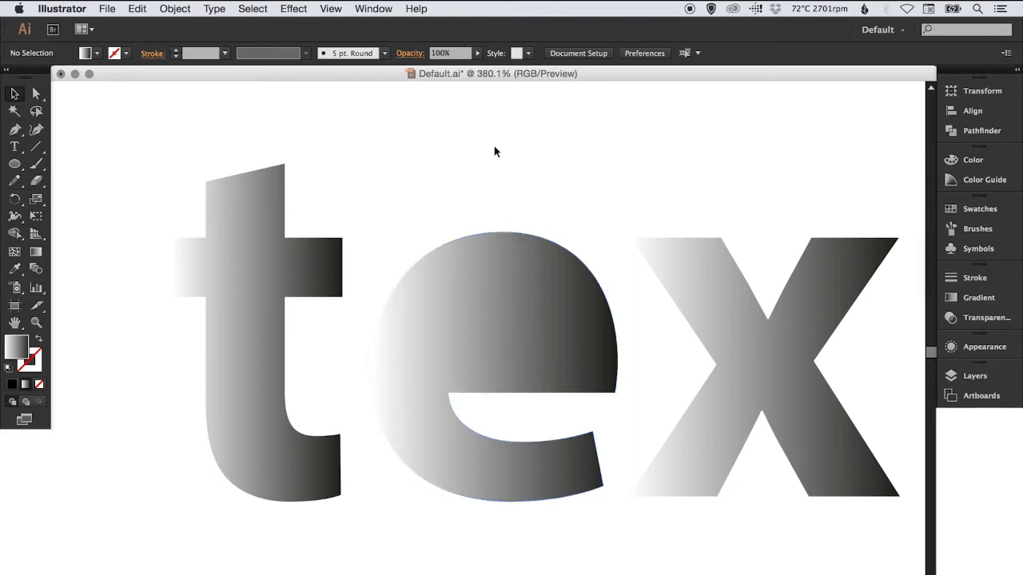
key(super+z)
click(516, 168)
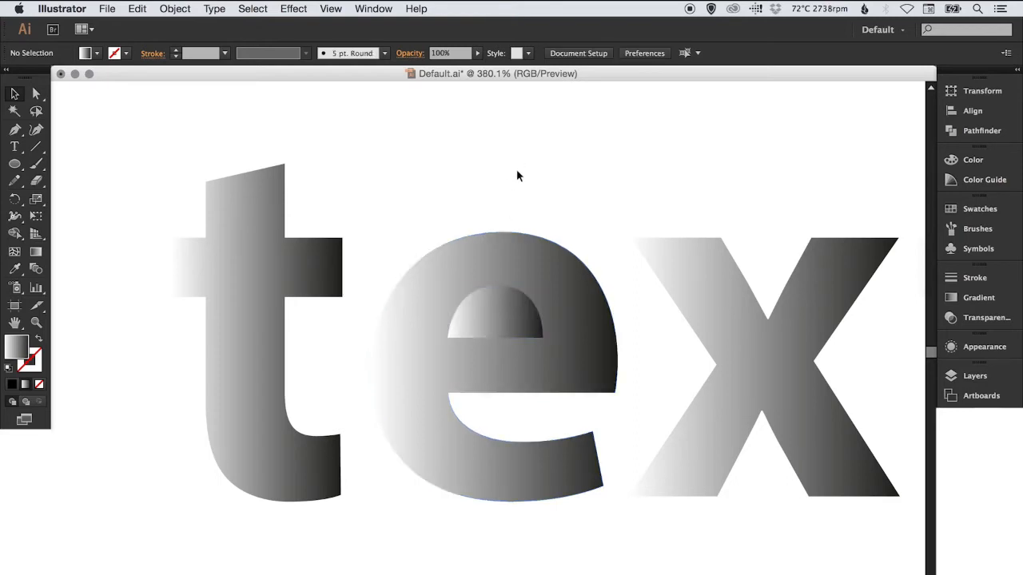
Cut the half-circle out of the letter "e" with the Pathfinder's Minus Front operation and deselect the letter
click(508, 269)
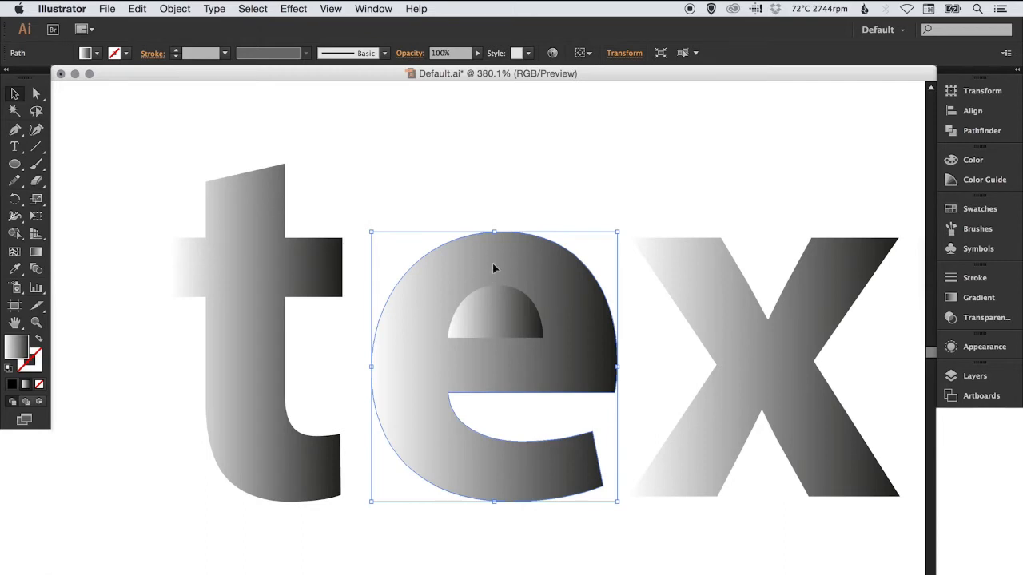
key(super+shift+a)
key(space)
drag(534, 301, 512, 314)
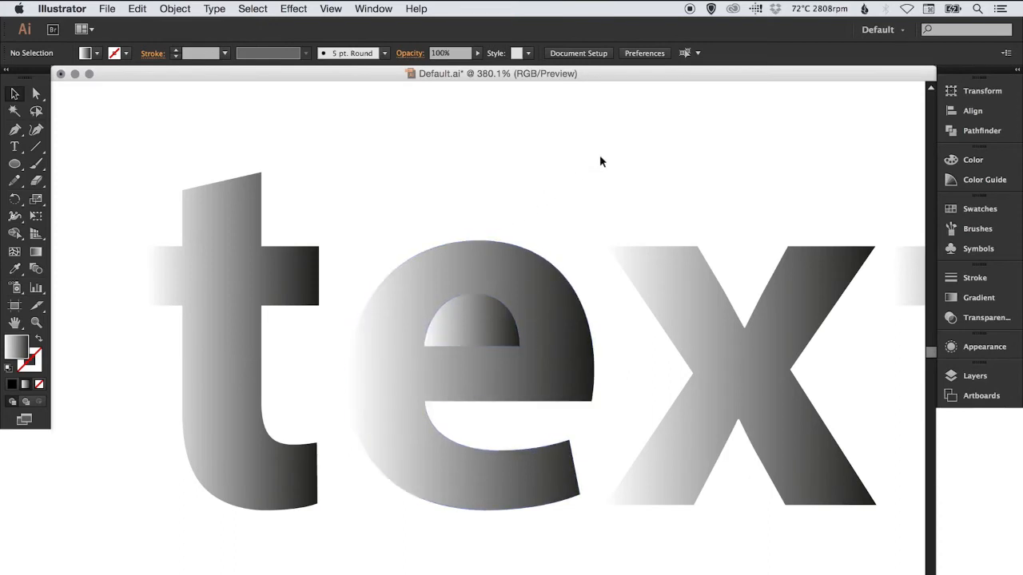
click(473, 316)
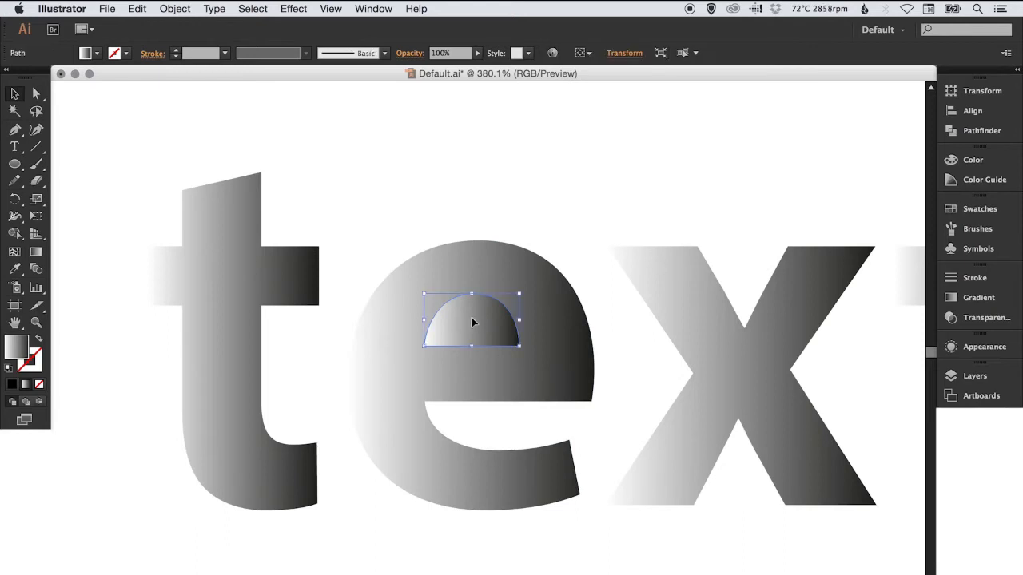
shift+click(481, 266)
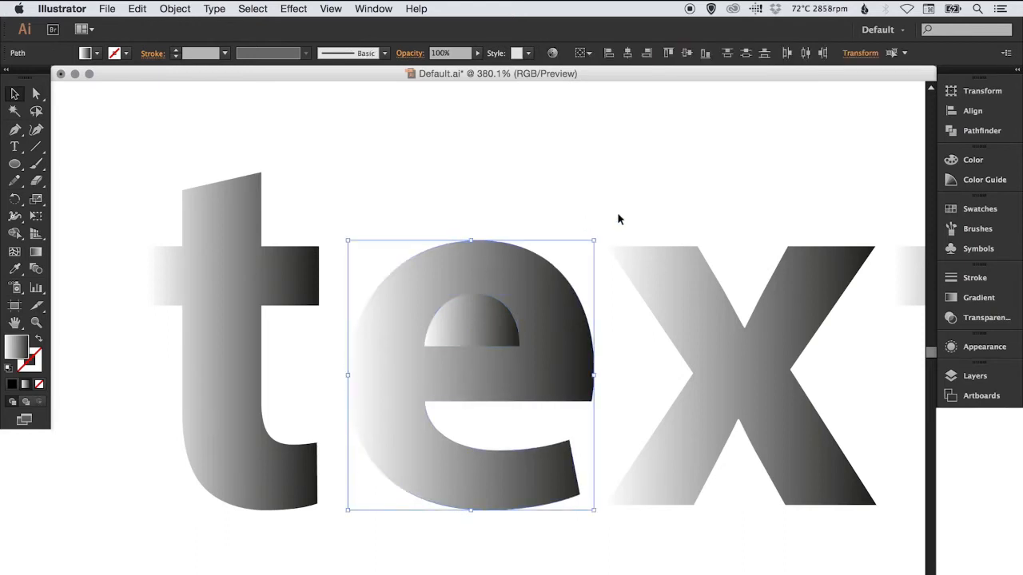
click(990, 131)
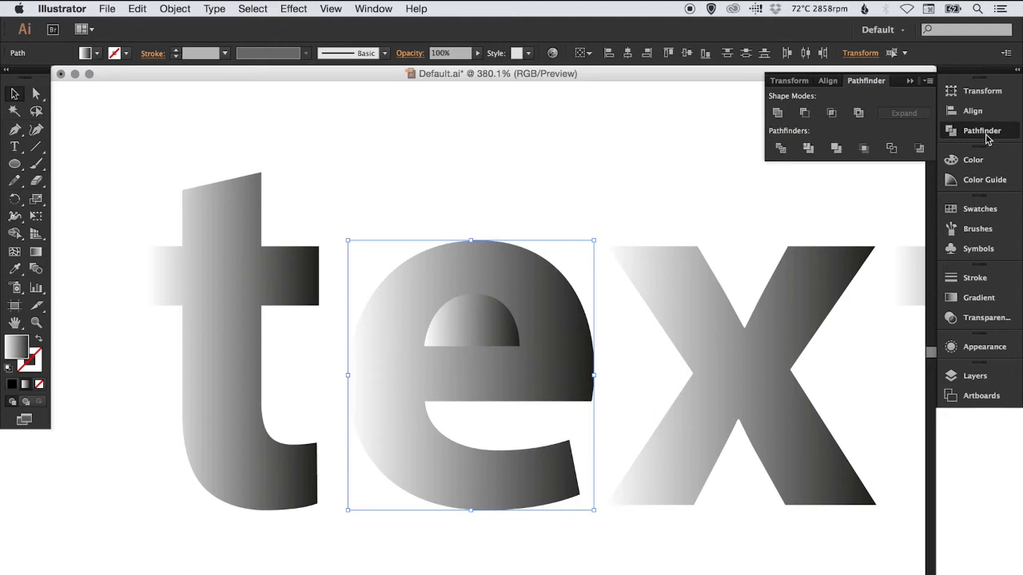
click(804, 115)
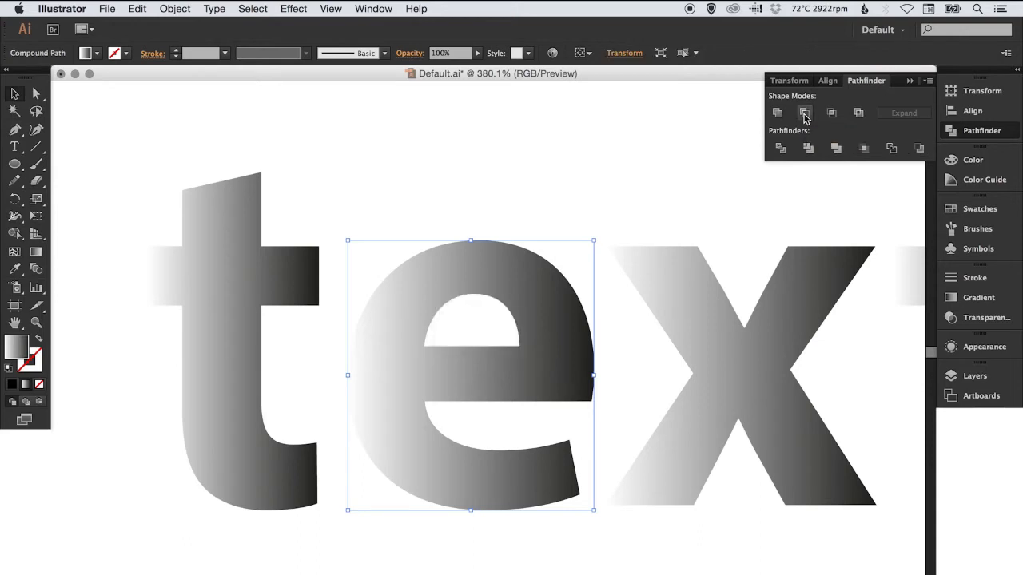
click(568, 145)
click(981, 130)
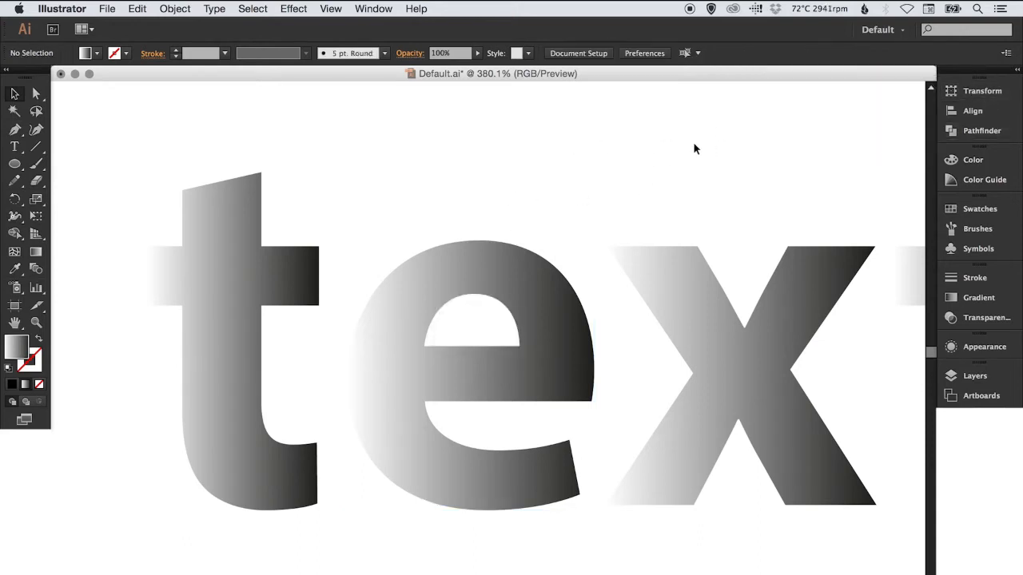
Delete all the letters of the word "text" from the artboard
key(super+minus)
key(super+minus)
key(super+minus)
key(space)
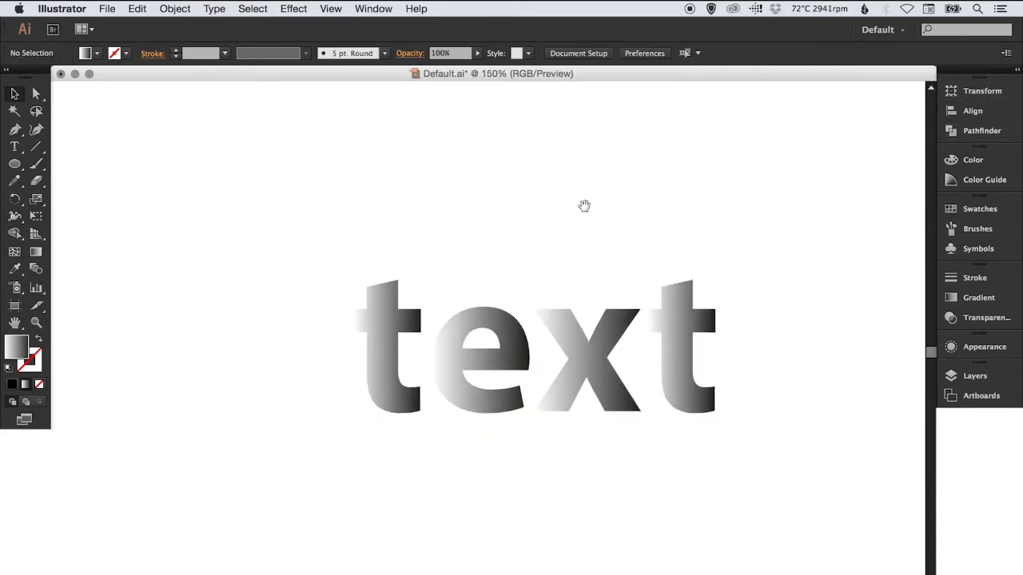
drag(596, 285, 557, 289)
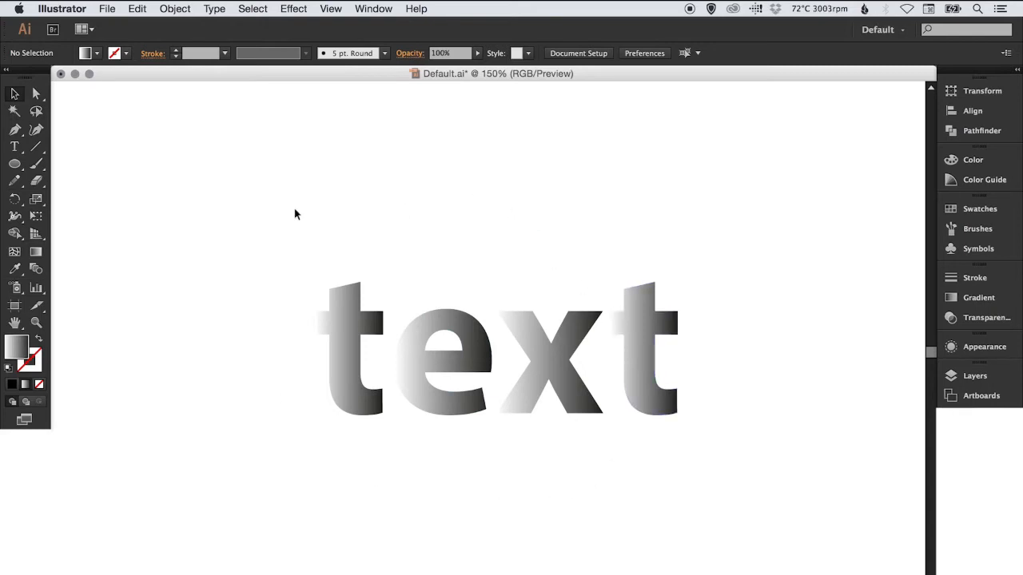
drag(257, 207, 767, 507)
key(Delete)
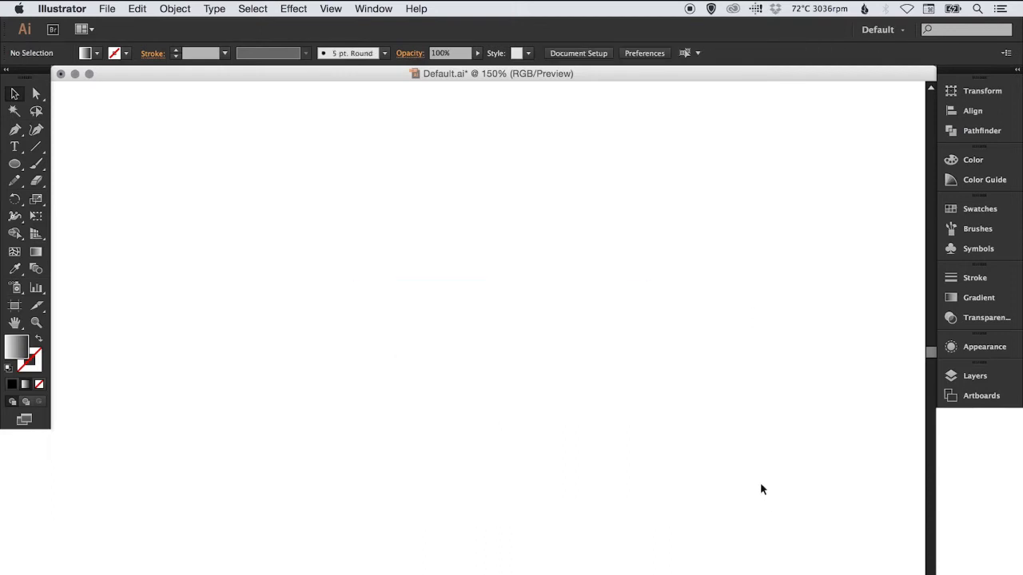
Place the image Photo.jpg from the User Files folder onto the artboard at its default size
click(112, 10)
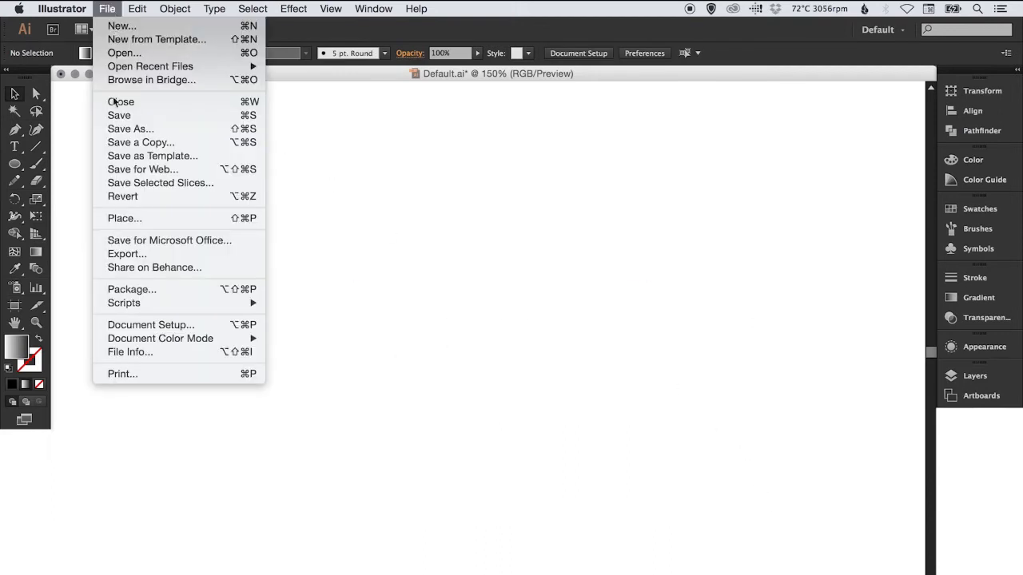
click(125, 218)
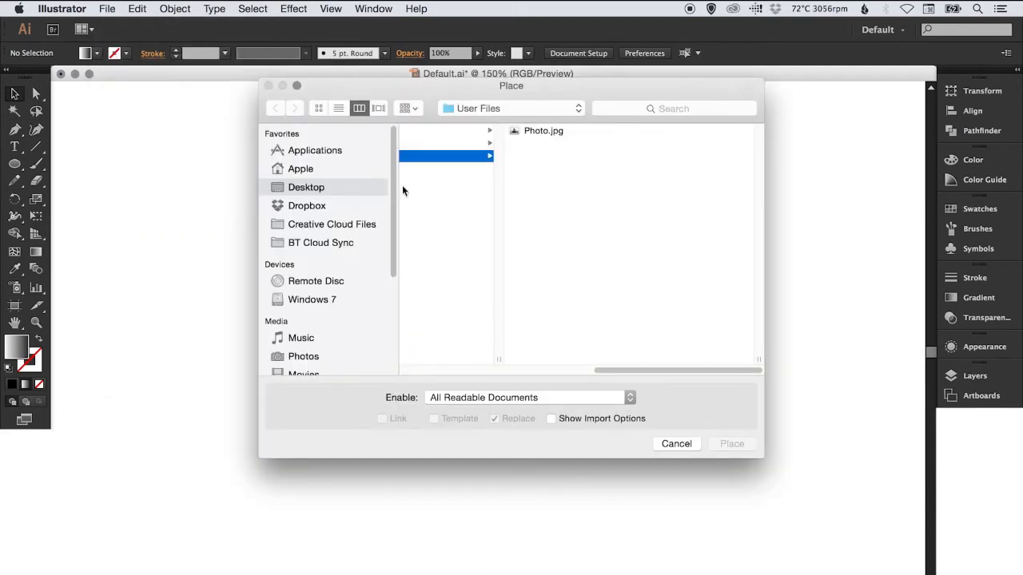
double_click(547, 131)
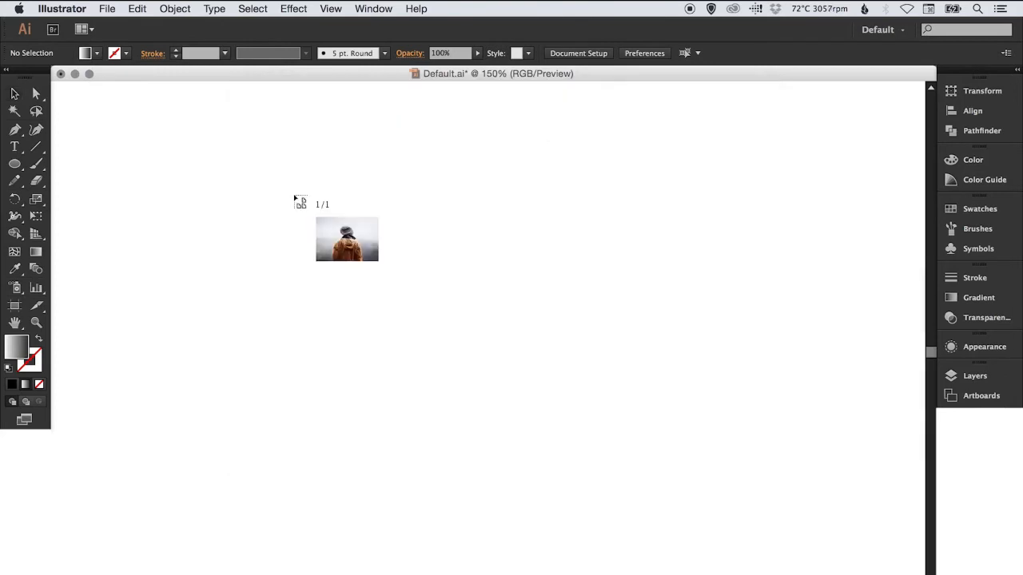
click(293, 194)
Scale the placed photo down proportionally to about 472 × 335 px, centre it in the visible area and deselect it
click(36, 200)
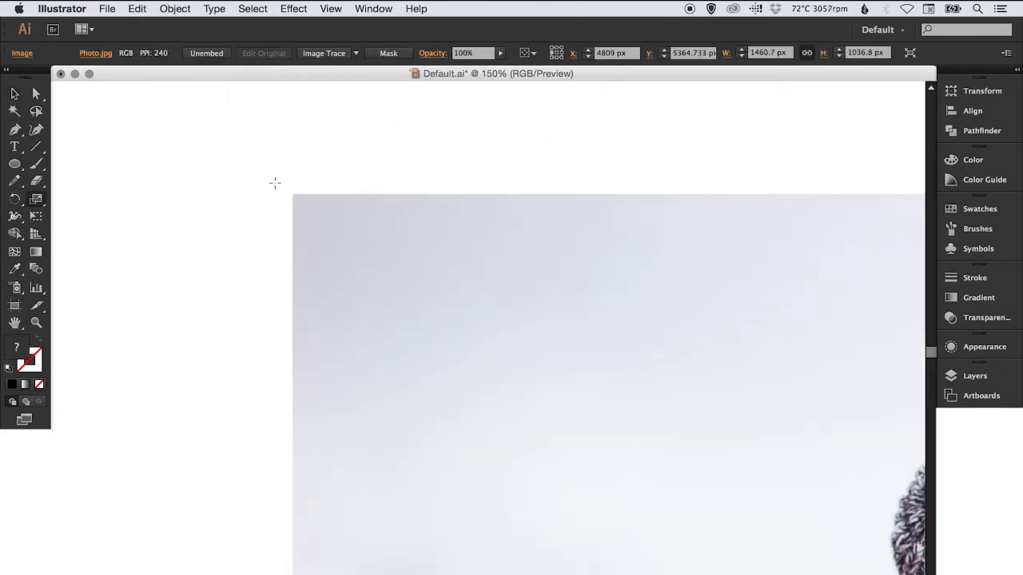
drag(275, 183, 624, 427)
key(v)
drag(670, 469, 378, 285)
key(s)
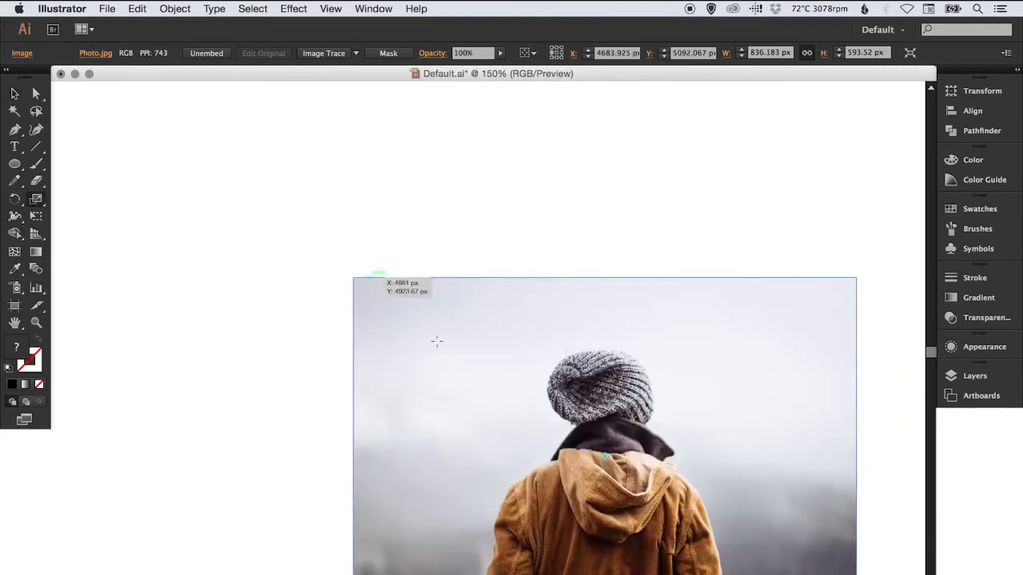
key(v)
drag(455, 377, 335, 268)
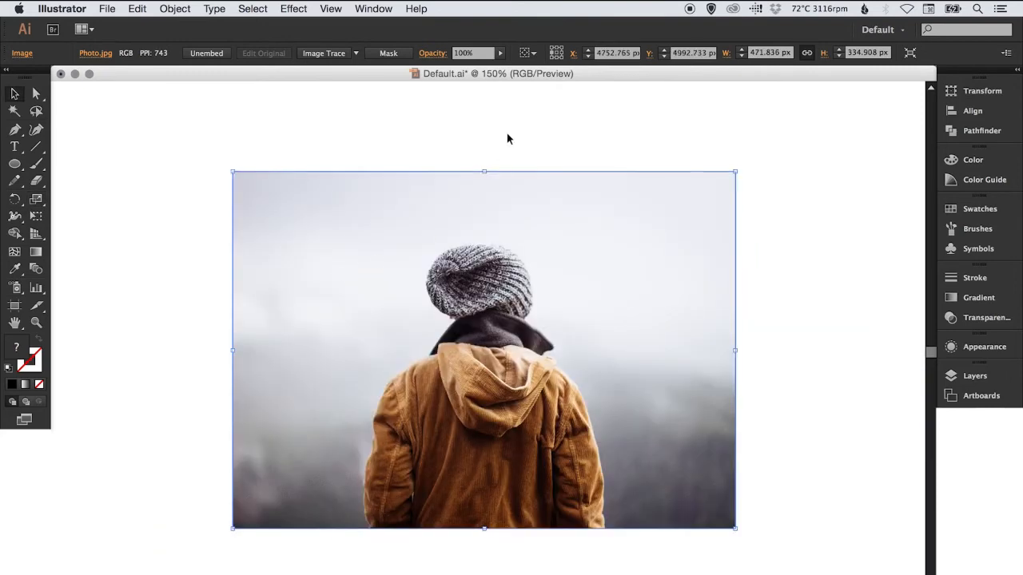
click(508, 130)
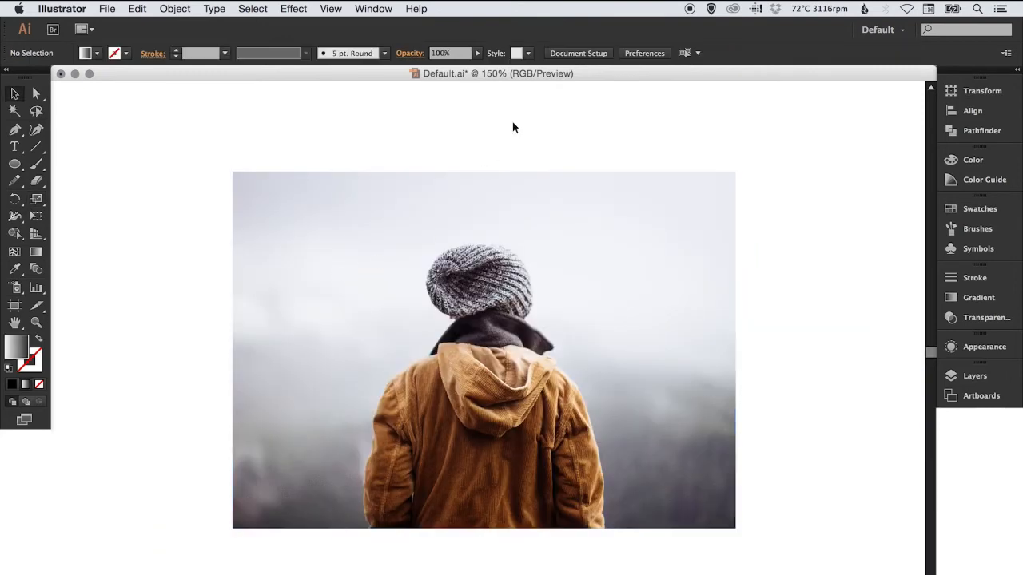
Draw a large circle over the upper part of the photo and fill it with black
click(16, 165)
drag(315, 142, 587, 415)
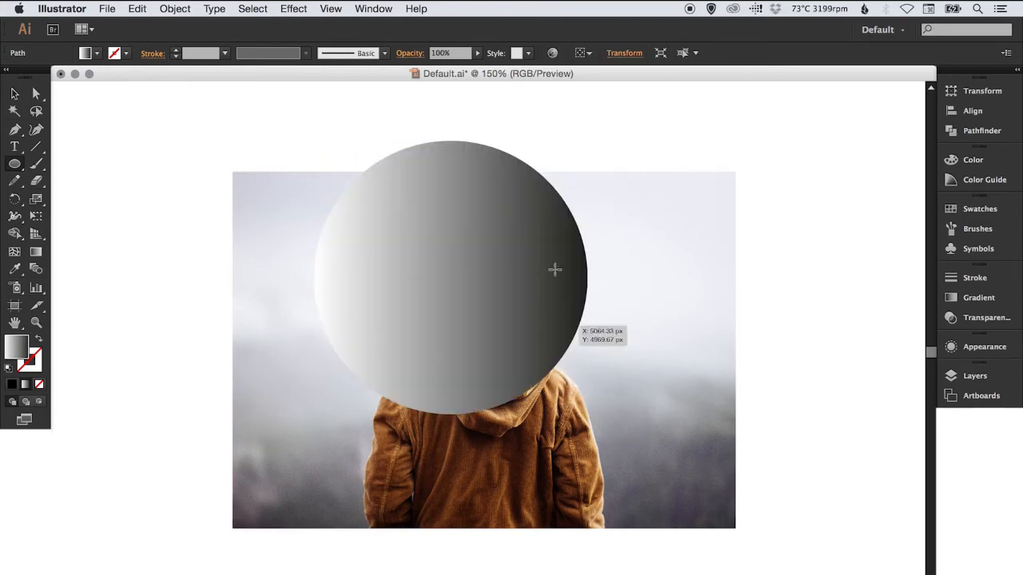
key(v)
click(979, 209)
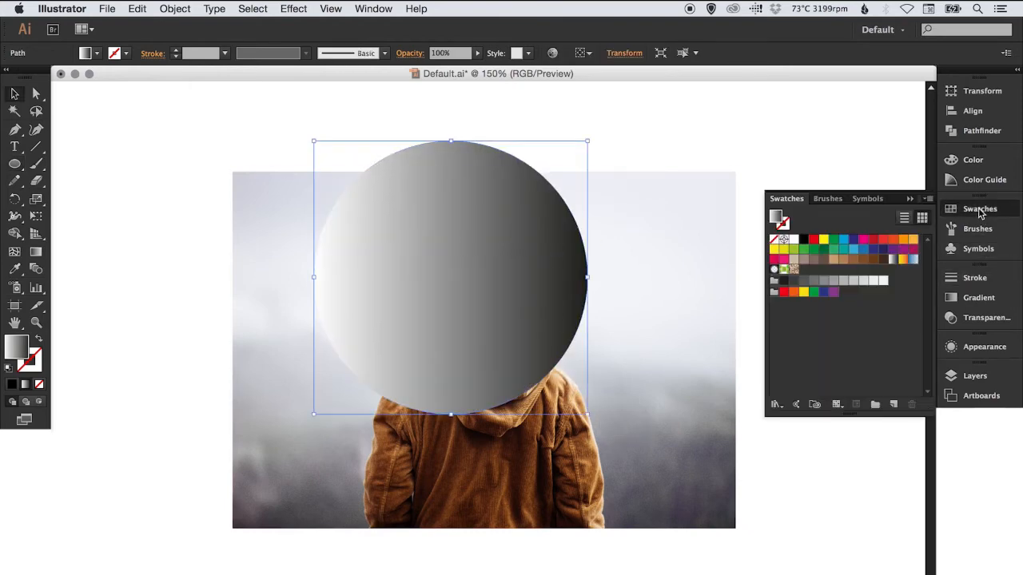
click(804, 238)
click(977, 209)
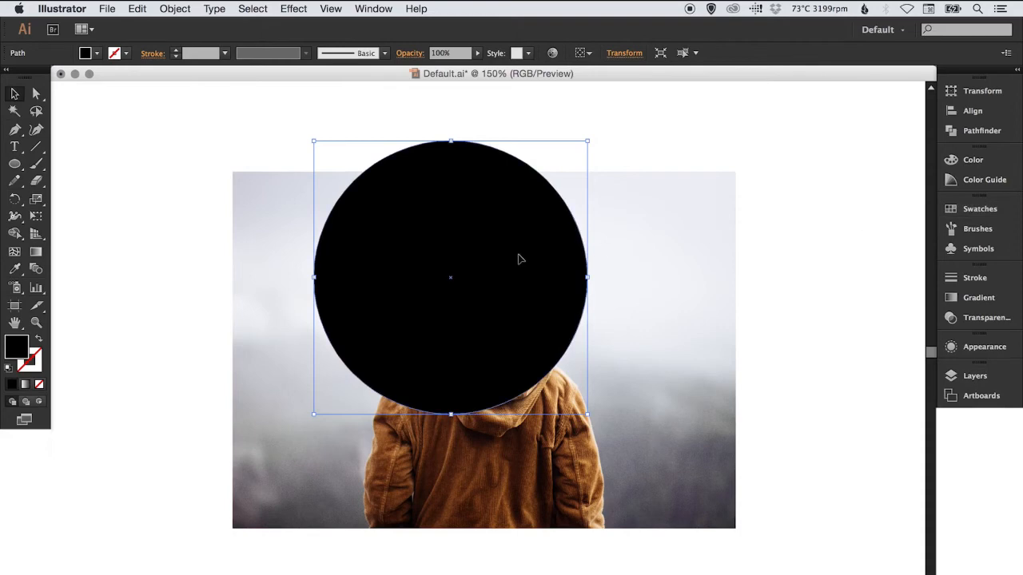
Move the black circle over the middle of the photo, align both objects to their horizontal centres and deselect them
drag(519, 258, 570, 338)
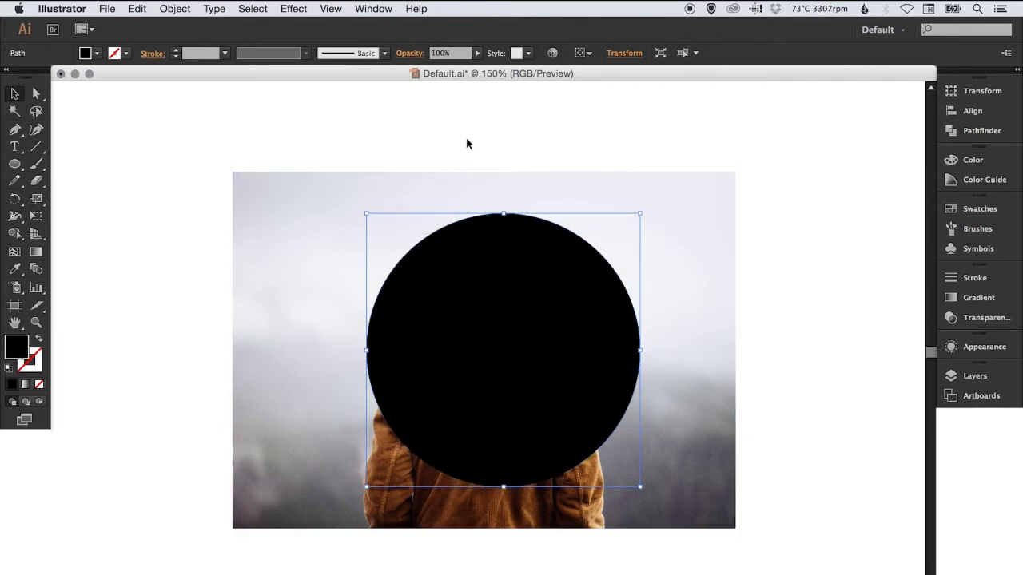
drag(466, 137, 504, 303)
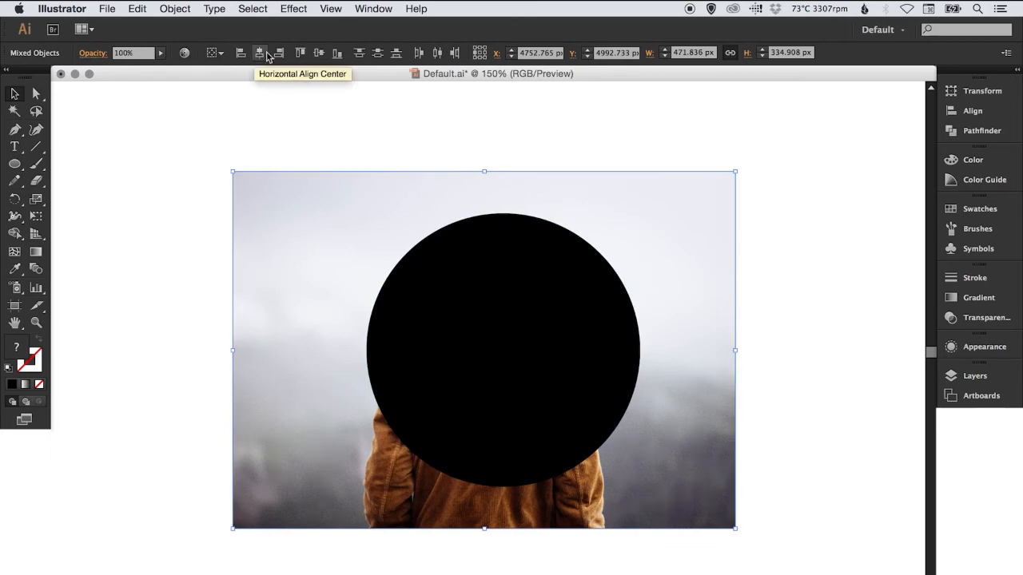
click(987, 111)
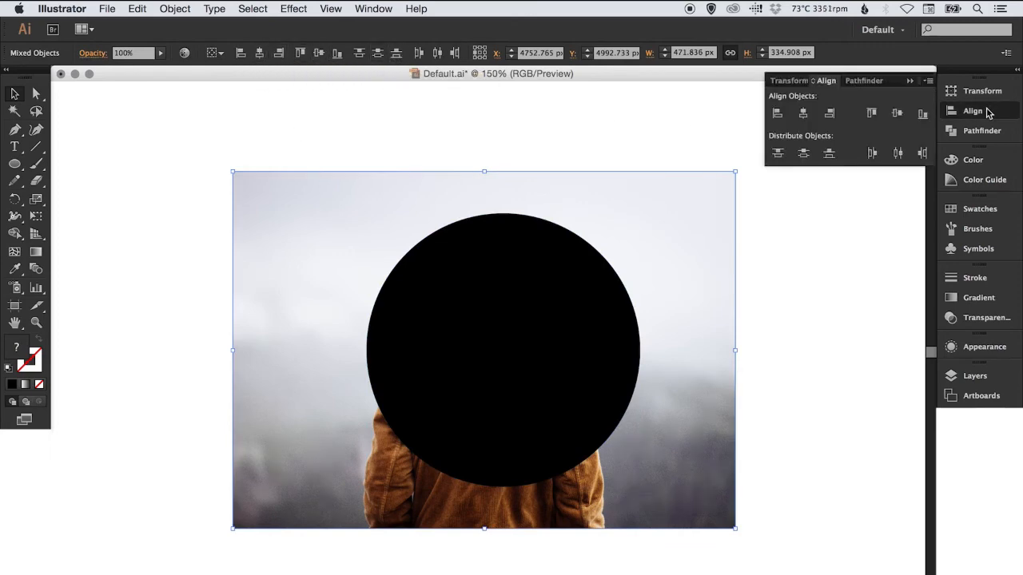
click(804, 115)
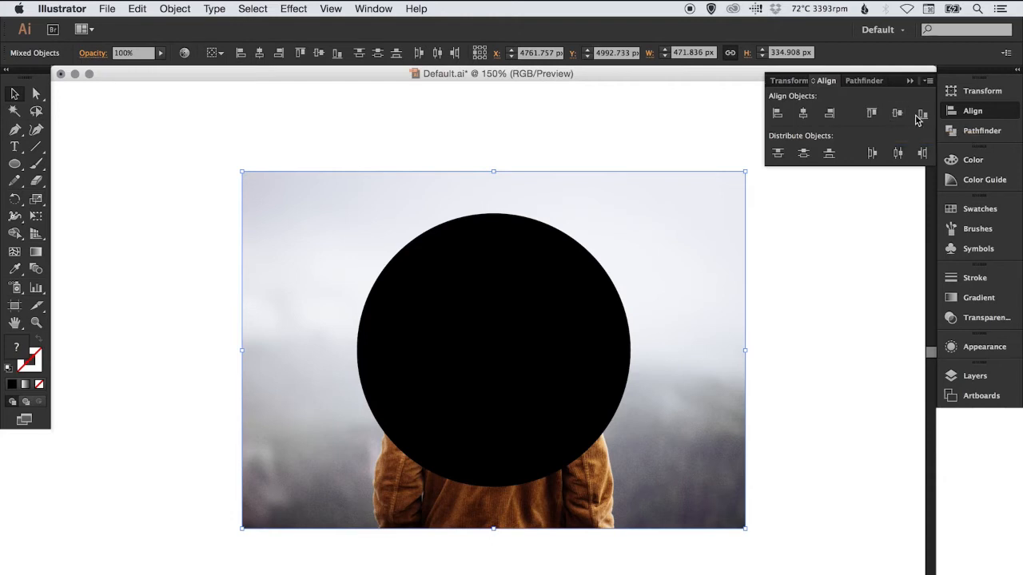
click(985, 120)
click(704, 127)
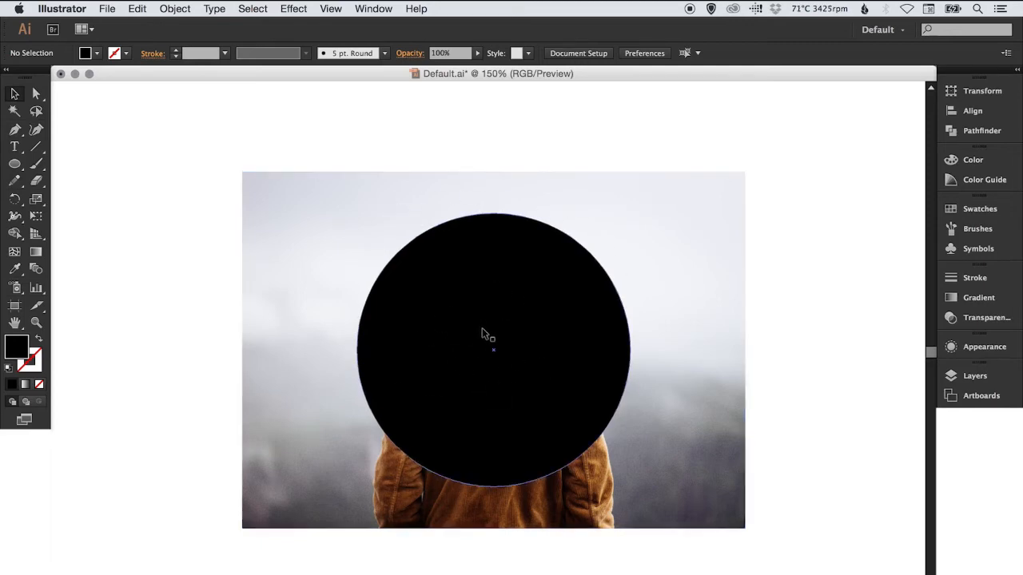
Make a clipping mask from the black circle and the photo, and deselect the result
drag(469, 125, 520, 383)
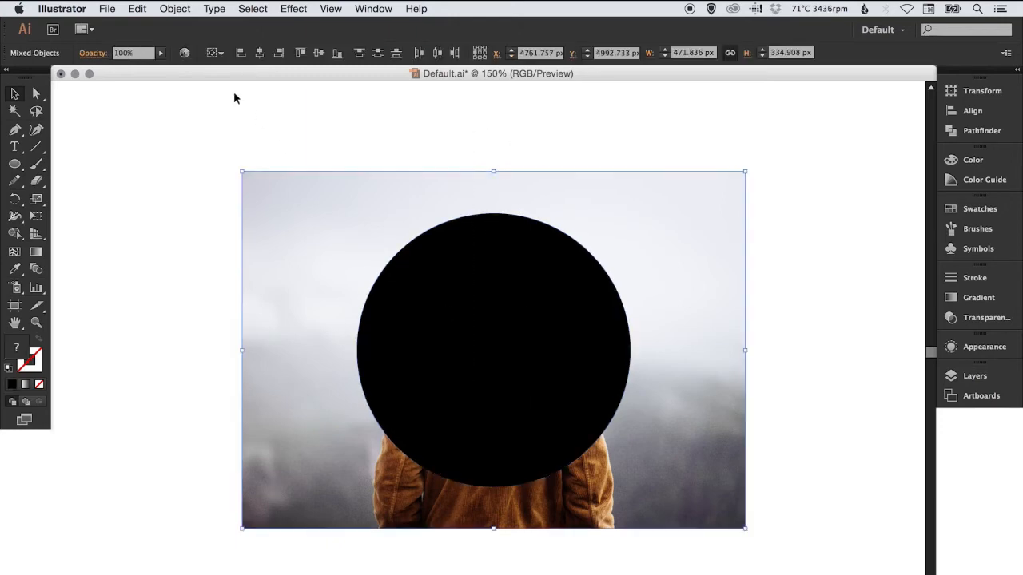
click(174, 8)
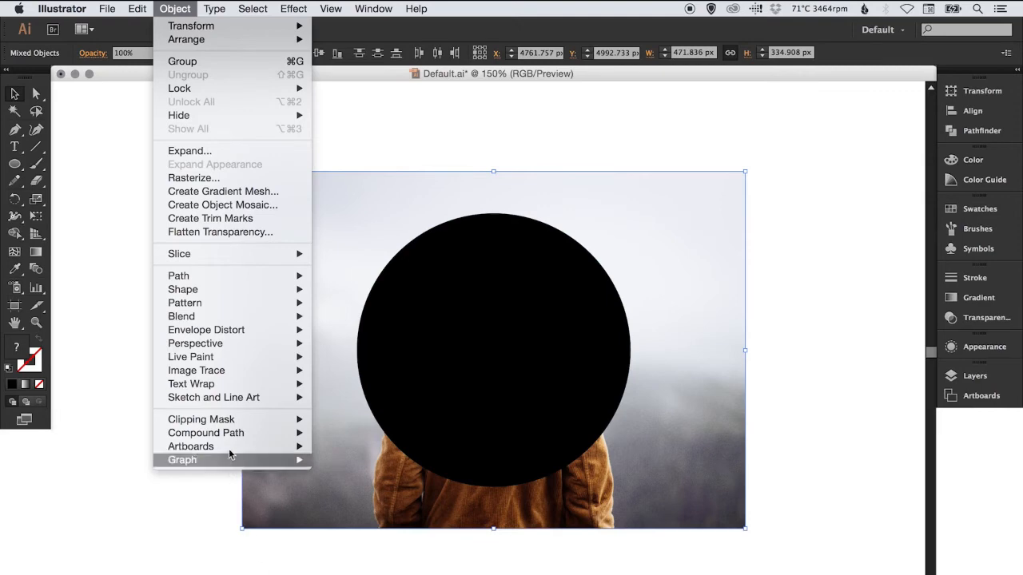
mouse_move(235, 424)
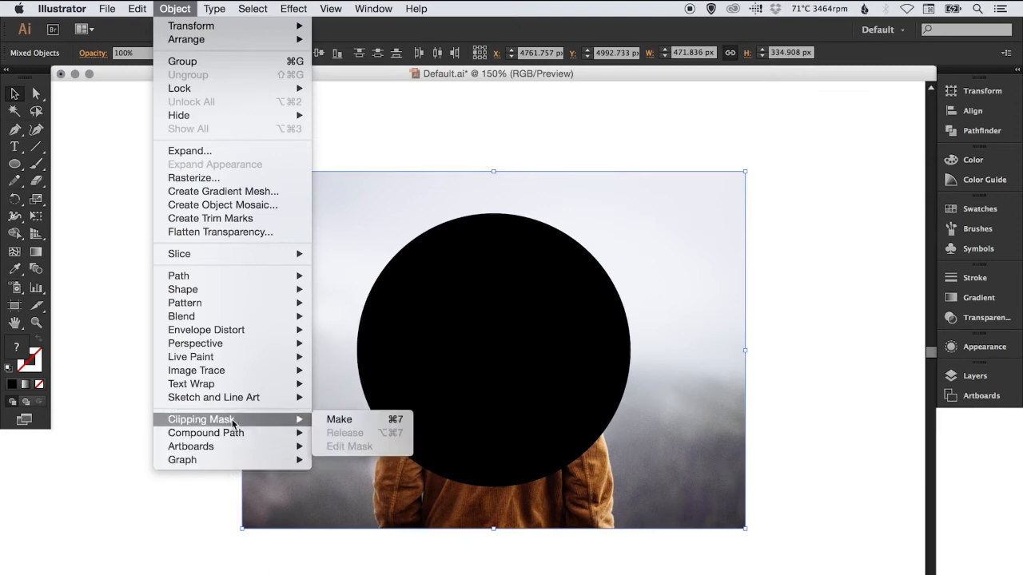
click(366, 422)
click(722, 301)
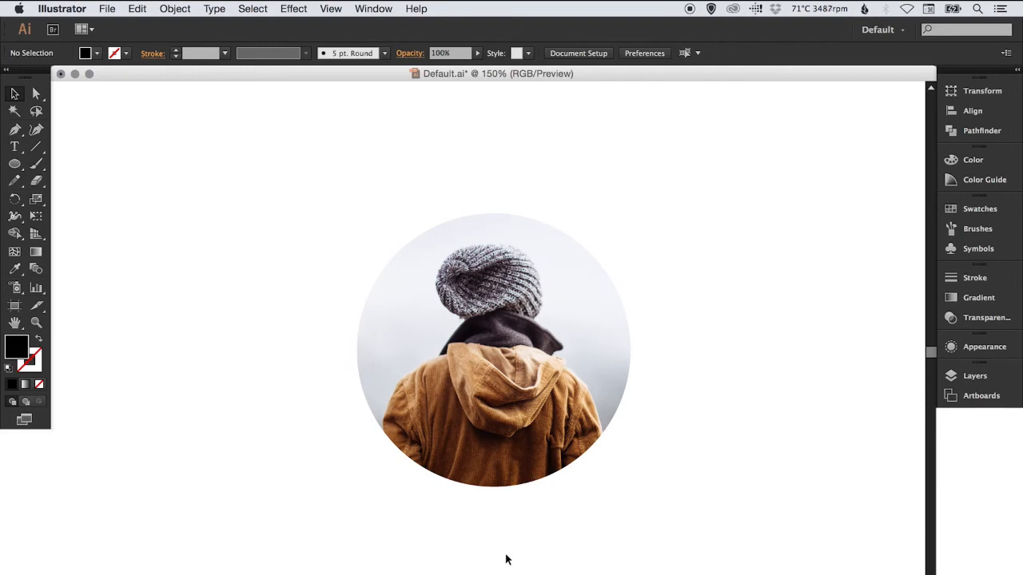
Isolate the clip group, reposition the photo inside the circular mask to about X 4737 px, Y 5013 px, and exit isolation mode
double_click(514, 299)
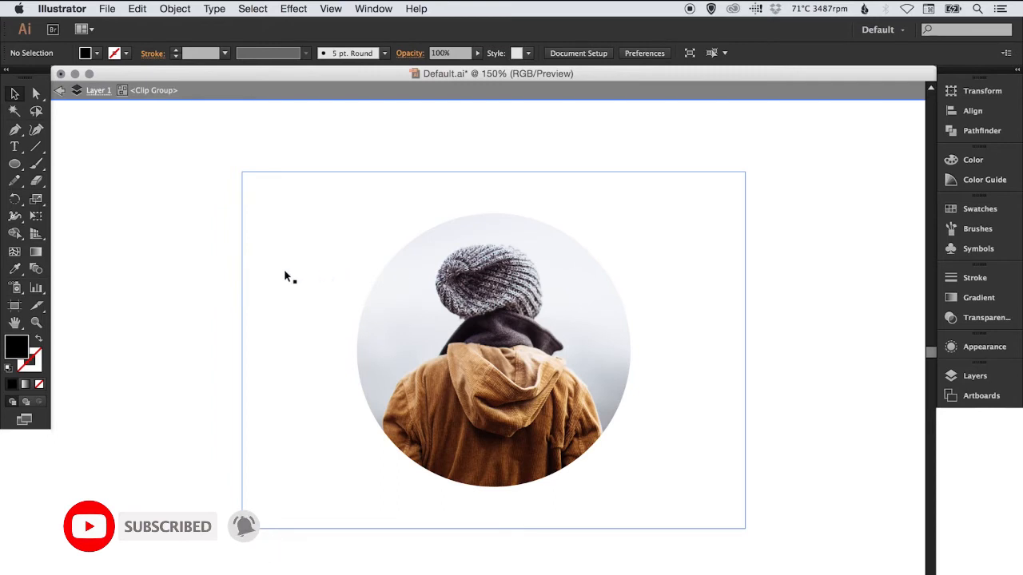
drag(401, 320, 455, 345)
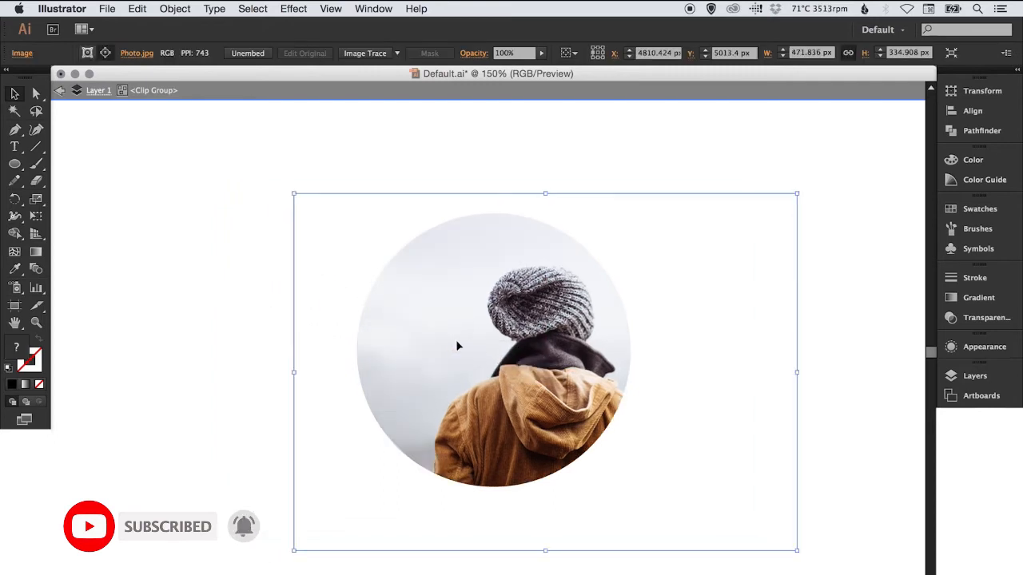
drag(541, 366, 463, 361)
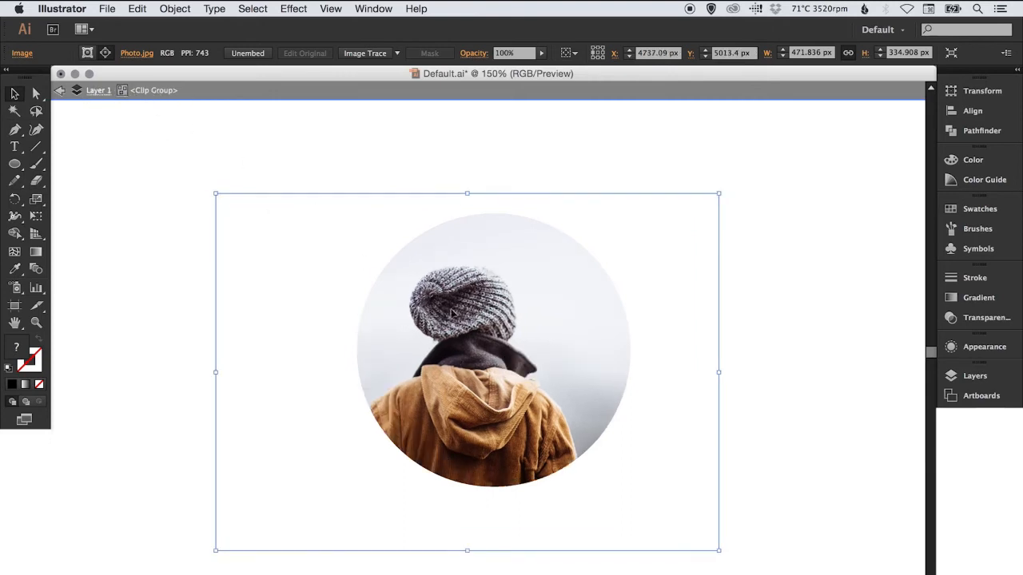
click(60, 92)
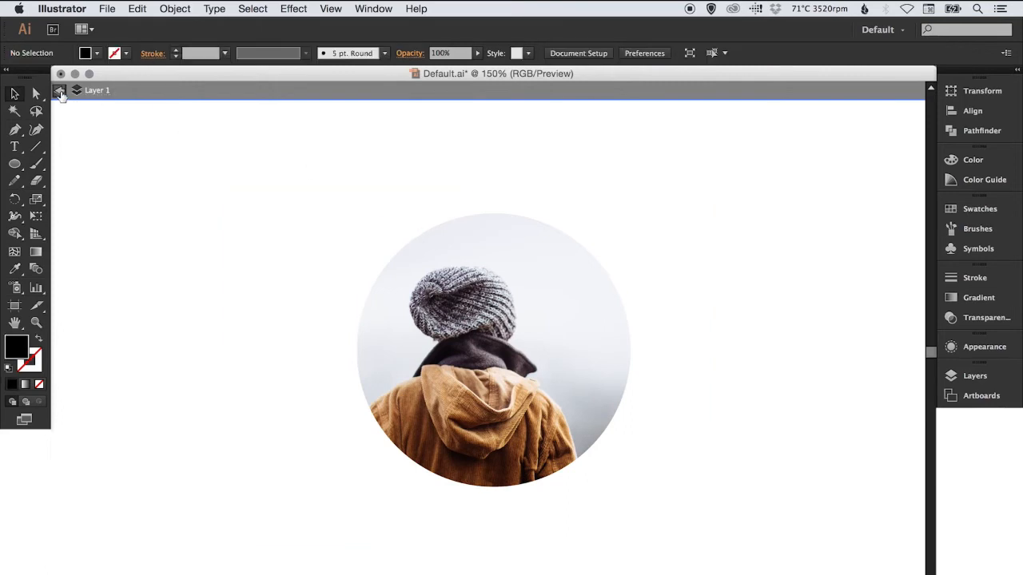
click(60, 92)
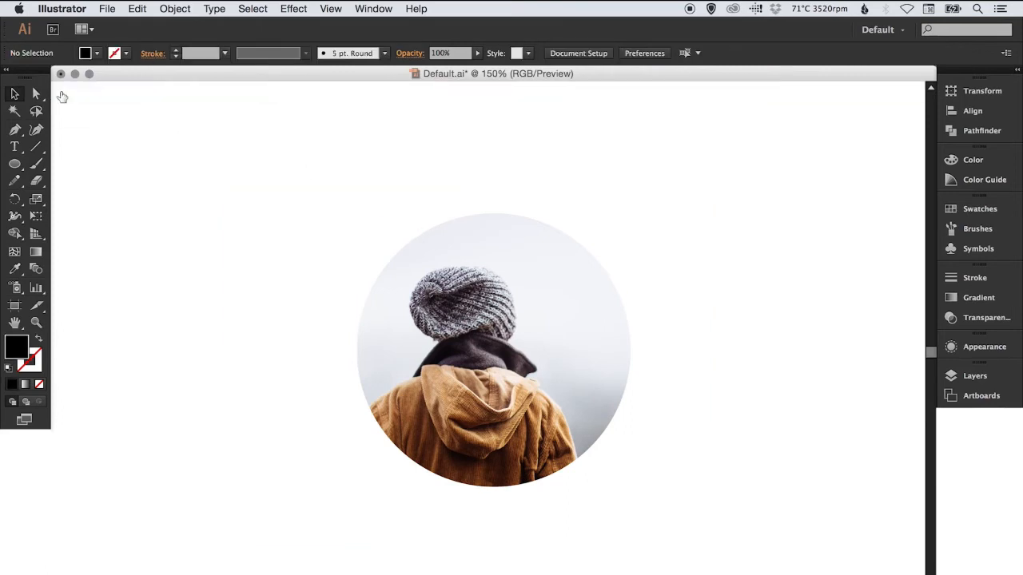
Isolate the clip group again, recentre the figure in the circle at about X 4756 px, Y 5005 px, and leave isolation mode
double_click(492, 341)
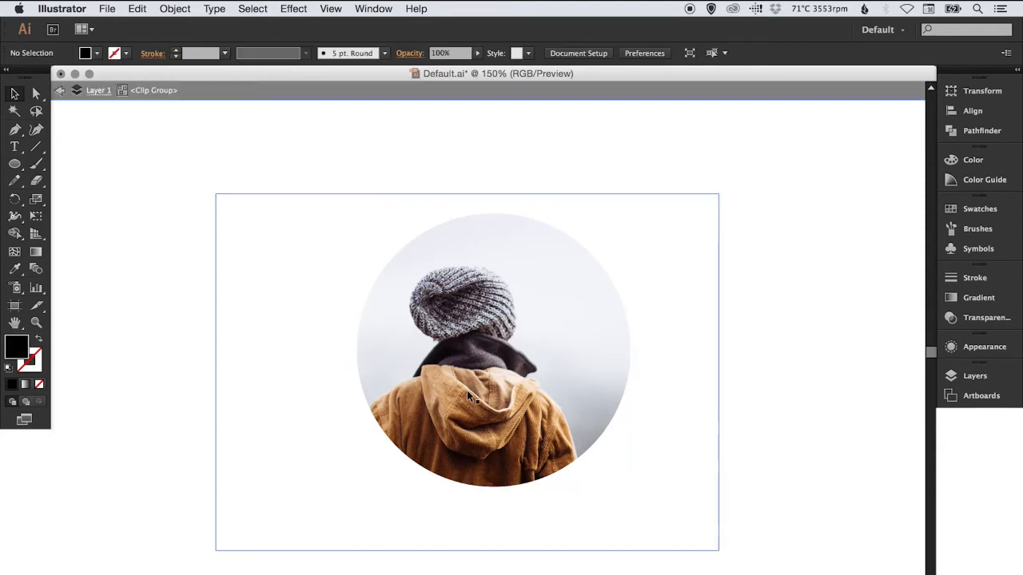
drag(467, 392, 490, 387)
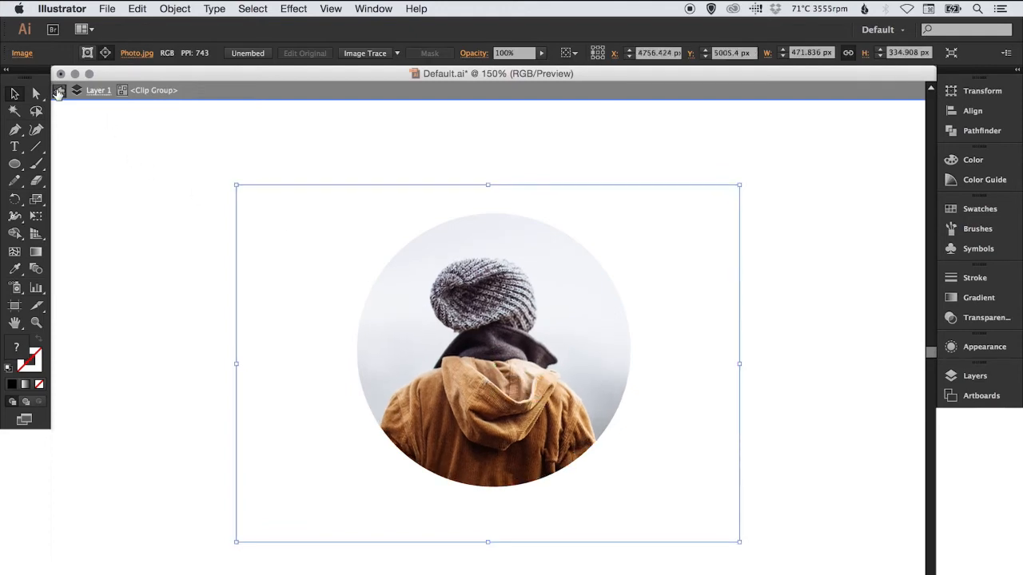
click(58, 93)
click(59, 94)
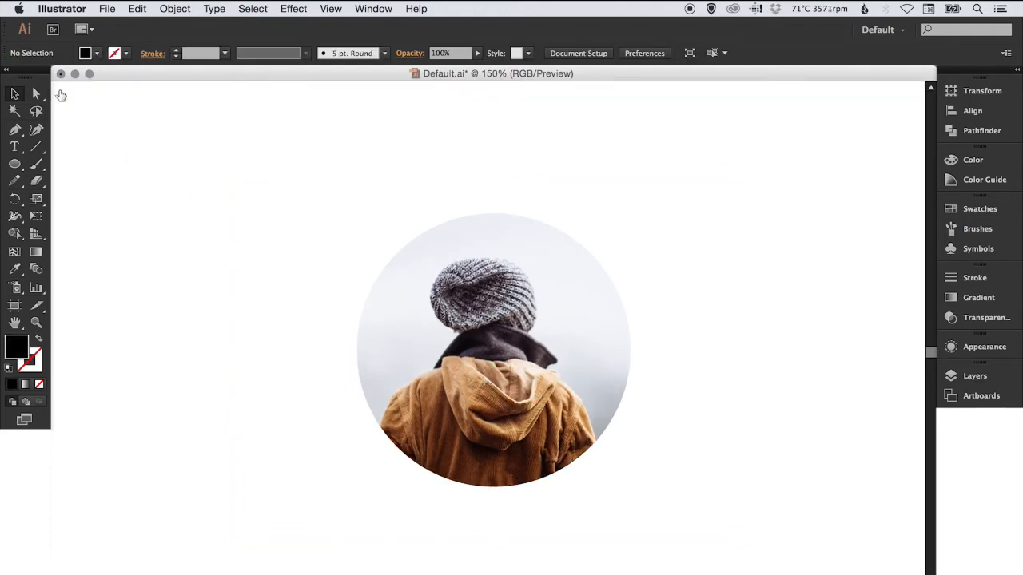
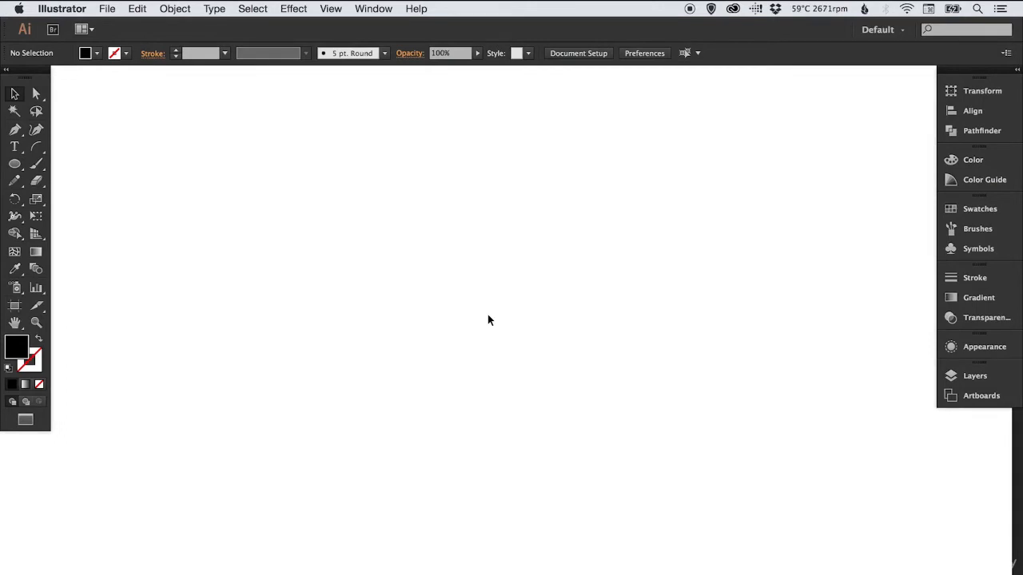
Draw a black rectangle about 675 × 362 px in the middle of the artboard, adjust its position slightly and deselect it
click(14, 164)
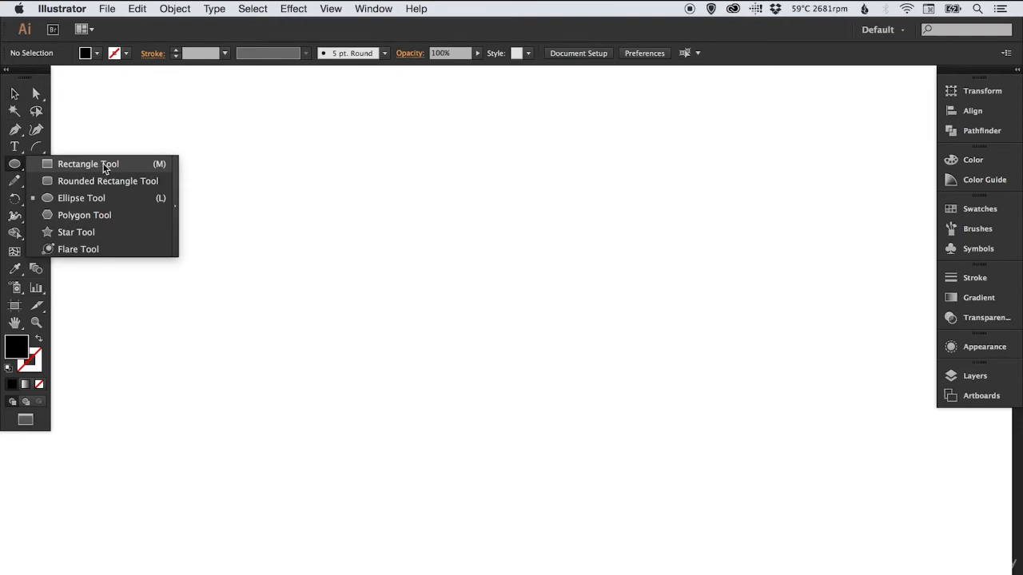
click(104, 165)
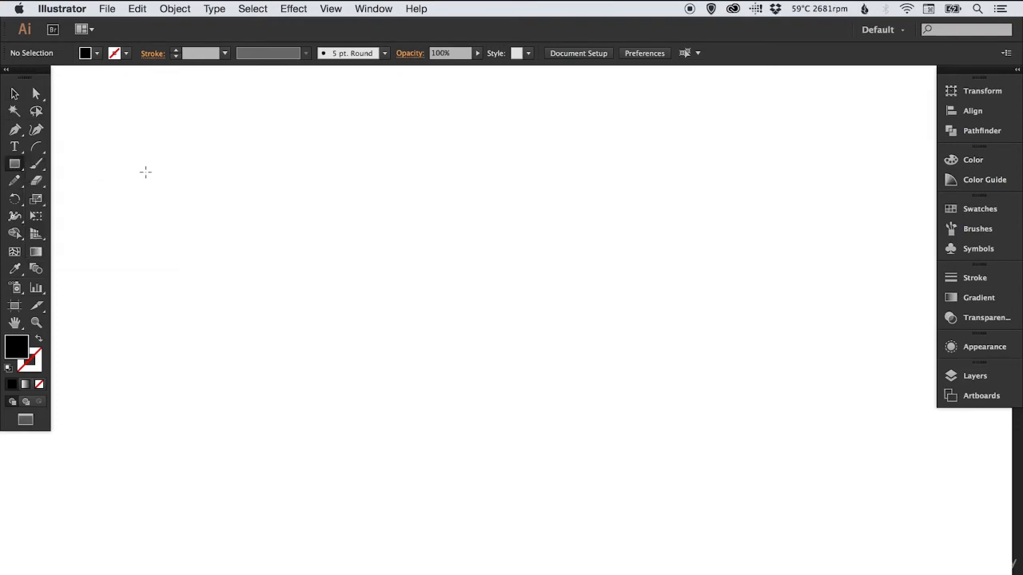
click(15, 164)
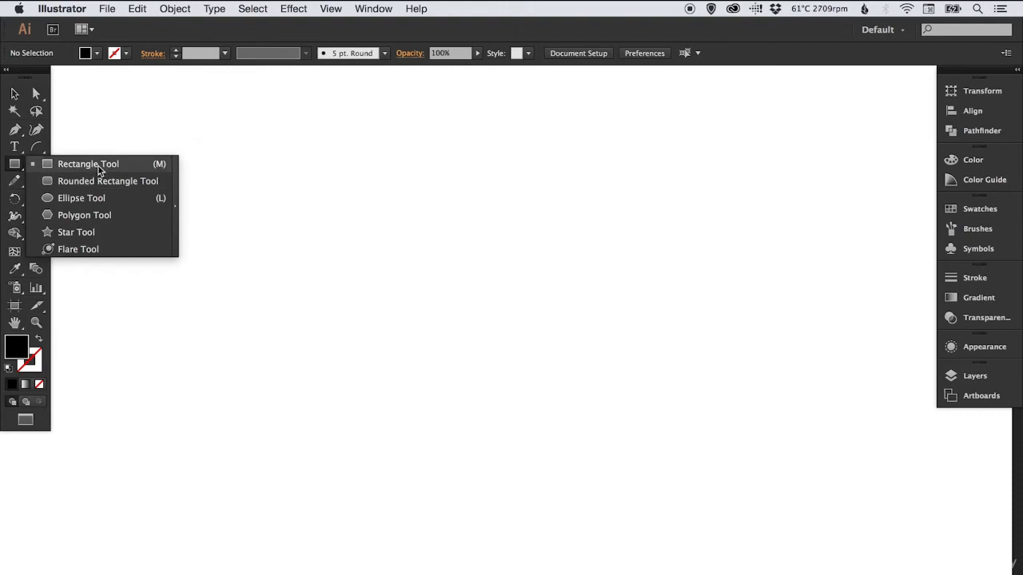
click(97, 165)
drag(226, 201, 703, 457)
key(v)
drag(454, 312, 468, 316)
click(522, 158)
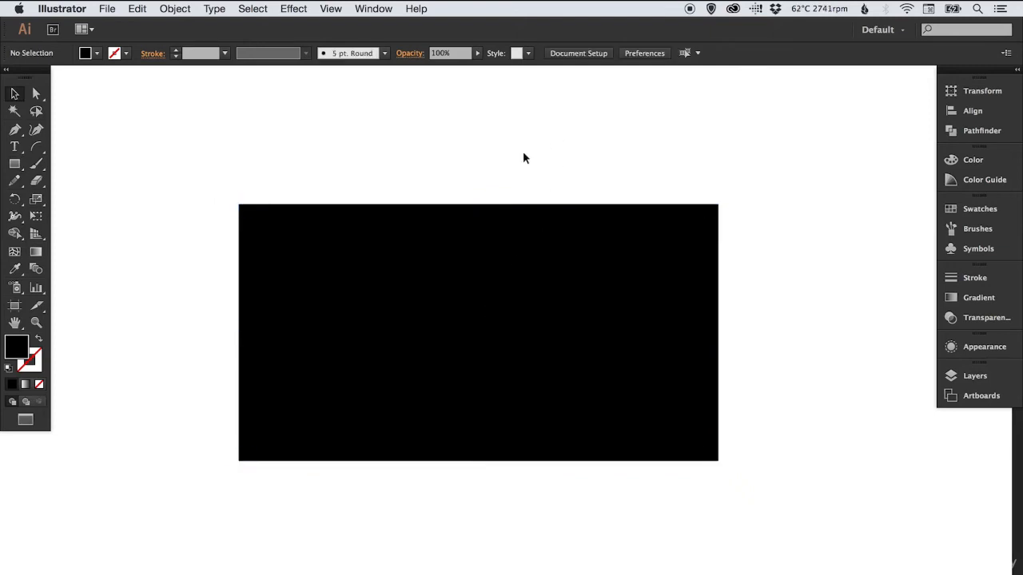
Apply a Round Corners effect with a 50 px radius to the black rectangle, previewing the result, and deselect it
click(443, 224)
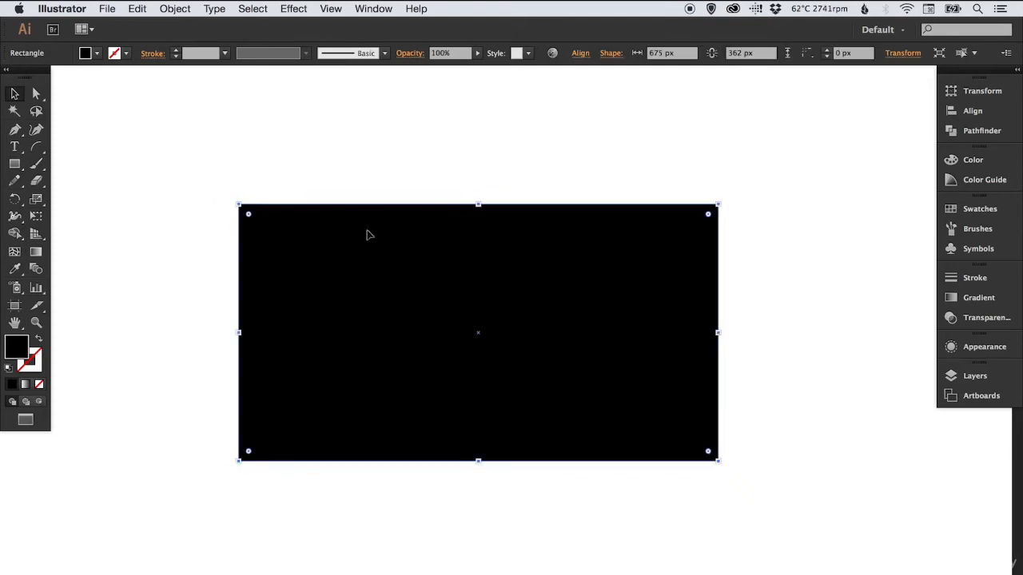
click(294, 9)
mouse_move(342, 192)
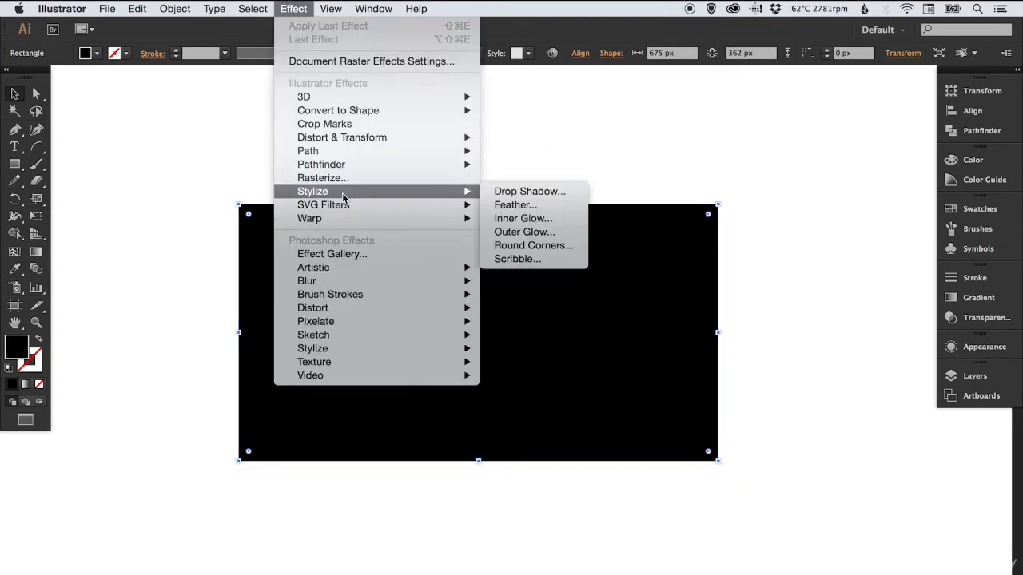
click(527, 252)
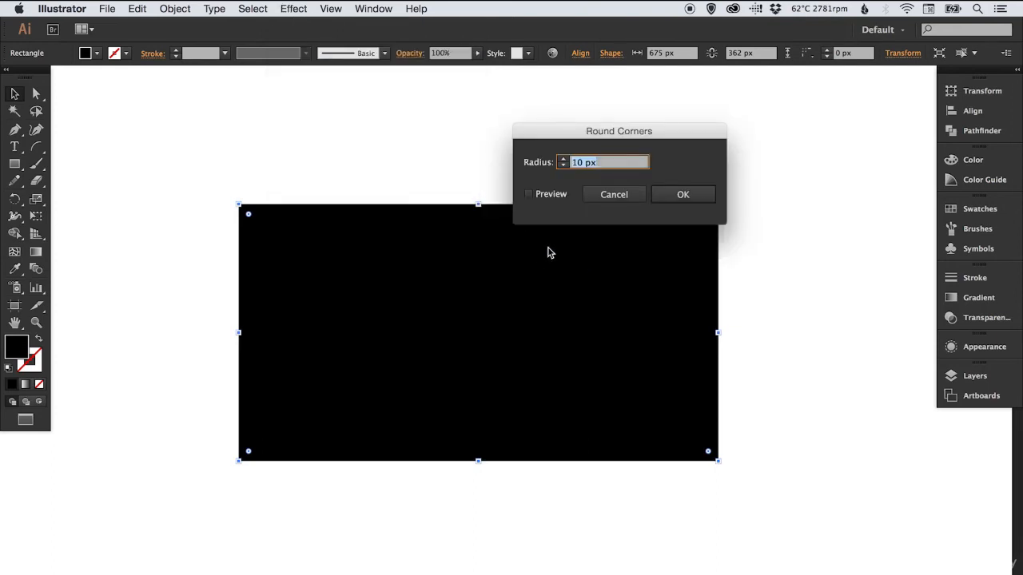
click(529, 195)
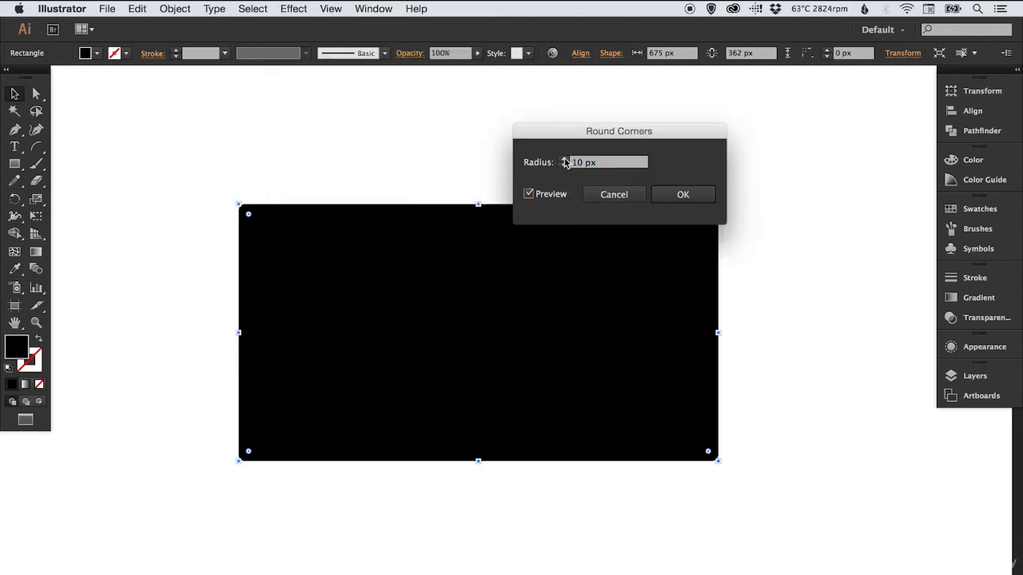
click(564, 162)
key(Up)
key(Up)
key(Up)
key(Up)
key(Up)
key(Up)
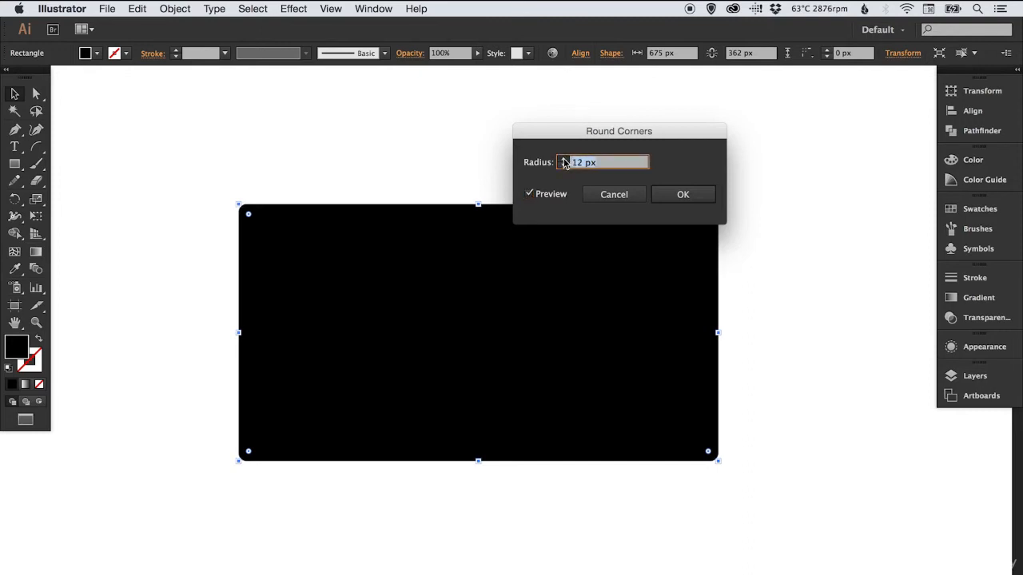
text(28 px)
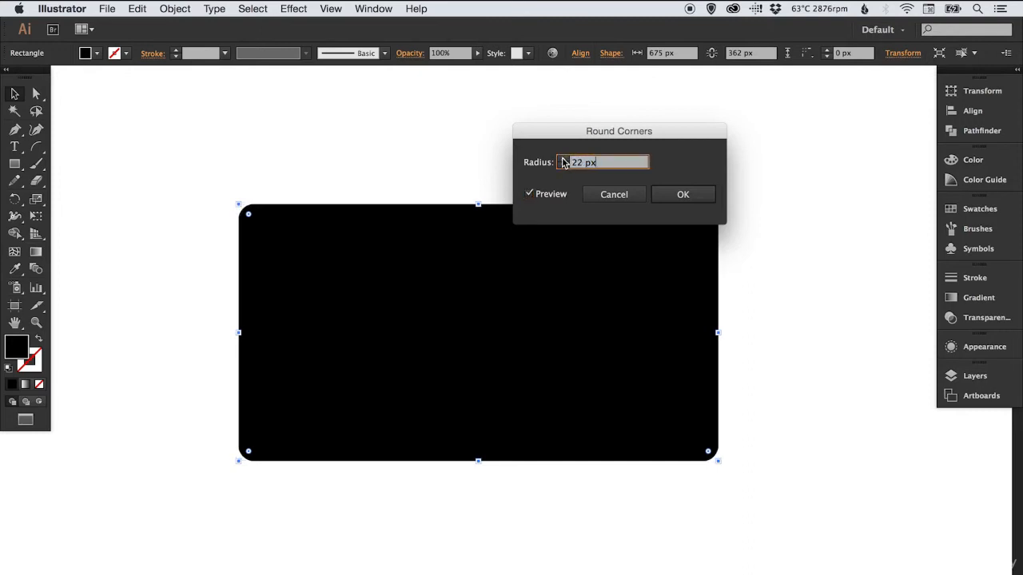
key(Up)
key(Up)
key(Up)
key(Up)
key(Up)
key(Up)
key(Up)
key(Up)
key(Up)
key(Up)
key(Up)
key(Up)
key(Up)
key(Up)
key(Up)
key(Up)
key(Up)
key(Up)
key(Up)
key(Up)
key(Up)
key(Up)
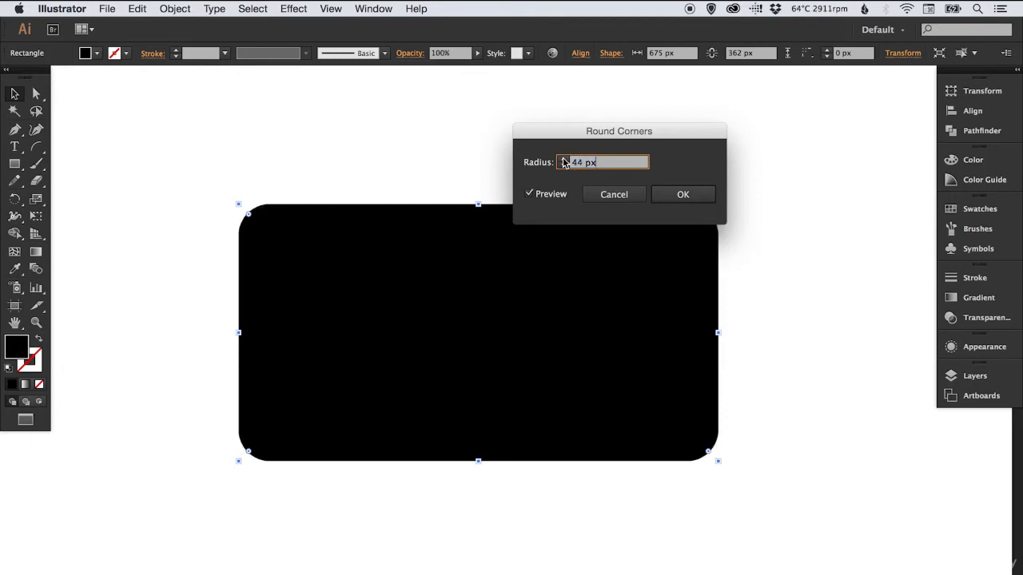
click(684, 193)
click(693, 164)
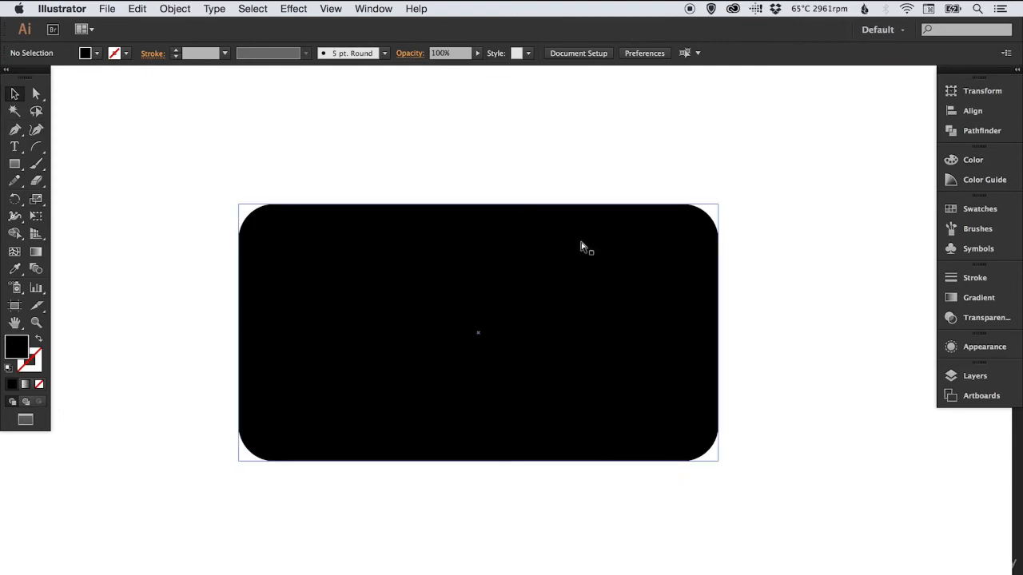
Compare the rectangle's underlying path with its rounded appearance by switching between outline and preview views
click(473, 261)
key(super+y)
click(521, 172)
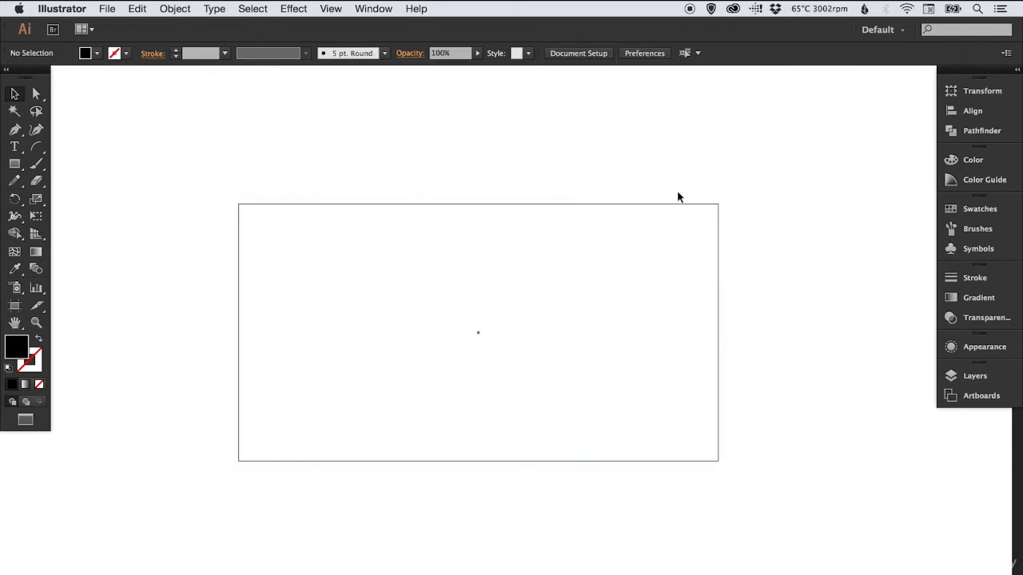
drag(474, 157, 516, 247)
key(super+y)
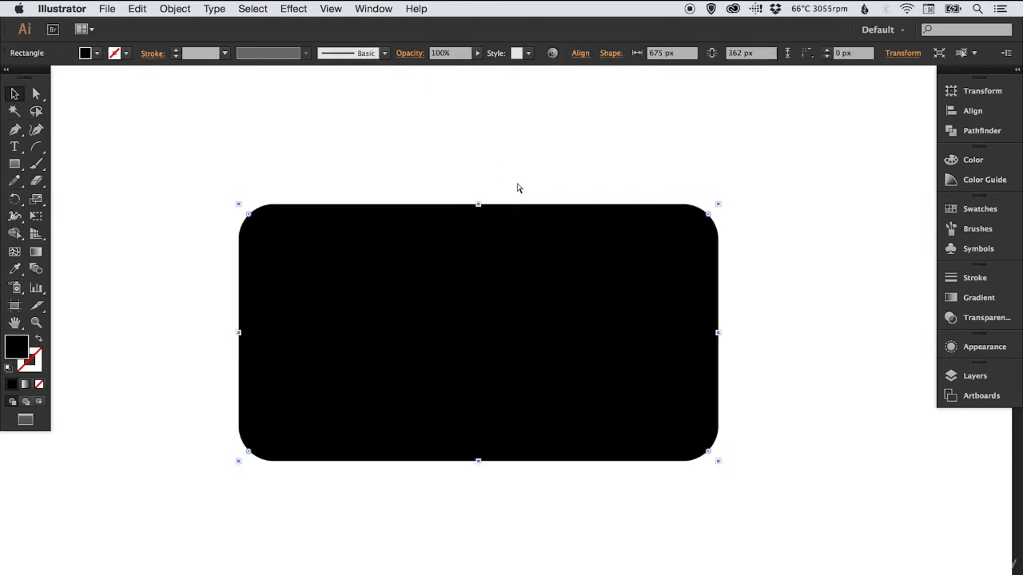
key(super+y)
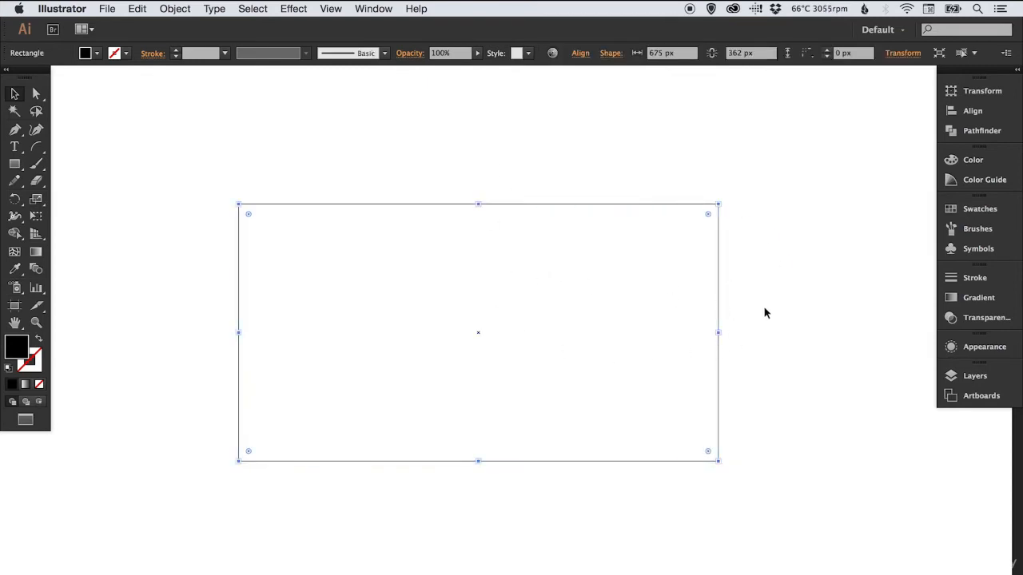
Reopen the rectangle's Round Corners effect from its appearance attributes, turn on the preview and accept the 50 px radius
click(983, 352)
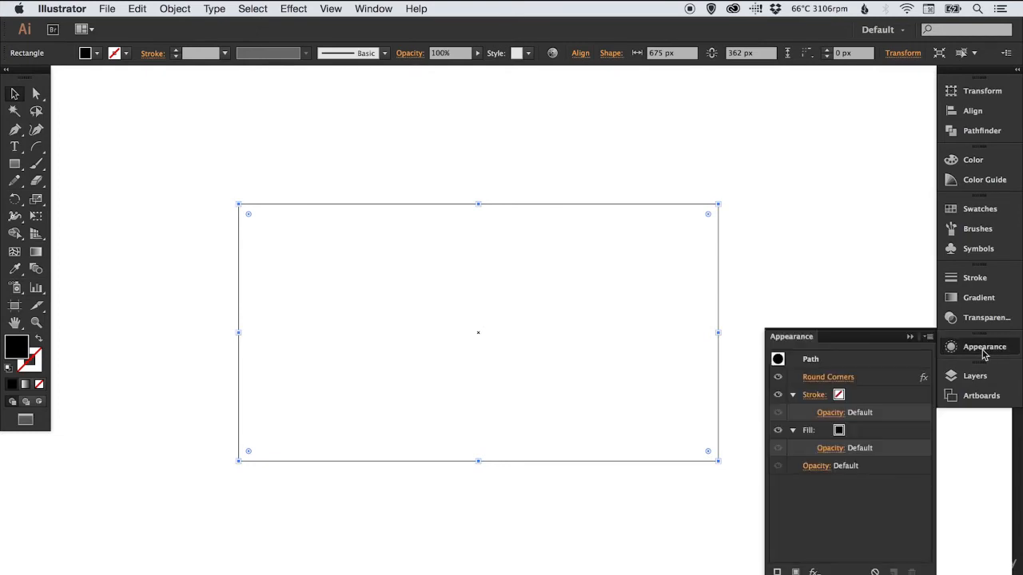
click(829, 379)
click(528, 194)
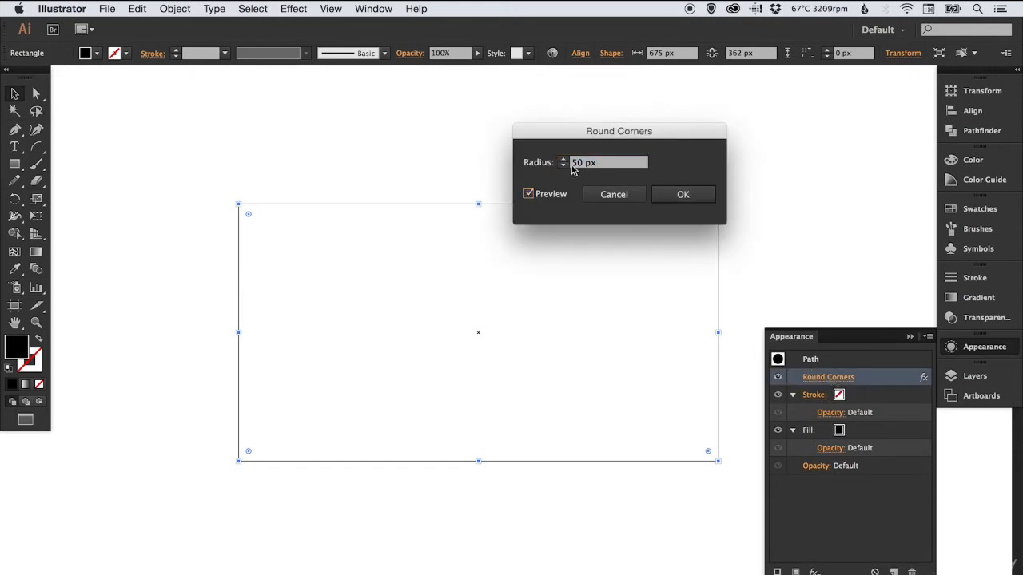
click(691, 200)
Remove the Round Corners effect from the rectangle and undo the removal
click(912, 572)
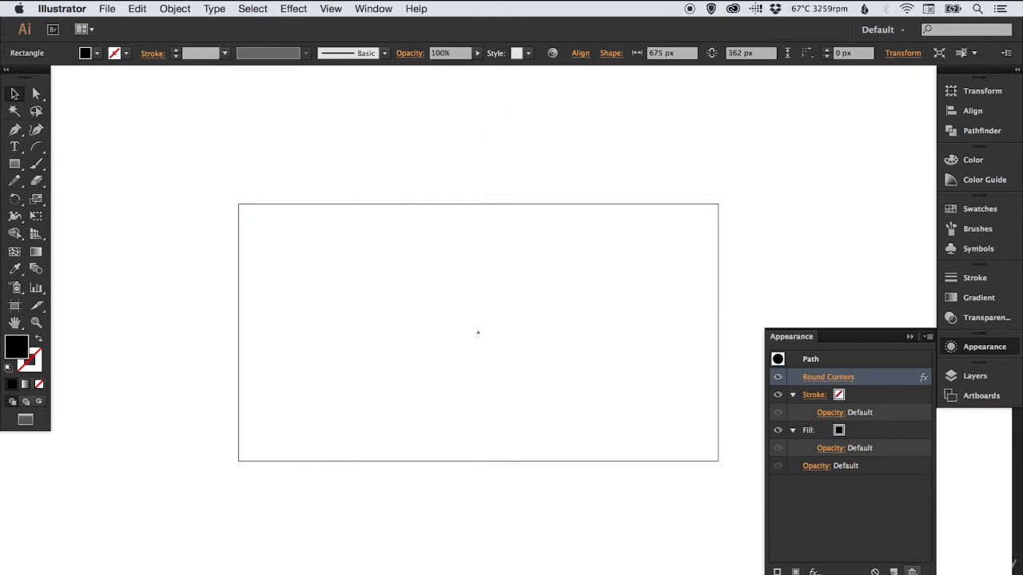
key(super+z)
click(988, 348)
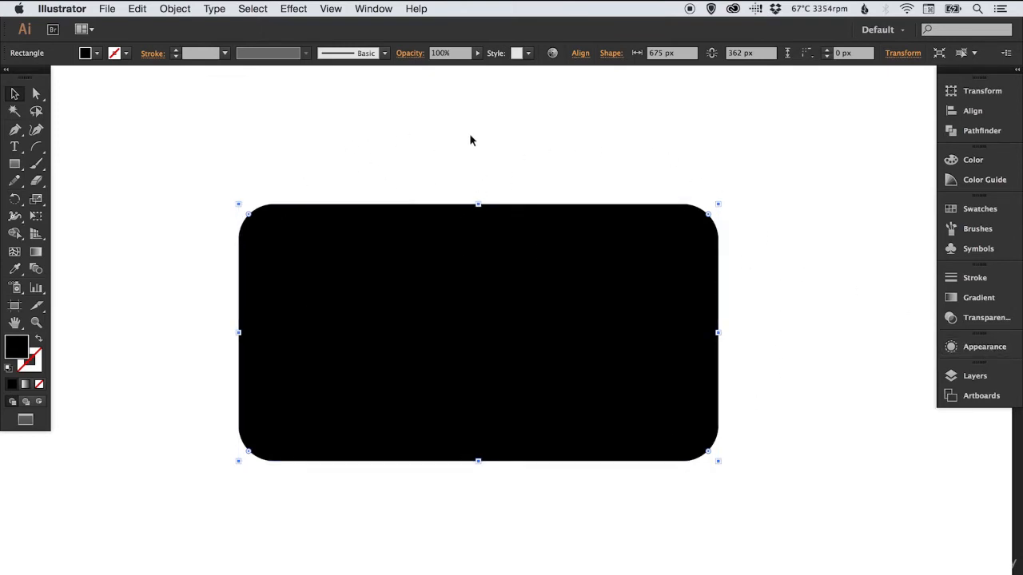
Expand the rectangle's appearance in outline view so the rounded corners become part of the path, and deselect it
click(338, 173)
key(ctrl+y)
click(469, 133)
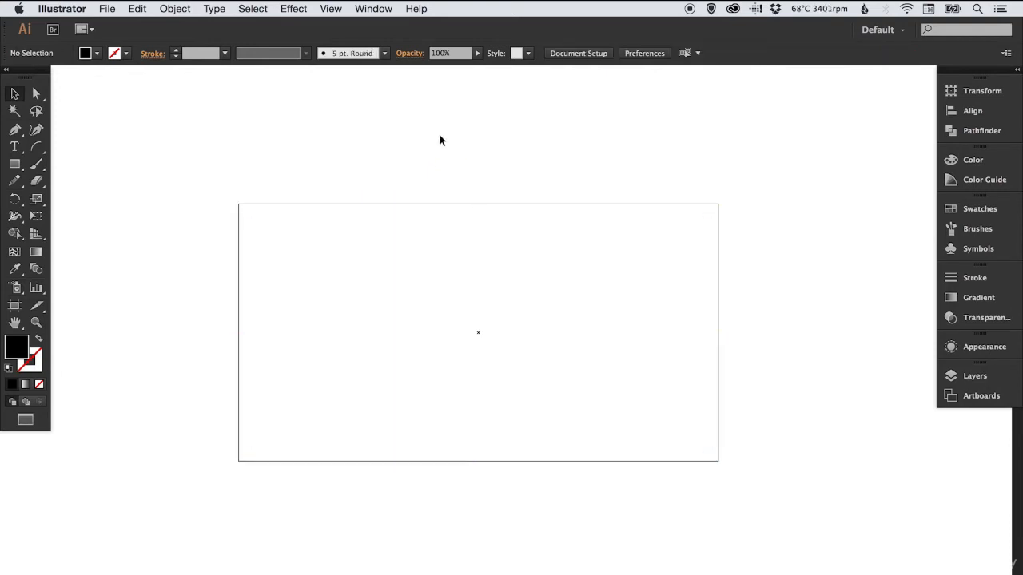
drag(422, 155, 457, 257)
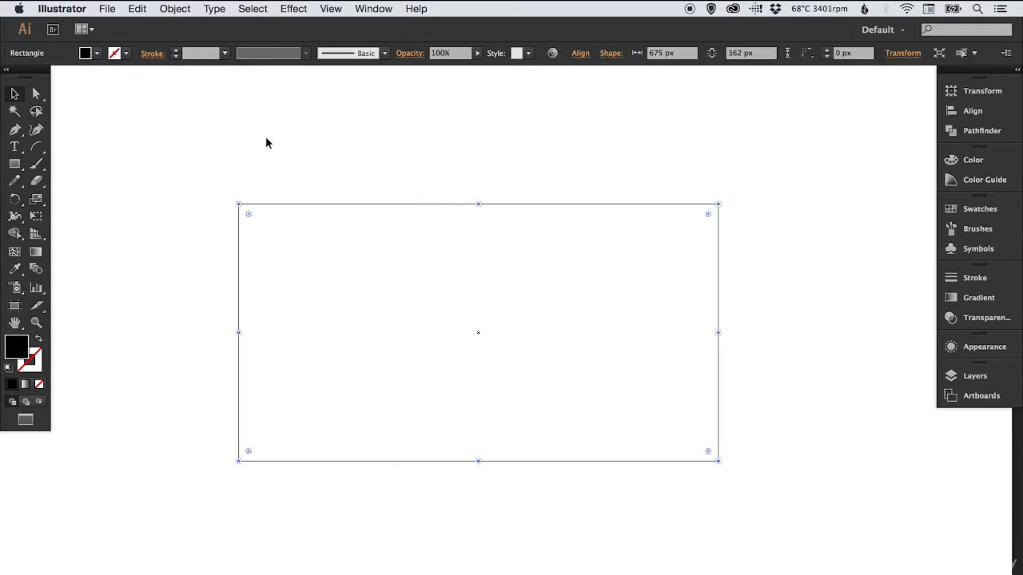
click(175, 10)
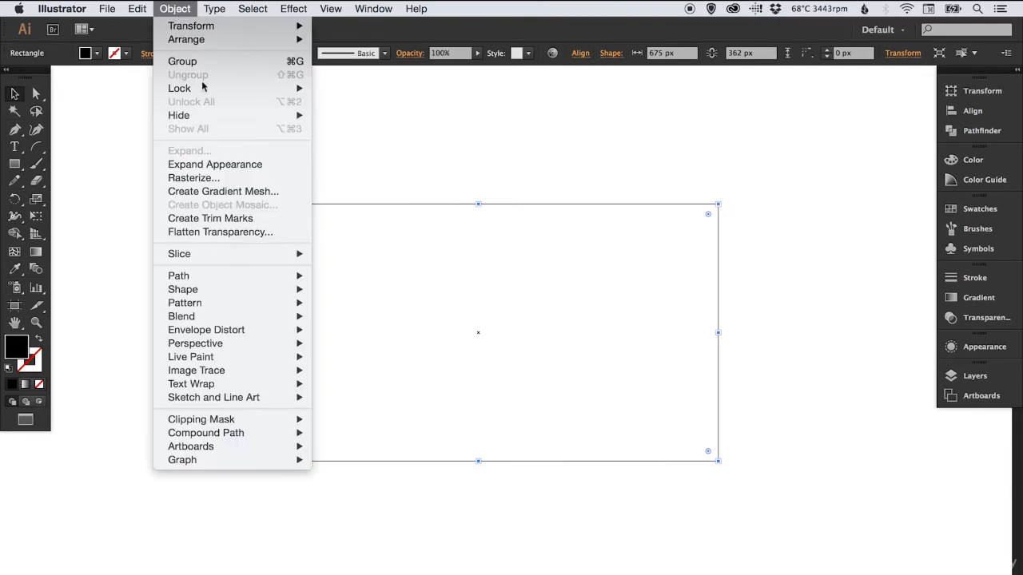
click(248, 164)
click(468, 142)
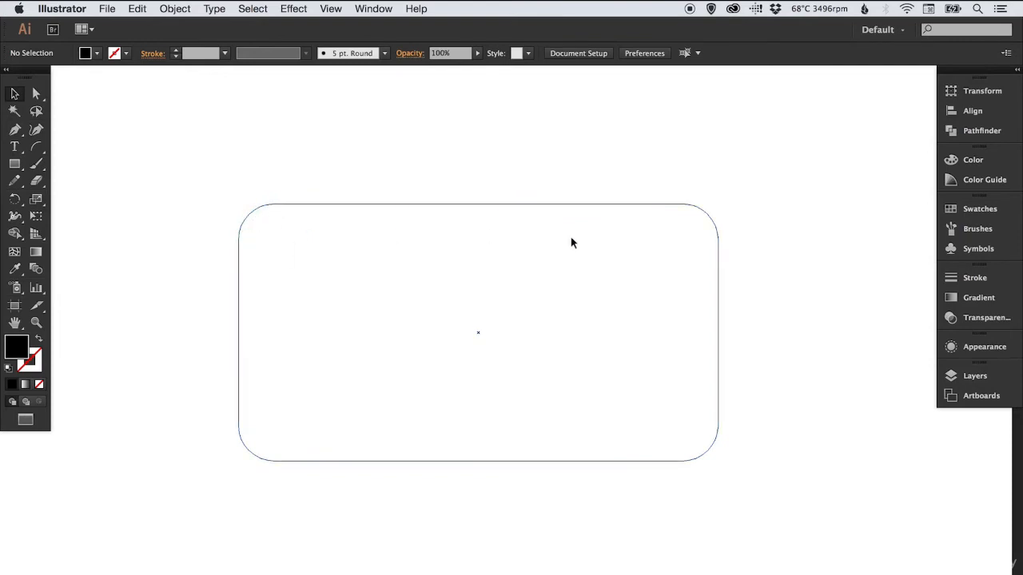
Select the expanded rounded rectangle and check which attributes its appearance contains
drag(681, 175, 613, 271)
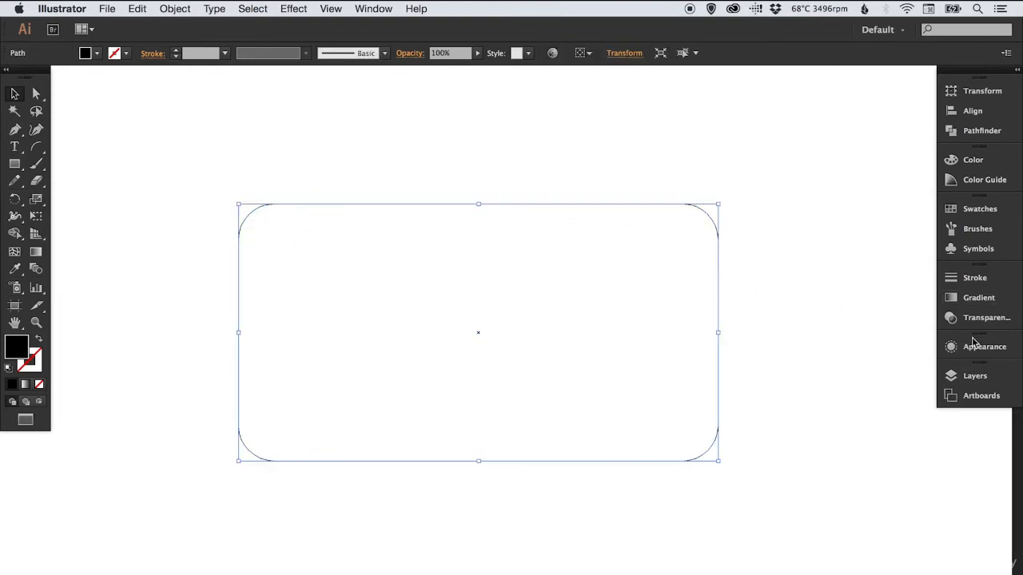
click(983, 348)
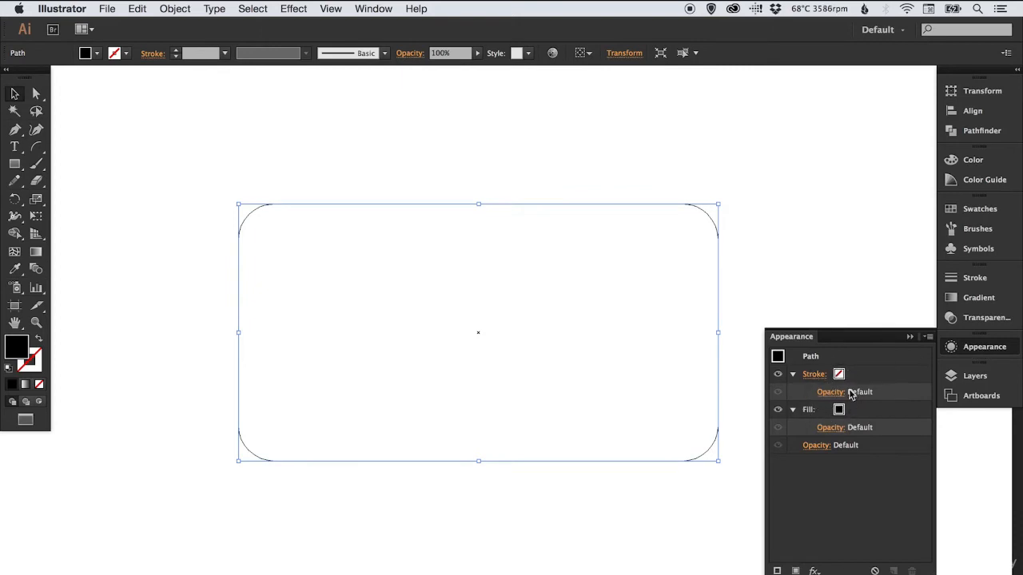
click(978, 349)
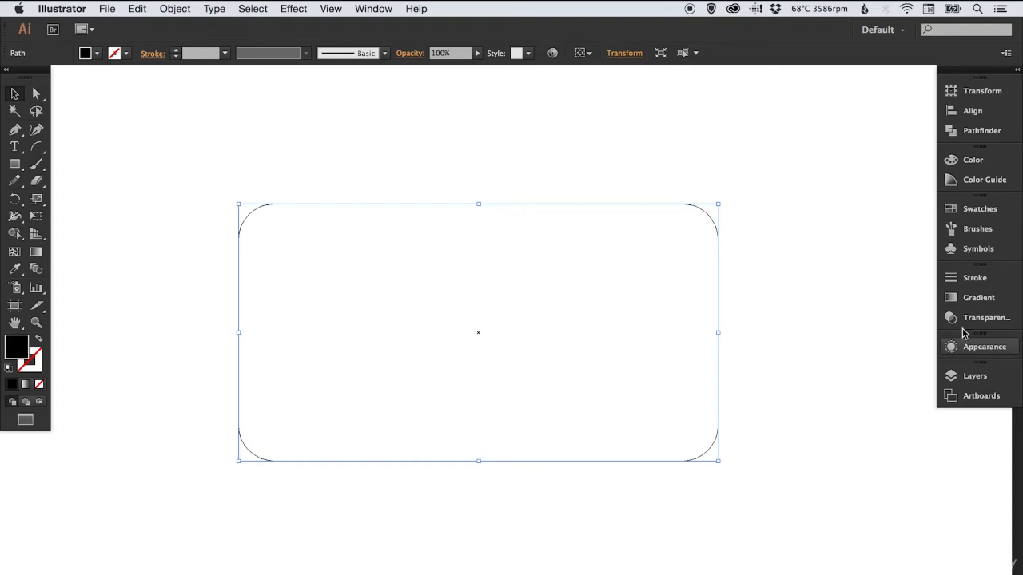
Return to the filled preview and delete the rounded rectangle
click(475, 129)
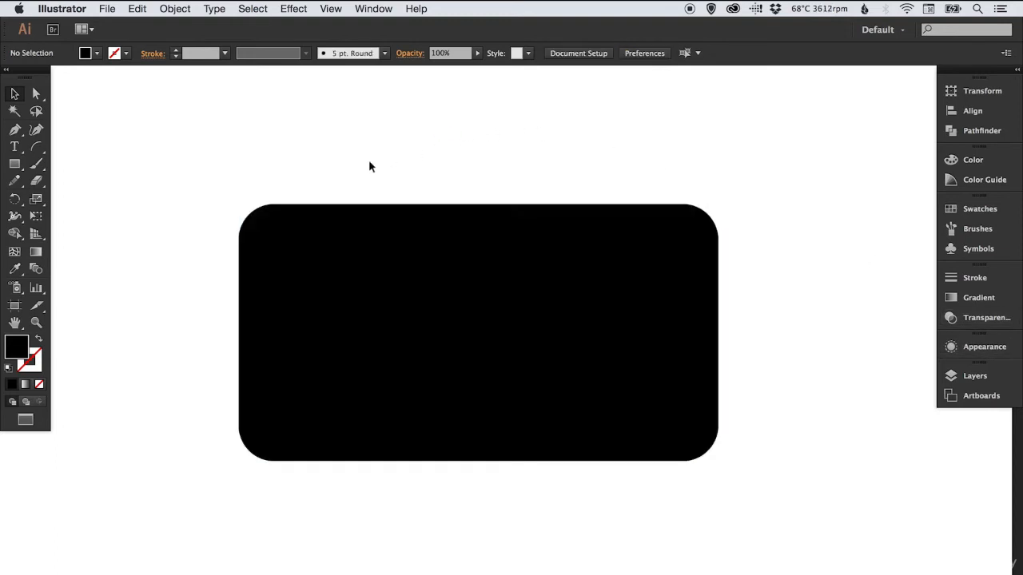
click(328, 207)
key(Delete)
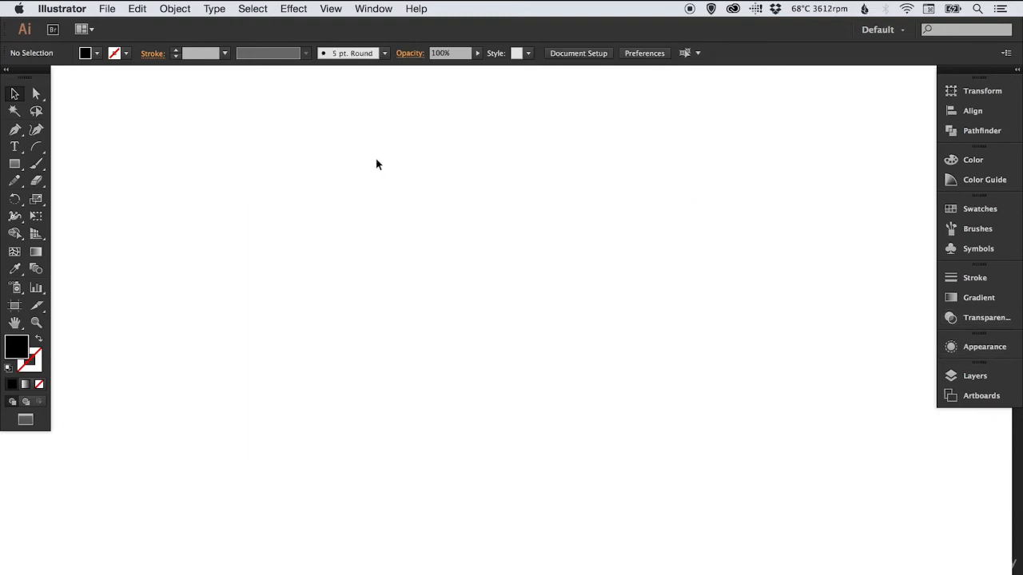
Create a five-pointed black star with a 50 px outer radius and a reduced inner radius
drag(15, 163, 68, 233)
click(387, 242)
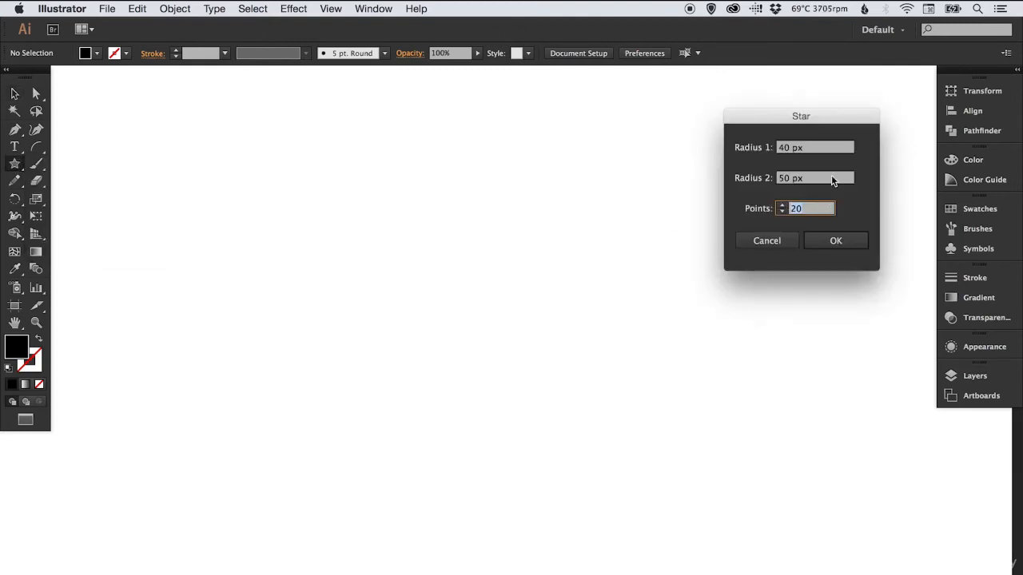
text(5)
key(Tab)
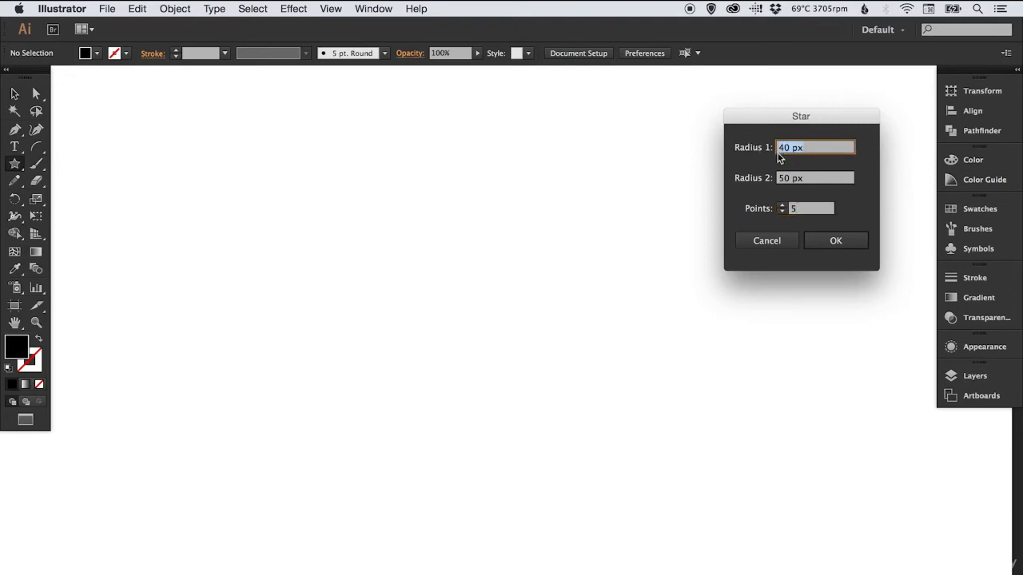
text(20)
click(855, 244)
Rotate the star about its centre so that one point faces straight up
key(r)
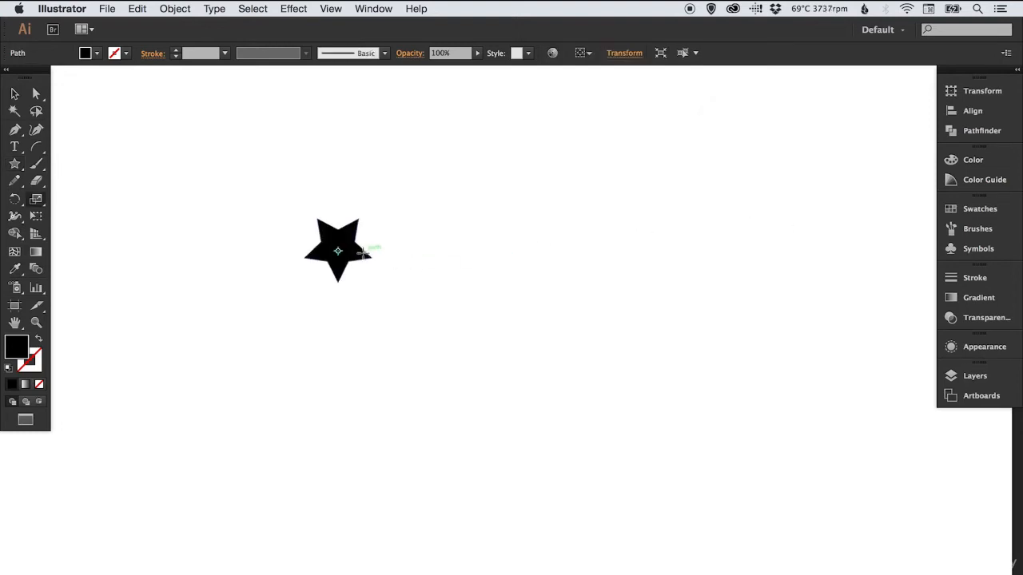
super+click(360, 251)
drag(455, 260, 292, 243)
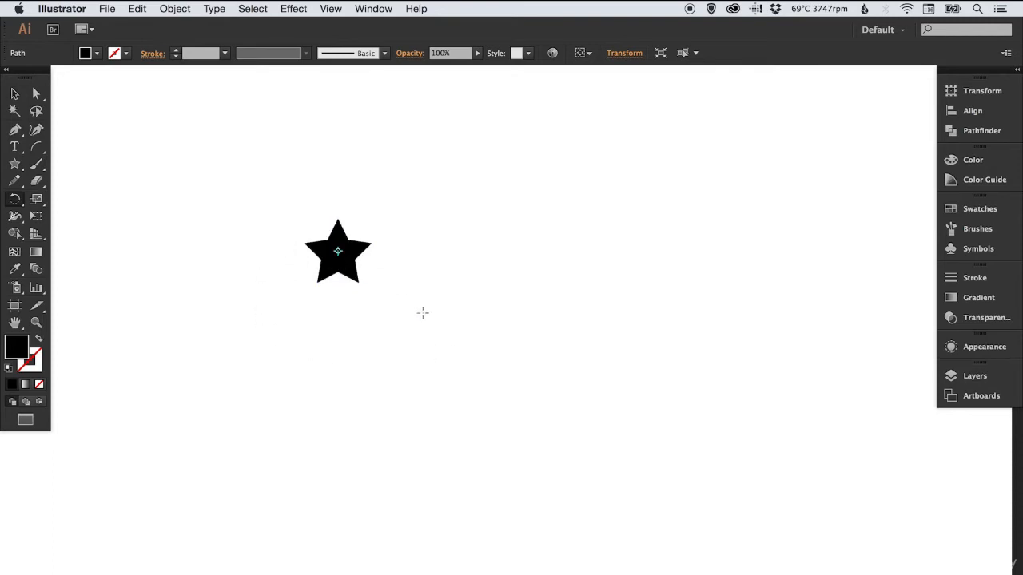
Scale the star up to roughly four times its size, move it to the middle of the view and deselect it
key(s)
drag(381, 297, 531, 428)
key(v)
drag(365, 228, 554, 318)
click(626, 236)
Apply the Round Corners effect to the star with a 30 px radius, trying smaller and larger radii with the preview on
click(512, 266)
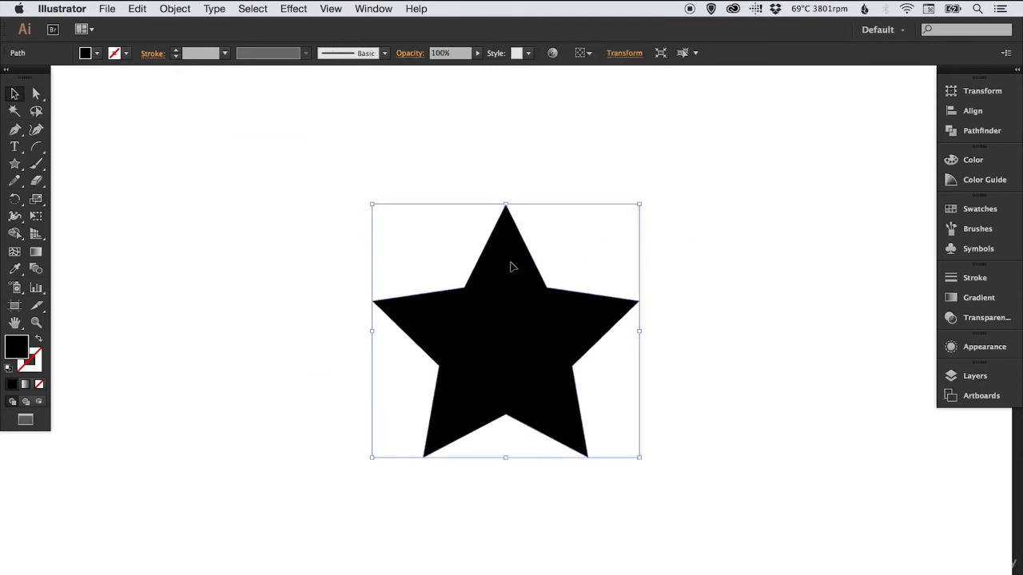
click(296, 9)
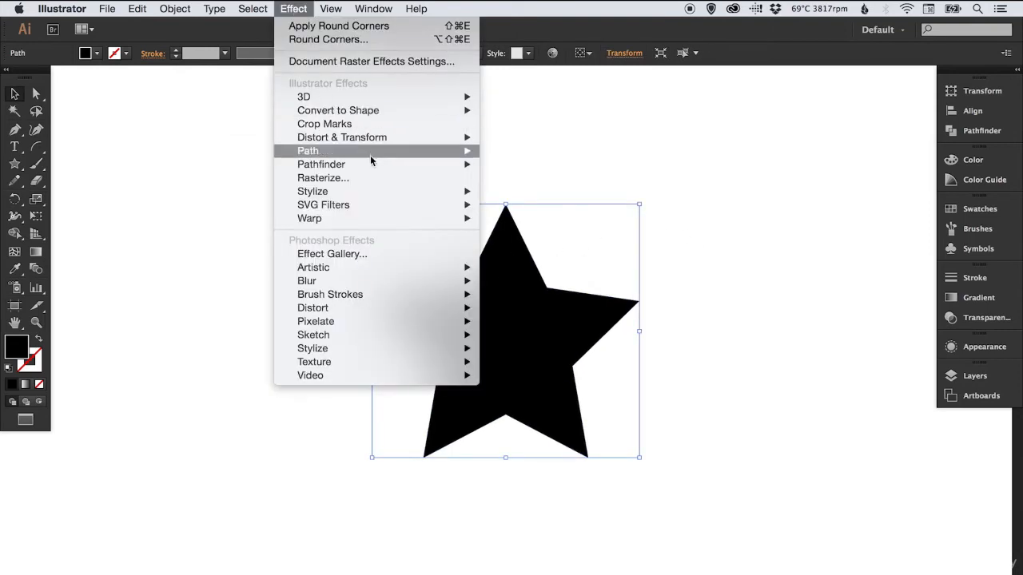
mouse_move(355, 192)
click(533, 246)
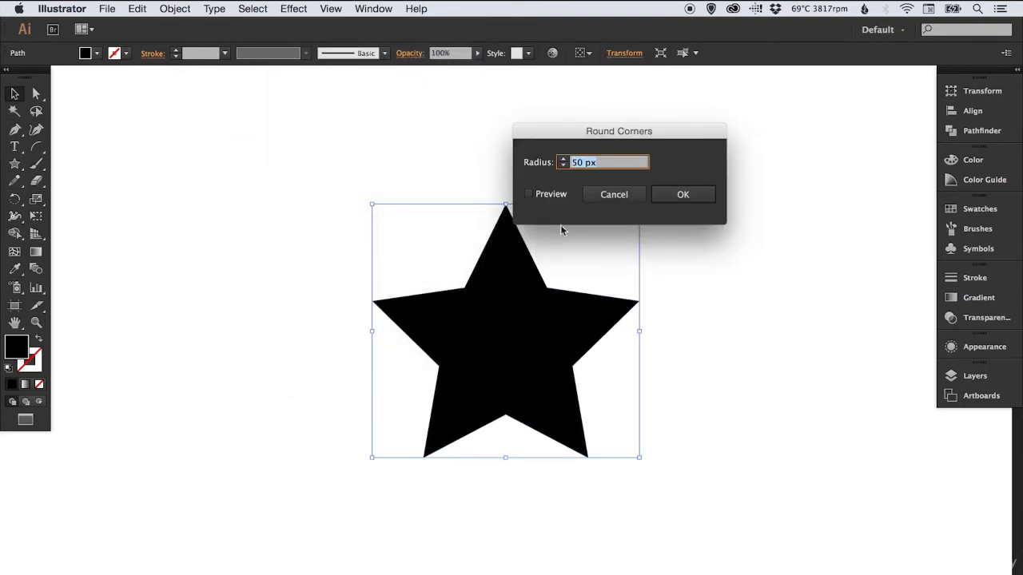
click(551, 196)
click(564, 165)
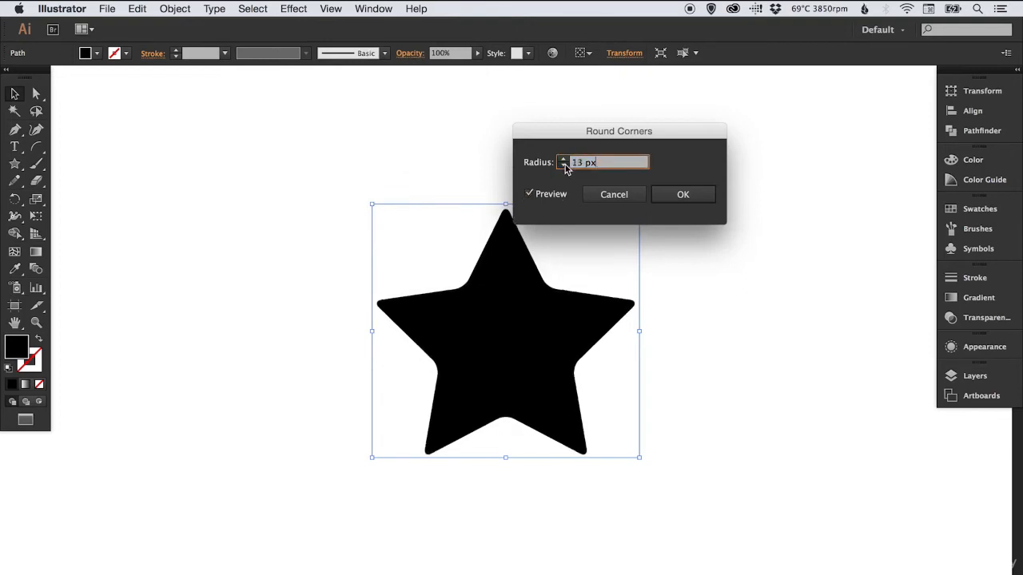
click(564, 159)
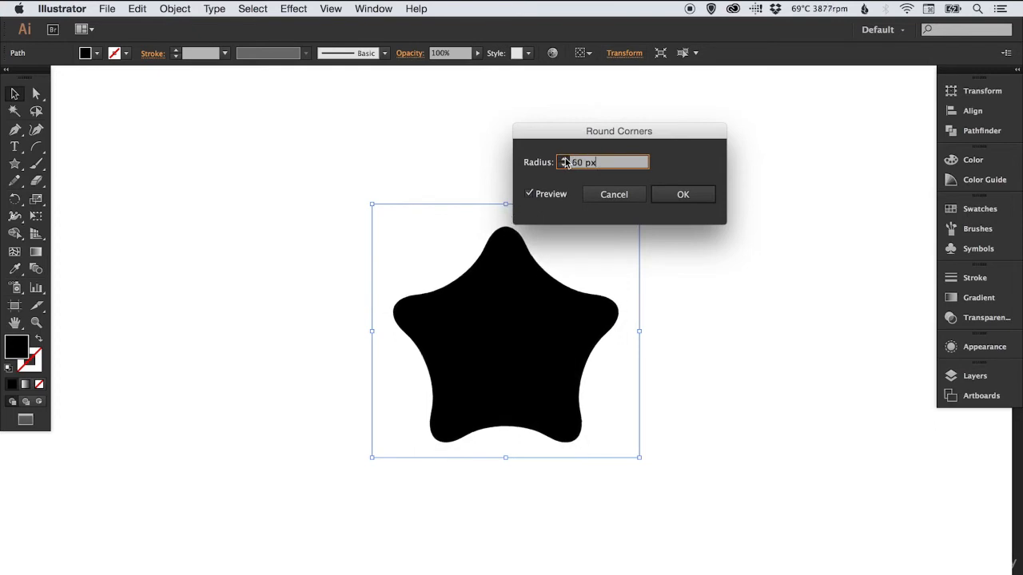
click(562, 166)
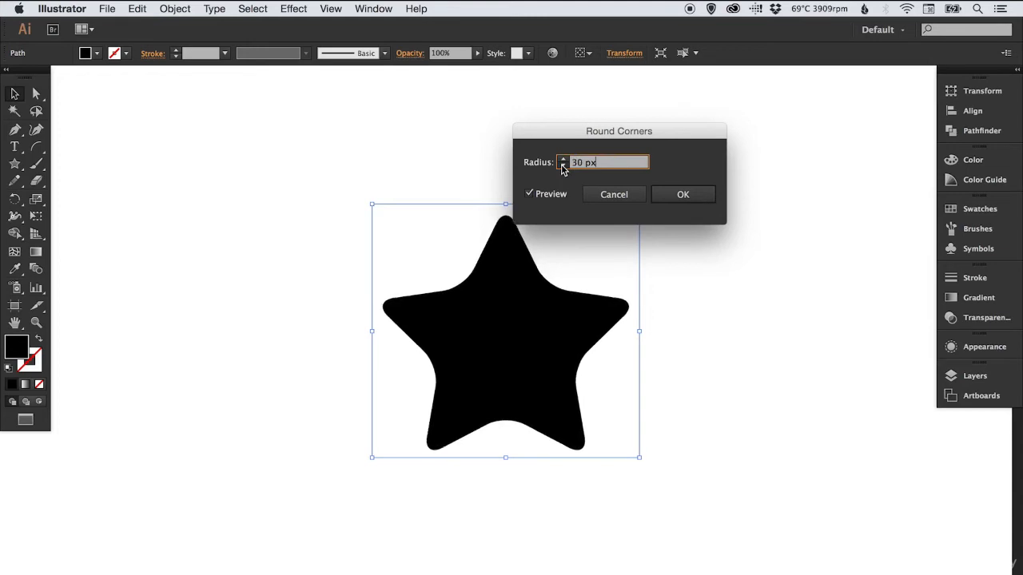
click(563, 160)
click(671, 194)
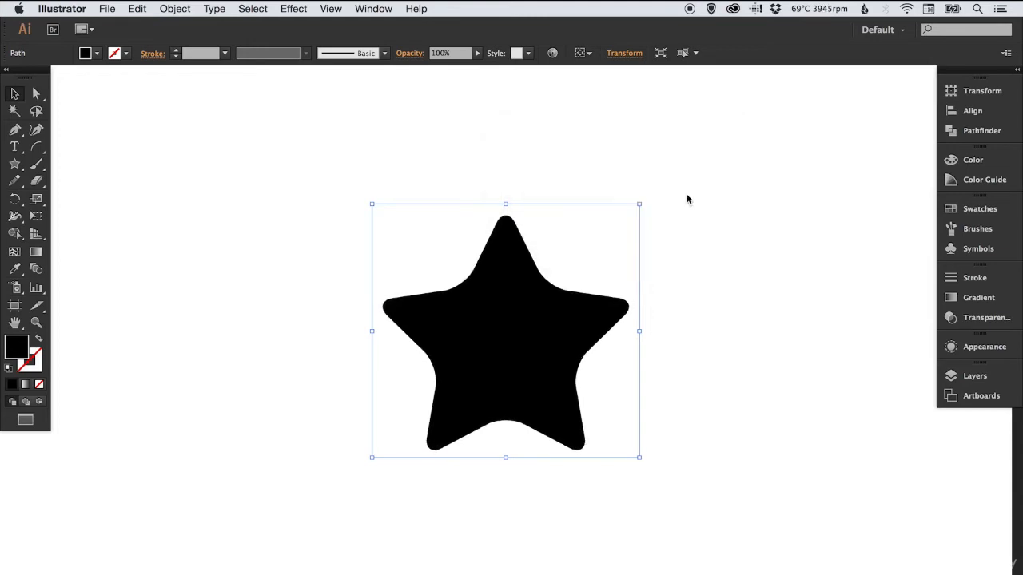
Check the rounded star deselected, and delete it from the artboard
click(783, 267)
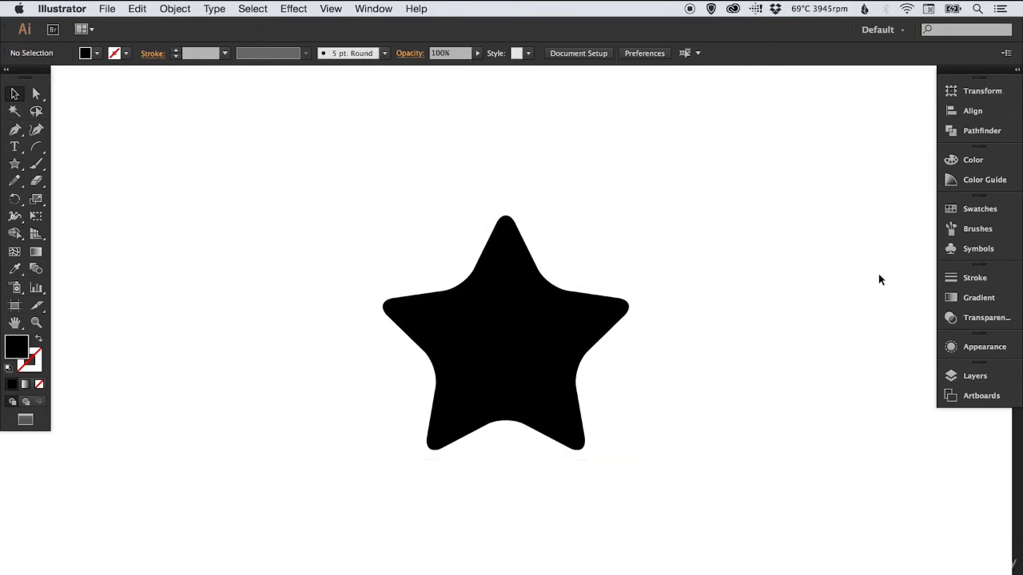
click(524, 297)
key(Delete)
Create a black polygon with a 200 px radius and 6 sides
click(16, 165)
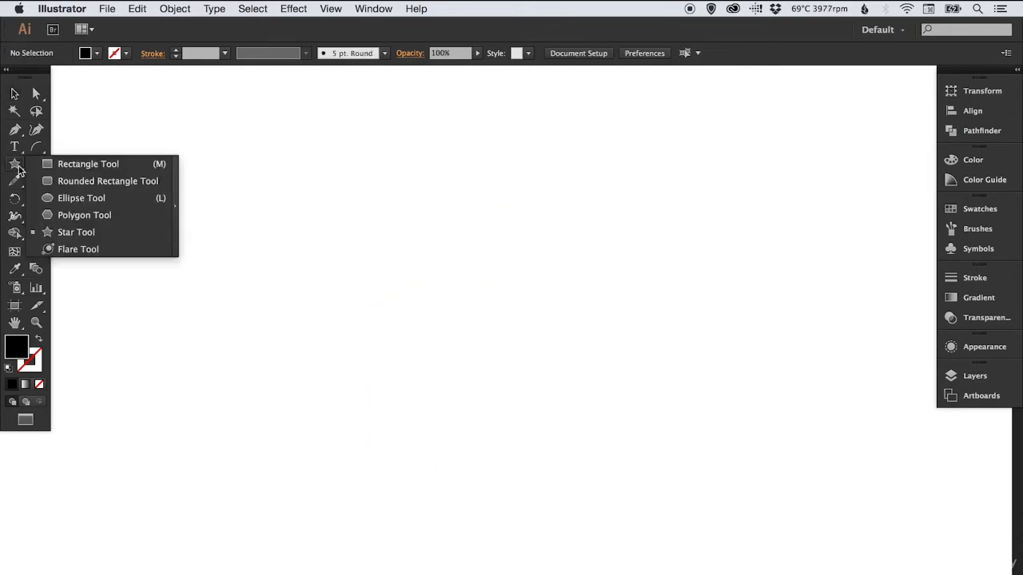
click(84, 216)
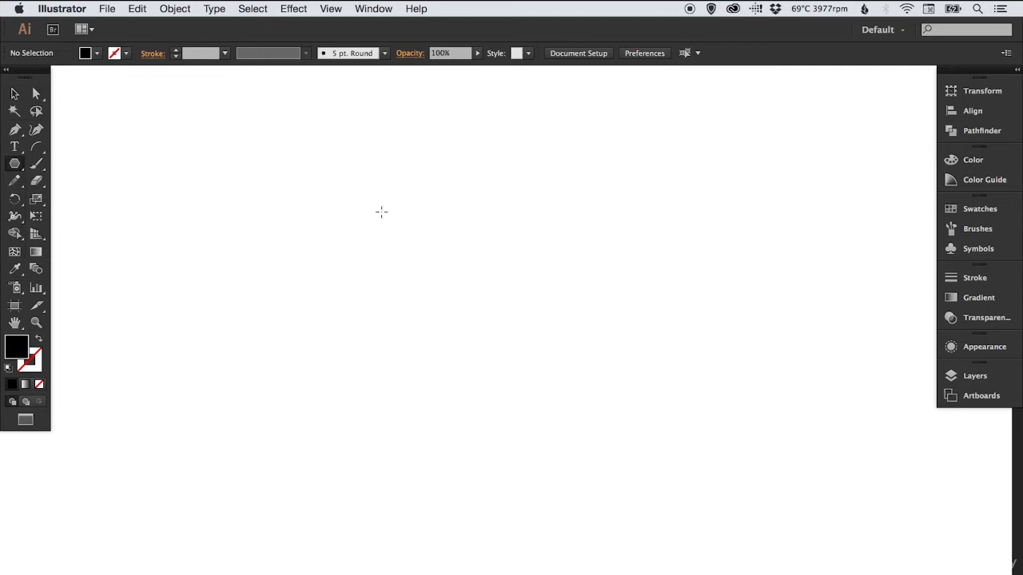
click(413, 266)
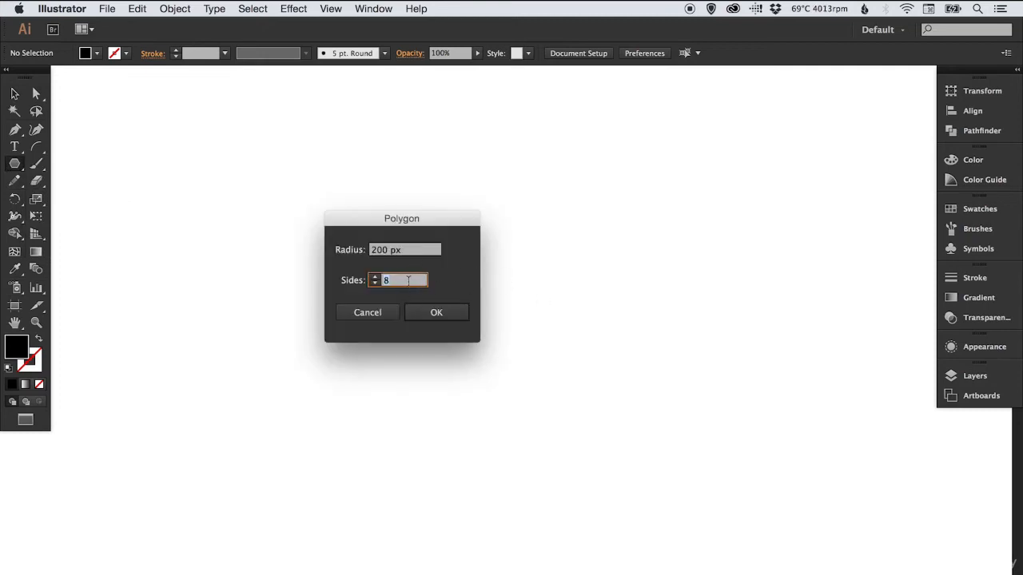
text(6)
click(436, 312)
Move the hexagon to the middle of the view and rotate it so that one corner points straight up
key(v)
mouse_move(471, 274)
mouse_down()
mouse_move(570, 323)
mouse_move(562, 330)
mouse_up()
key(r)
drag(320, 215, 559, 183)
key(v)
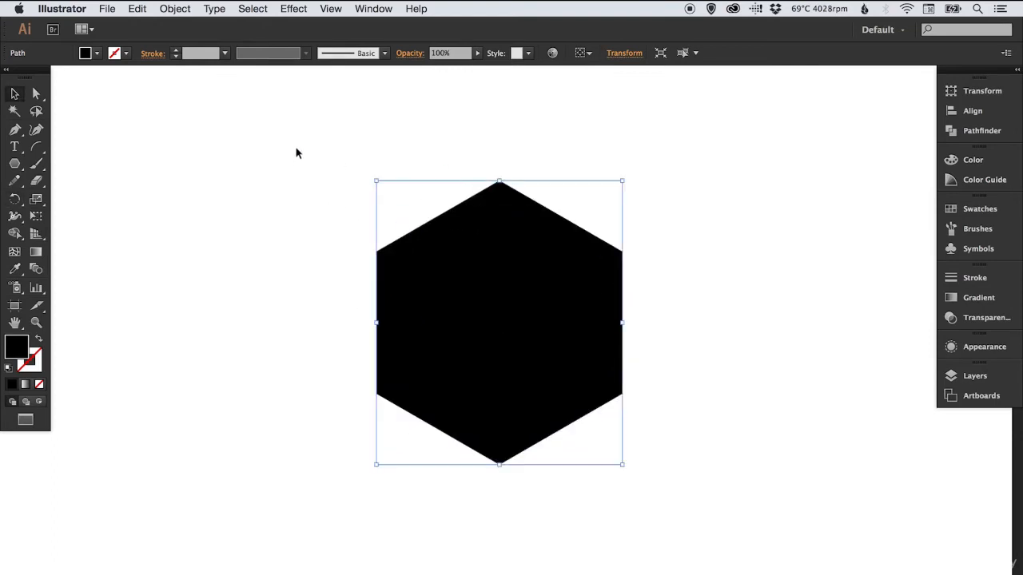
Apply the Round Corners effect to the hexagon with the preview on, trying a small radius before settling on a clearly rounded shape
click(293, 8)
mouse_move(387, 194)
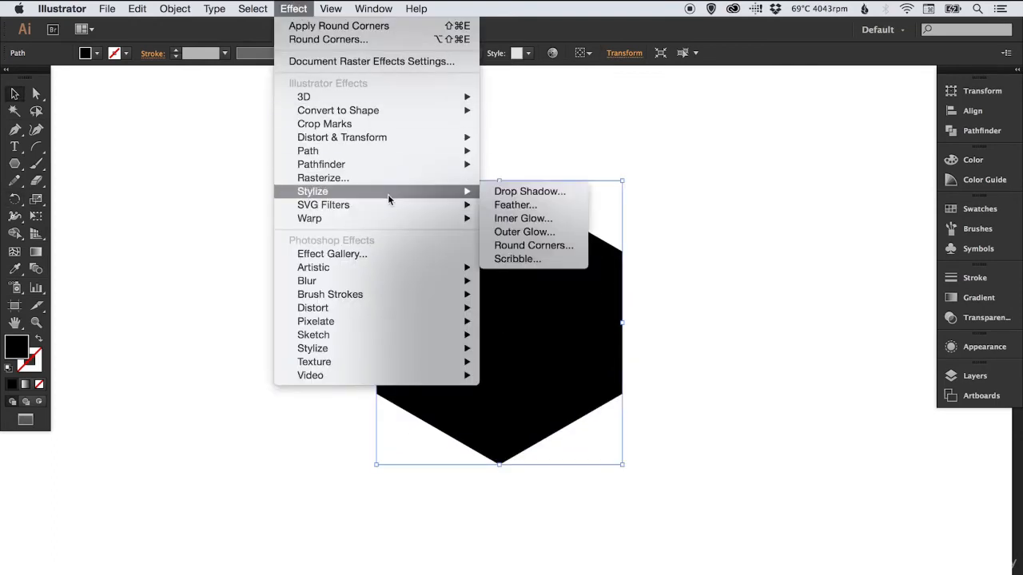
click(535, 245)
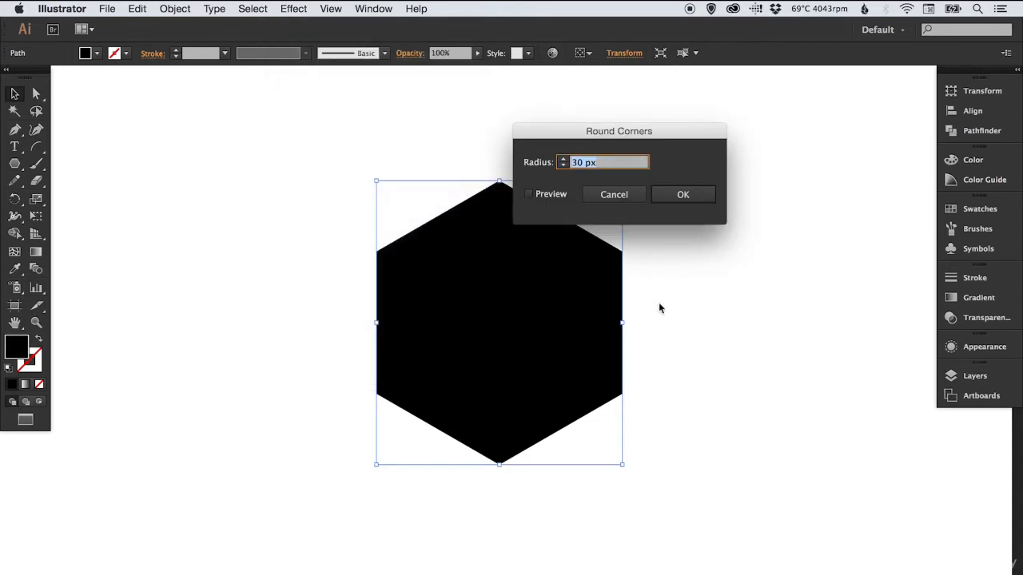
click(559, 198)
drag(633, 135, 777, 121)
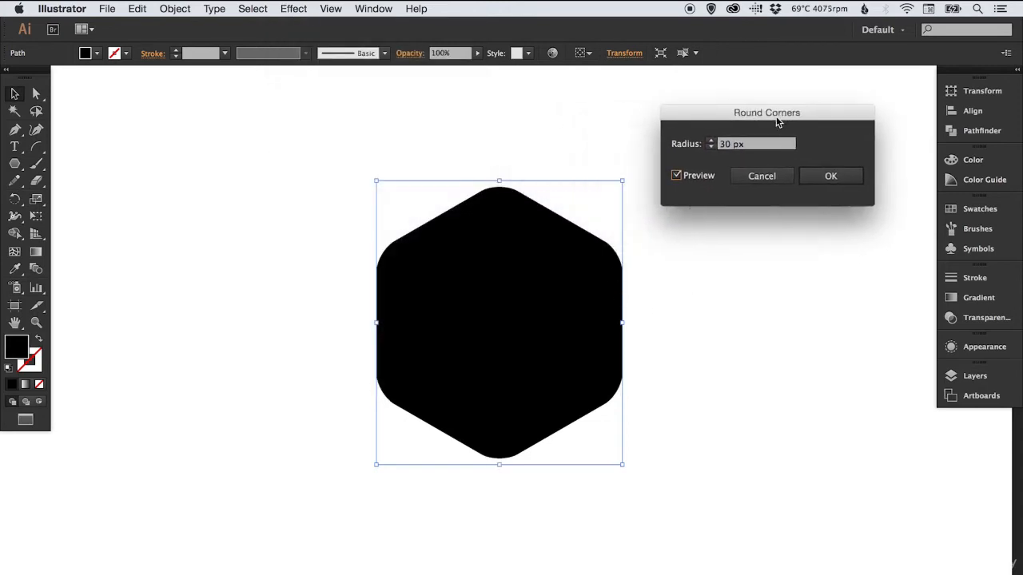
click(710, 148)
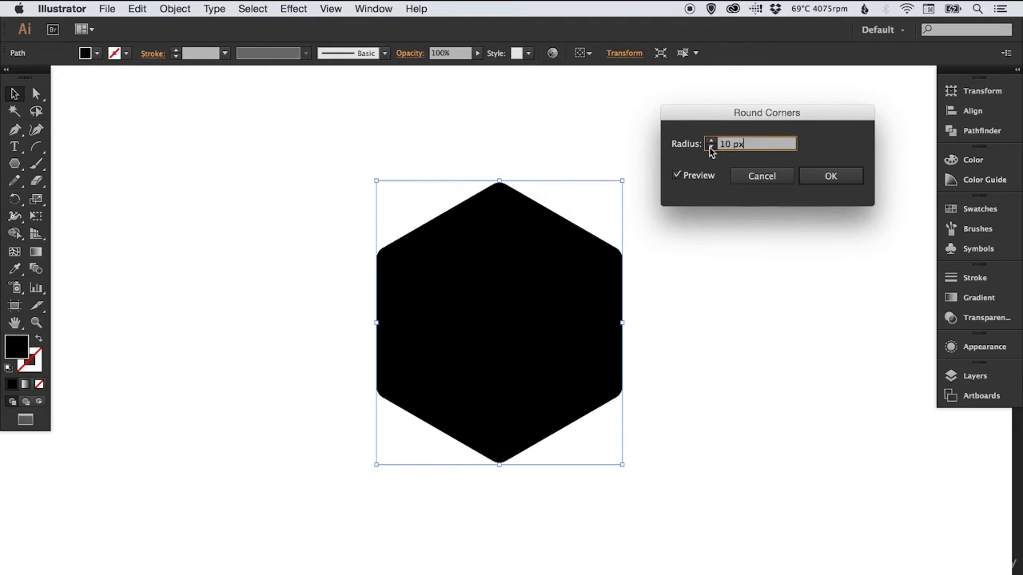
click(710, 148)
click(712, 140)
click(842, 173)
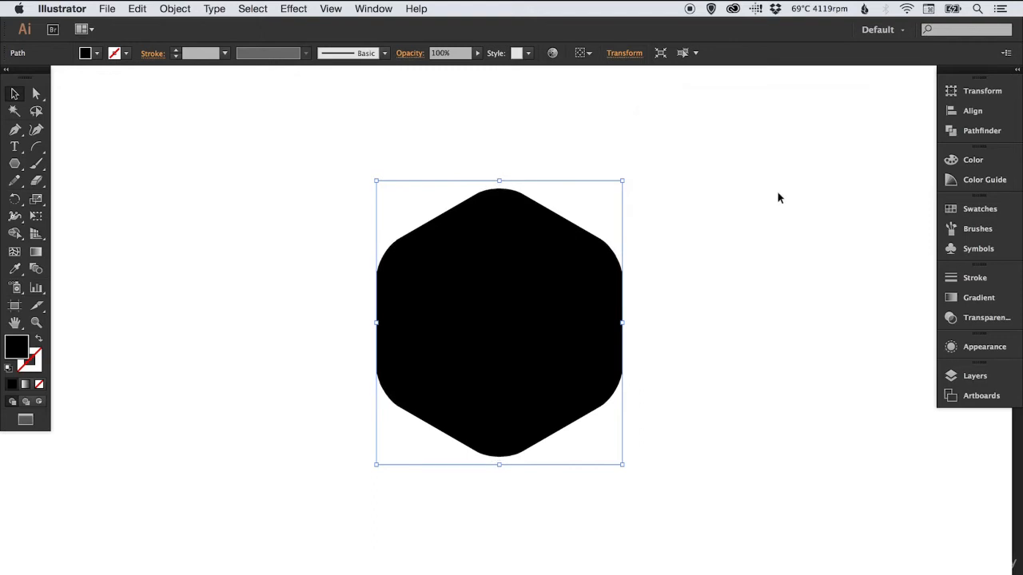
Deselect the rounded hexagon to view it, and delete it
click(767, 199)
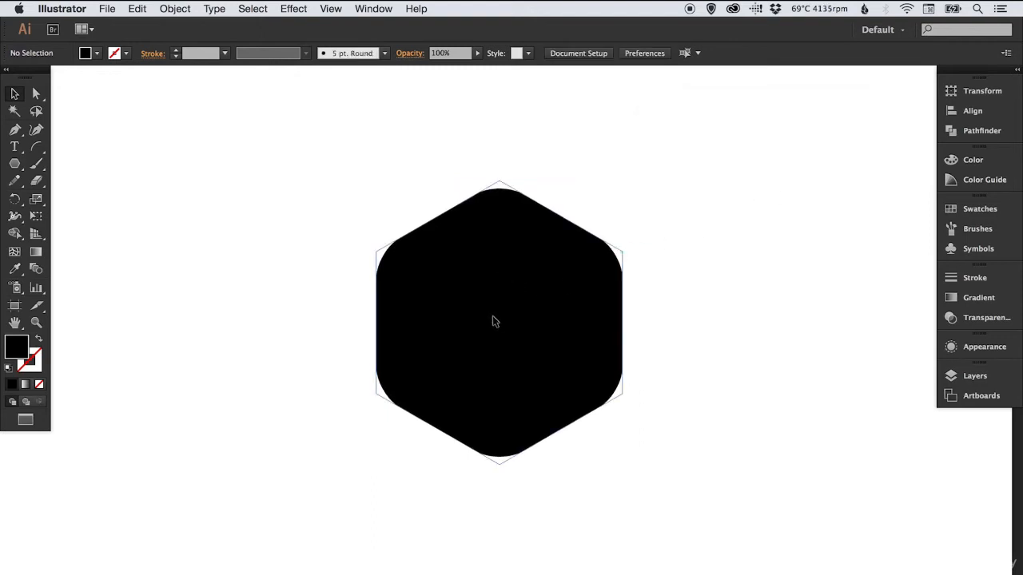
click(493, 320)
key(Delete)
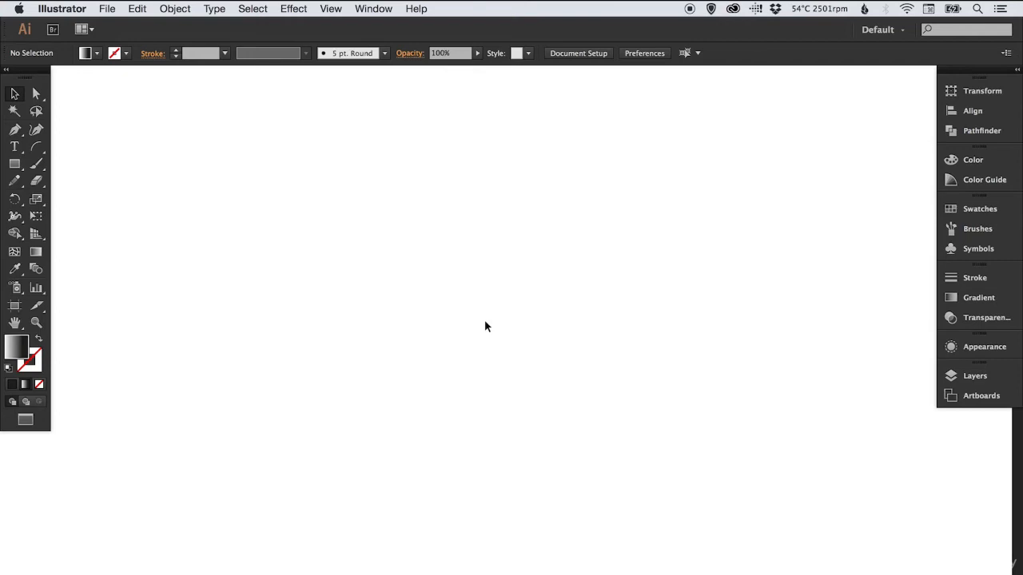
Place the image Photo.jpg from the User Files folder onto the artboard at its original size
click(107, 9)
click(112, 217)
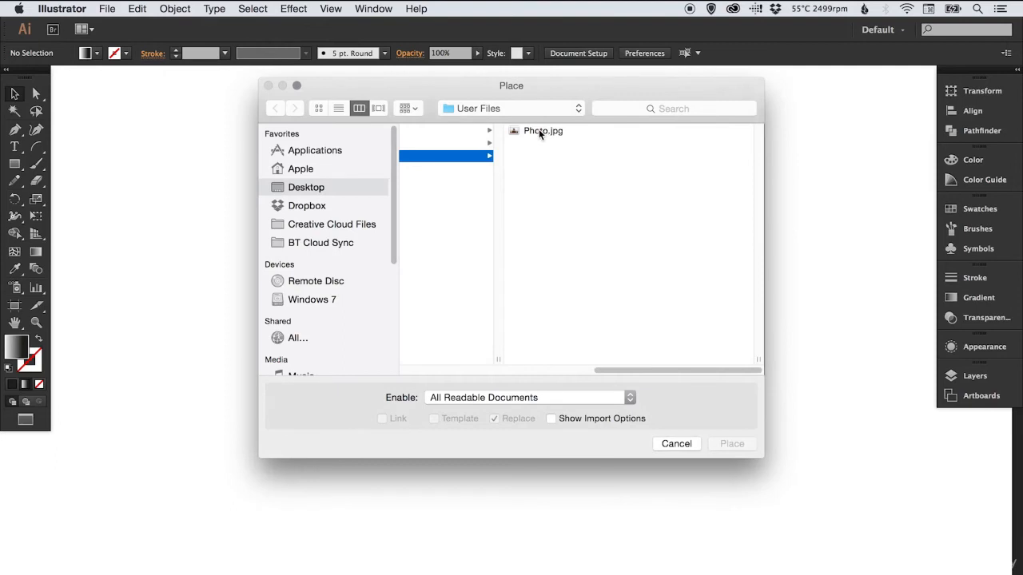
click(538, 130)
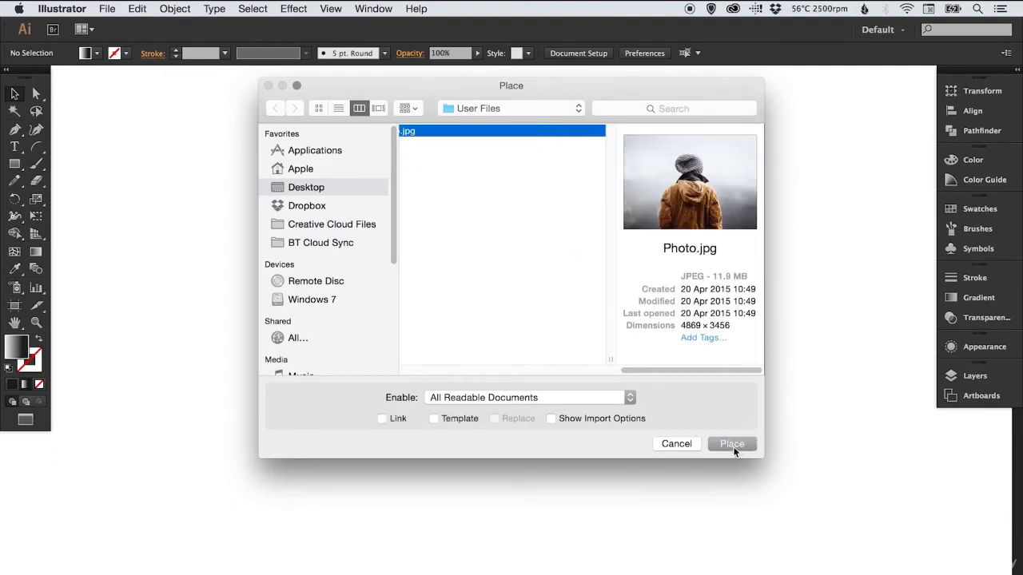
click(731, 444)
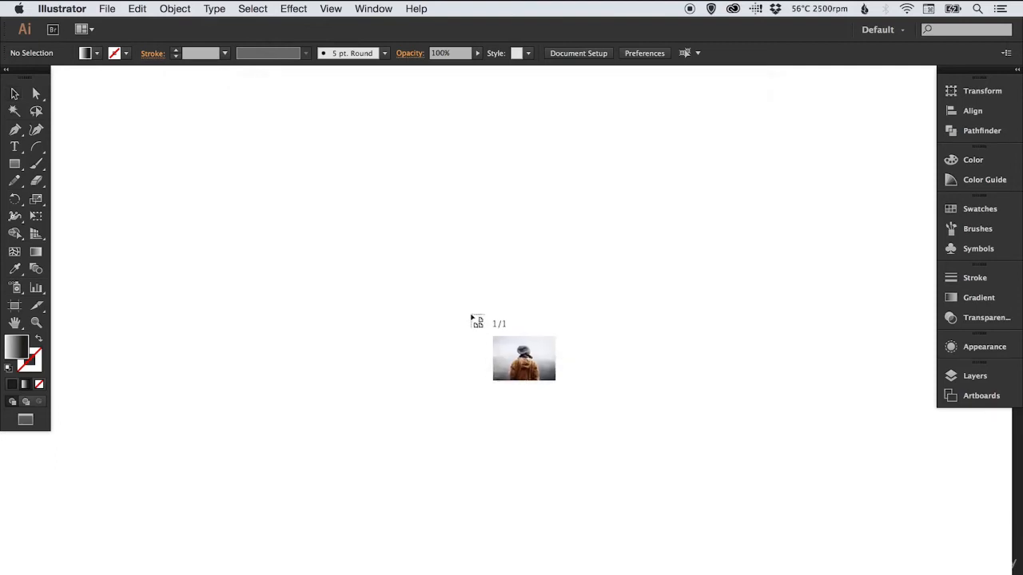
click(196, 112)
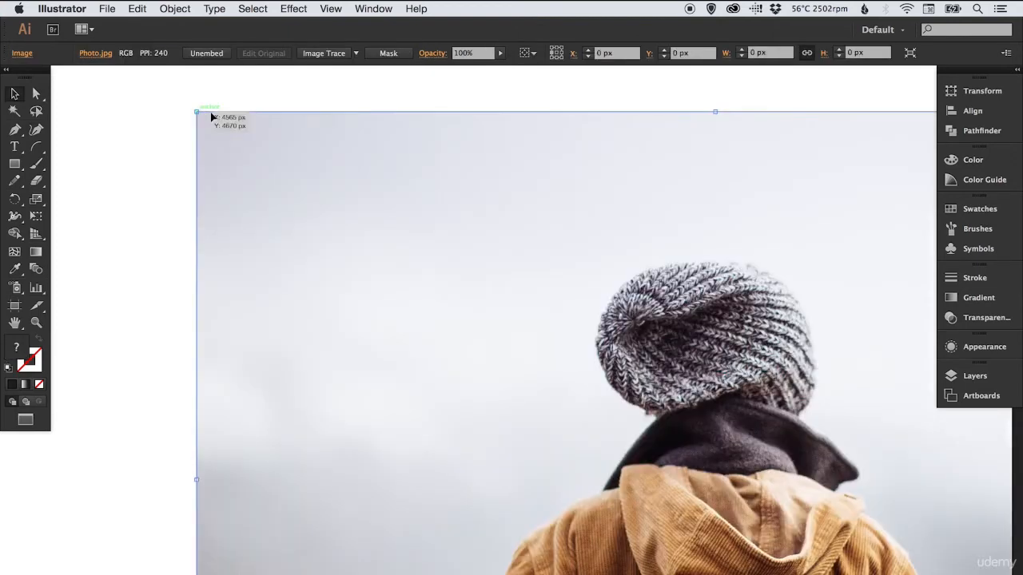
Scale the photo down proportionally to about 674 × 478 px, centre it in the view and deselect it
click(36, 199)
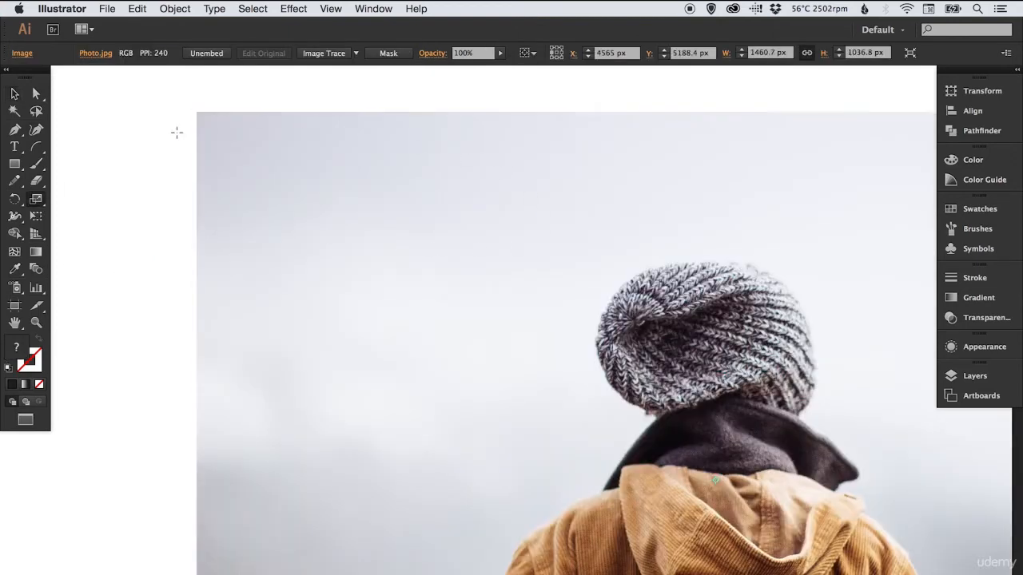
drag(176, 131, 463, 267)
key(v)
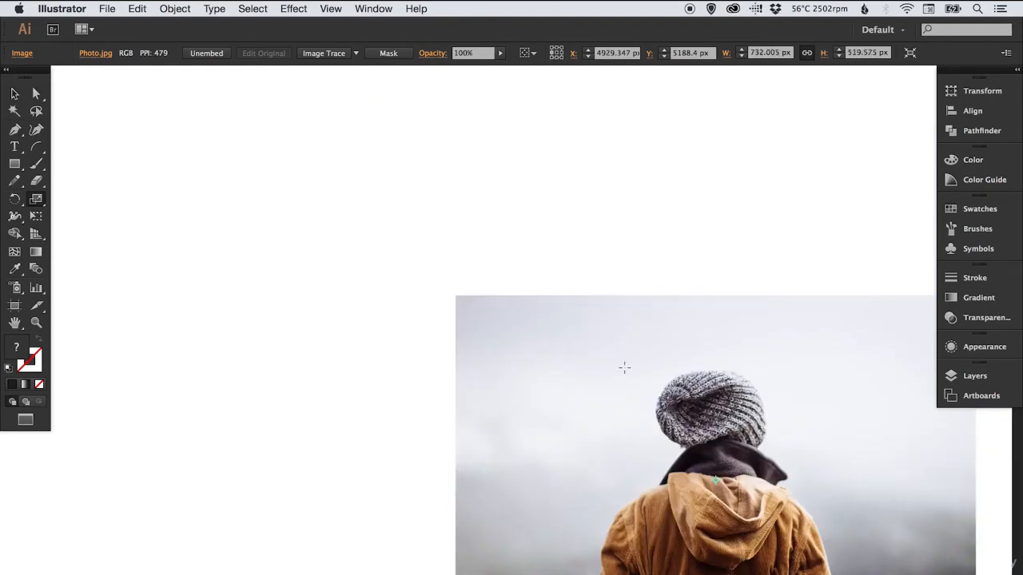
drag(611, 382, 392, 203)
drag(207, 119, 231, 139)
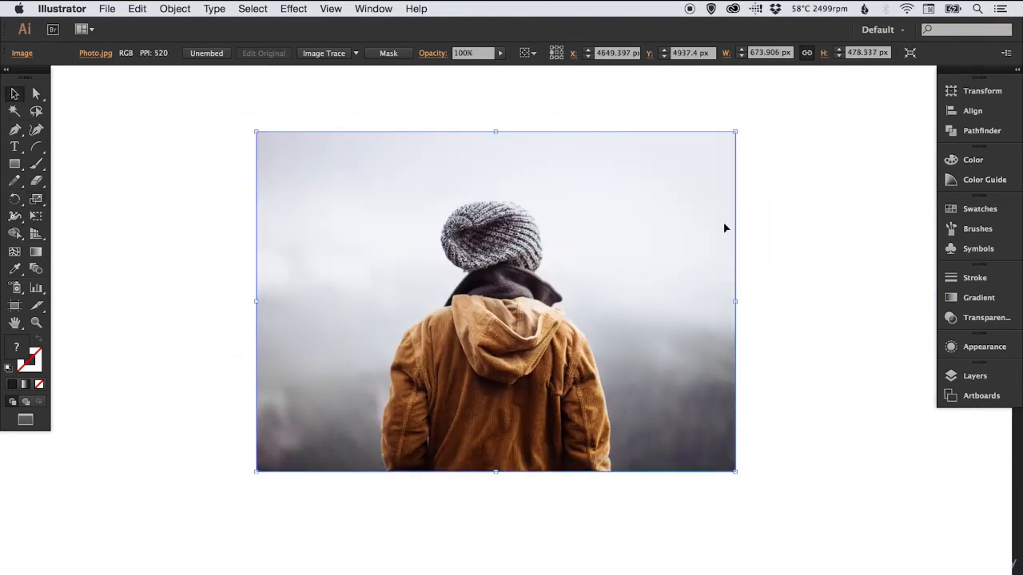
key(v)
click(751, 220)
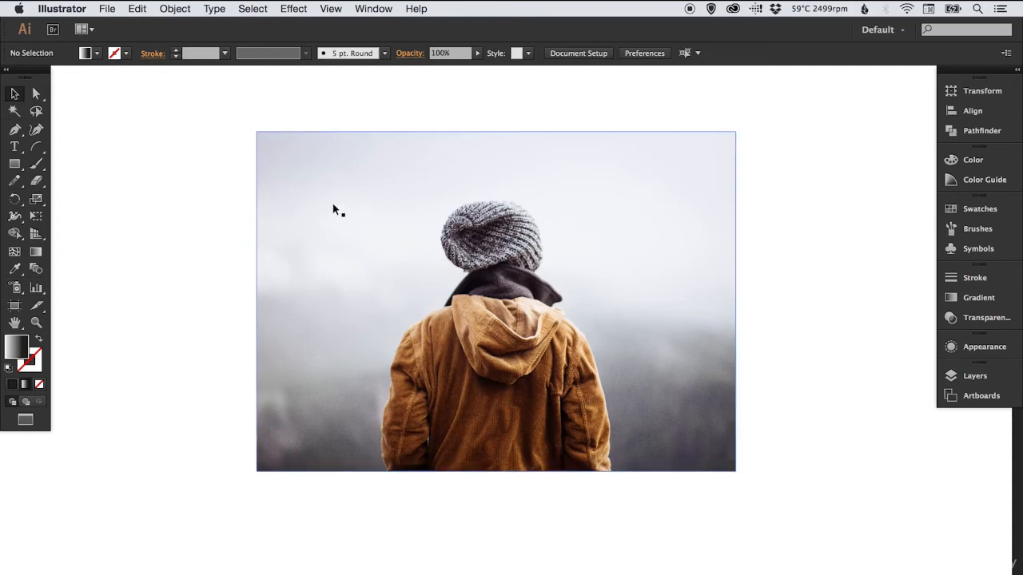
Copy the photo and paste the duplicate in place over the original
click(334, 202)
click(137, 9)
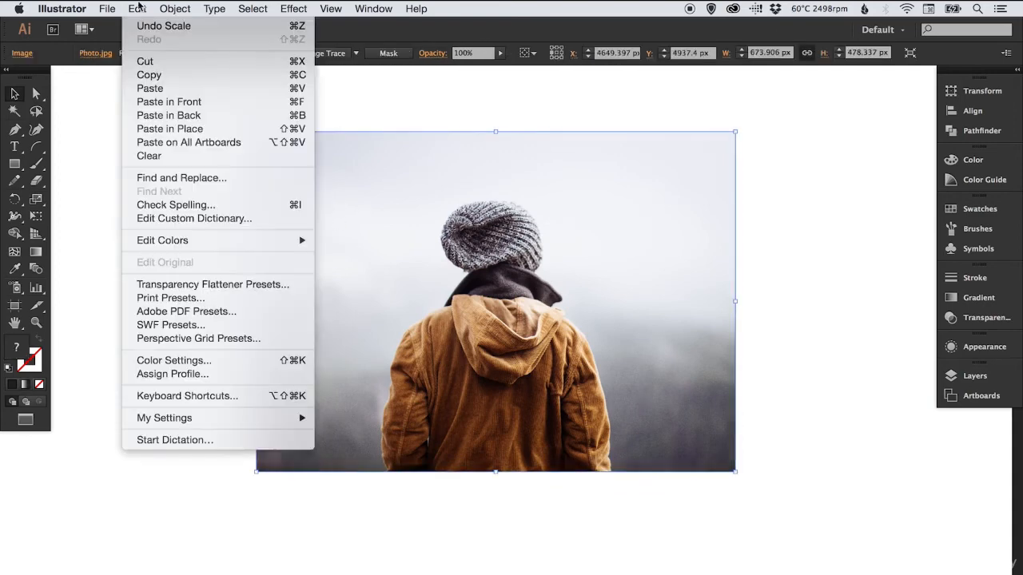
click(149, 74)
click(137, 9)
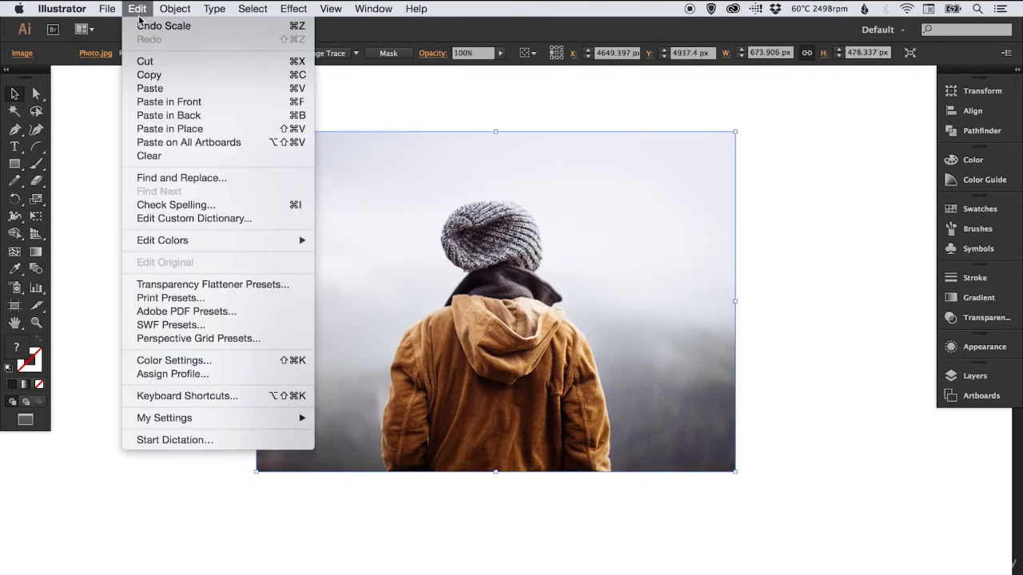
click(179, 128)
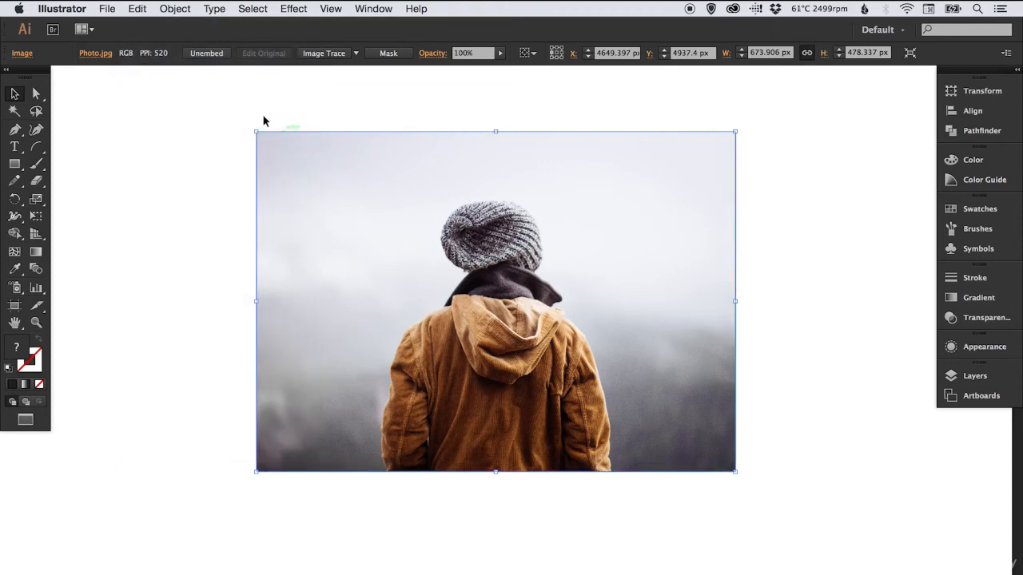
Reflect the pasted photo copy across the horizontal axis
click(175, 9)
mouse_move(192, 25)
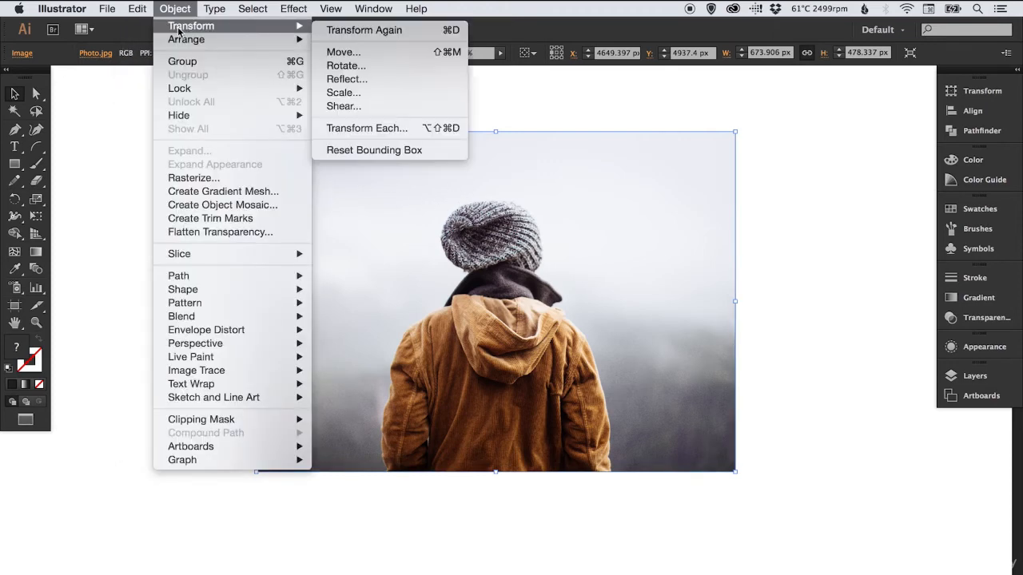
click(366, 79)
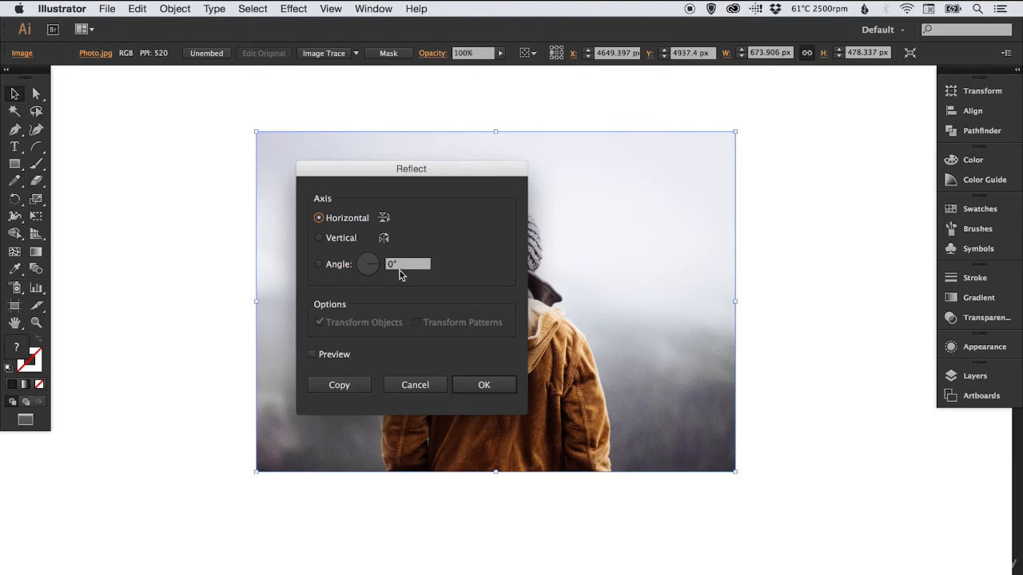
click(484, 384)
Move the flipped copy directly below the original photo so their edges meet, and deselect it
drag(629, 208, 673, 461)
click(783, 399)
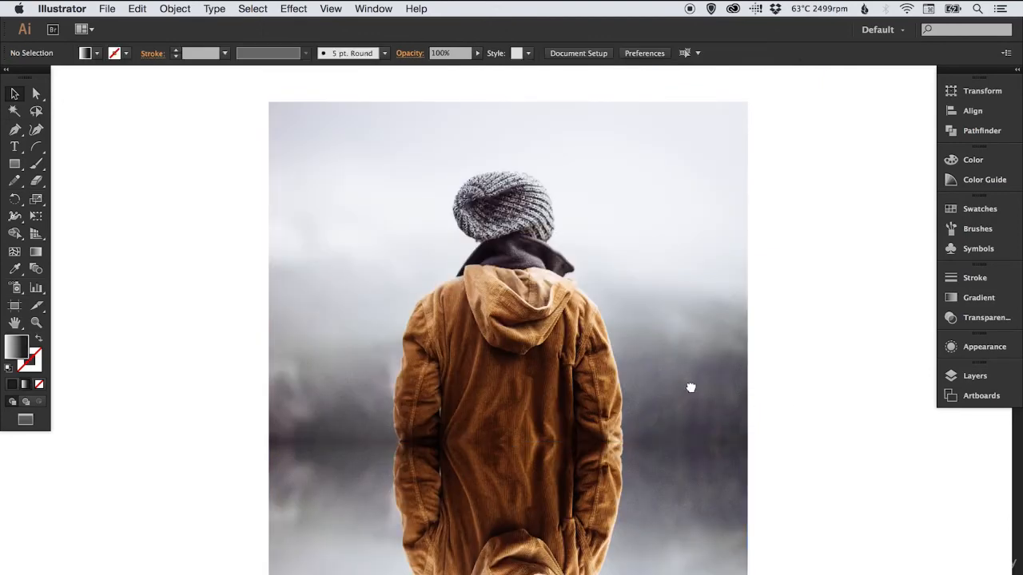
scroll(691, 351, down, 3)
key(super+minus)
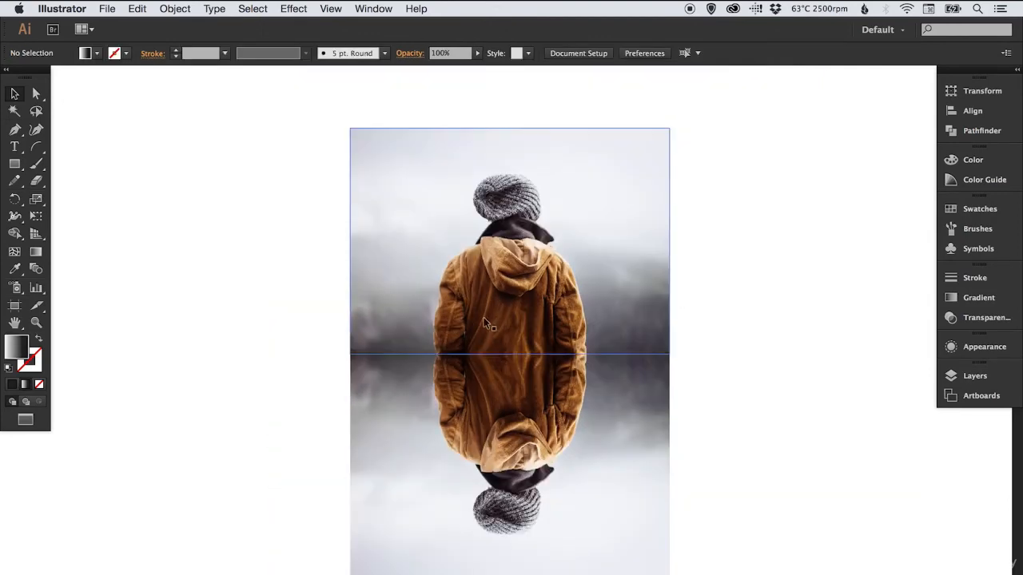
drag(251, 318, 246, 317)
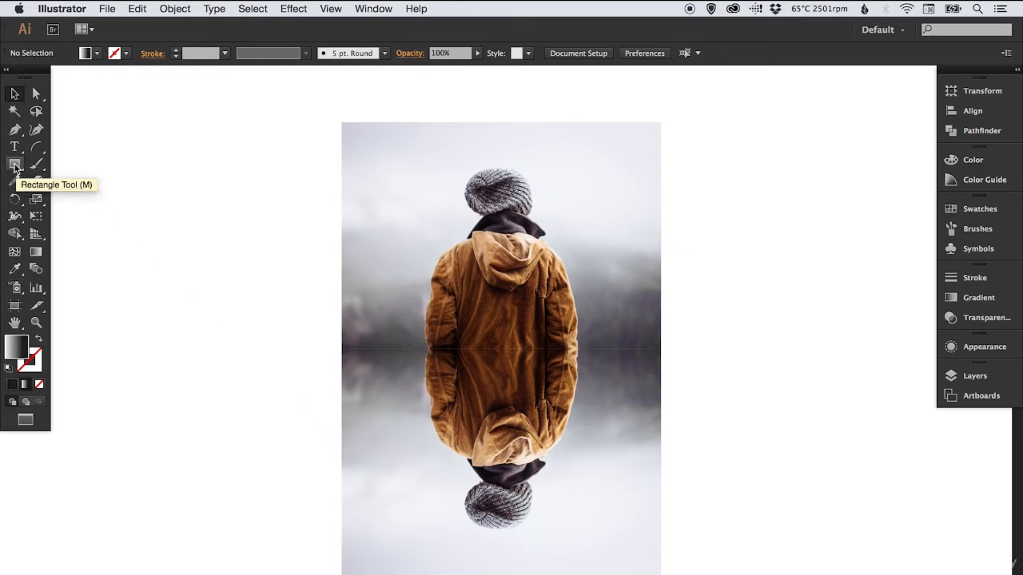
Set the fill to black and draw a rectangle about 253 × 204 px on the blank canvas beside the photos
click(980, 209)
click(809, 240)
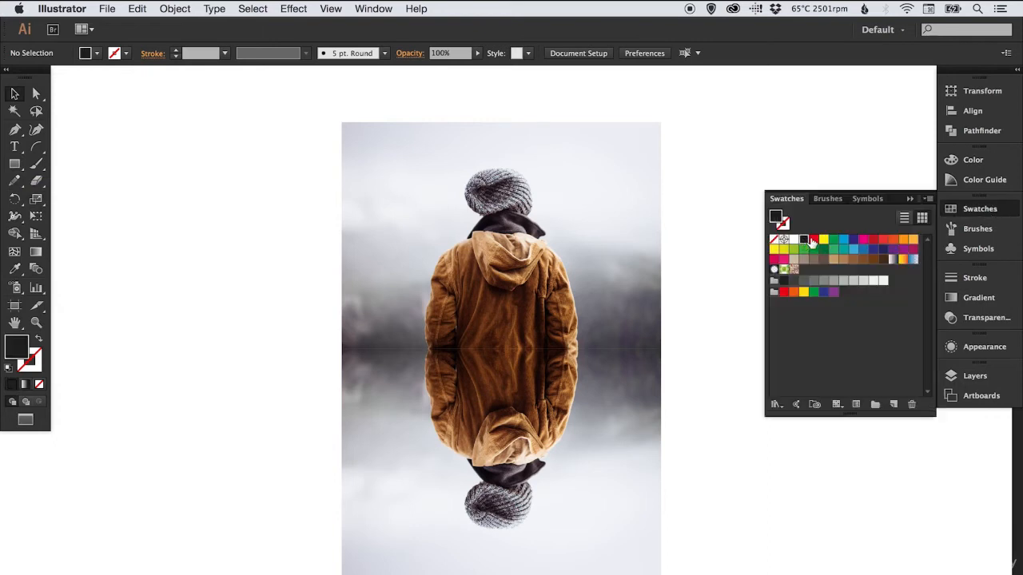
click(967, 208)
click(15, 163)
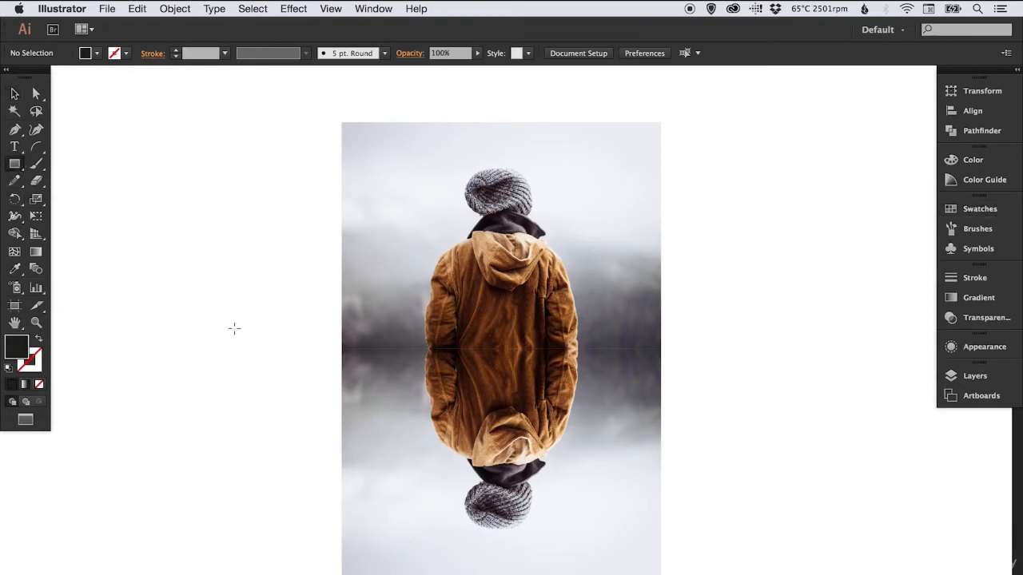
drag(164, 320, 285, 413)
key(v)
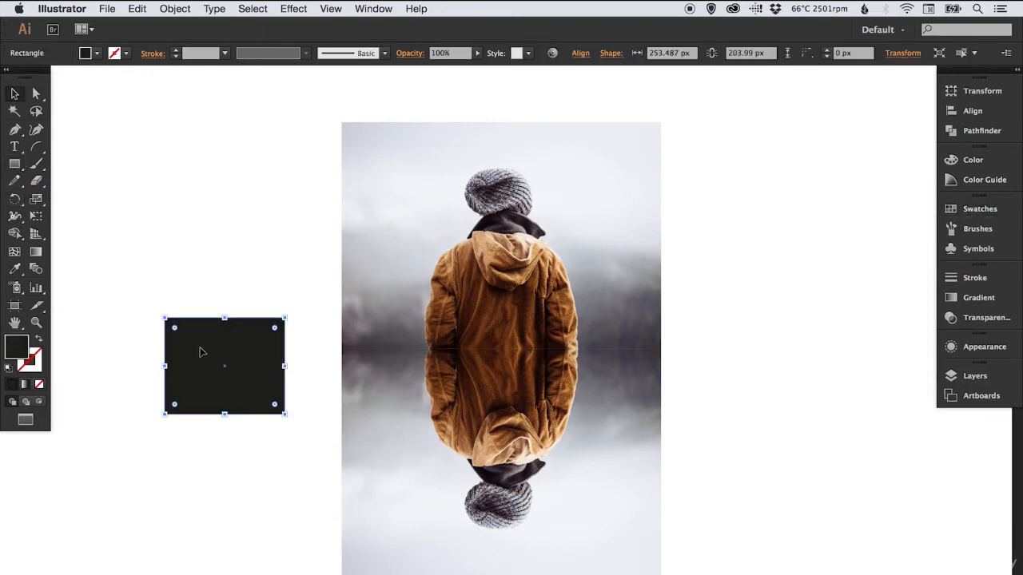
Align the black rectangle with the flipped photo in outline view and resize it to about 674 × 478 px to cover the photo exactly
drag(194, 354, 352, 398)
key(super+y)
drag(442, 364, 445, 355)
drag(462, 397, 660, 397)
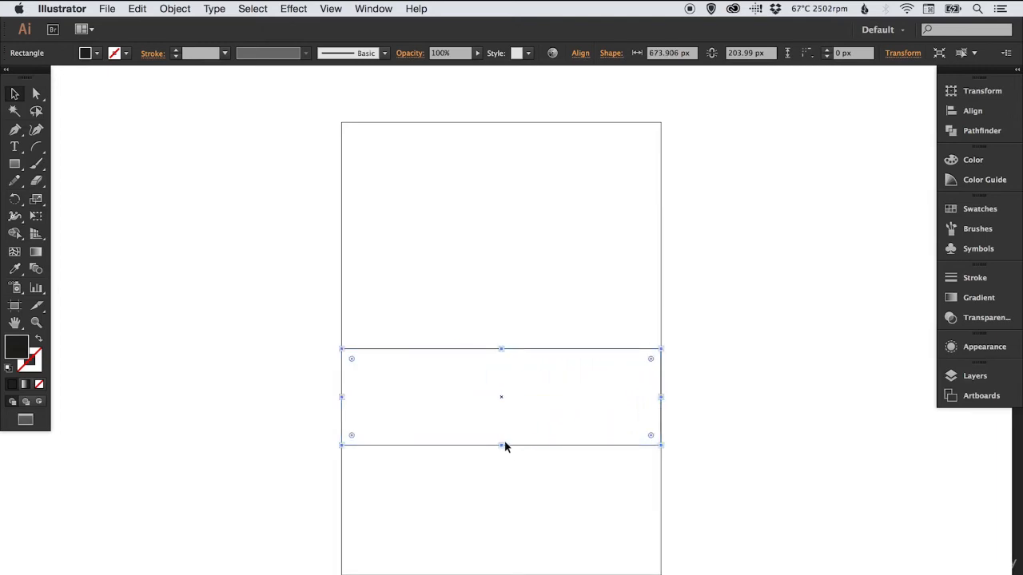
drag(502, 447, 488, 573)
key(super+y)
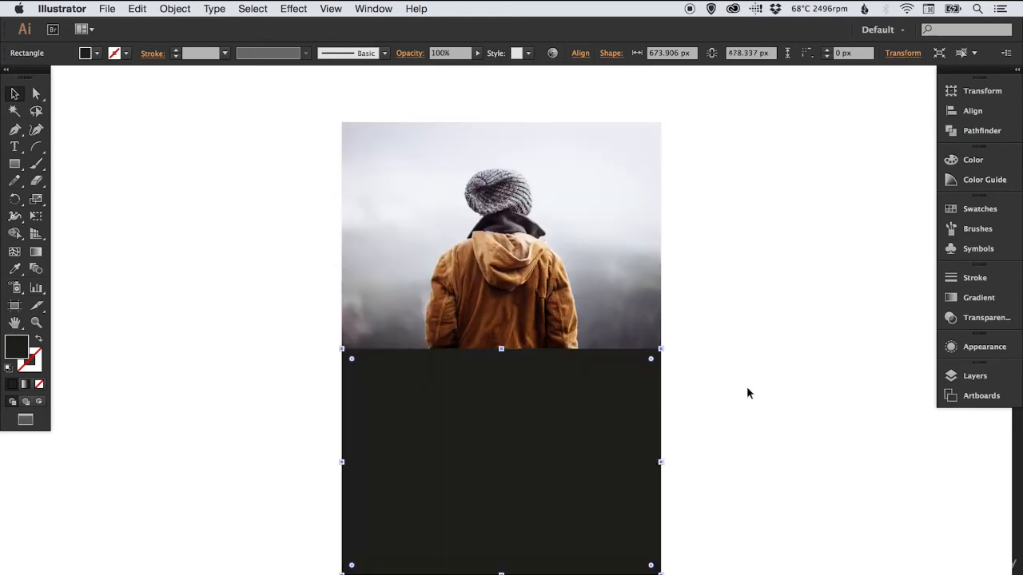
click(725, 395)
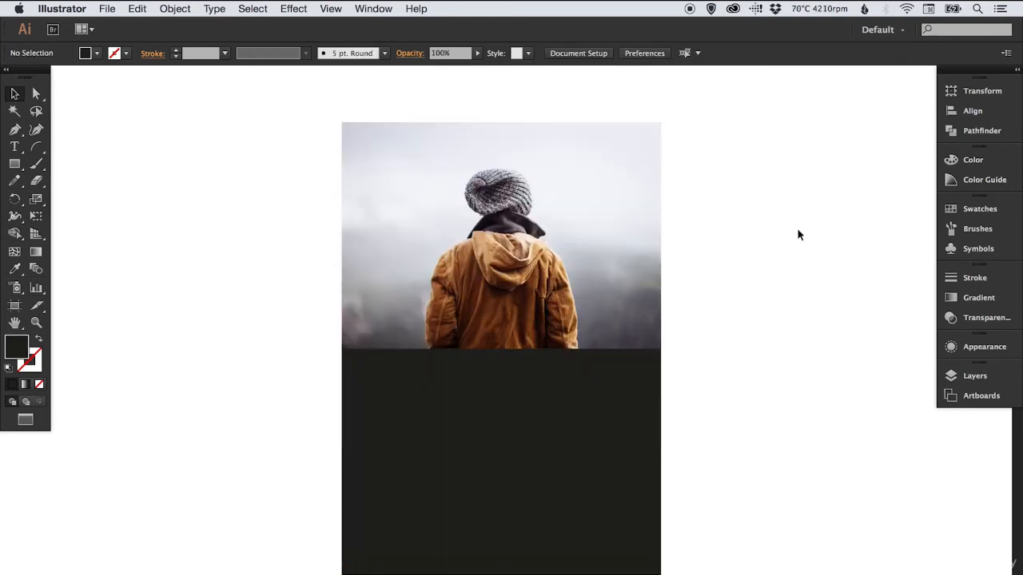
key(super+y)
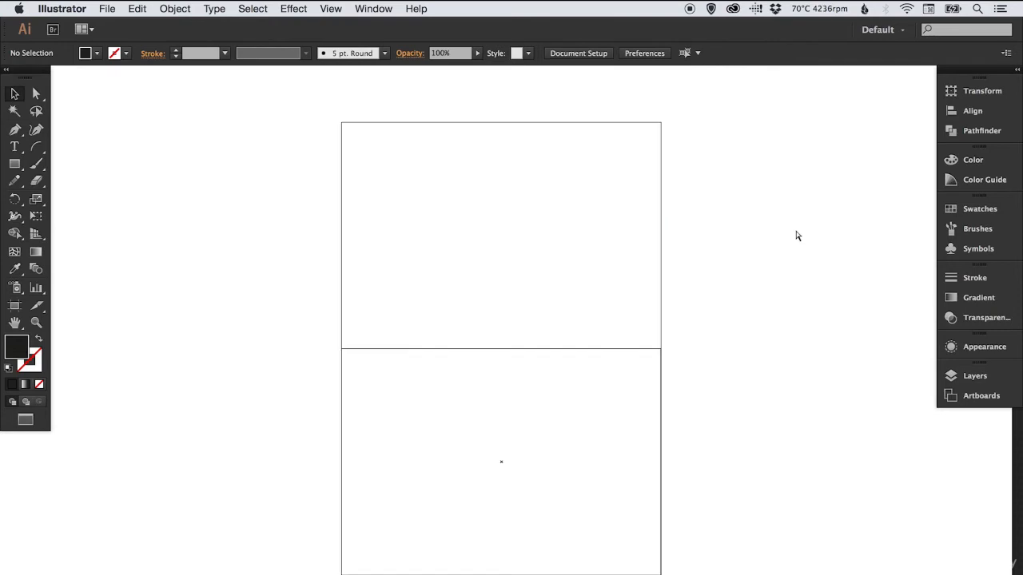
key(super+y)
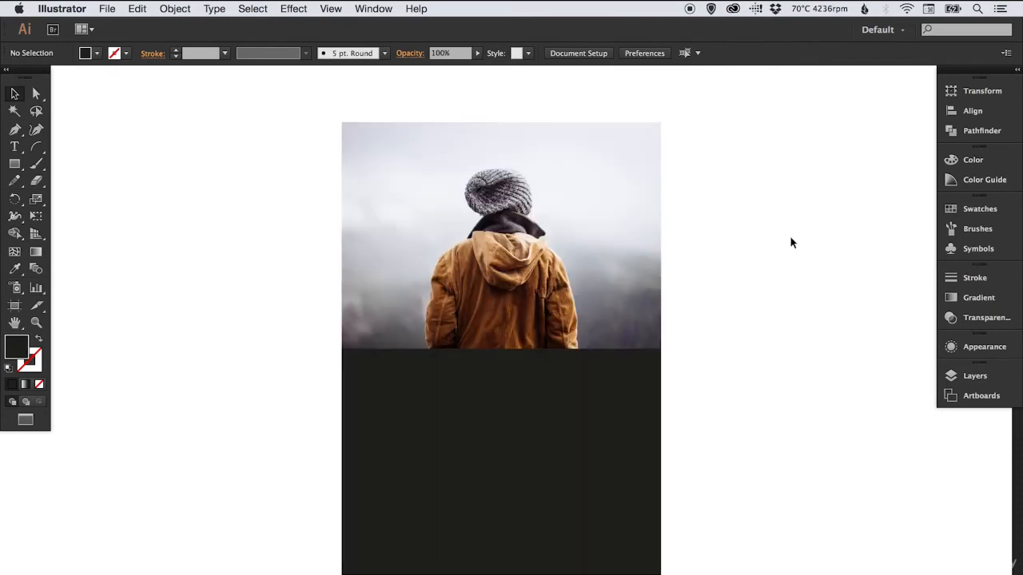
Make an opacity mask from the black rectangle and the flipped photo beneath it, with Clip turned off
drag(695, 402, 473, 520)
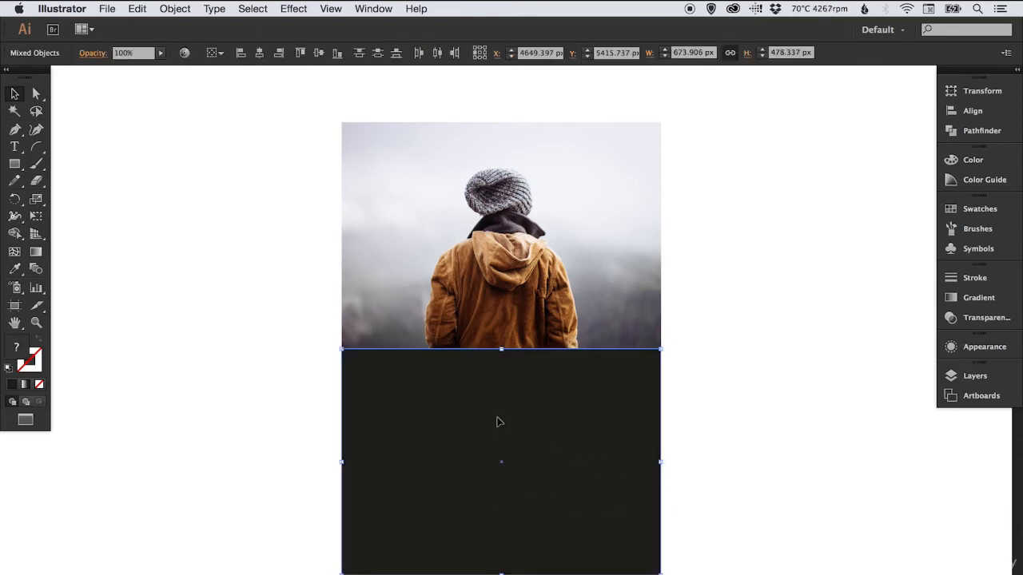
click(983, 322)
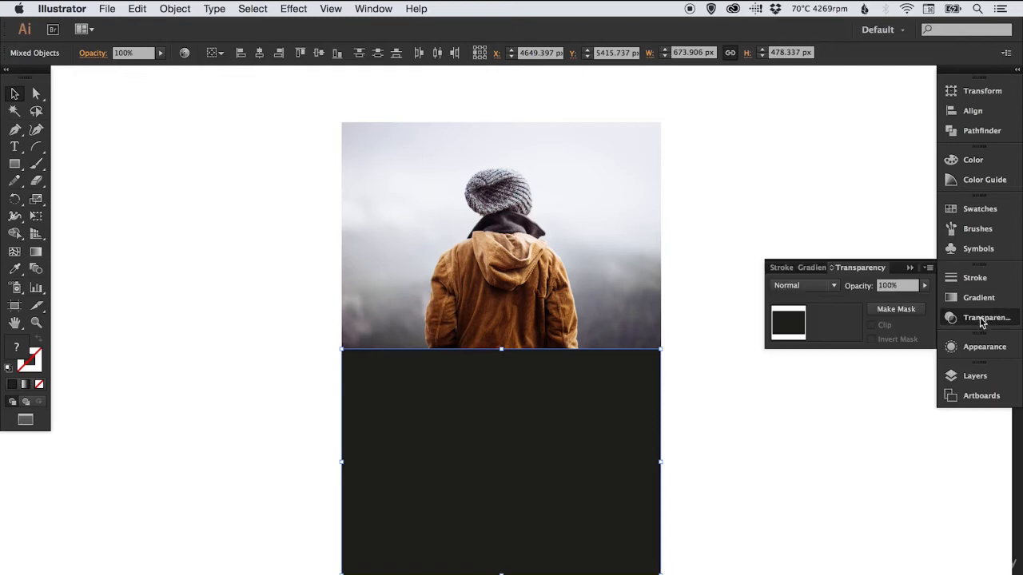
click(898, 310)
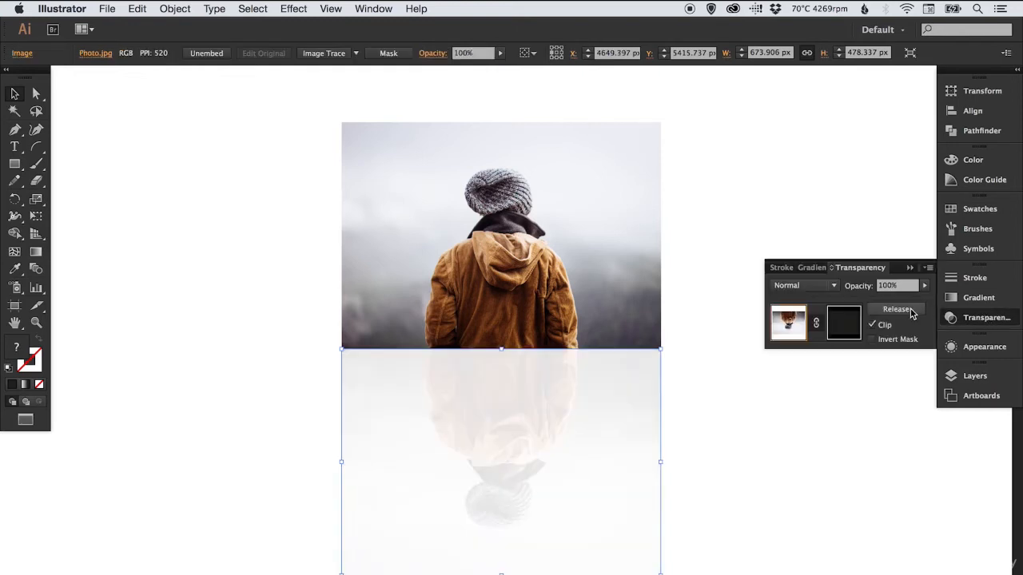
click(872, 324)
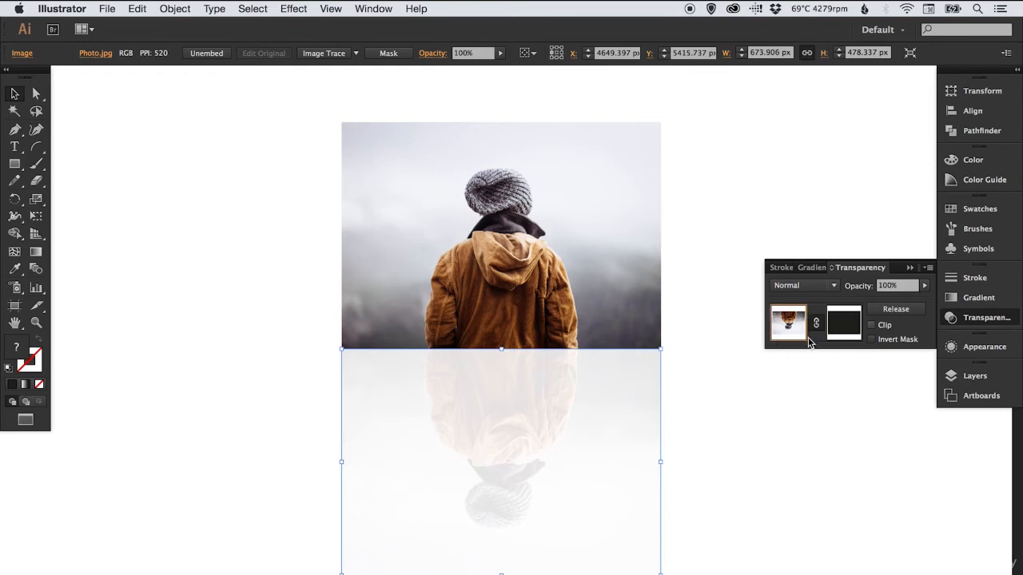
Target the opacity mask, fill its rectangle with a linear white-to-black gradient and move the black stop to 100%
click(846, 324)
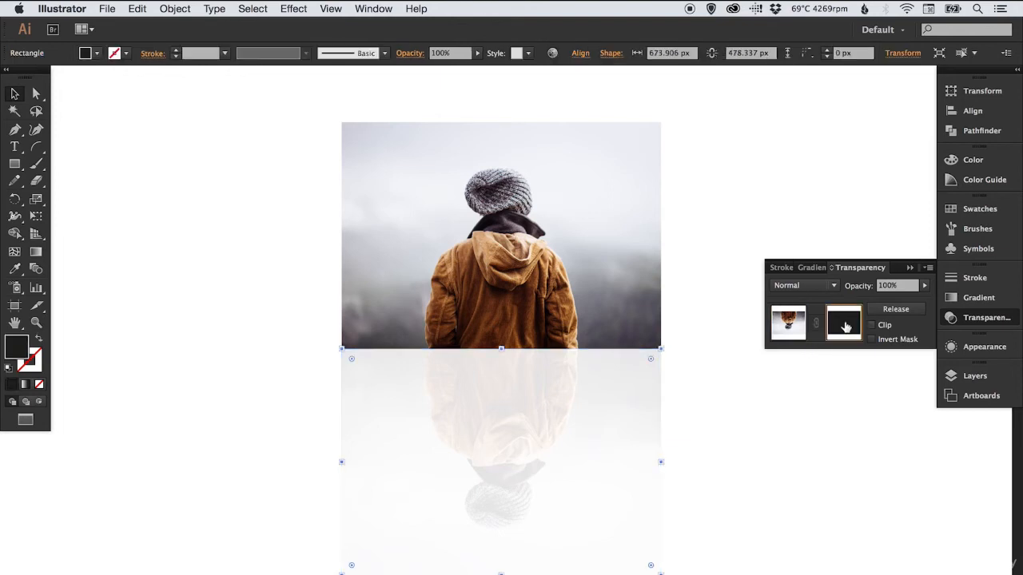
click(979, 298)
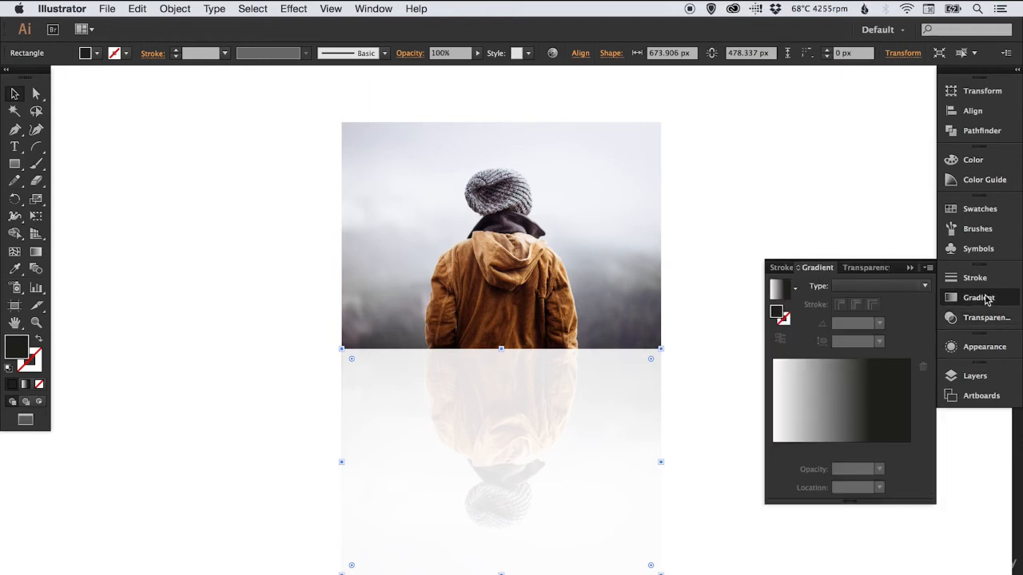
click(873, 440)
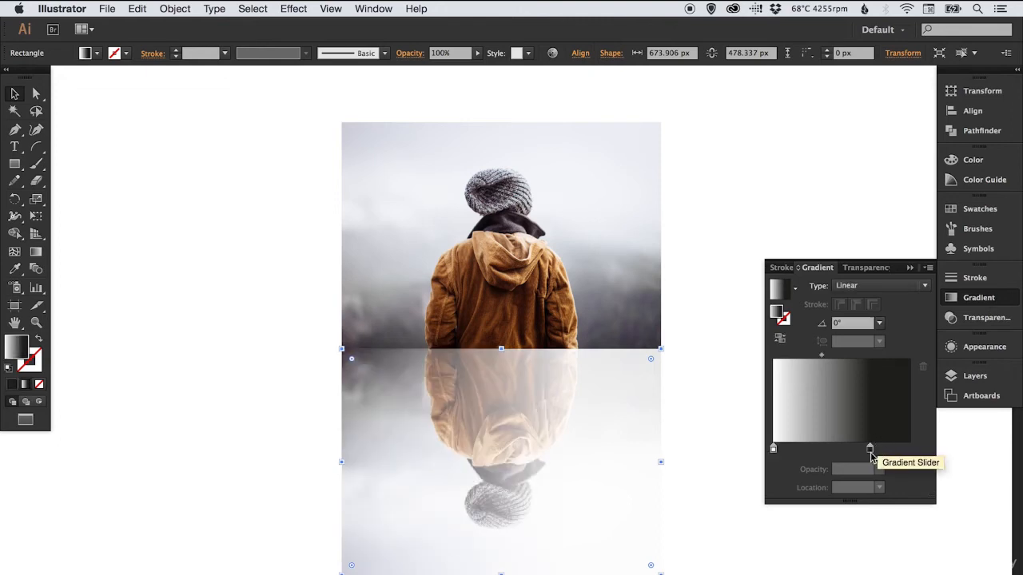
drag(871, 452, 919, 456)
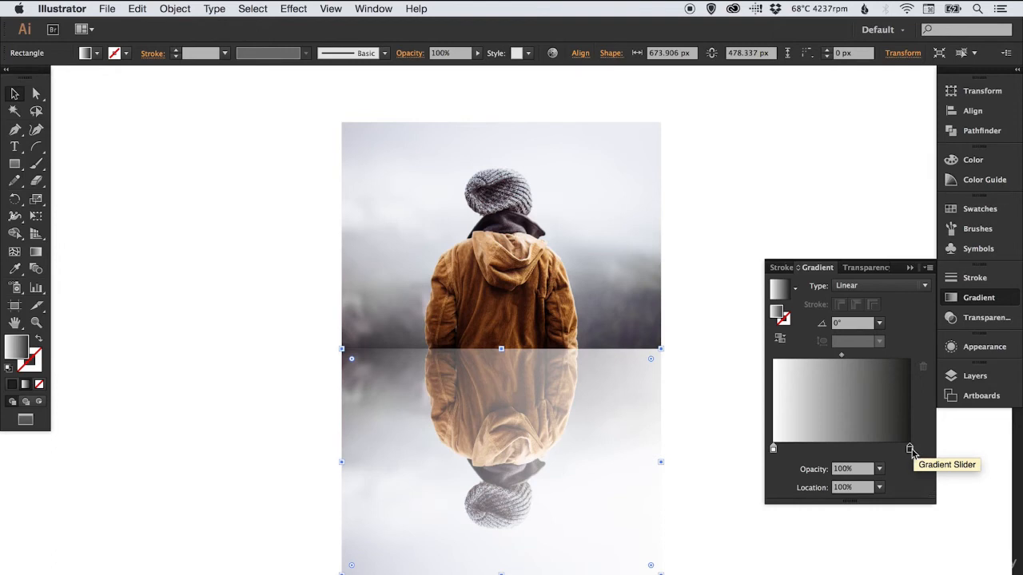
Set the mask gradient's angle to -90° so the reflection fades downward
click(855, 322)
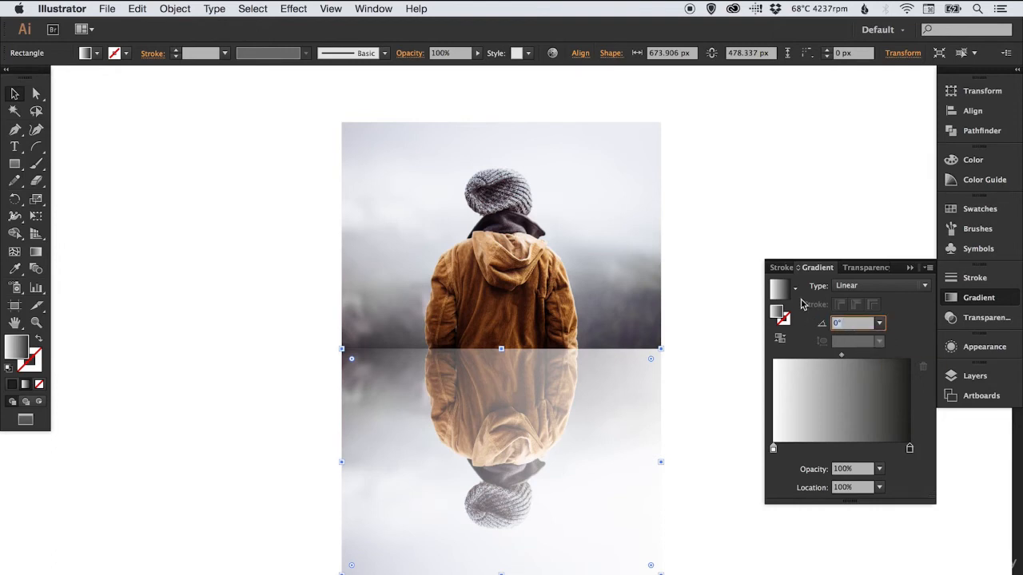
text(-90)
key(Return)
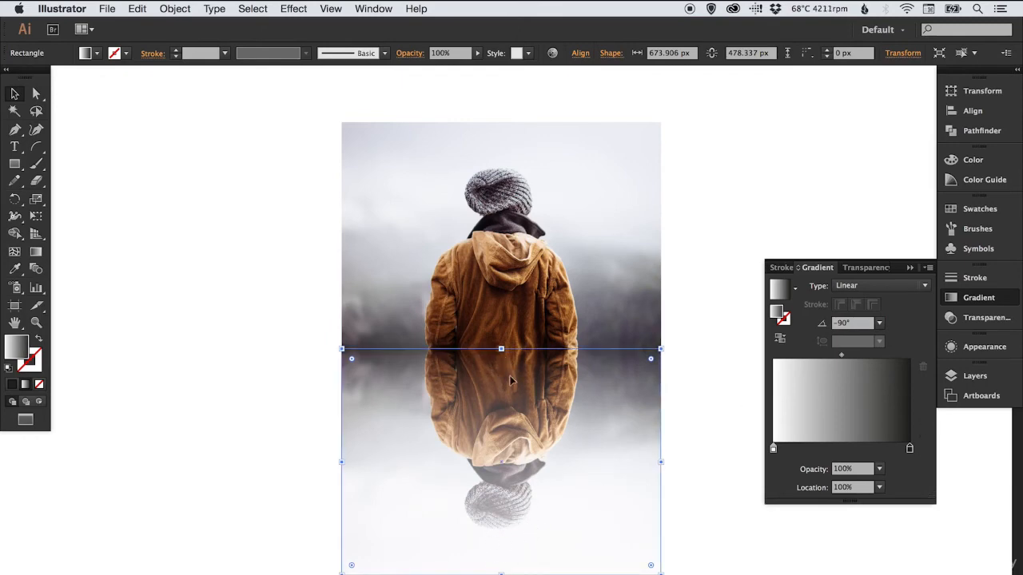
Move the mask gradient's dark stop to about 38% and set its colour to pure black, RGB 0, 0, 0
drag(909, 449, 841, 453)
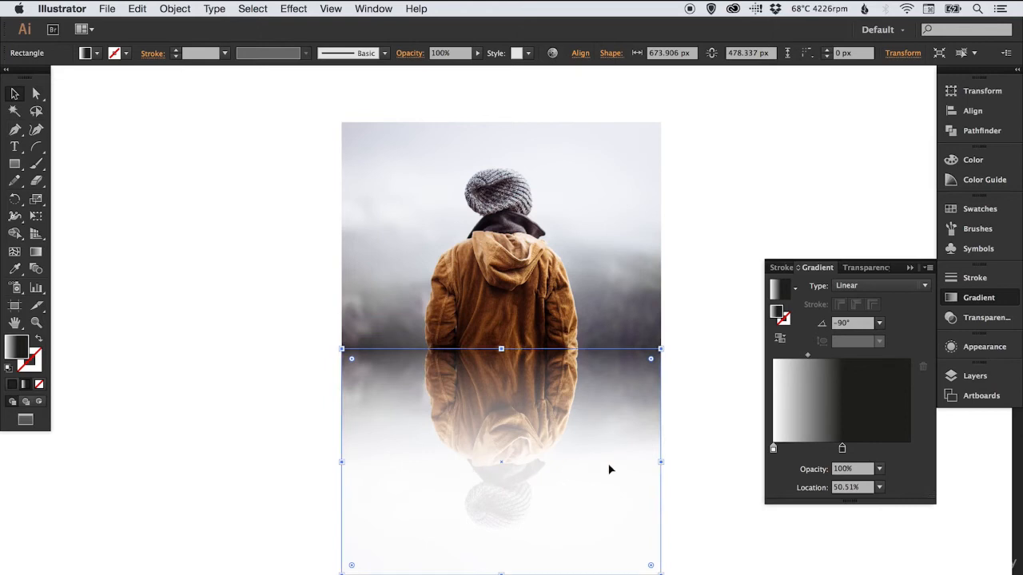
mouse_move(841, 450)
mouse_down()
mouse_move(814, 452)
mouse_move(826, 452)
mouse_up()
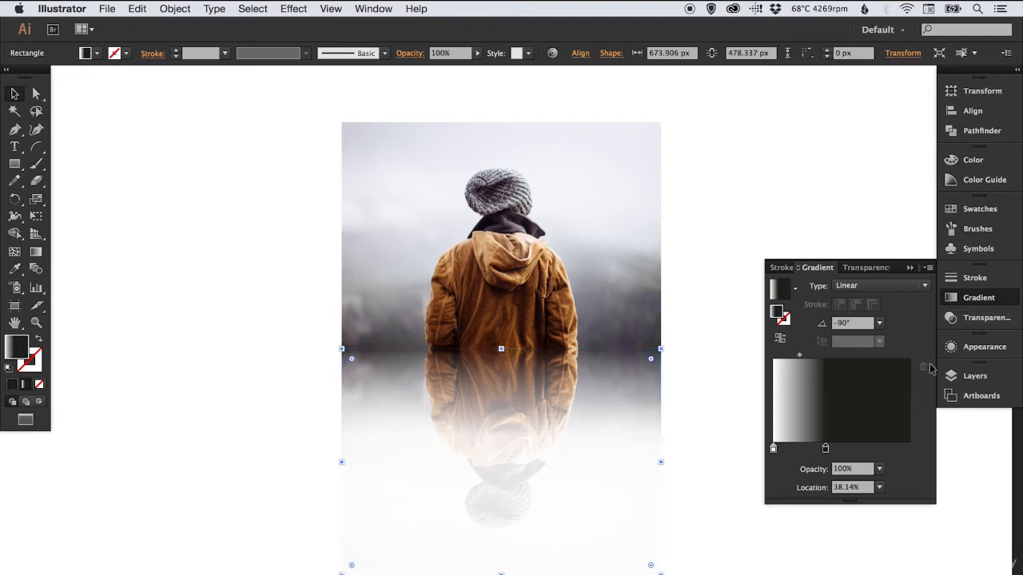
click(980, 298)
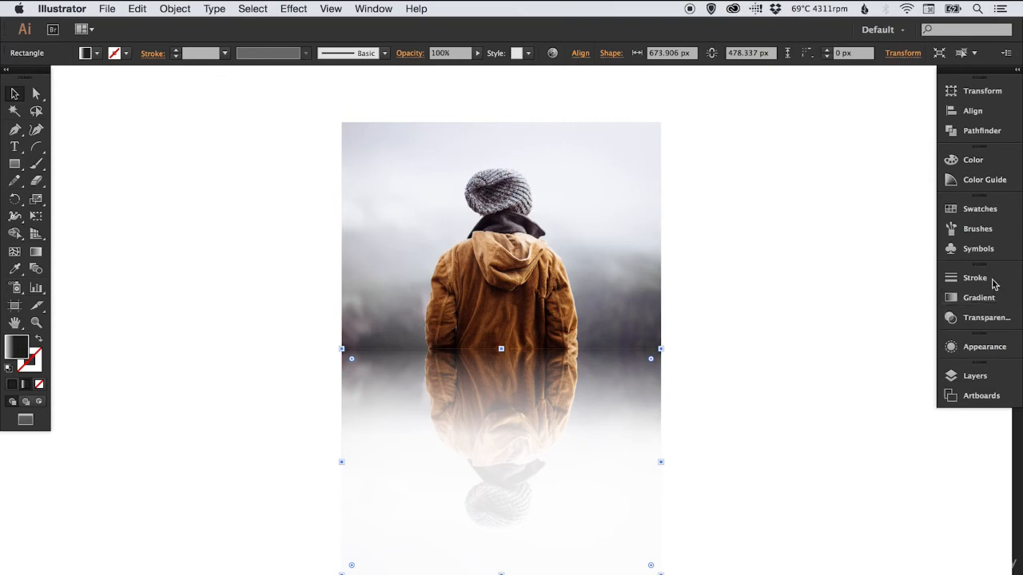
click(1018, 72)
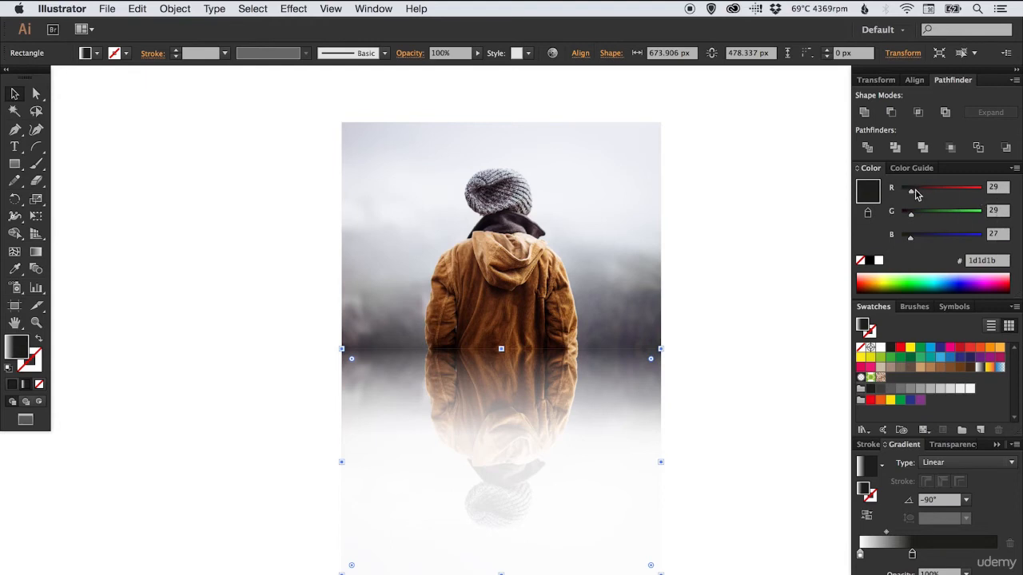
drag(912, 192, 901, 238)
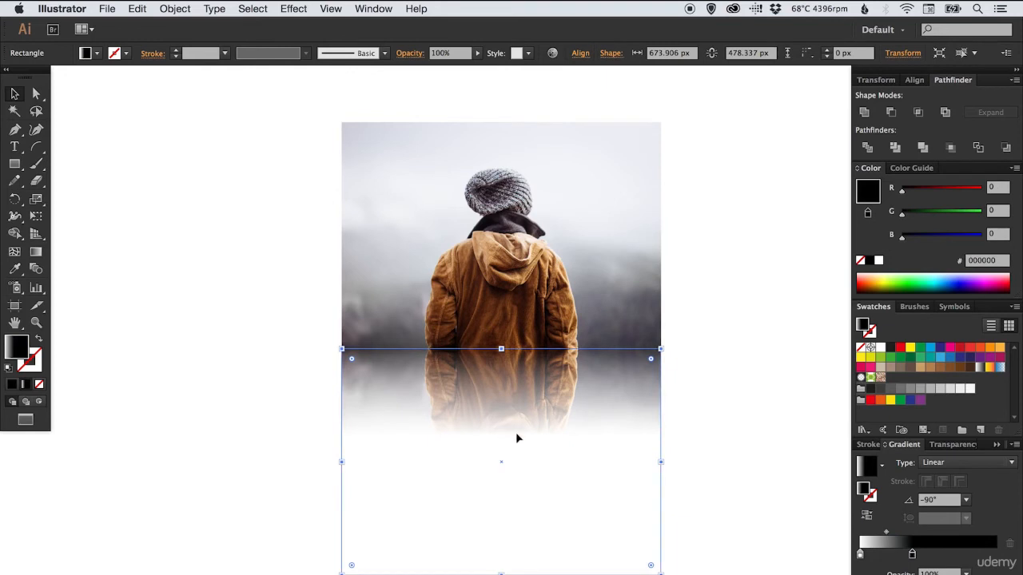
click(980, 429)
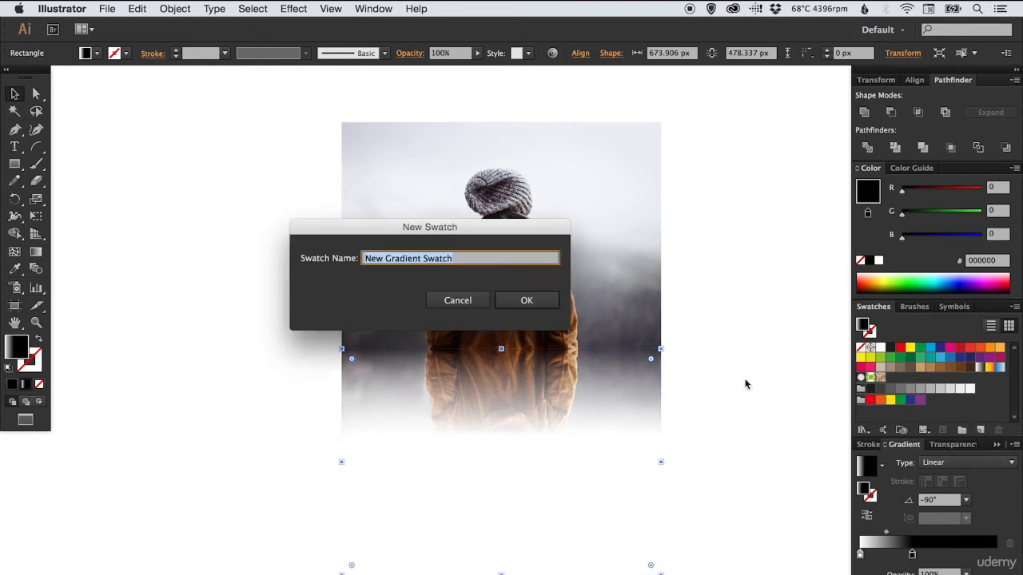
click(542, 302)
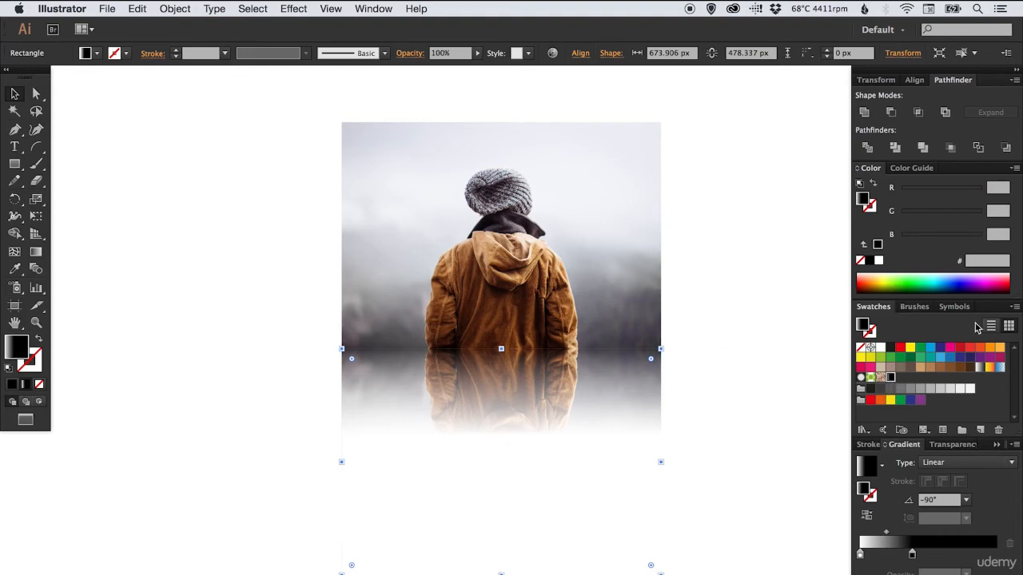
key(super+z)
With nothing selected, change the Black swatch to pure black, RGB 0, 0, 0
click(102, 162)
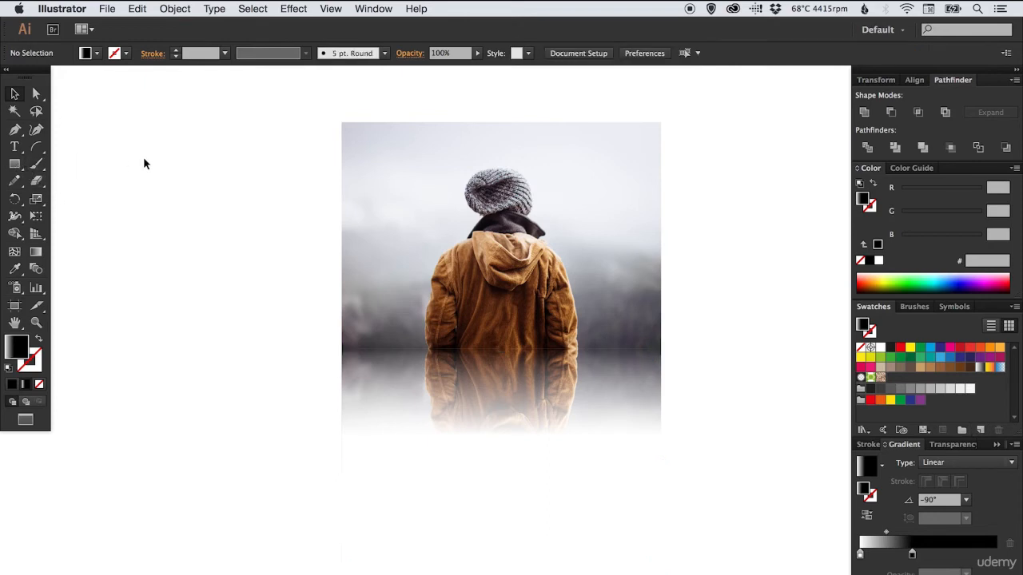
double_click(889, 347)
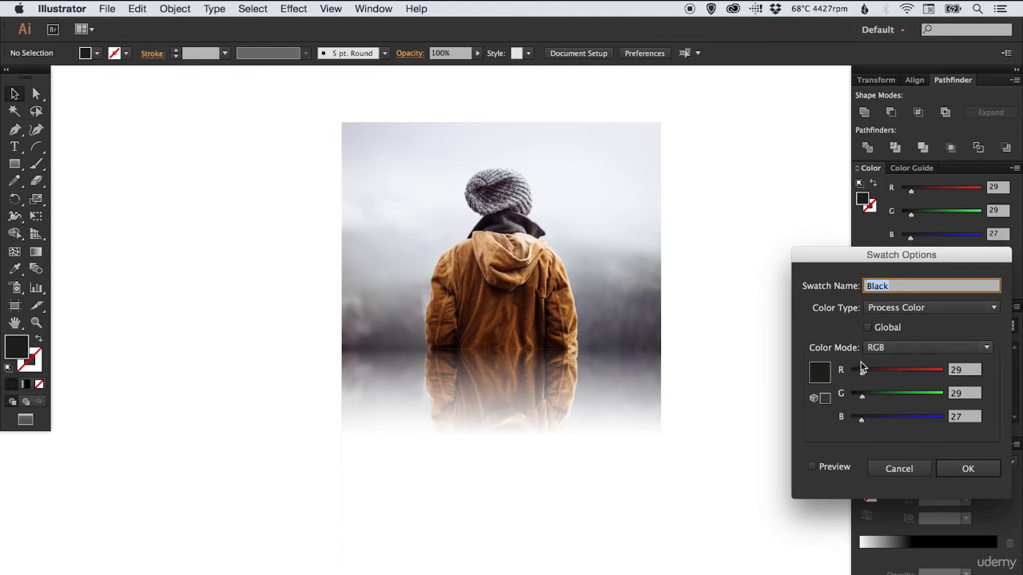
drag(862, 369, 845, 421)
click(967, 469)
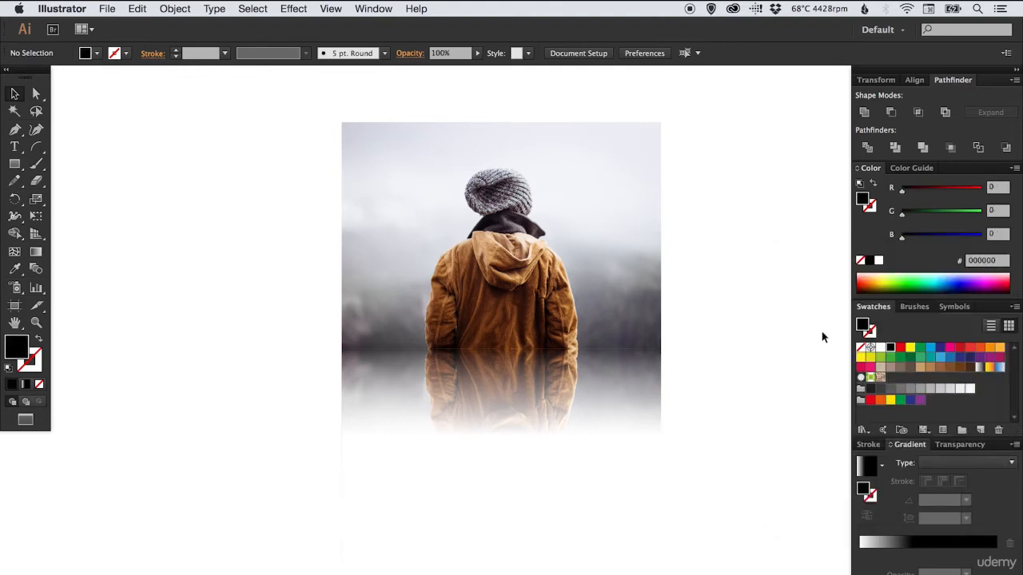
Reselect the mask rectangle and apply the edited Black swatch to its gradient's dark stop
click(536, 438)
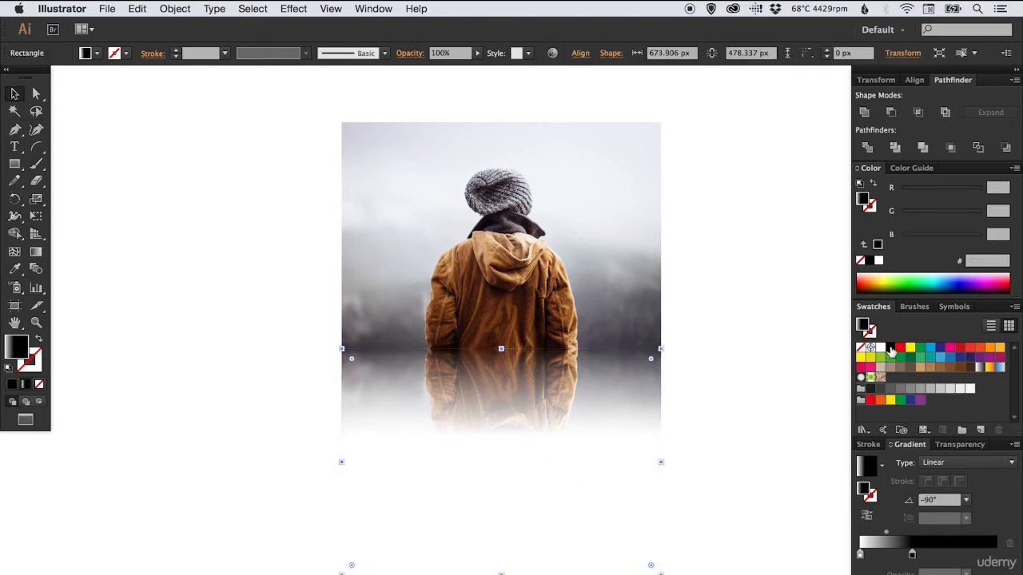
drag(892, 352, 913, 557)
drag(914, 557, 914, 560)
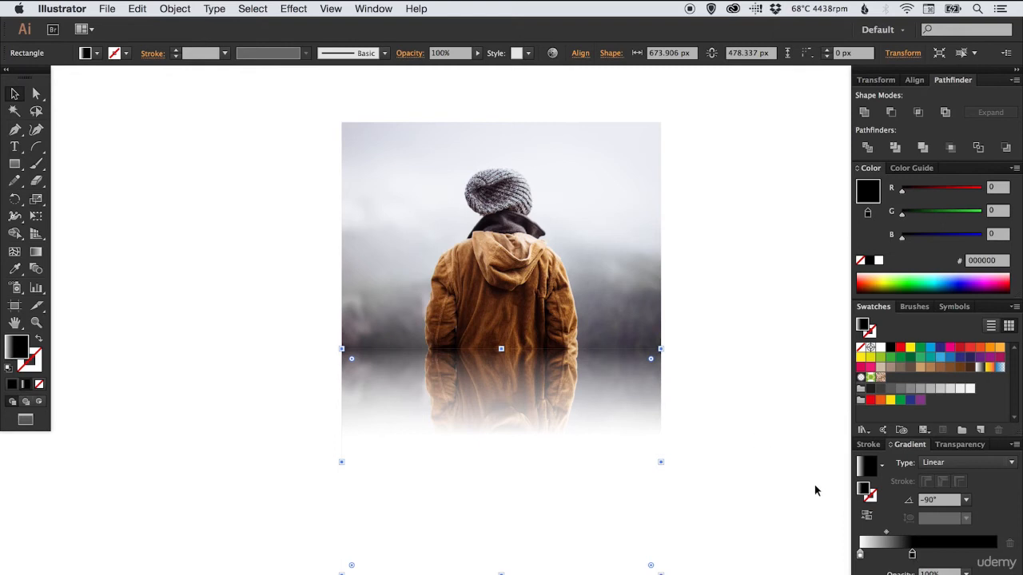
Fine-tune the mask gradient's black stop and midpoint for a soft fade below the jacket, deselect the mask and collapse the panels
mouse_move(913, 557)
mouse_down()
mouse_move(965, 554)
mouse_move(903, 556)
mouse_up()
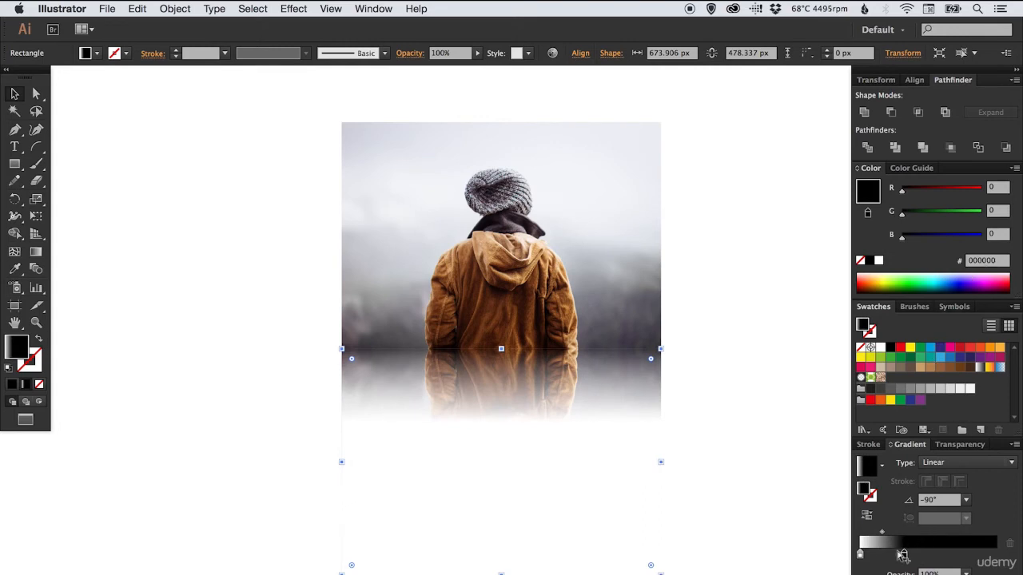
drag(903, 557, 937, 557)
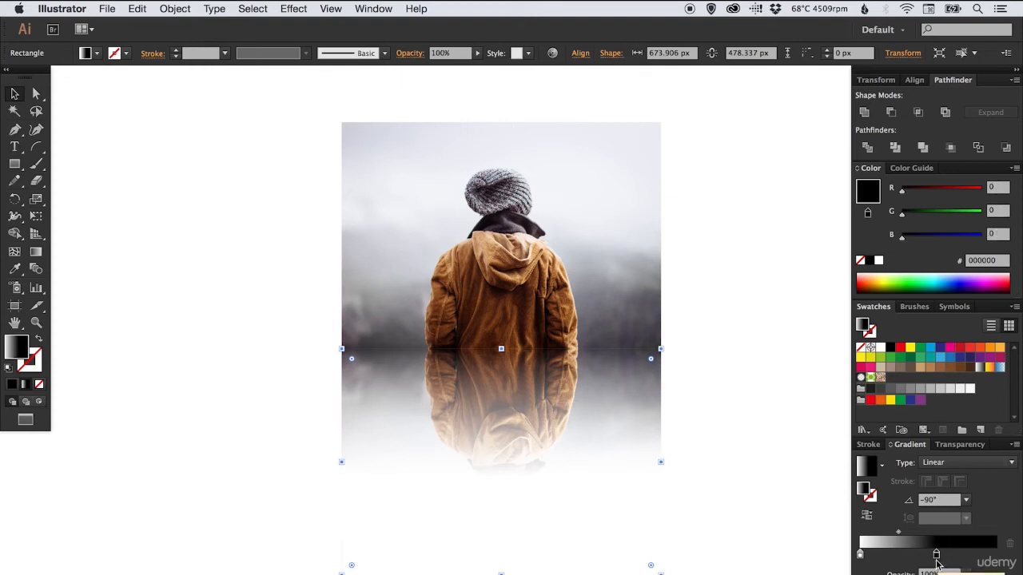
drag(936, 562, 878, 536)
click(892, 536)
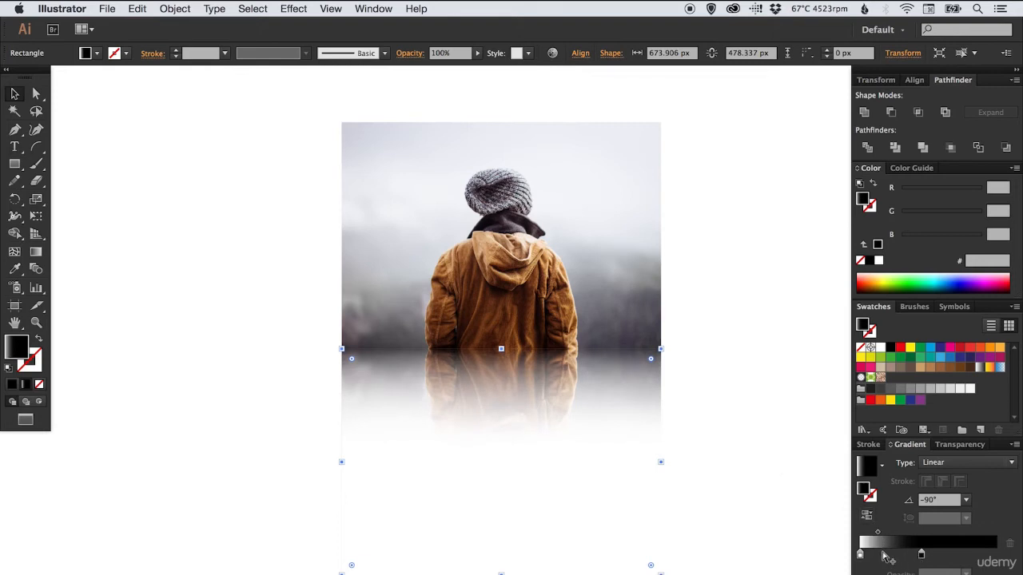
click(753, 409)
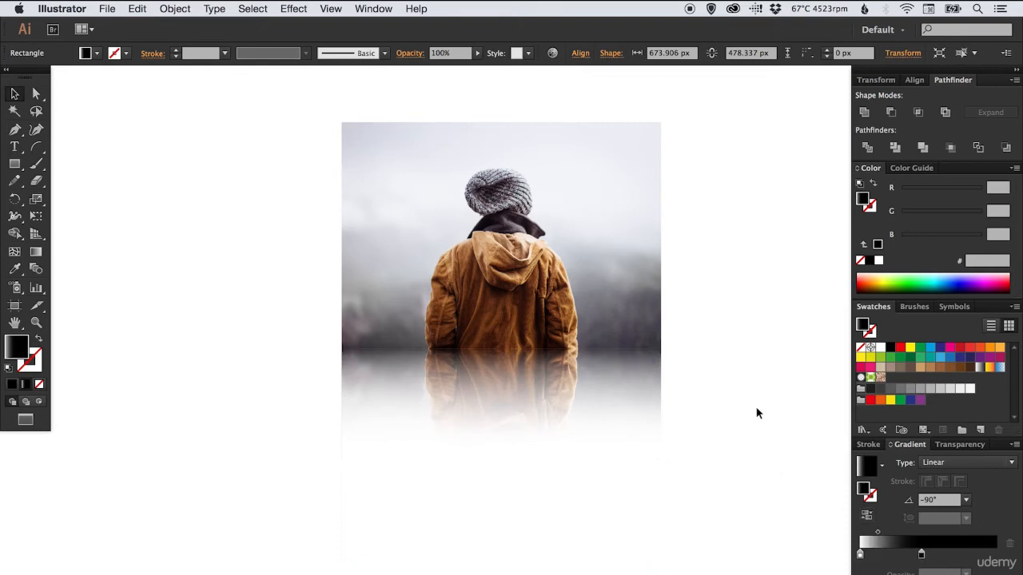
click(1016, 71)
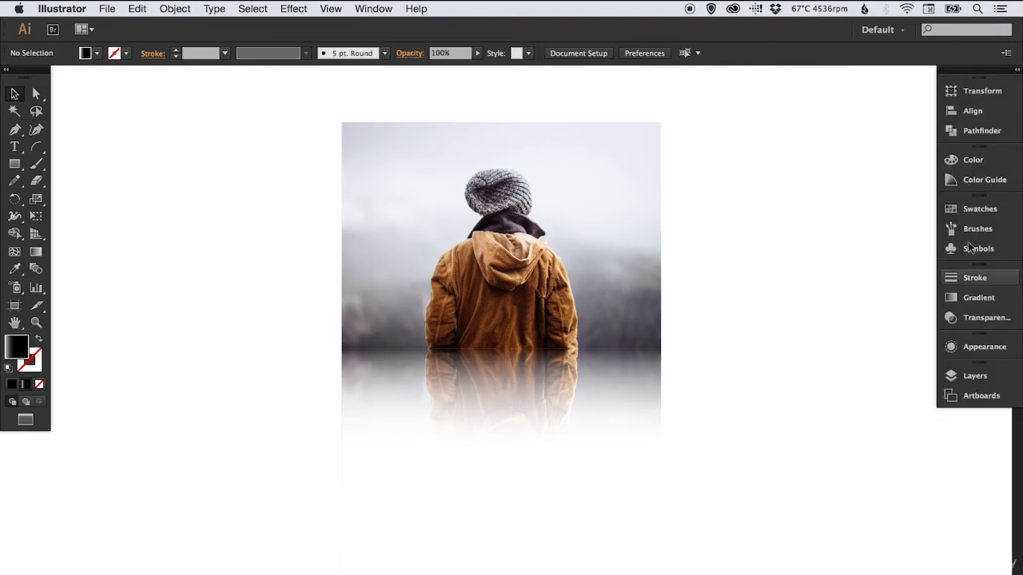
Select the reflection's opacity mask rectangle and try to adjust its opacity
drag(627, 319, 631, 375)
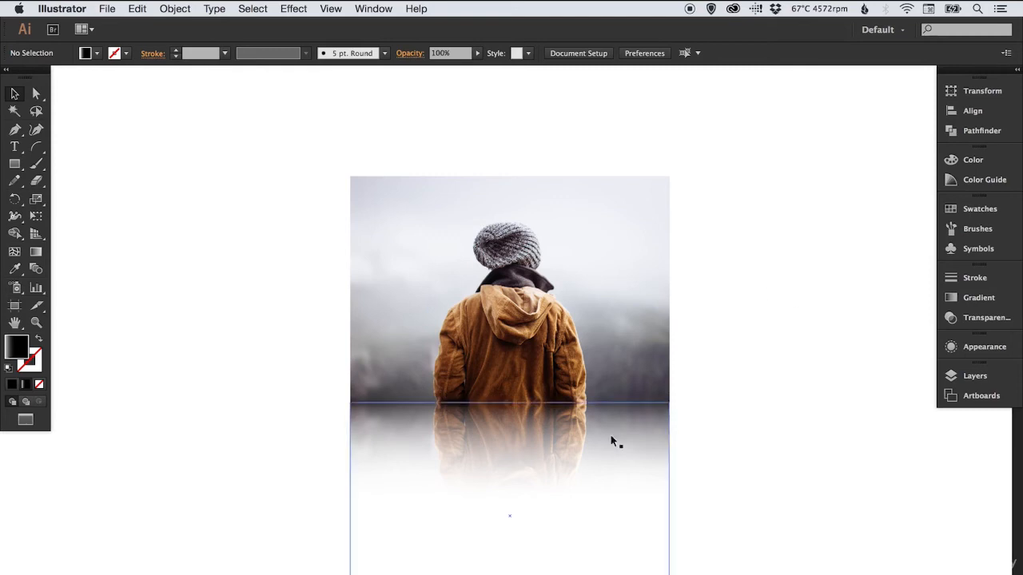
click(638, 448)
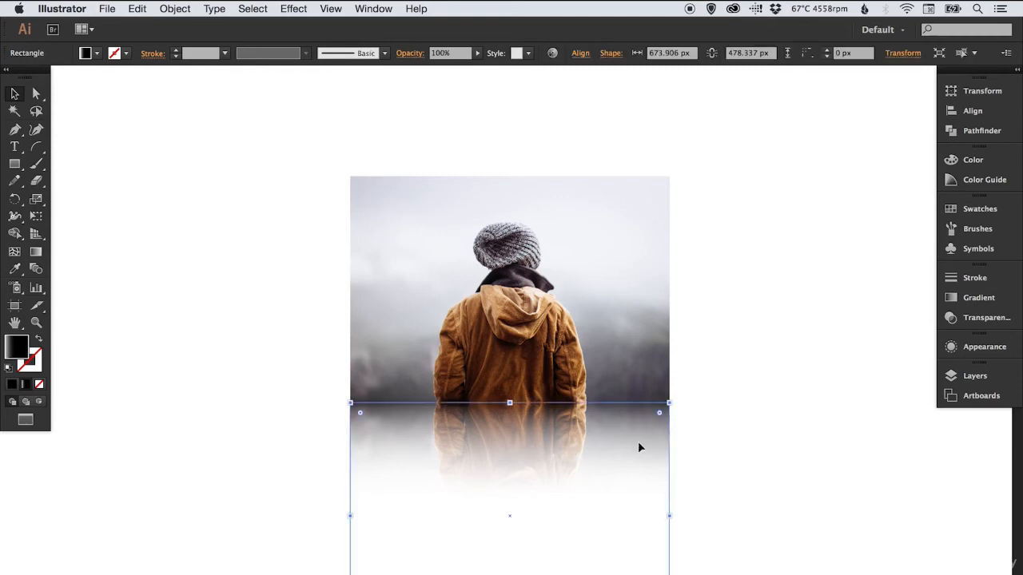
click(981, 321)
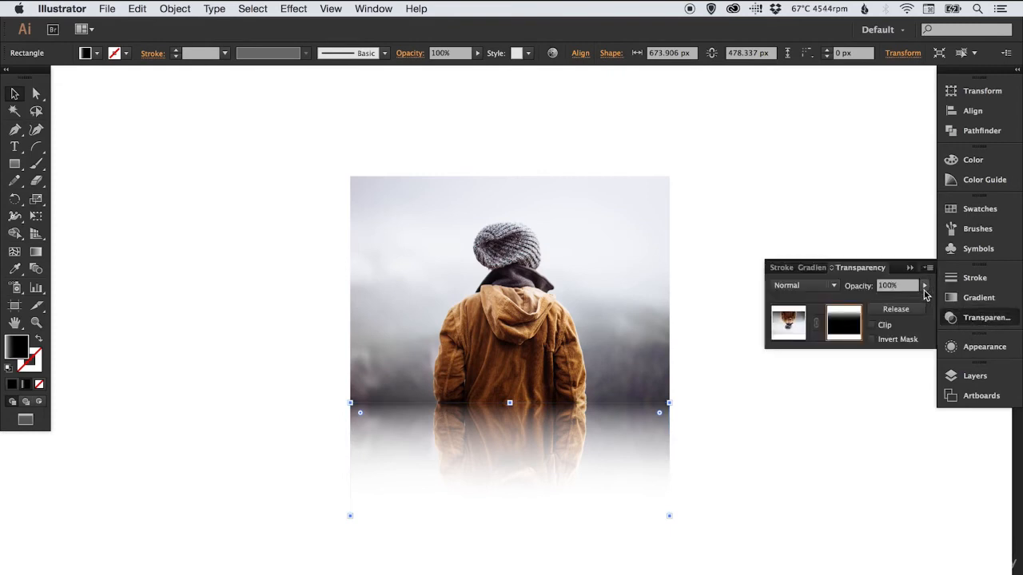
click(924, 286)
drag(910, 297, 933, 302)
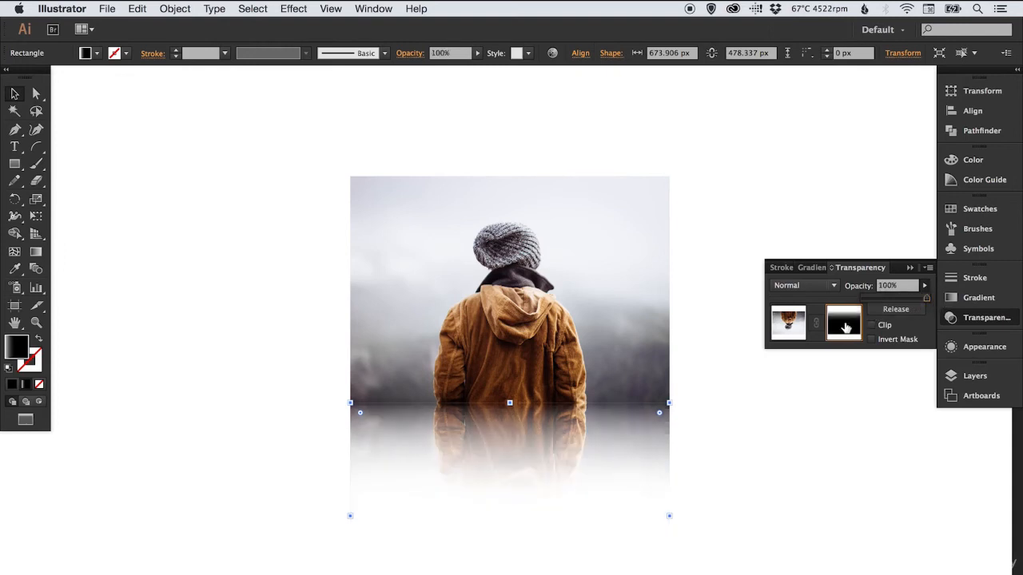
Switch from the mask to the reflected image, set its opacity to 30%, and deselect it
click(789, 322)
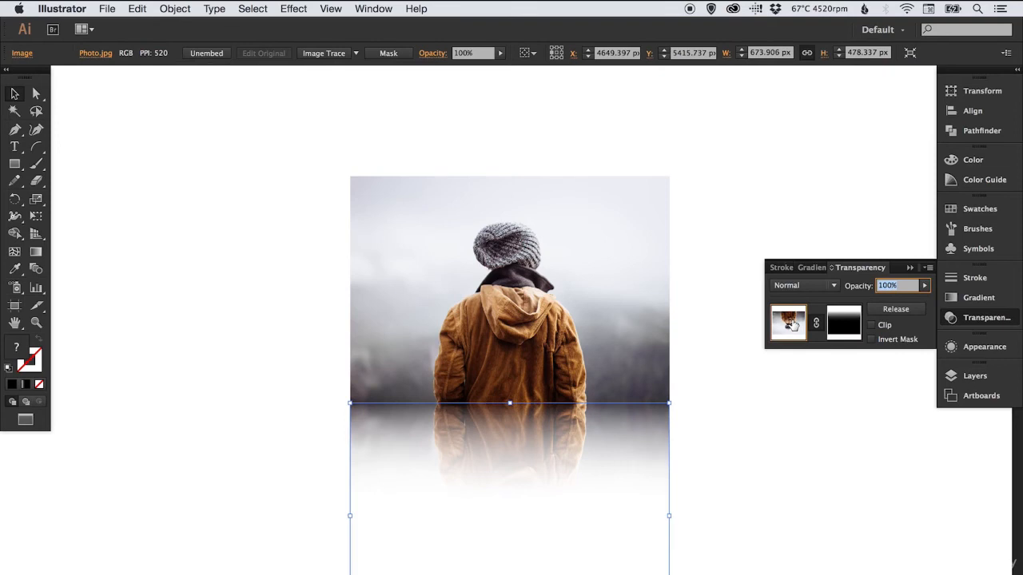
click(924, 286)
drag(911, 302, 884, 301)
click(924, 286)
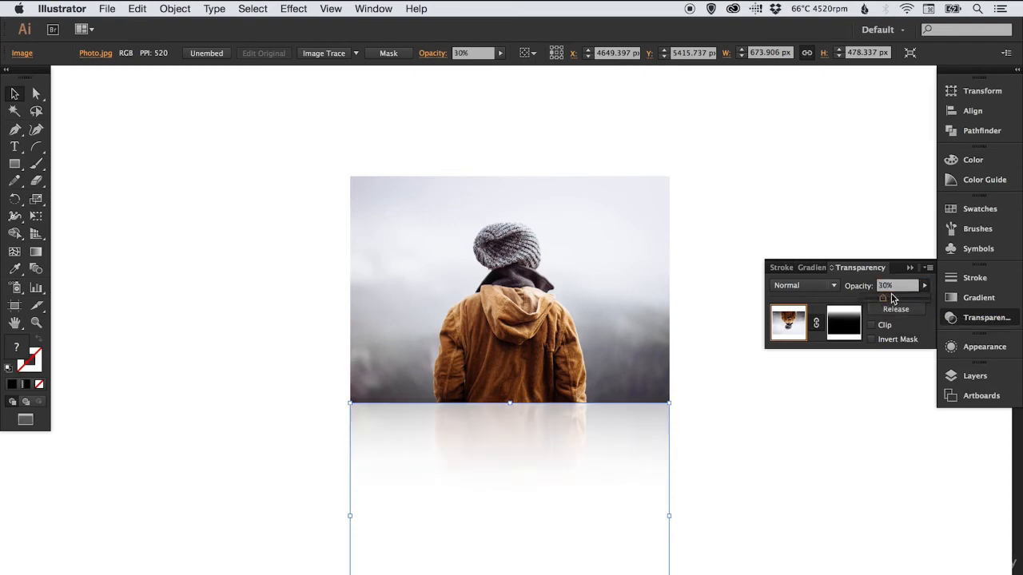
click(982, 320)
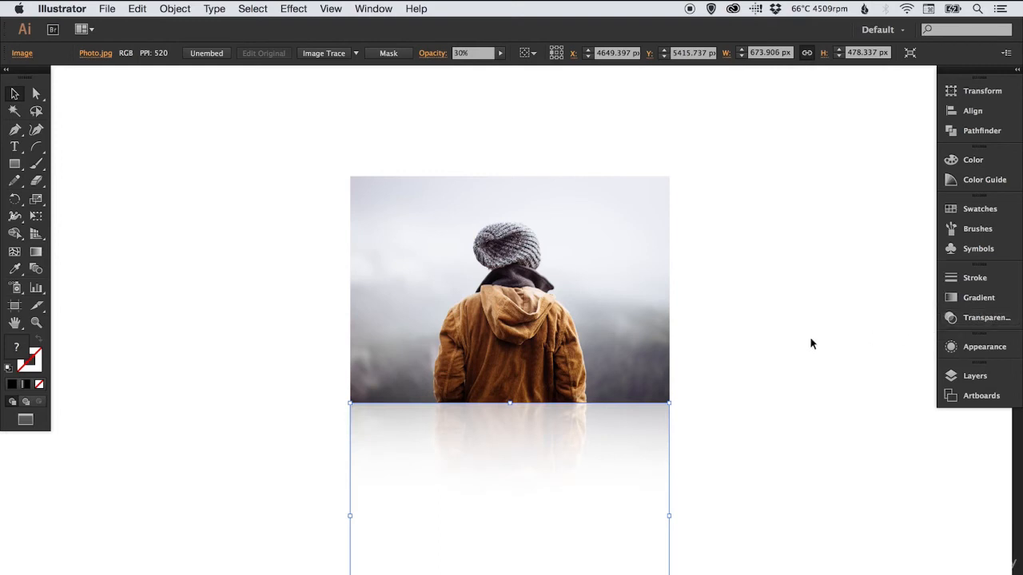
click(795, 339)
scroll(666, 361, down, 1)
Review the reflection's image and mask in the transparency settings, deselect it and inspect the finished photo up close
click(954, 320)
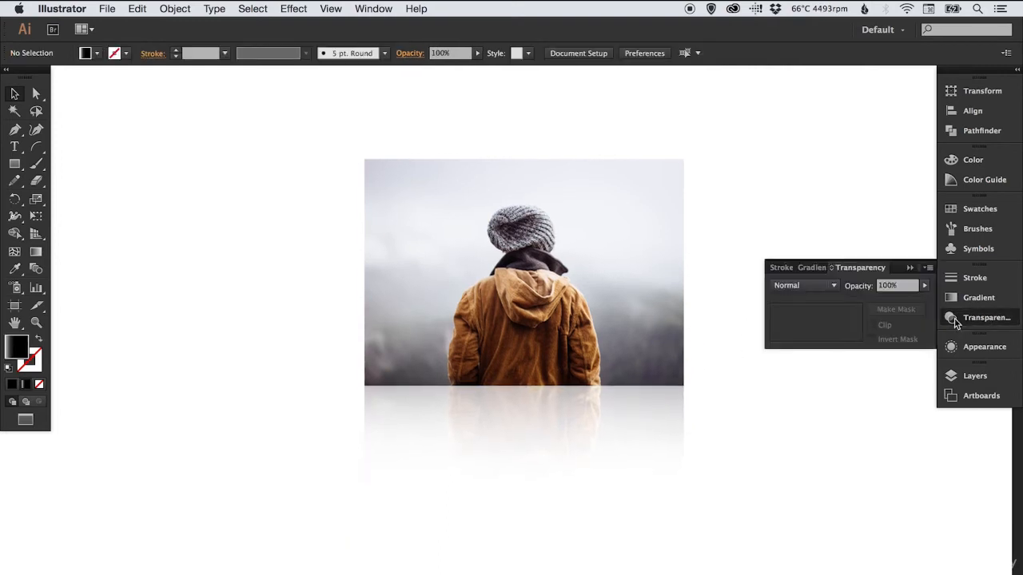
click(627, 388)
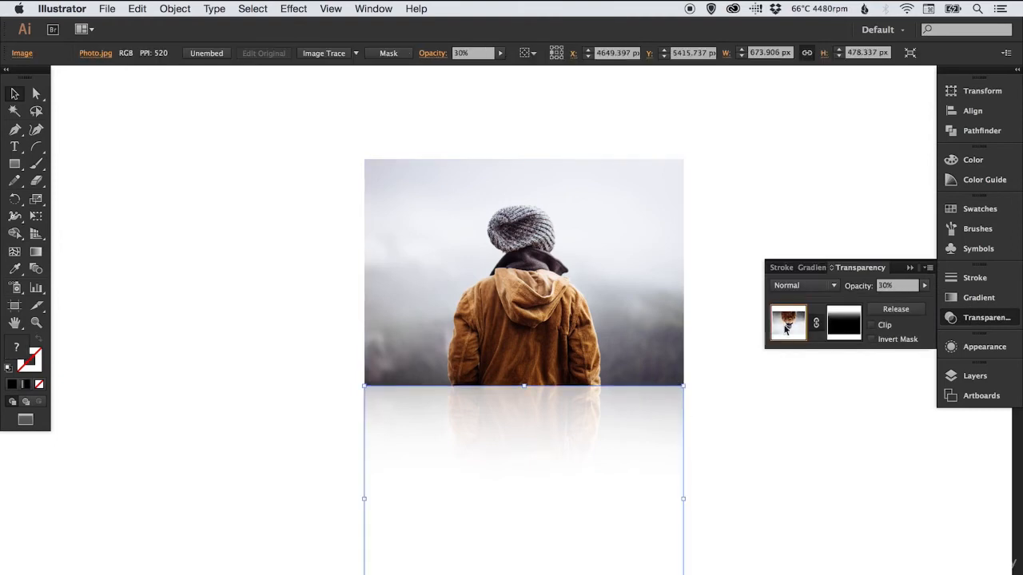
click(990, 322)
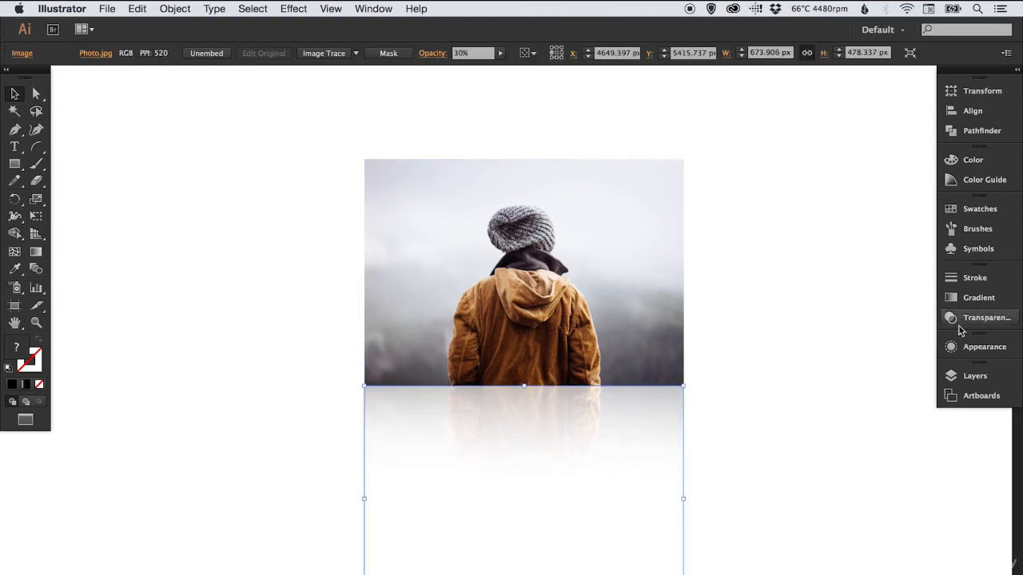
click(751, 405)
key(z)
click(532, 336)
key(v)
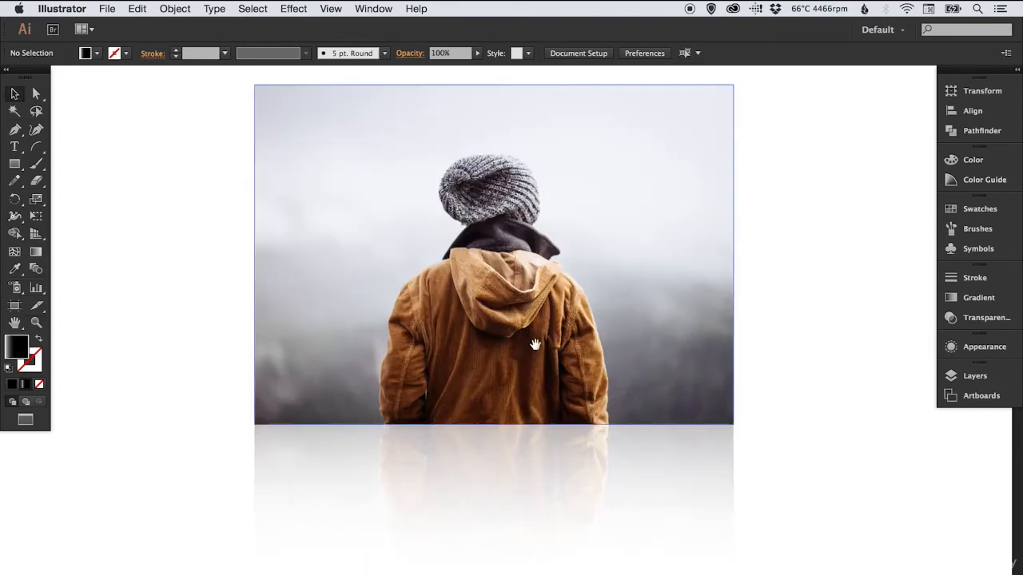
drag(536, 350, 523, 389)
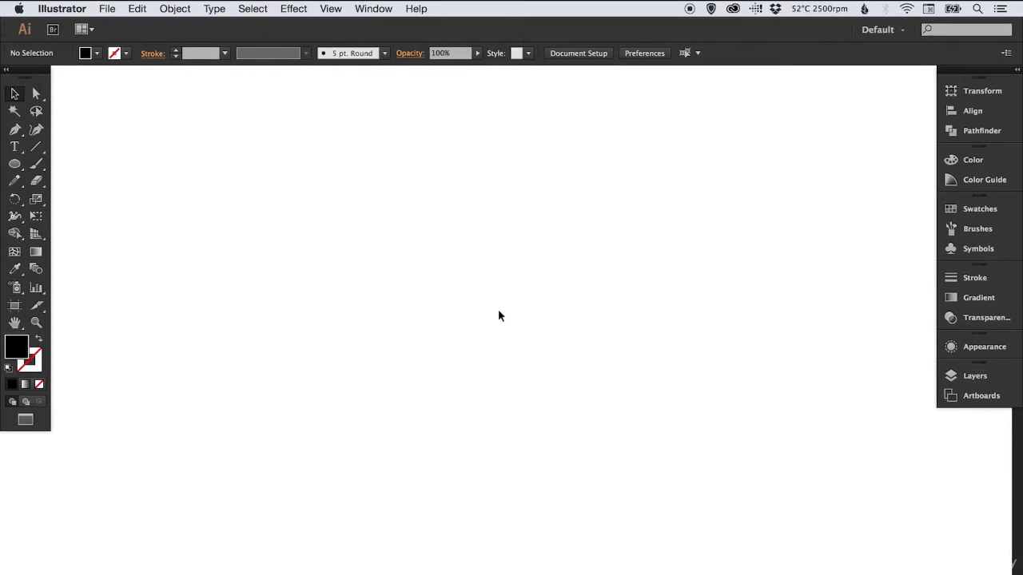
Add the word TEXTURE as black point text on the blank area of the canvas
click(15, 148)
click(365, 314)
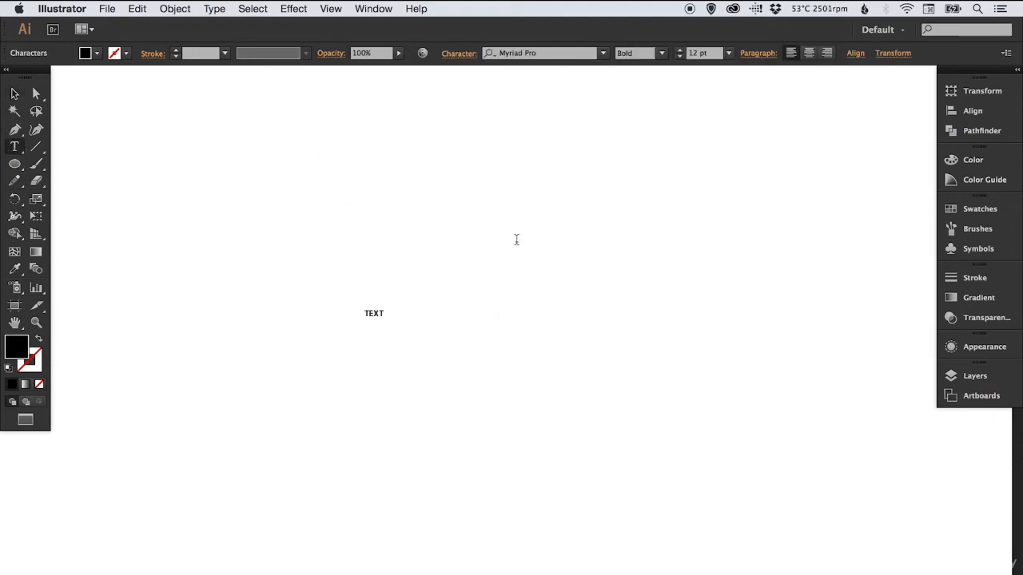
text(TEXTURE)
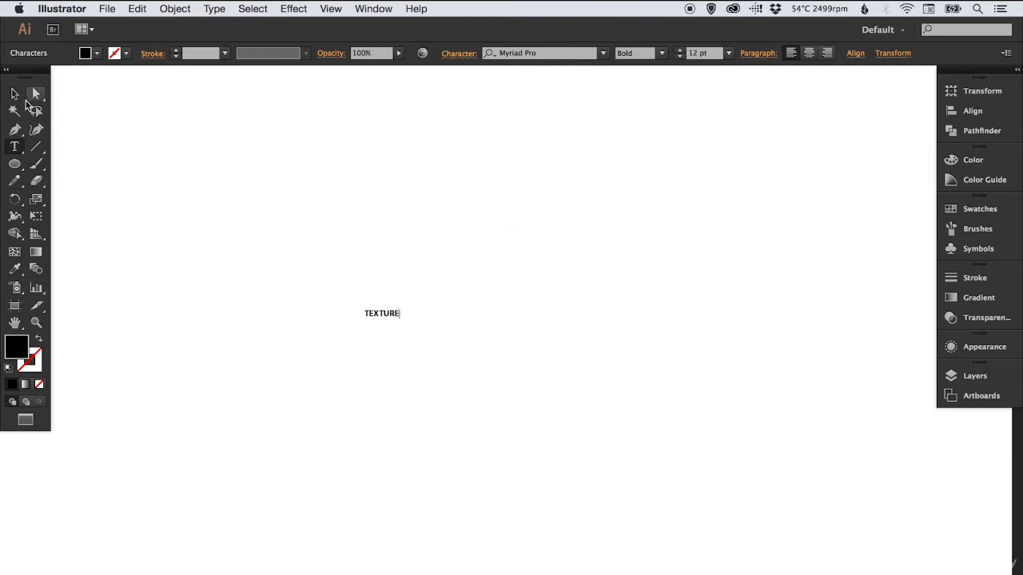
click(16, 94)
Scale the TEXTURE text up to large headline size, centre it in the visible canvas area and deselect it
key(s)
drag(407, 308, 628, 153)
key(v)
drag(547, 270, 436, 326)
click(482, 235)
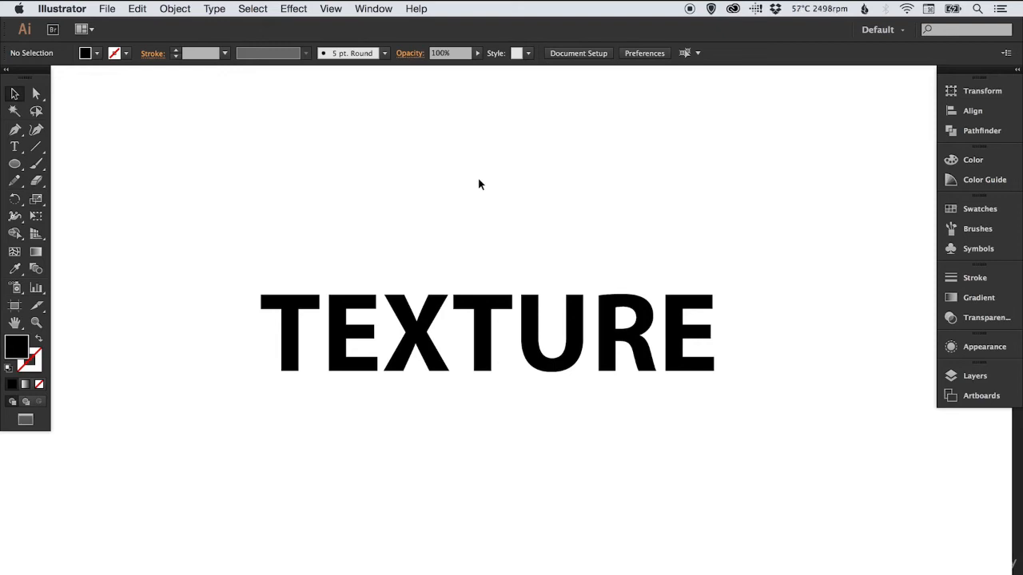
Open the Artistic Textures symbol library and move it clear of the text
click(979, 251)
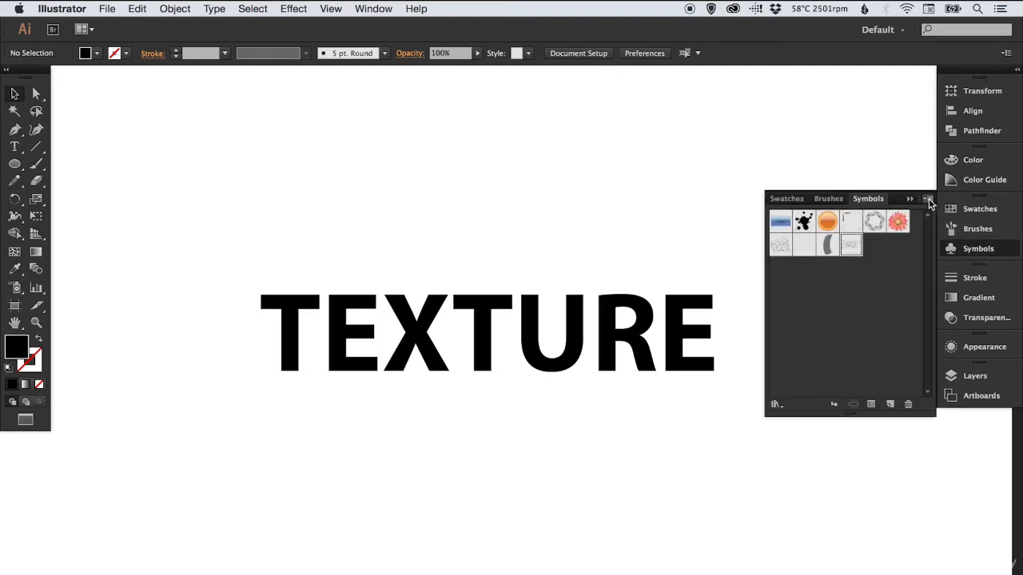
click(928, 199)
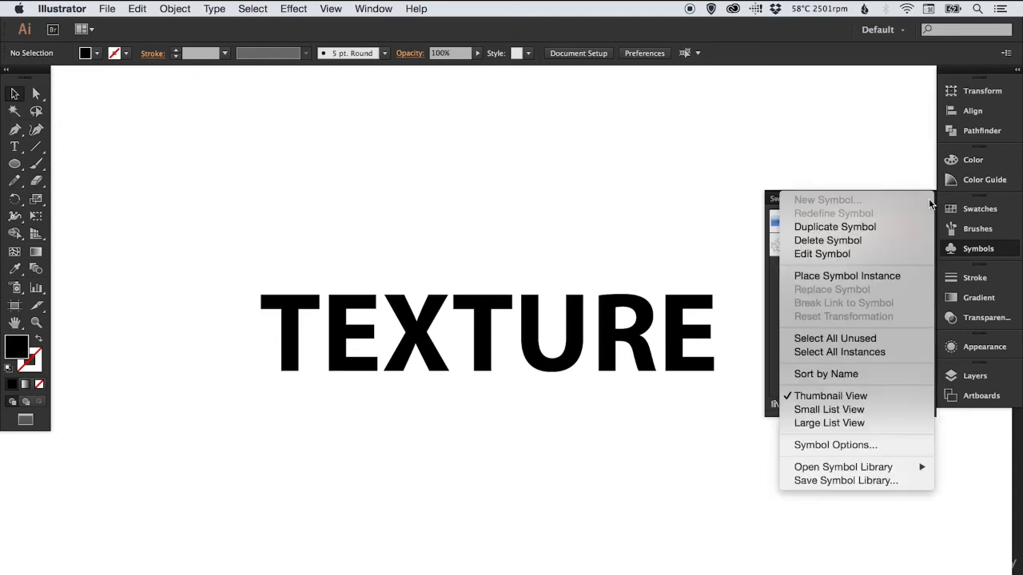
mouse_move(840, 469)
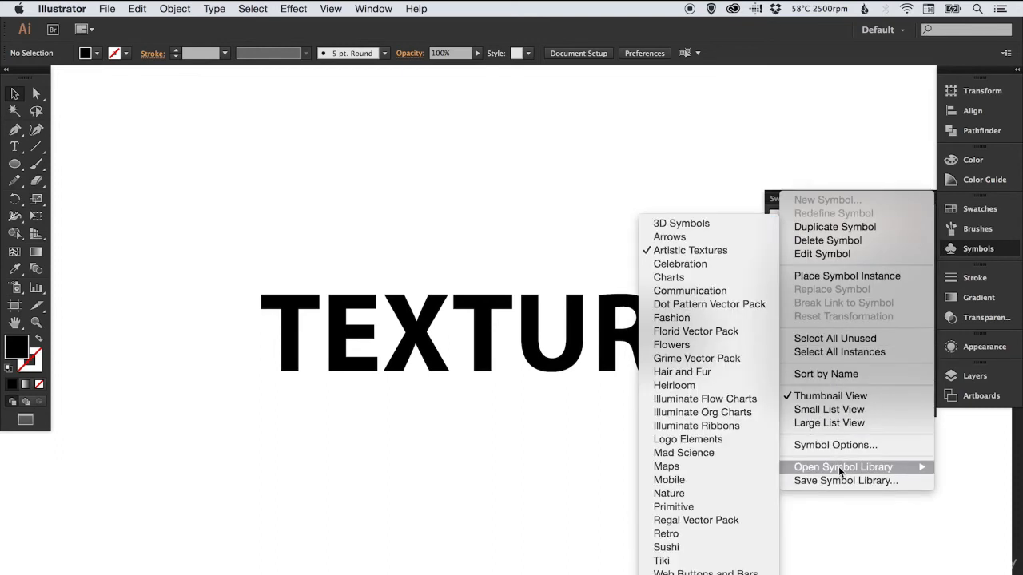
click(678, 251)
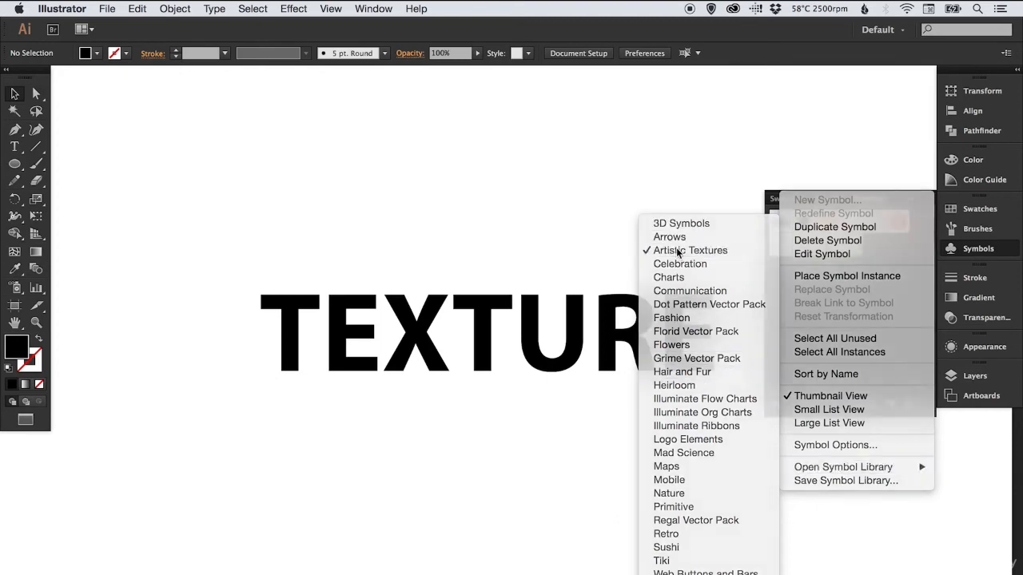
click(960, 249)
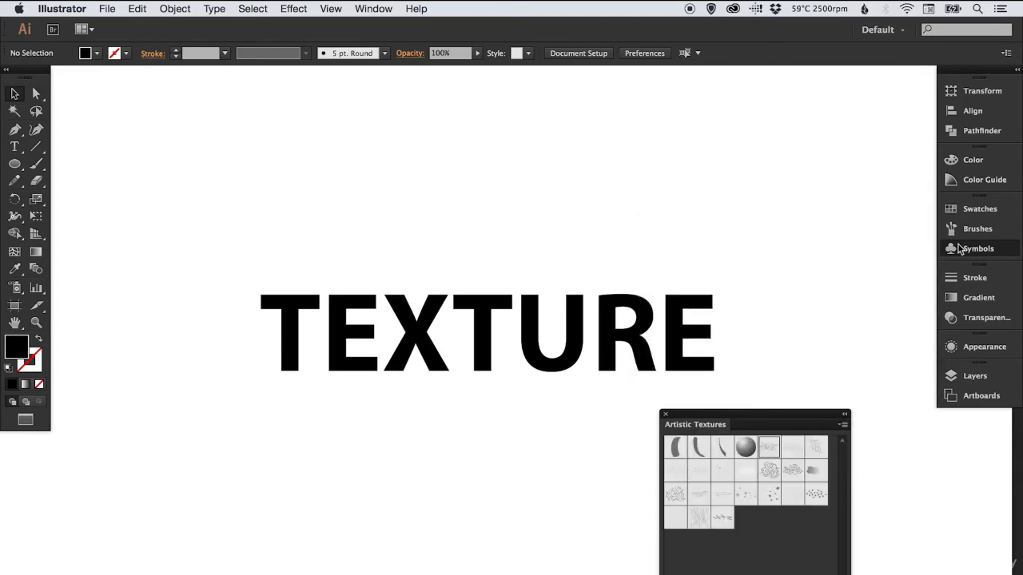
drag(812, 415, 876, 406)
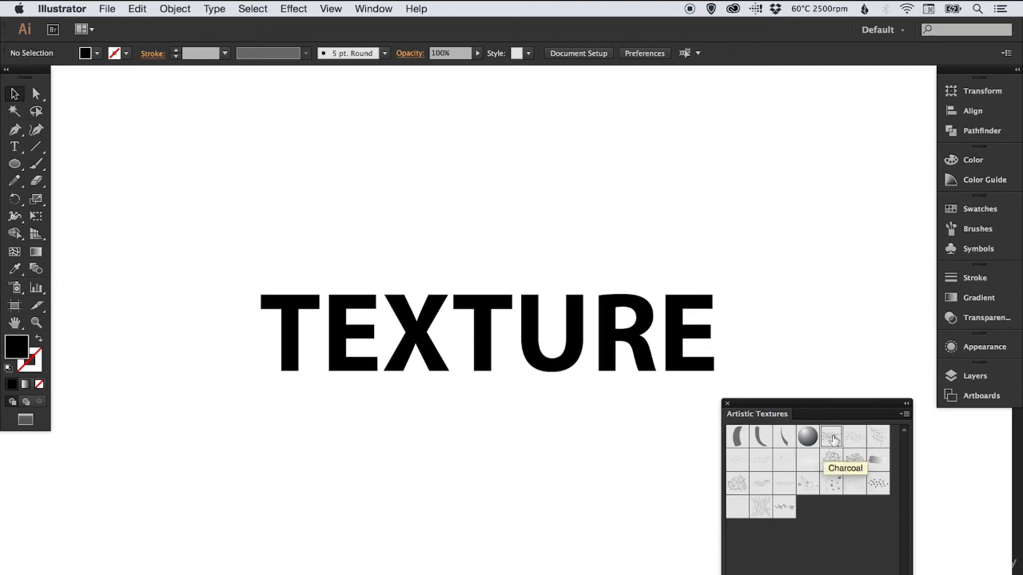
Place a Charcoal symbol below the TEXTURE text, enlarge it to about four-fifths of the word's width, and close the library
drag(831, 439, 445, 464)
key(s)
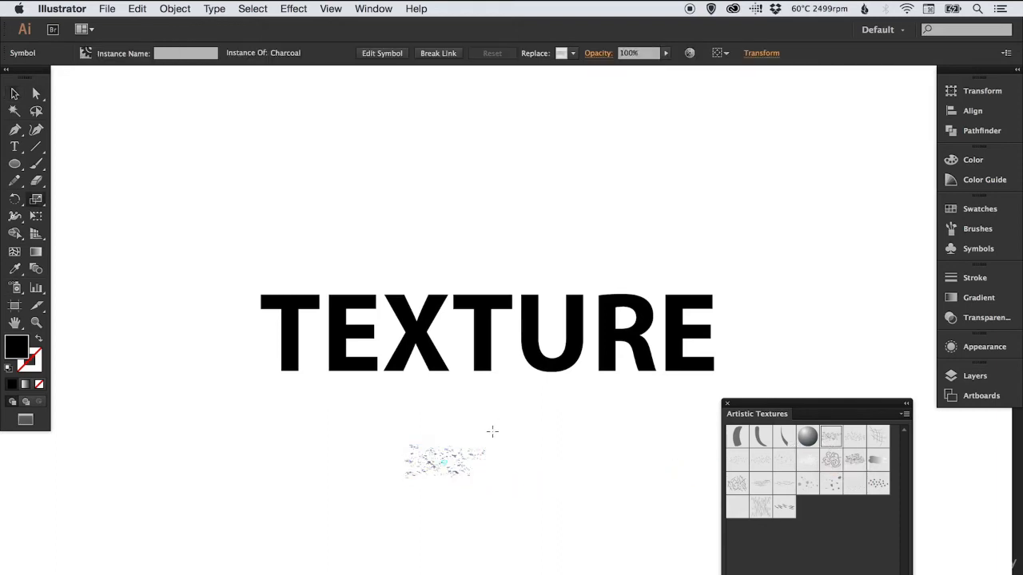
drag(490, 428, 616, 352)
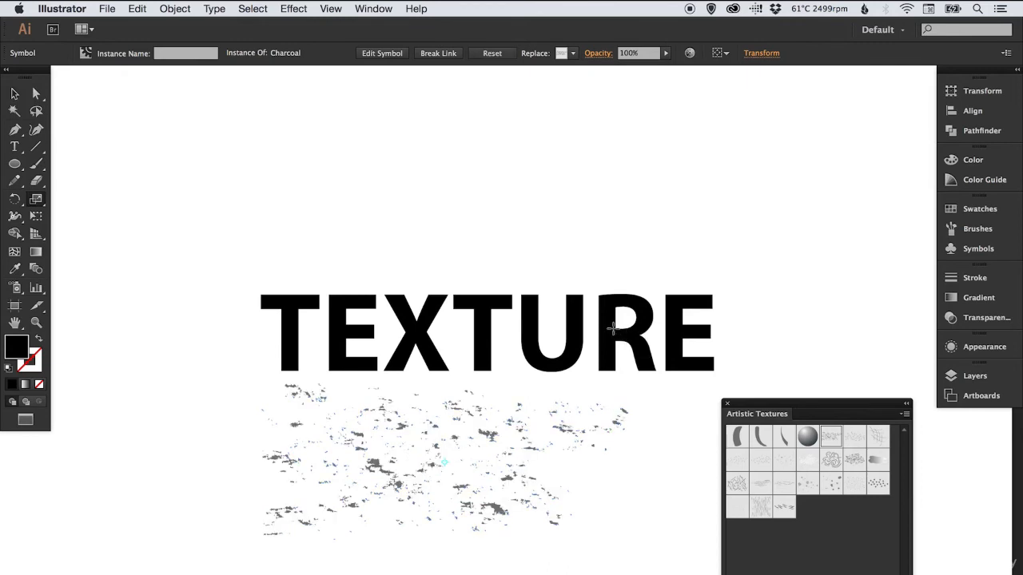
key(v)
click(839, 351)
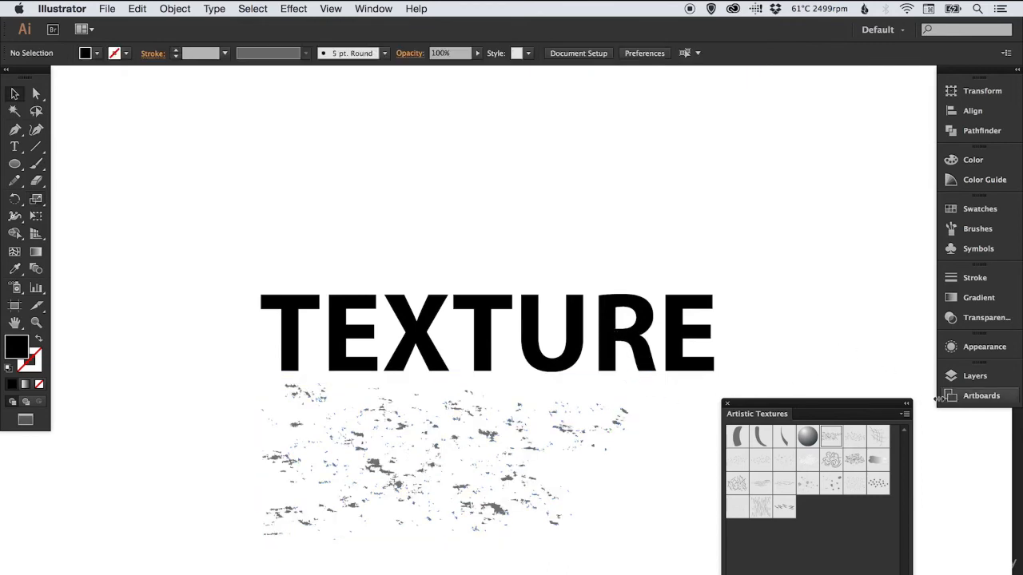
click(728, 407)
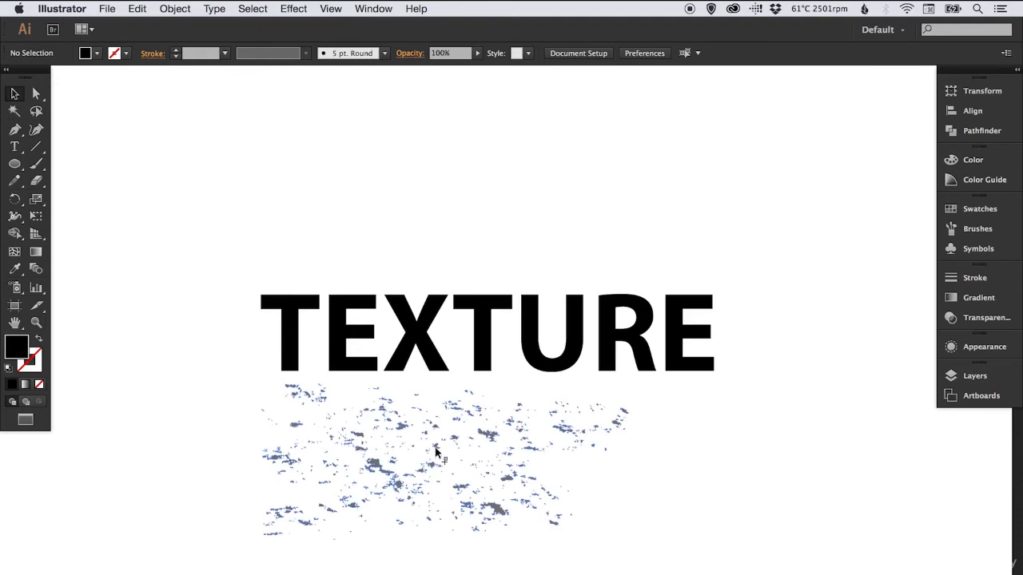
Nudge the Charcoal symbol further below the text and expand it with Object and Fill enabled
drag(435, 451, 453, 469)
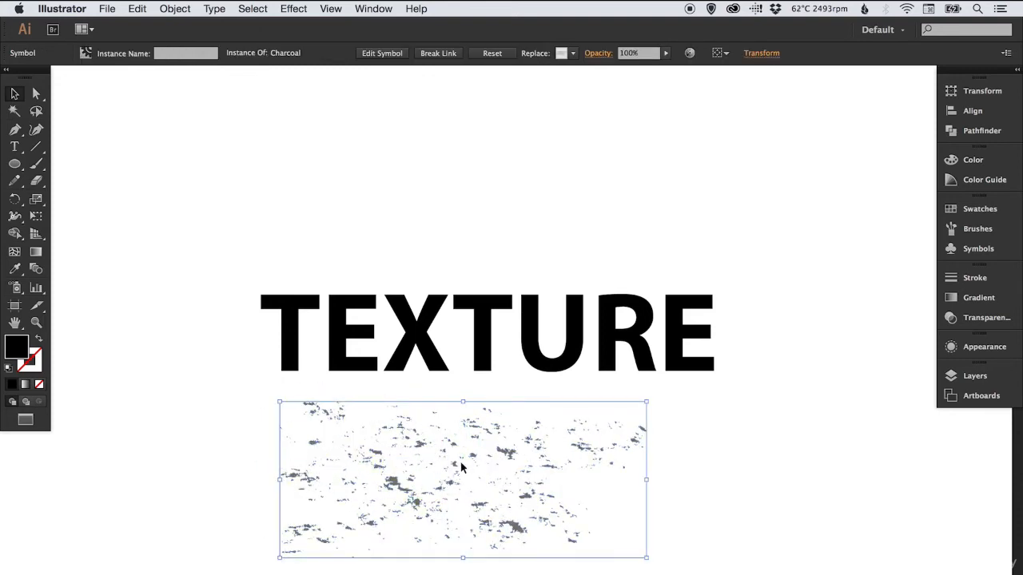
click(174, 9)
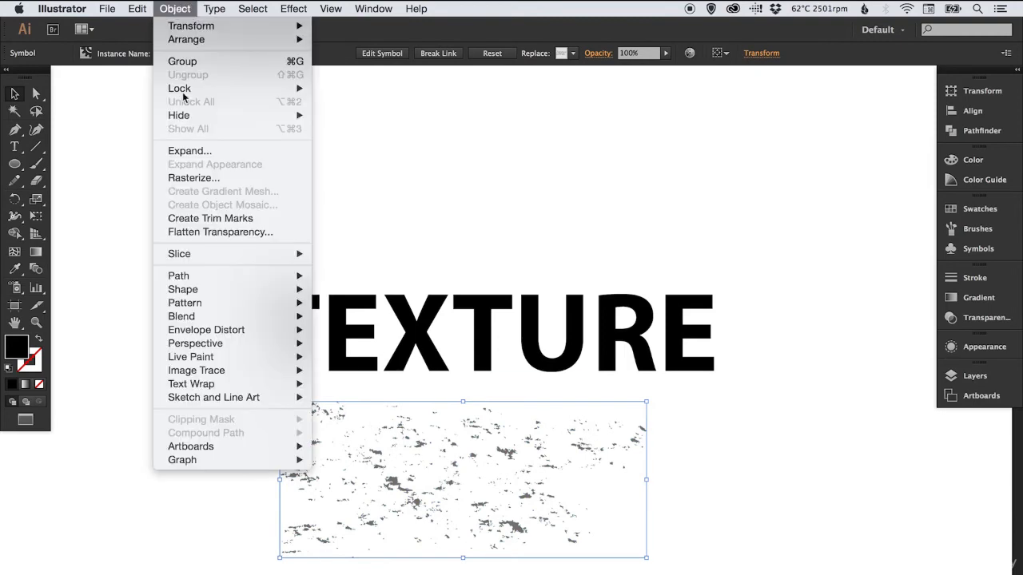
click(190, 153)
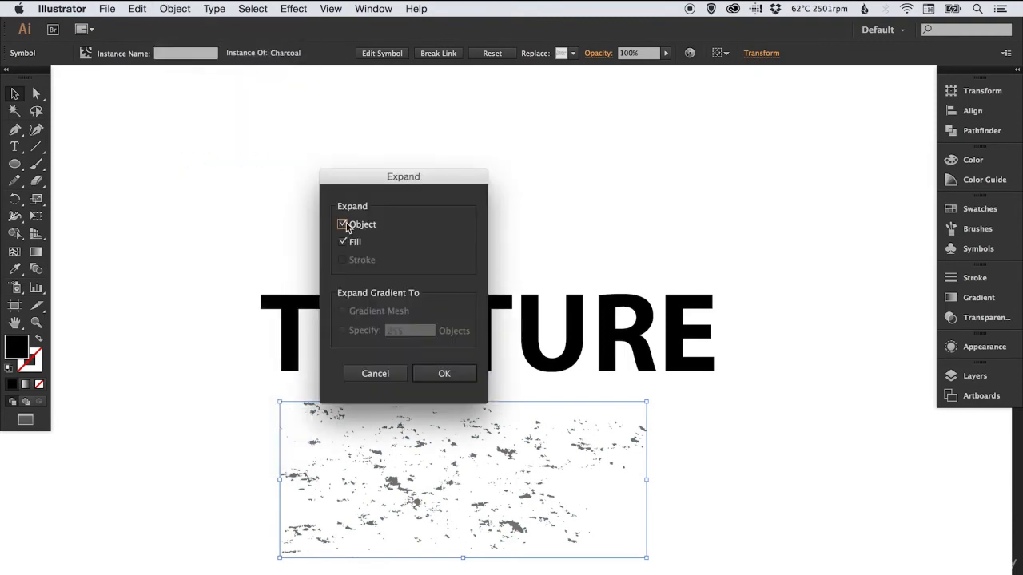
click(443, 376)
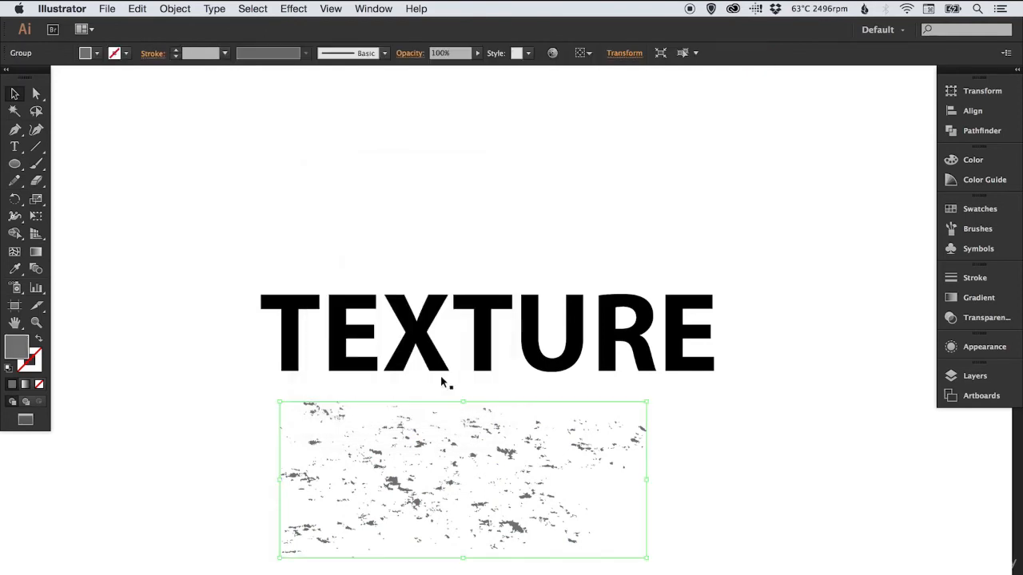
click(219, 471)
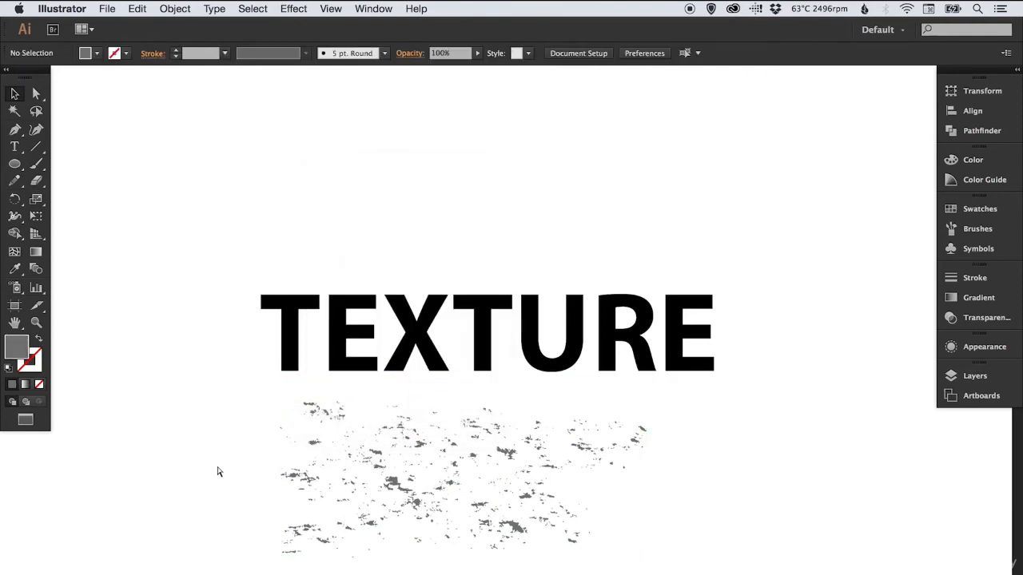
Examine the expanded charcoal texture's vector paths up close in Outline view, return to the full word and select the texture group
key(super+y)
key(super+space)
drag(281, 403, 543, 512)
key(space)
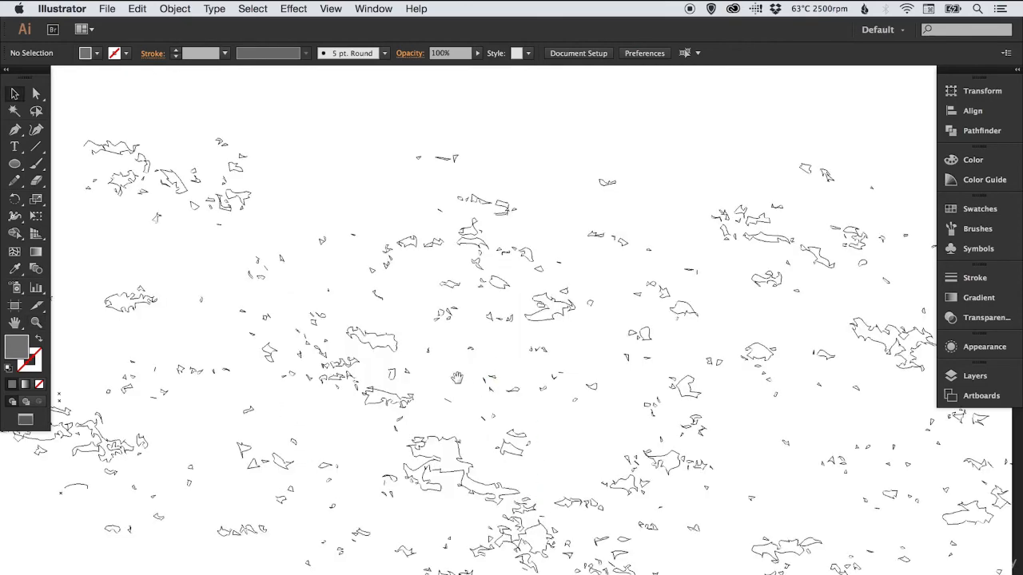
drag(444, 368, 365, 361)
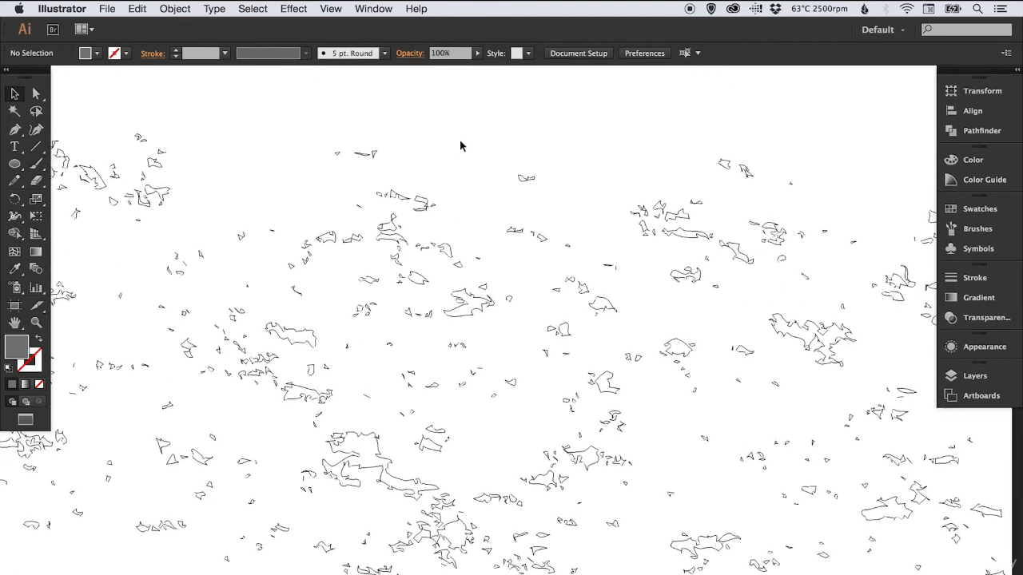
key(super+minus)
key(super+minus)
key(super+minus)
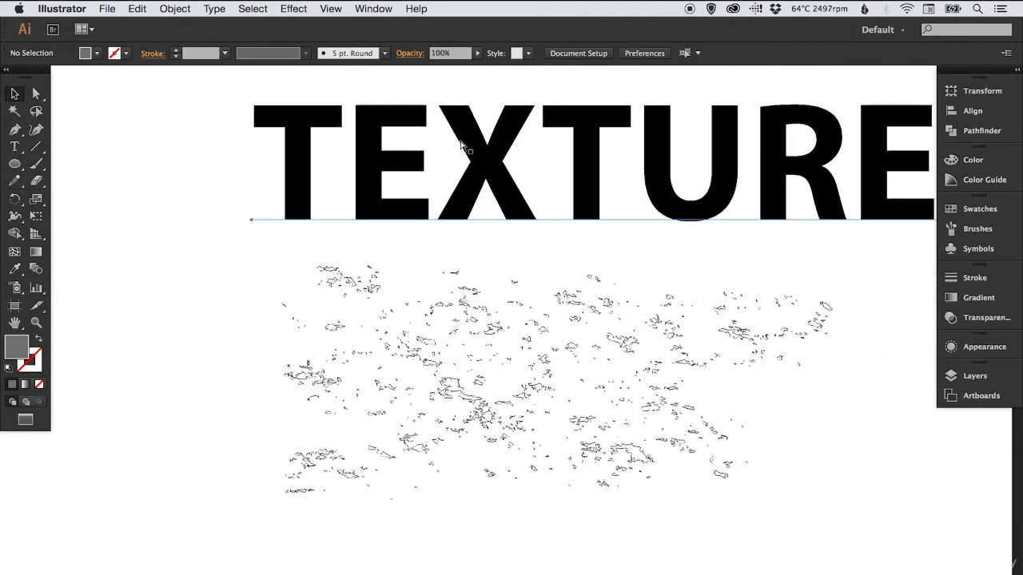
key(super+0)
scroll(466, 286, down, 3)
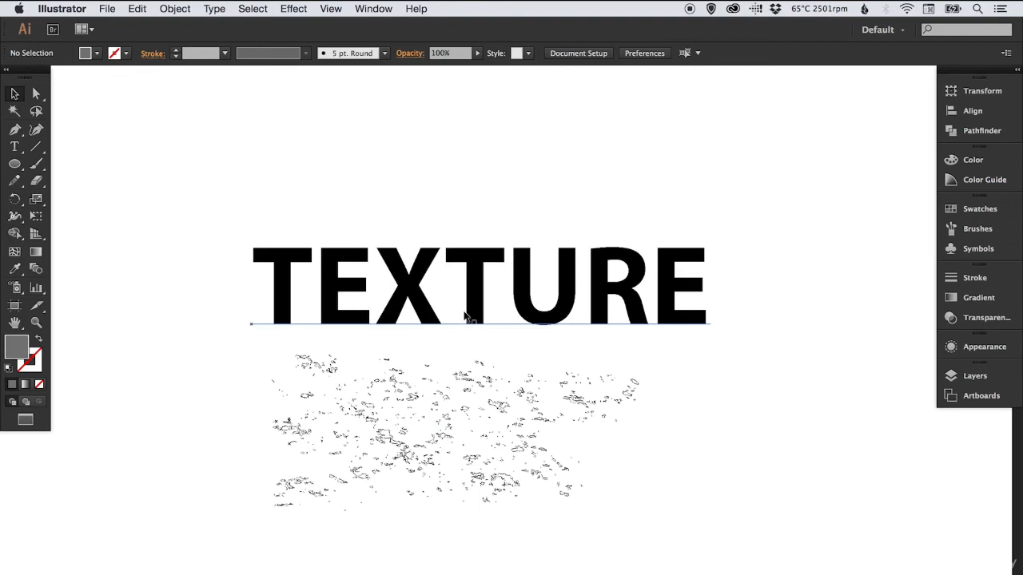
click(405, 389)
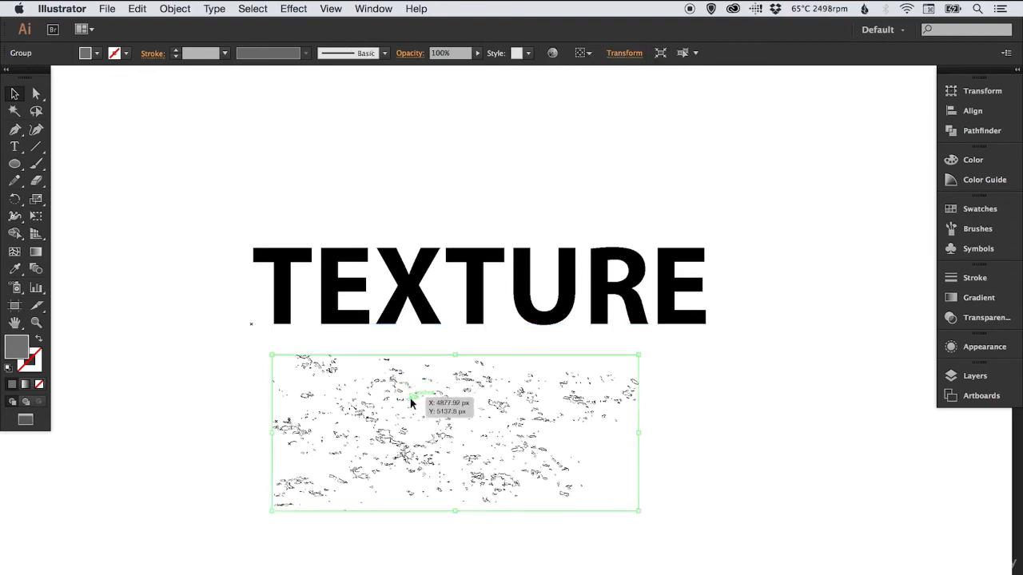
Move the charcoal texture group over the word TEXTURE and enlarge it proportionally so it extends past all the letters
drag(410, 402, 376, 357)
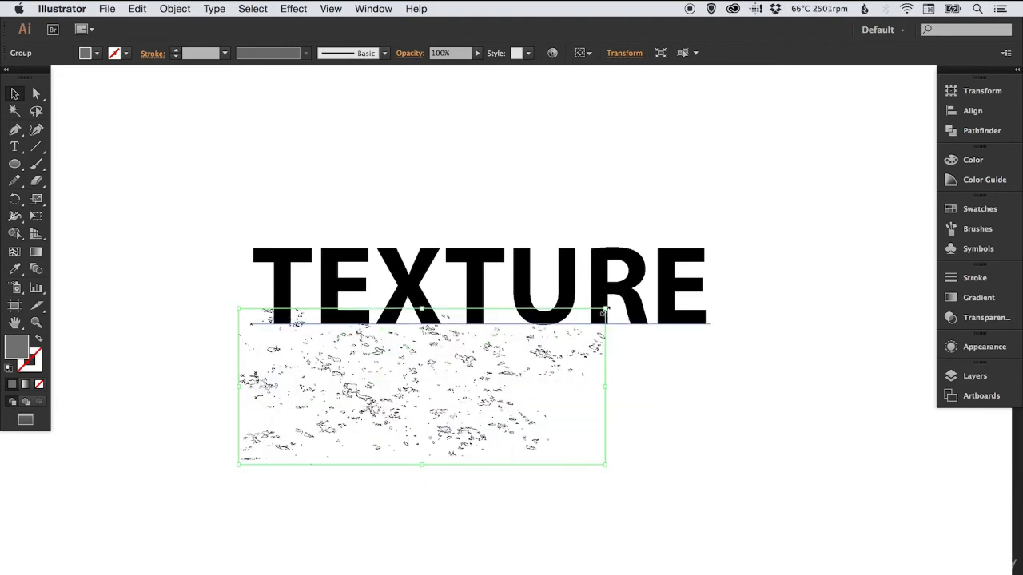
drag(605, 309, 736, 236)
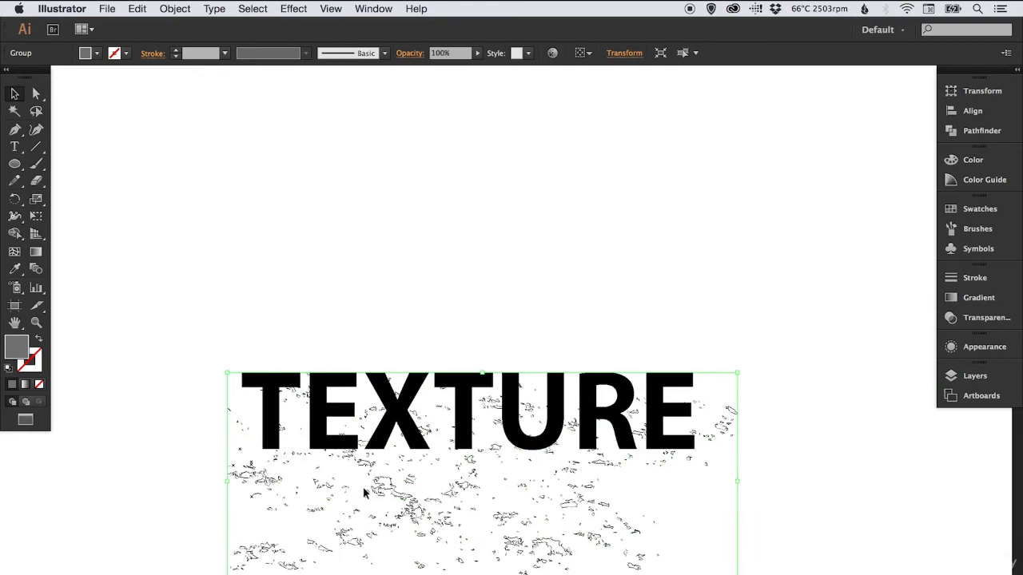
drag(384, 487, 369, 432)
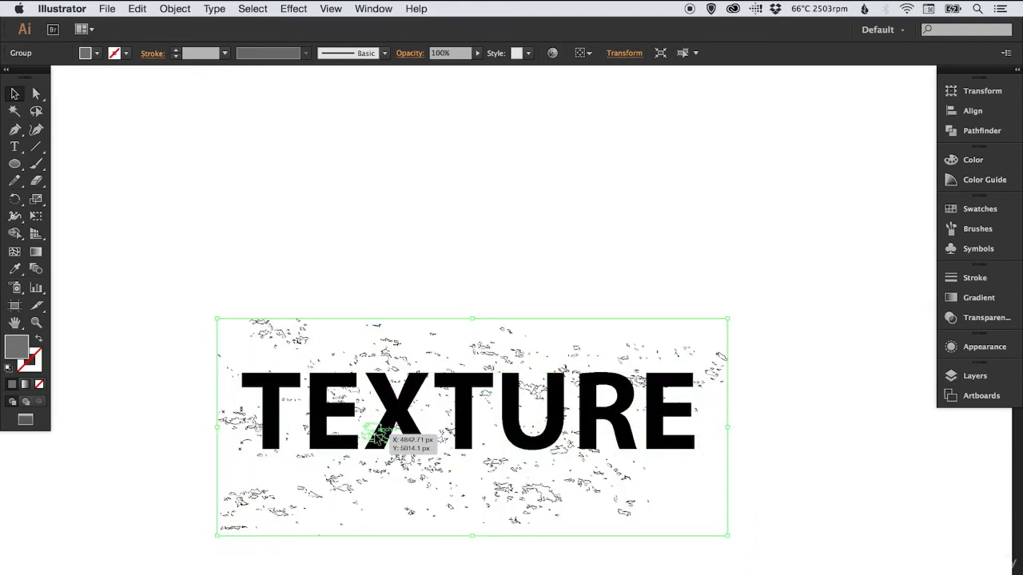
Fill the charcoal texture group with the black swatch and return from Outline to the full-colour preview
click(969, 210)
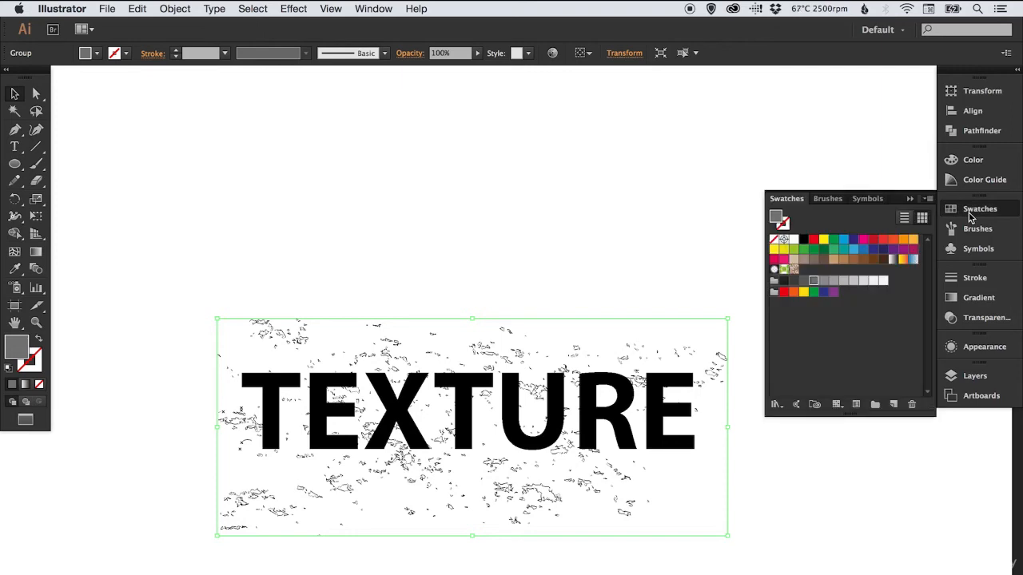
click(803, 239)
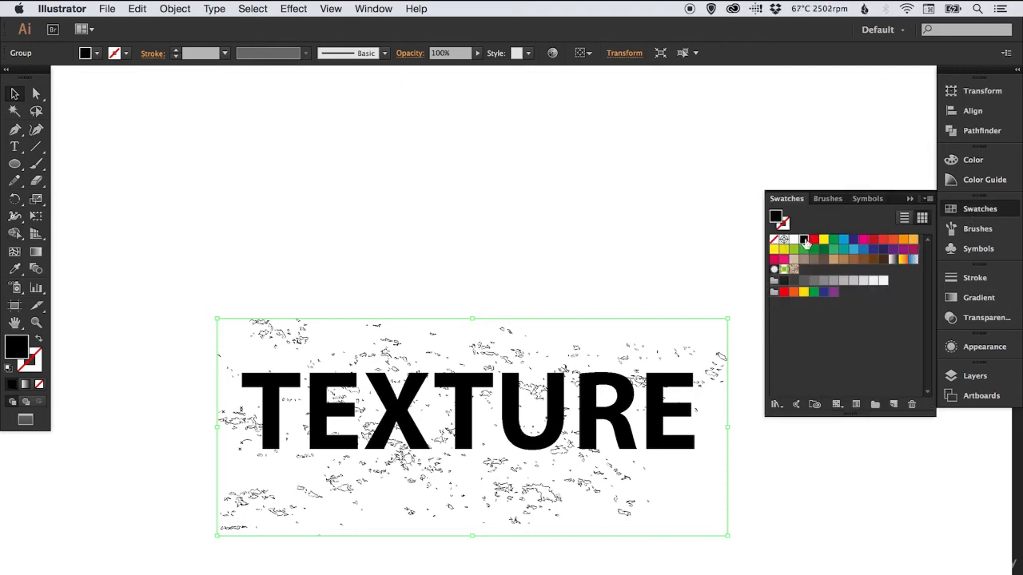
click(958, 210)
click(503, 211)
key(super+y)
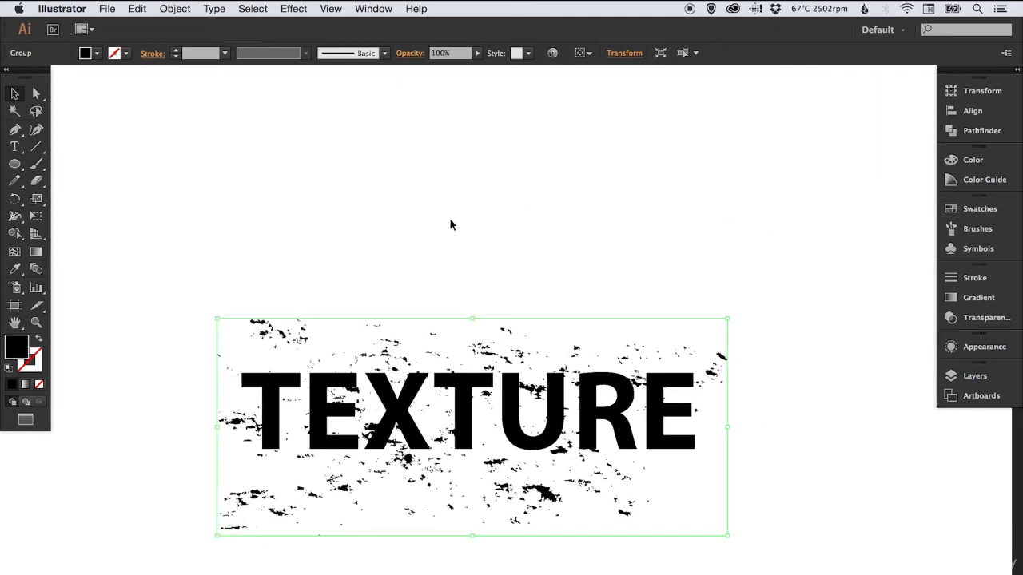
Try red, yellow and green swatch fills on the charcoal texture, ending on black again
click(959, 209)
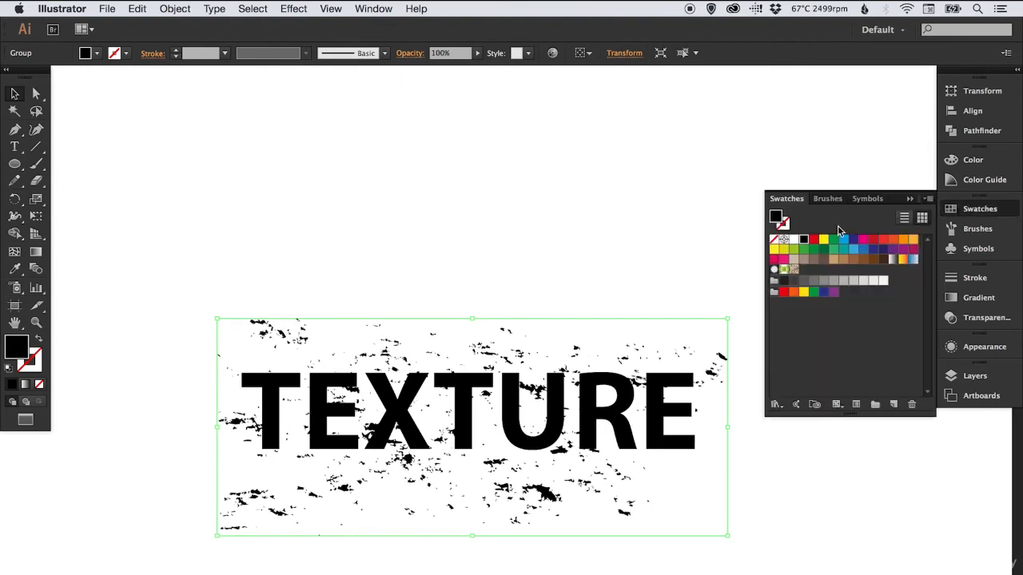
click(813, 240)
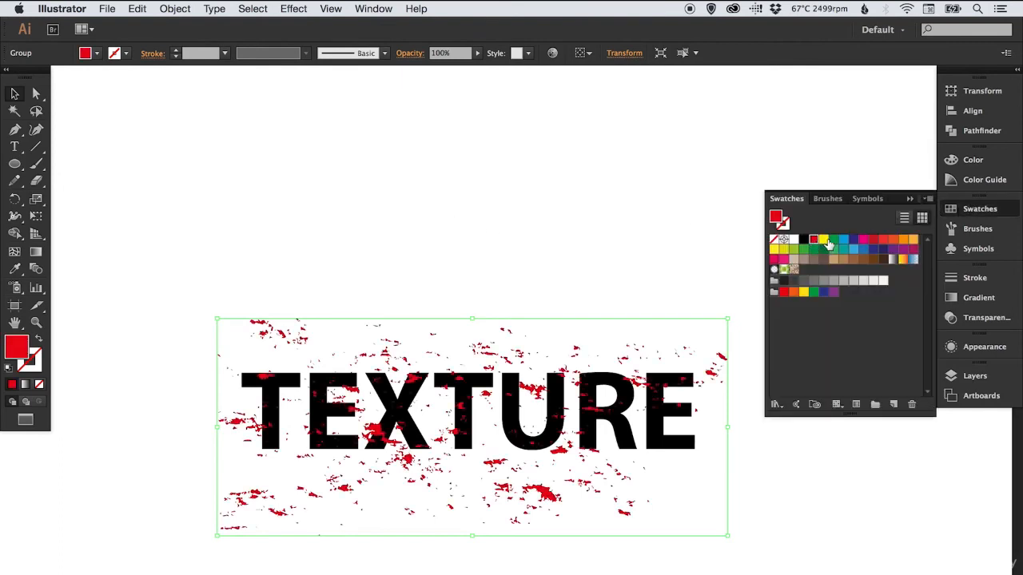
click(823, 241)
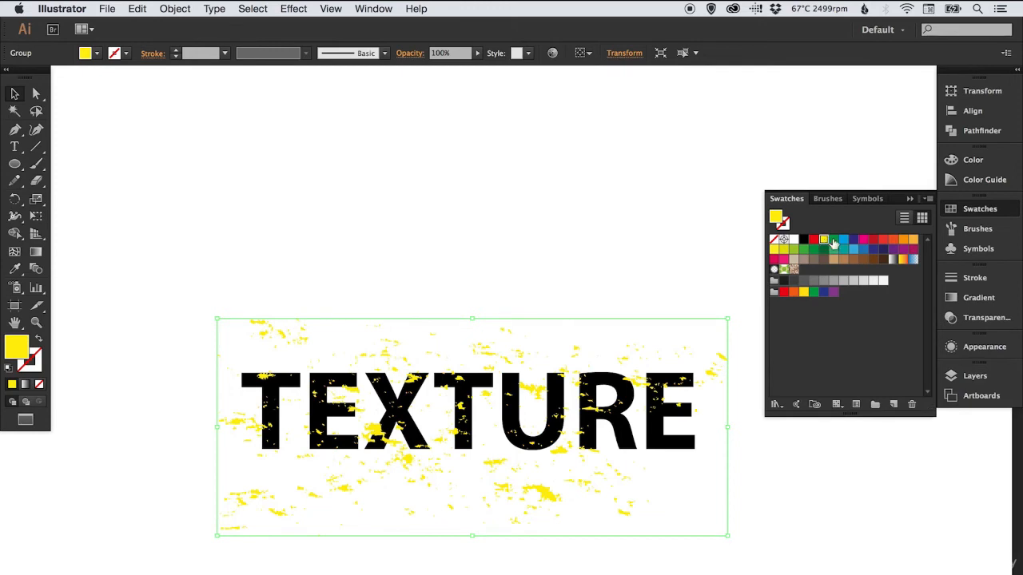
click(834, 241)
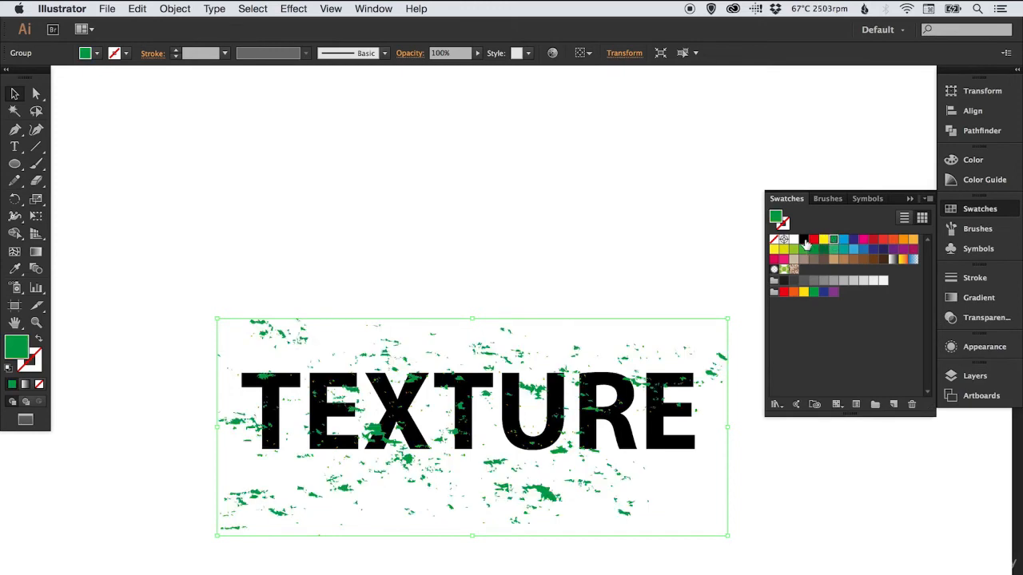
click(804, 241)
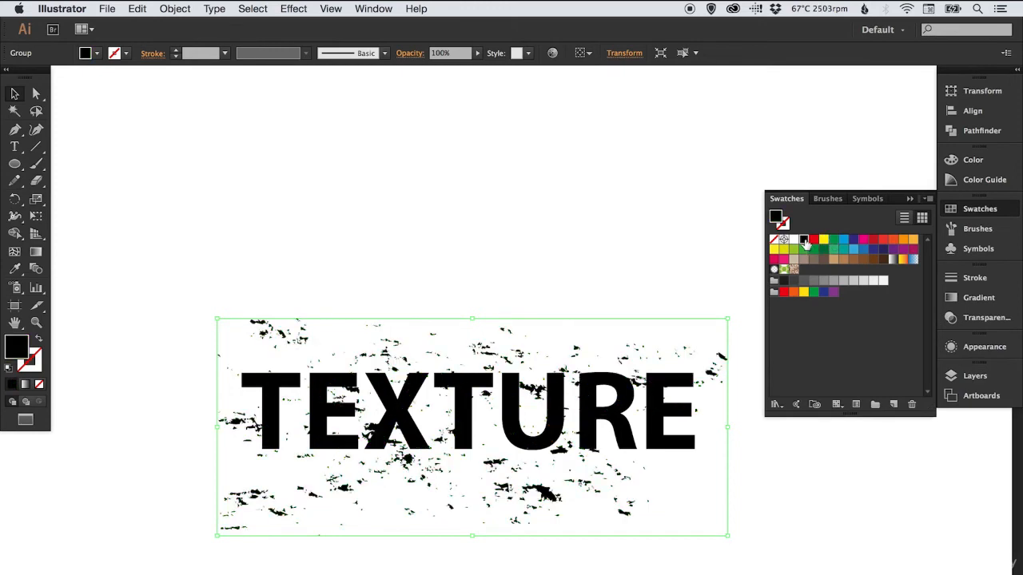
click(979, 212)
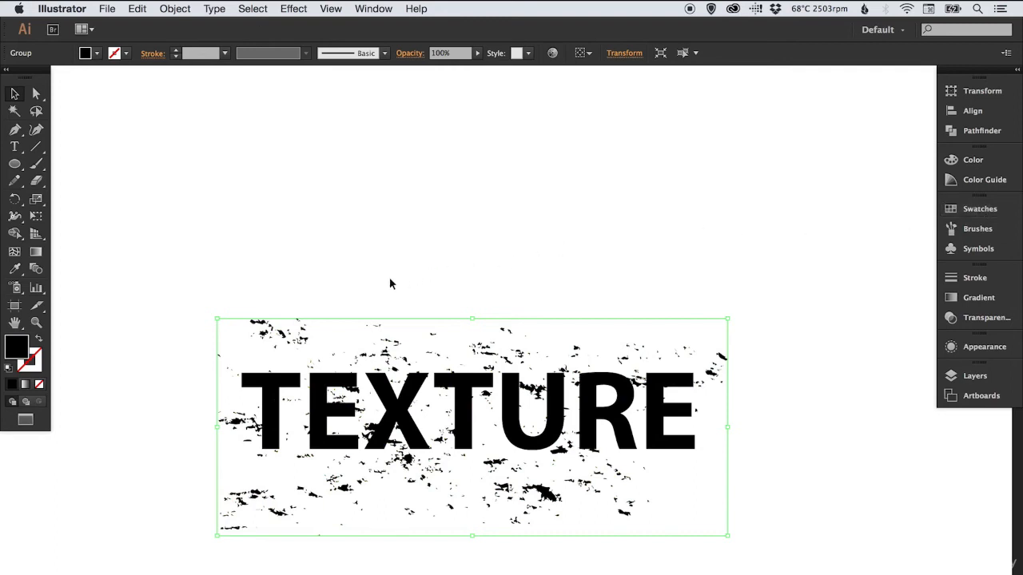
Select the charcoal texture together with the TEXTURE text, make an opacity mask from them with Clip disabled, and deselect
drag(390, 255, 414, 192)
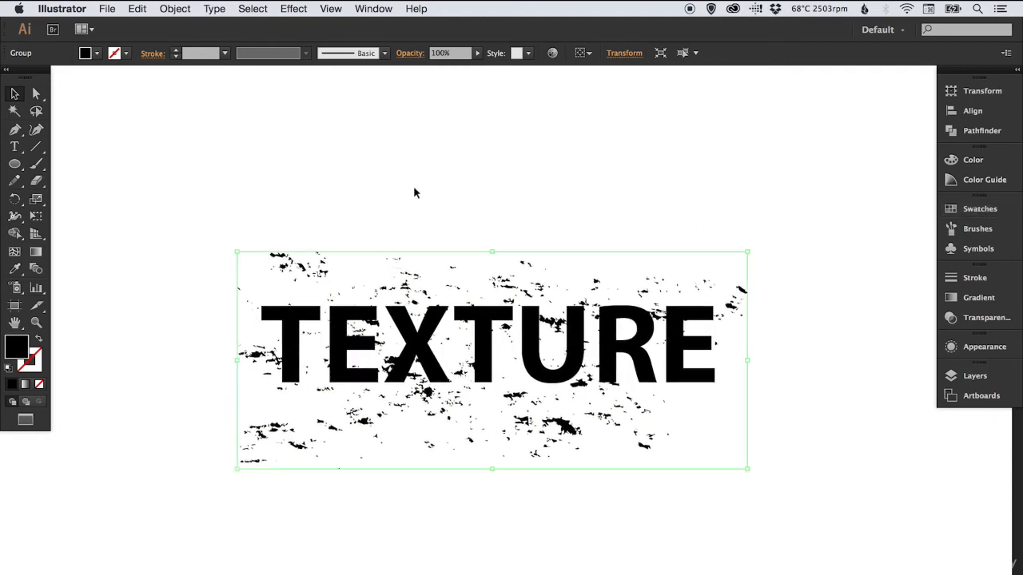
drag(326, 187, 626, 448)
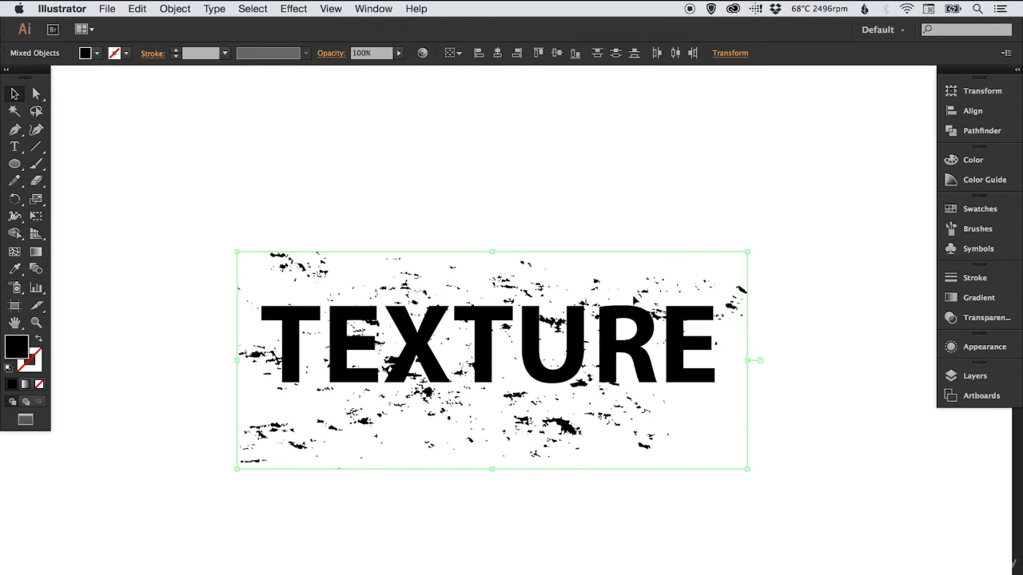
click(989, 320)
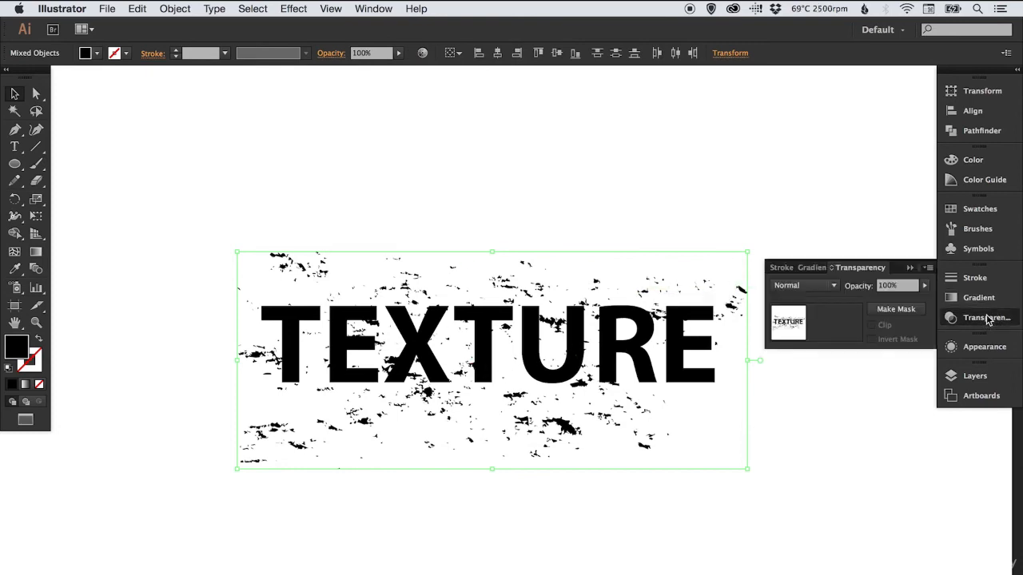
click(890, 312)
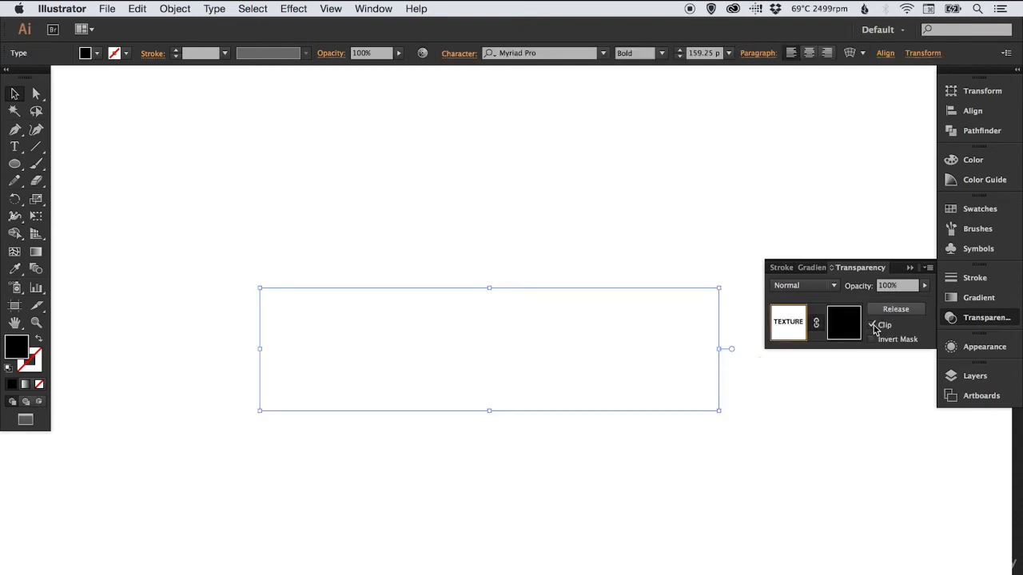
click(872, 326)
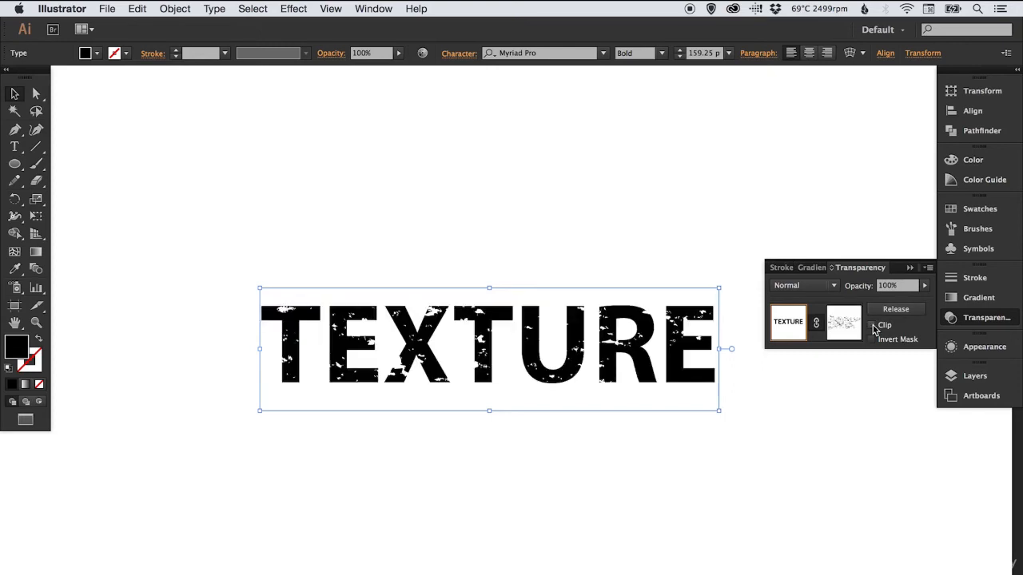
click(987, 318)
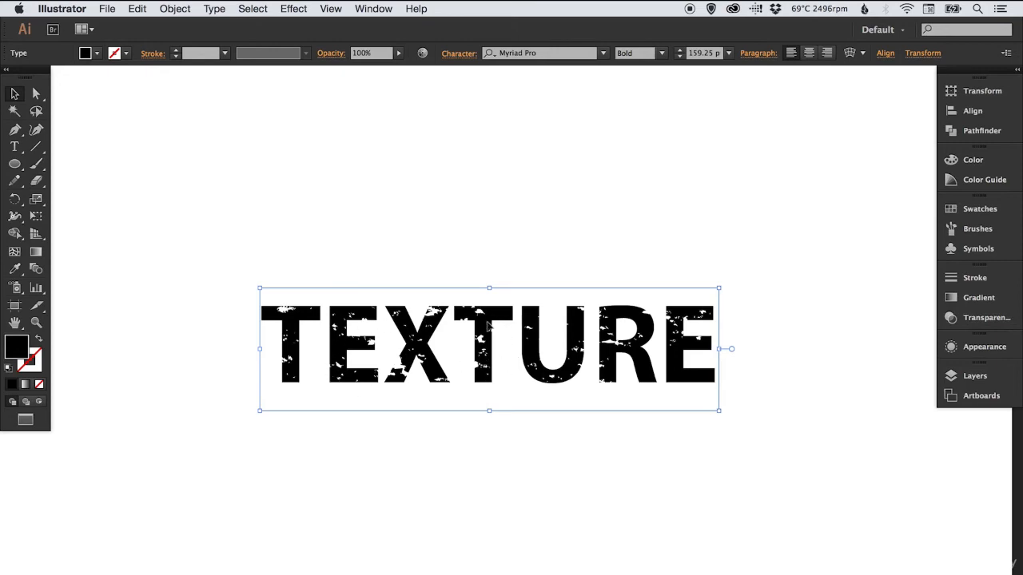
click(498, 187)
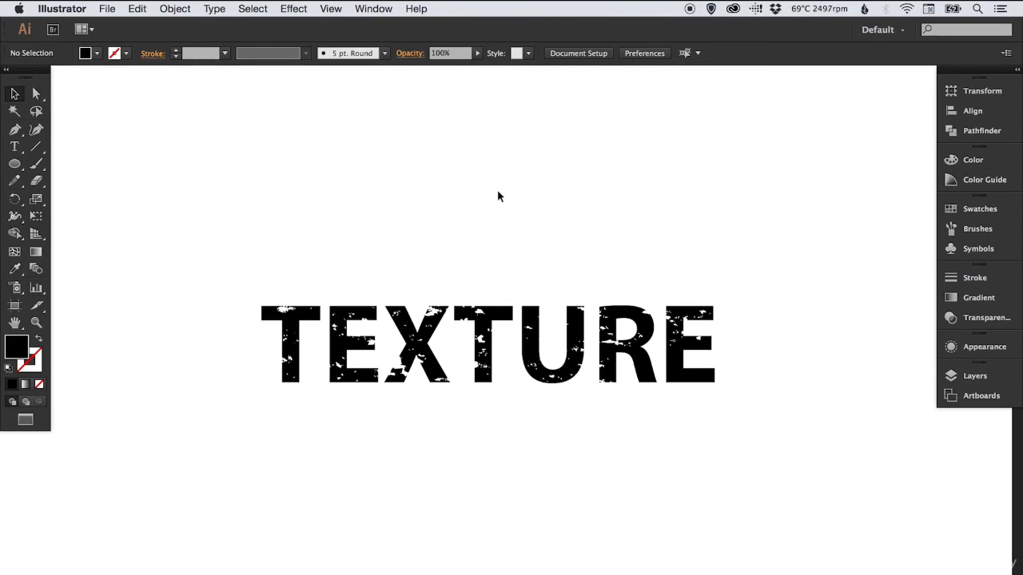
Release the opacity mask on the TEXTURE text, make the mask again from the same objects, and deselect
click(489, 332)
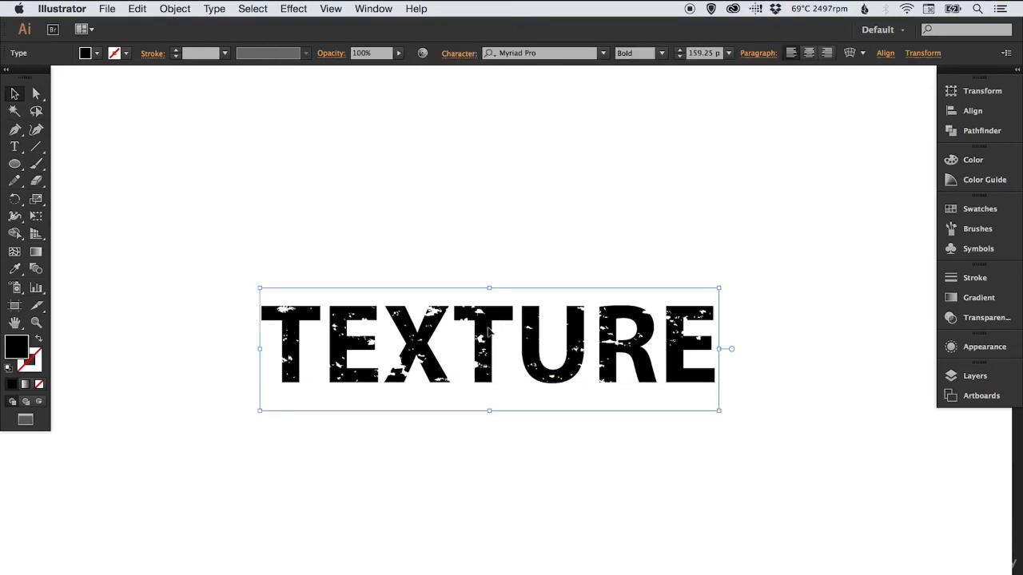
click(990, 319)
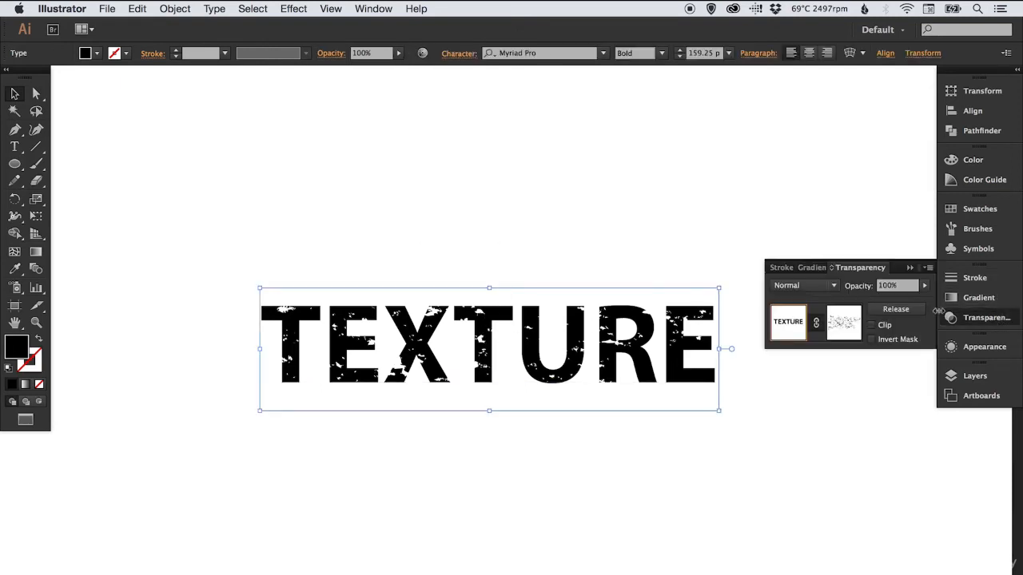
click(900, 313)
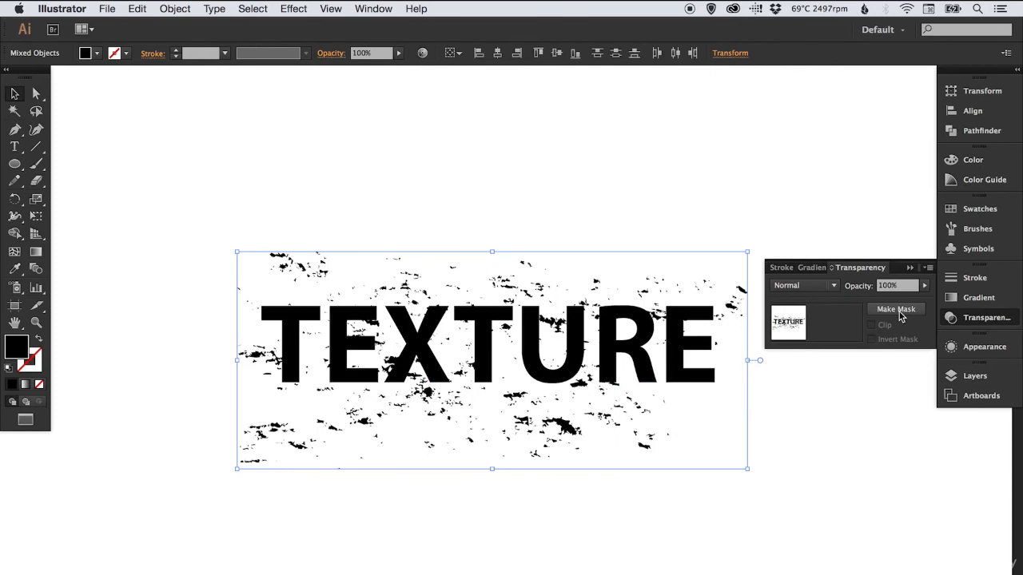
click(898, 311)
click(990, 320)
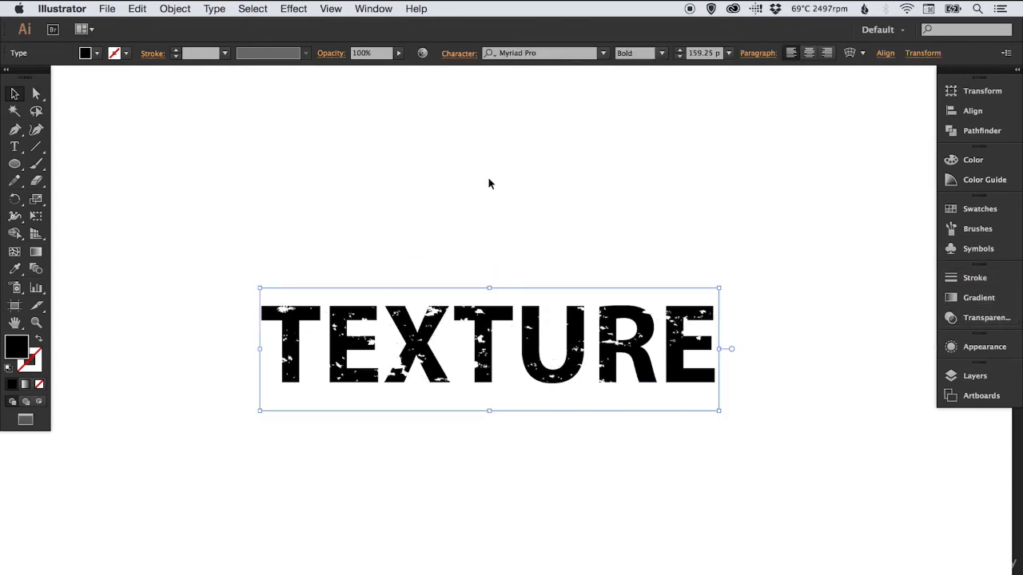
click(488, 184)
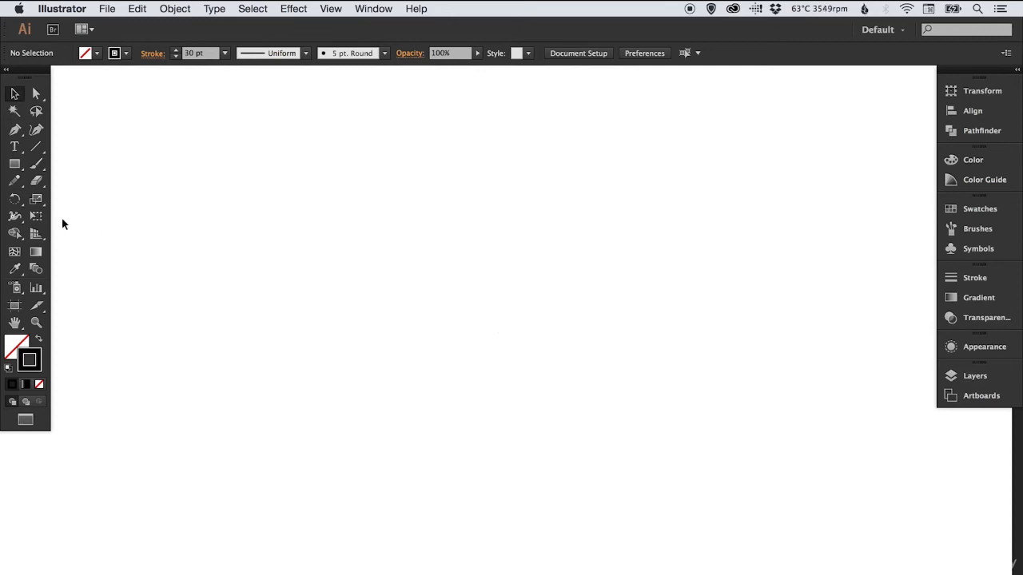
Add point text reading "Distort" in the middle of the blank artboard and select it as an object
click(15, 148)
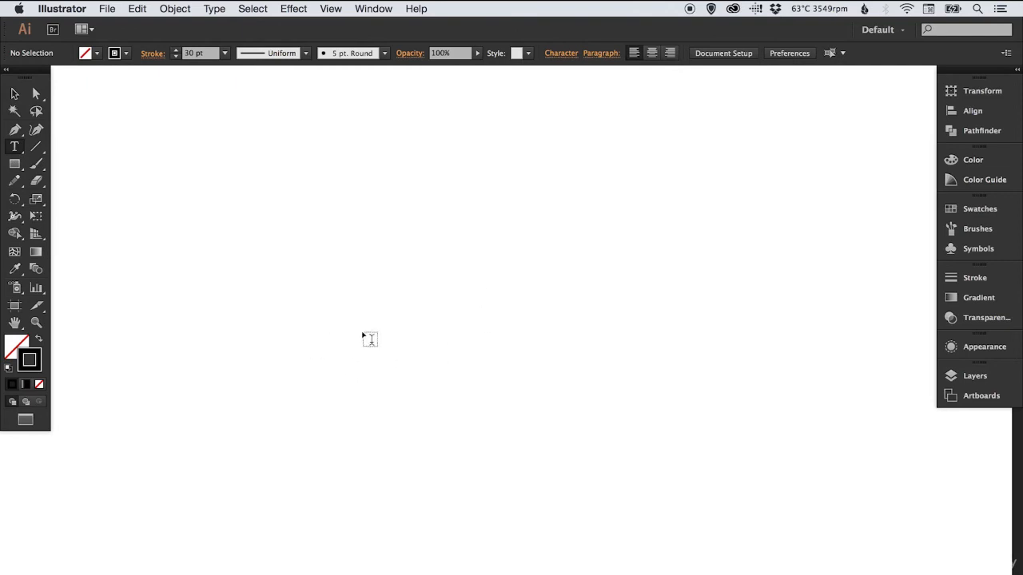
click(375, 326)
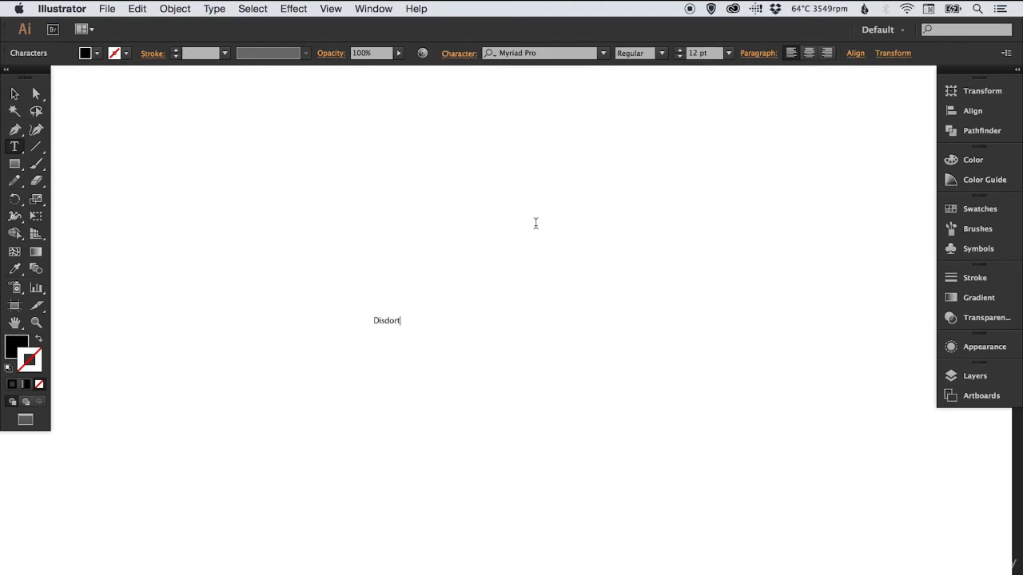
key(BackSpace)
key(BackSpace)
click(14, 95)
Enlarge the Distort text to 36 pt, scale it up to about 84 pt, and set its font style to Bold
click(728, 53)
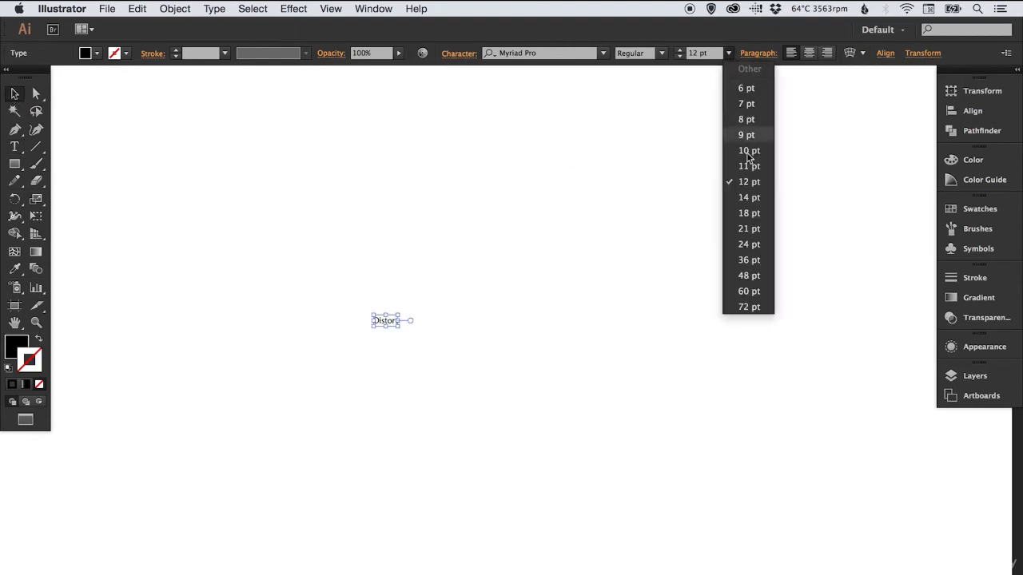
click(751, 260)
drag(449, 302, 543, 223)
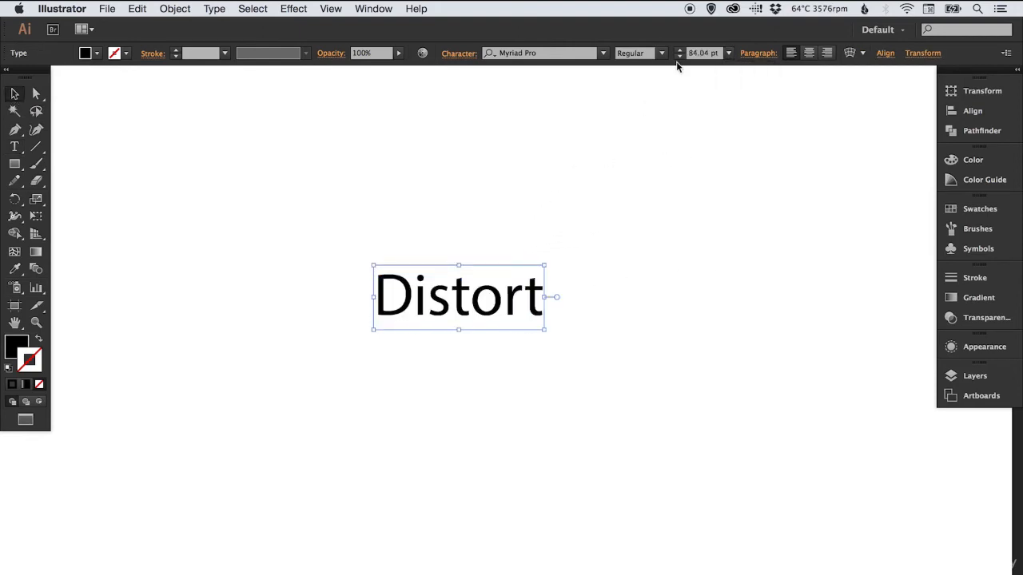
click(663, 53)
click(639, 194)
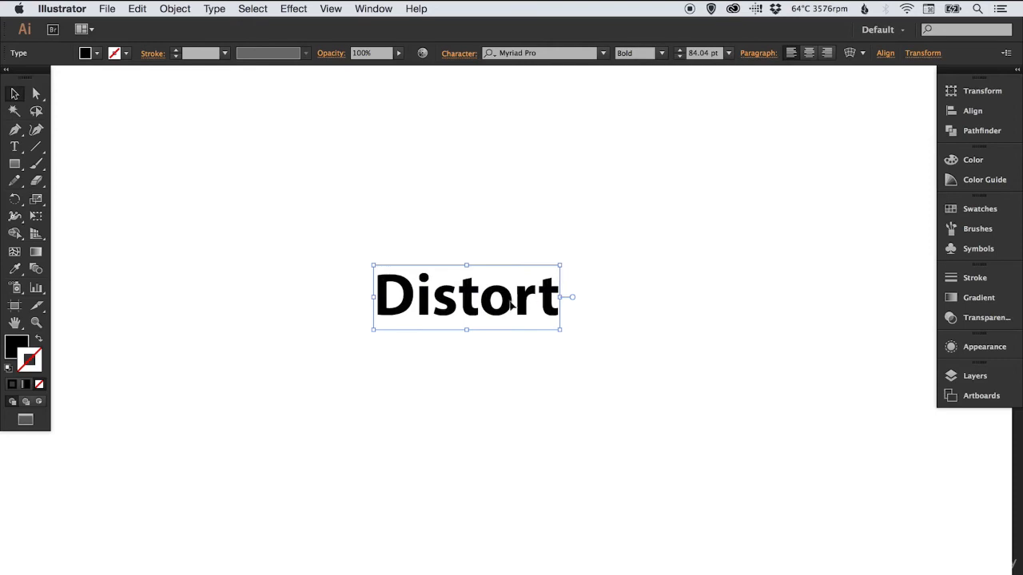
Scale the Distort text up to about 122 pt and reposition it near the centre of the view
drag(510, 303, 518, 316)
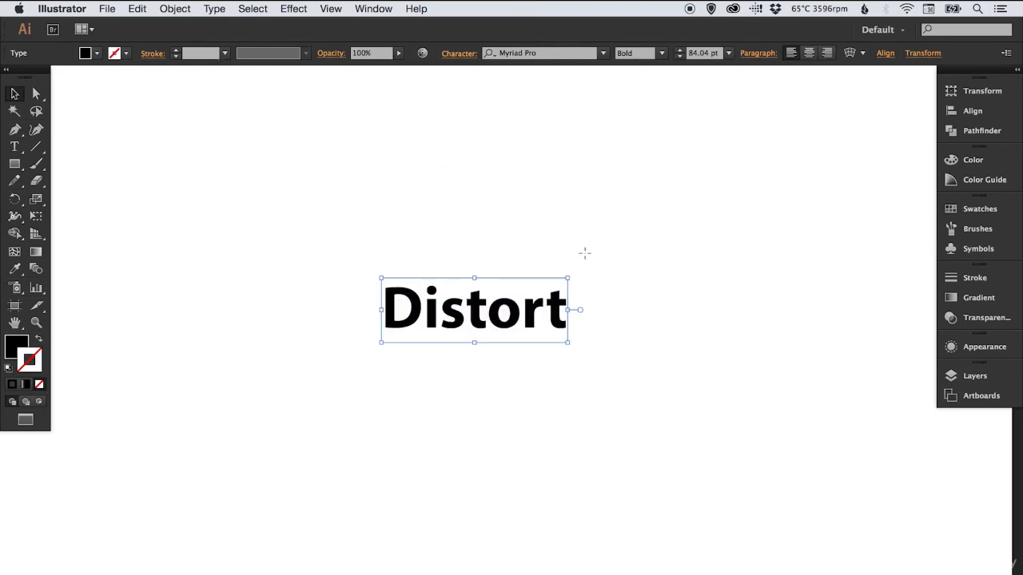
drag(584, 253, 659, 227)
drag(485, 370, 456, 364)
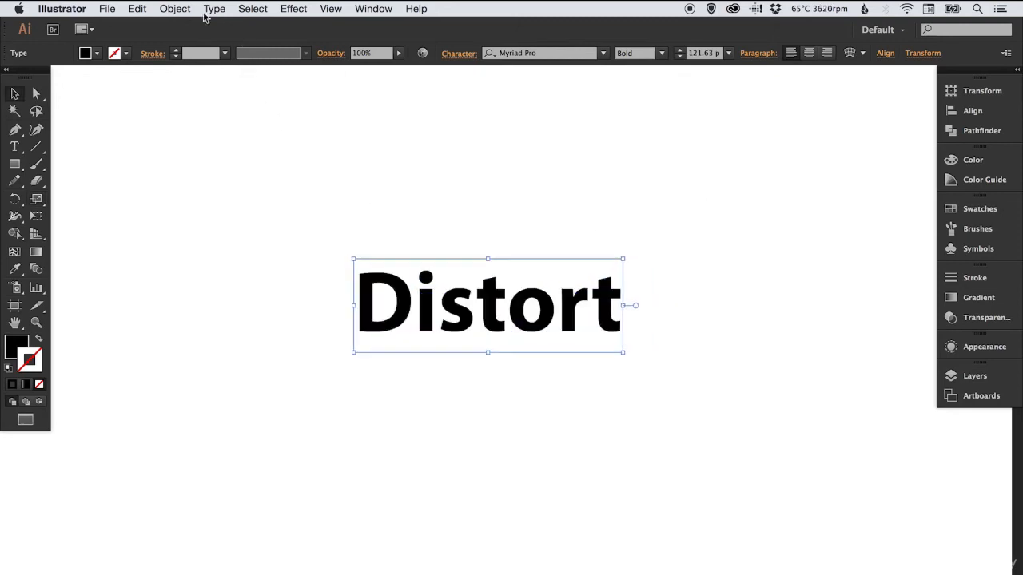
Start an Envelope Distort warp on the Distort text and choose the Arch style
click(177, 11)
mouse_move(248, 332)
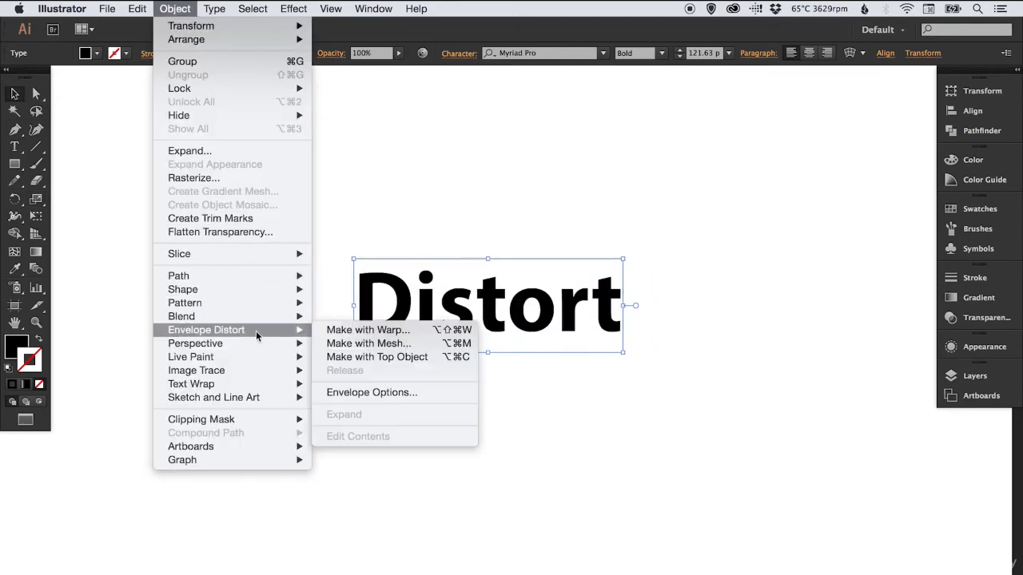
click(406, 331)
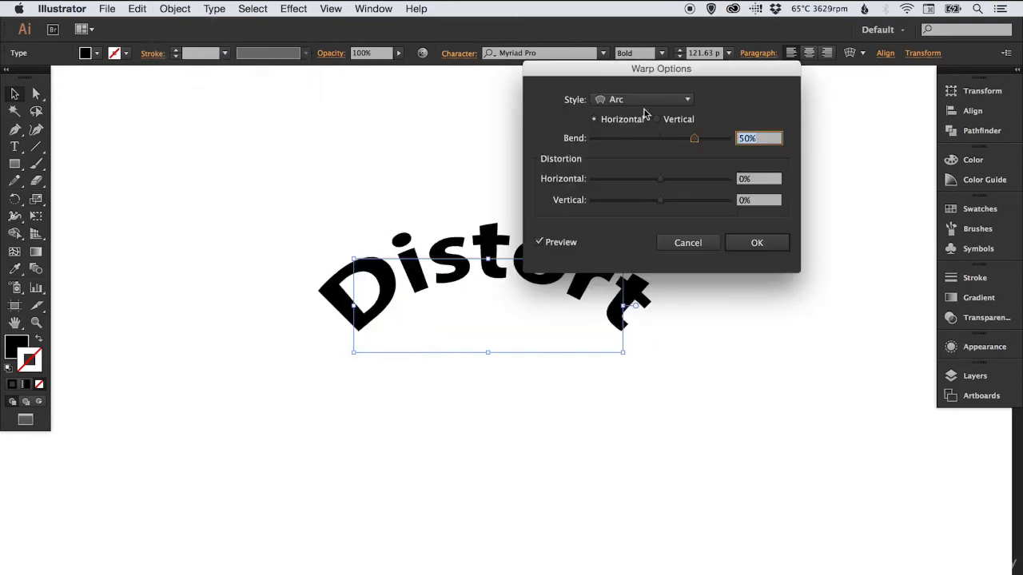
drag(681, 69, 869, 377)
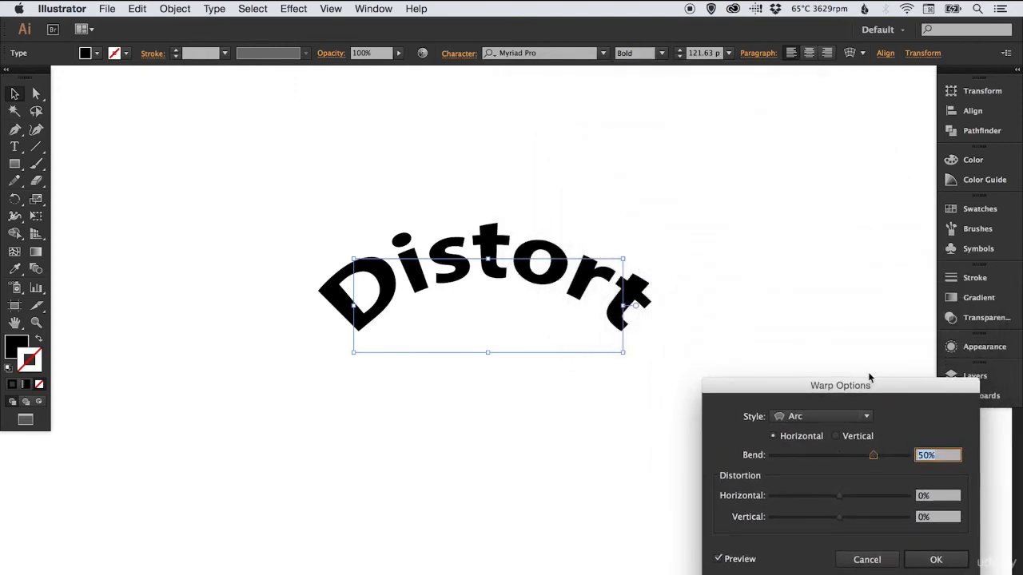
click(819, 423)
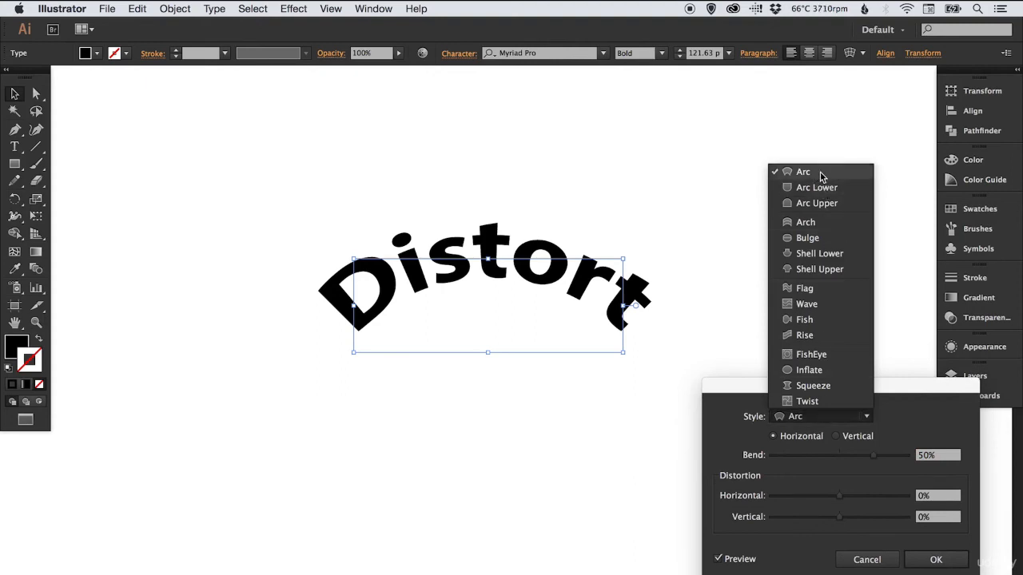
click(823, 222)
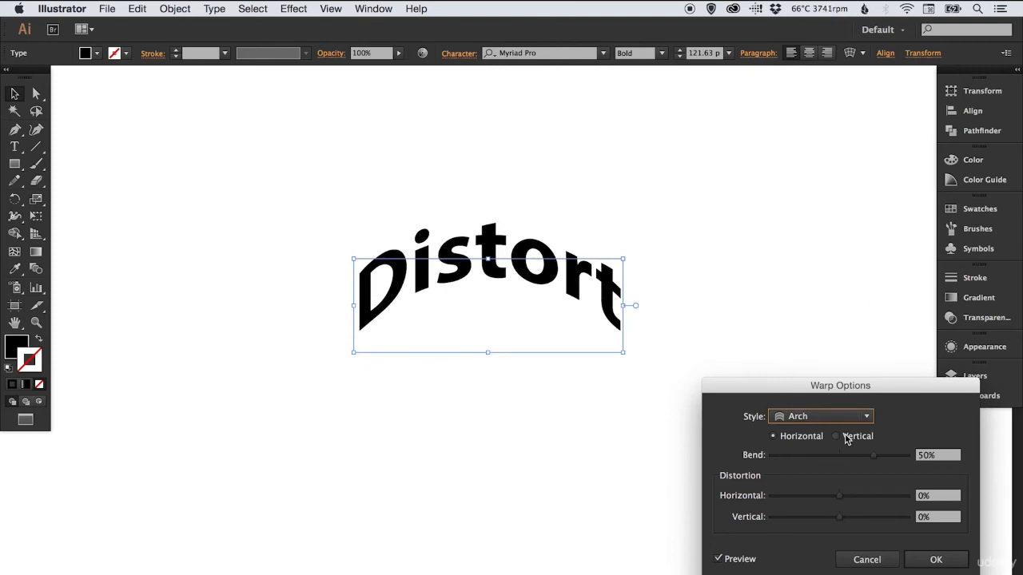
Compare the Arch warp in vertical and horizontal orientation, and set the horizontal bend to 47%
drag(851, 388, 856, 234)
click(840, 283)
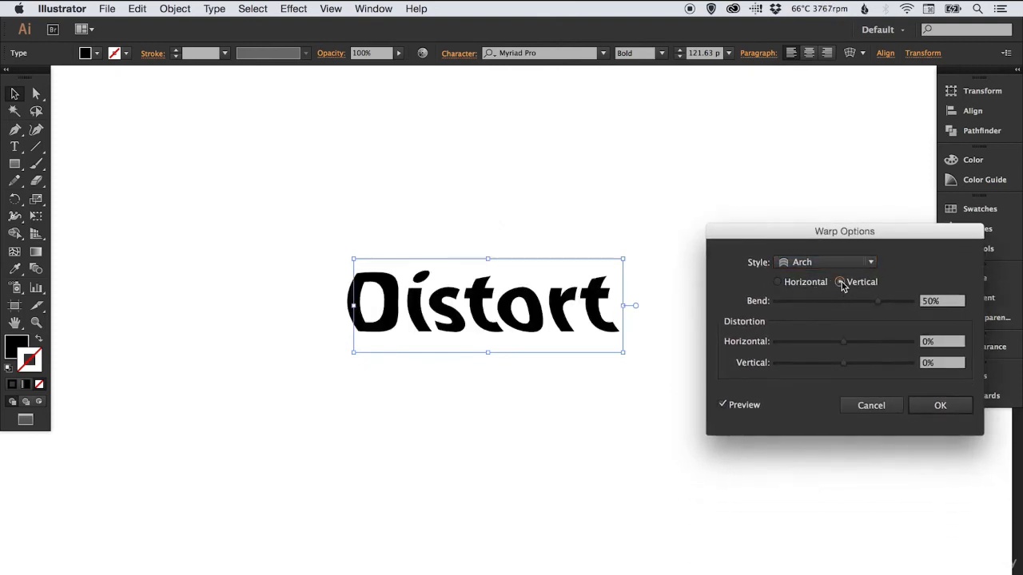
click(783, 285)
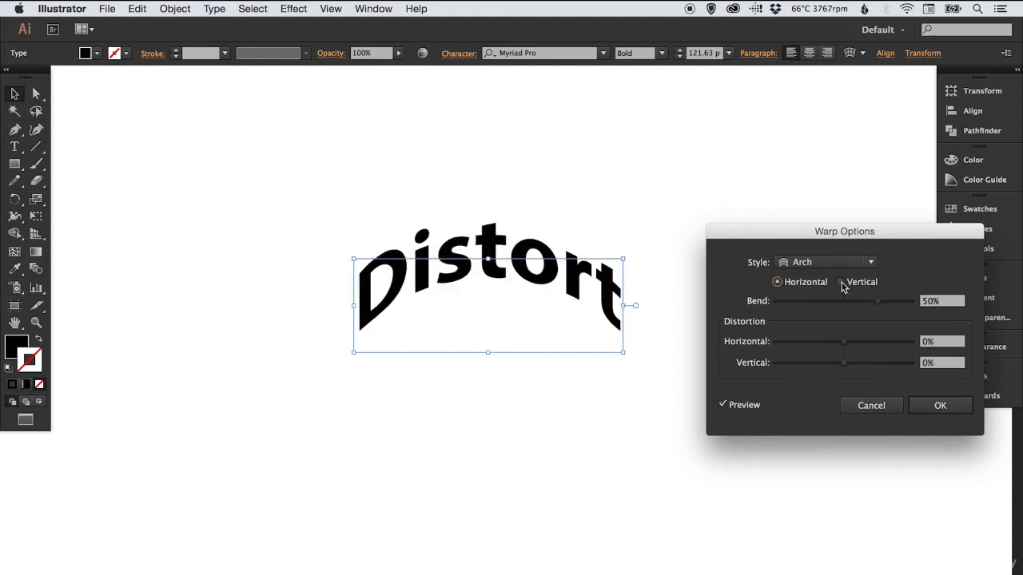
click(841, 283)
click(785, 285)
drag(862, 303, 885, 311)
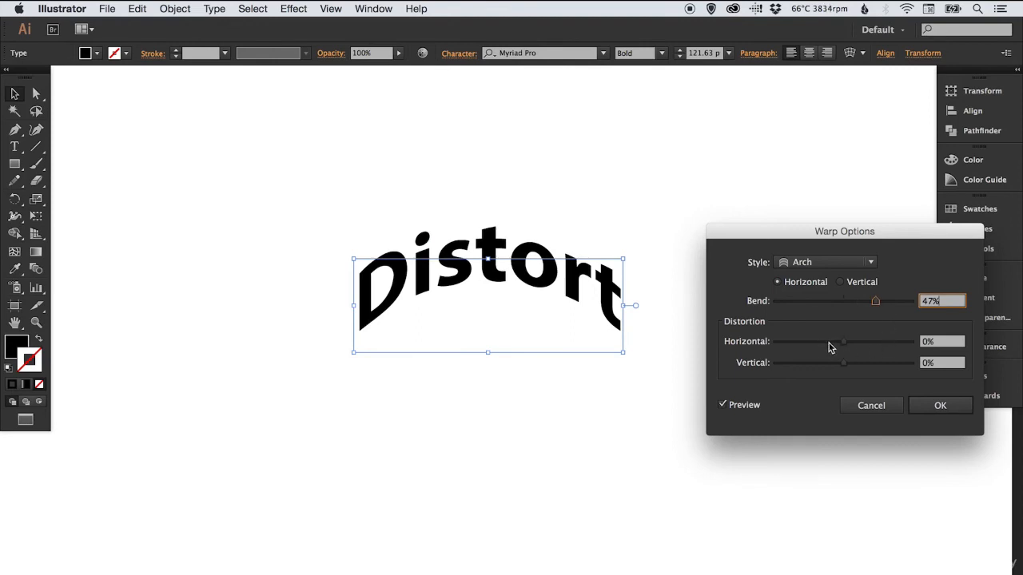
Try 80% horizontal and 11% vertical distortion on the Arch warp, and reset both to 0%
drag(828, 347, 897, 342)
mouse_move(848, 365)
mouse_down()
mouse_move(813, 362)
mouse_move(868, 366)
mouse_move(849, 365)
mouse_up()
key(shift+Tab)
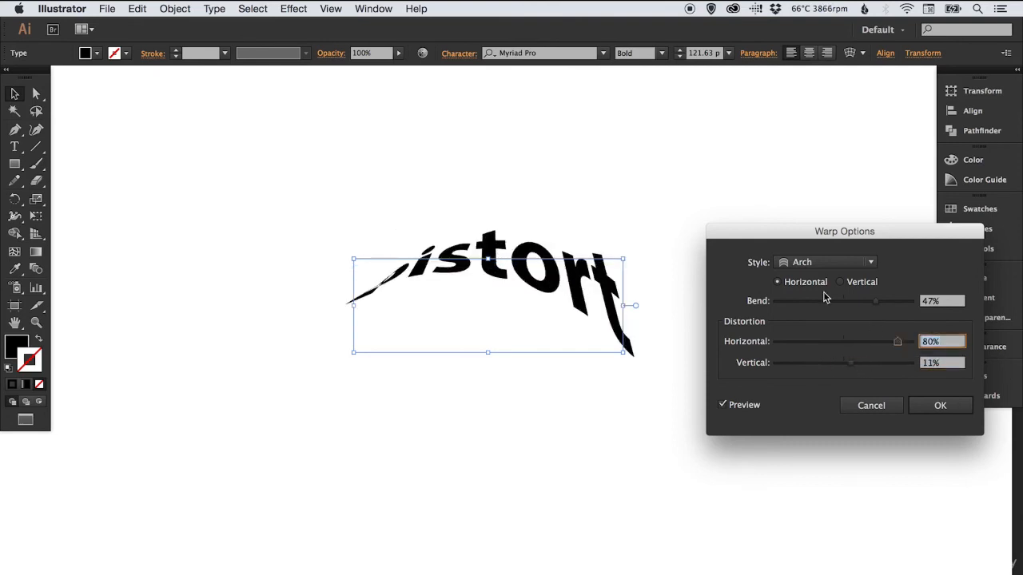
text(0)
key(Tab)
text(0)
key(Tab)
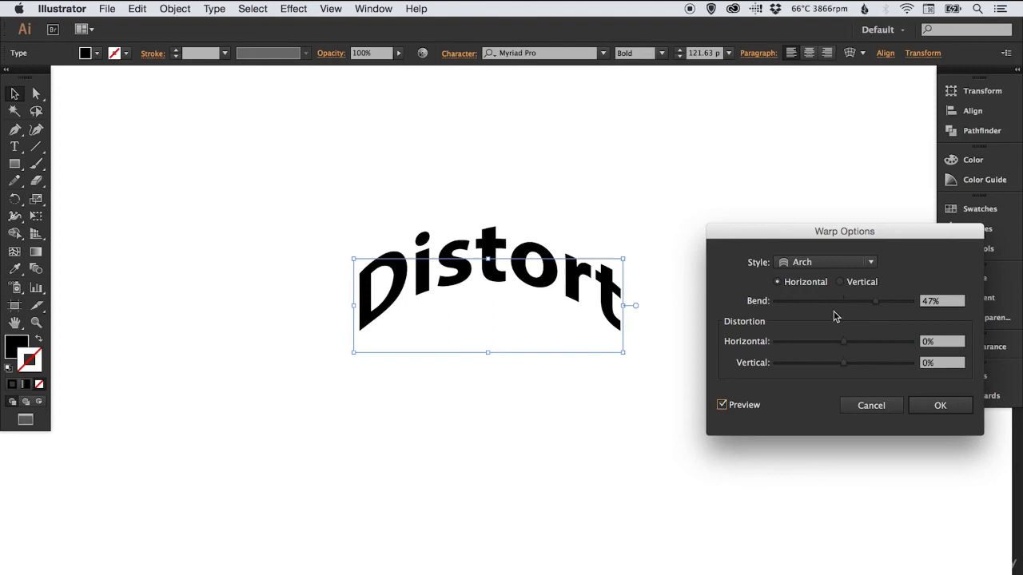
Try the Bulge warp style on the Distort text with a 31% bend
click(873, 268)
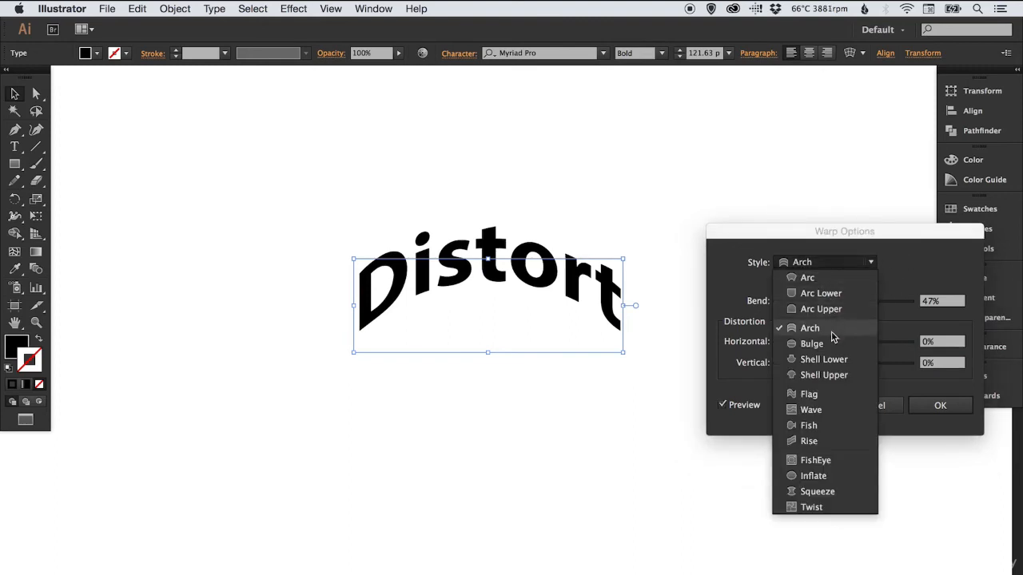
click(823, 349)
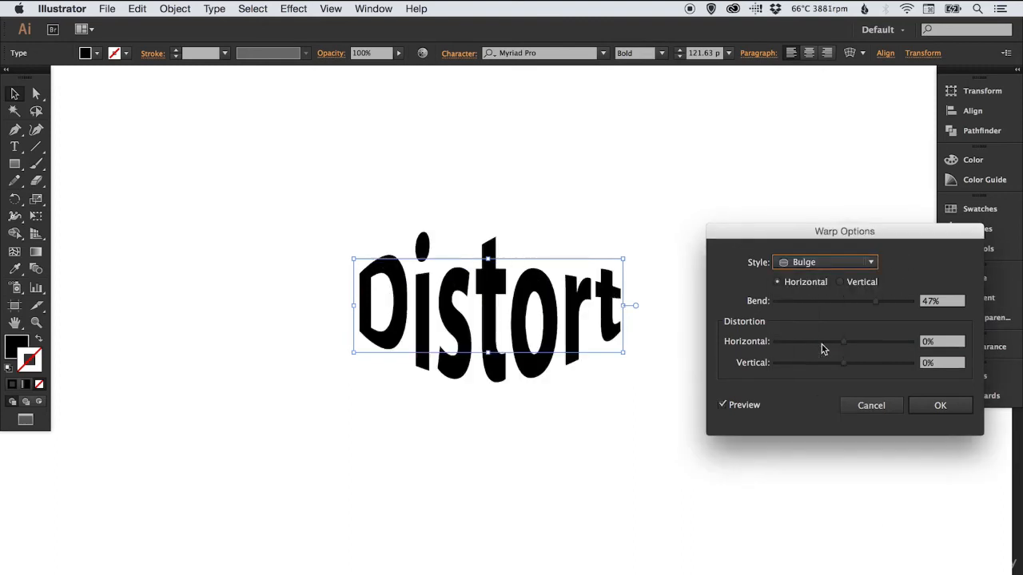
click(857, 302)
mouse_move(856, 301)
mouse_down()
mouse_move(908, 302)
mouse_move(813, 298)
mouse_move(864, 302)
mouse_up()
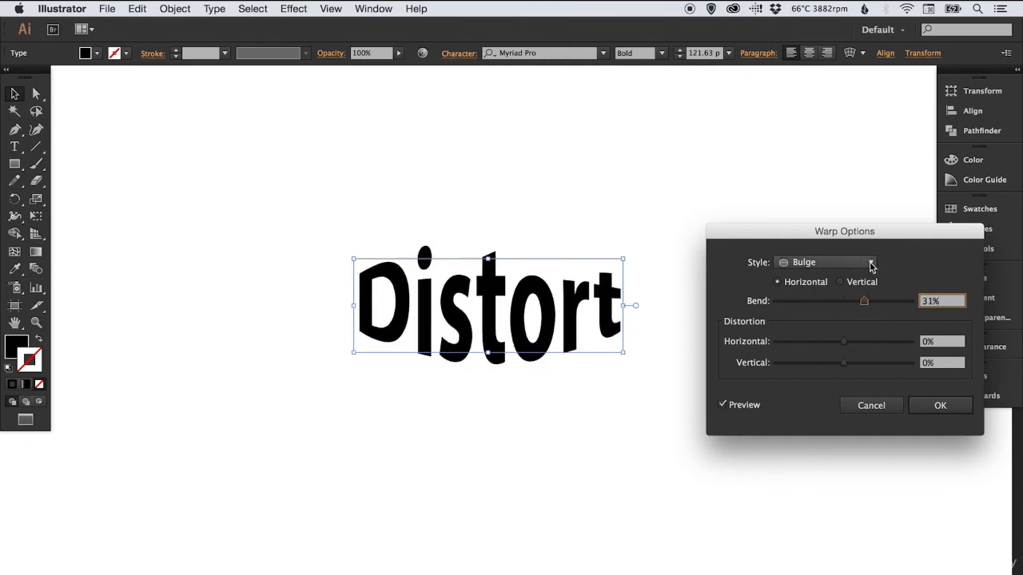
Preview the Flag warp style on the Distort text, and try Arc Upper with a 70% bend
click(870, 264)
click(829, 395)
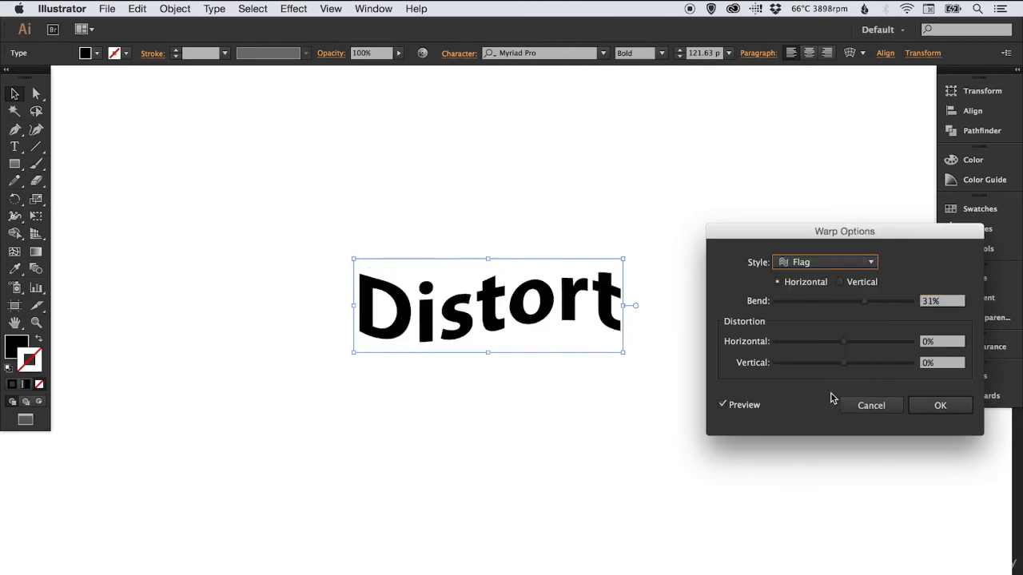
click(872, 265)
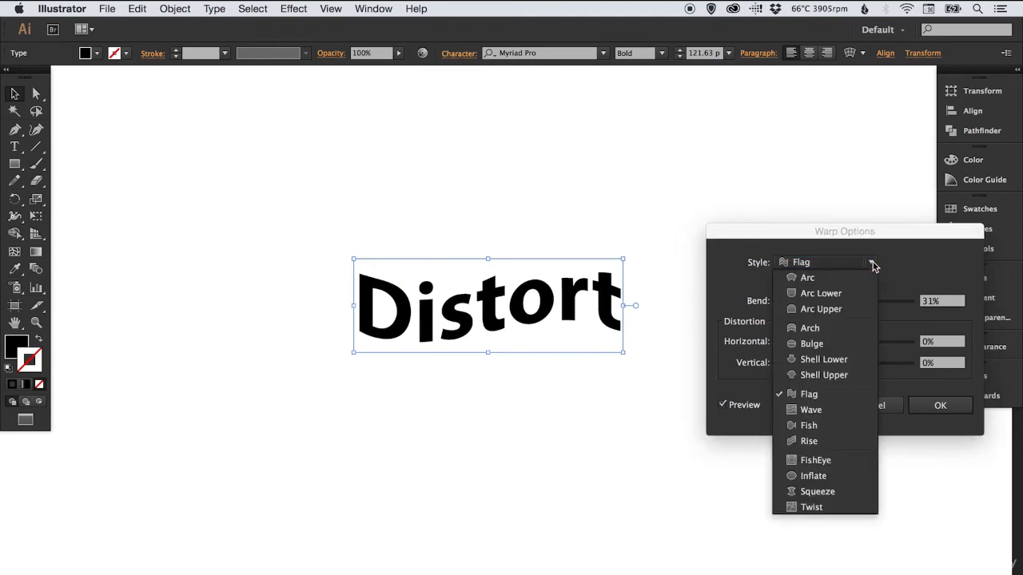
click(838, 308)
drag(868, 302, 893, 307)
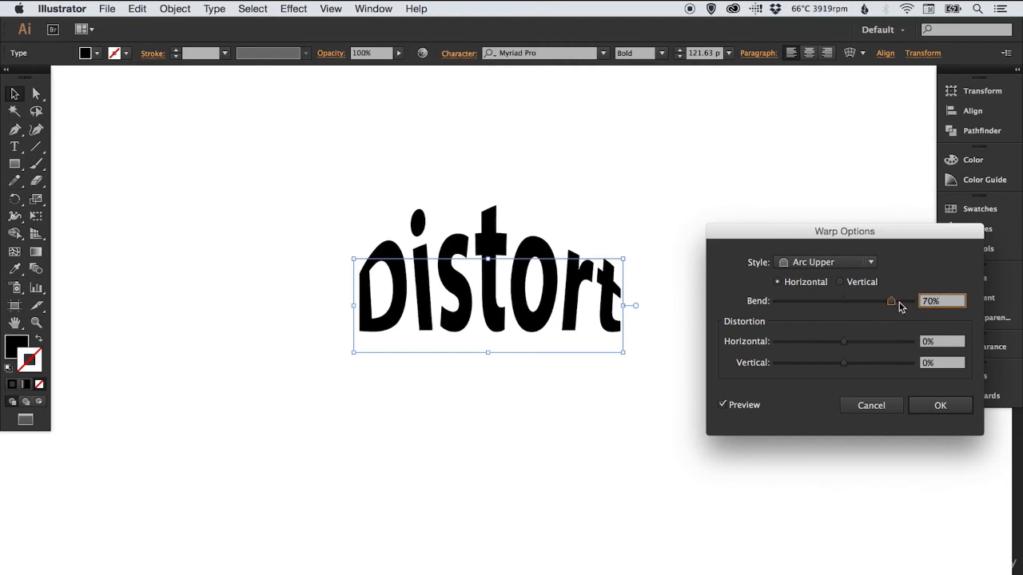
Change the warp style to Squeeze with a 56% bend and apply it to the Distort text
click(870, 263)
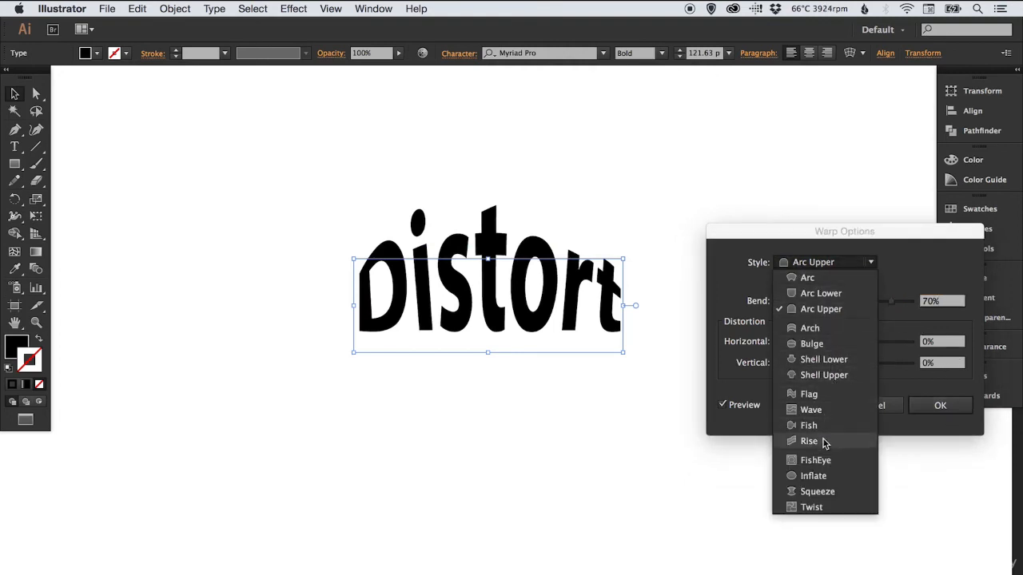
click(819, 491)
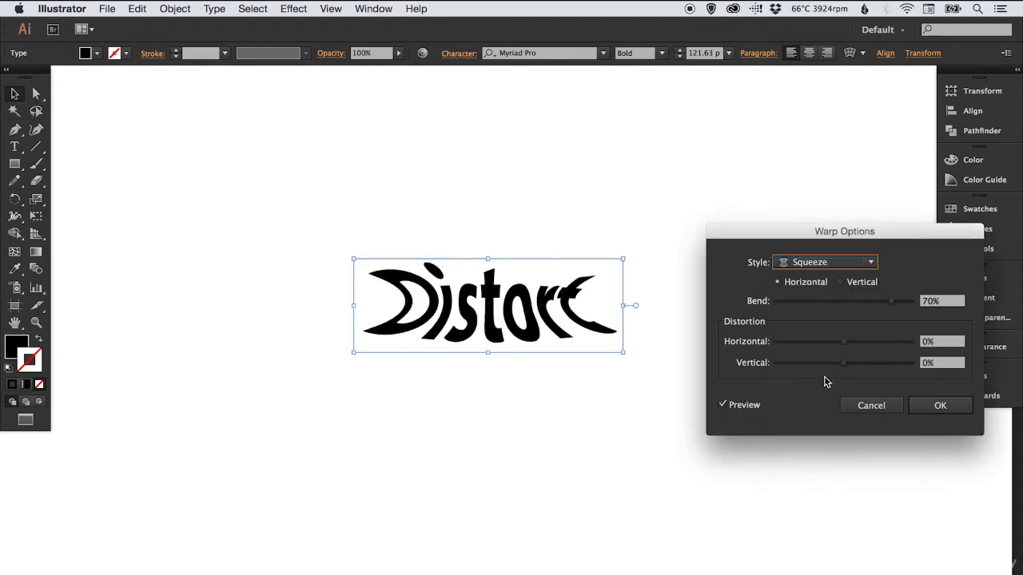
click(859, 305)
drag(857, 306, 880, 303)
click(924, 407)
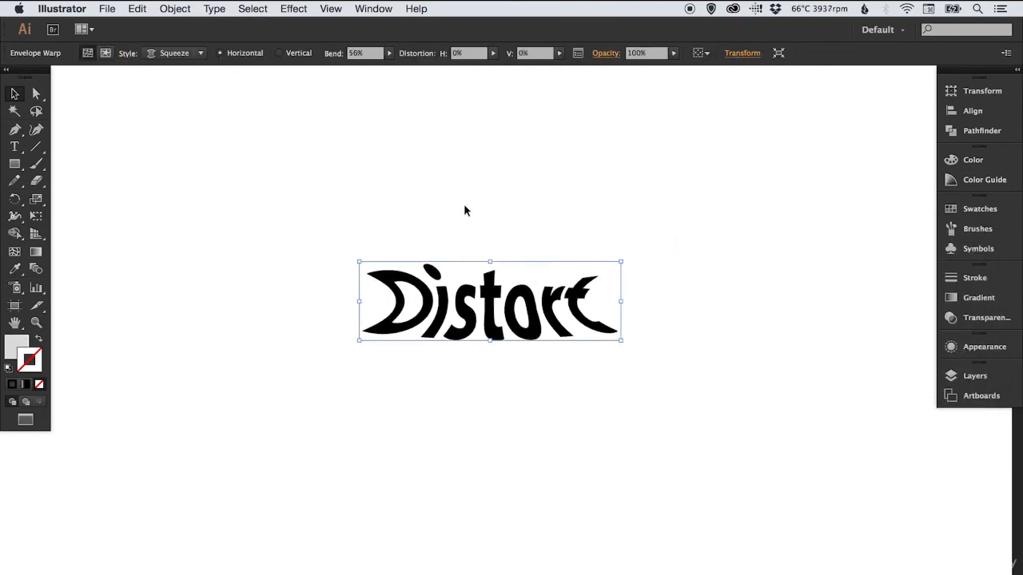
Move the warped Distort text slightly down on the artboard and deselect it
click(497, 231)
drag(509, 315, 515, 337)
click(493, 244)
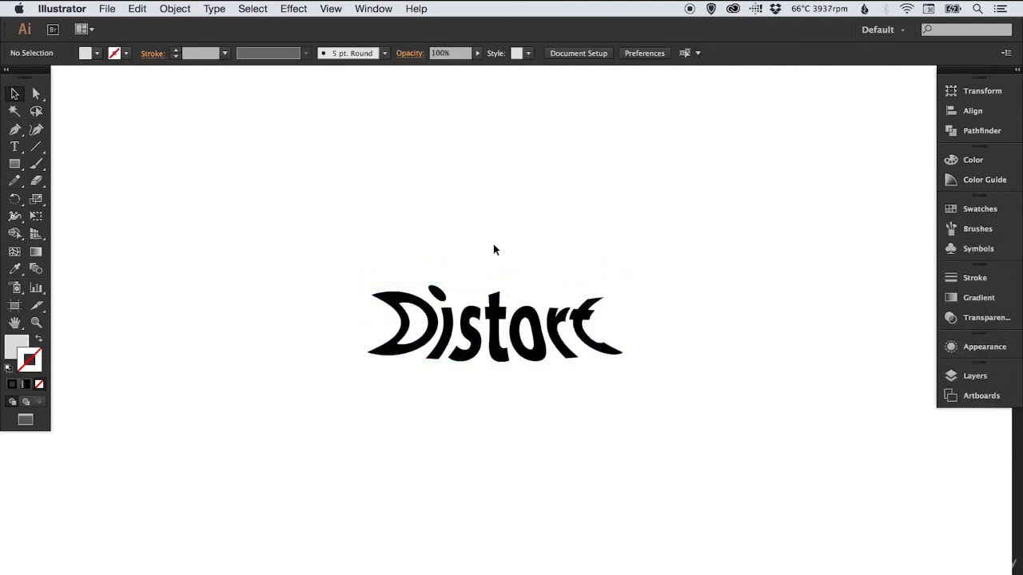
Expand the object and fill of the warped Distort text, and check its letter paths in outline view
click(443, 312)
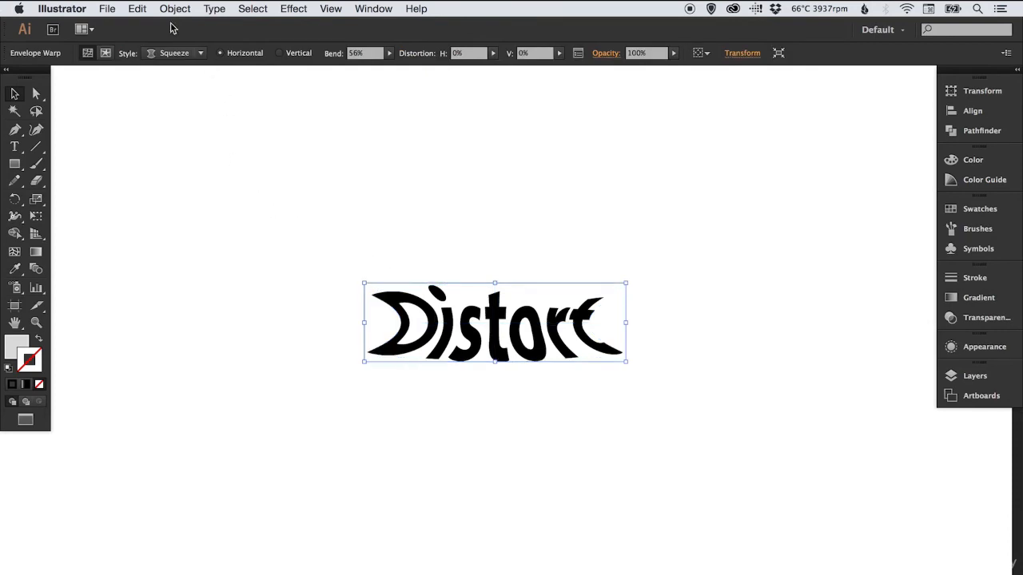
click(175, 9)
click(217, 152)
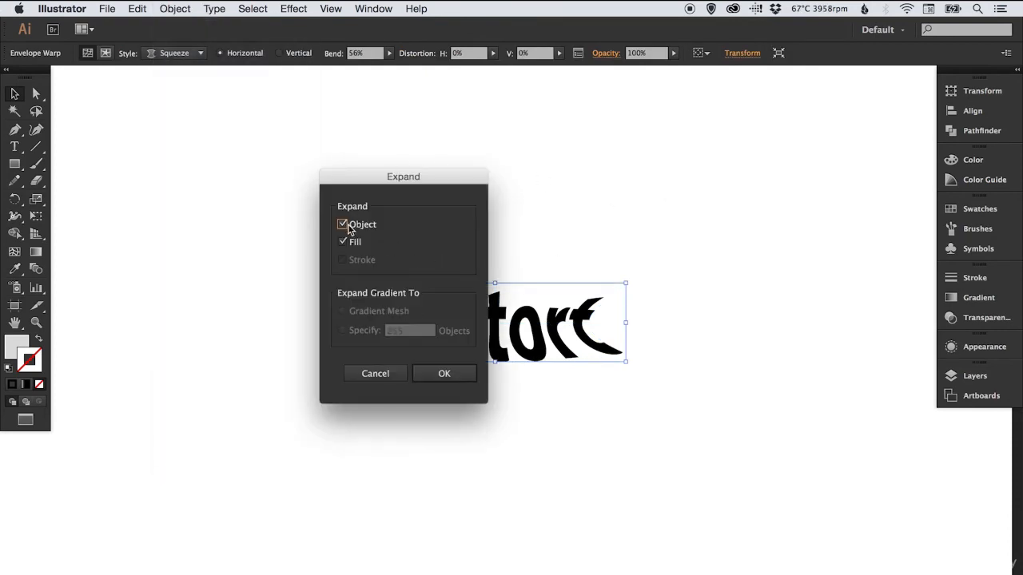
click(444, 373)
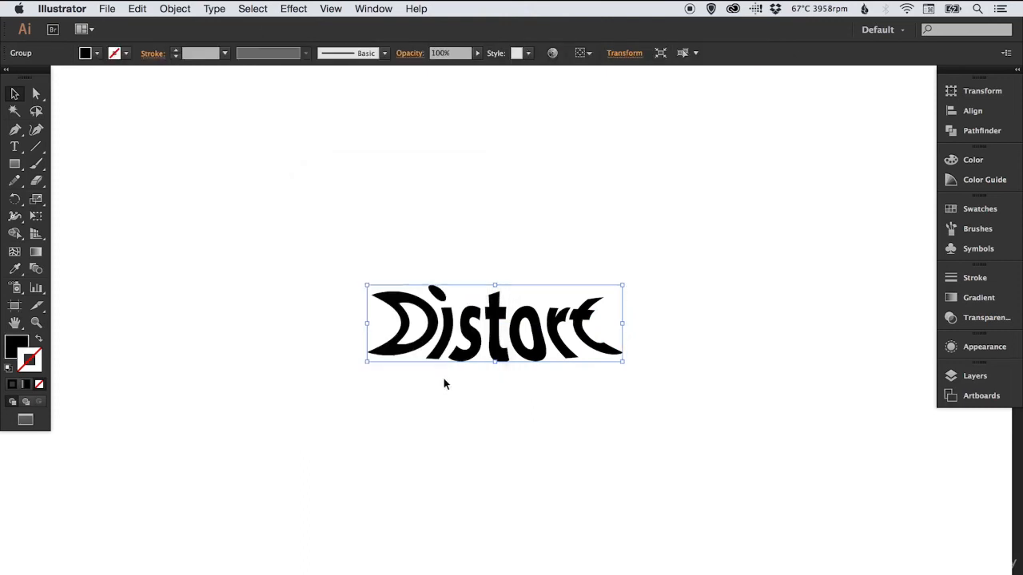
click(495, 216)
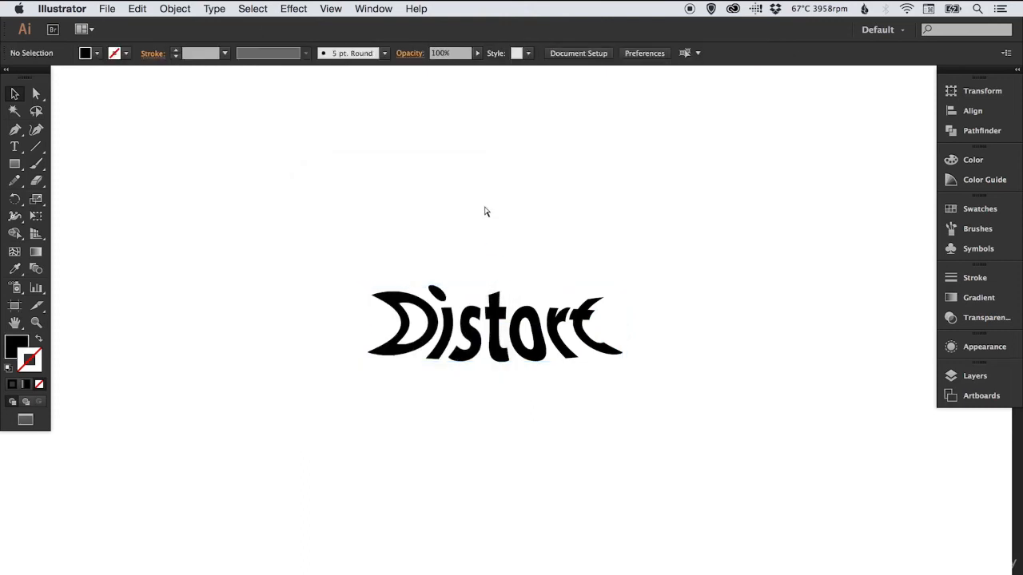
key(super+y)
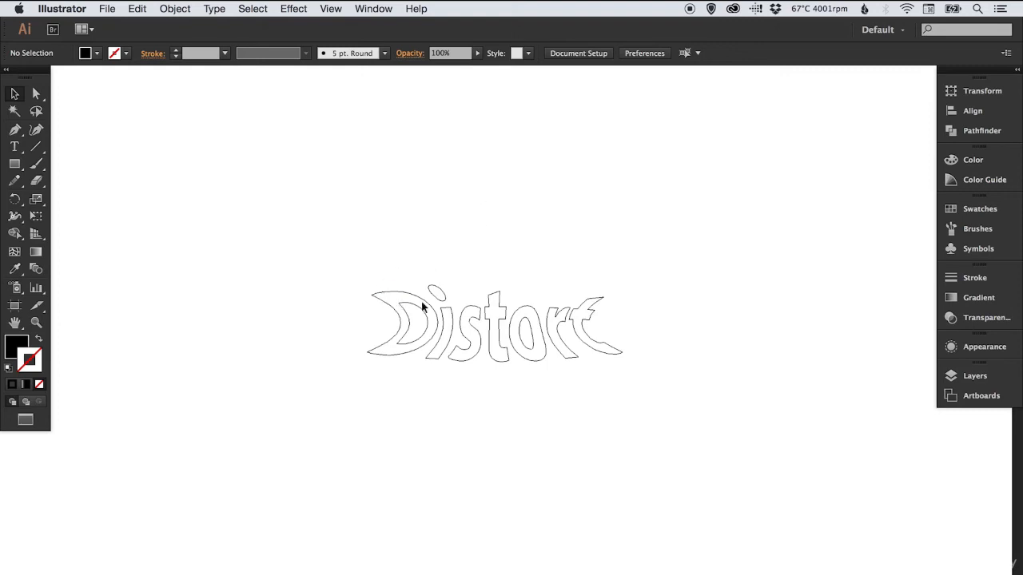
key(super+y)
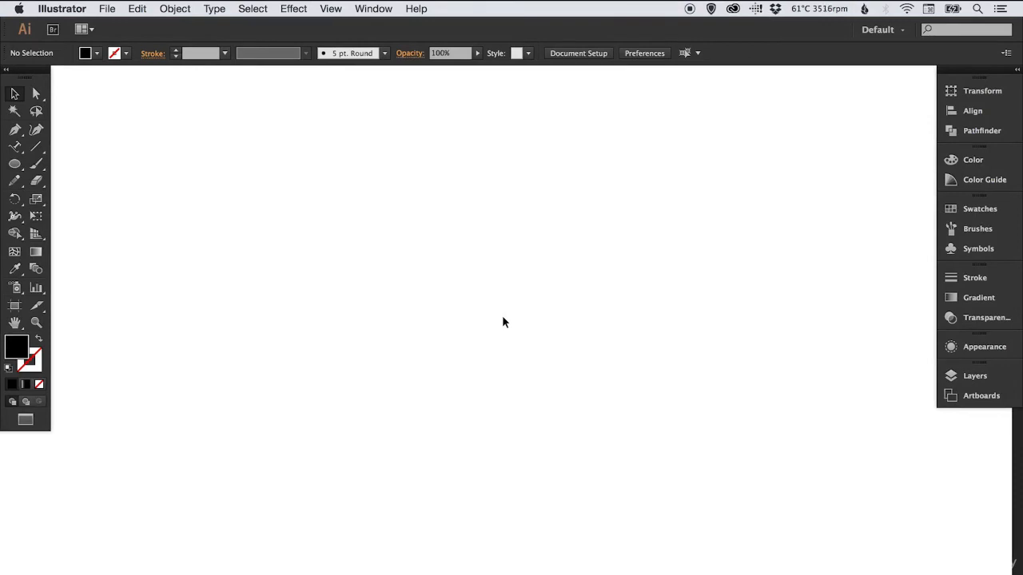
Draw a large circle in the middle of the blank artboard and give it no fill and a 1 pt black stroke
click(15, 164)
mouse_move(359, 187)
mouse_down()
mouse_move(381, 239)
mouse_move(653, 496)
mouse_up()
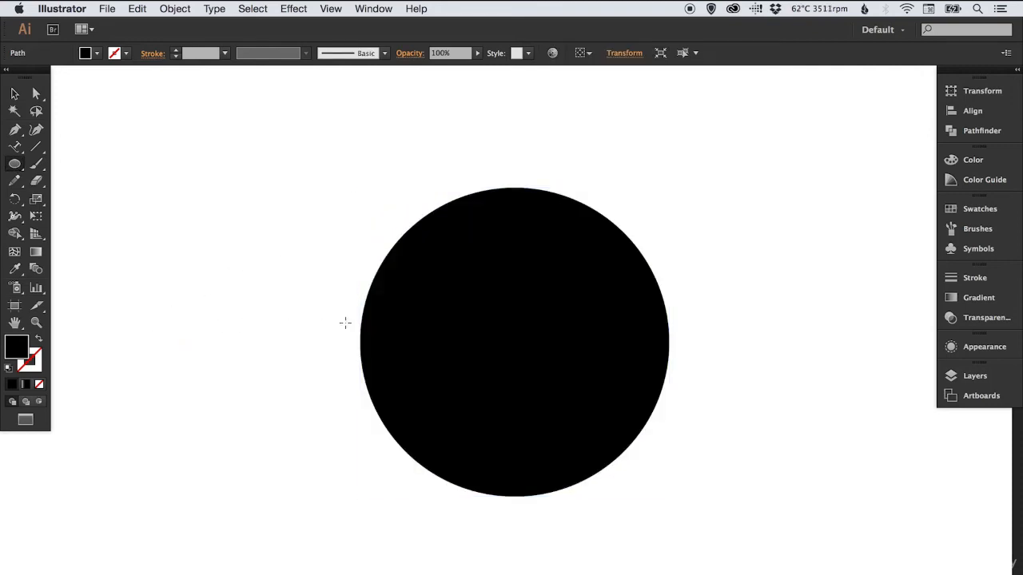
key(v)
drag(410, 290, 402, 287)
click(39, 339)
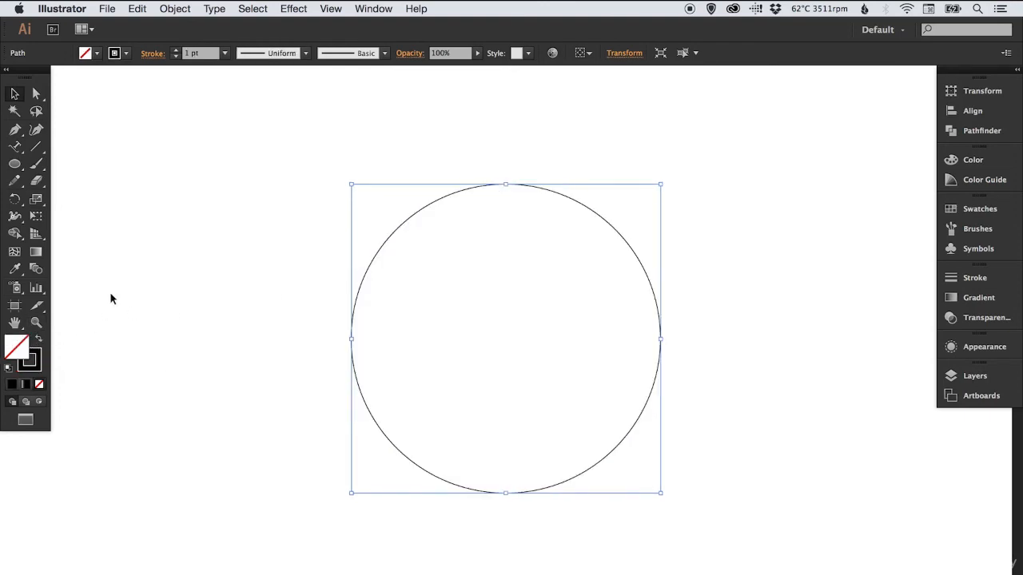
Add type on the circle's path reading "And we can type our text here", starting at its upper-left arc, and select it as an object
click(17, 149)
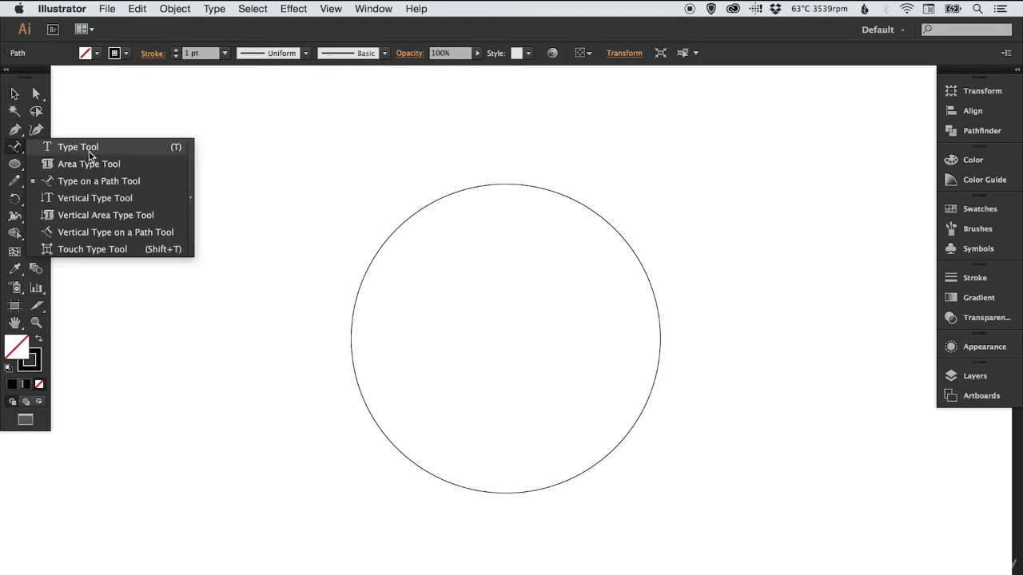
click(91, 184)
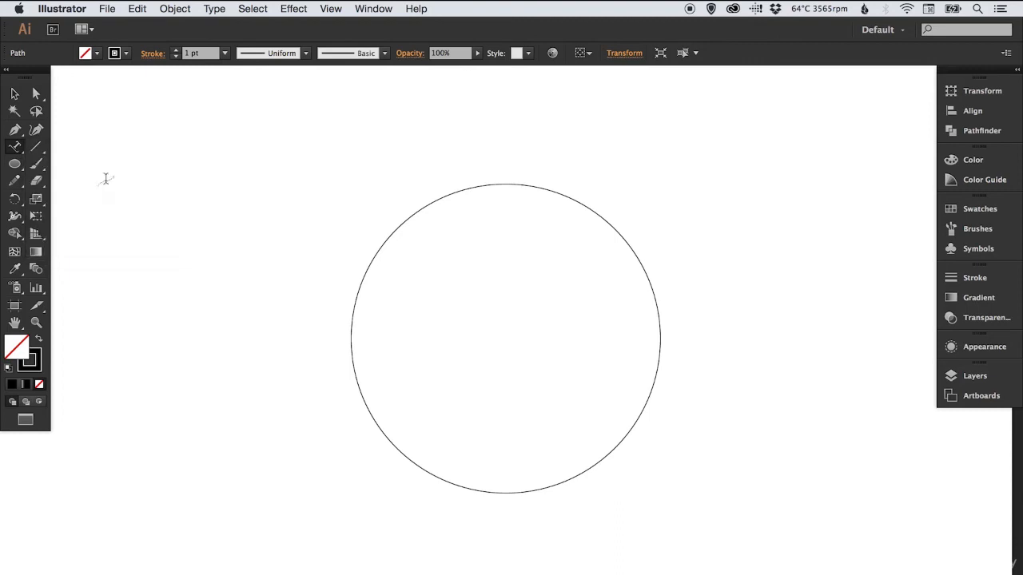
click(425, 199)
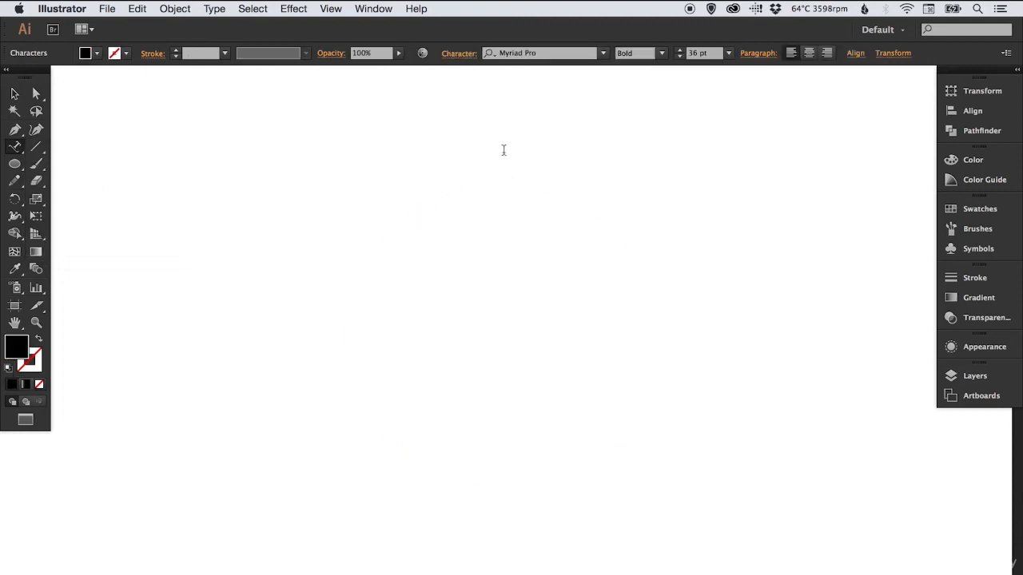
text(And we can)
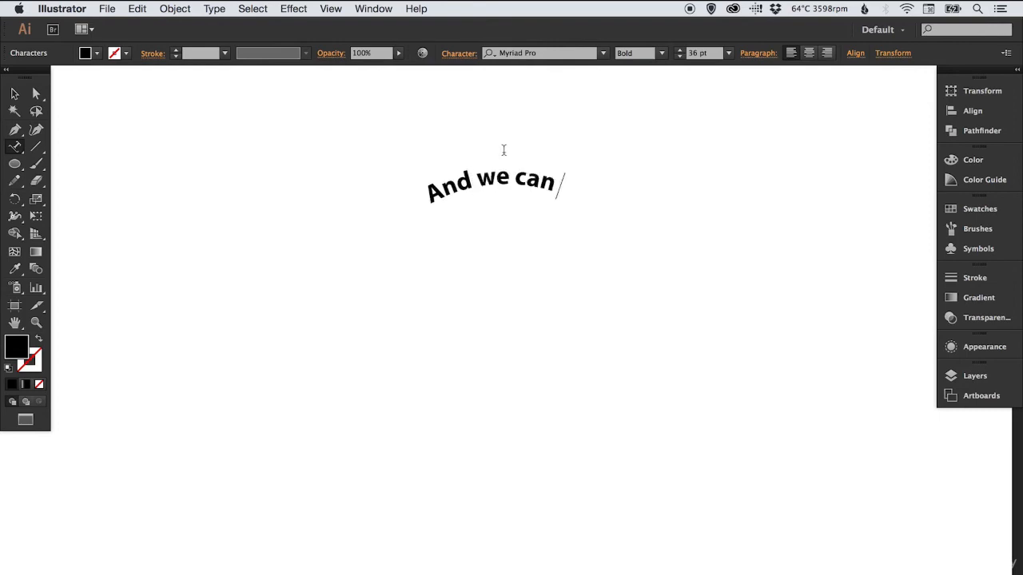
text( type our te)
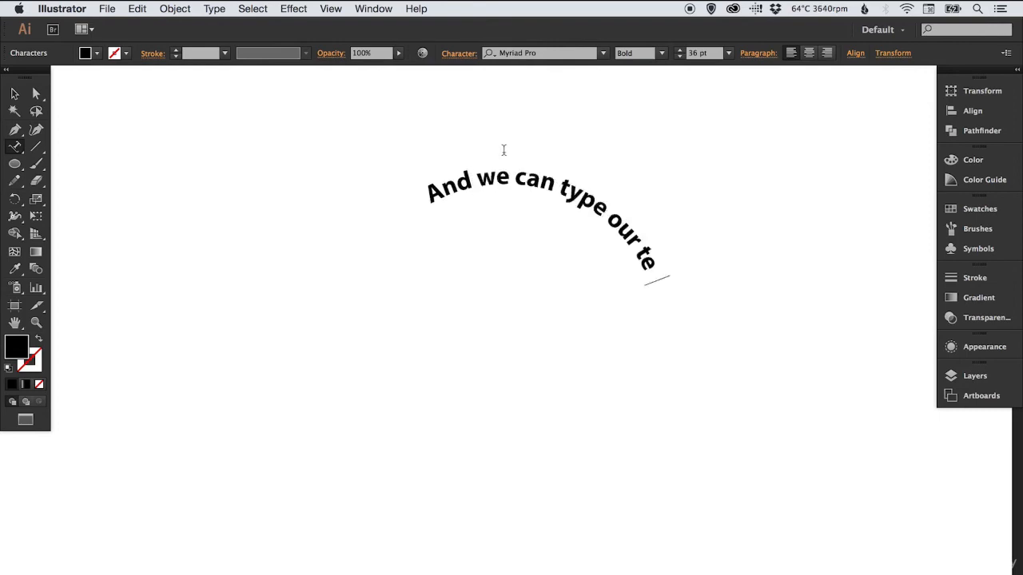
text(xt here)
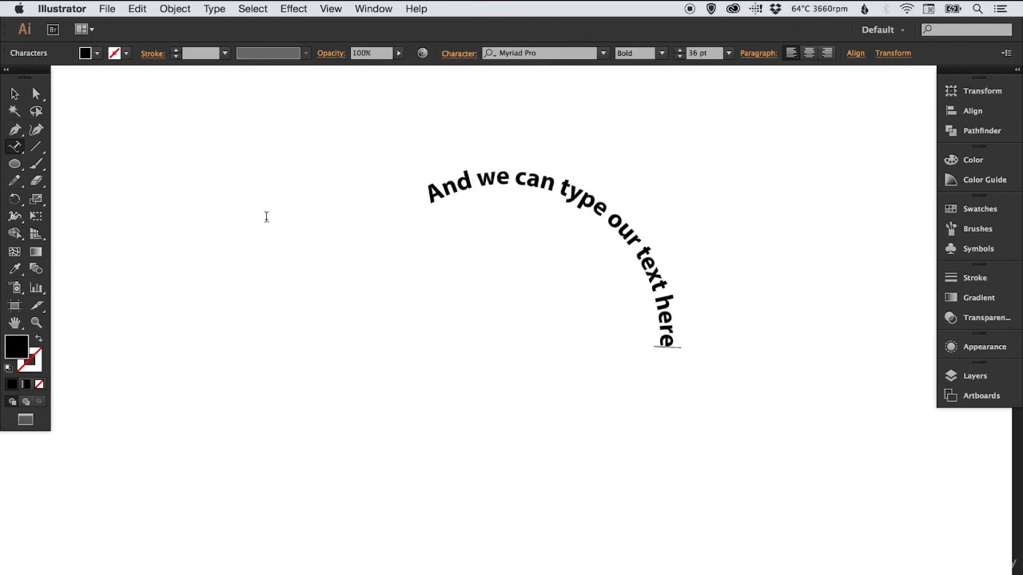
click(14, 93)
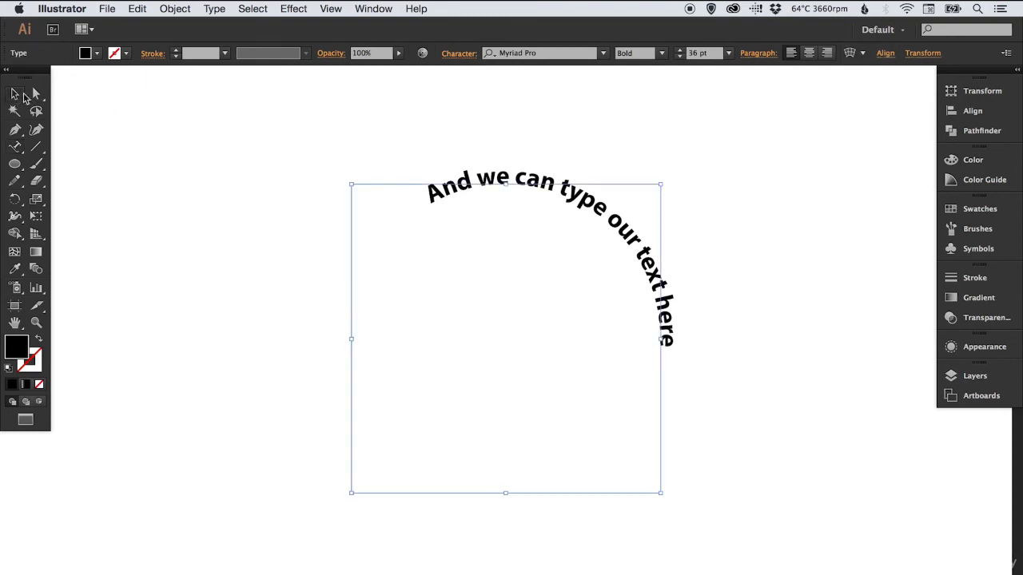
Slide the type back along the circle's path so the phrase arches roughly centred over the top, and deselect it
click(304, 145)
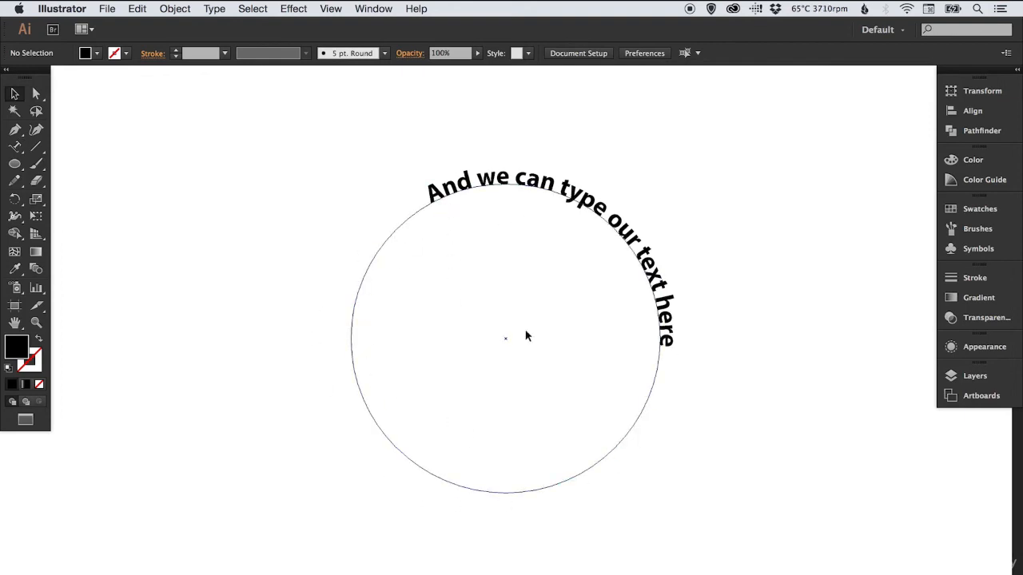
key(a)
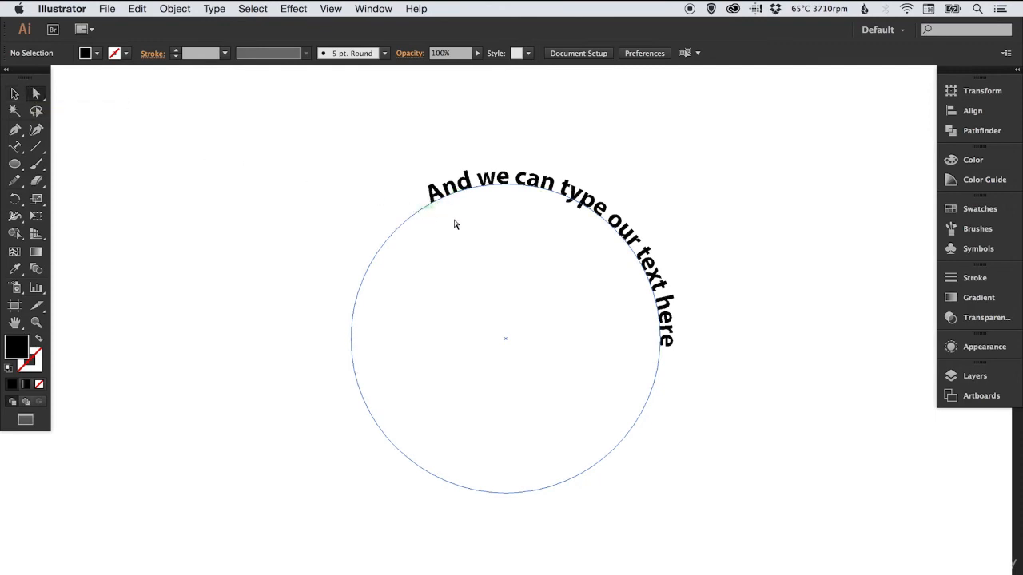
click(430, 210)
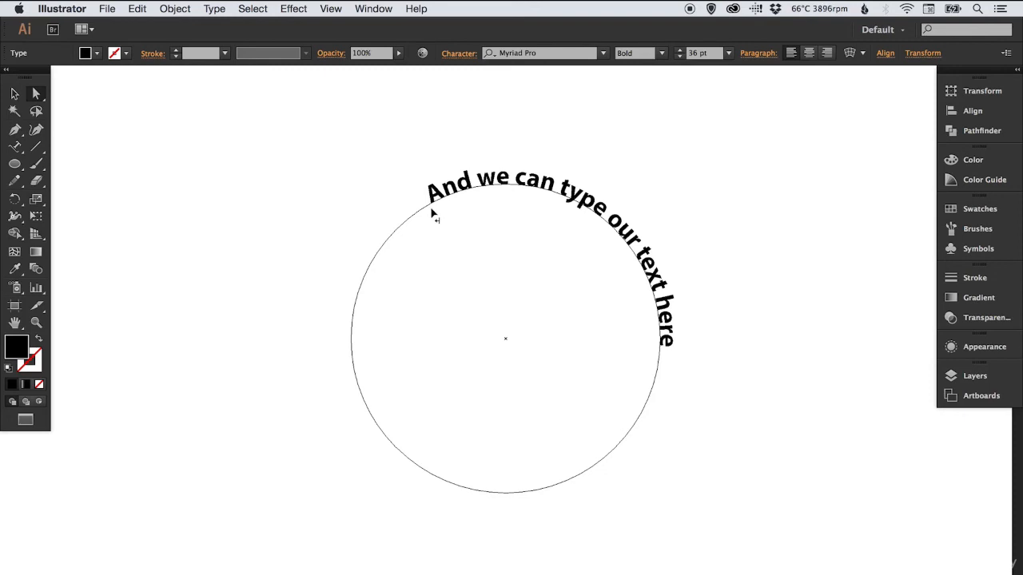
click(430, 211)
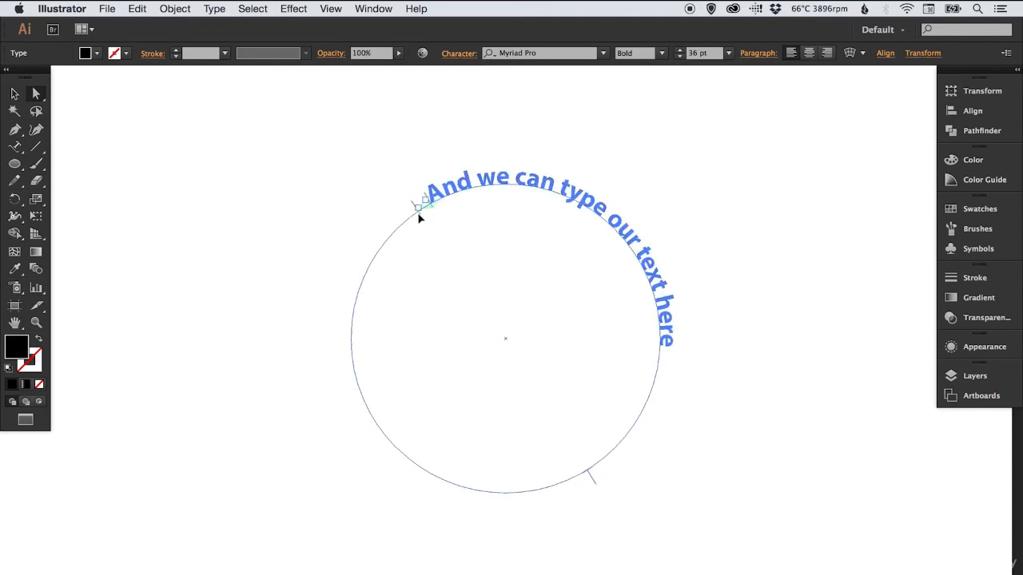
click(373, 285)
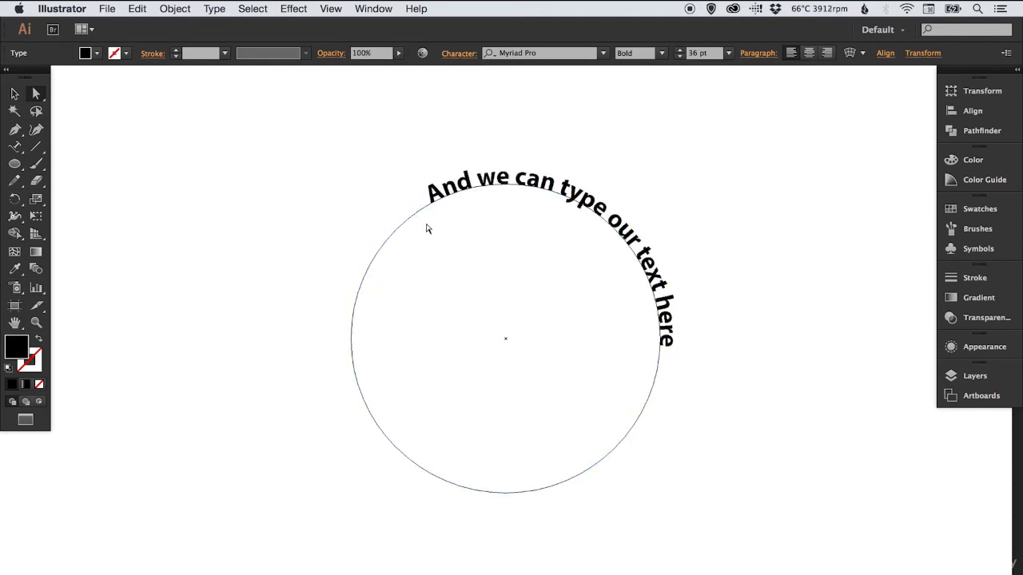
drag(433, 209, 379, 278)
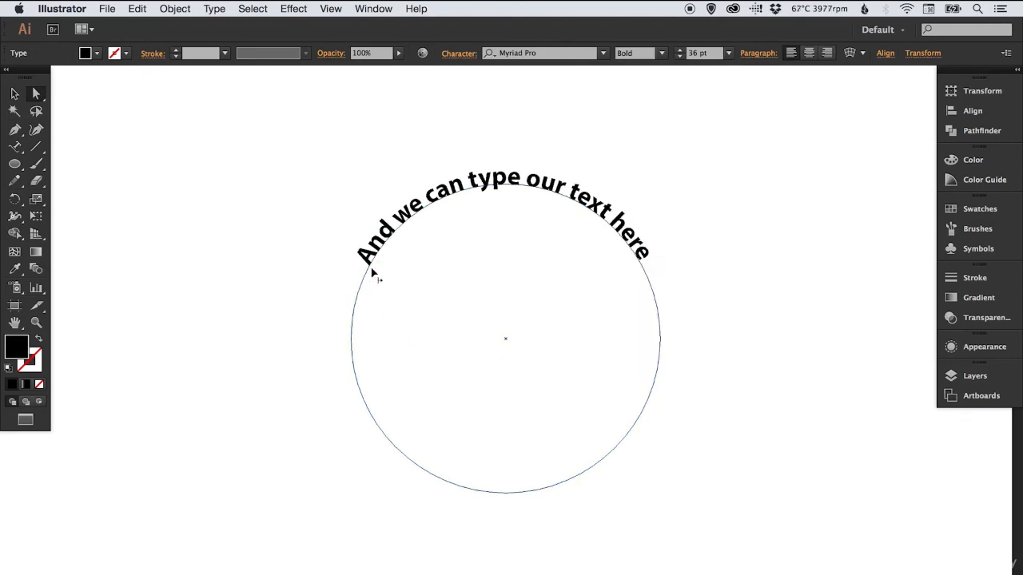
drag(373, 267, 397, 278)
key(v)
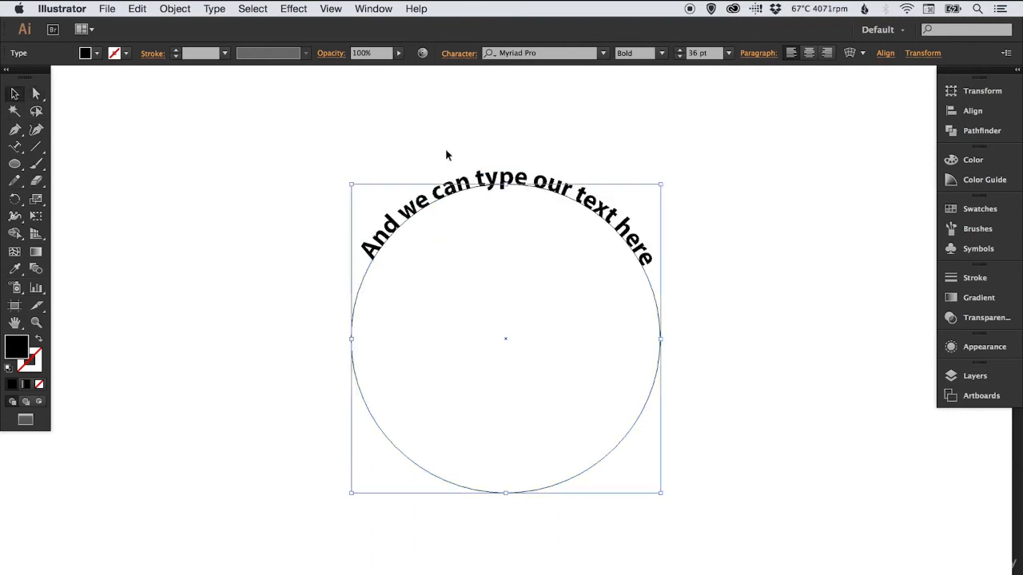
click(393, 252)
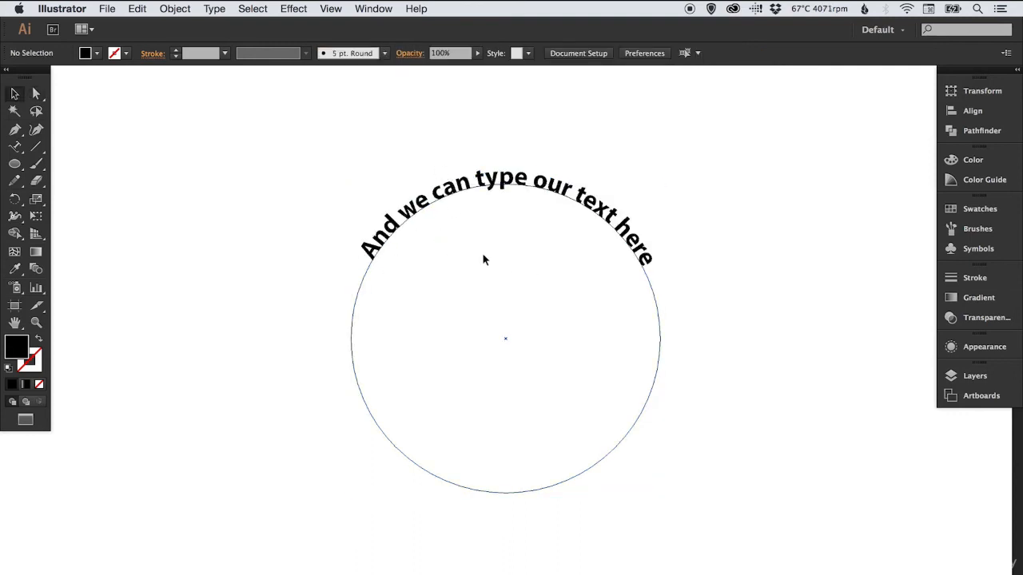
Show the rulers and guides, and place a horizontal guide level with the lower ends of the arched text
click(334, 9)
mouse_move(421, 300)
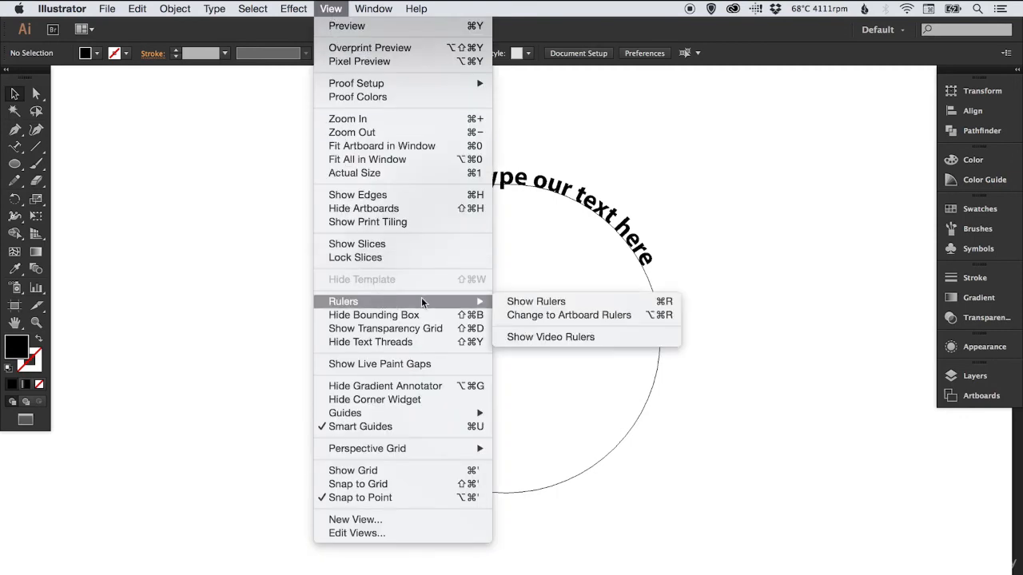
click(519, 307)
drag(443, 72, 451, 259)
click(331, 8)
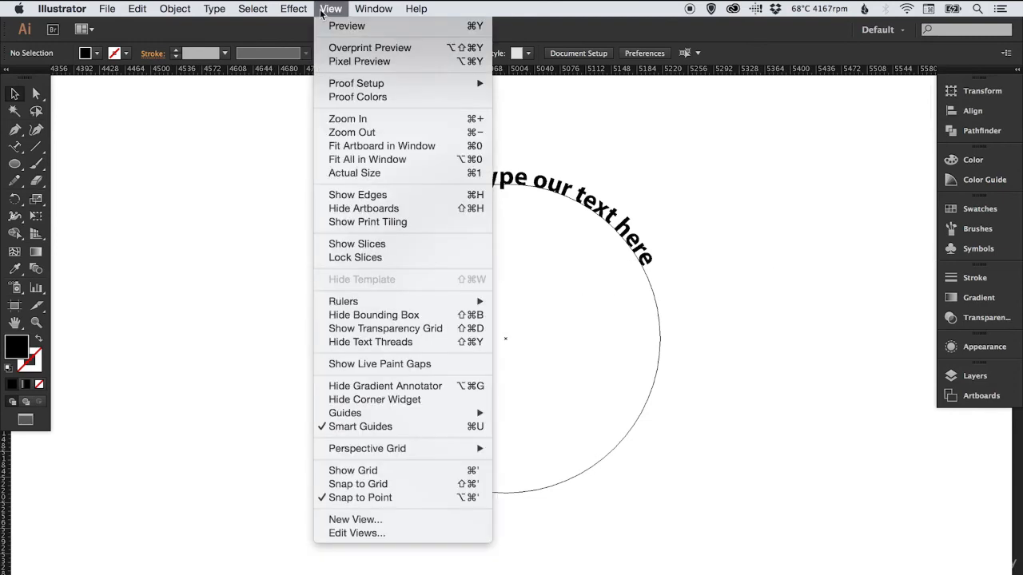
mouse_move(411, 413)
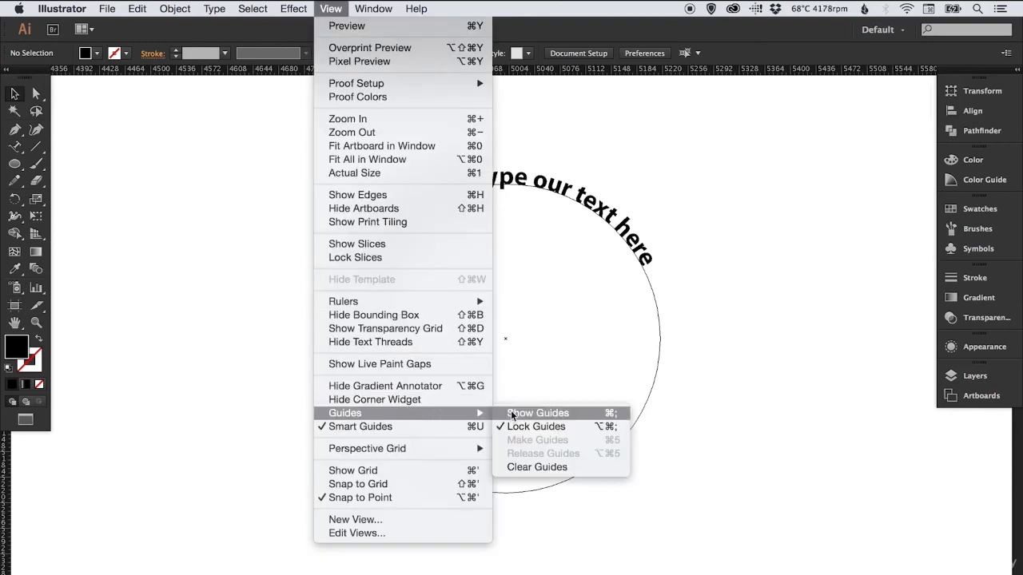
click(523, 413)
Fine-tune the text's start point on the circle so both ends sit level with the horizontal guide, and return to preview
key(z)
drag(312, 176, 700, 357)
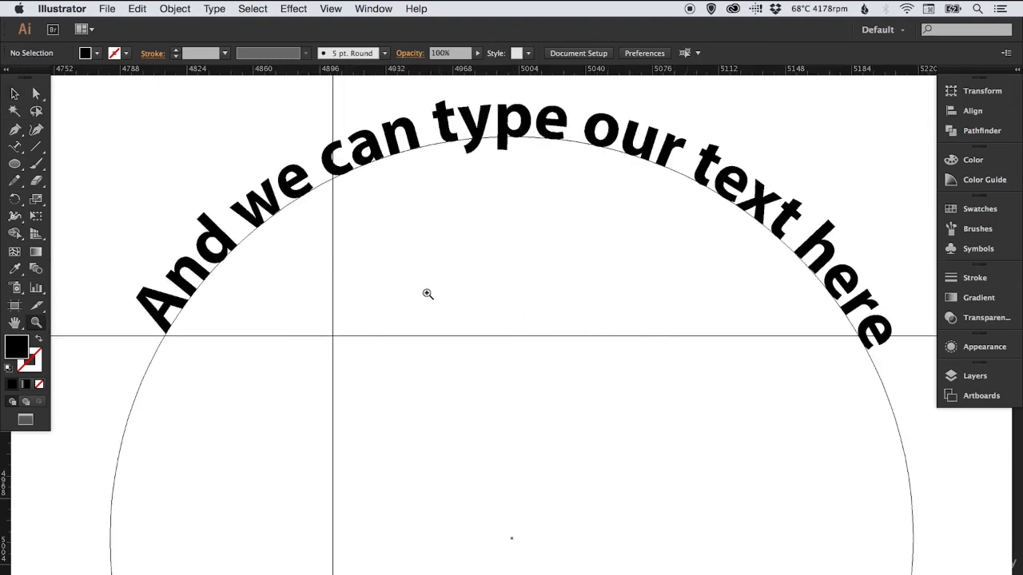
key(v)
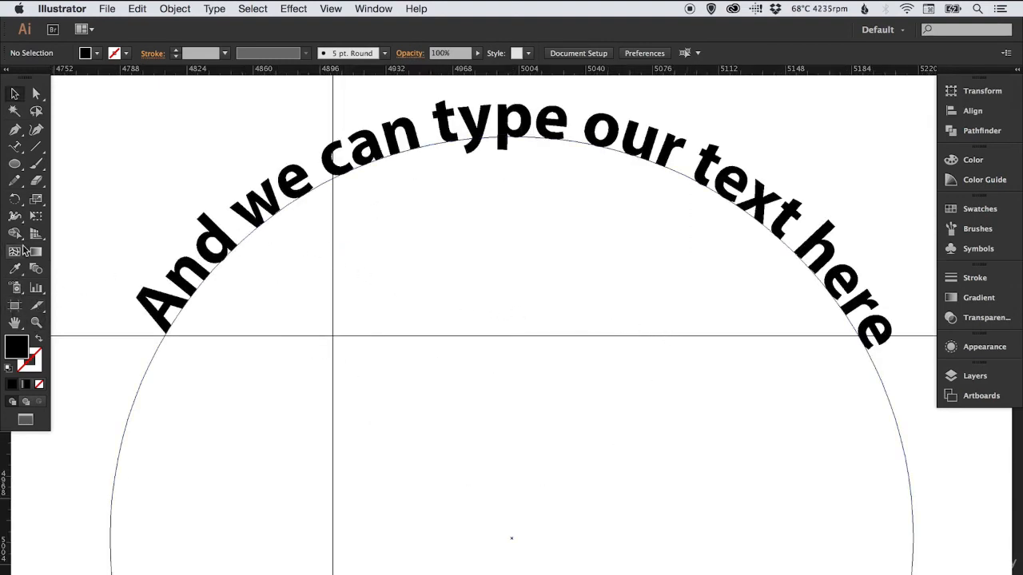
click(36, 94)
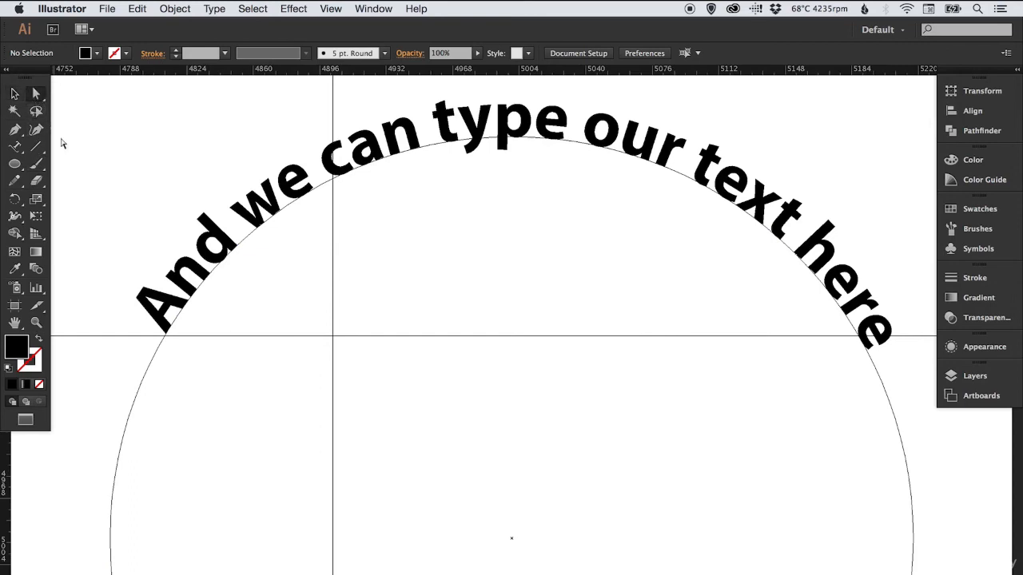
click(151, 326)
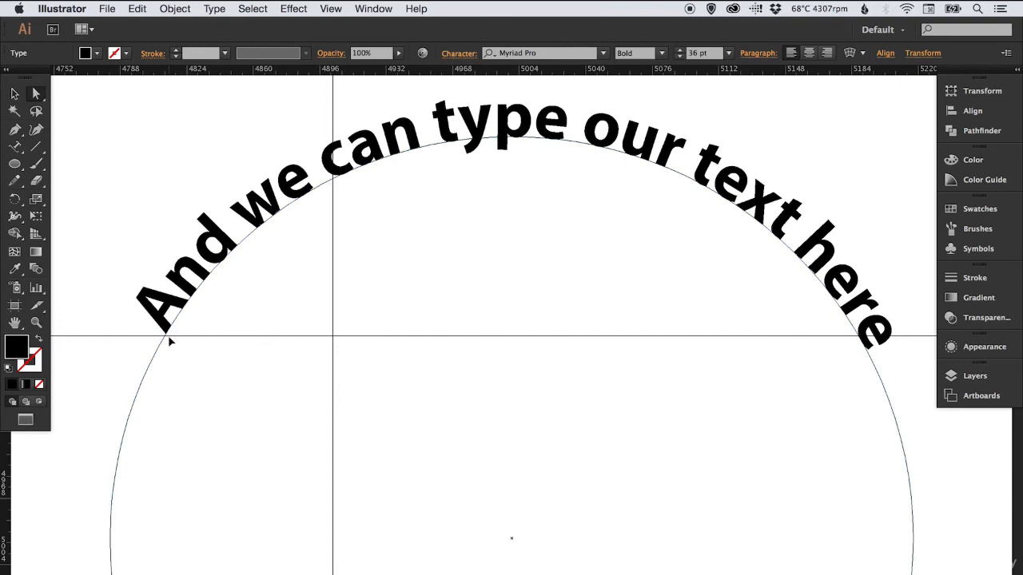
drag(167, 338, 162, 343)
click(185, 347)
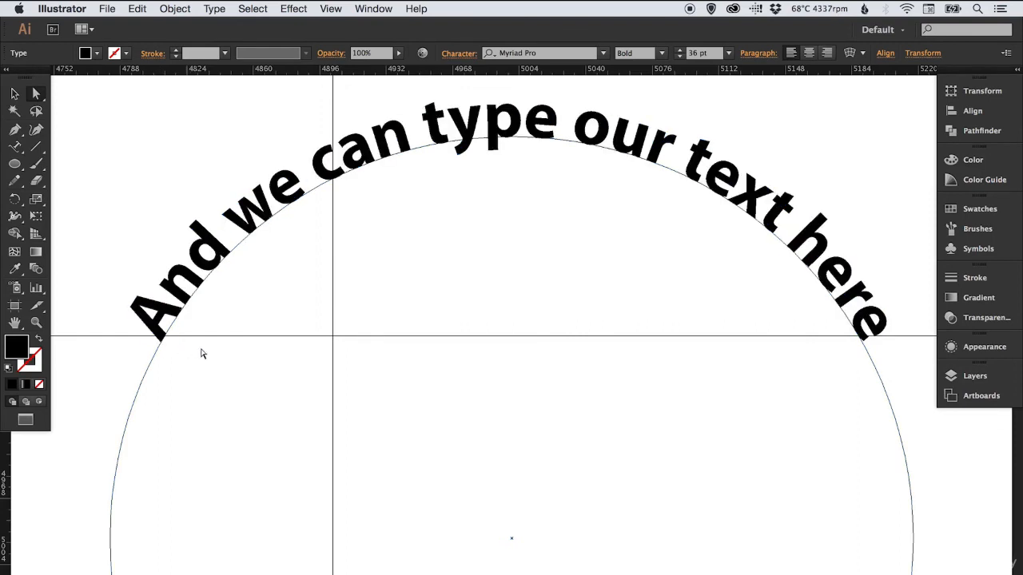
key(v)
click(91, 293)
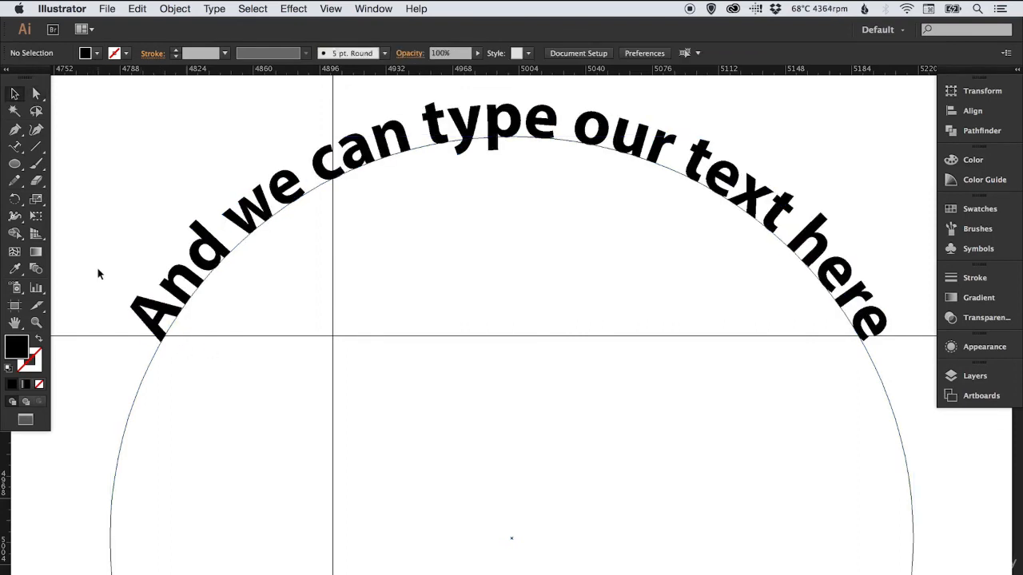
Hide the guides and rulers, and view the arched text with its circle in outline
click(331, 9)
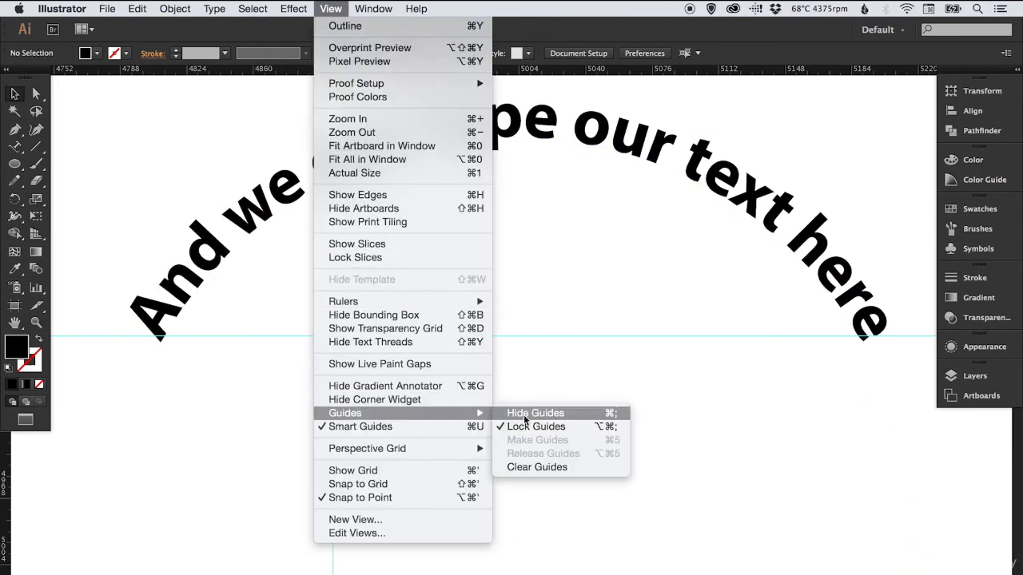
click(526, 416)
key(super+r)
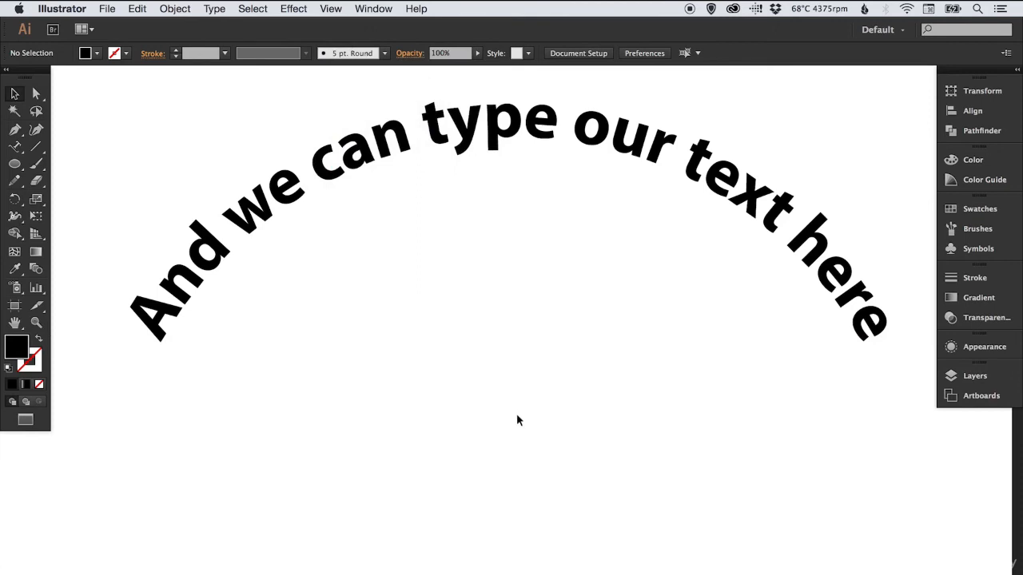
drag(519, 393, 515, 430)
key(super+minus)
key(super+minus)
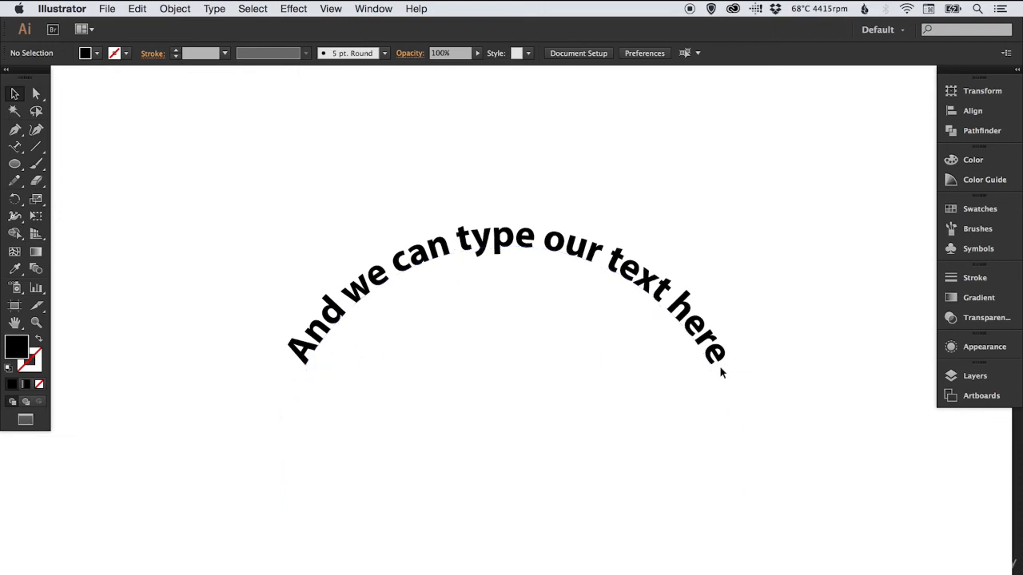
scroll(276, 372, down, 3)
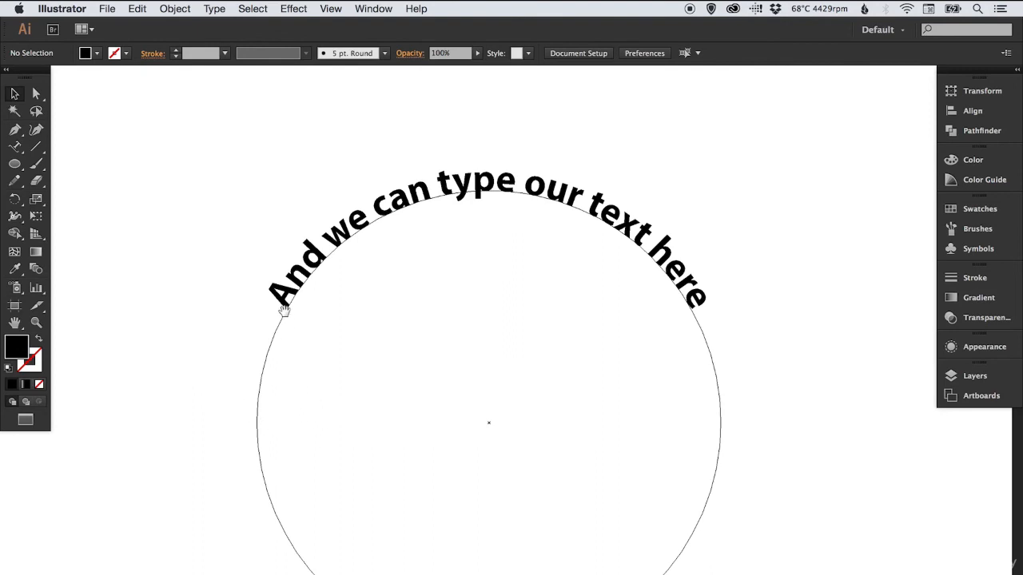
scroll(278, 293, down, 3)
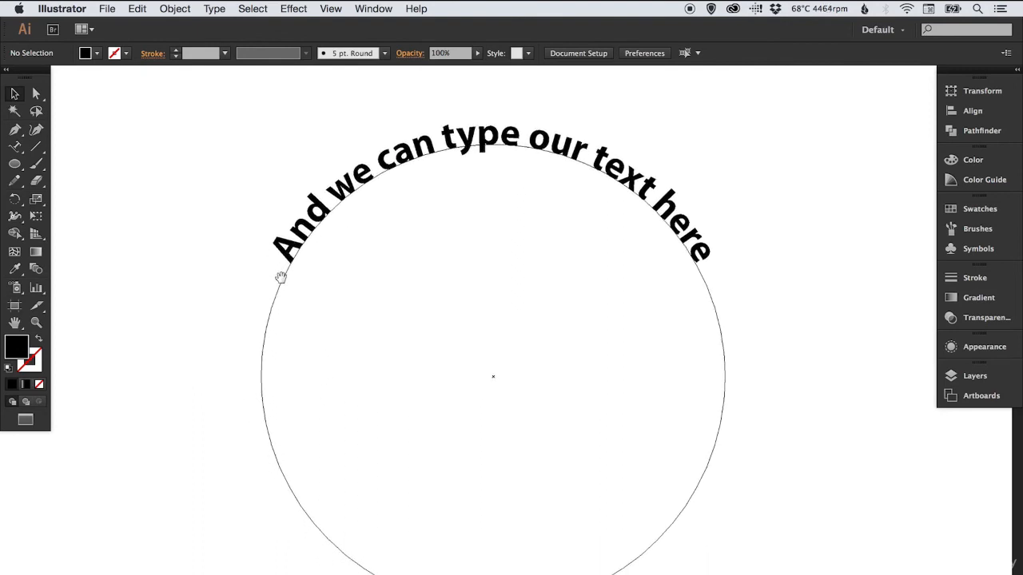
Expand the object and fill of the arched text, and check its letter paths in outline view
click(302, 232)
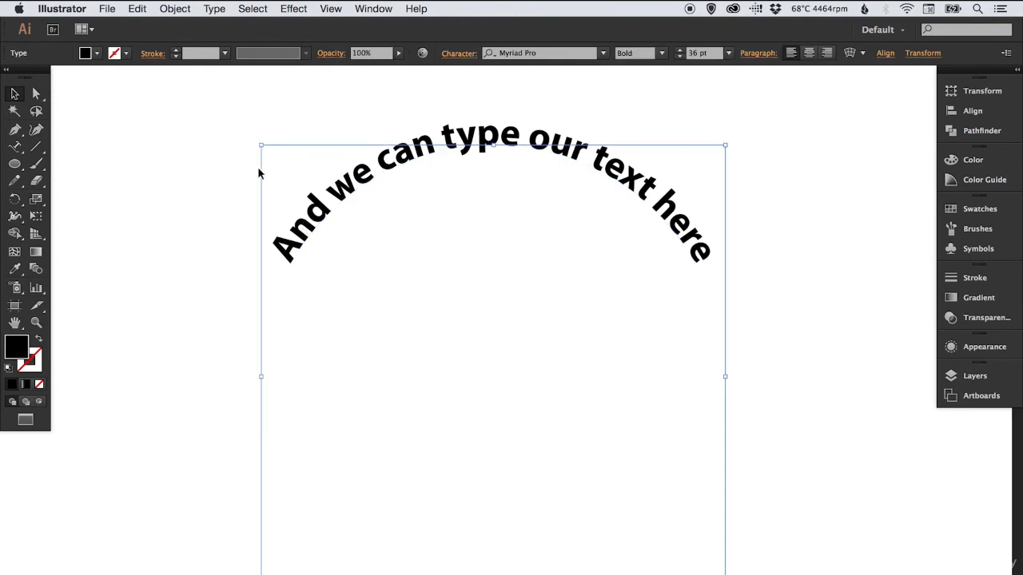
click(174, 10)
click(205, 151)
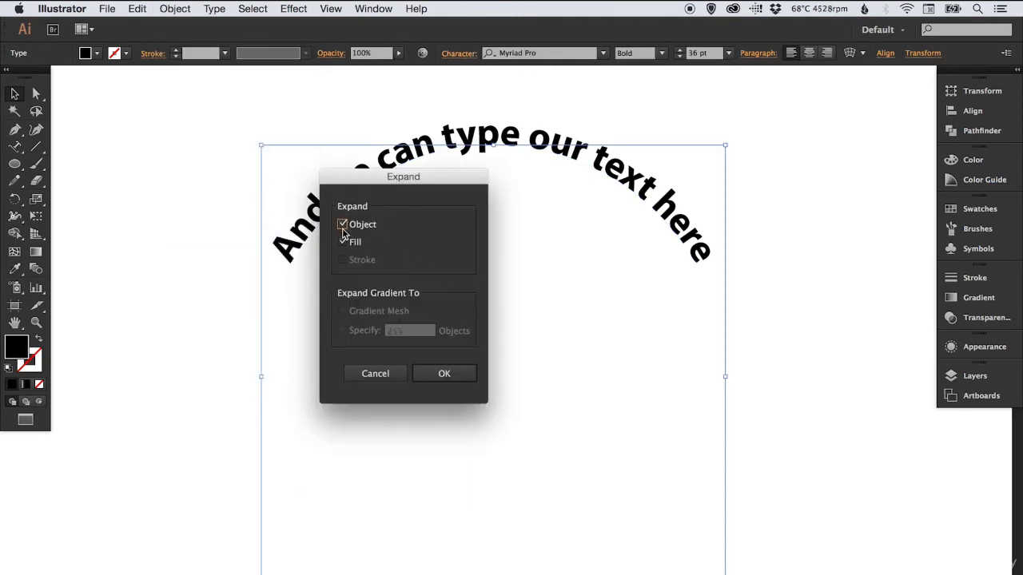
click(445, 373)
click(207, 275)
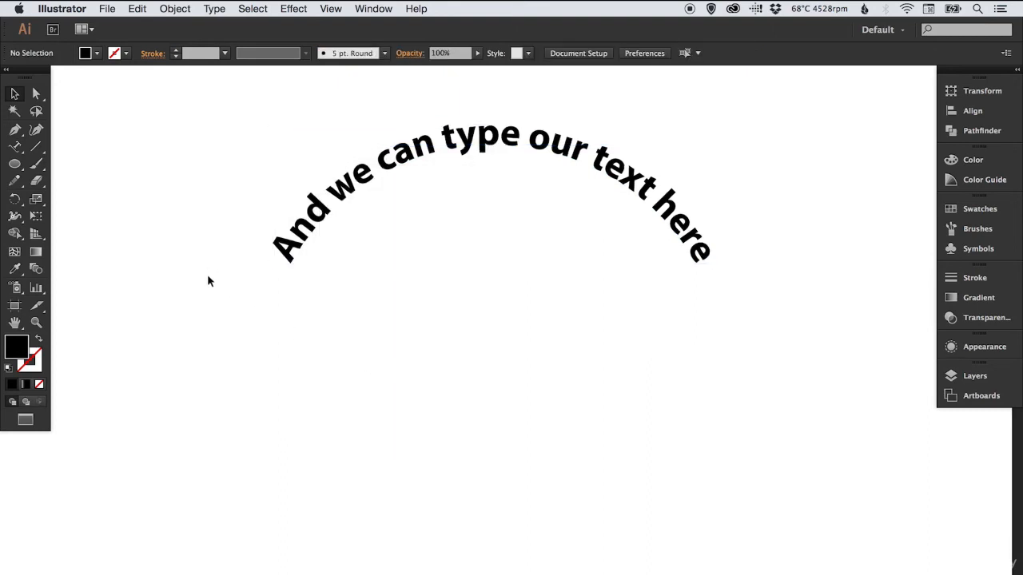
key(ctrl+y)
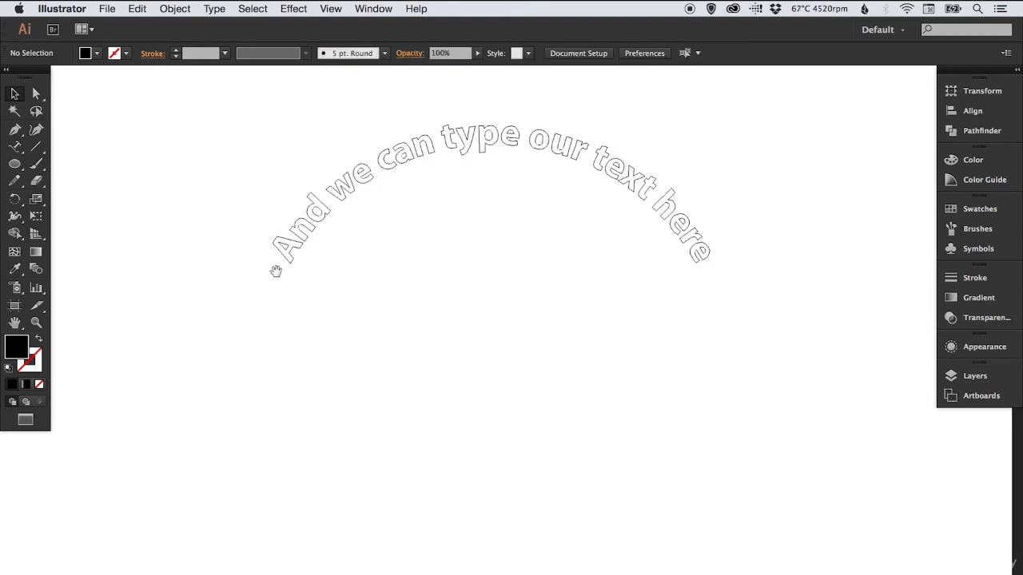
drag(275, 271, 285, 393)
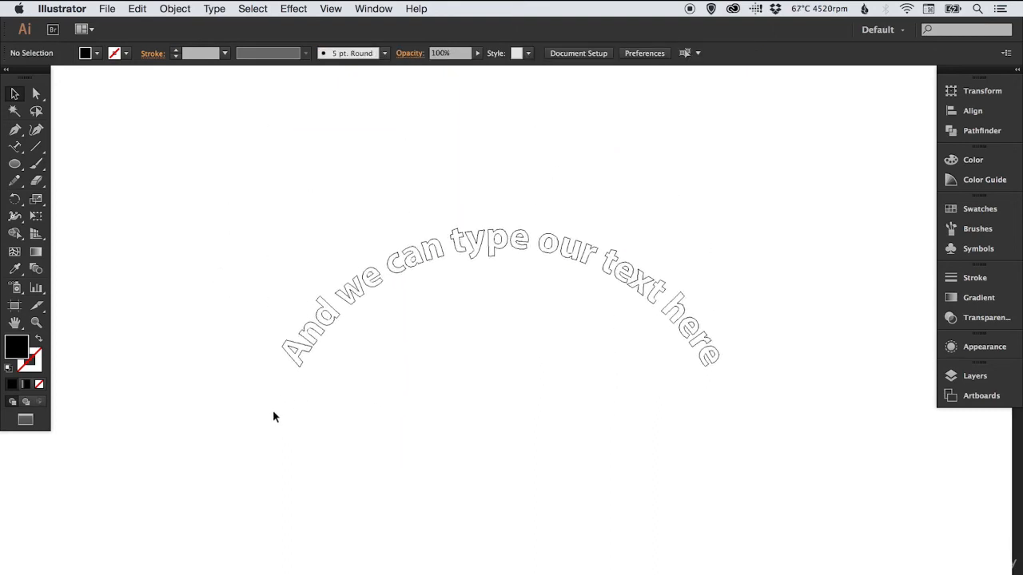
drag(214, 420, 822, 548)
drag(445, 435, 448, 392)
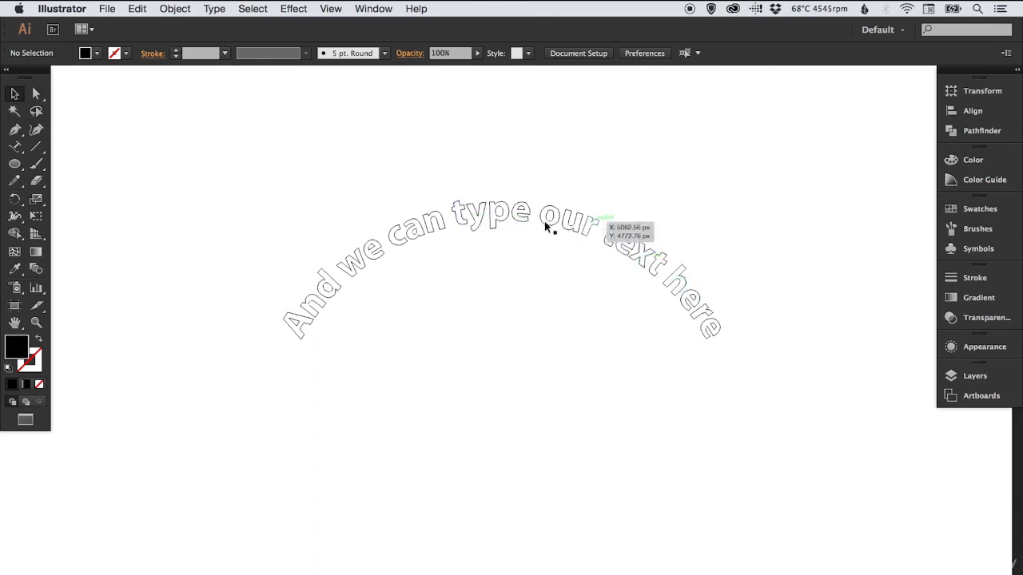
key(super+y)
Add point type reading "Stitched" in a blank area of the artboard and select it as an object
drag(443, 324, 442, 379)
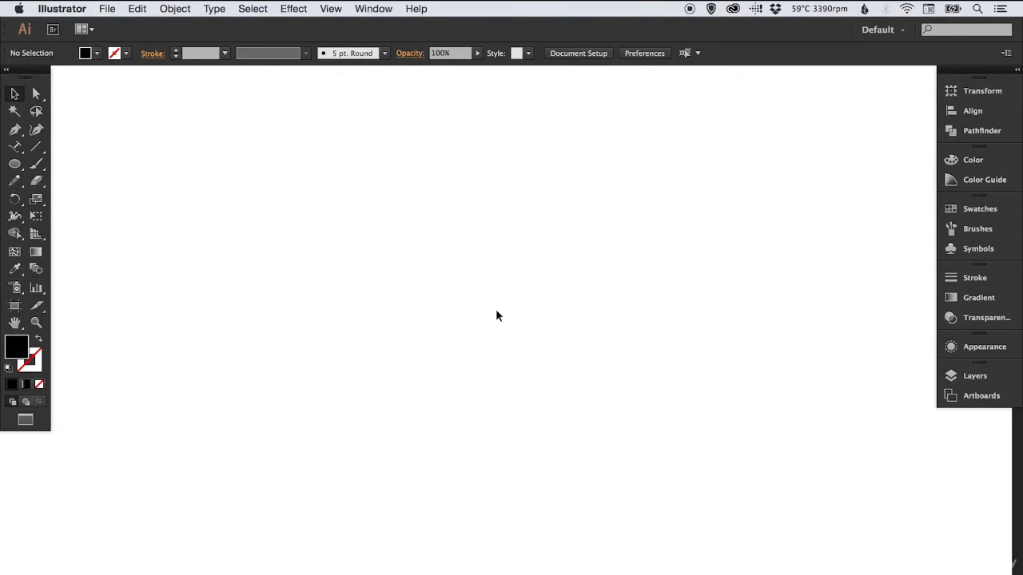
click(15, 147)
drag(15, 147, 64, 144)
click(328, 308)
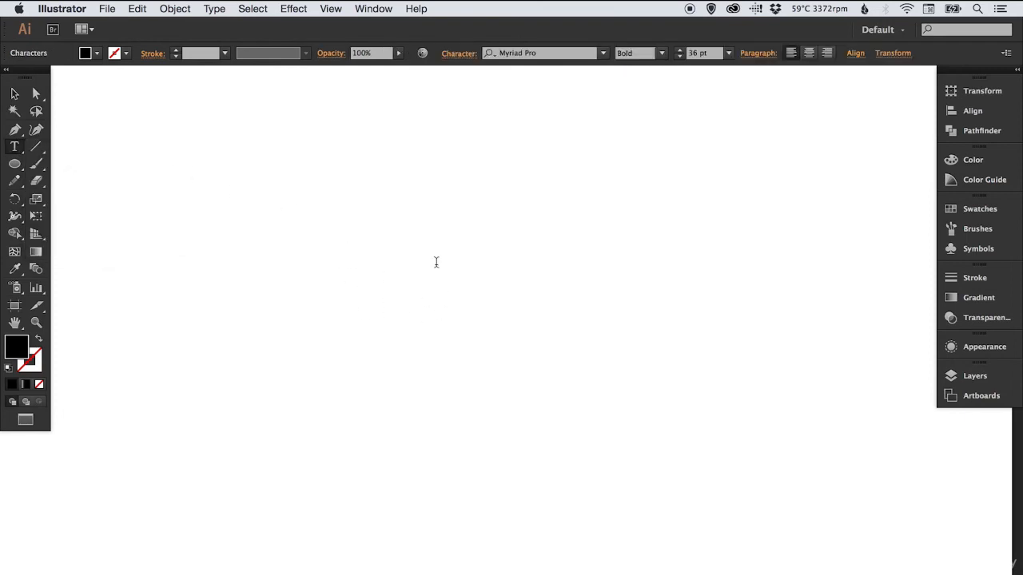
text(Stitched)
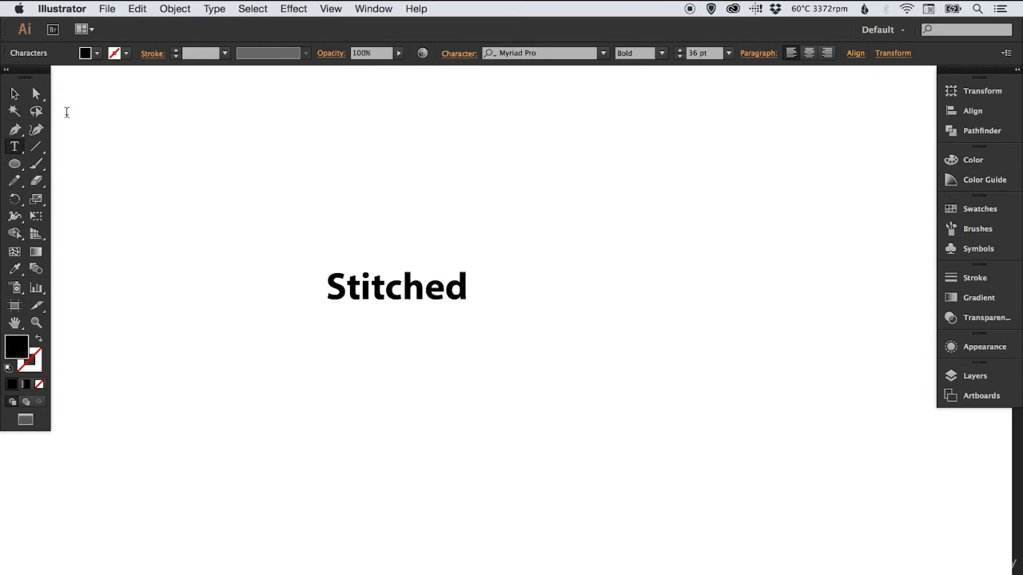
click(14, 94)
Scale the Stitched text up to about 114 pt and move it to the middle of the blank area
key(s)
drag(477, 313, 550, 361)
key(v)
drag(532, 286, 479, 344)
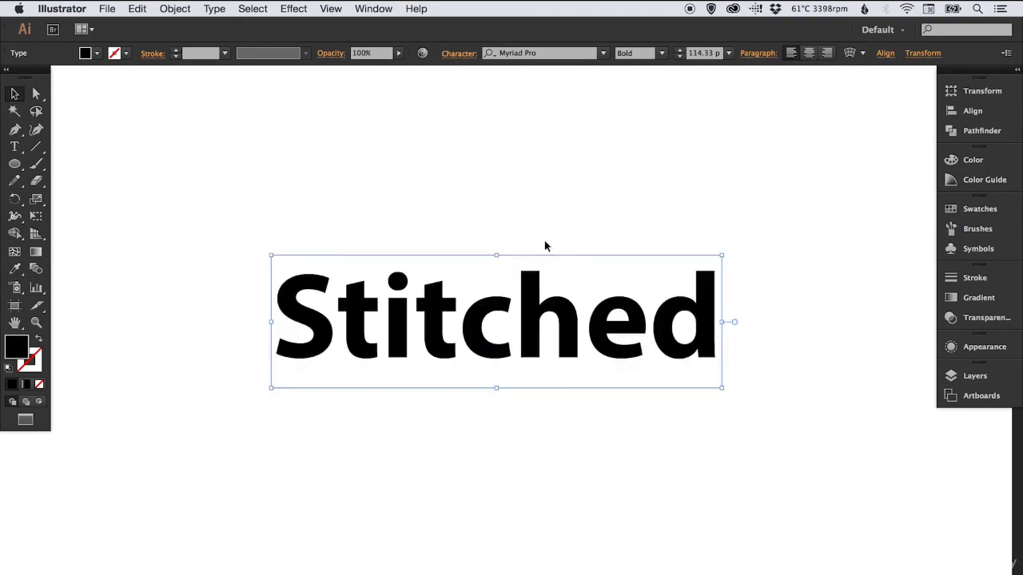
Swap the Stitched text's fill and stroke to give it no fill and a 1 pt black stroke, leaving it selected
click(38, 339)
key(z)
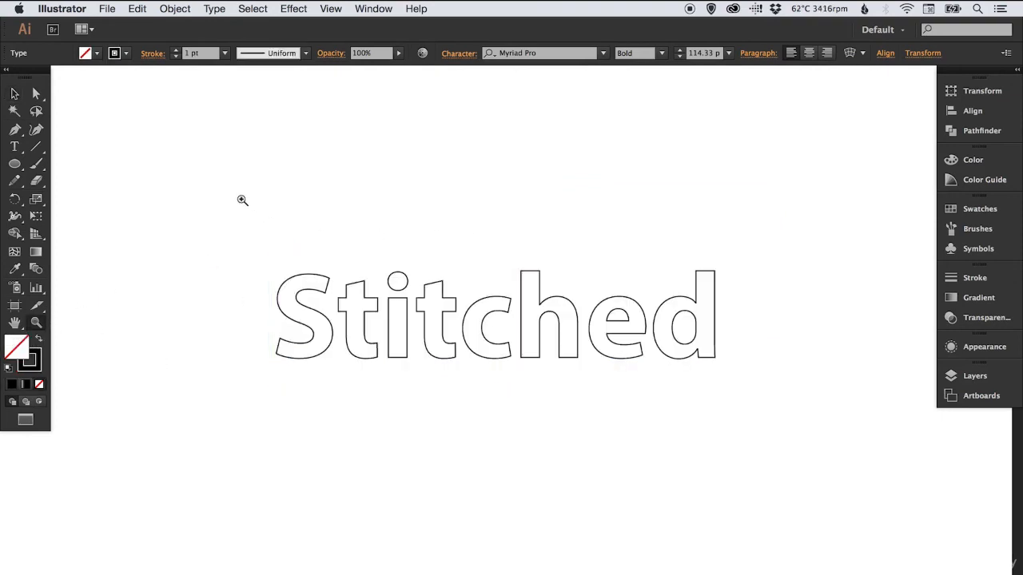
drag(234, 199, 791, 462)
key(v)
key(space)
drag(669, 332, 692, 338)
click(660, 179)
click(572, 266)
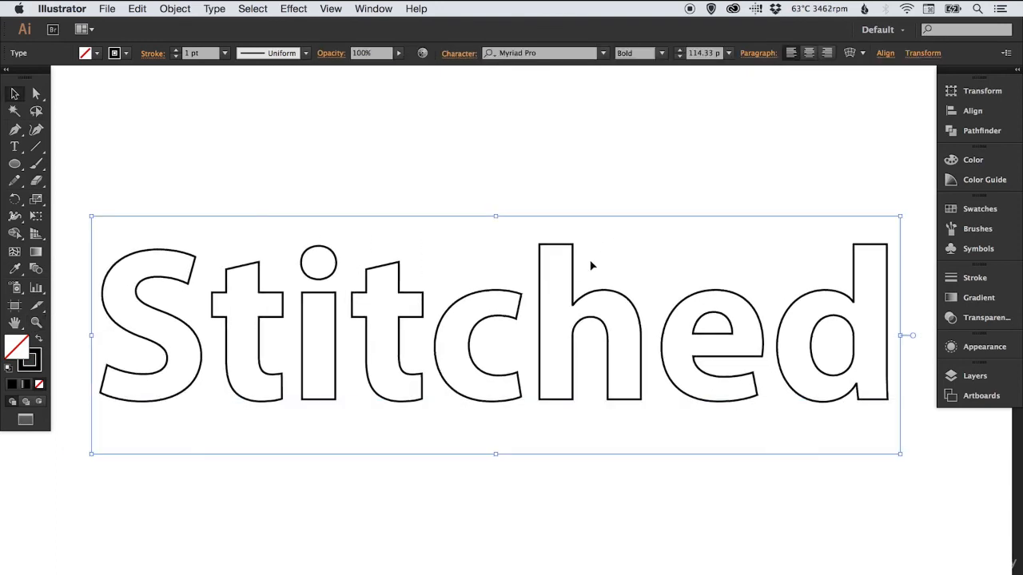
Give the Stitched text's stroke a dashed line with a 10 pt dash and a 10 pt gap
click(982, 279)
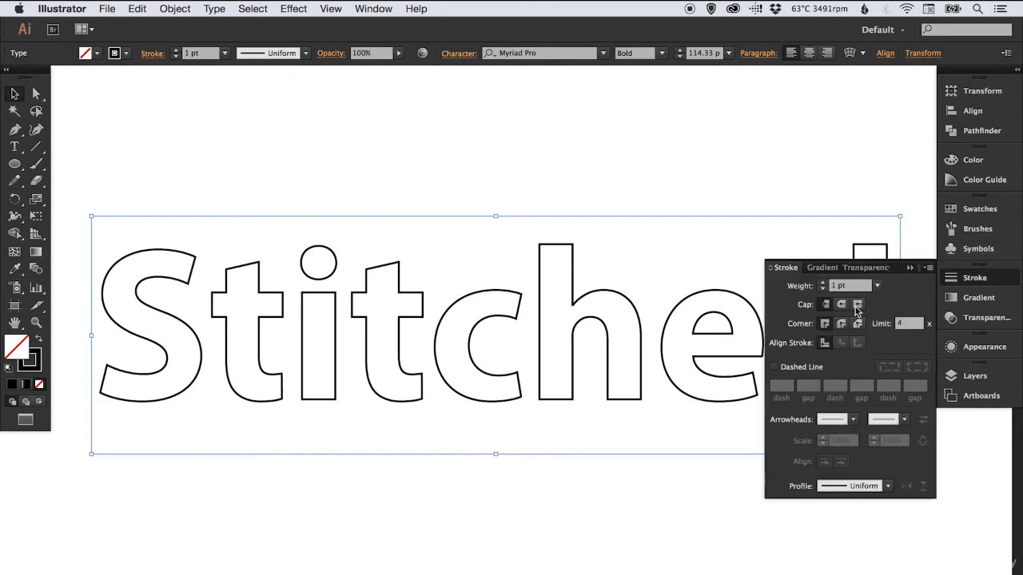
click(785, 369)
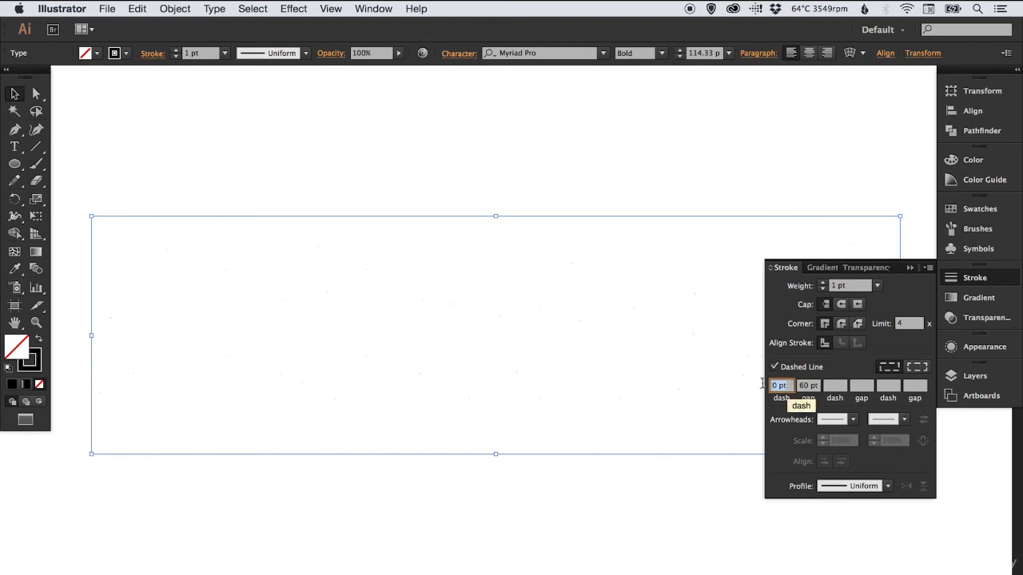
text(10)
key(Tab)
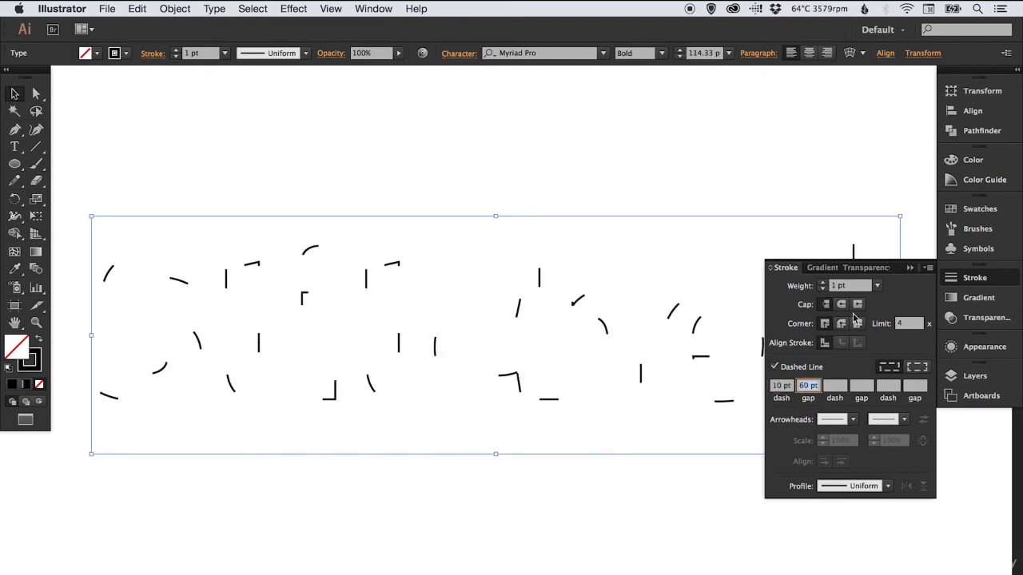
text(10)
key(Tab)
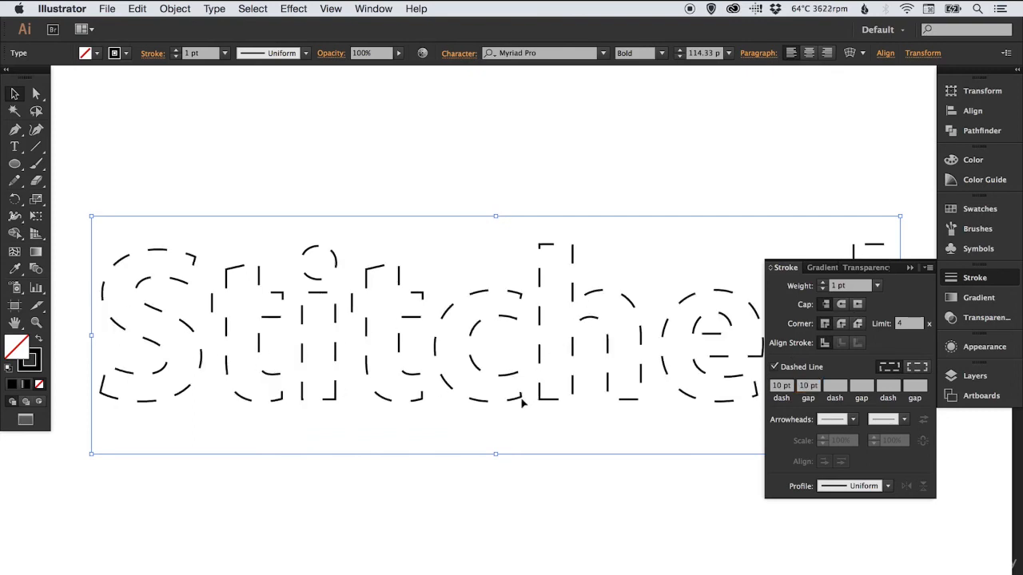
Set the gap of the dashed stroke to 4 pt and deselect the text
click(808, 386)
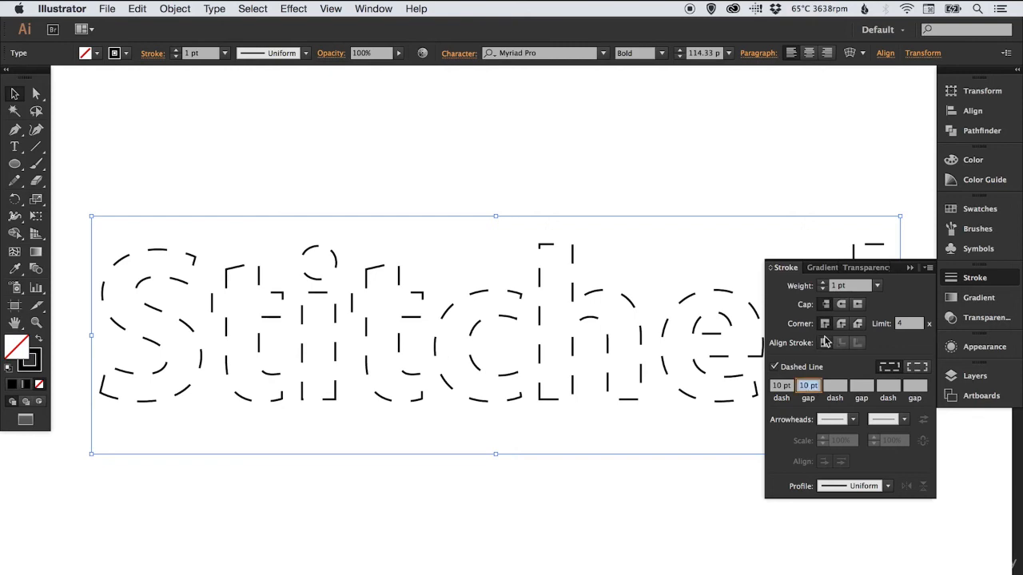
text(40)
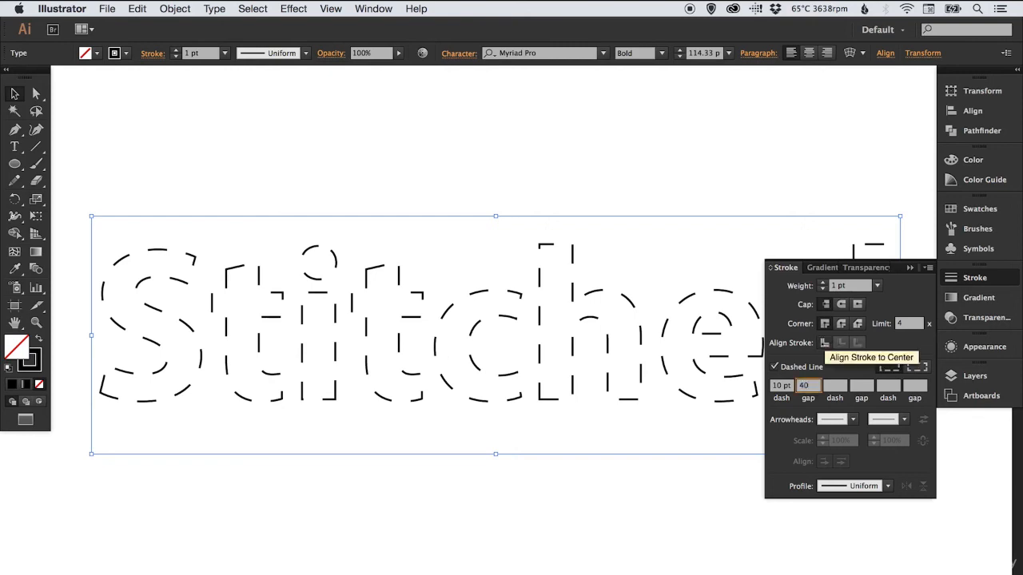
key(BackSpace)
key(Return)
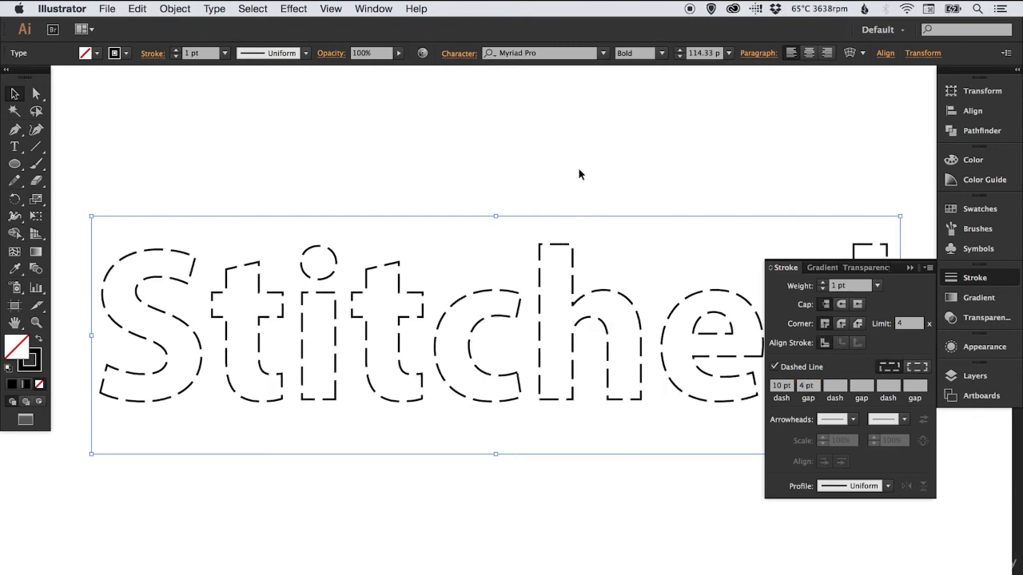
click(975, 277)
click(559, 166)
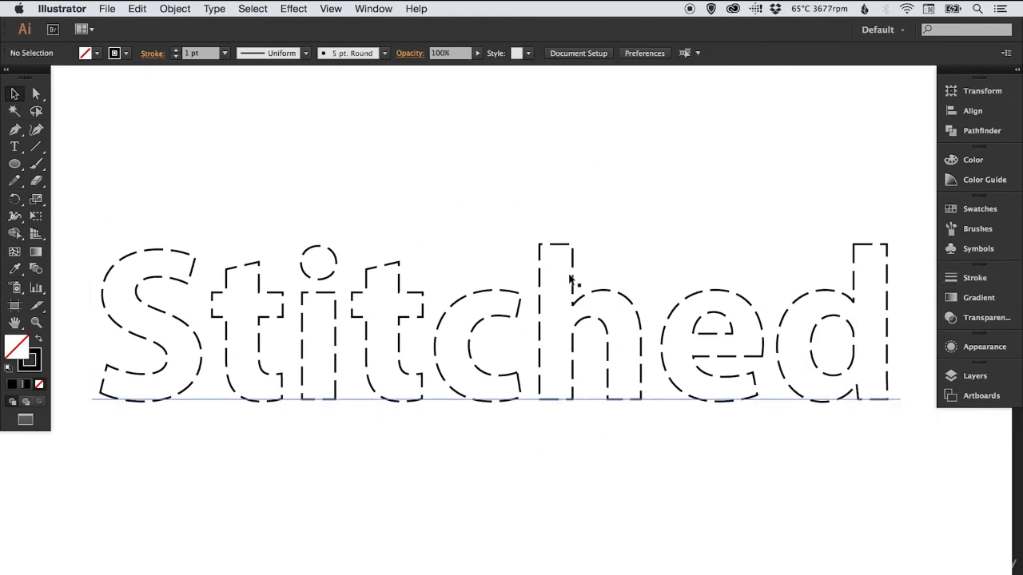
Give the Stitched text's dashes round caps and set the stroke weight to 0.75 pt
key(super+space)
drag(317, 229, 459, 338)
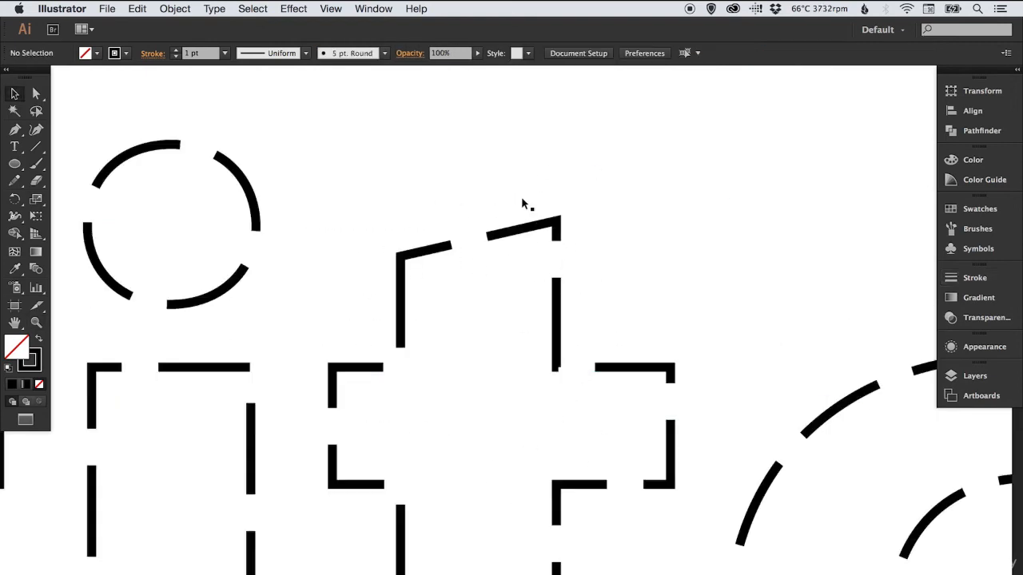
click(511, 231)
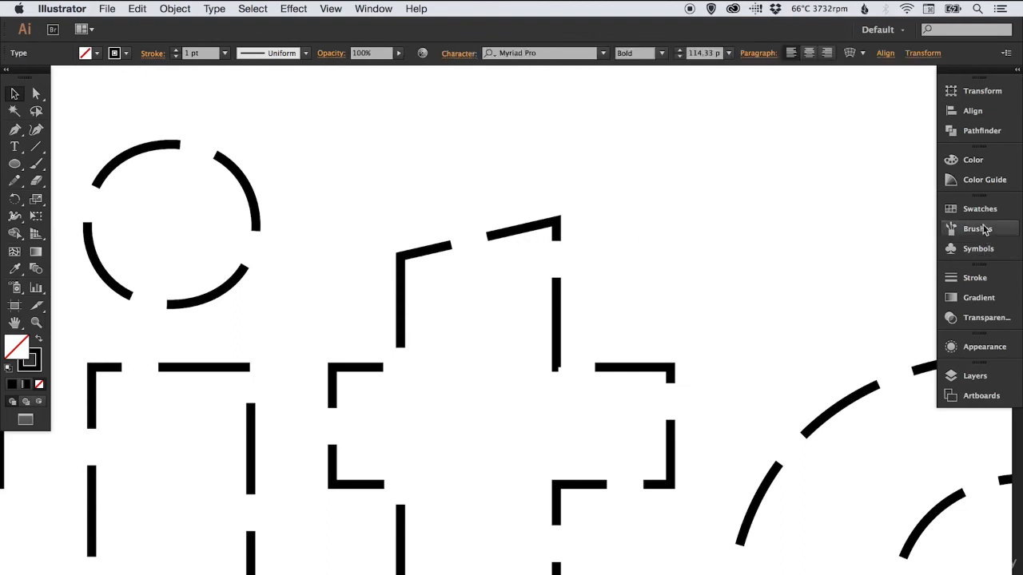
click(980, 280)
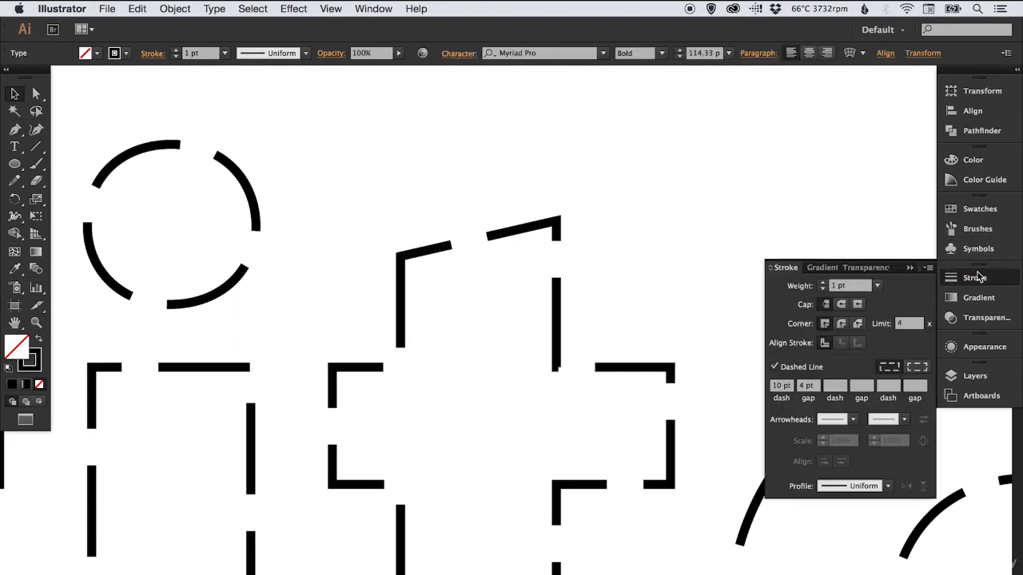
click(842, 305)
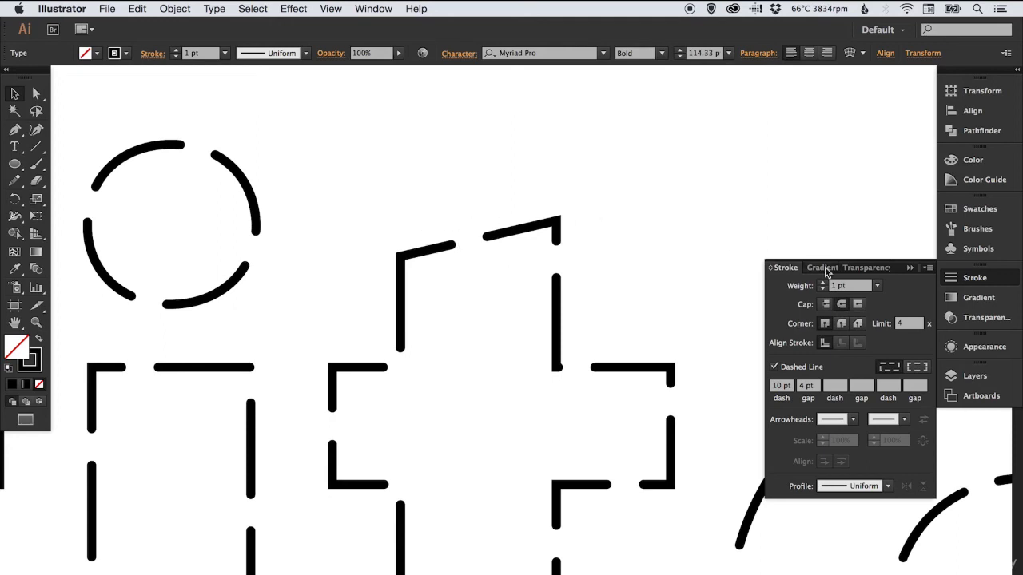
click(877, 286)
click(890, 326)
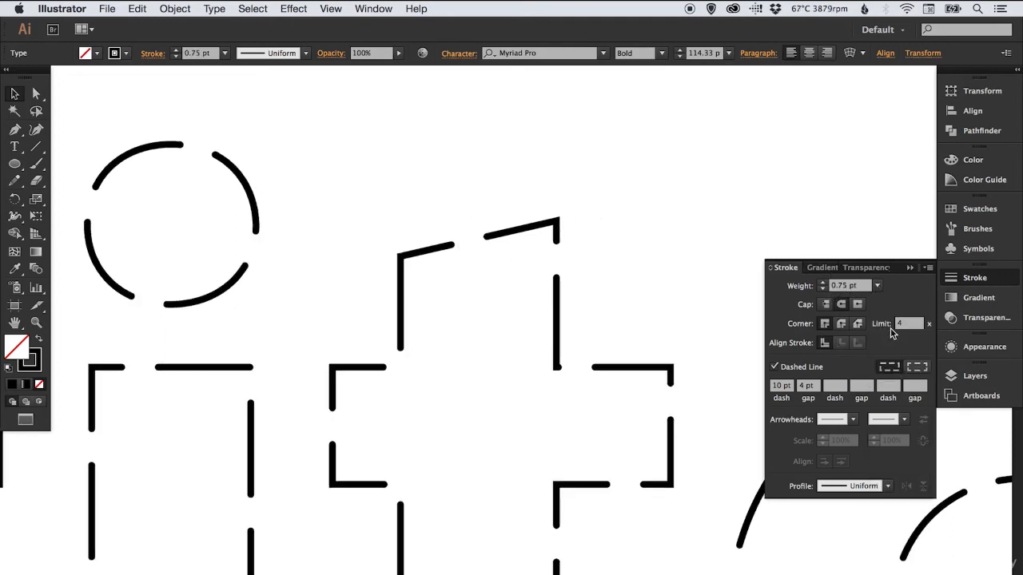
click(957, 277)
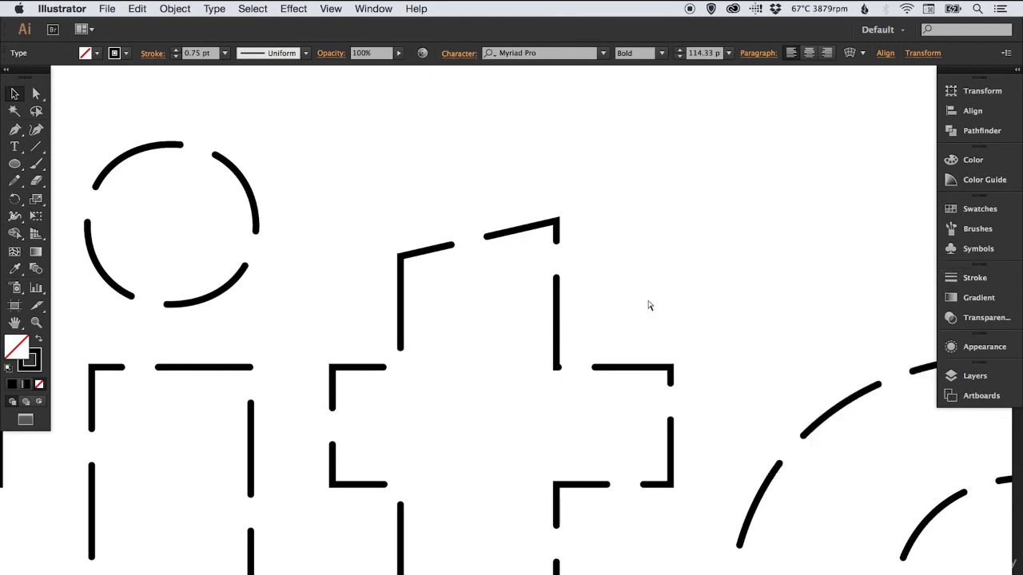
Replace the word Stitched with "Edit this" in the live dashed text and select it as an object
key(super+minus)
key(super+minus)
key(super+minus)
key(super+minus)
key(super+minus)
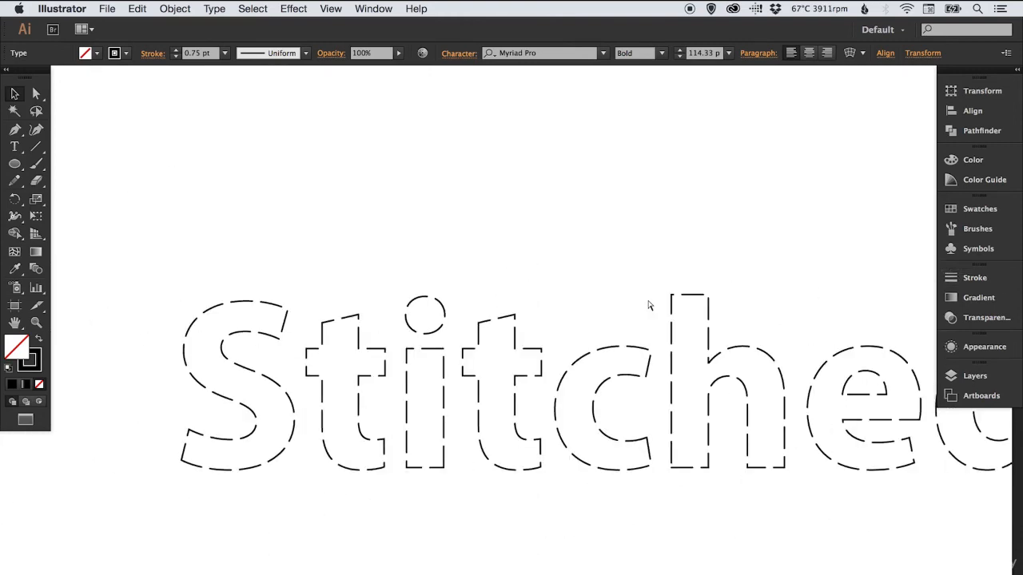
key(super+minus)
drag(621, 331, 535, 294)
key(super+h)
click(528, 188)
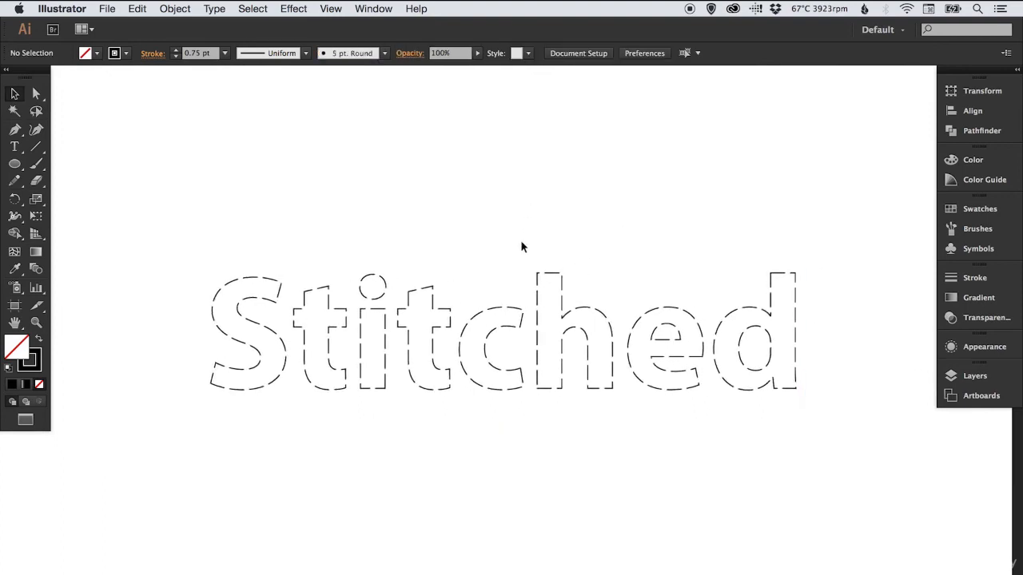
key(t)
double_click(522, 352)
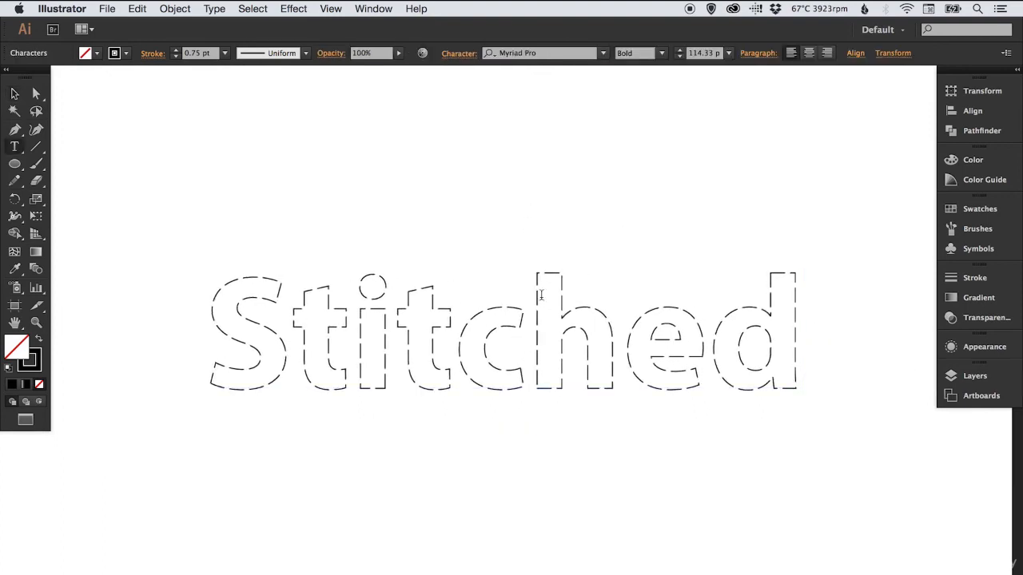
text(Edit this)
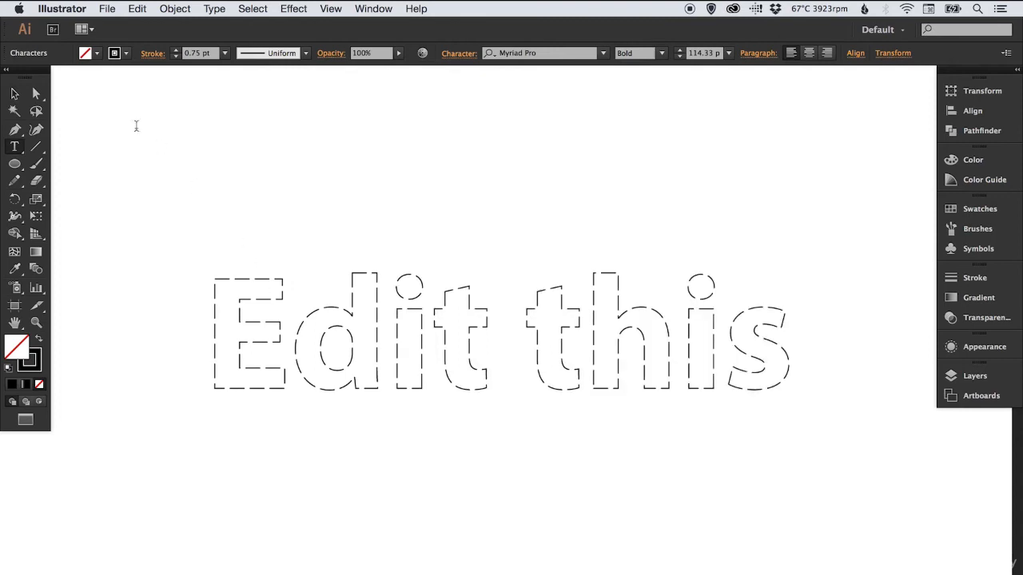
click(14, 95)
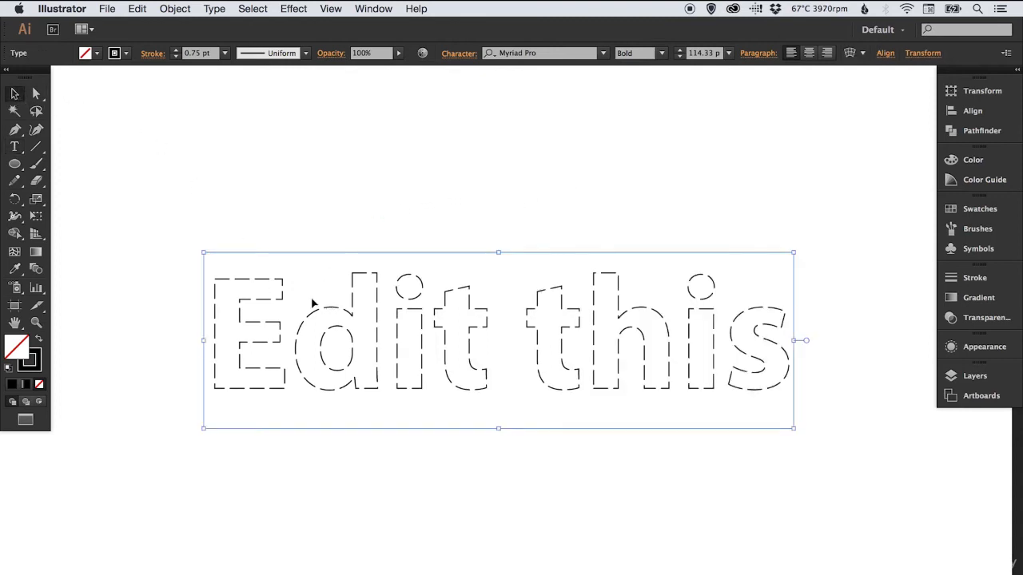
Convert the "Edit this" text to outlines and compare its letter paths in outline view and preview
click(214, 8)
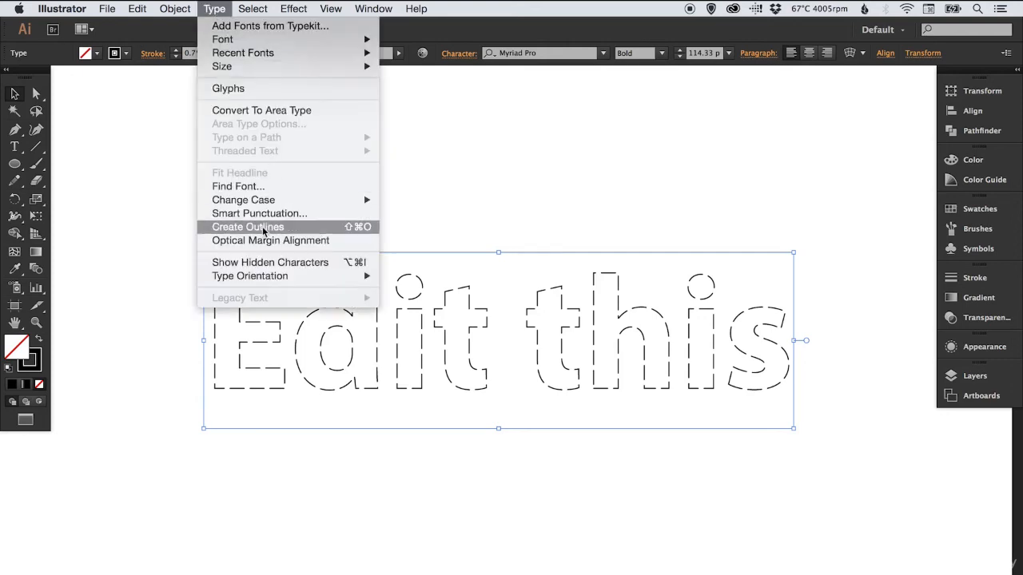
click(315, 224)
click(377, 214)
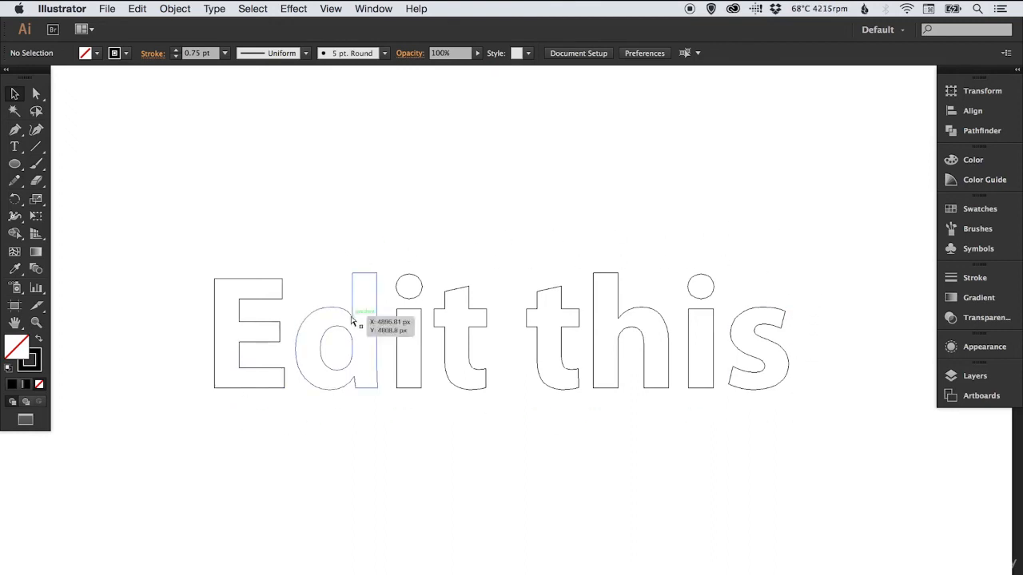
key(super+y)
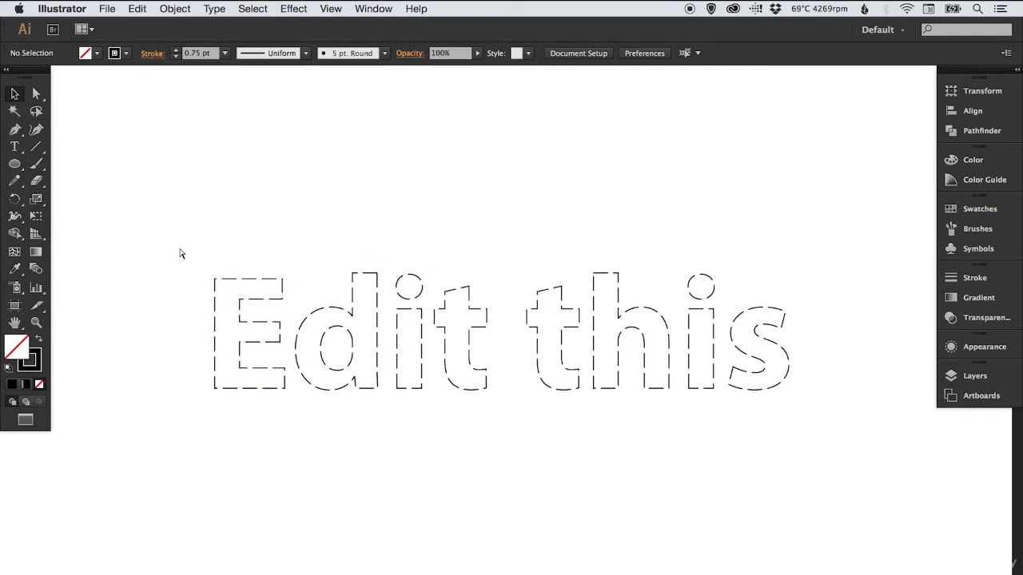
key(super+y)
Expand the fill and stroke of the outlined "Edit this" lettering and deselect it
key(super+a)
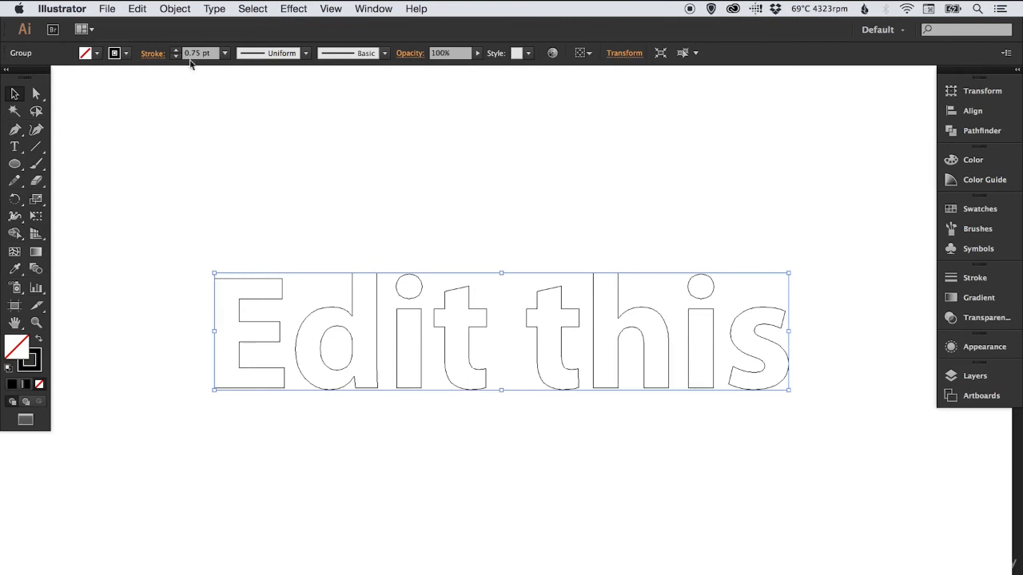
click(174, 8)
click(192, 151)
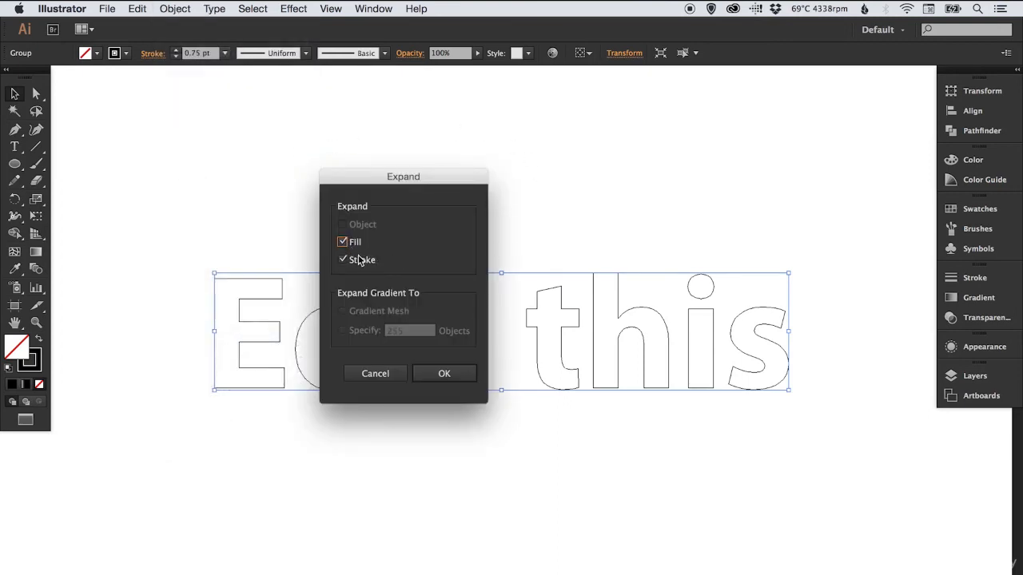
click(444, 373)
click(534, 195)
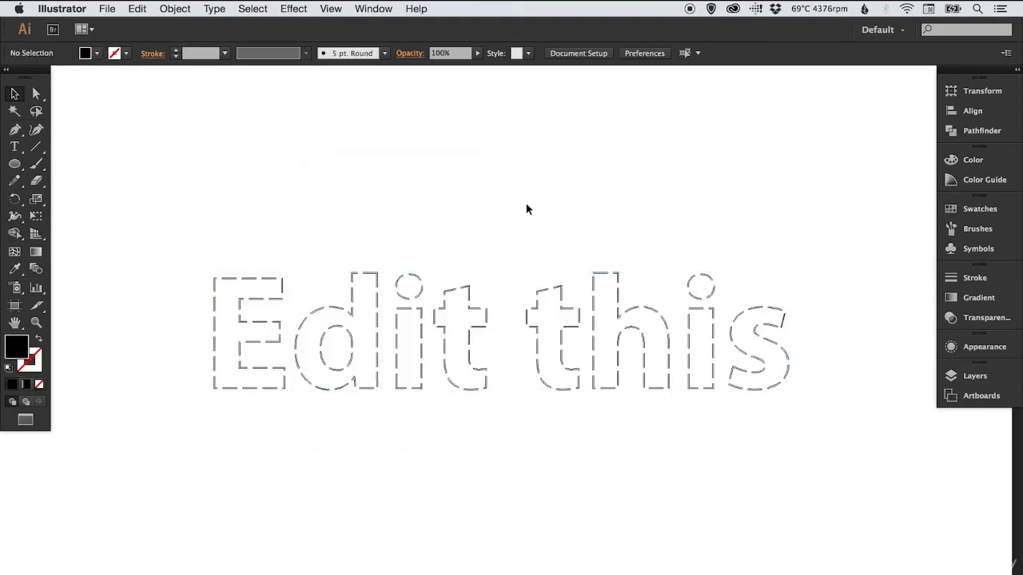
Examine the expanded dash shapes around the letter E in outline view and preview, and across the whole phrase
key(z)
drag(274, 311, 361, 371)
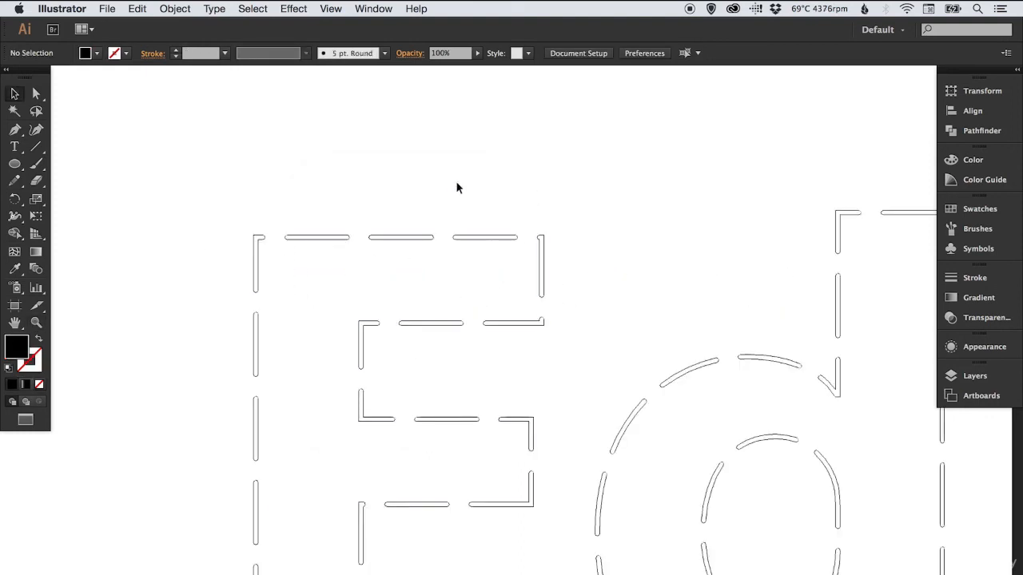
key(super+y)
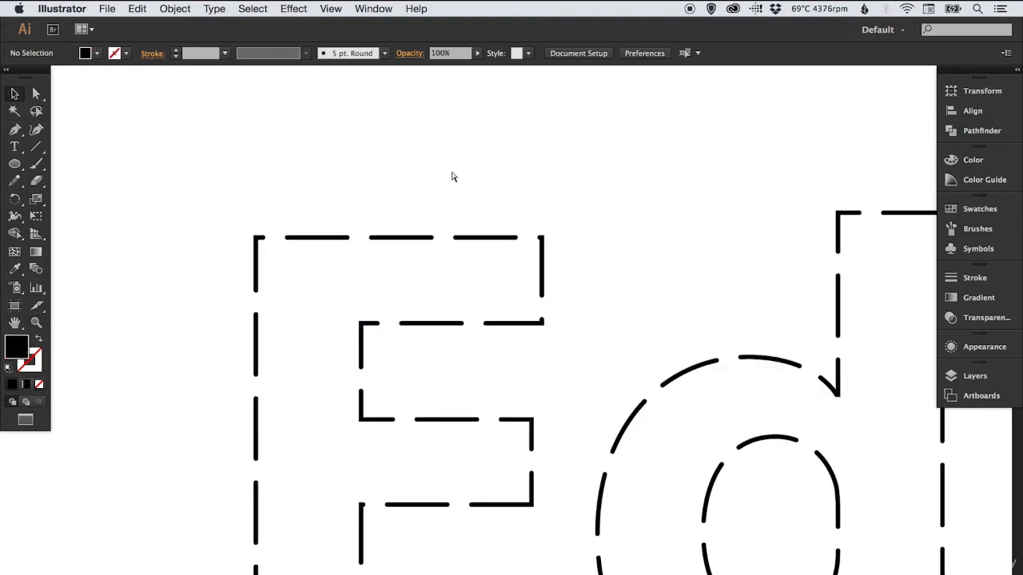
key(super+y)
key(super+minus)
key(super+minus)
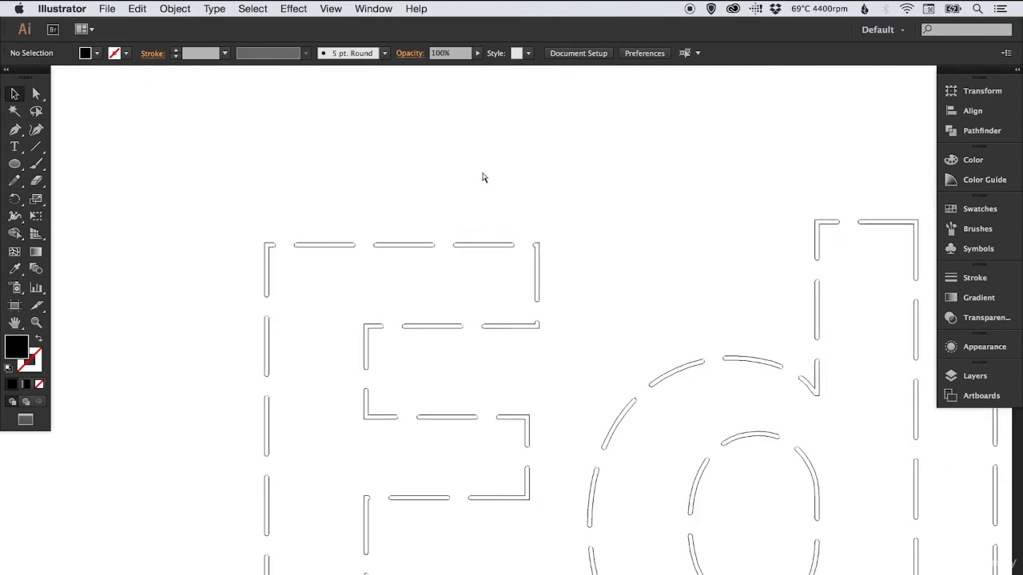
key(super+minus)
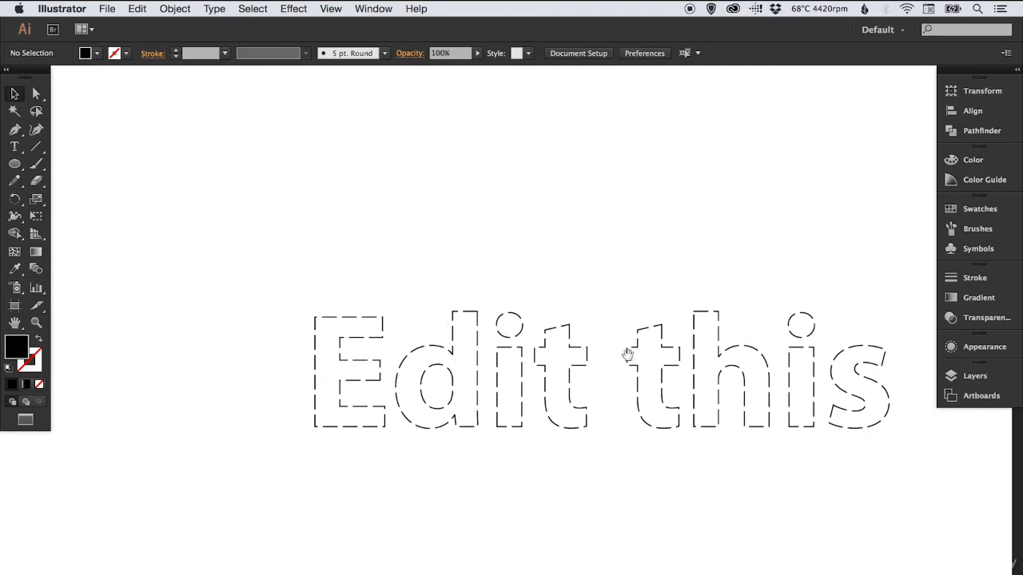
drag(630, 354, 515, 326)
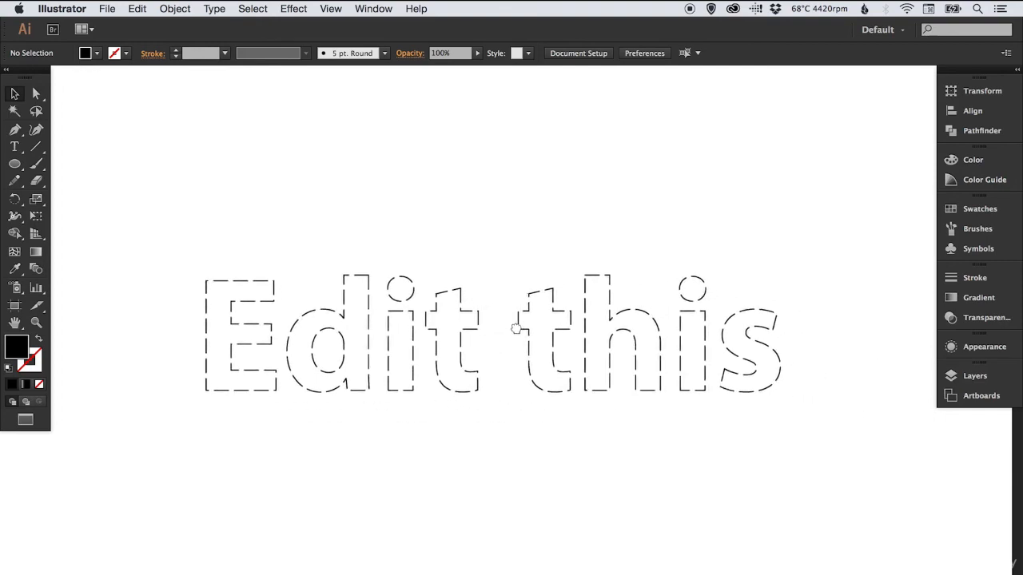
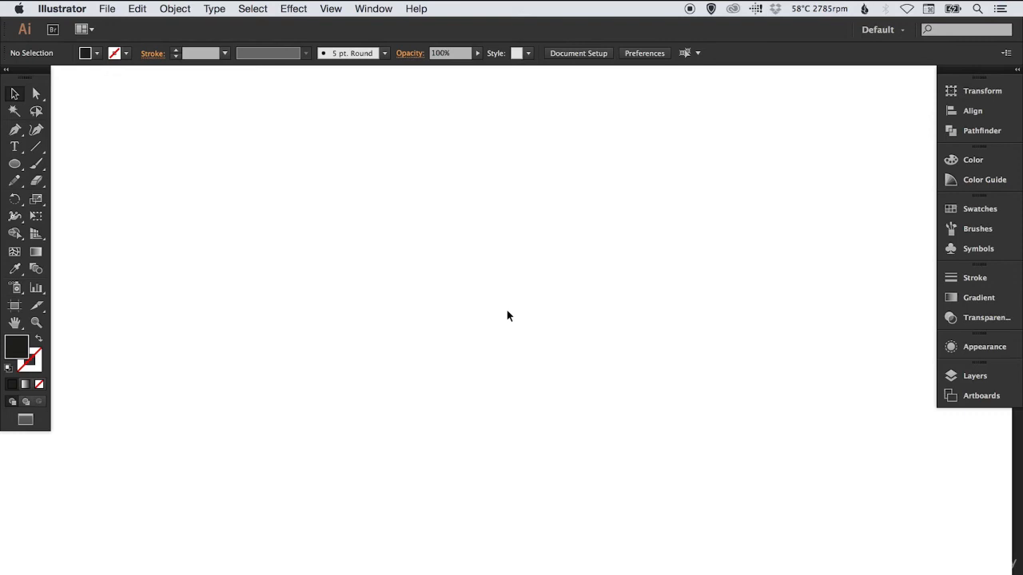
Draw a large black-filled circle in the middle of the artboard and start the Scribble effect on it
click(14, 164)
drag(339, 184, 662, 476)
key(v)
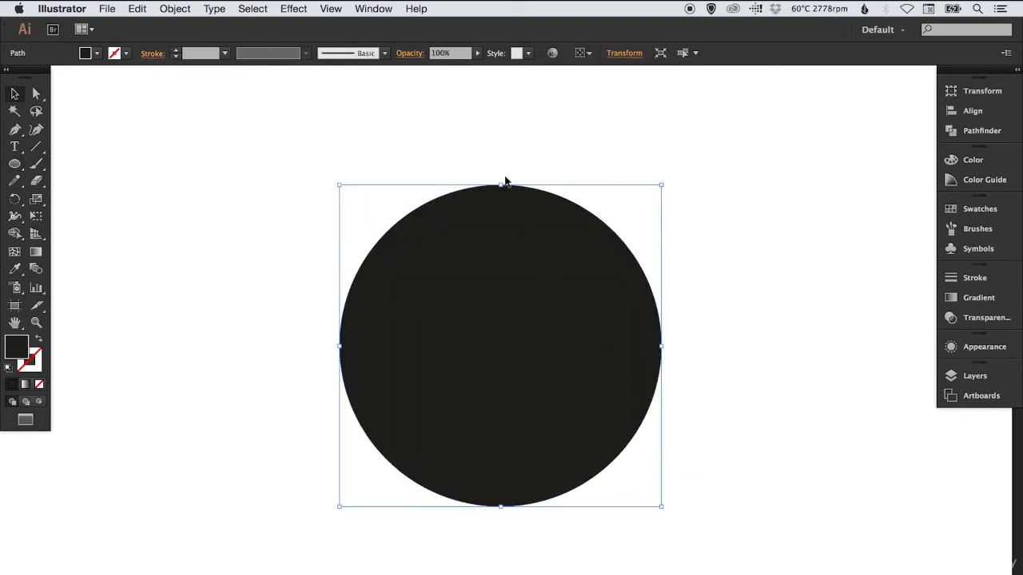
click(293, 8)
mouse_move(323, 196)
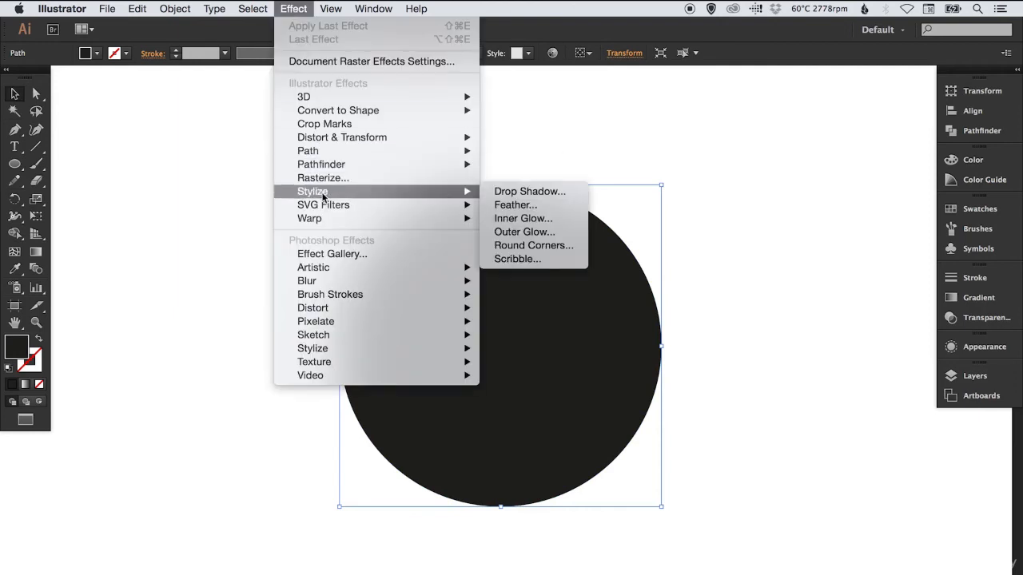
click(537, 260)
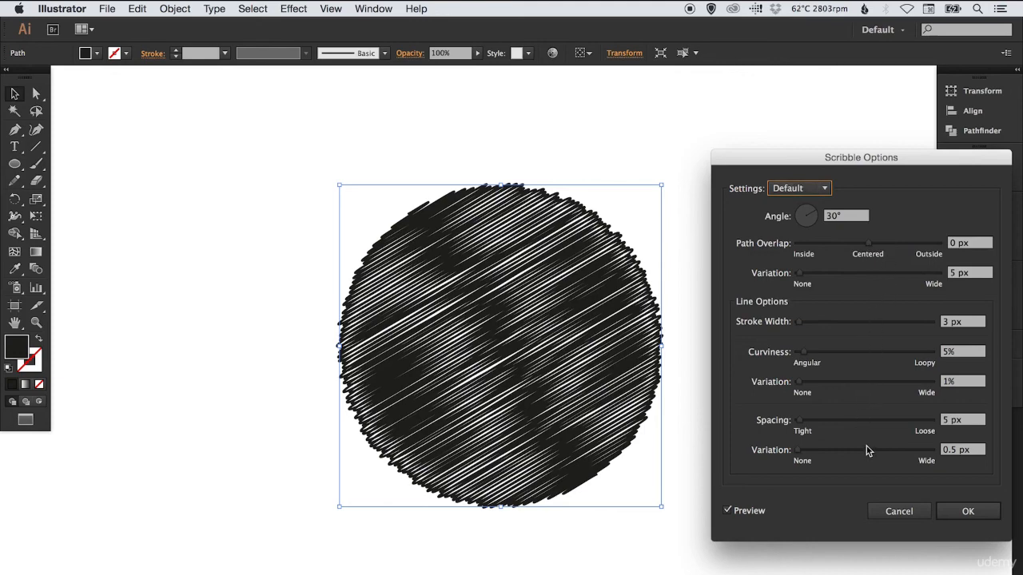
Try a scribble path overlap of -75 px with a variation of 115.58 px on the circle
drag(869, 243, 892, 244)
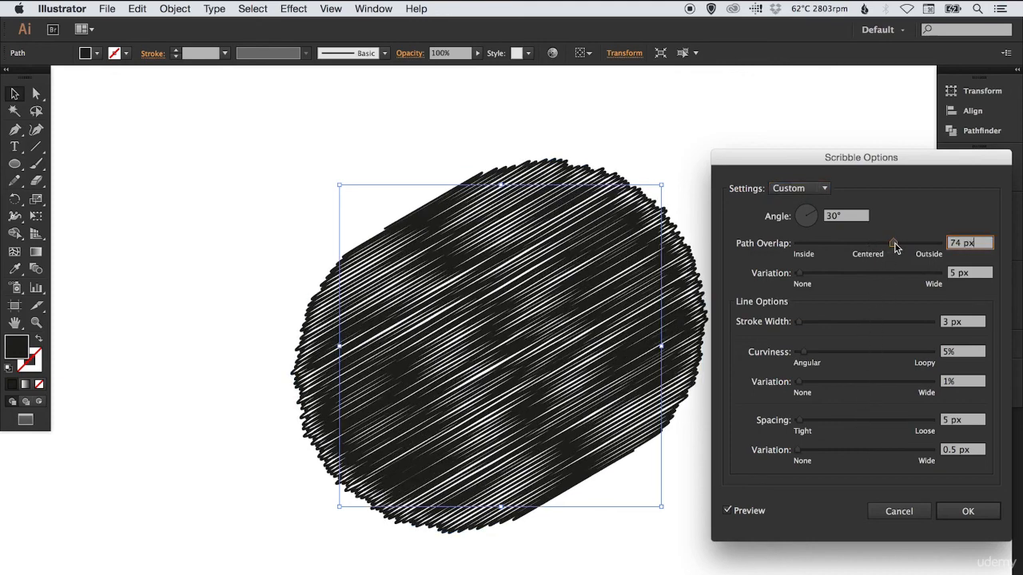
click(842, 244)
click(850, 273)
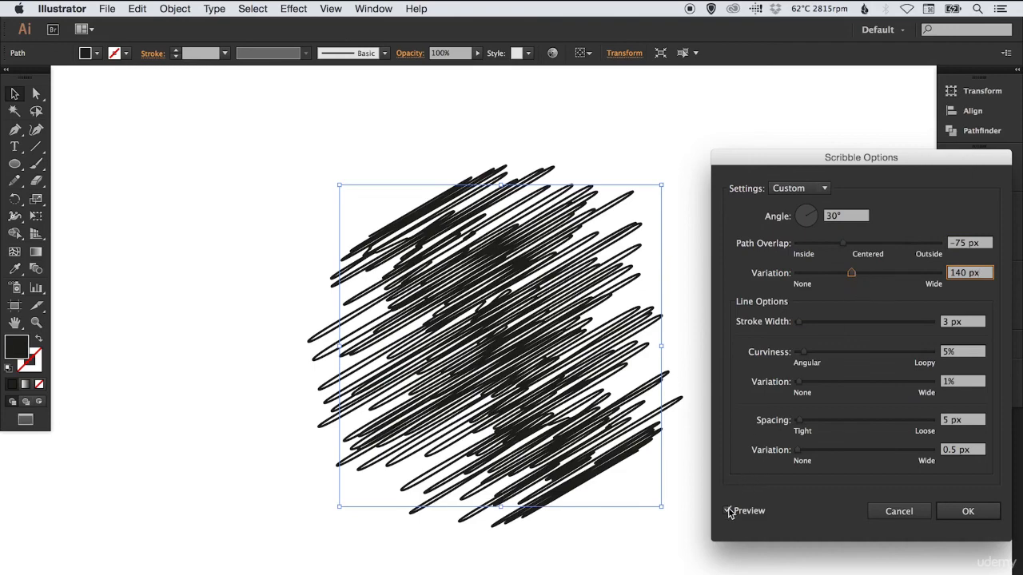
drag(850, 273, 845, 275)
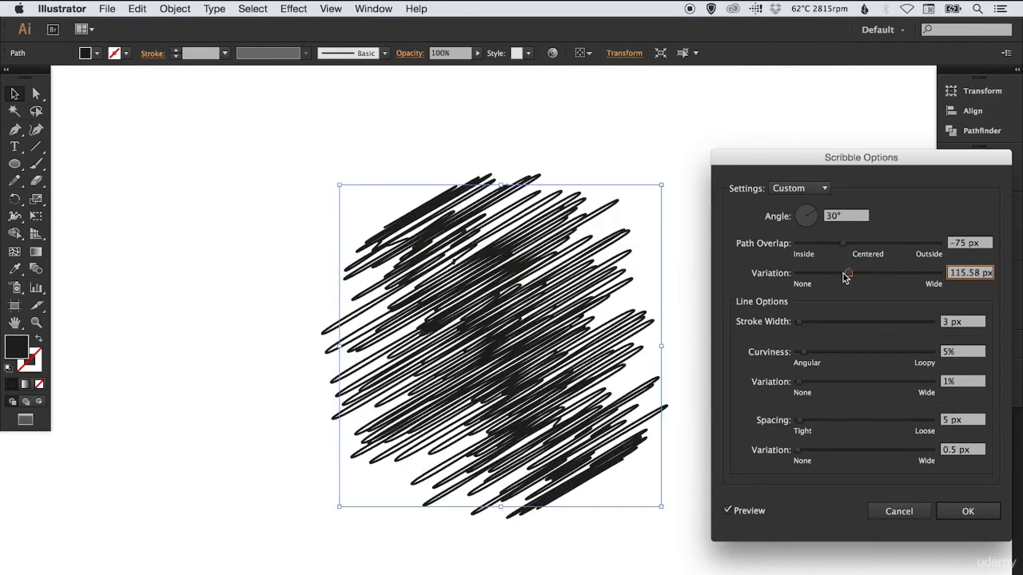
Try scribble lines with 0.01 px stroke width, 13% curviness, 79% curviness variation, 18 px spacing and 15 px spacing variation
mouse_move(845, 323)
mouse_down()
mouse_move(856, 322)
mouse_move(799, 325)
mouse_move(853, 355)
mouse_move(863, 387)
mouse_move(903, 383)
mouse_up()
drag(871, 421, 821, 423)
mouse_move(809, 424)
mouse_down()
mouse_move(833, 453)
mouse_move(804, 452)
mouse_up()
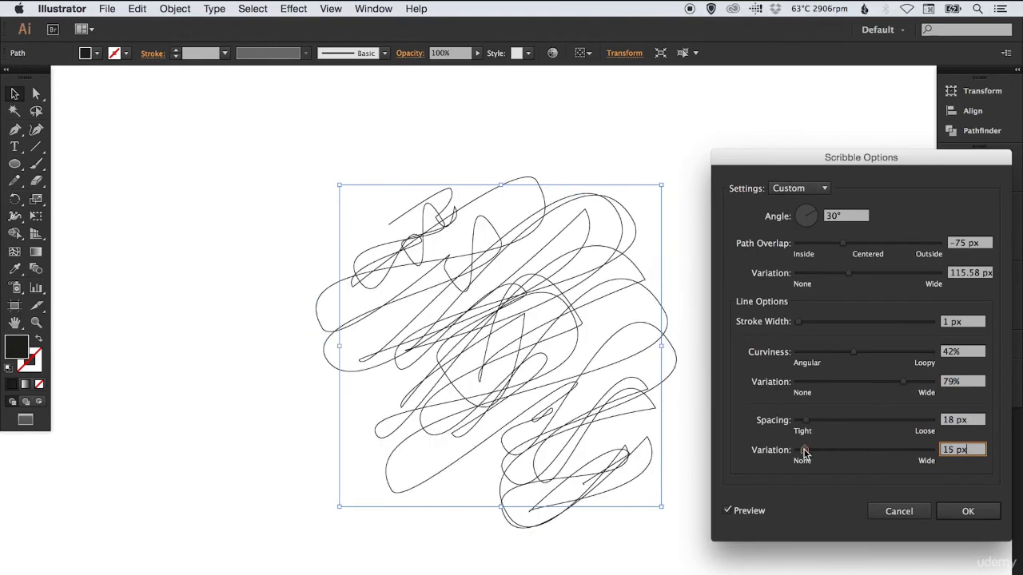
click(815, 353)
drag(843, 321, 819, 324)
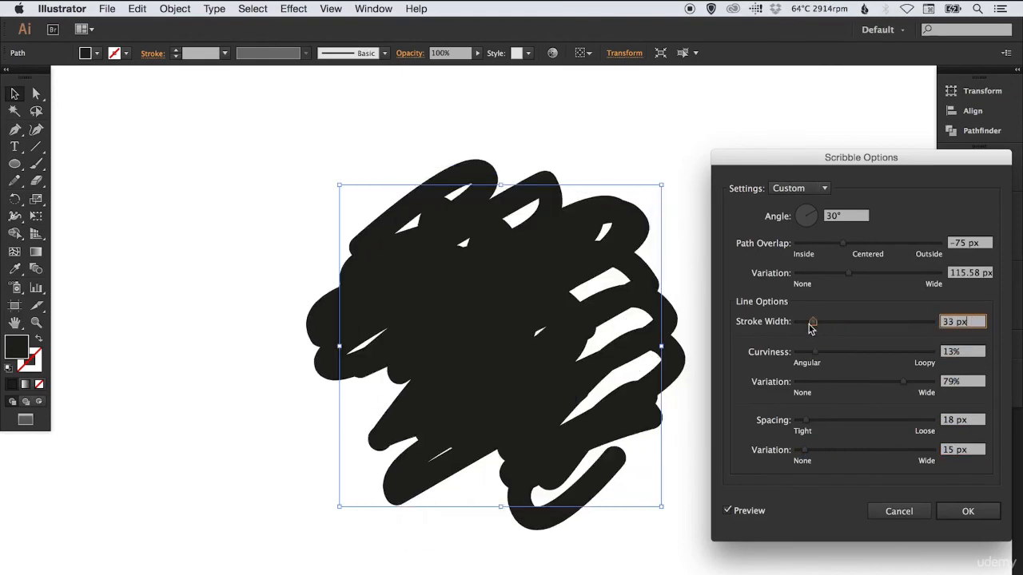
click(798, 323)
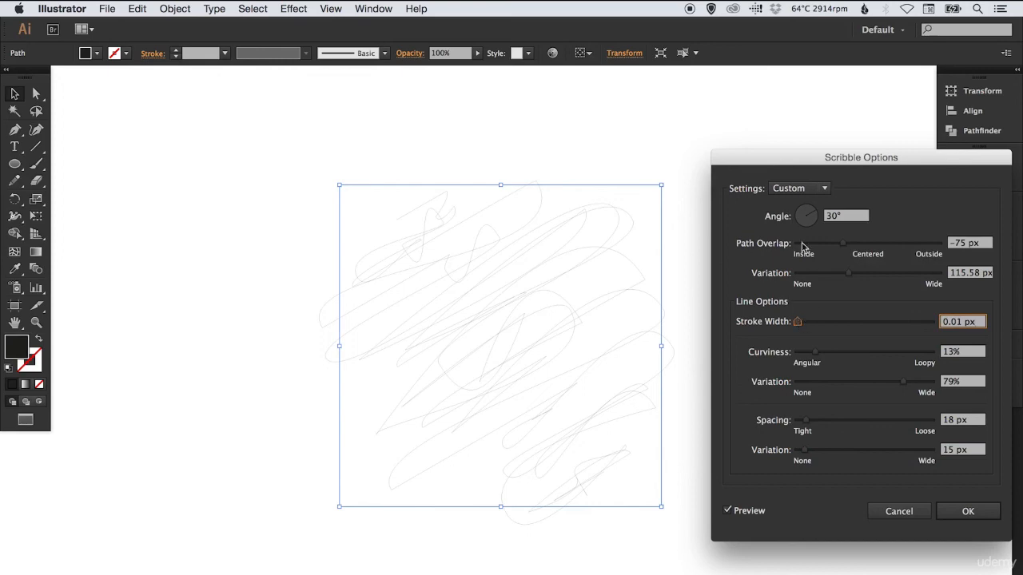
Try the Childlike, Loose, Sketch and Swash scribble presets one after another on the circle
click(799, 190)
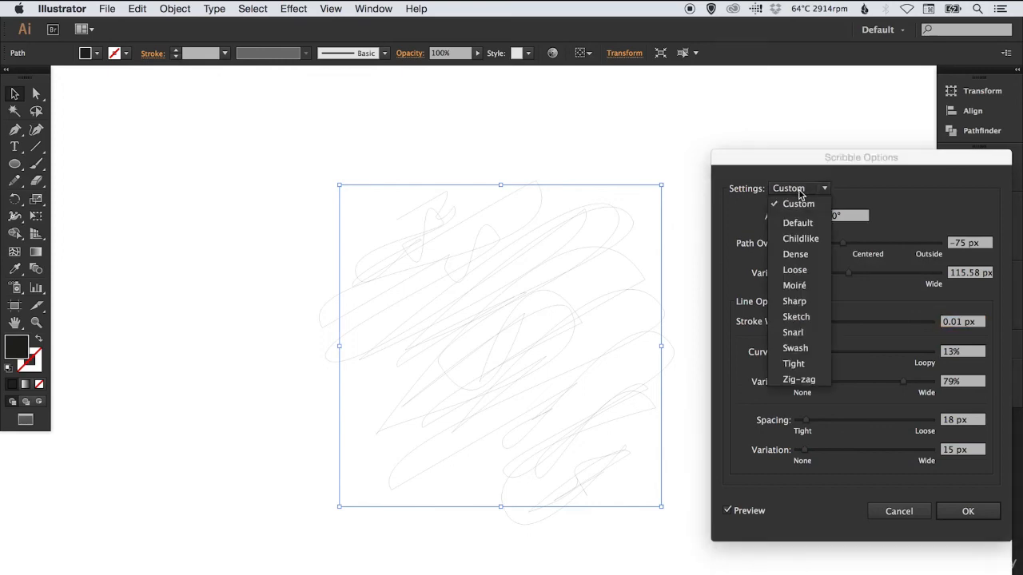
click(803, 238)
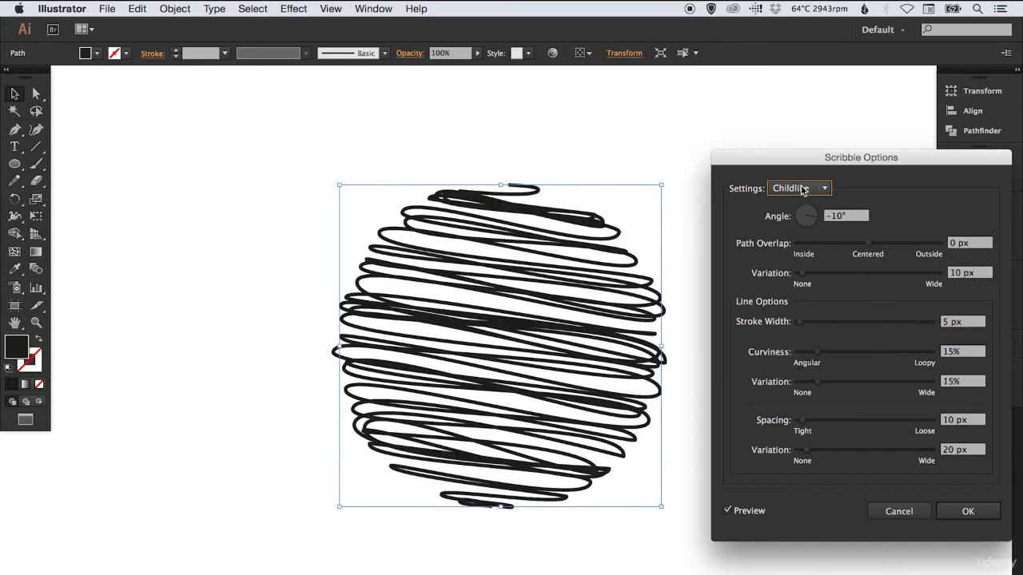
click(802, 191)
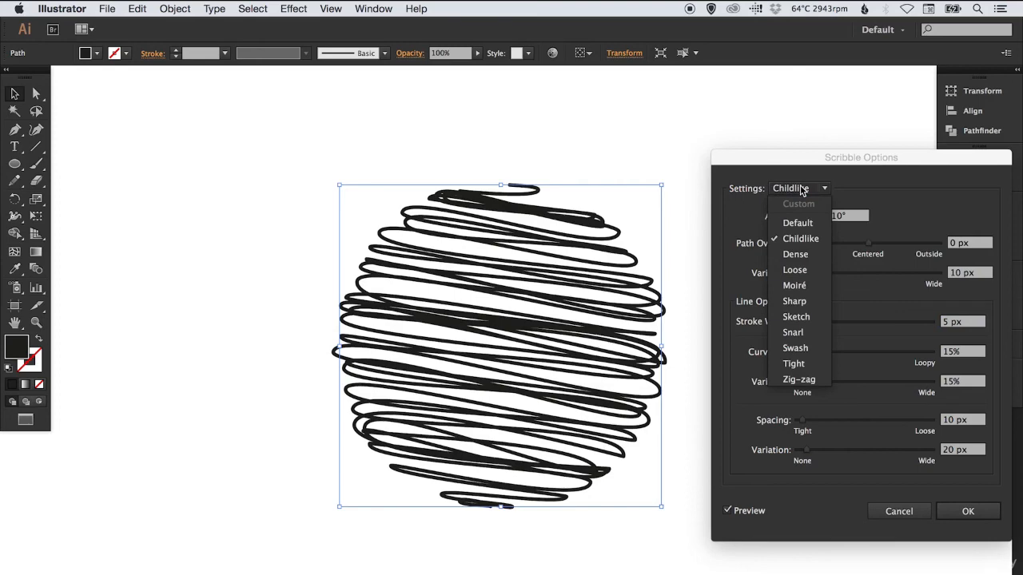
click(795, 270)
click(801, 189)
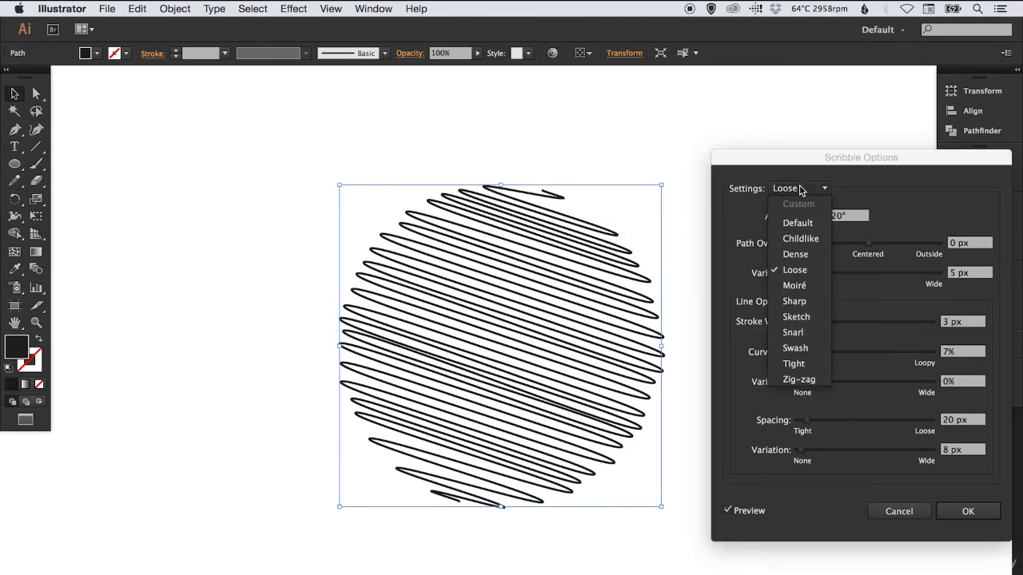
click(806, 316)
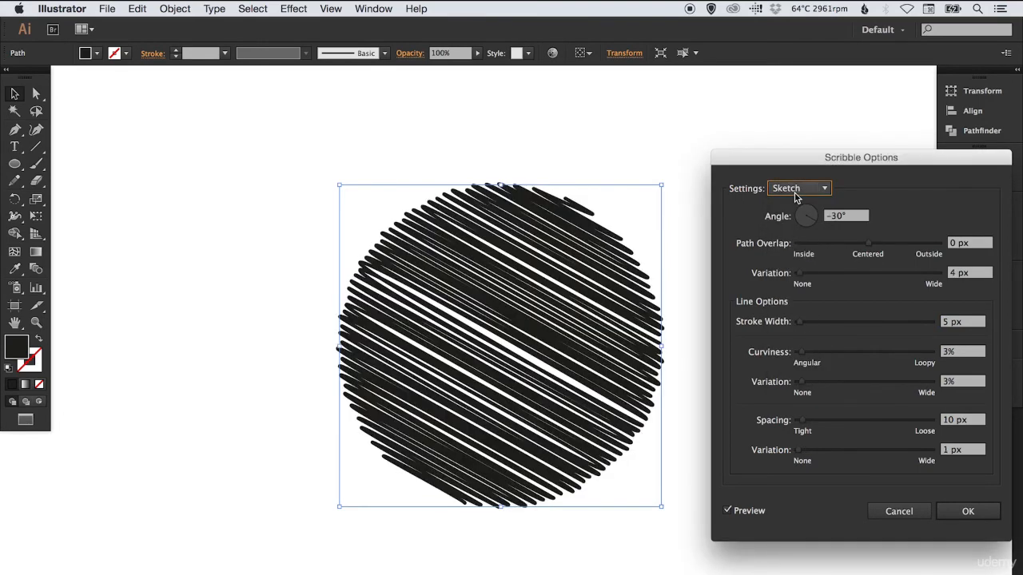
click(799, 188)
click(795, 348)
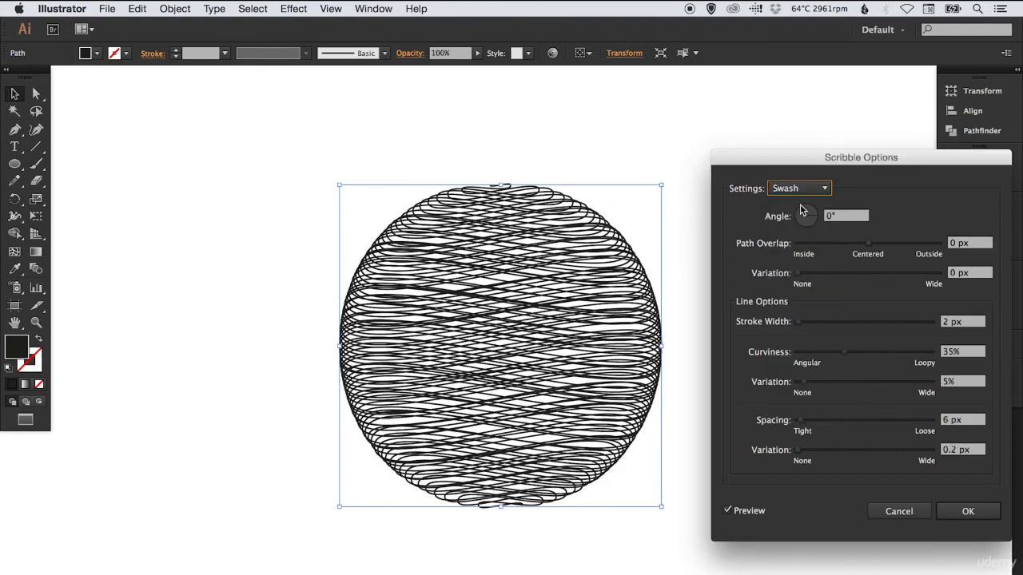
Apply the Zig-zag scribble preset to the circle
click(799, 189)
click(797, 382)
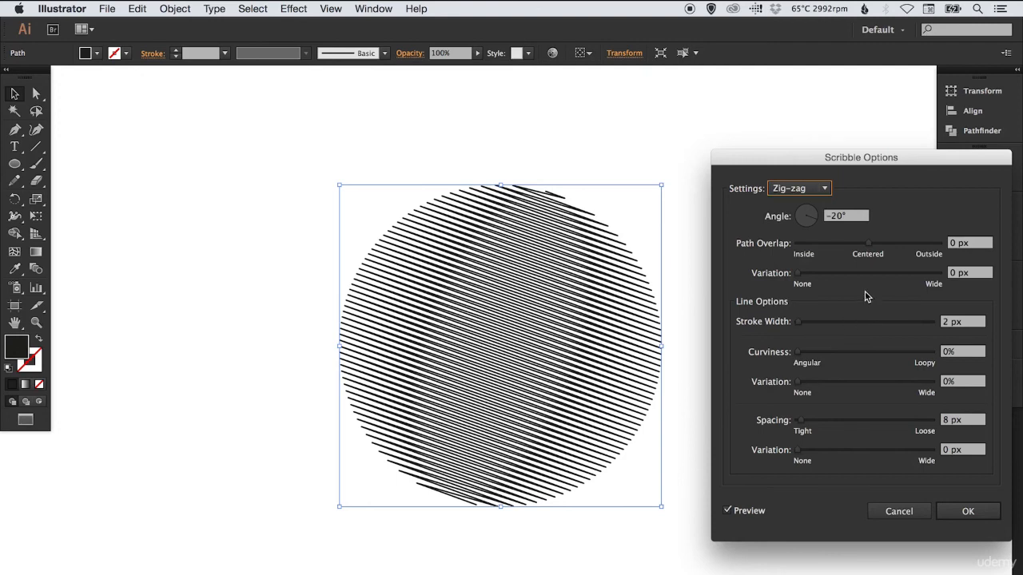
click(967, 512)
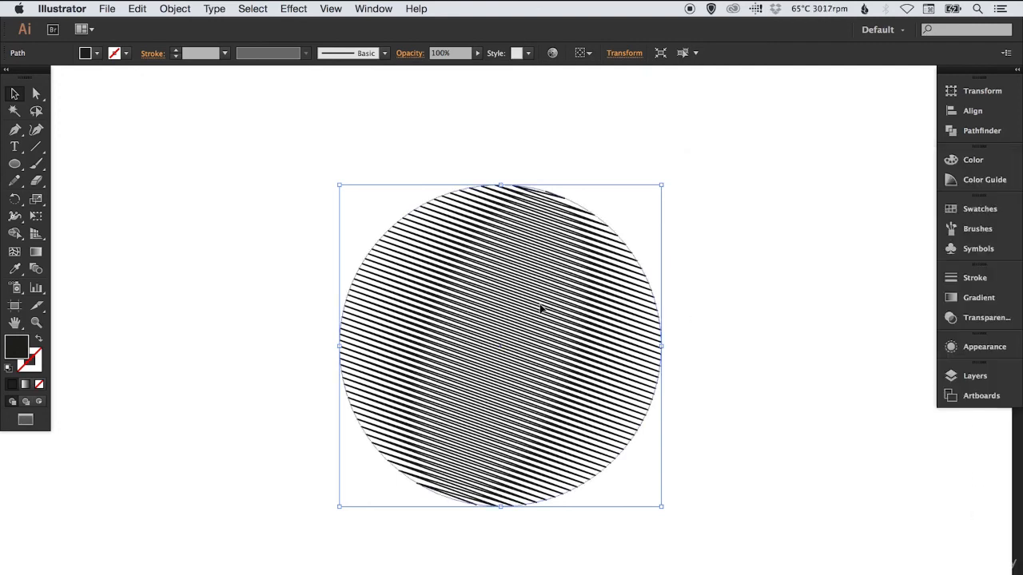
Place a duplicate of the scribbled circle beside the original and swap the duplicate's fill and stroke
drag(515, 318, 297, 319)
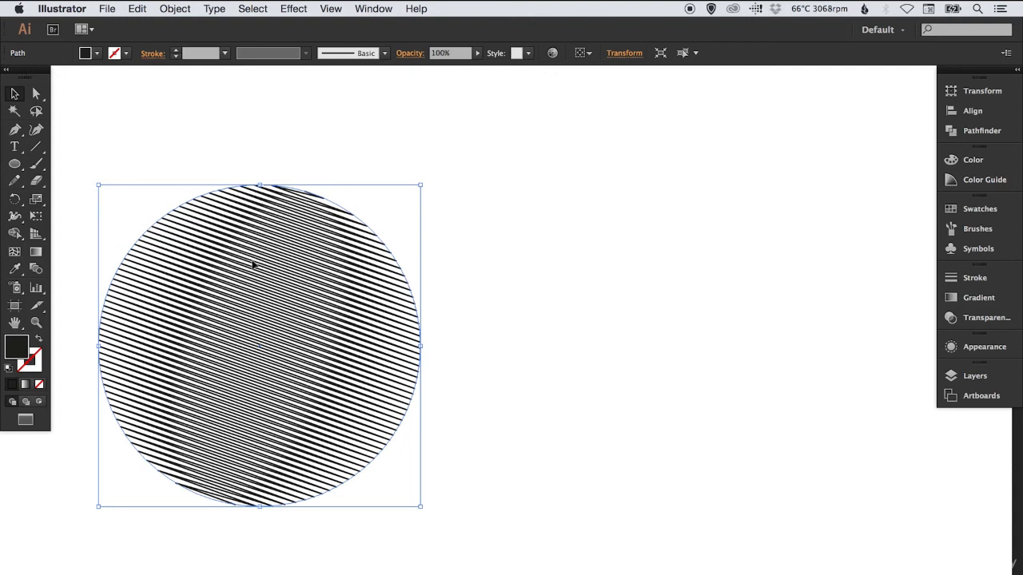
mouse_move(254, 265)
mouse_down()
mouse_move(684, 274)
mouse_move(637, 274)
mouse_up()
drag(539, 266, 596, 272)
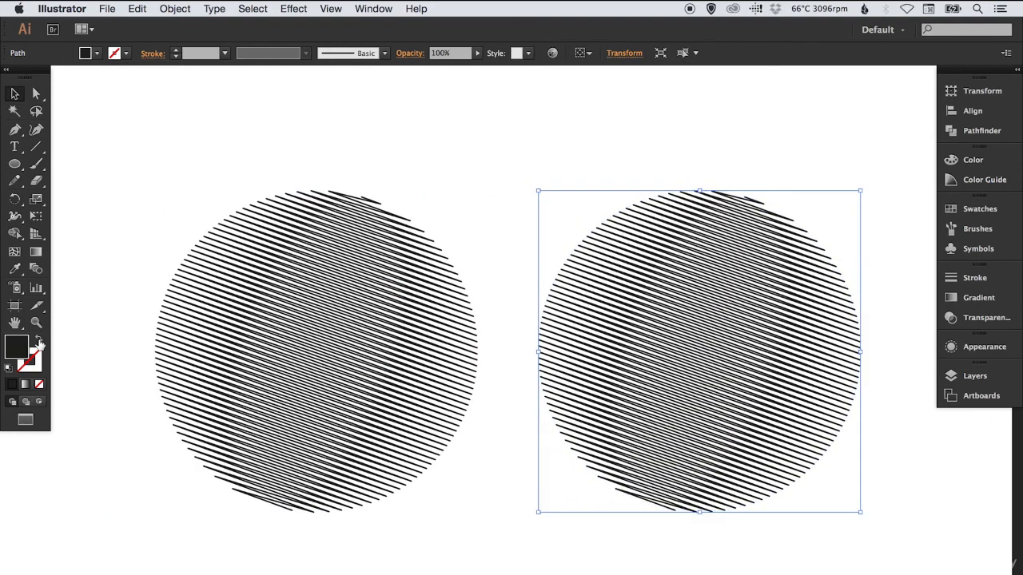
click(37, 337)
click(472, 130)
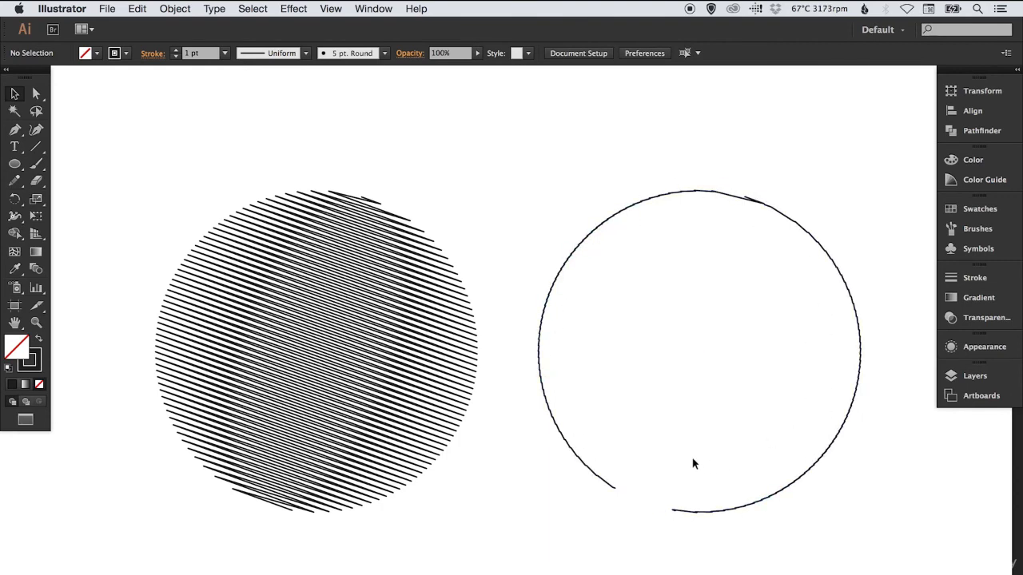
Edit the stroked circle's Scribble effect to the Default preset with a path overlap of 33.3 px
drag(694, 159, 723, 326)
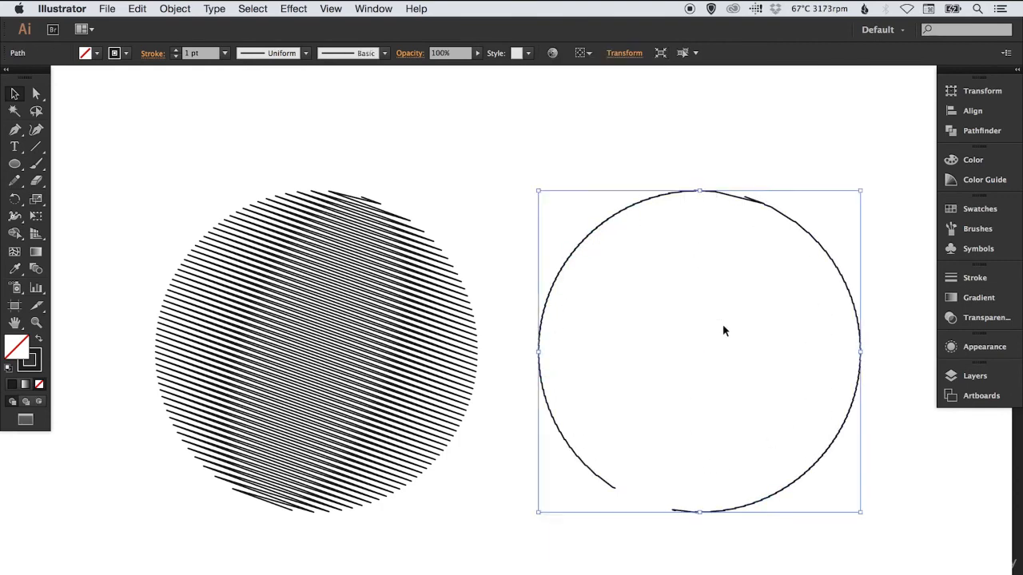
click(978, 349)
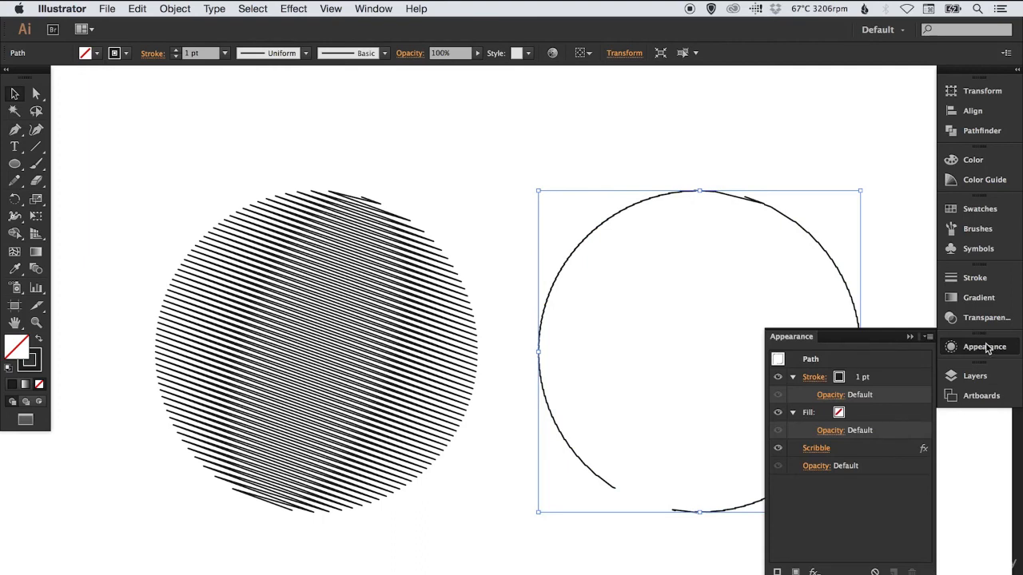
click(816, 451)
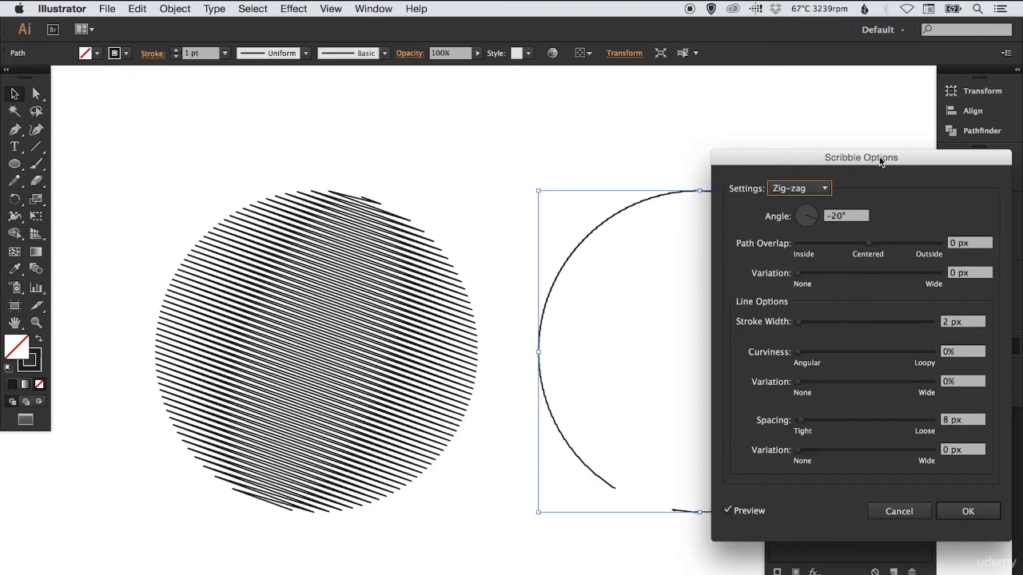
drag(874, 166, 349, 173)
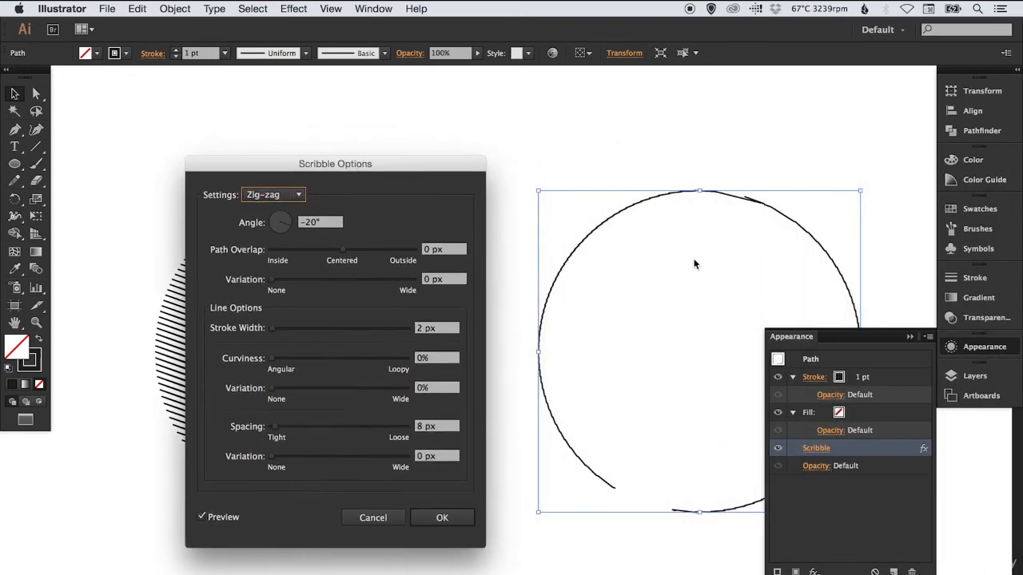
click(273, 194)
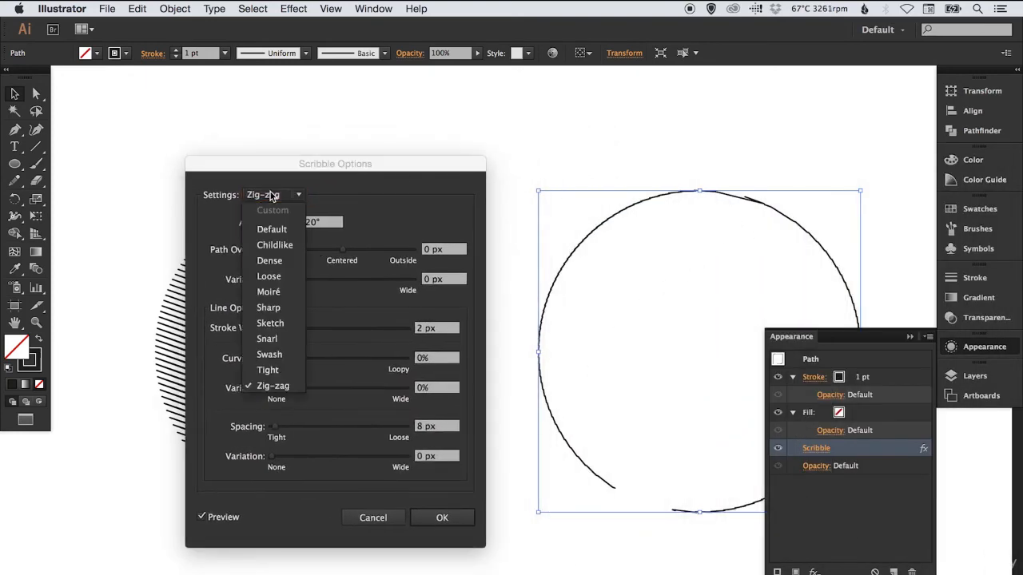
click(272, 228)
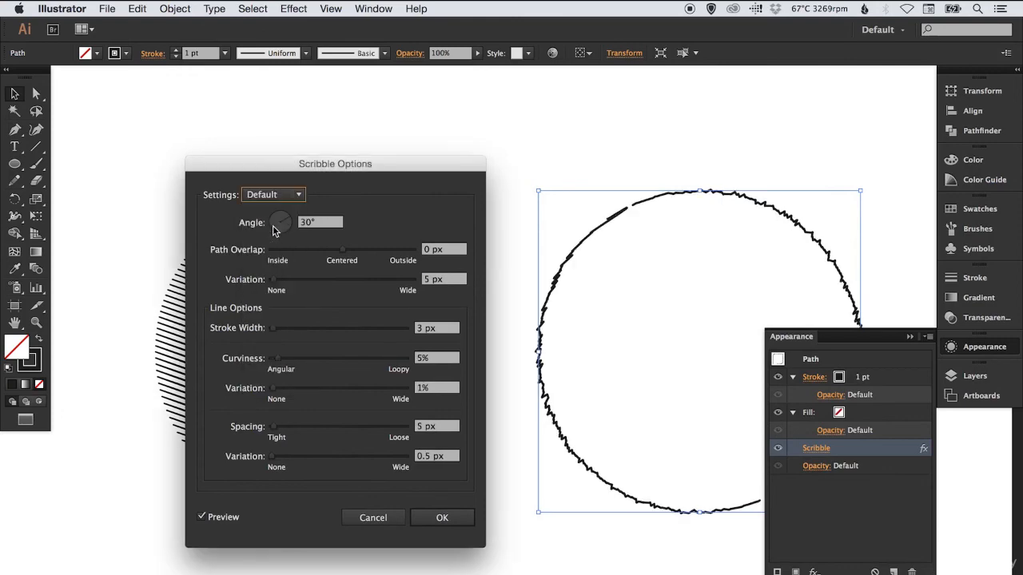
drag(302, 254, 356, 253)
click(442, 518)
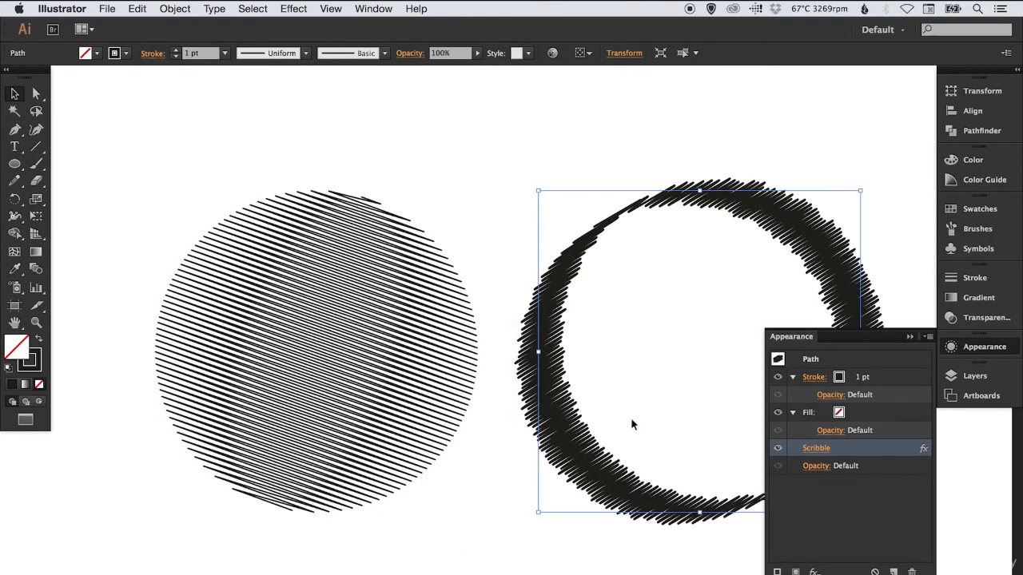
click(994, 347)
click(589, 130)
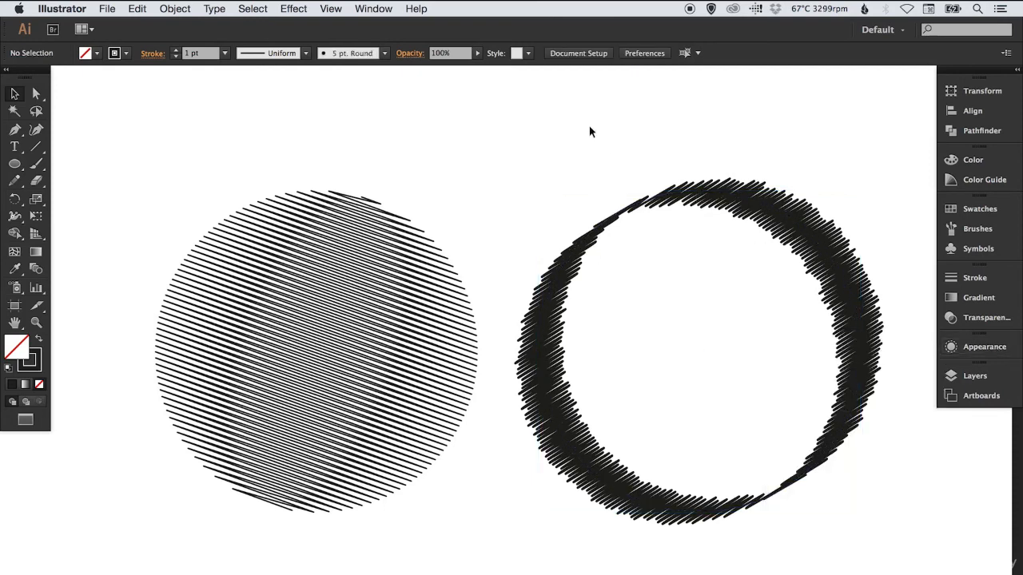
Delete both scribbled circles and add the text SCRIBBLE on the empty artboard
mouse_move(333, 130)
mouse_down()
mouse_move(470, 210)
mouse_move(676, 372)
mouse_up()
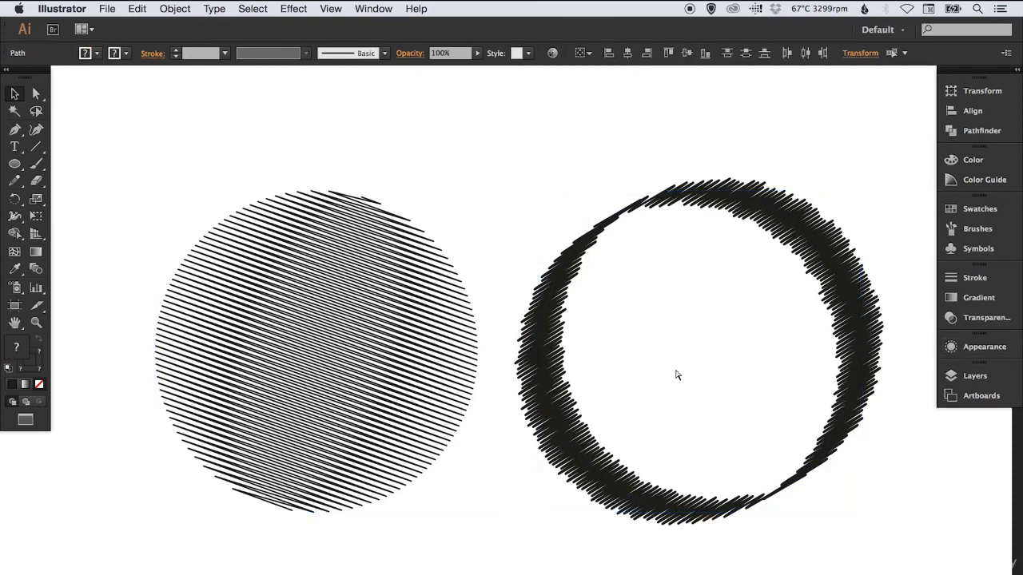
key(Delete)
click(15, 147)
click(339, 313)
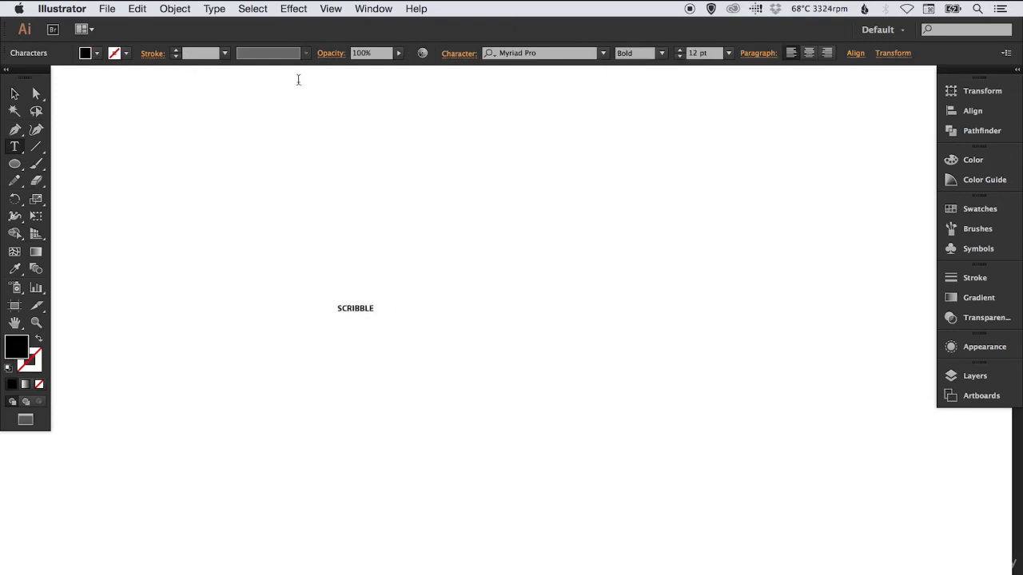
Scale the SCRIBBLE text up to about 136 pt and move it to the middle of the artboard
click(15, 94)
key(s)
mouse_move(400, 333)
mouse_down()
mouse_move(721, 495)
mouse_move(826, 520)
mouse_up()
key(v)
mouse_move(499, 276)
mouse_down()
mouse_move(452, 310)
mouse_move(455, 323)
mouse_up()
click(469, 224)
click(468, 304)
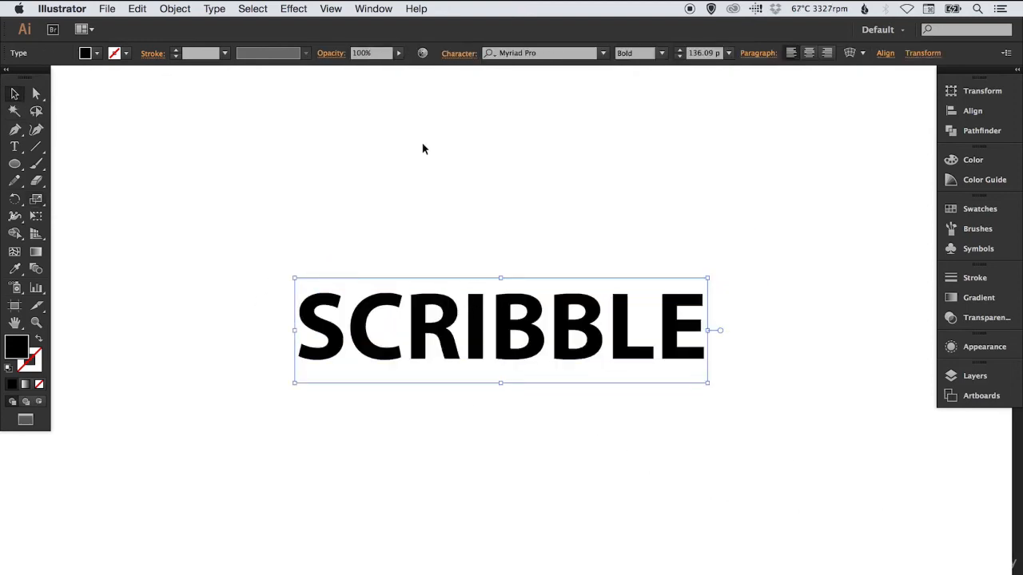
Open the Scribble effect's options for the SCRIBBLE text and move the dialog aside to reveal more of the lettering
click(299, 13)
mouse_move(348, 191)
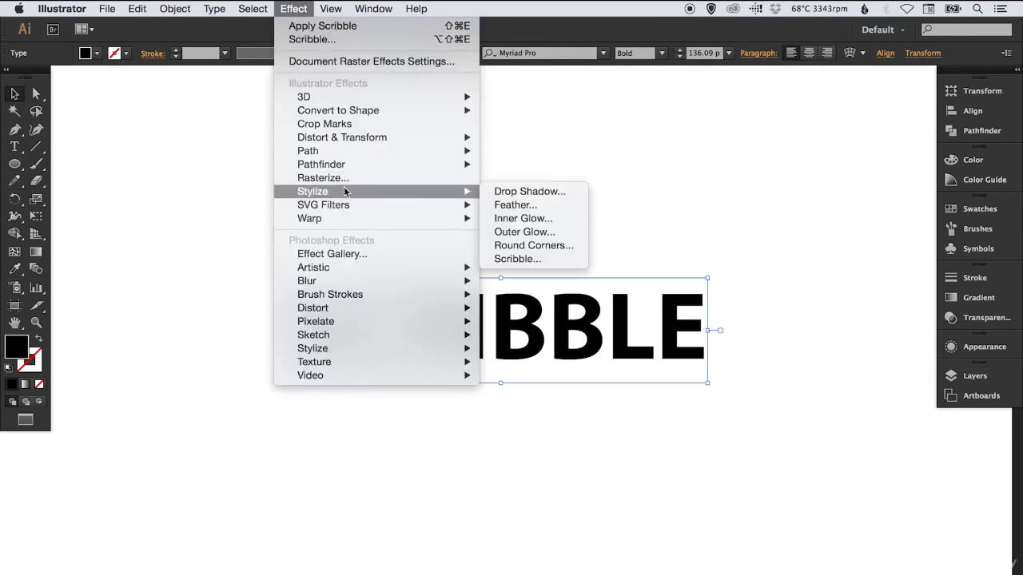
click(529, 258)
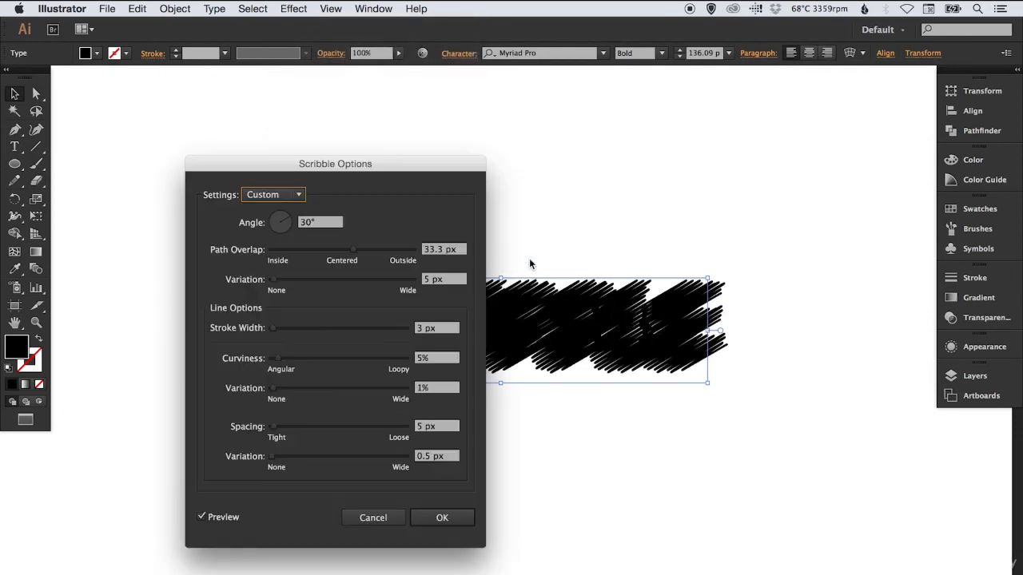
drag(391, 171, 247, 173)
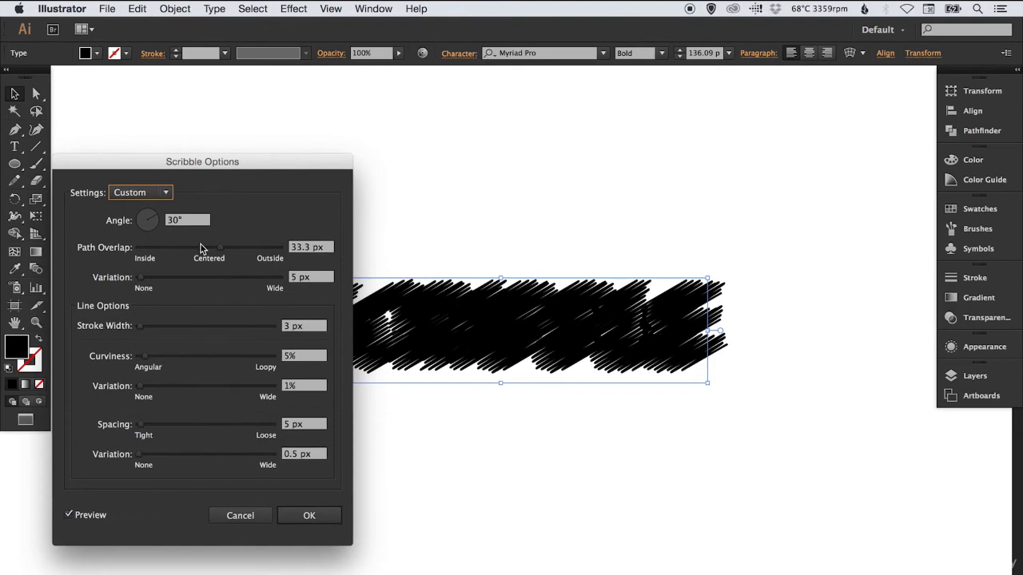
Try a Scribble with 17.76 px path overlap, 0 px overlap variation, 0.01 px stroke width, 22% curviness, 24% curviness variation and 0.01 px spacing
drag(200, 248, 214, 244)
mouse_move(141, 277)
mouse_down()
mouse_move(166, 279)
mouse_move(135, 281)
mouse_up()
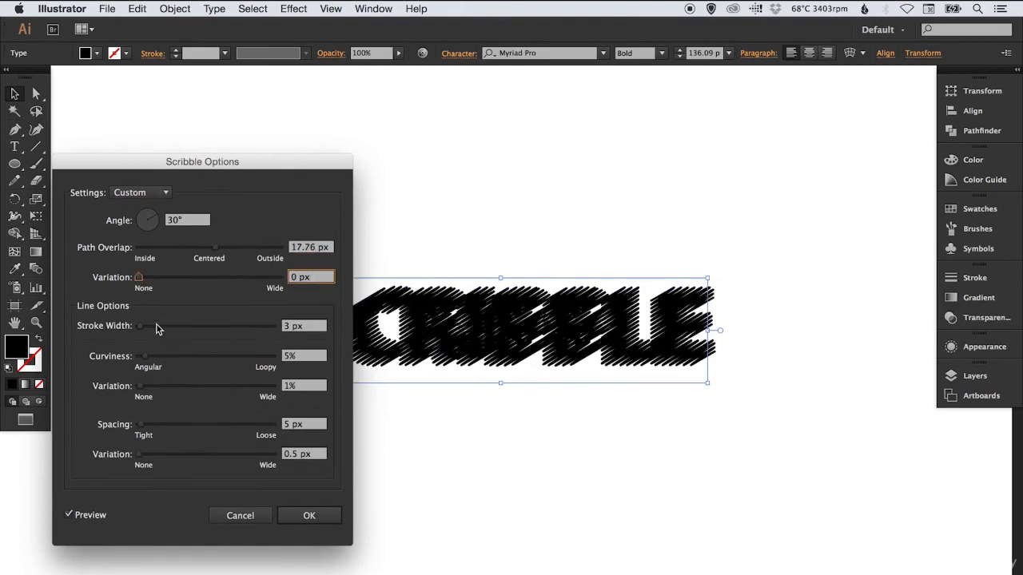
drag(158, 326, 138, 325)
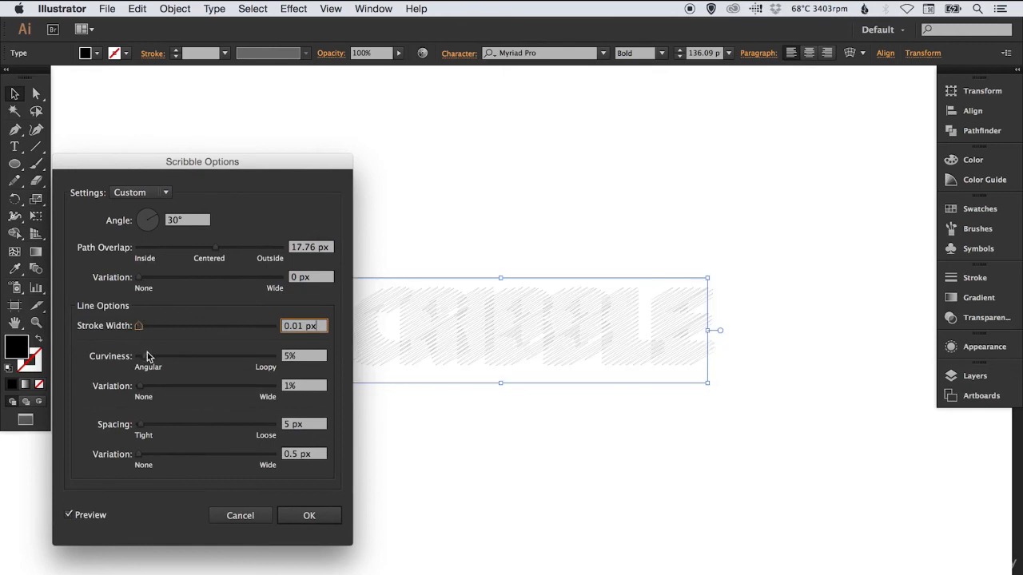
mouse_move(152, 359)
mouse_down()
mouse_move(177, 363)
mouse_move(162, 392)
mouse_up()
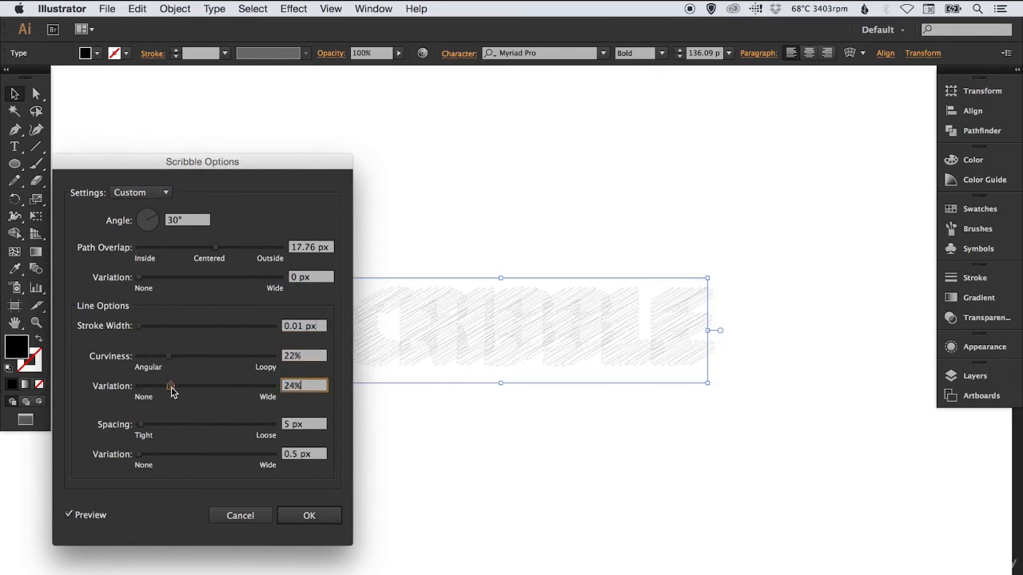
mouse_move(190, 423)
mouse_down()
mouse_move(160, 429)
mouse_move(136, 417)
mouse_up()
Switch the Scribble settings to the Default preset, apply the effect to the SCRIBBLE text and deselect it
click(145, 195)
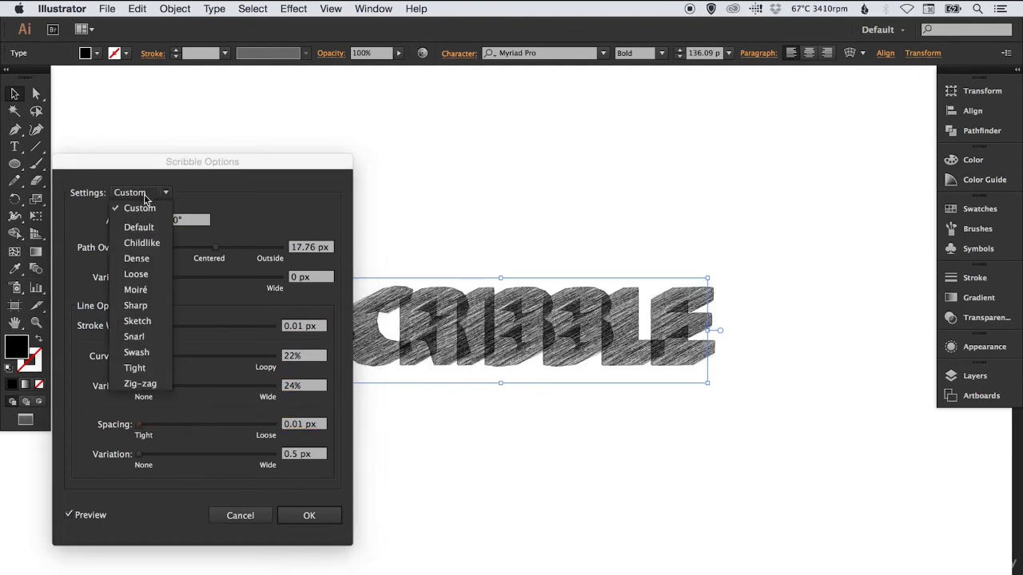
click(144, 215)
click(144, 195)
click(138, 229)
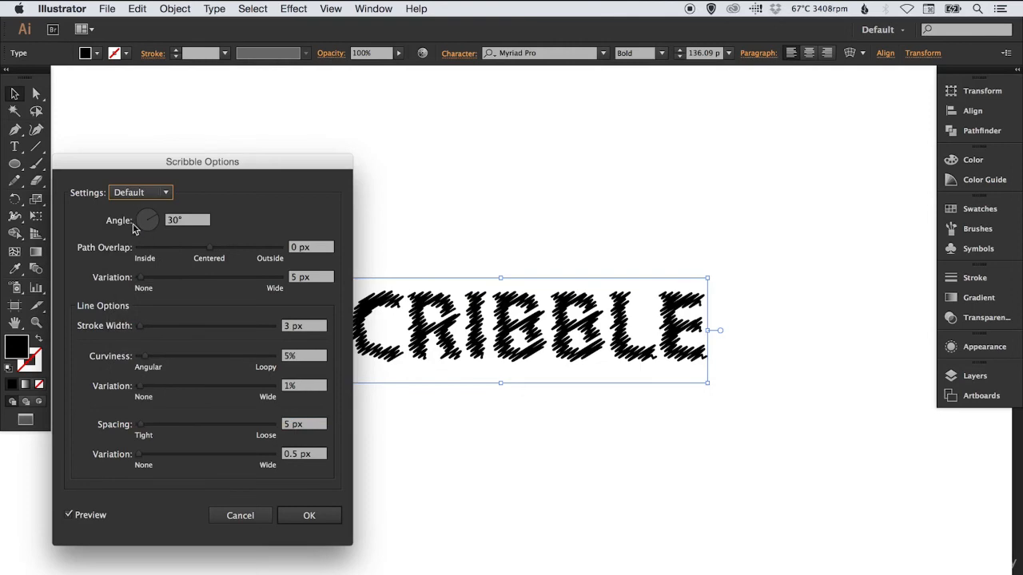
drag(197, 165, 208, 94)
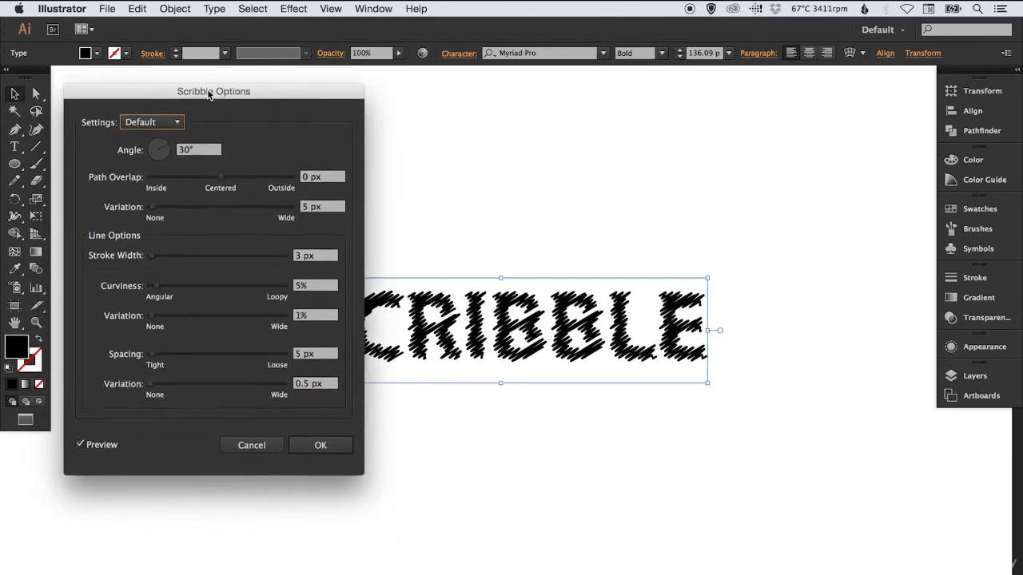
click(324, 446)
click(494, 257)
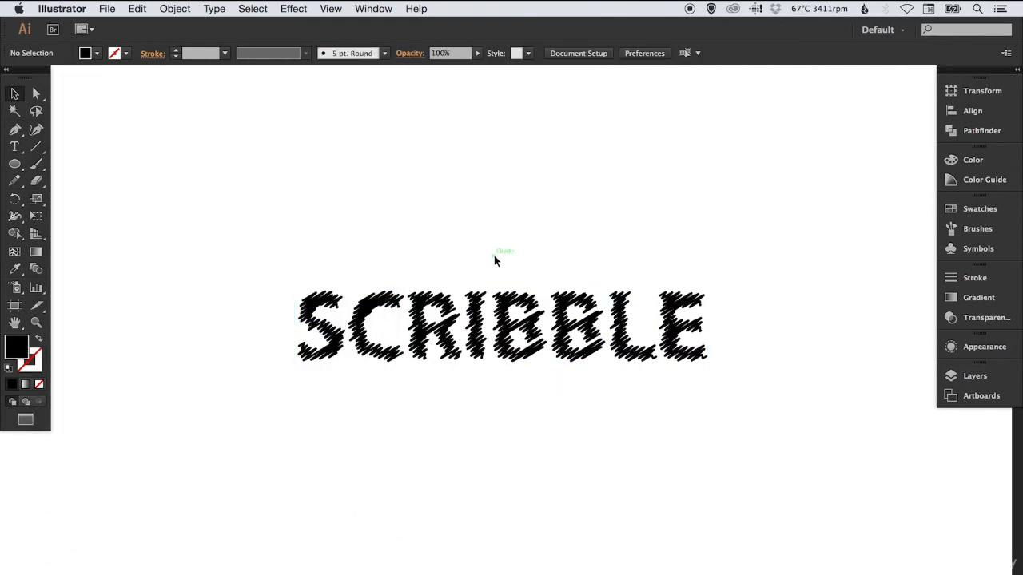
Replace the wording of the scribbled live text with "Editable", starting with a capital E, and deselect it
double_click(490, 328)
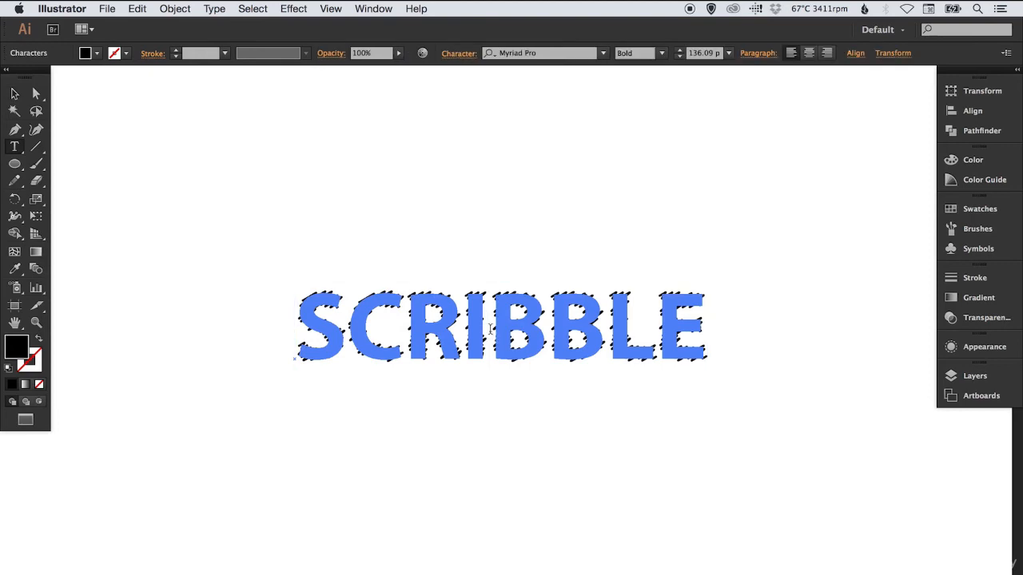
text(editable)
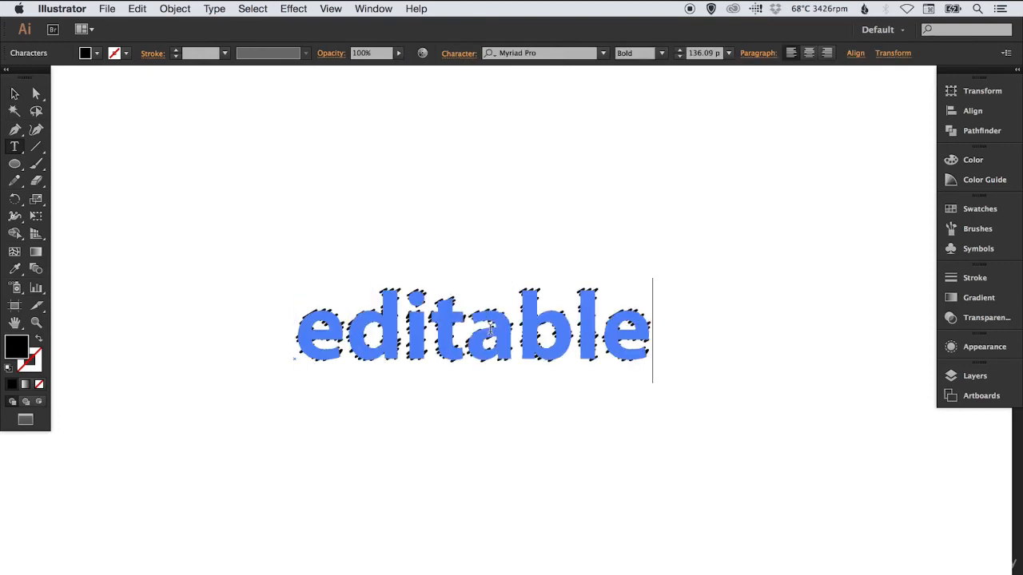
key(super+Left)
key(Right)
key(BackSpace)
text(E)
key(Escape)
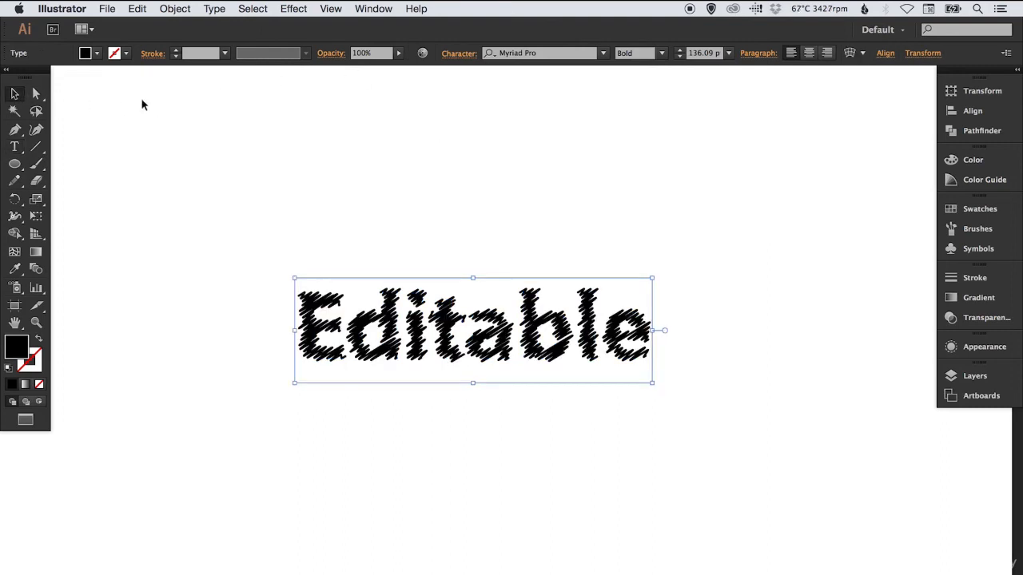
click(494, 169)
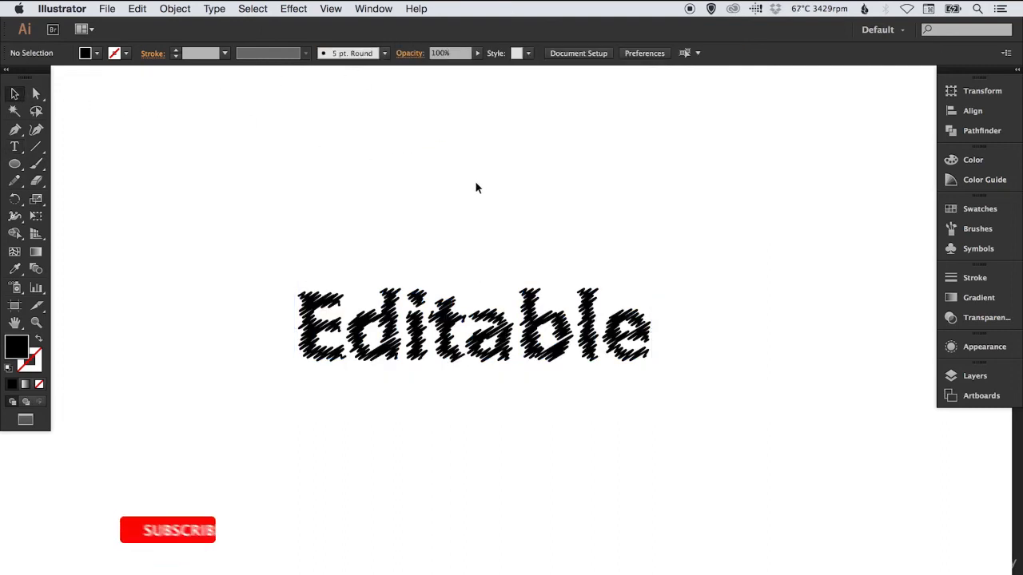